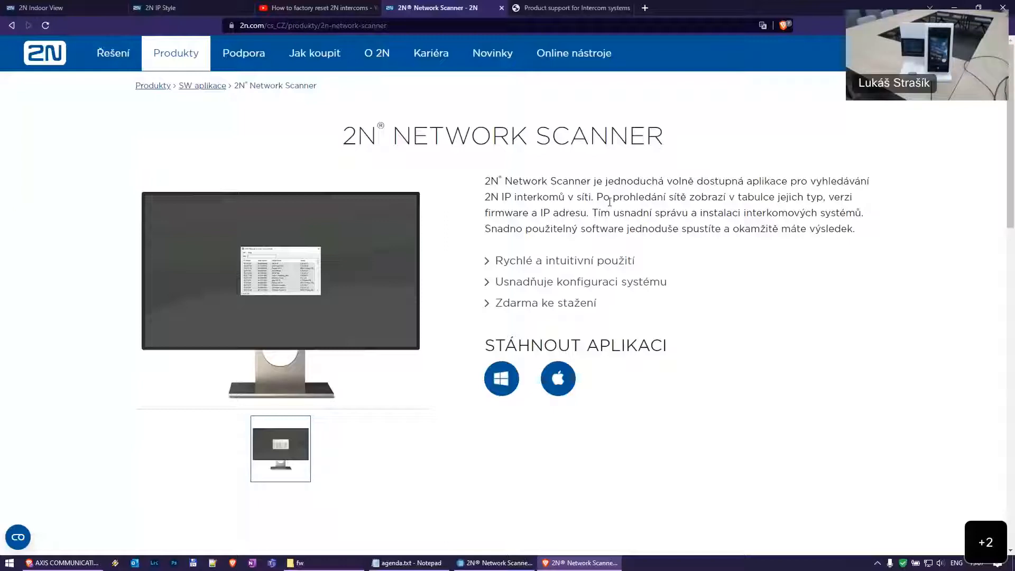
Switch the 2N.com Network Scanner product page from Czech to English
mouse_move(975, 53)
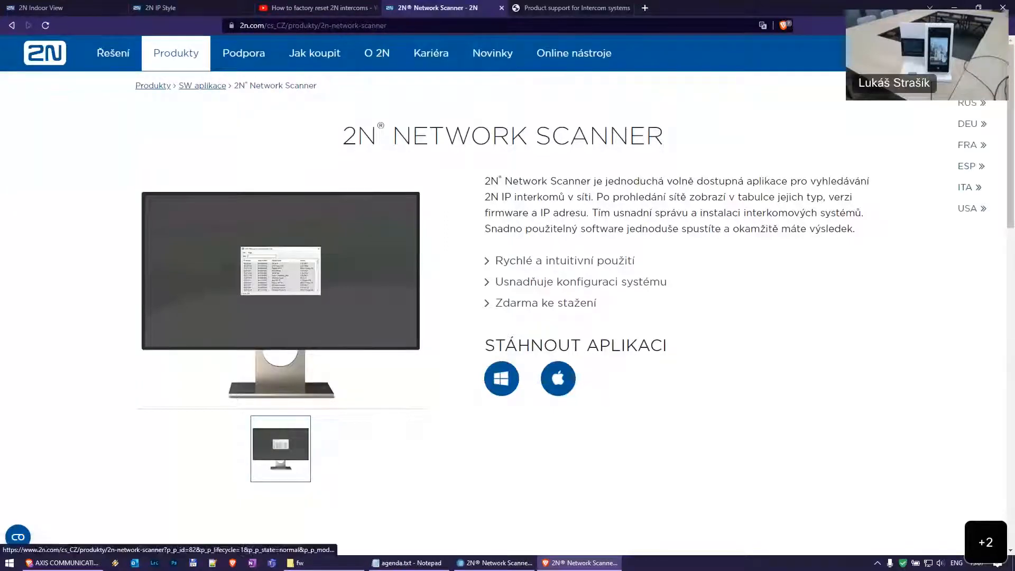
click(975, 83)
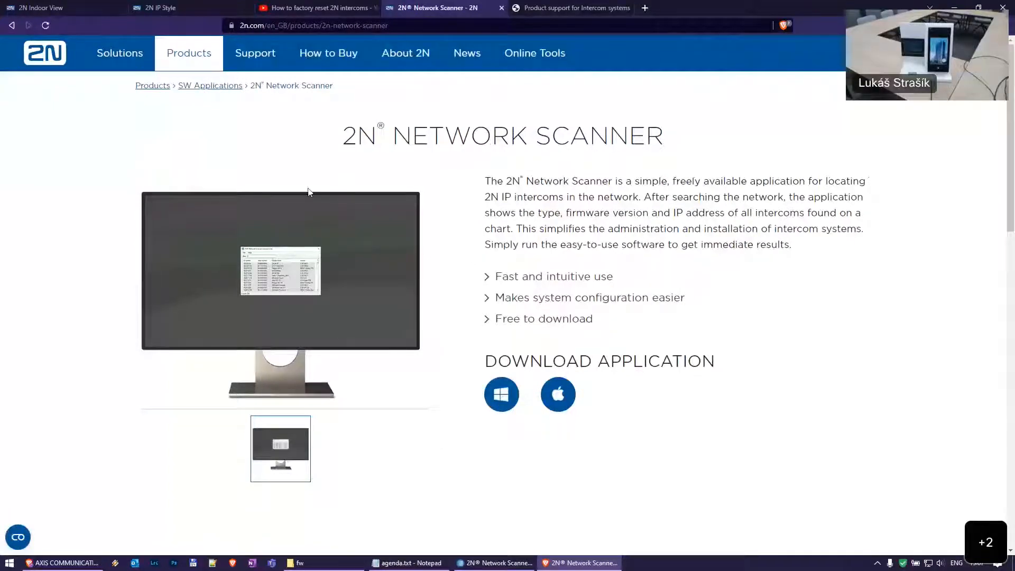
mouse_move(199, 54)
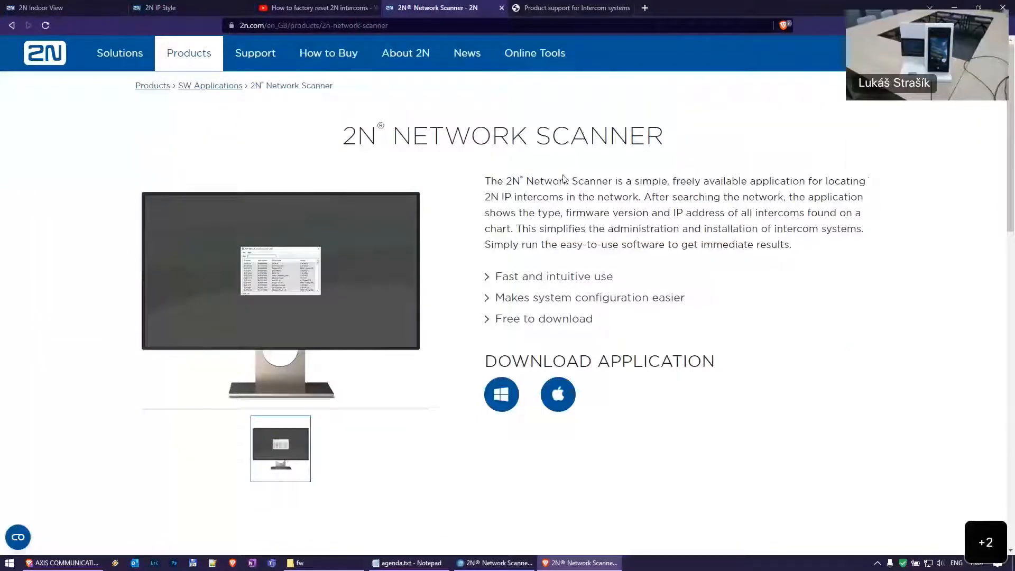
Refresh the Network Scanner list and check the 2N Indoor View and 2N IP Style rows
click(505, 563)
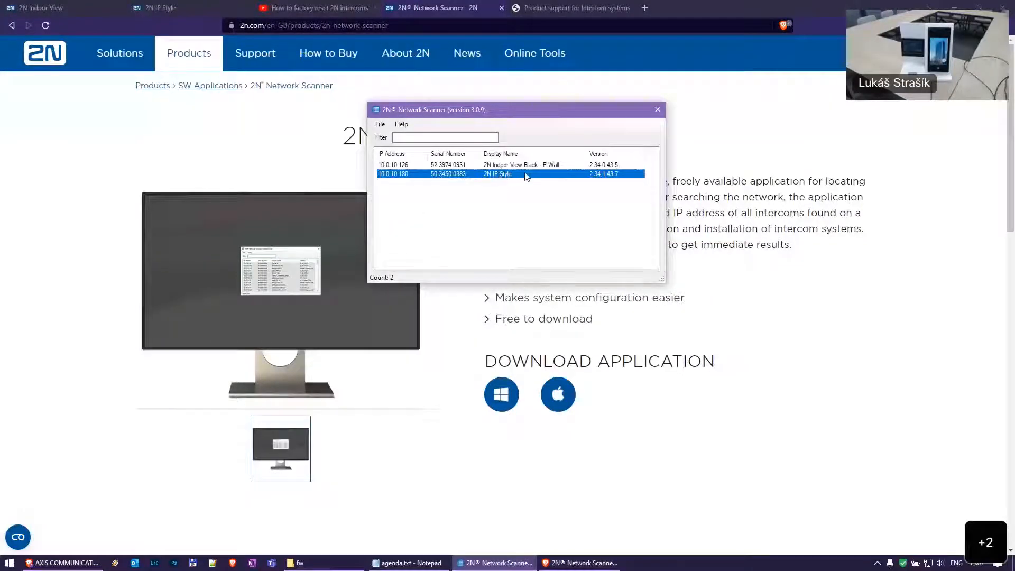
click(380, 124)
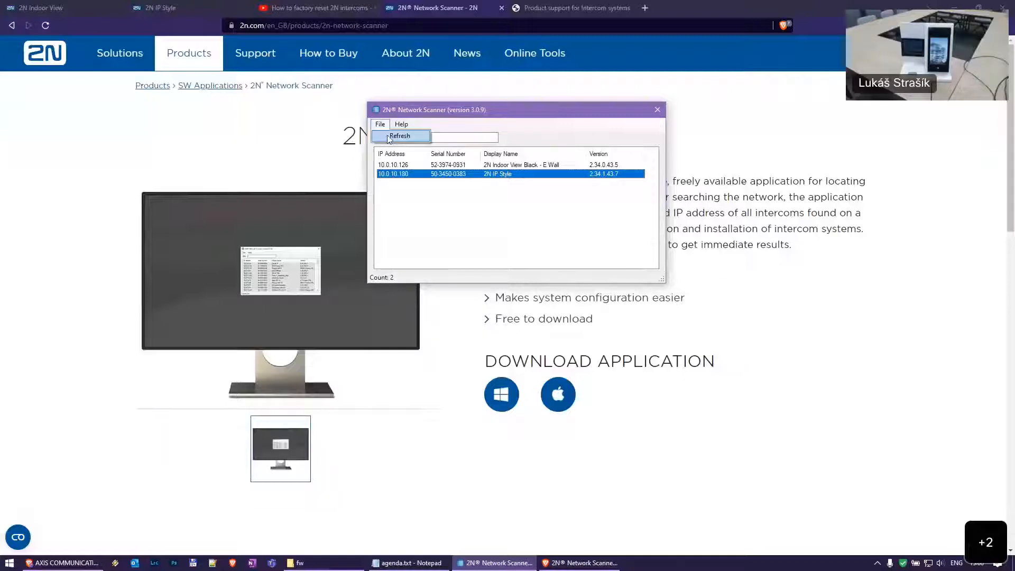
click(402, 136)
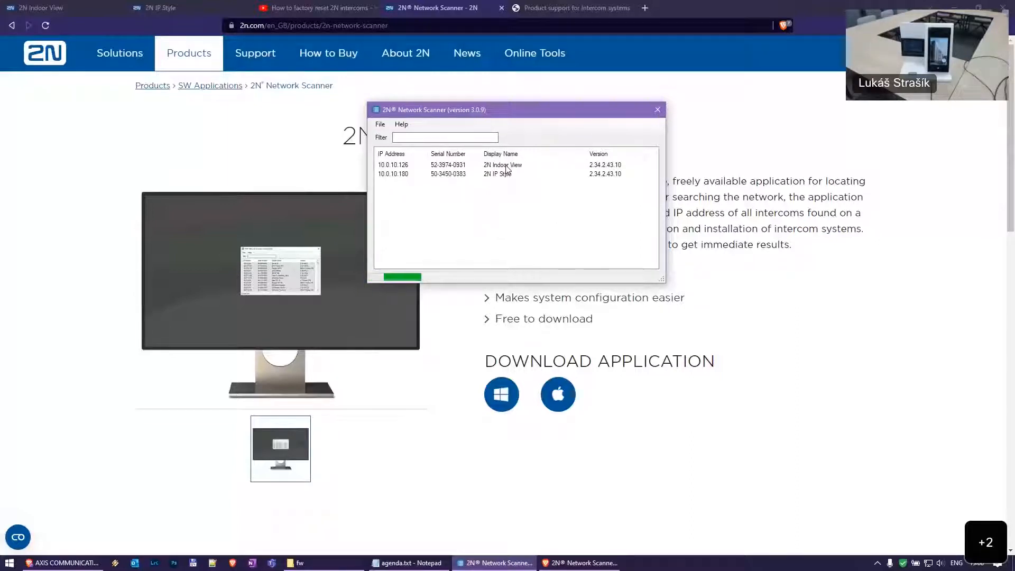
click(480, 168)
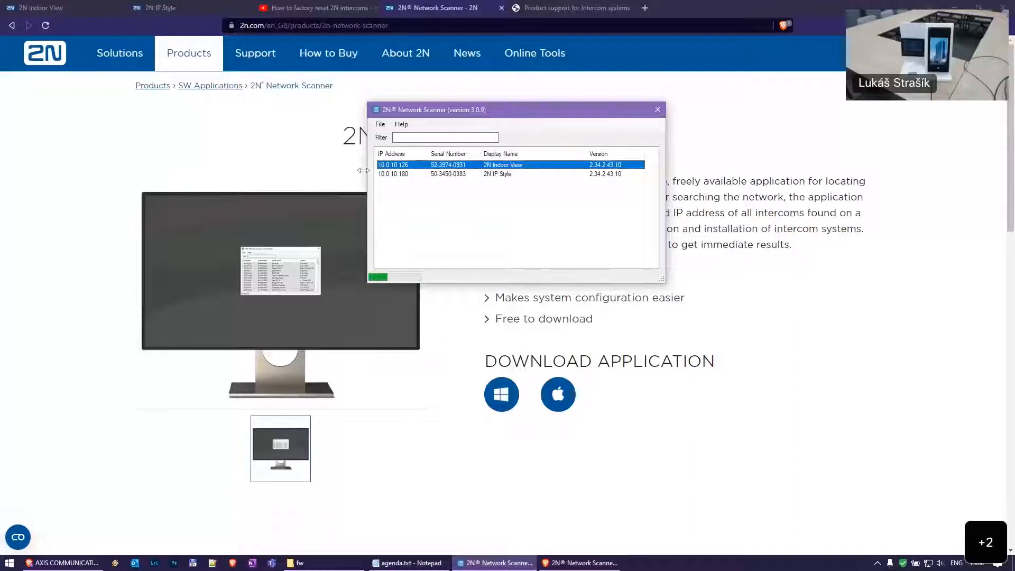
click(450, 175)
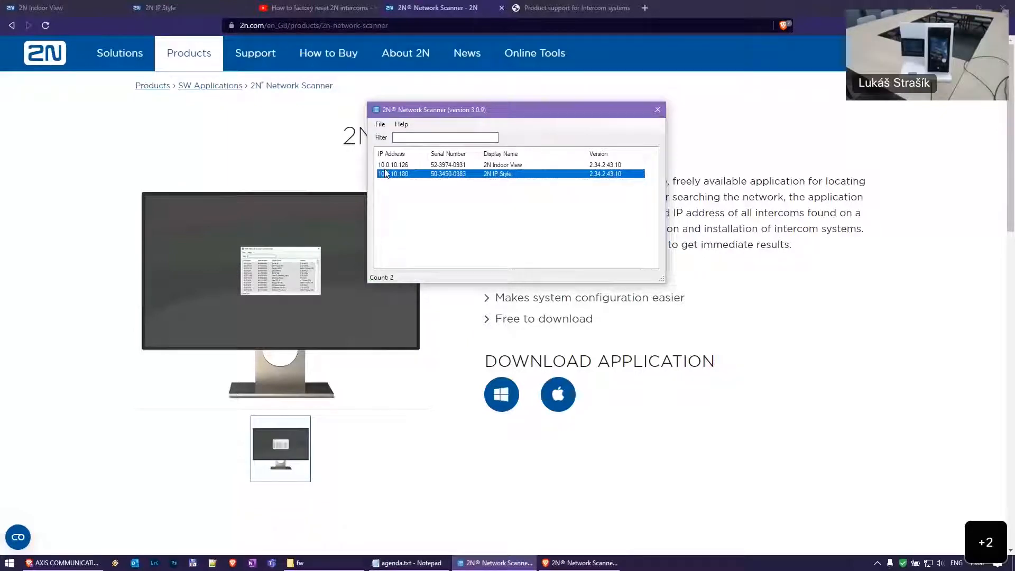
right_click(429, 166)
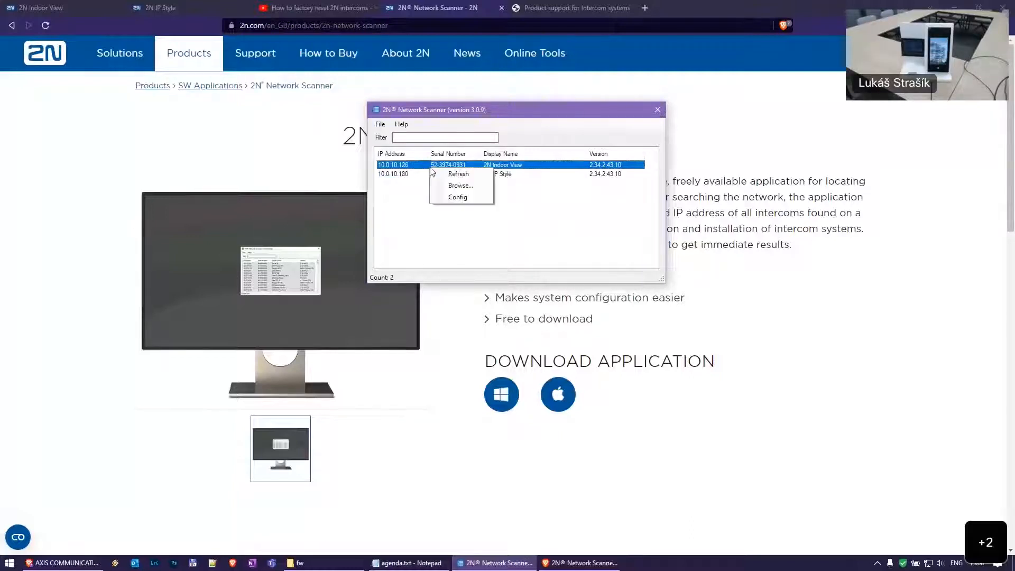
click(458, 198)
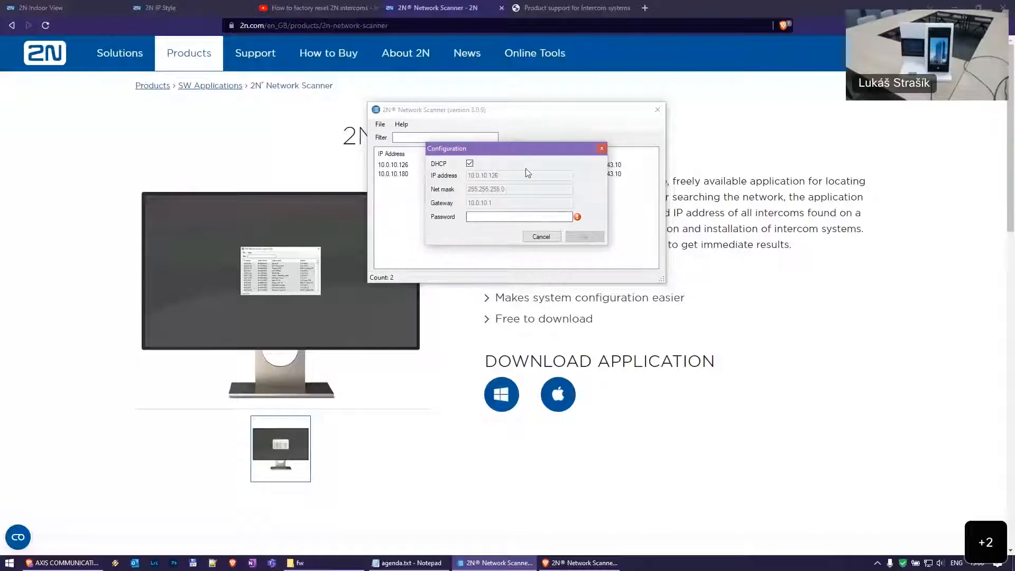
click(541, 237)
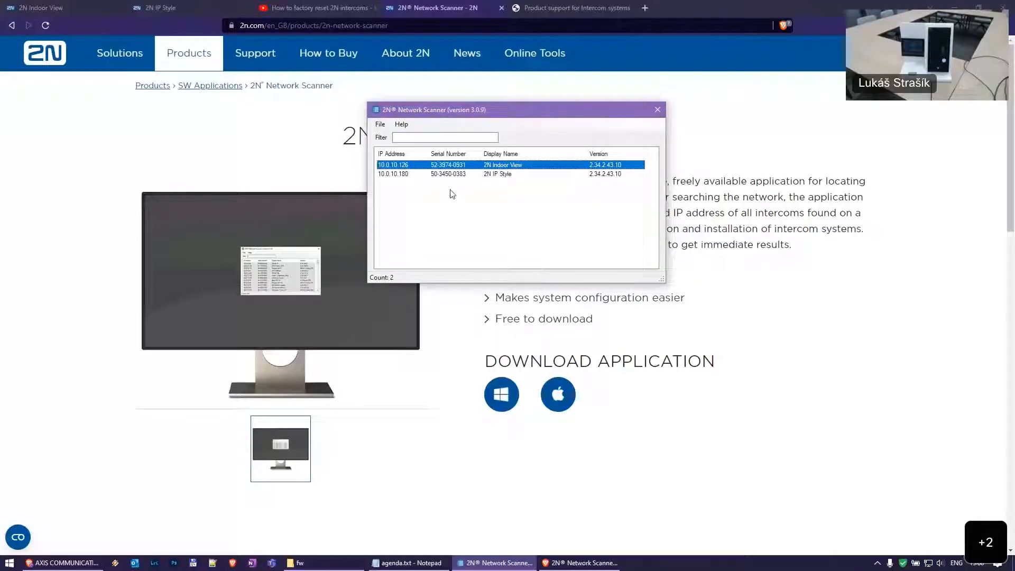
Open 10.0.10.126 in the browser, log in as admin and return to the Indoor View home page
double_click(405, 165)
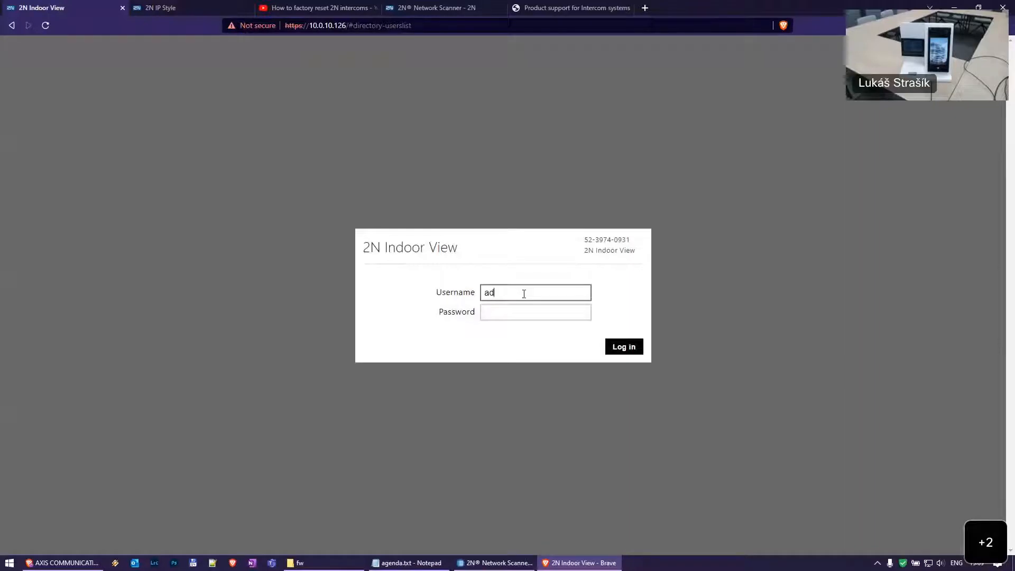
key(Tab)
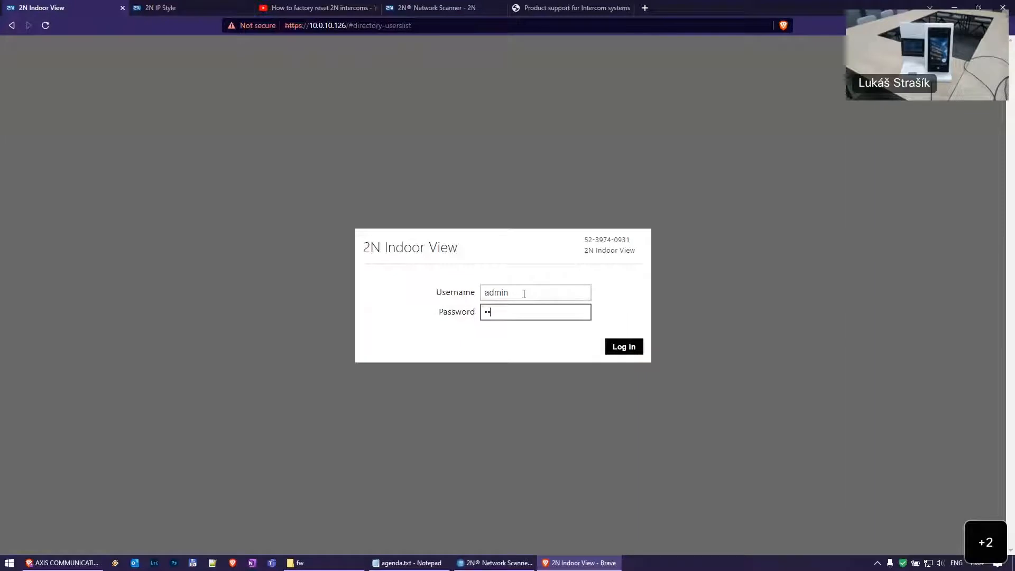
key(BackSpace)
key(BackSpace)
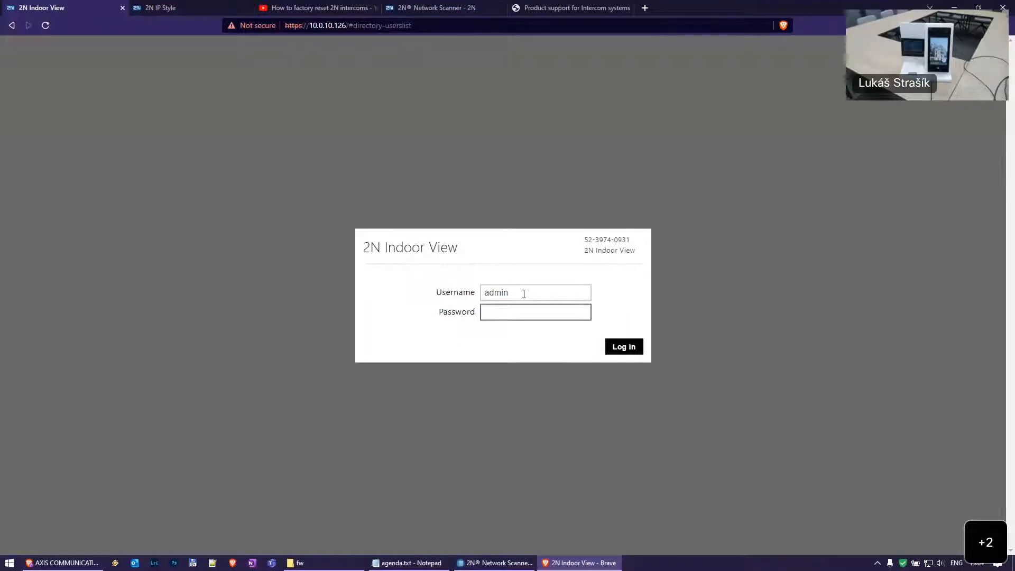
text(1234)
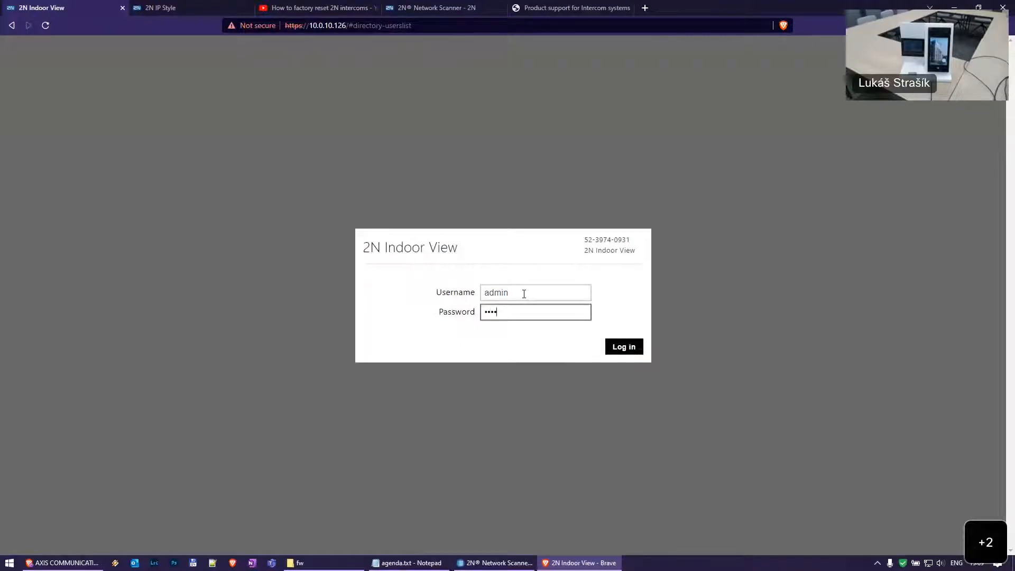
key(Return)
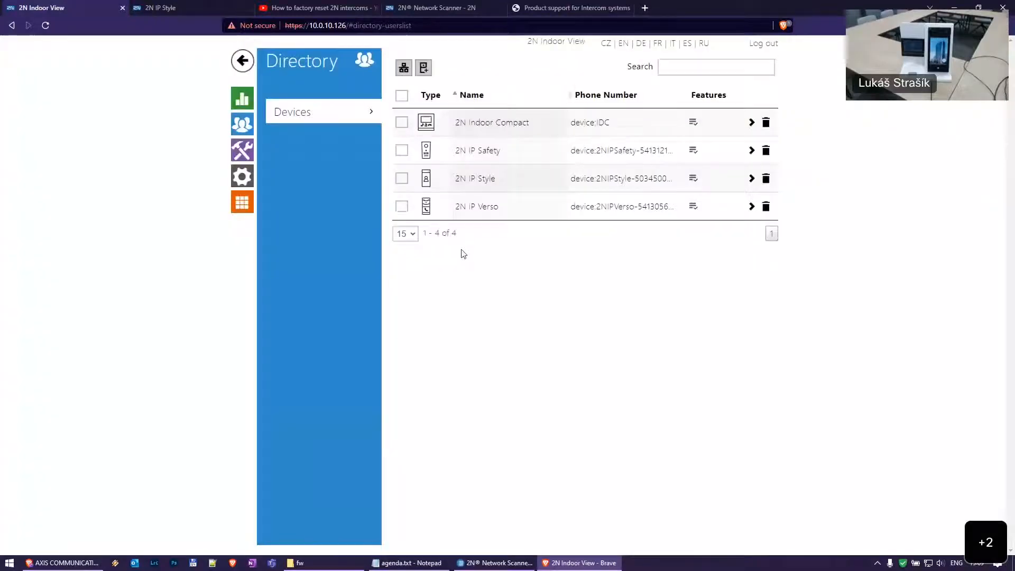
click(243, 62)
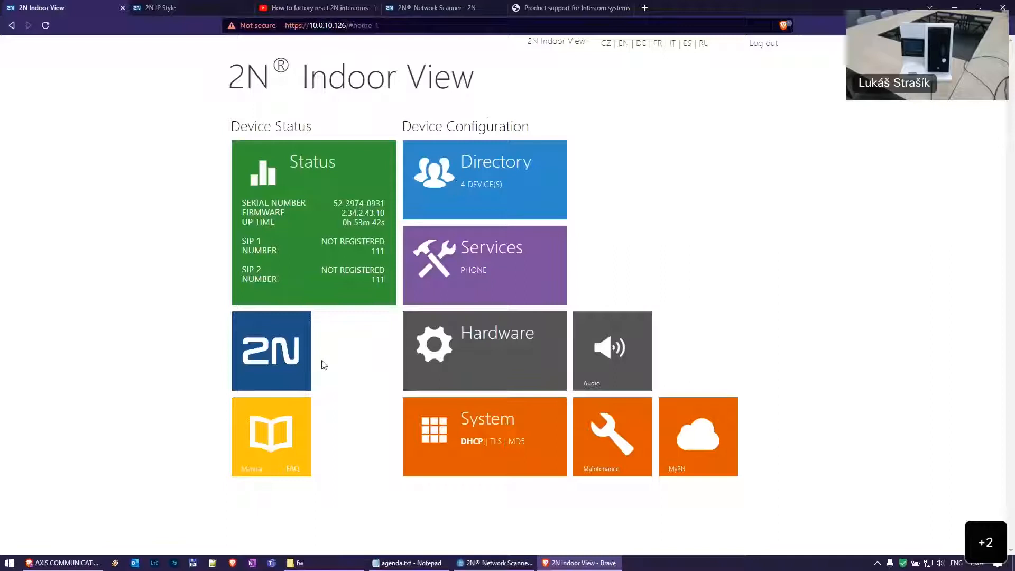
click(221, 4)
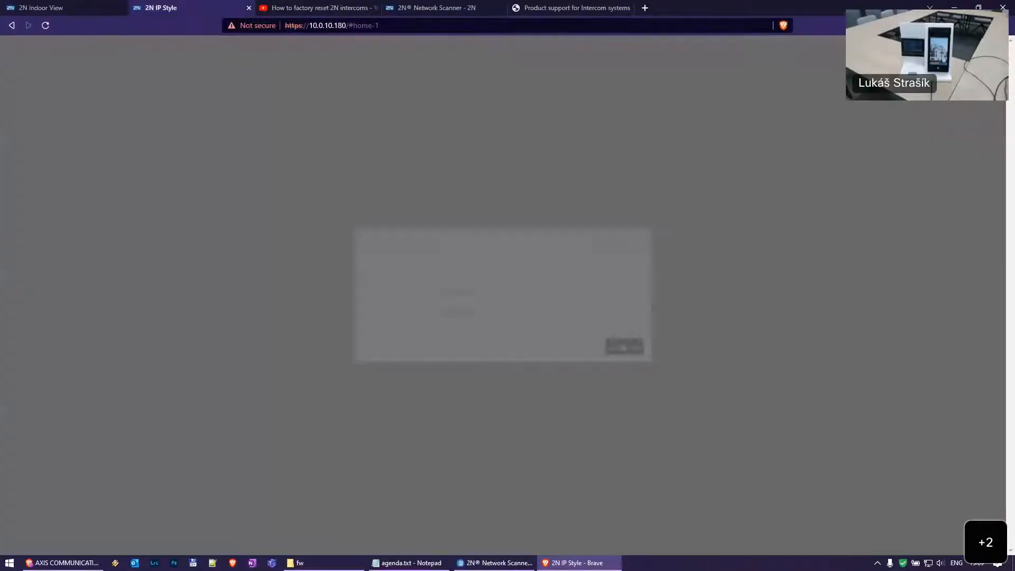
Log in to 2N IP Style at 10.0.10.180 as admin, then bring the Network Scanner back
text(admin)
key(Tab)
text(***)
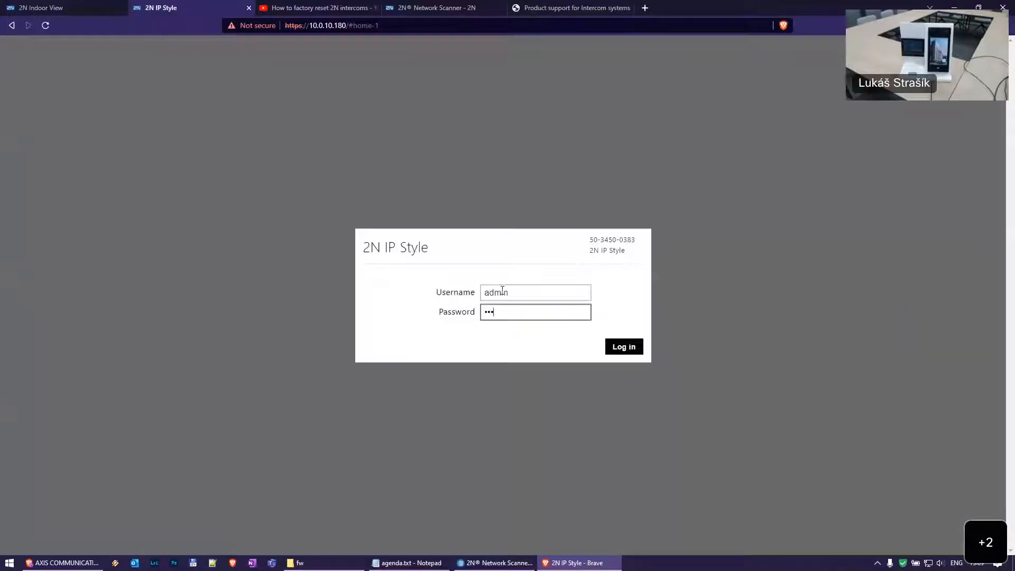
text(****)
key(Return)
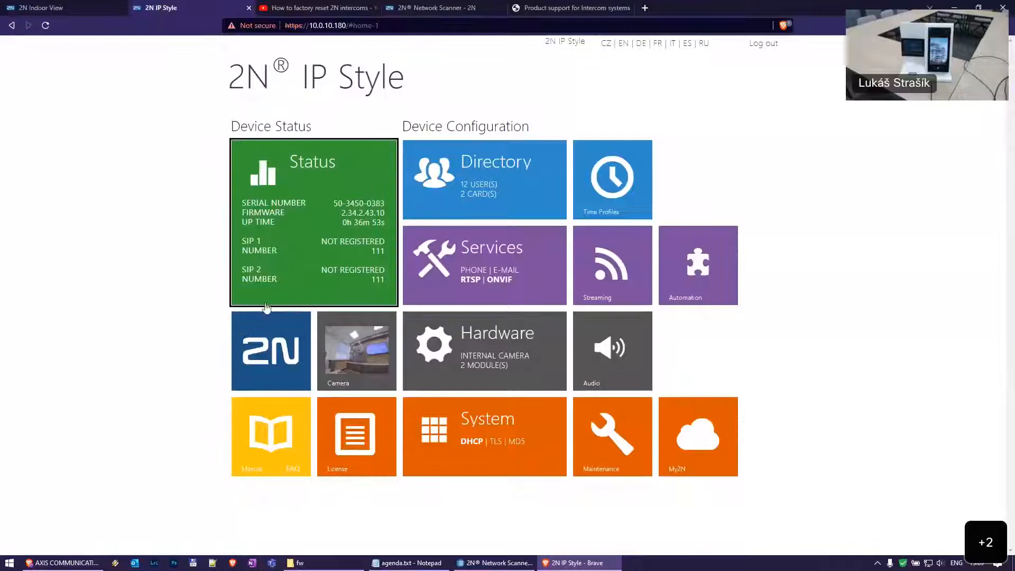
click(110, 7)
click(494, 562)
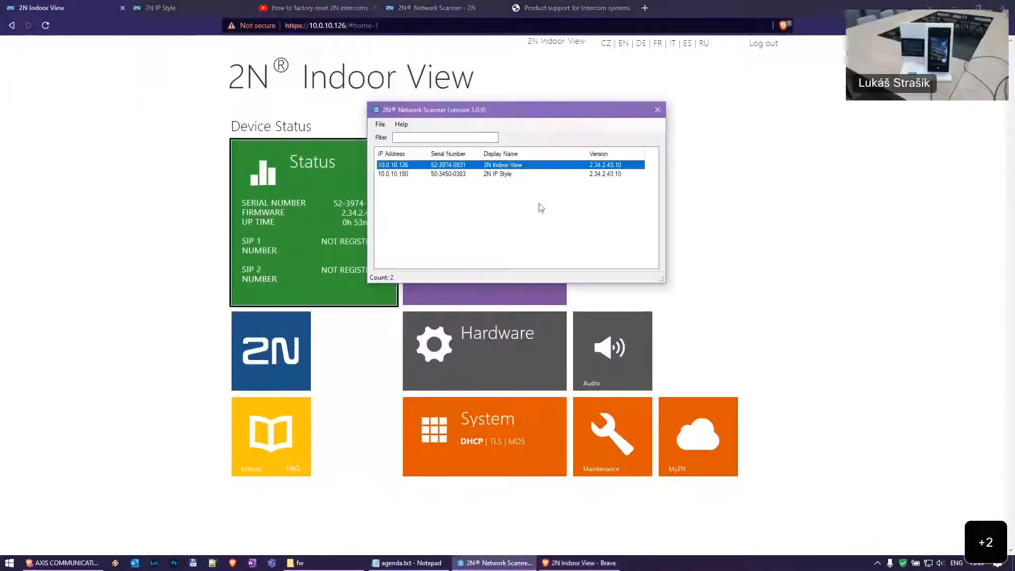
Filter the device list by 'vi' and by serial prefix '52', clearing each afterward
click(455, 174)
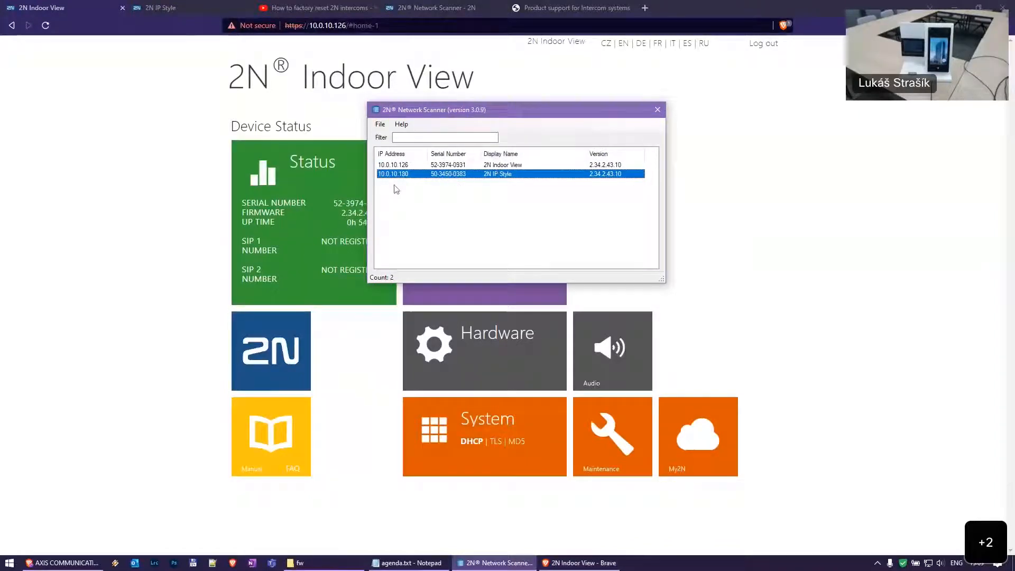
click(446, 136)
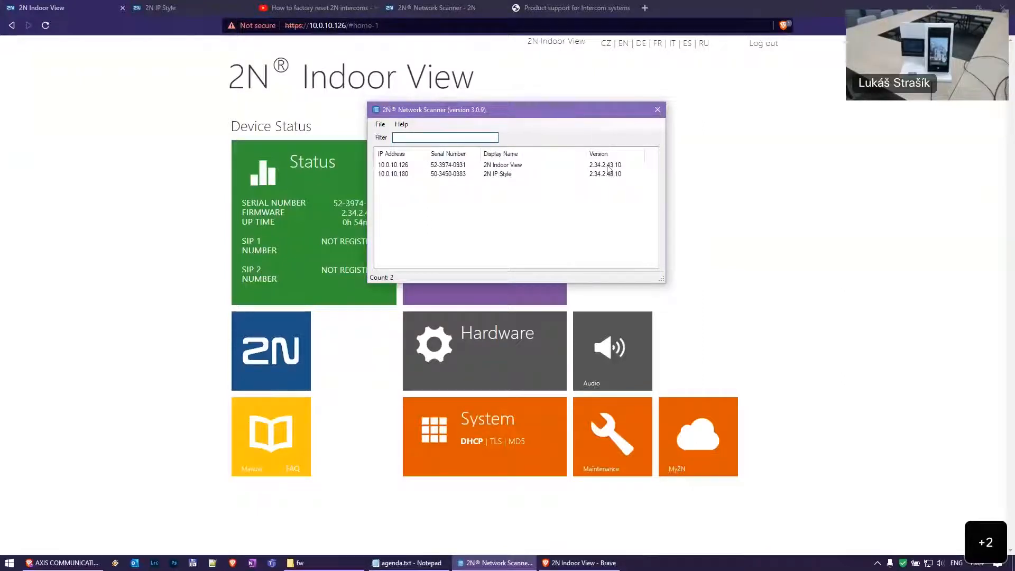
text(vie)
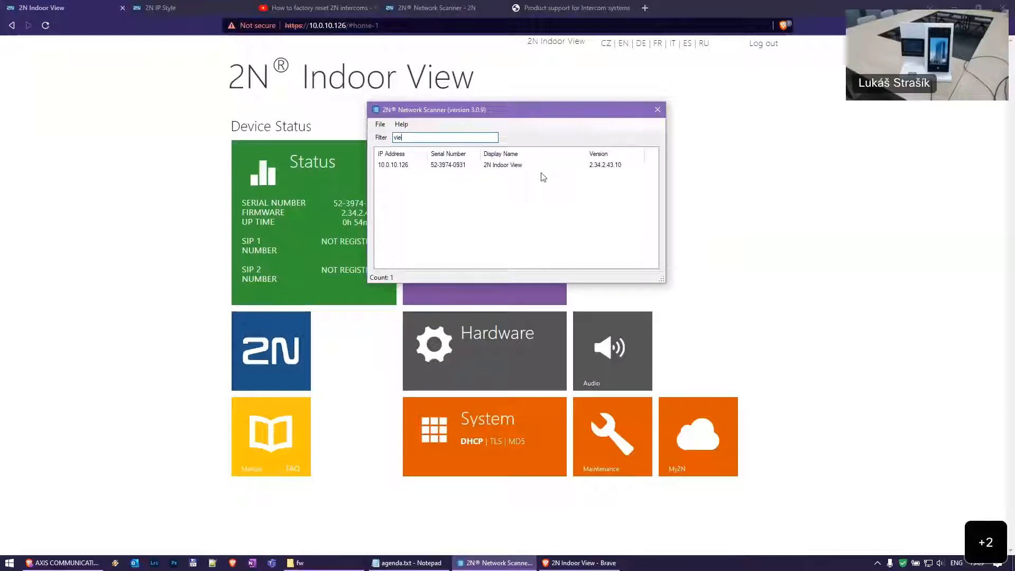
key(BackSpace)
key(BackSpace)
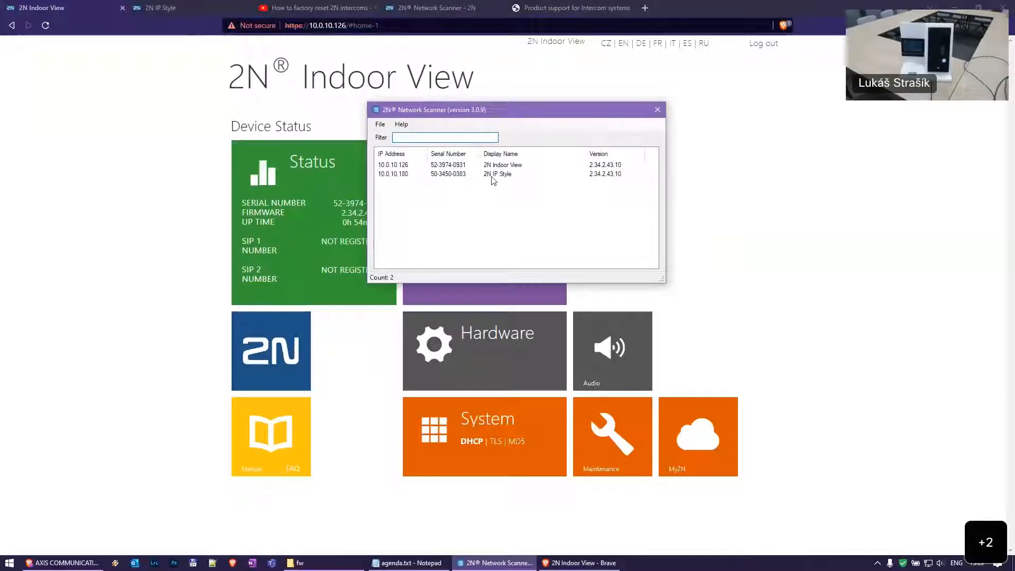
text(52)
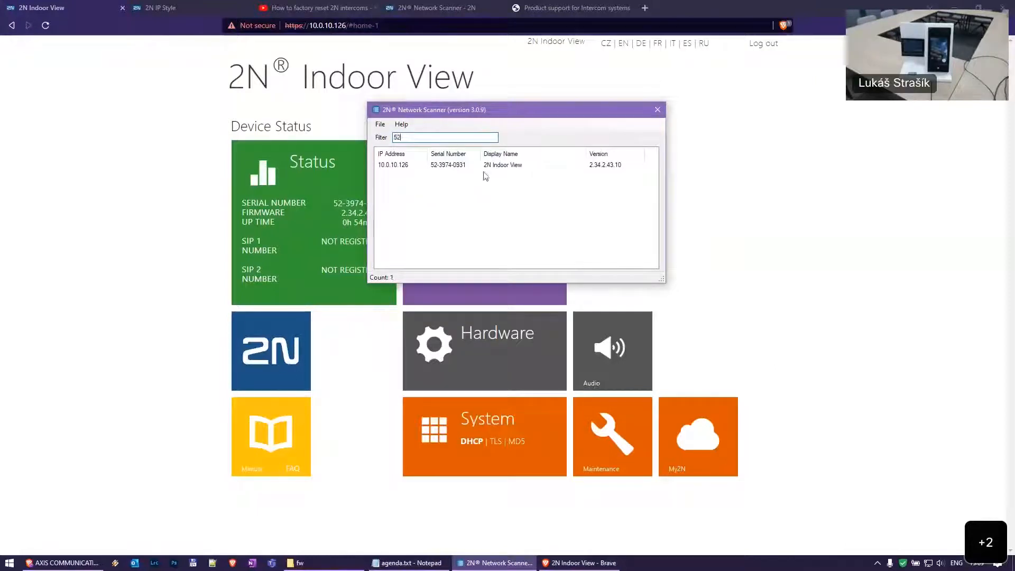
key(BackSpace)
key(BackSpace)
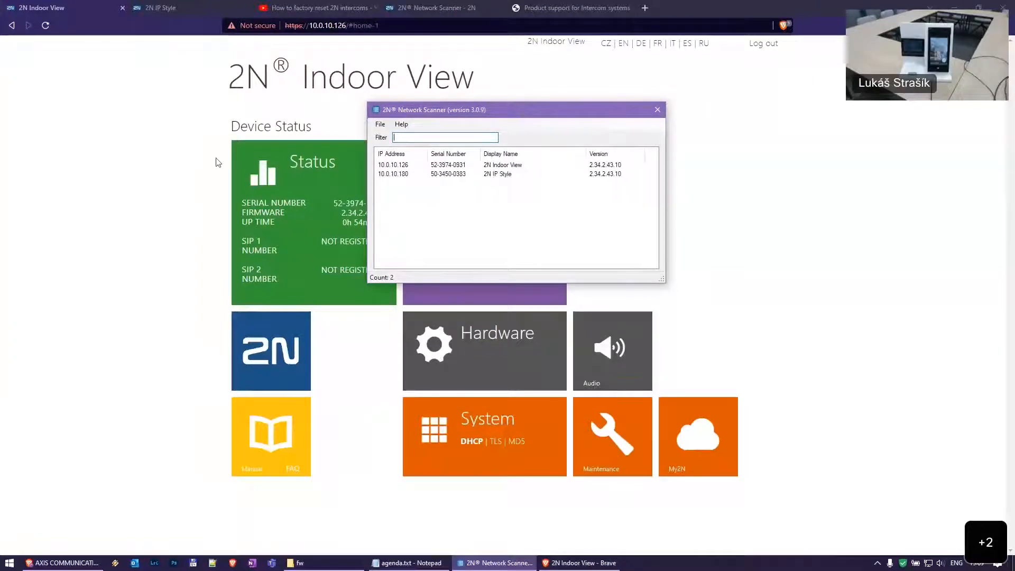
Open the 10.0.10.126 Indoor View web page through the row's Browse... action
right_click(434, 166)
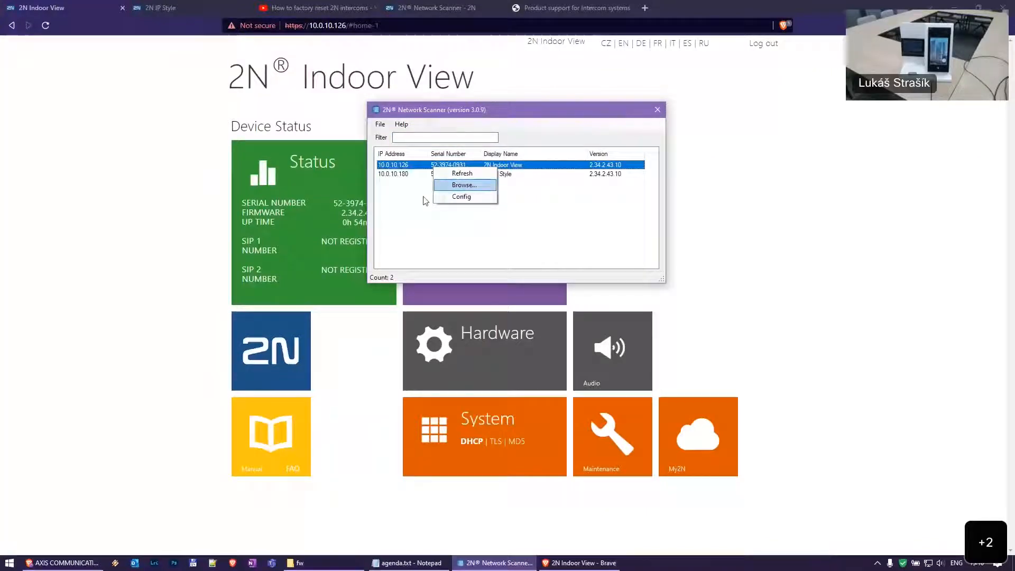
click(389, 192)
click(74, 3)
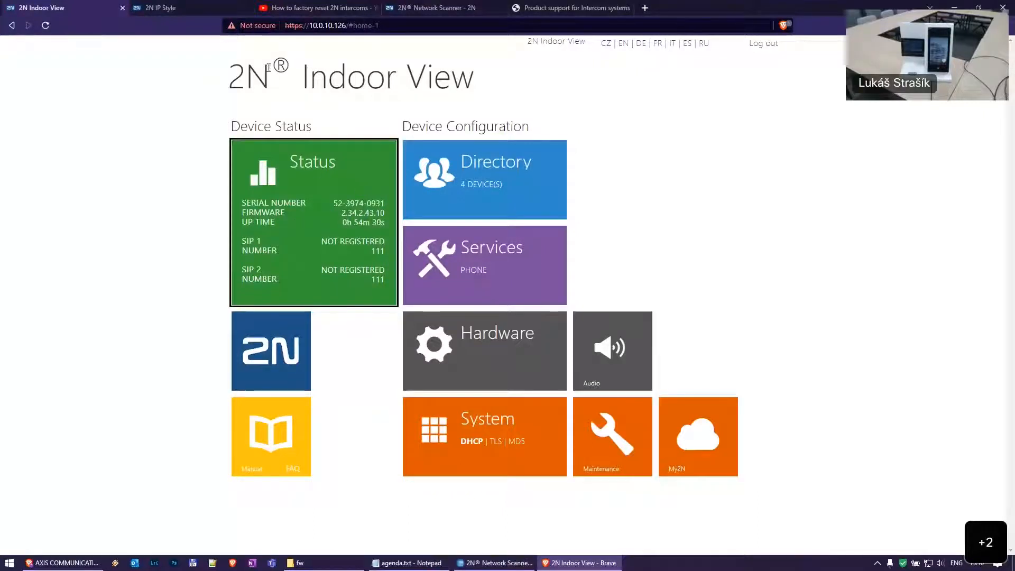
Review IP Style device info (hardware 606v5, firmware 2.34.2.43.10, PoE+) and trigger Locate Device
click(193, 6)
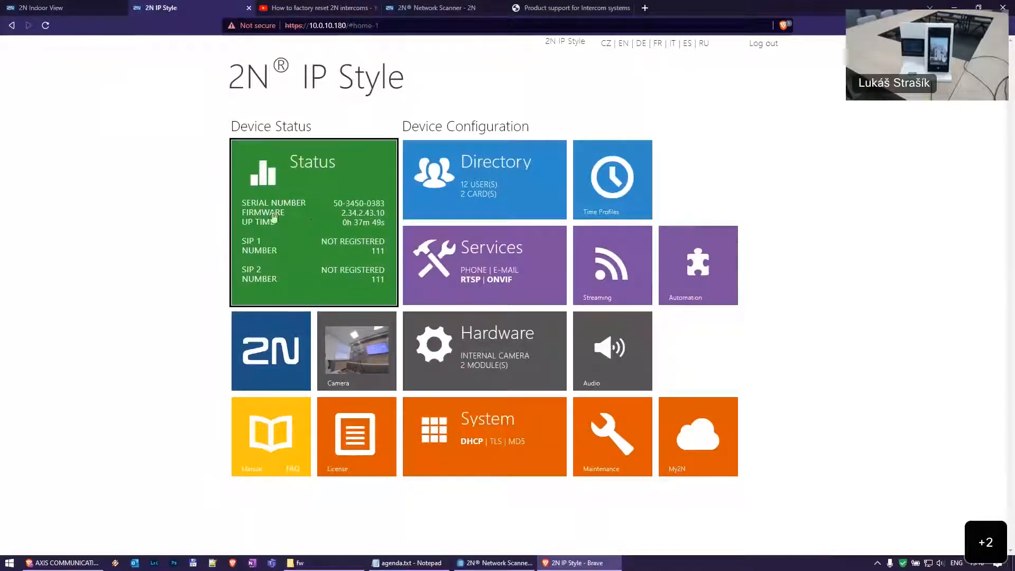
click(319, 226)
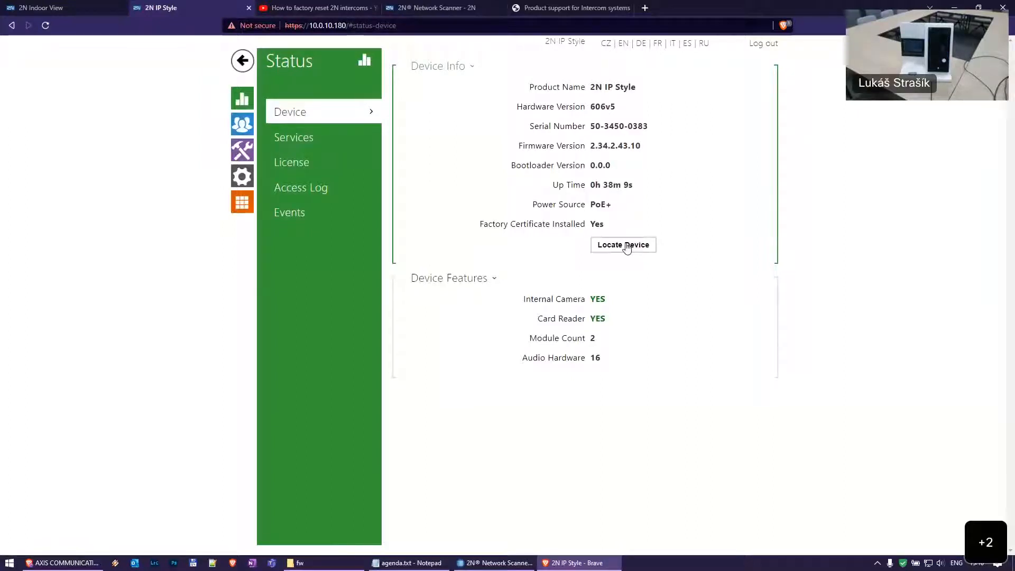
click(627, 248)
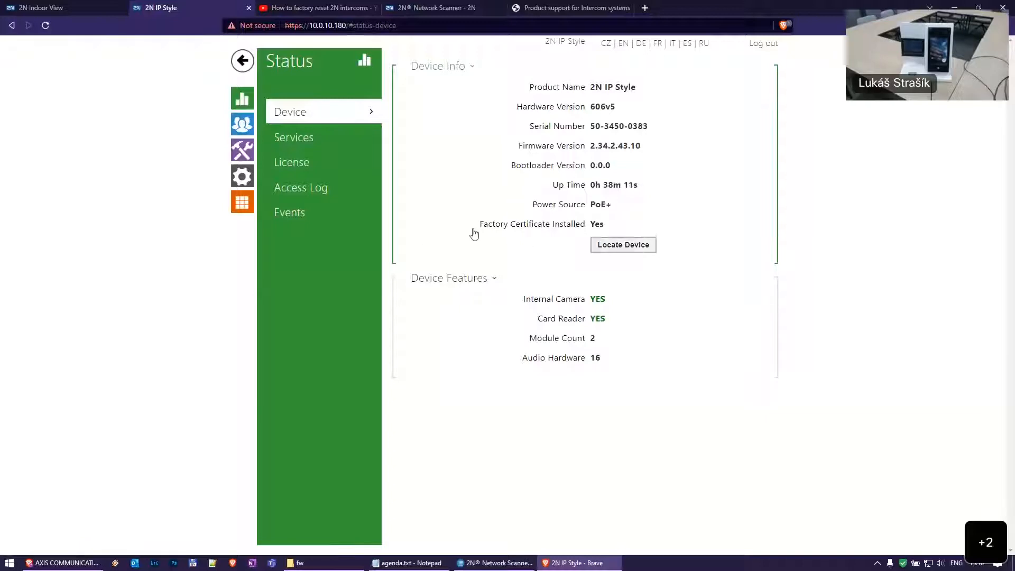
Review the first IP Style user's phone numbers, then list the Indoor View's directory devices
click(242, 123)
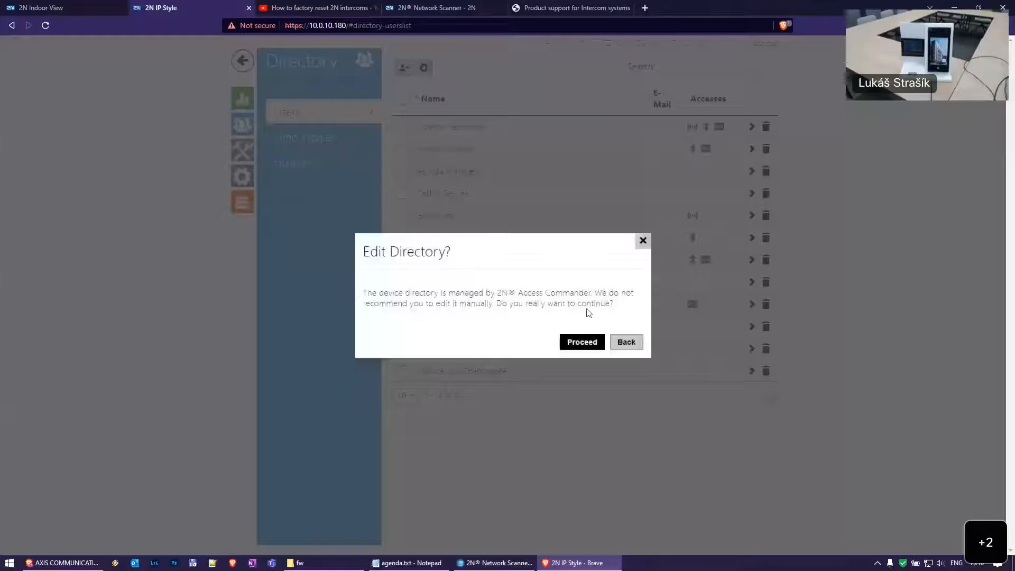
click(585, 342)
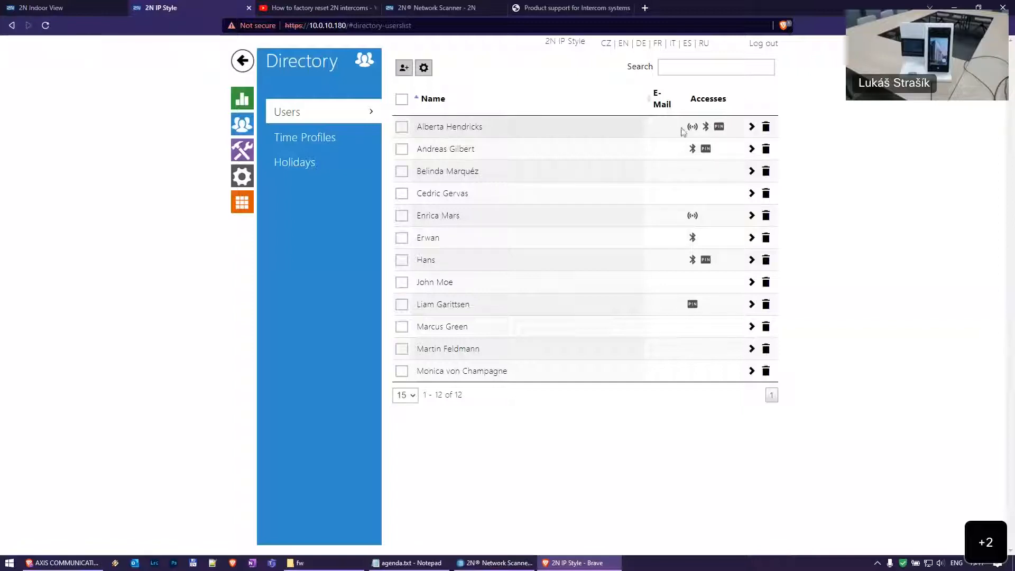
click(465, 126)
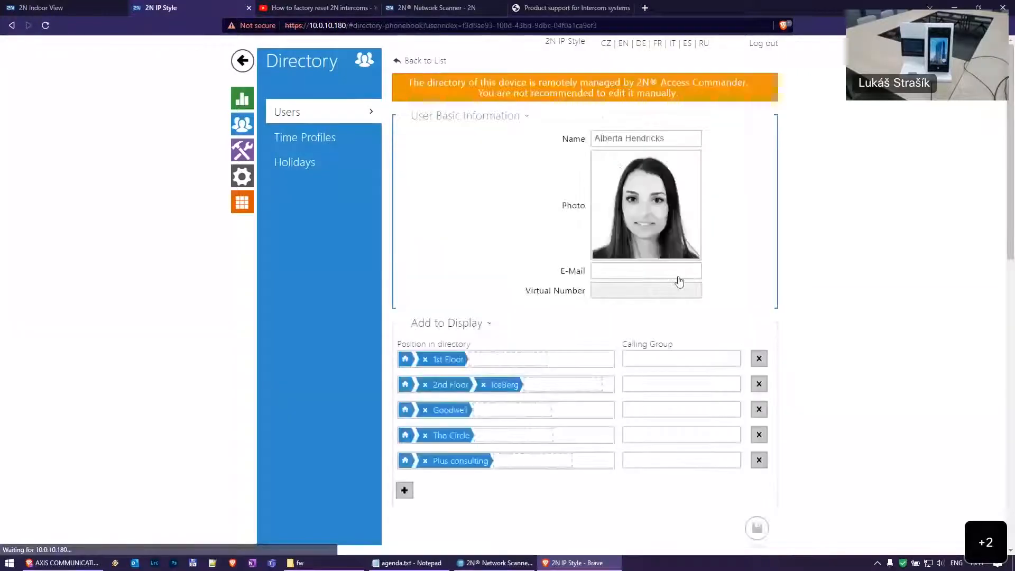
scroll(698, 310, down, 4)
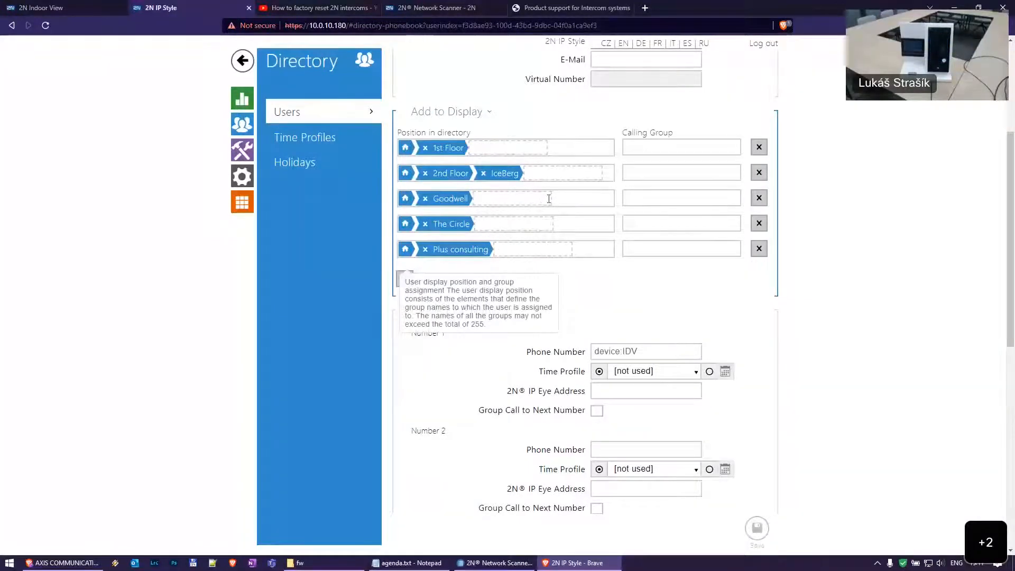
scroll(584, 268, up, 3)
scroll(585, 267, up, 1)
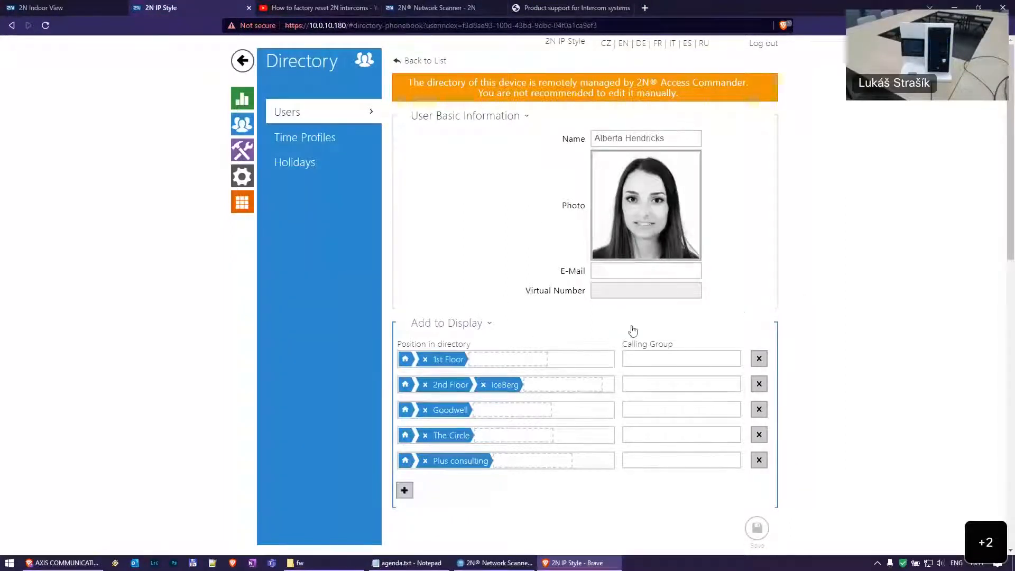
scroll(534, 251, down, 4)
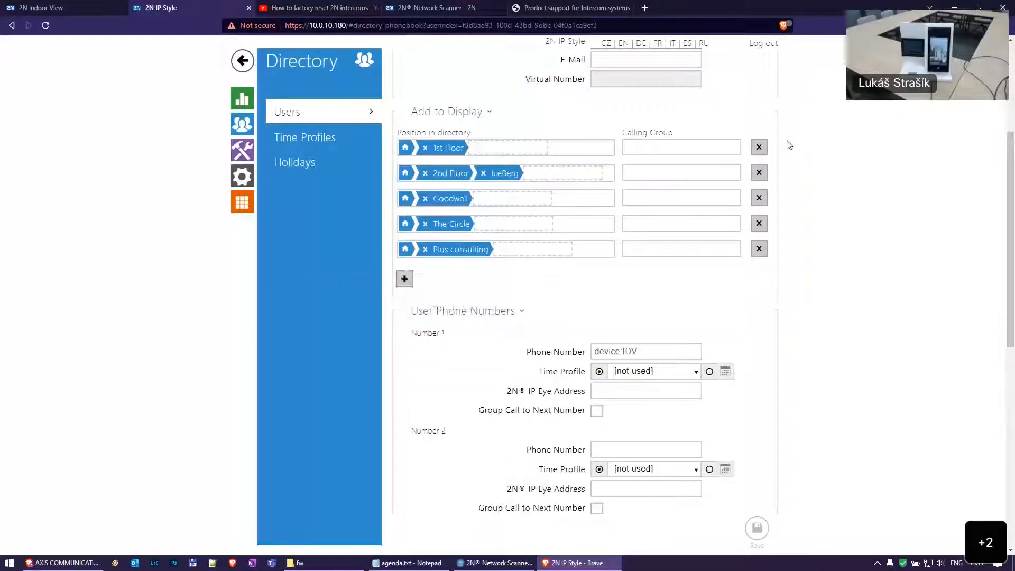
scroll(777, 153, down, 3)
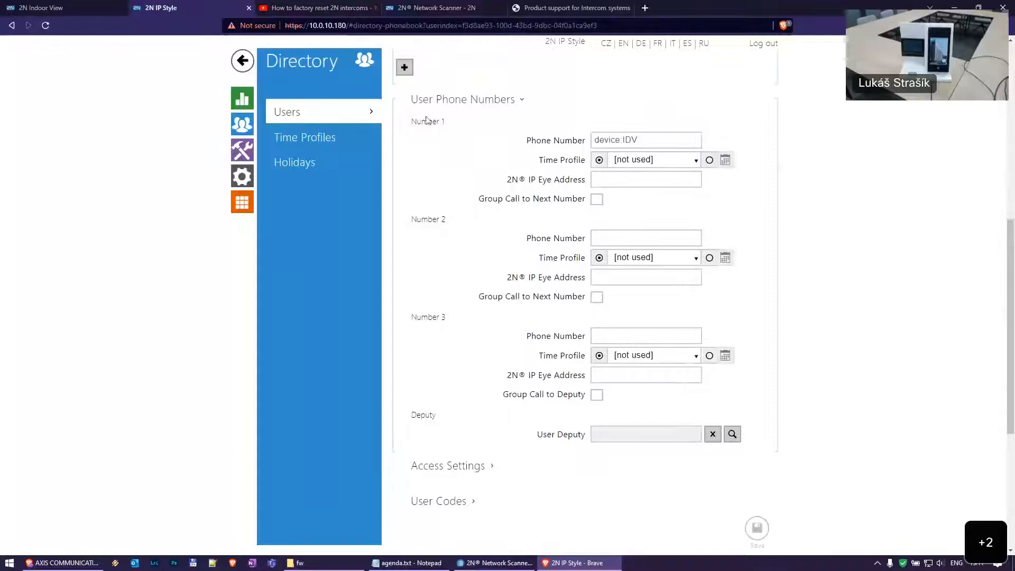
scroll(425, 249, up, 3)
scroll(650, 189, down, 2)
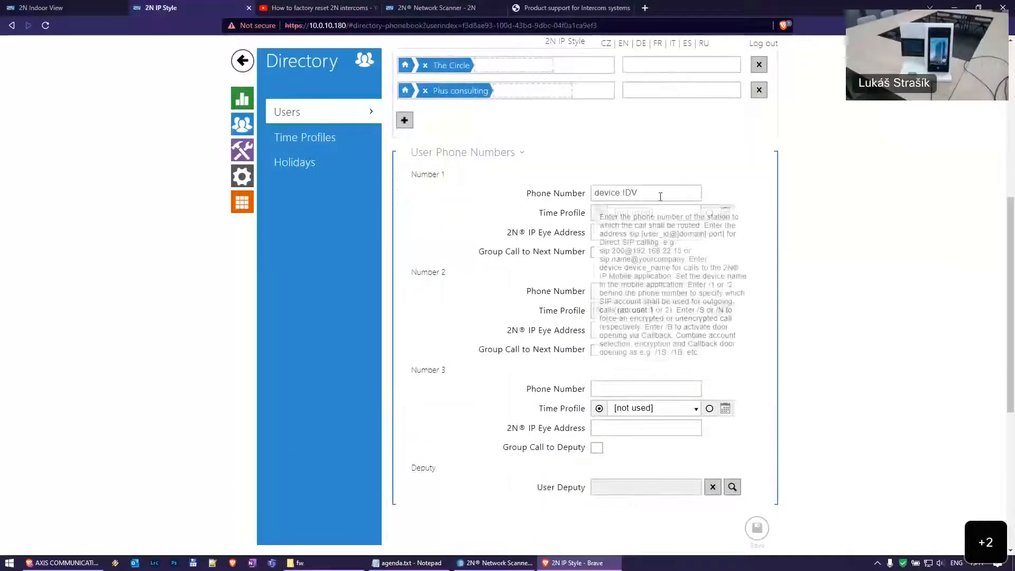
mouse_move(674, 193)
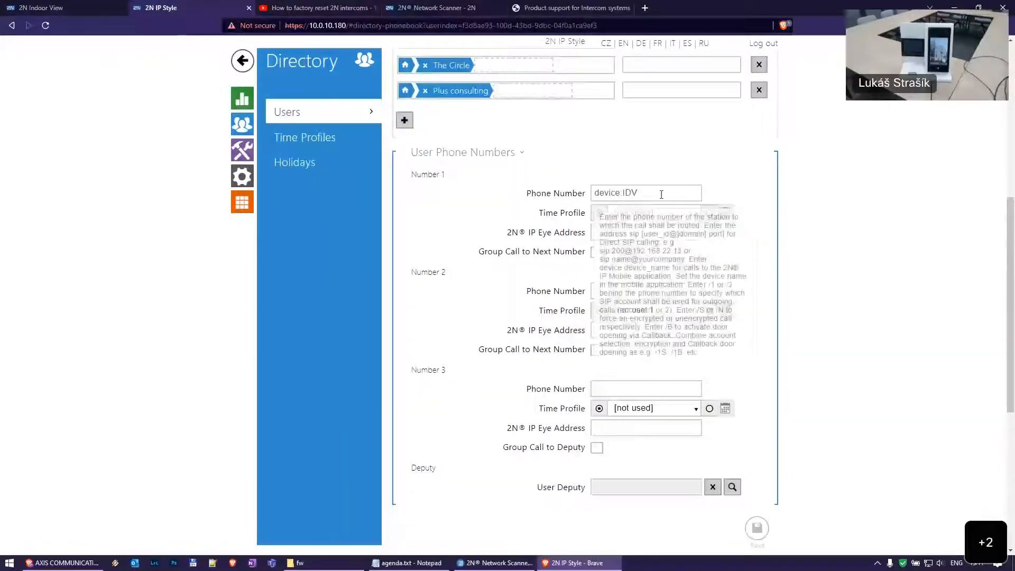
click(53, 7)
click(486, 174)
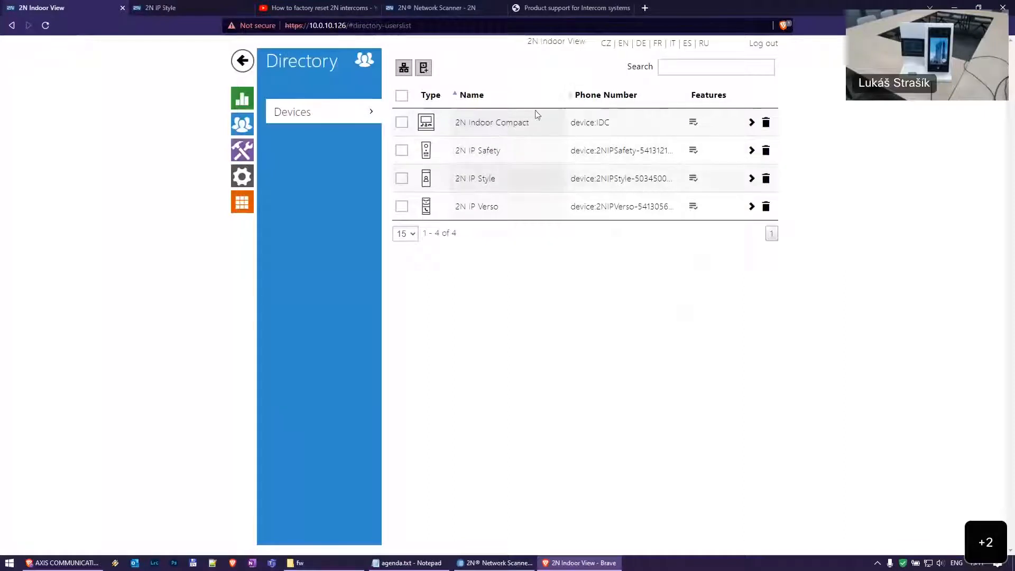
Check Number 1's time profile choices without changing them, then open the empty profile 1
click(201, 4)
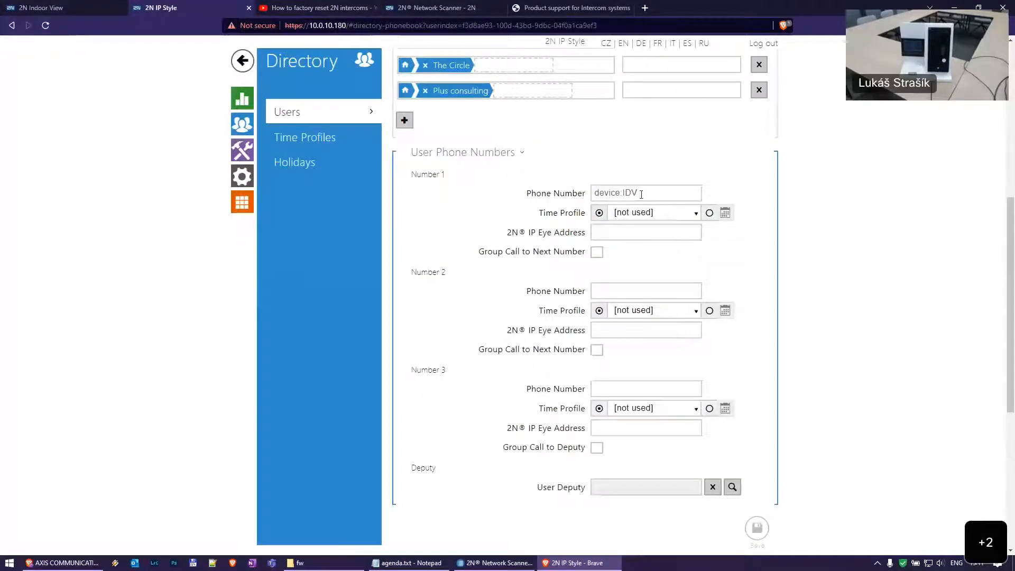
scroll(641, 194, down, 2)
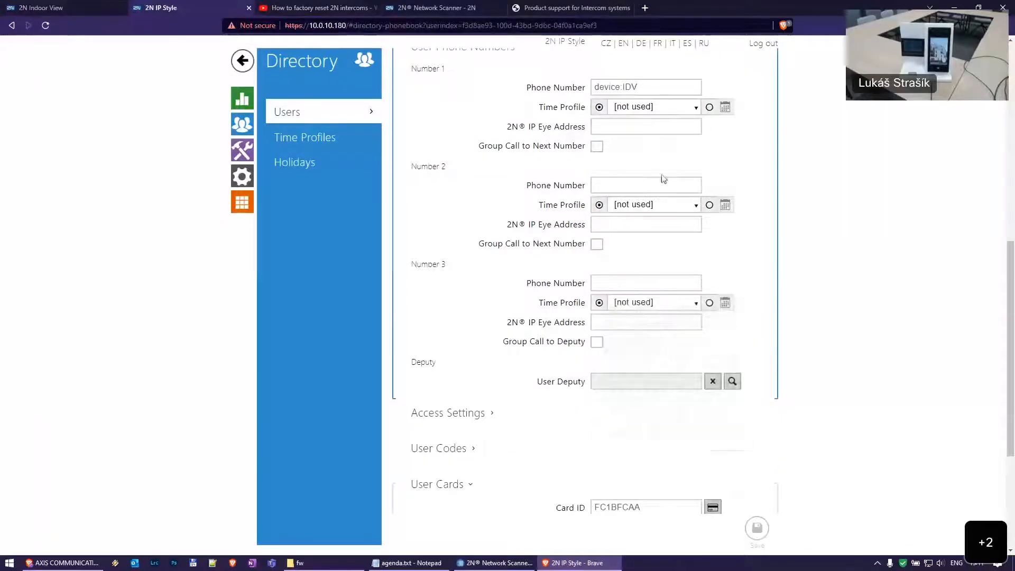
scroll(642, 180, up, 1)
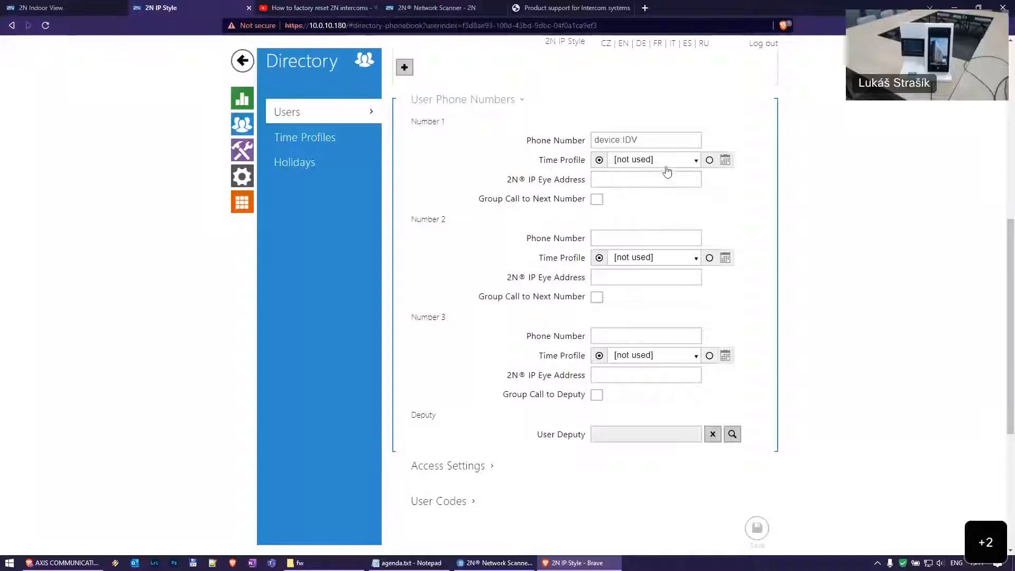
click(691, 166)
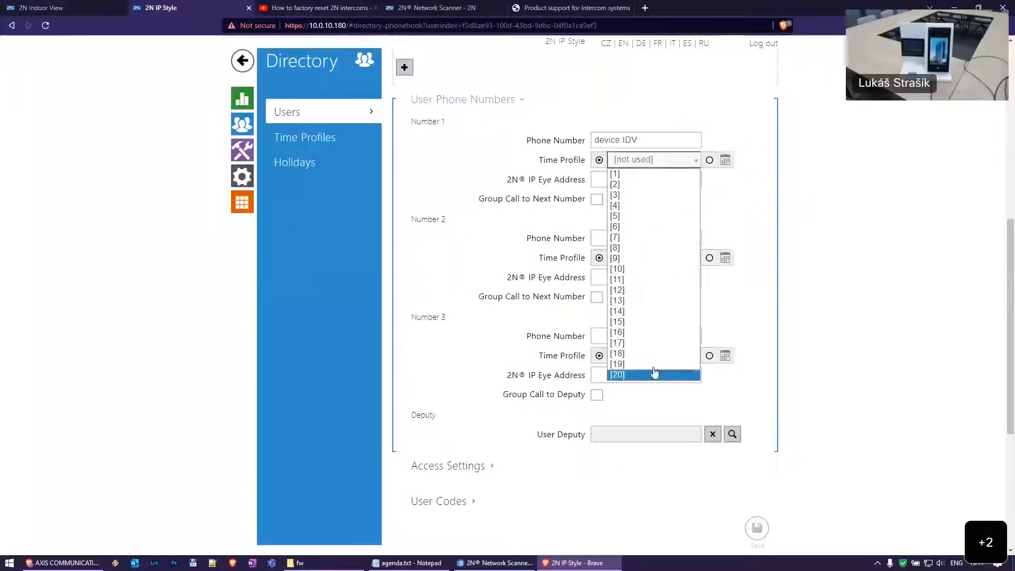
click(788, 165)
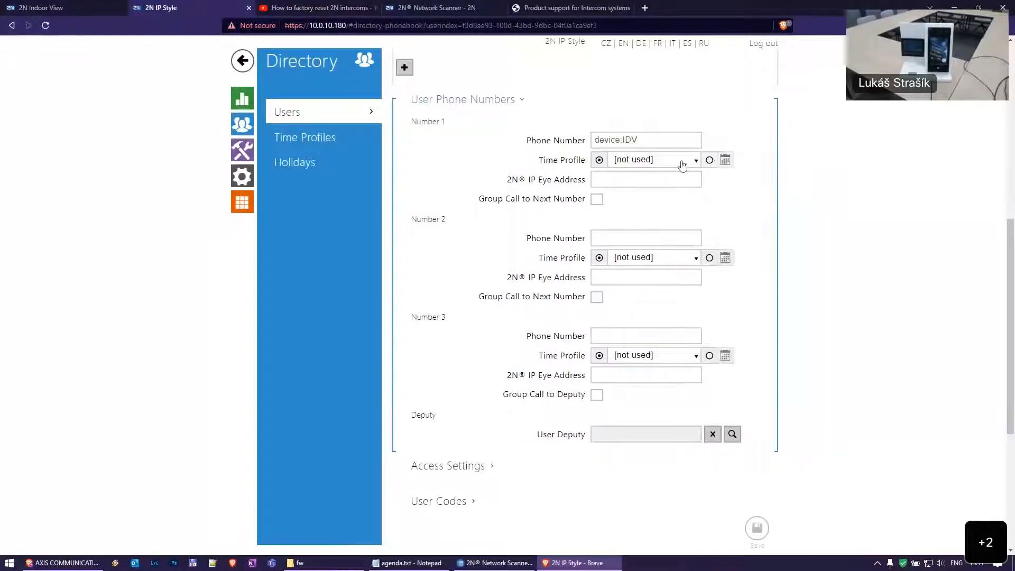
click(320, 139)
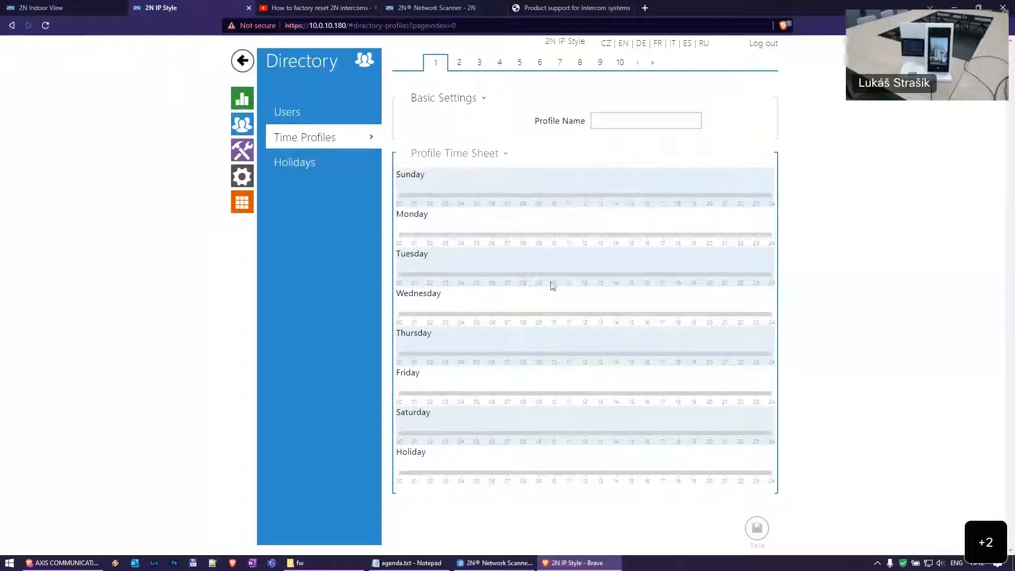
Add a trial Tuesday 15:15–17:30 interval to profile 1, delete it, and return to Users
drag(672, 277, 671, 276)
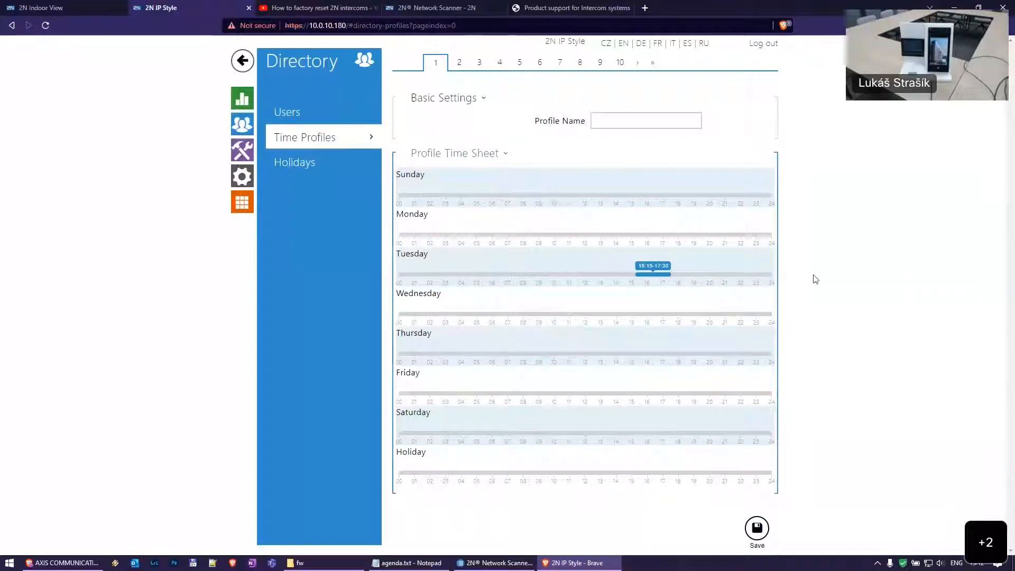
click(673, 274)
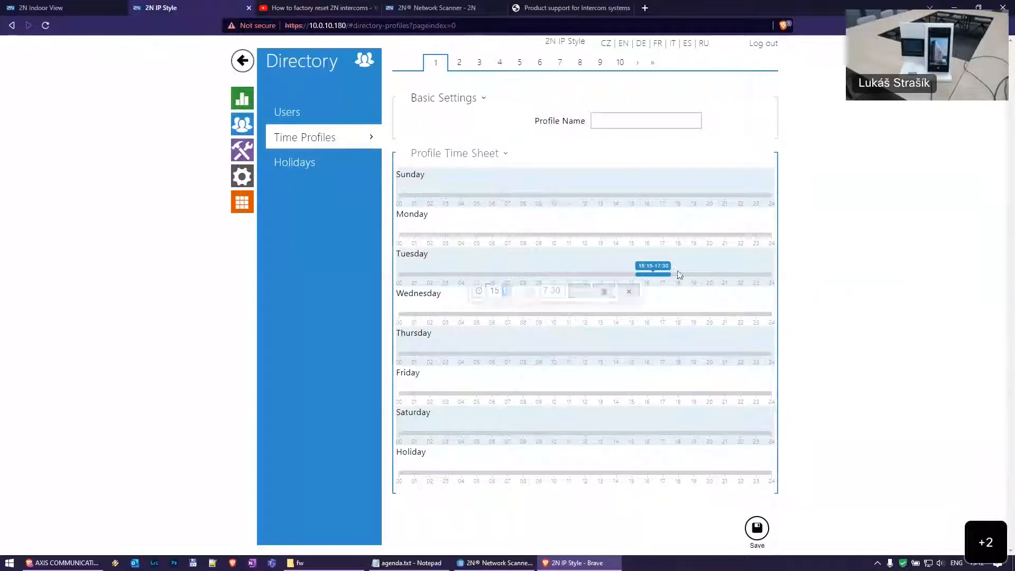
click(626, 291)
click(668, 273)
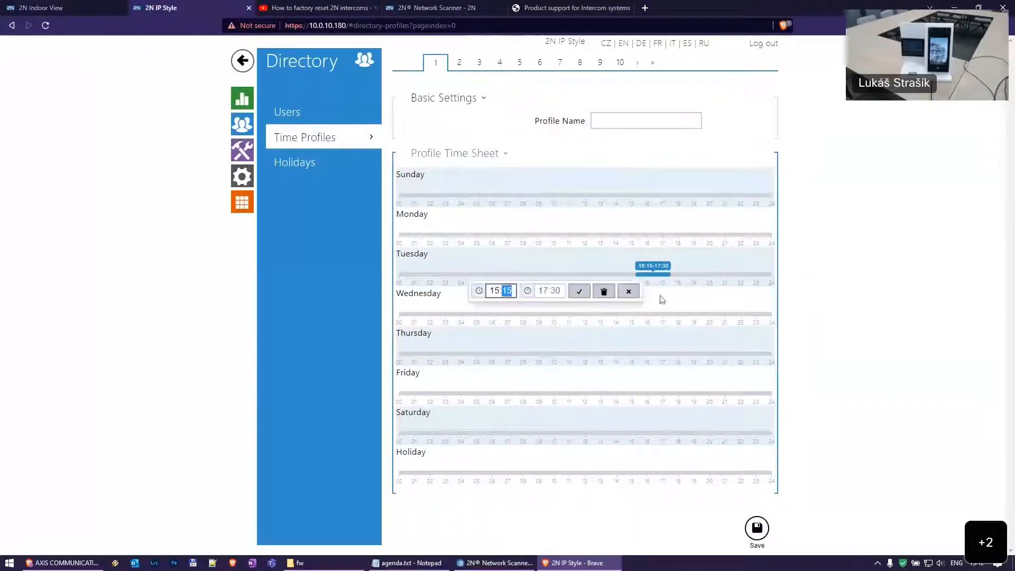
click(614, 294)
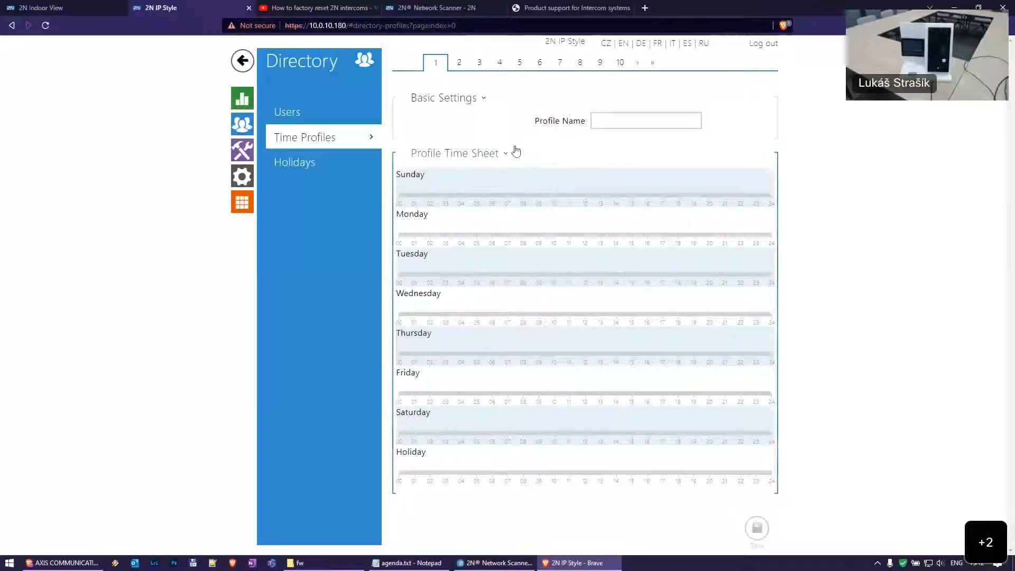
click(330, 116)
Reopen the first user's record, briefly checking the Network Scanner product page tab
click(446, 125)
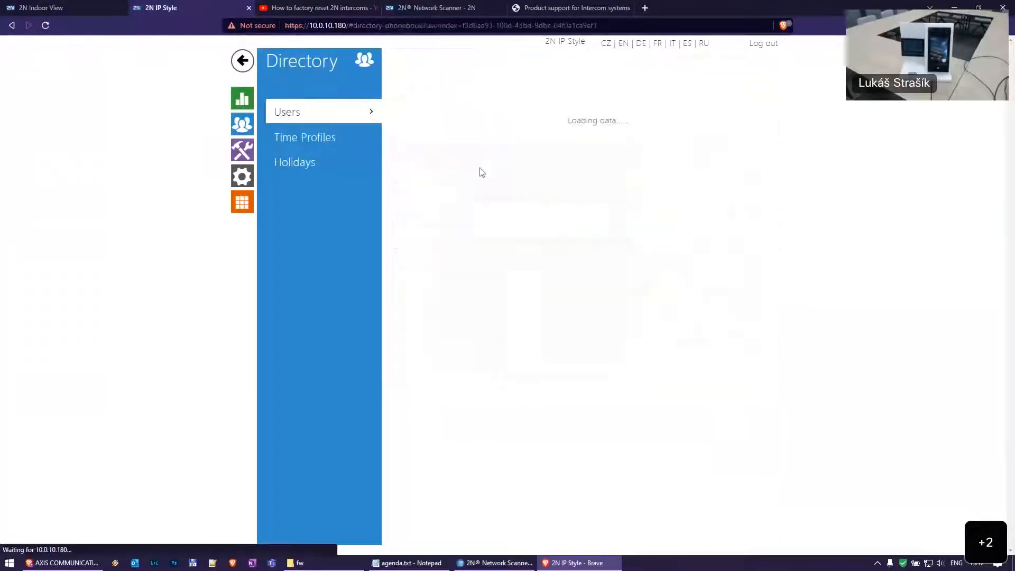
scroll(493, 374, down, 8)
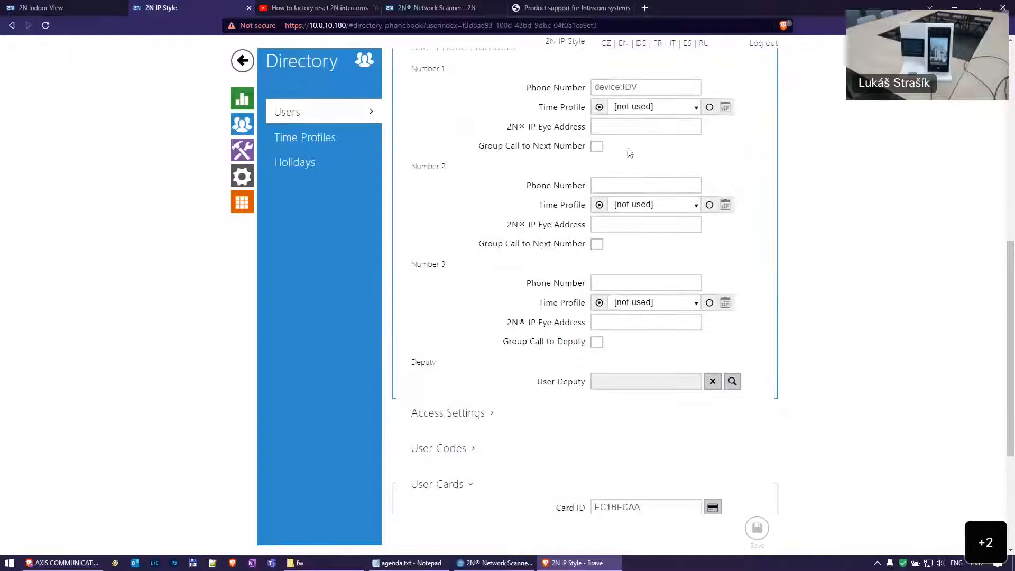
mouse_move(657, 128)
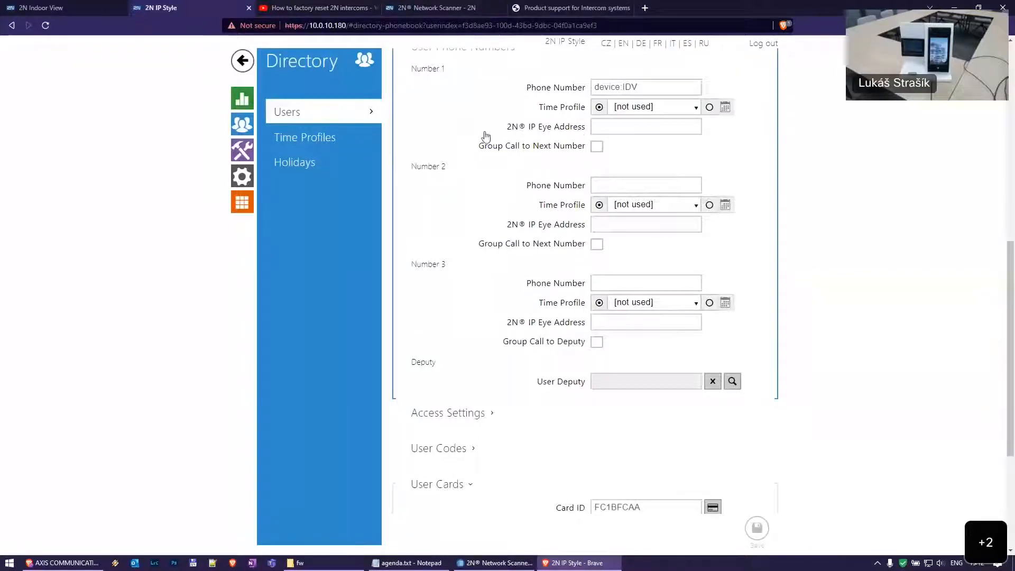
click(434, 8)
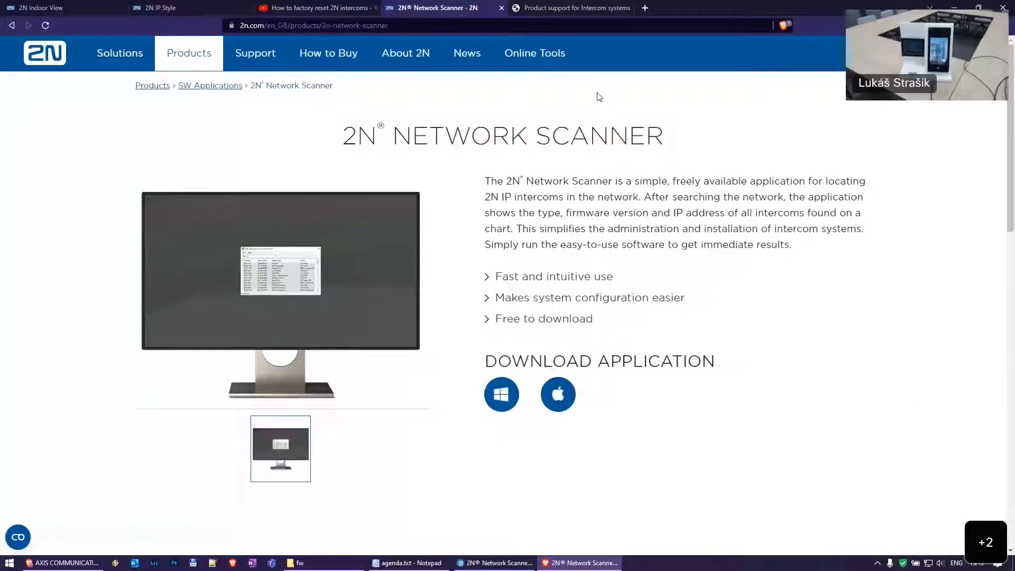
key(ctrl+2)
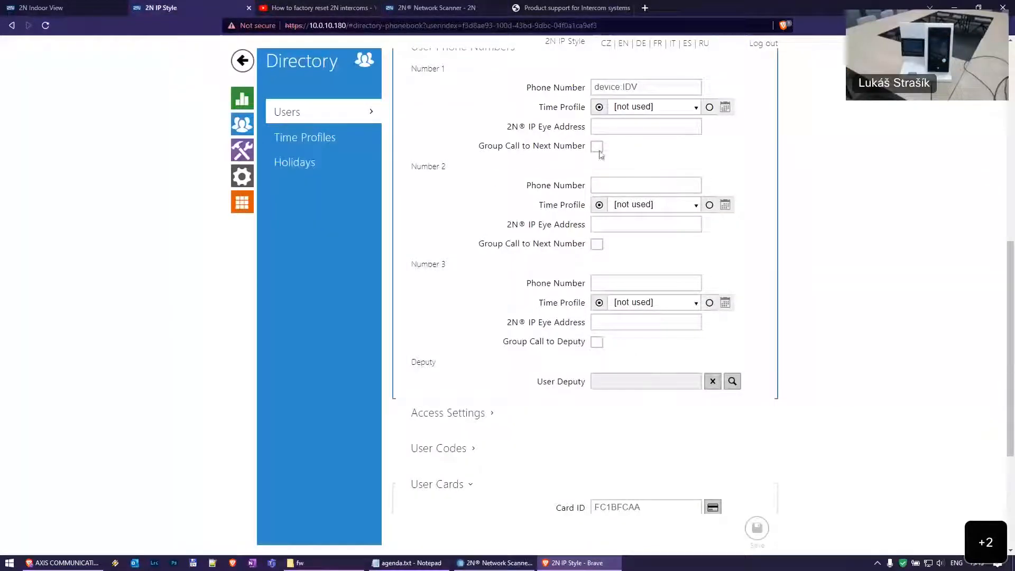
Scroll the user form through Access Settings, User Codes, User Cards and User Mobile Key
scroll(477, 294, up, 2)
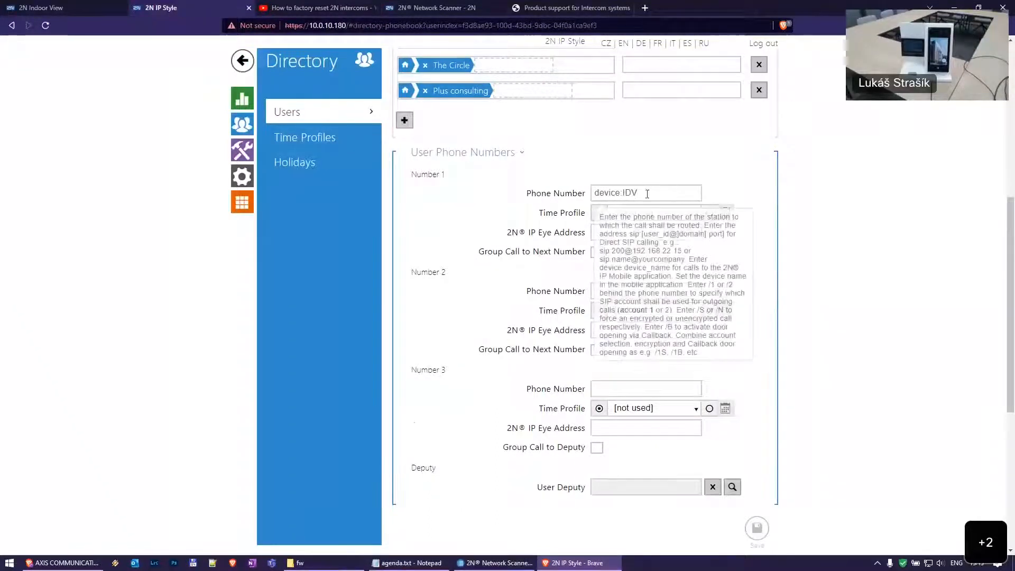
mouse_move(648, 291)
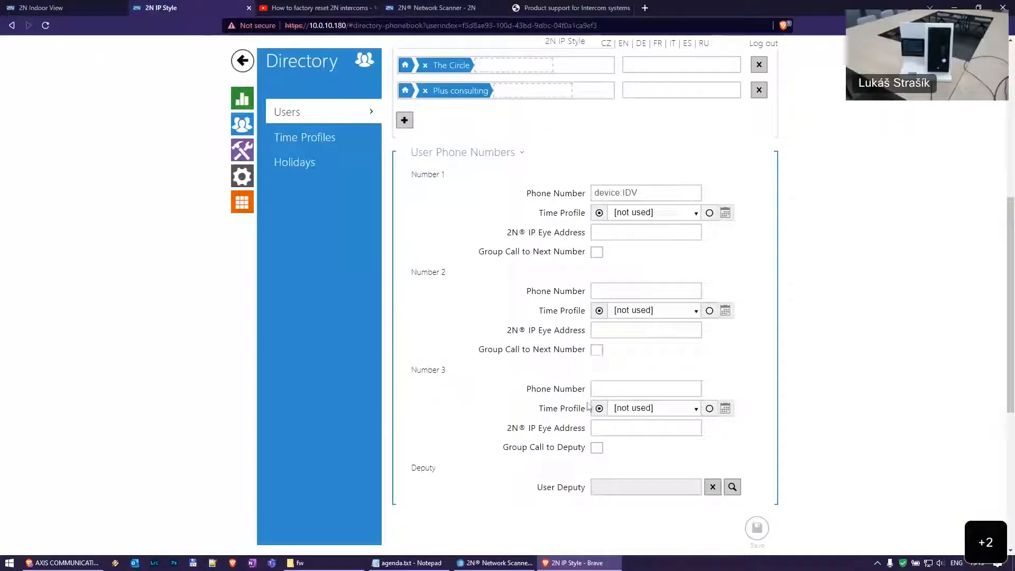
scroll(634, 383, down, 2)
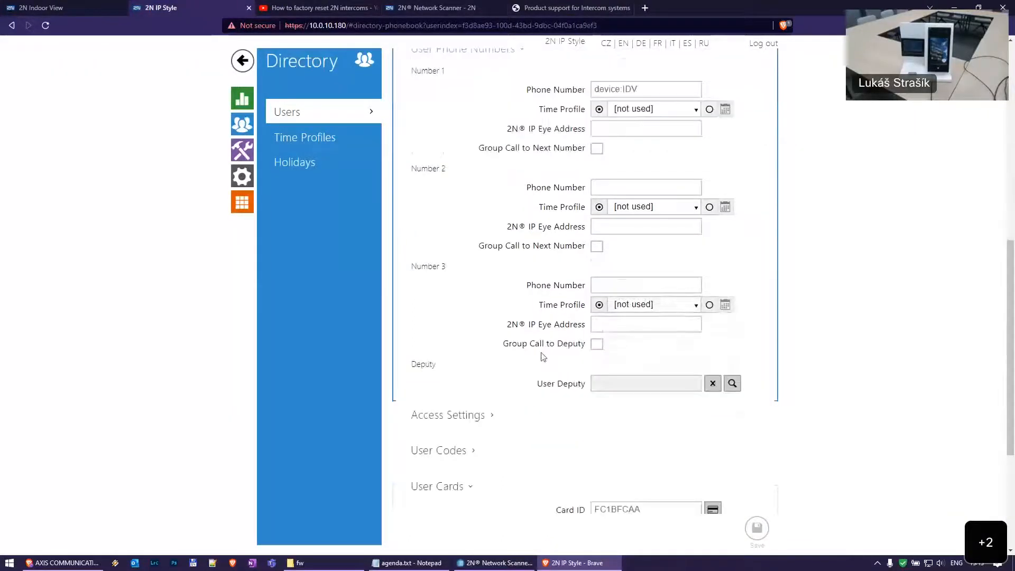
mouse_move(650, 380)
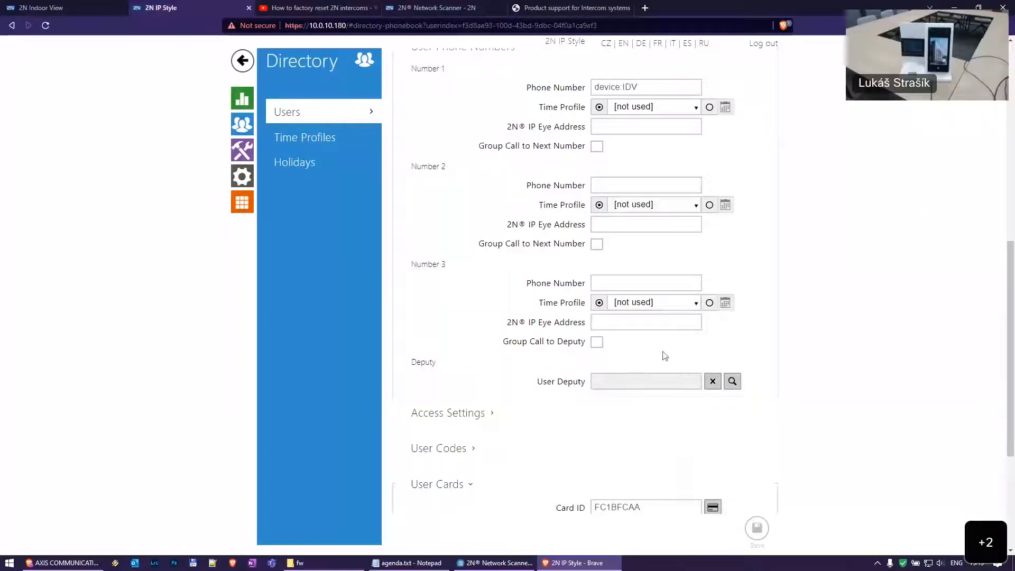
scroll(700, 291, up, 1)
scroll(700, 292, up, 2)
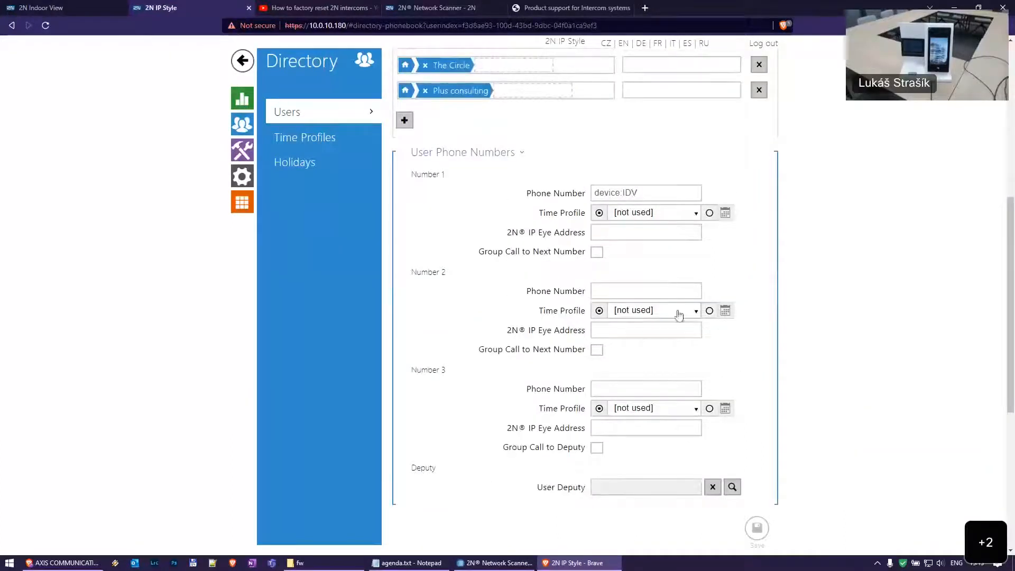
scroll(741, 315, down, 1)
scroll(803, 320, down, 4)
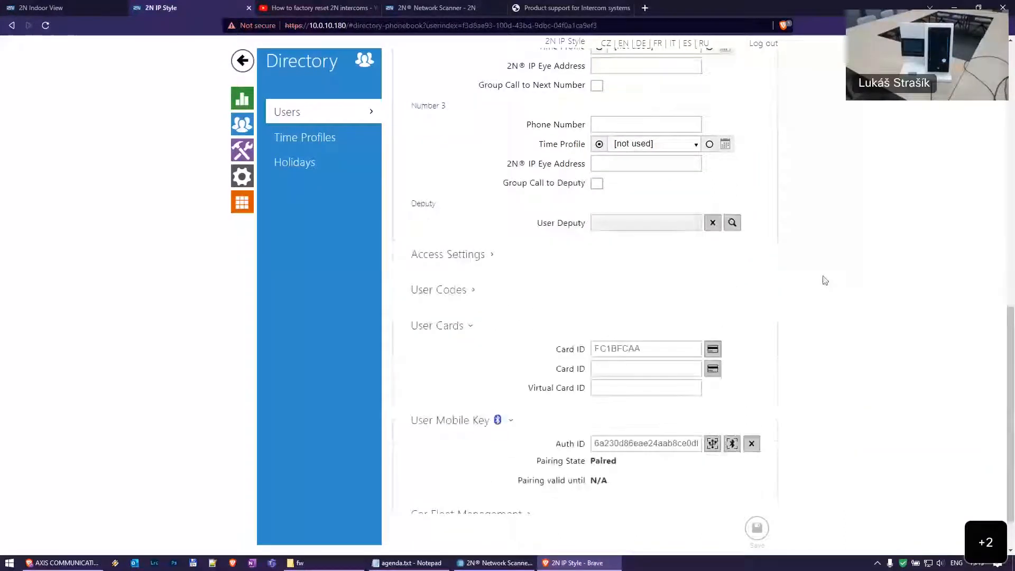
Expand the user's Access Settings, then open and dismiss the Valid from calendar without choosing a date
click(509, 258)
scroll(504, 185, down, 3)
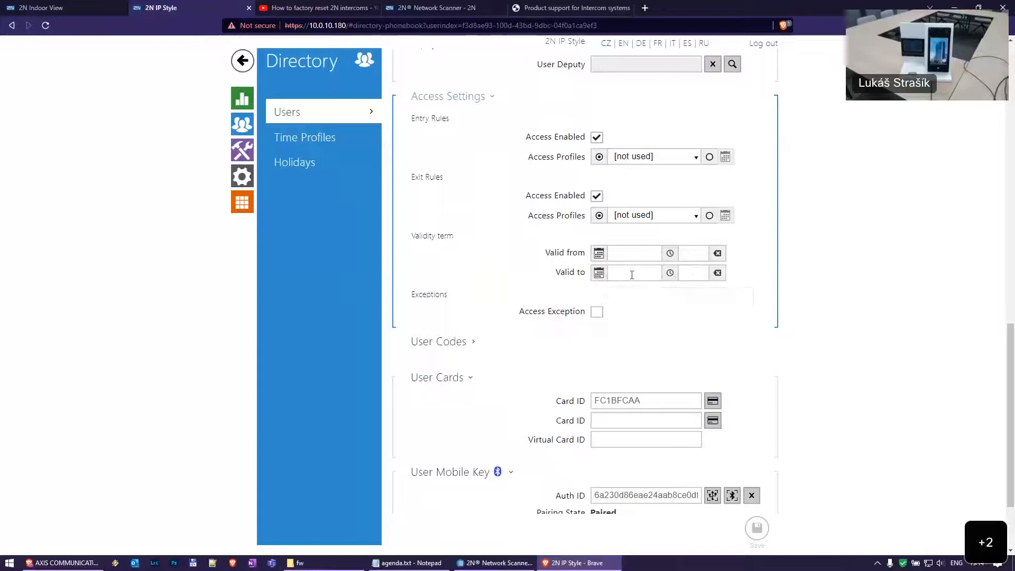
click(600, 253)
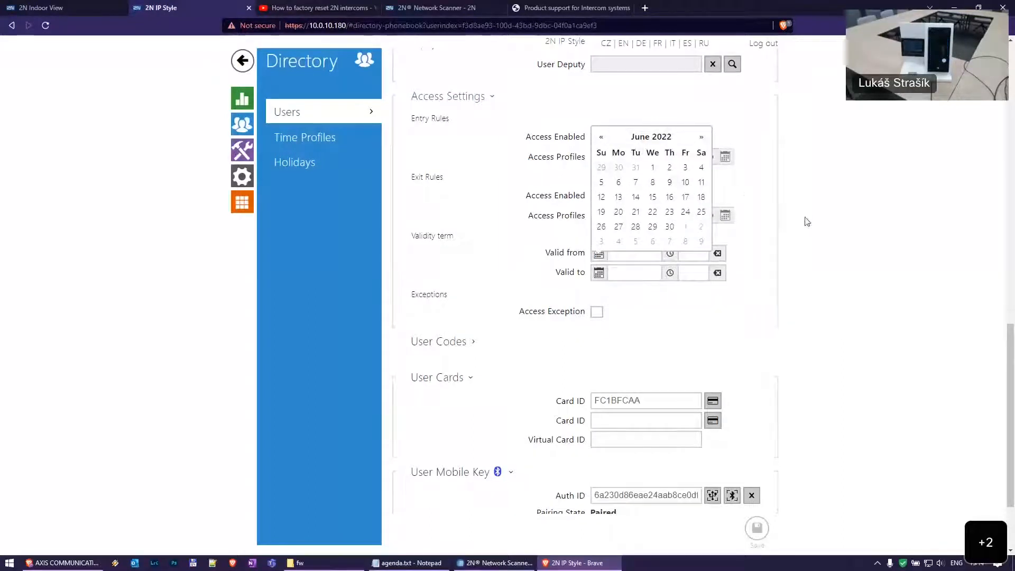
click(779, 232)
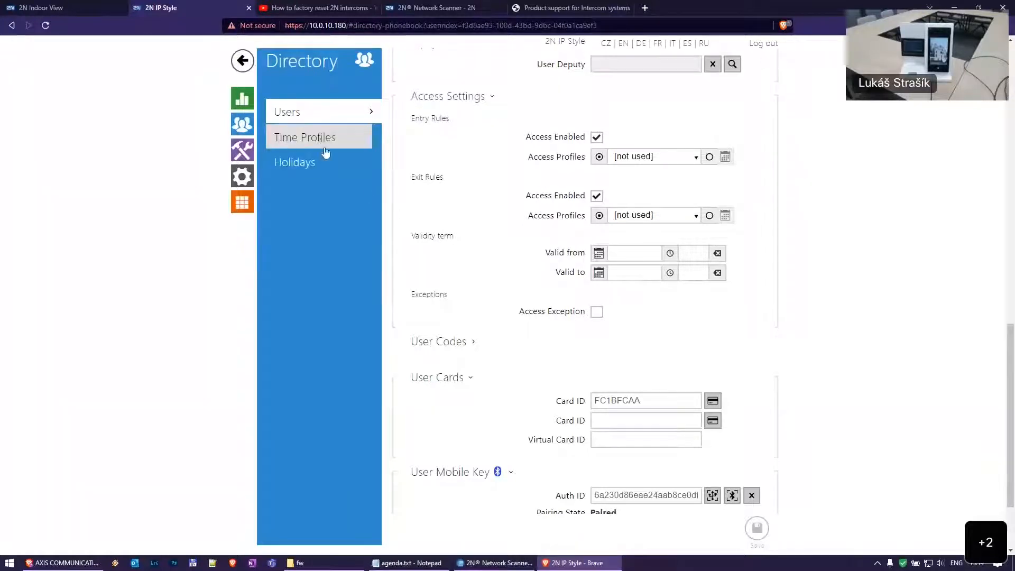
scroll(560, 241, down, 2)
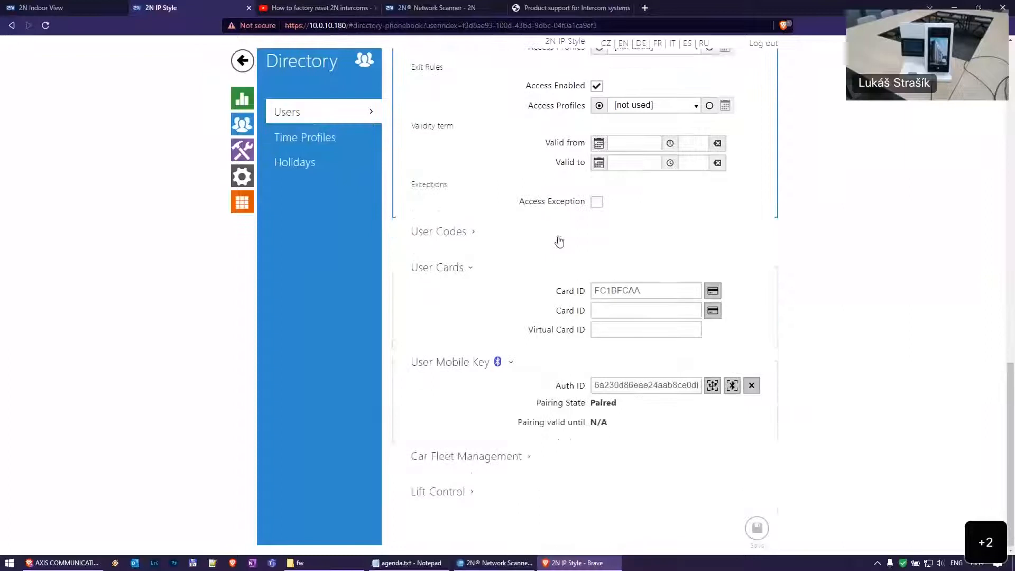
click(503, 239)
scroll(508, 207, down, 2)
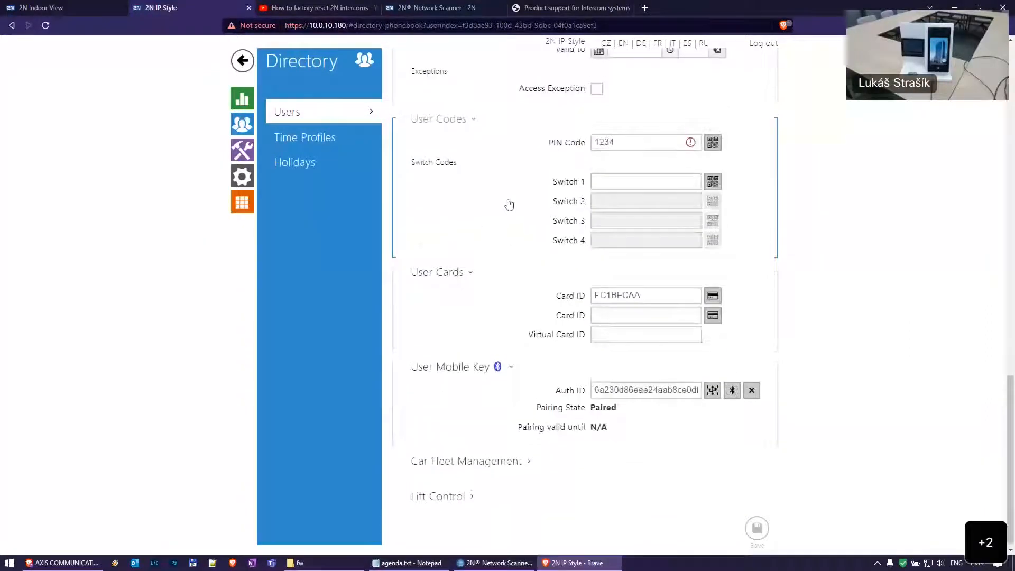
scroll(560, 154, up, 1)
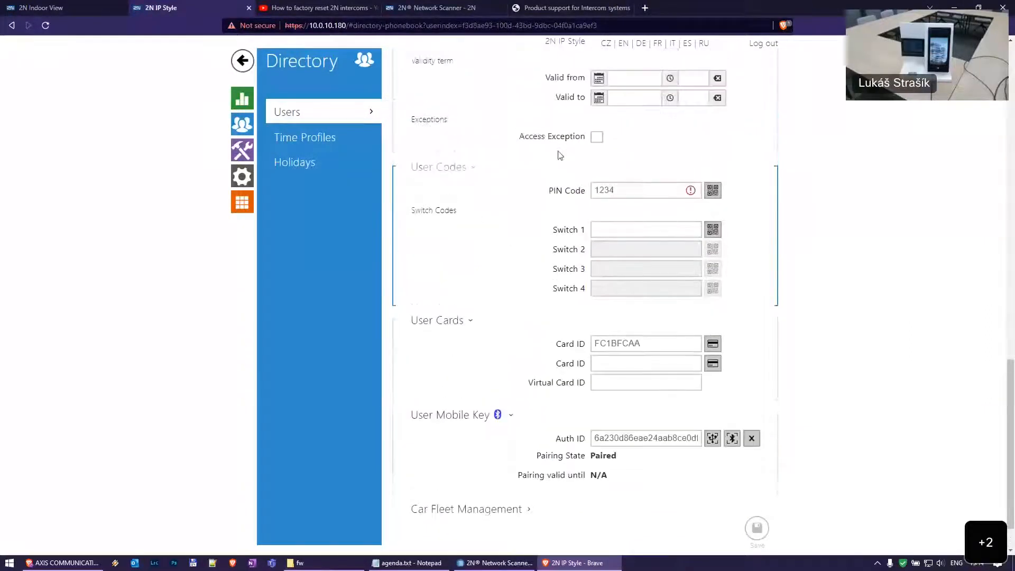
scroll(560, 154, down, 1)
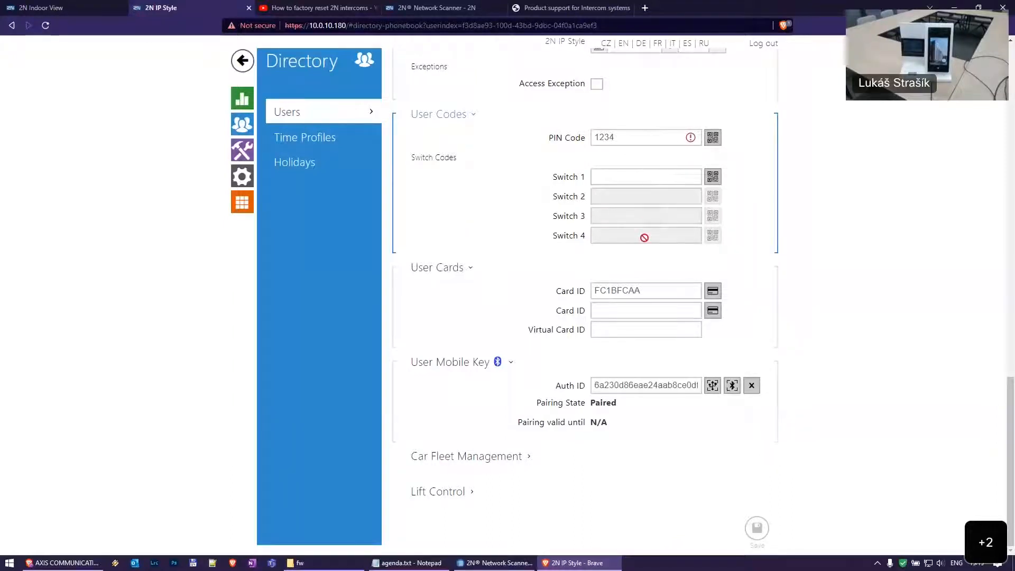
click(649, 179)
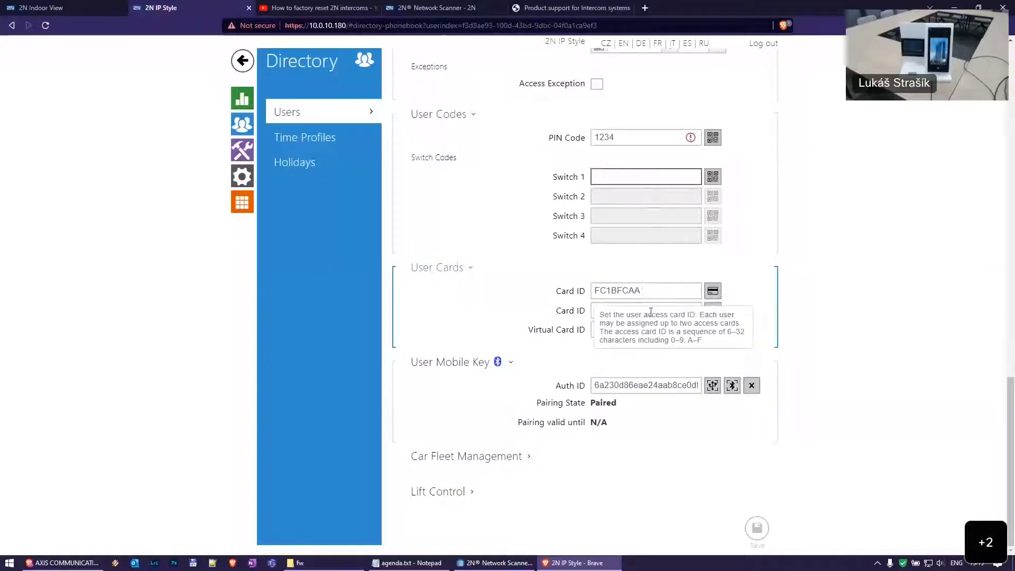
click(664, 290)
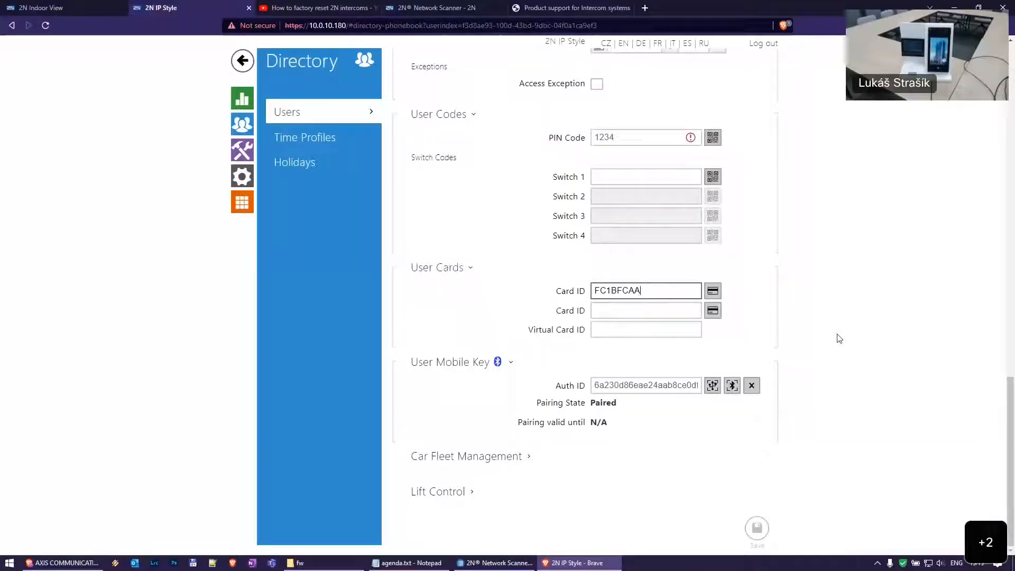
Copy the rejected card's ID from the Status > Access Log
click(241, 98)
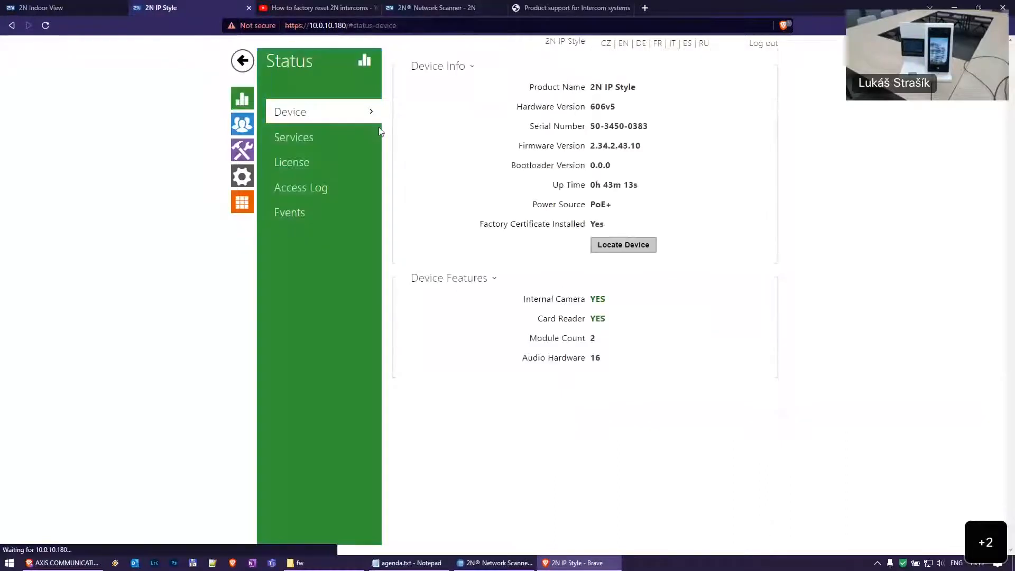
click(324, 193)
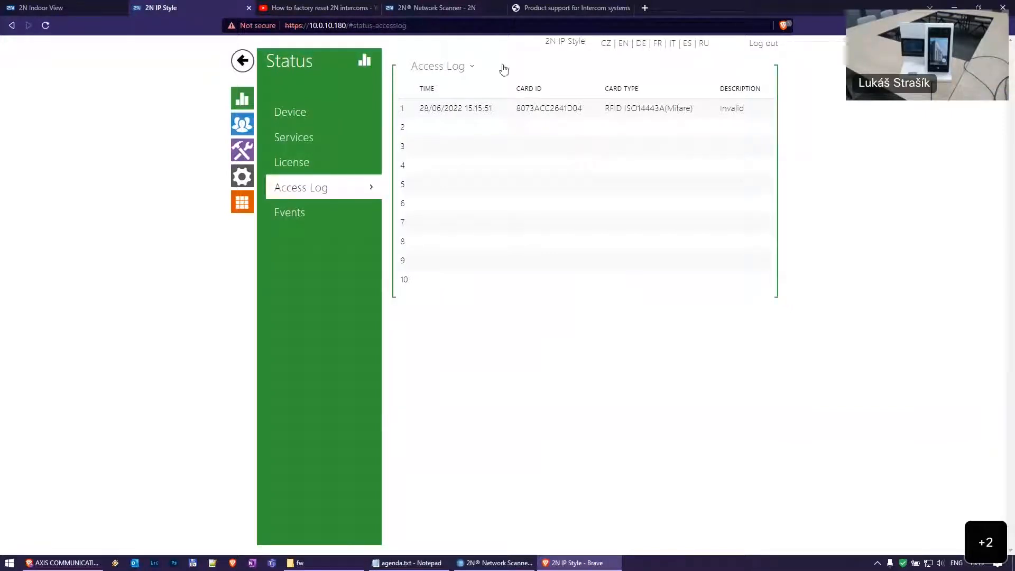
double_click(544, 109)
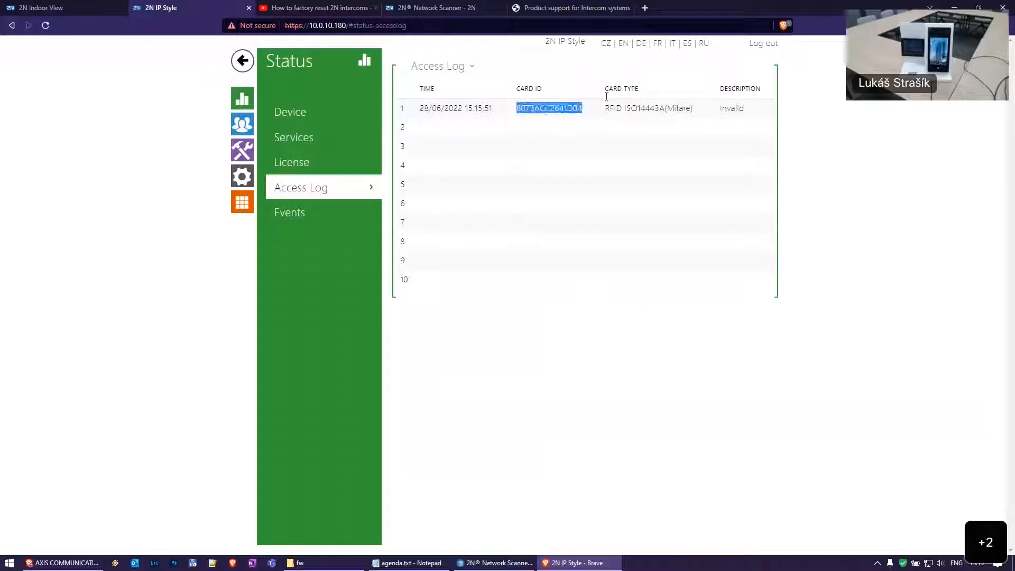
right_click(548, 111)
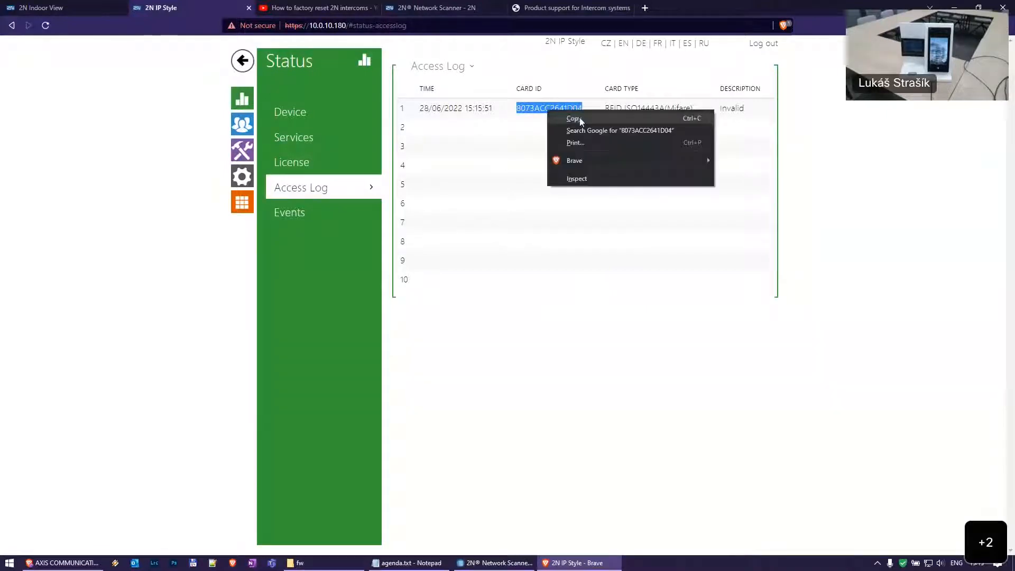
click(580, 118)
Paste the copied card ID into the first user's second Card ID field and save
click(242, 124)
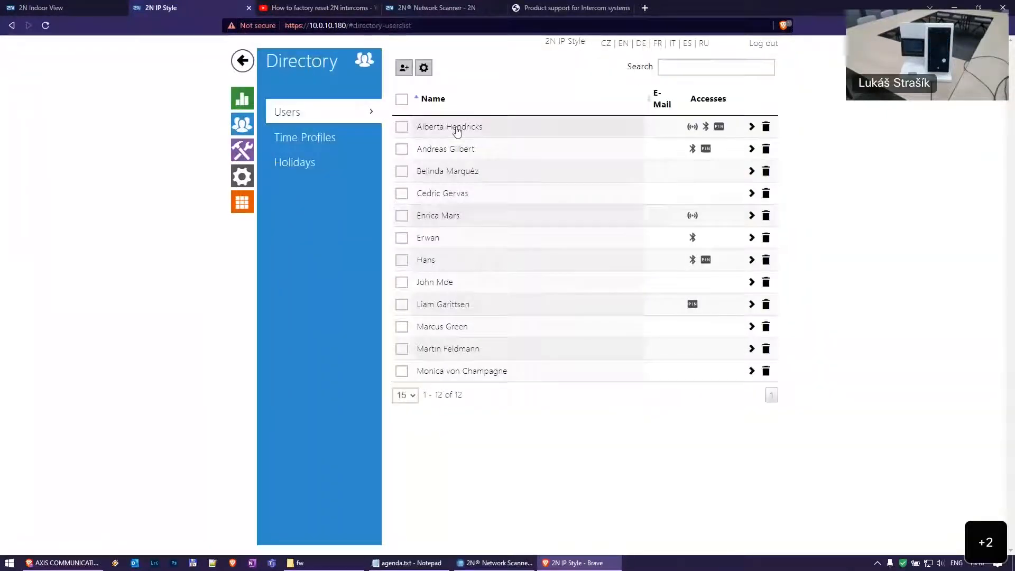
click(456, 128)
scroll(576, 270, down, 10)
click(620, 308)
key(ctrl+v)
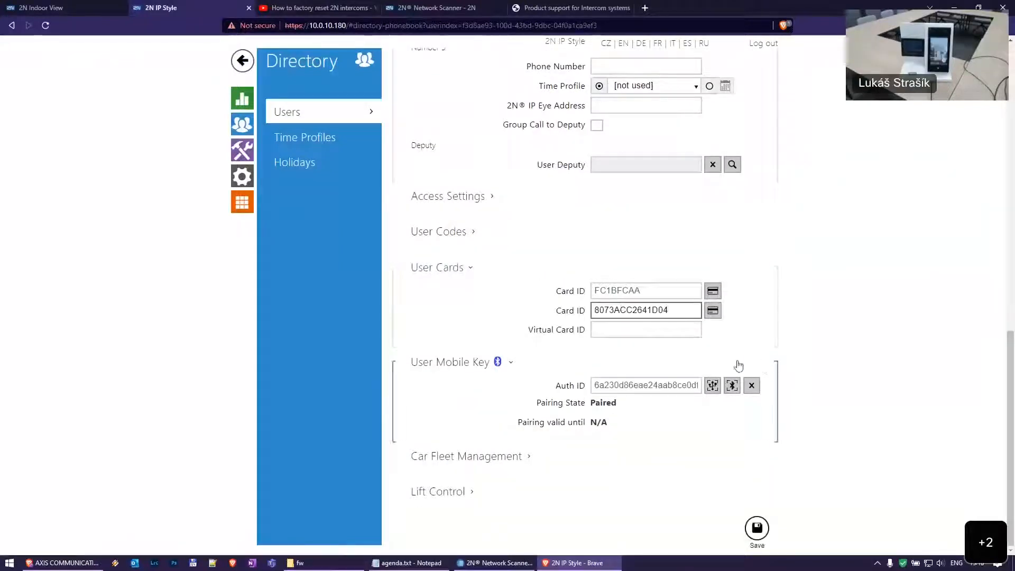
click(757, 528)
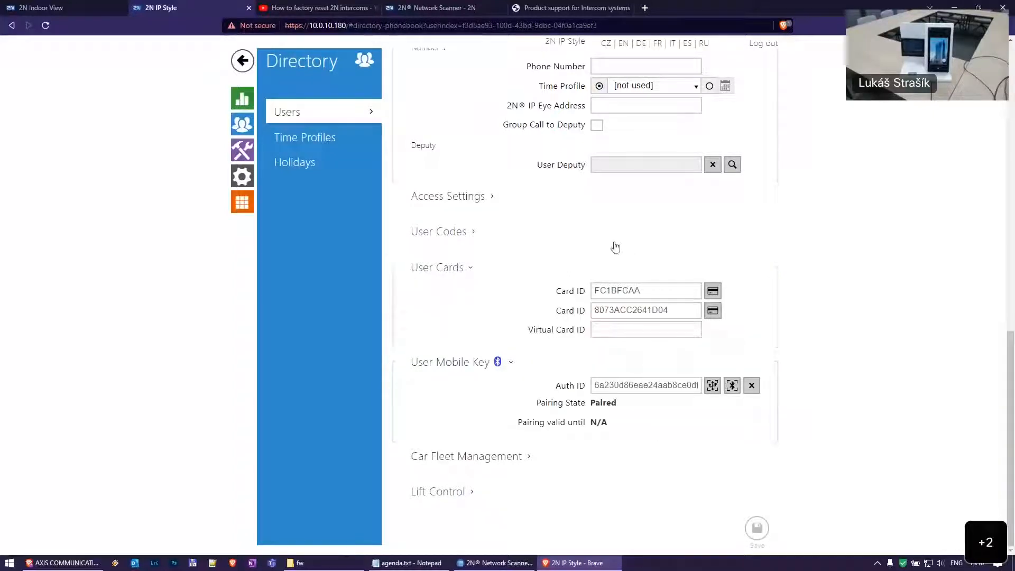
click(240, 101)
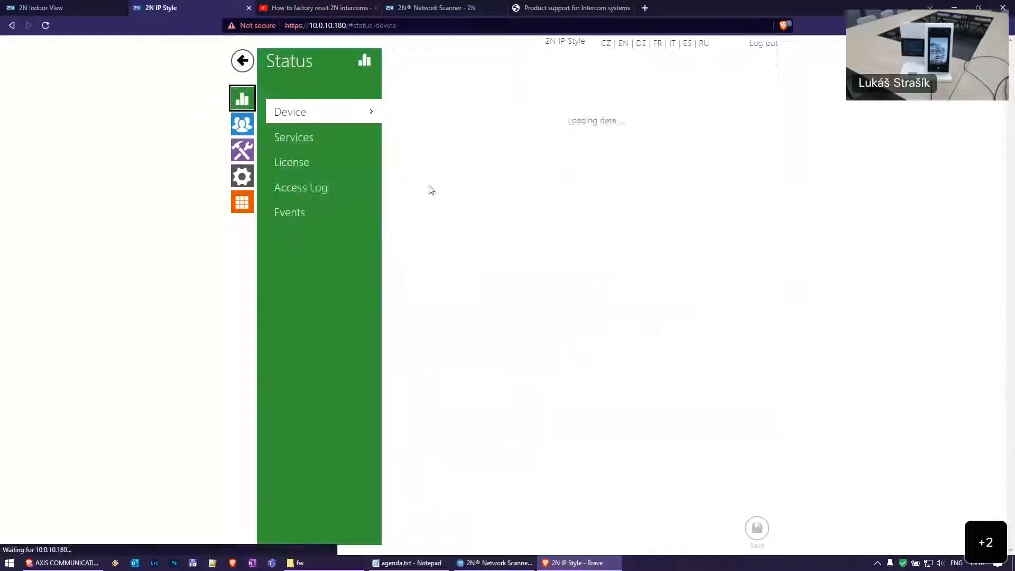
Check the Access Log's new Valid entry for the card, then reopen the first user's directory record
click(354, 191)
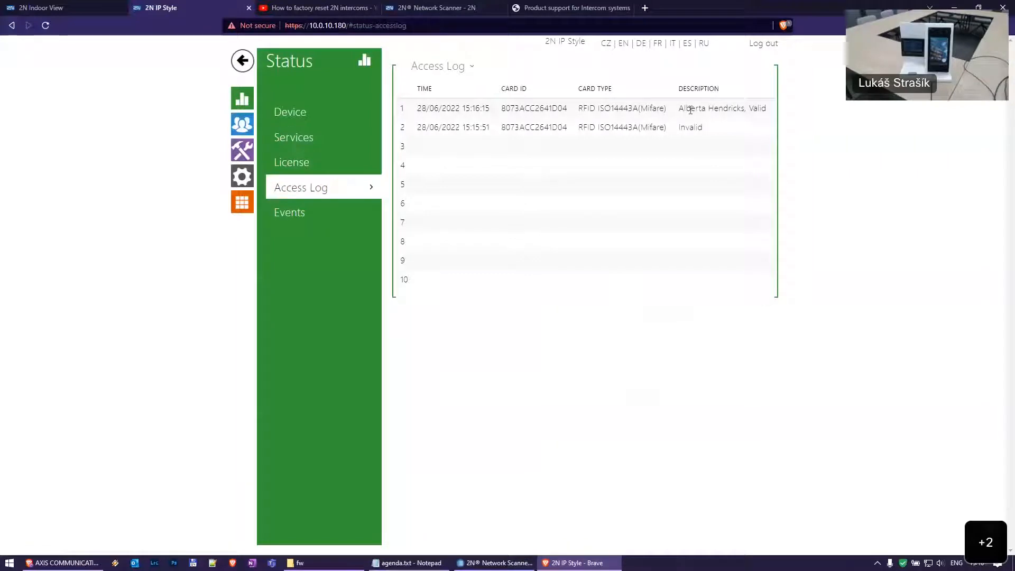
drag(686, 111, 758, 126)
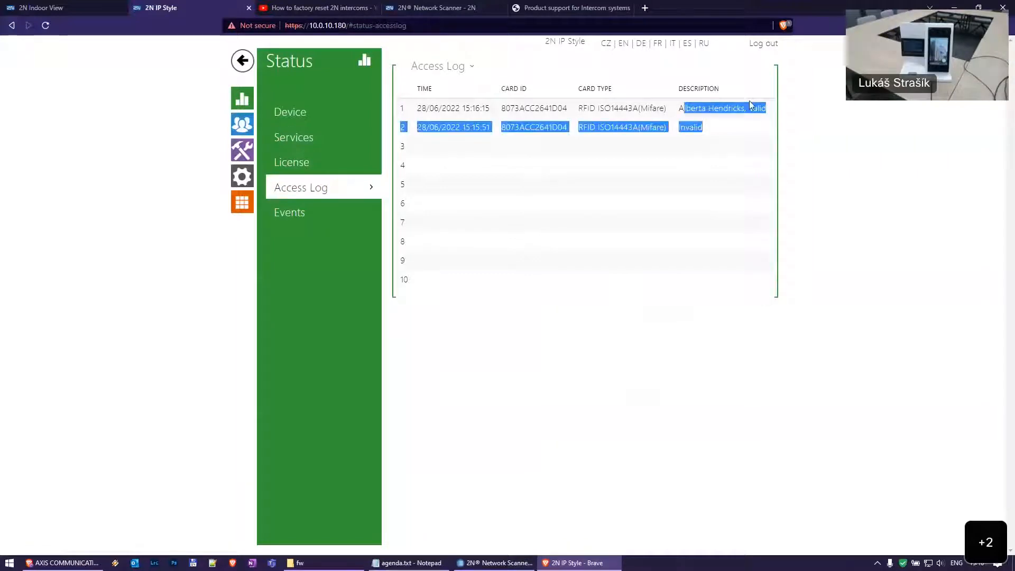
click(701, 123)
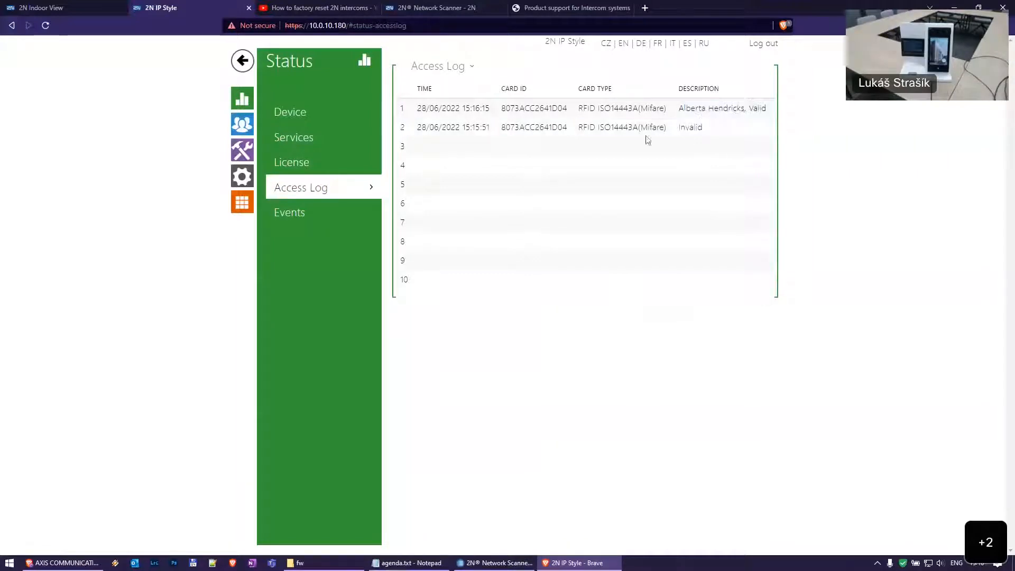
click(242, 123)
click(466, 125)
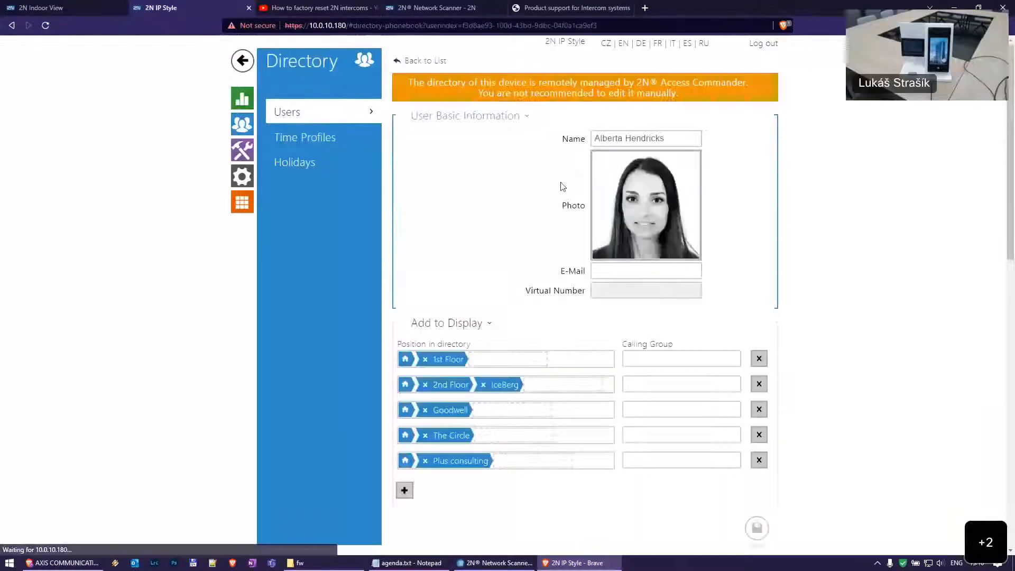
scroll(558, 243, down, 10)
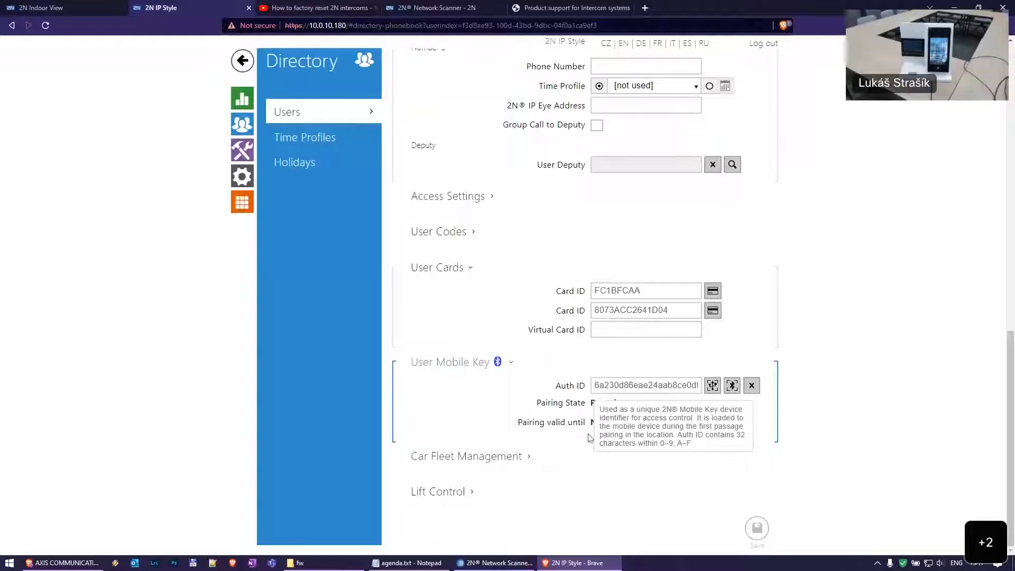
Review the user's license plates and 'no active floor' lift settings, then open Hardware > Lift Control
click(478, 463)
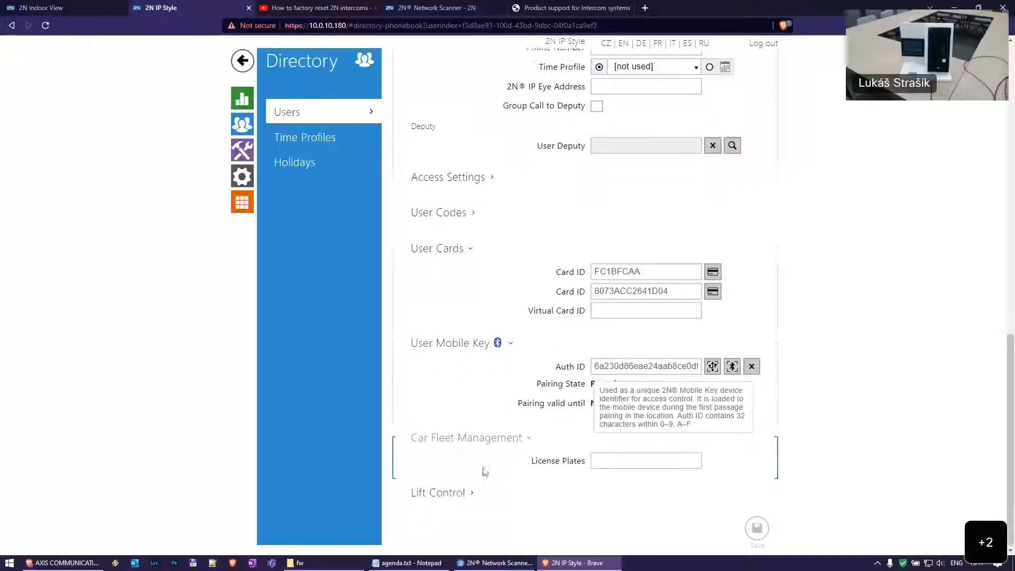
click(475, 492)
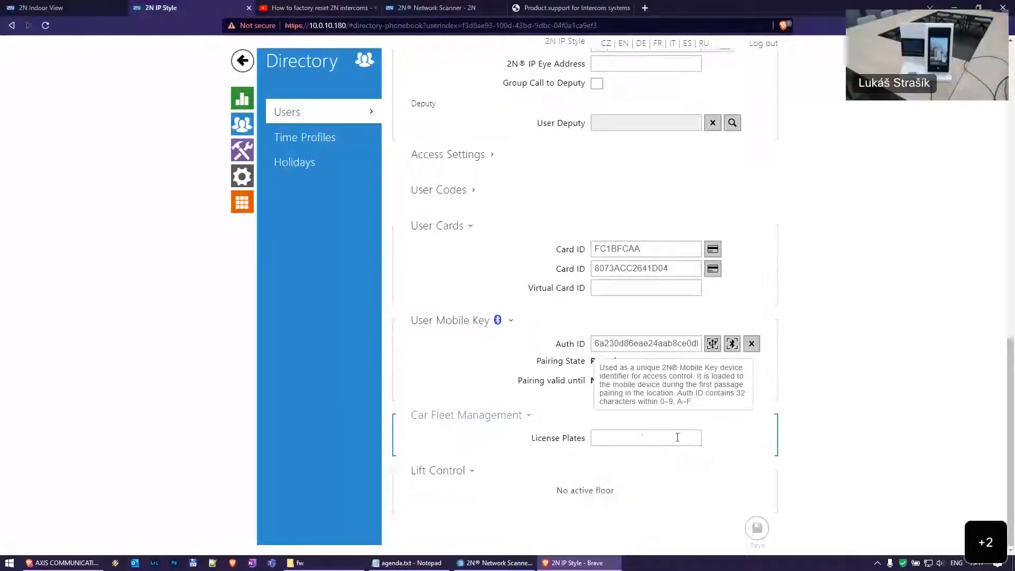
mouse_move(646, 439)
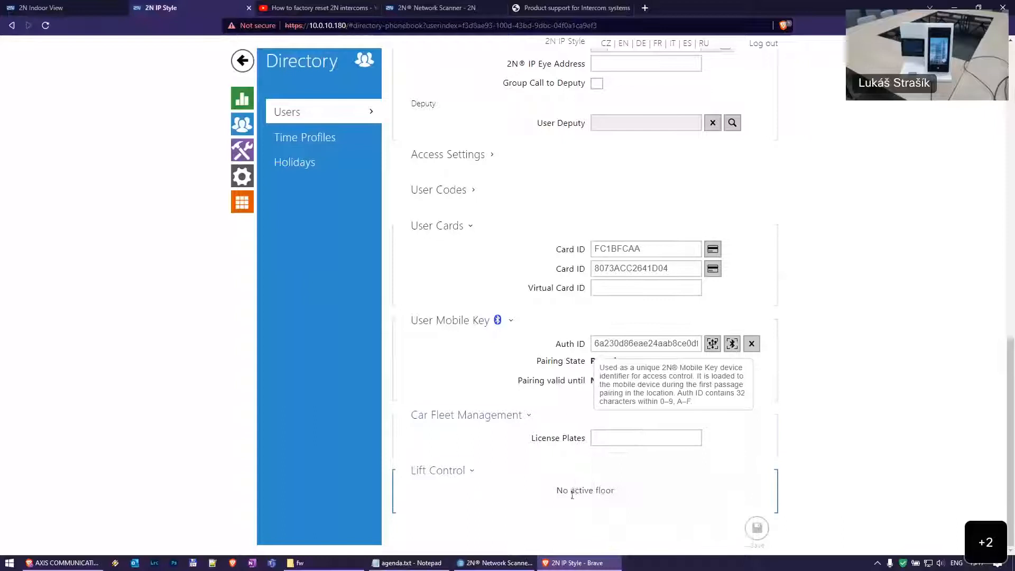
drag(558, 491, 630, 500)
click(629, 499)
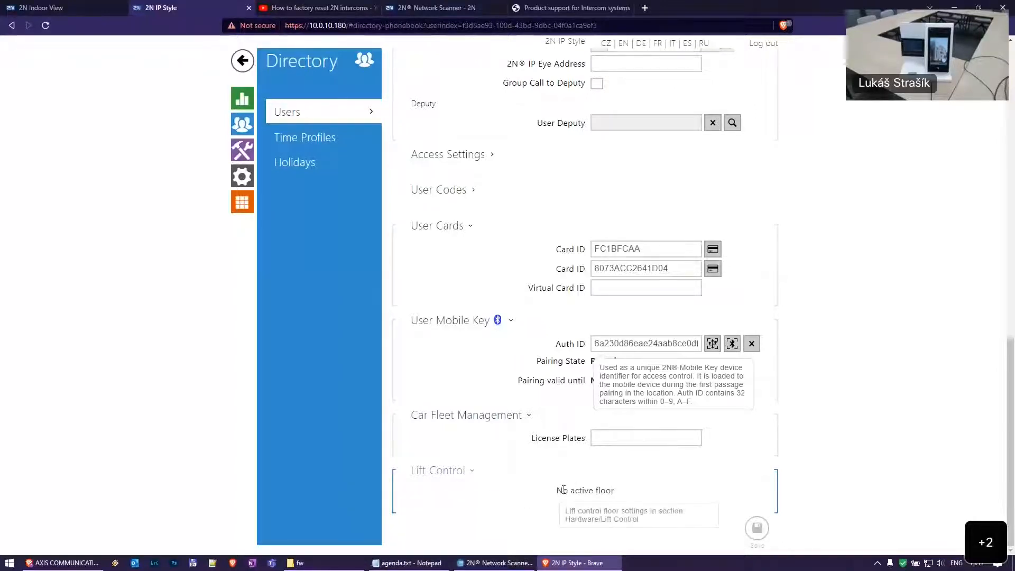
drag(563, 491, 622, 493)
click(610, 503)
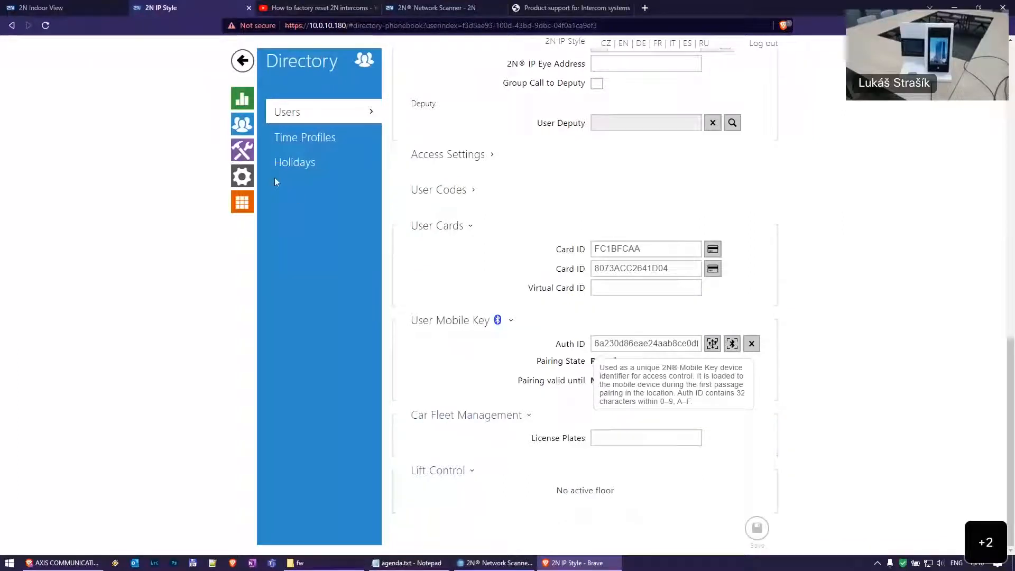
click(242, 176)
click(302, 312)
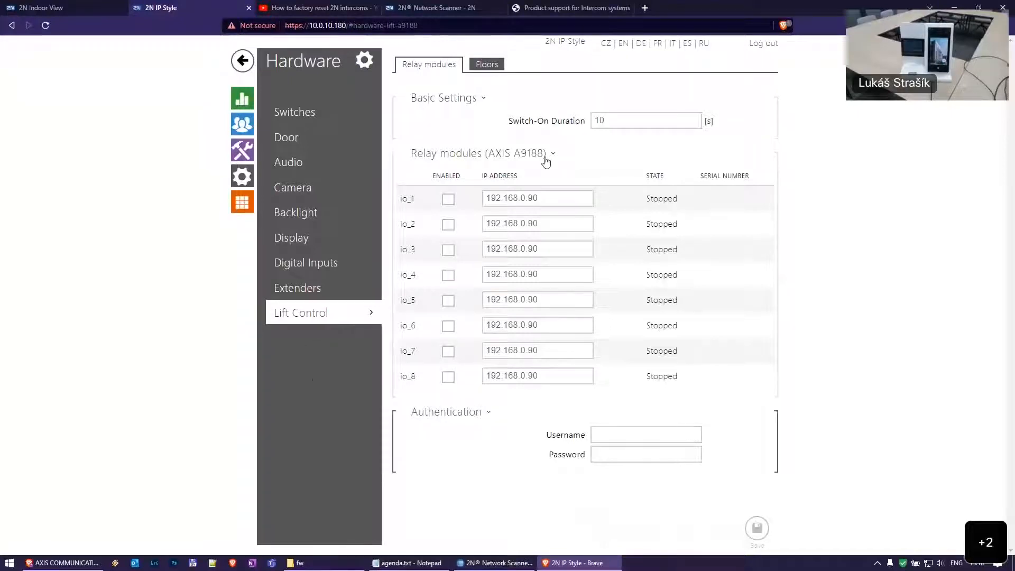
Scroll the Lift Control Floors table, then go to Hardware > Switches to view Switch 1
click(487, 64)
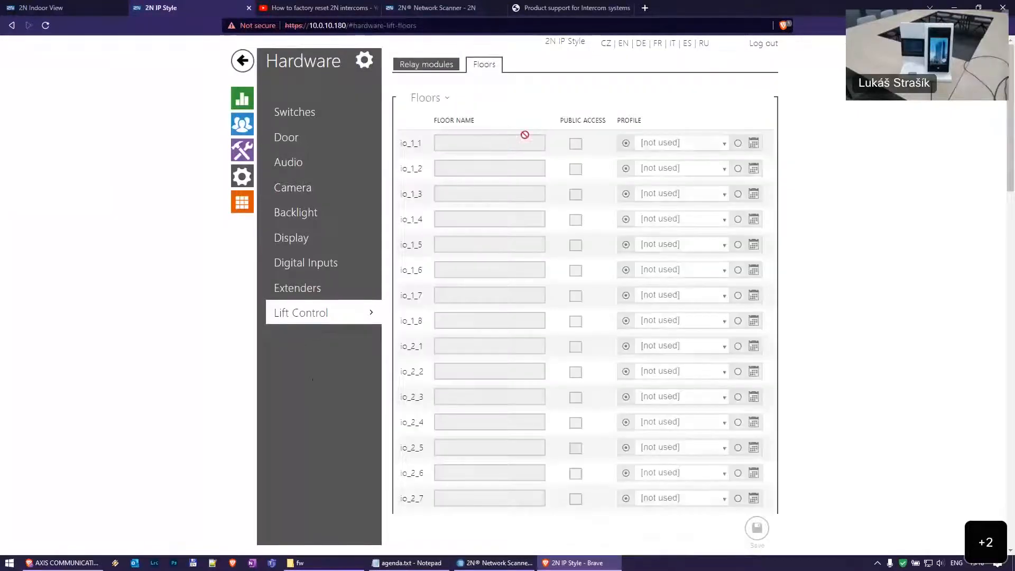
scroll(541, 137, down, 20)
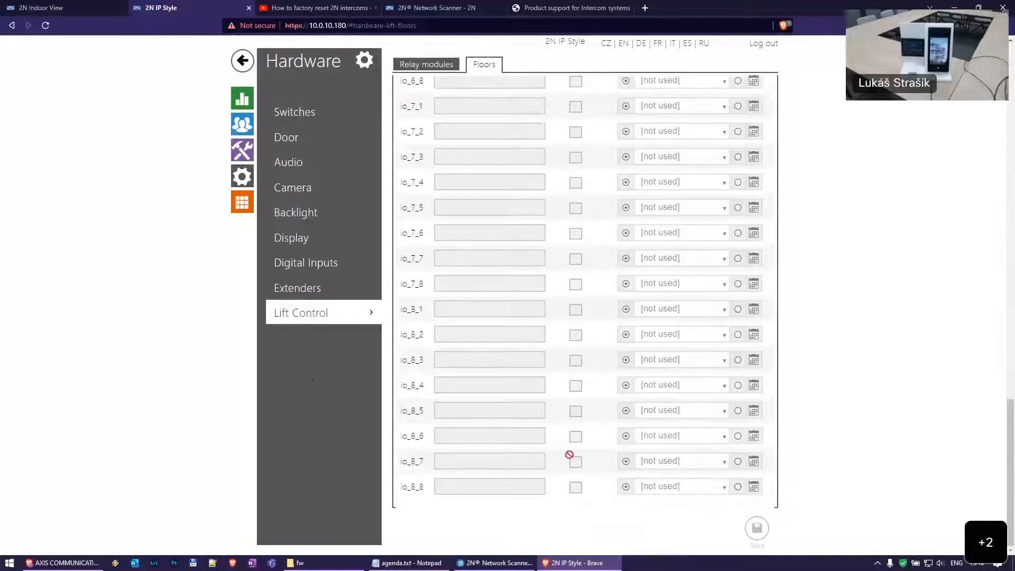
scroll(561, 401, up, 20)
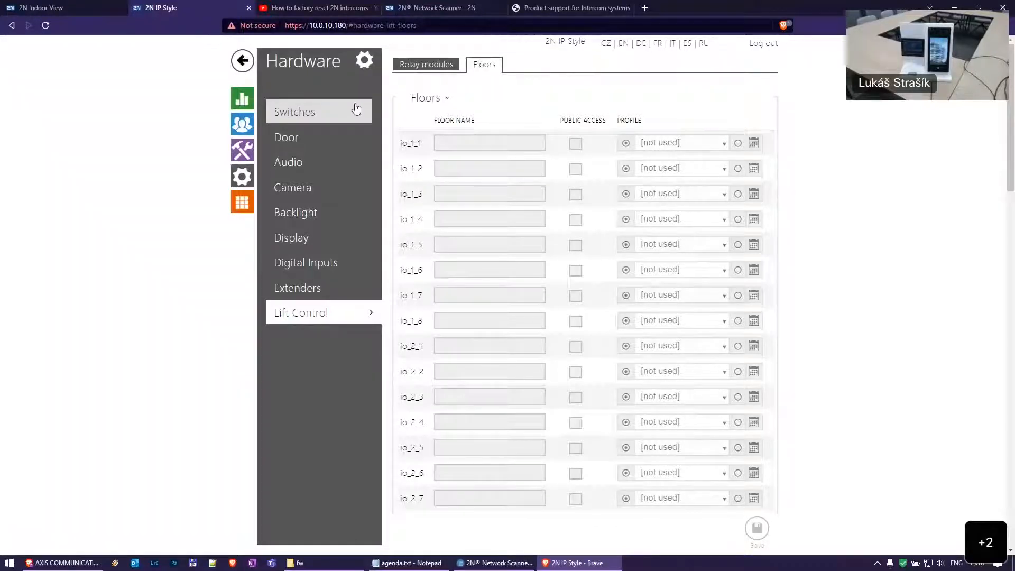
click(315, 111)
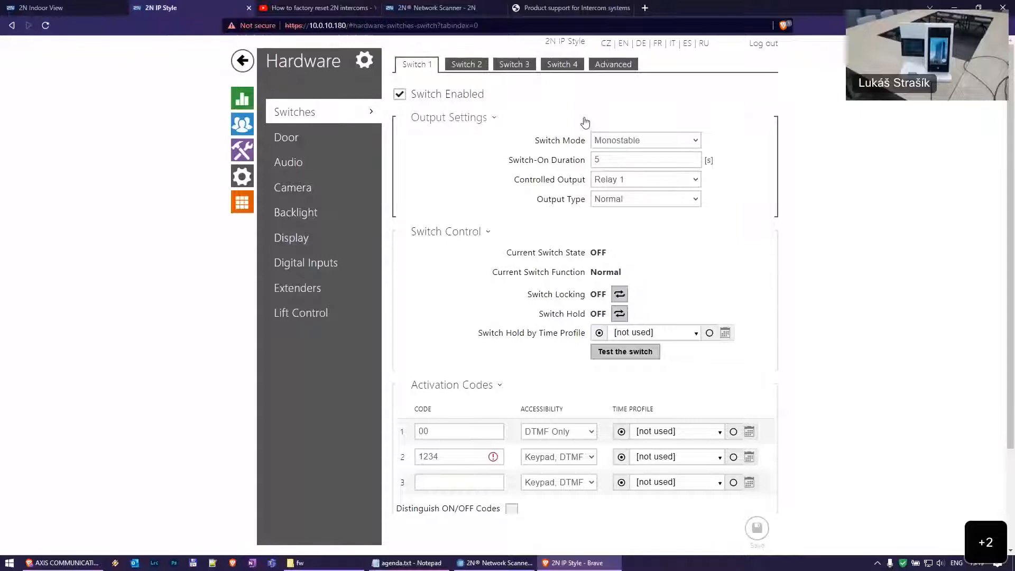
Review Switch 1's controlled output choices and keep the switch in Monostable mode
click(649, 182)
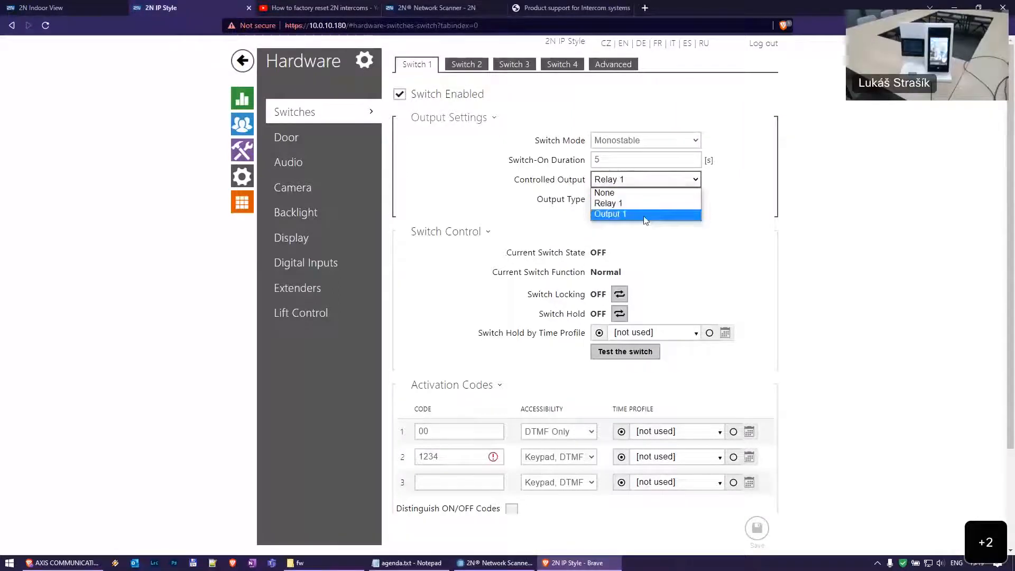
click(740, 189)
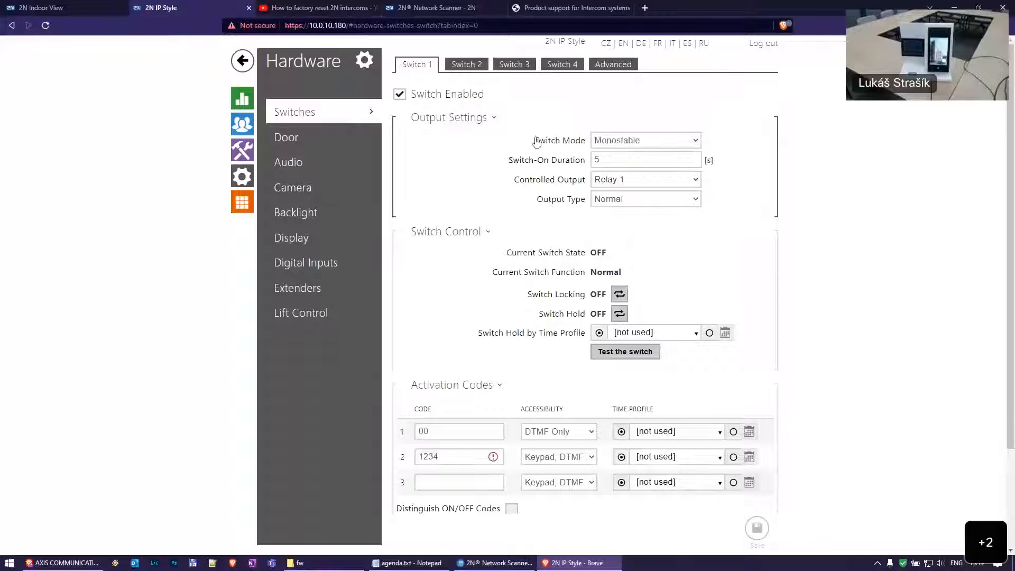
click(620, 139)
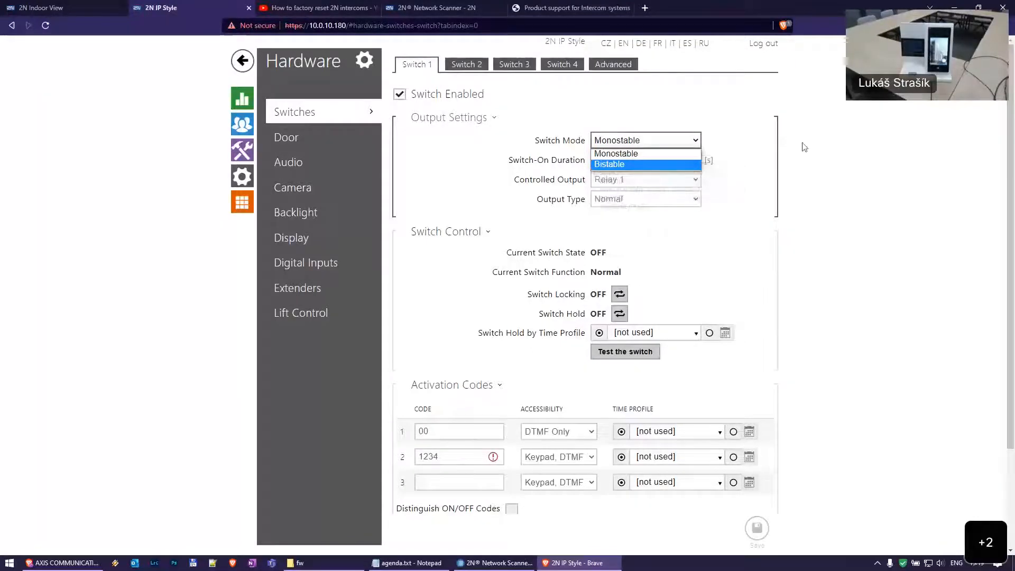
click(613, 140)
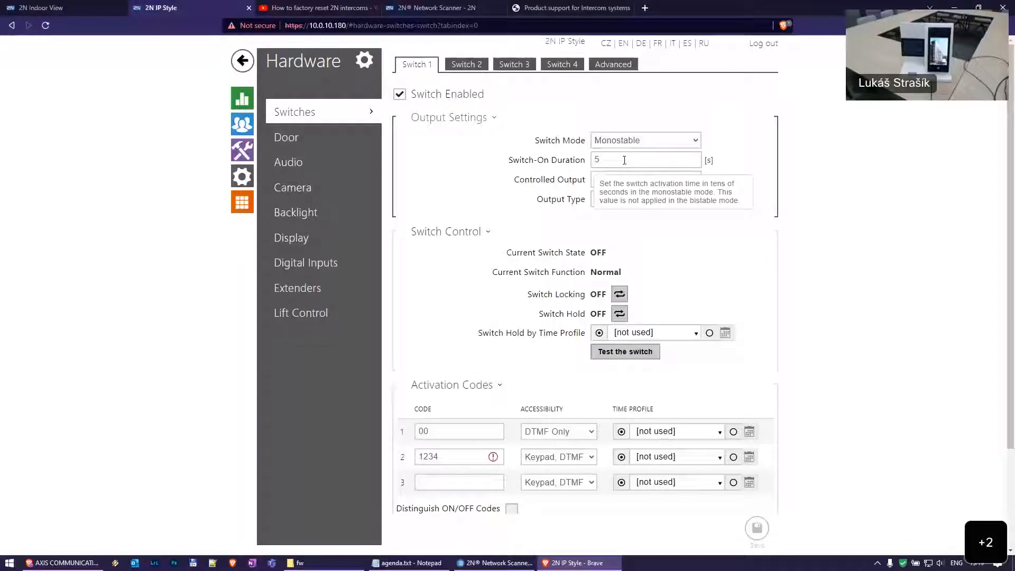
scroll(760, 176, down, 1)
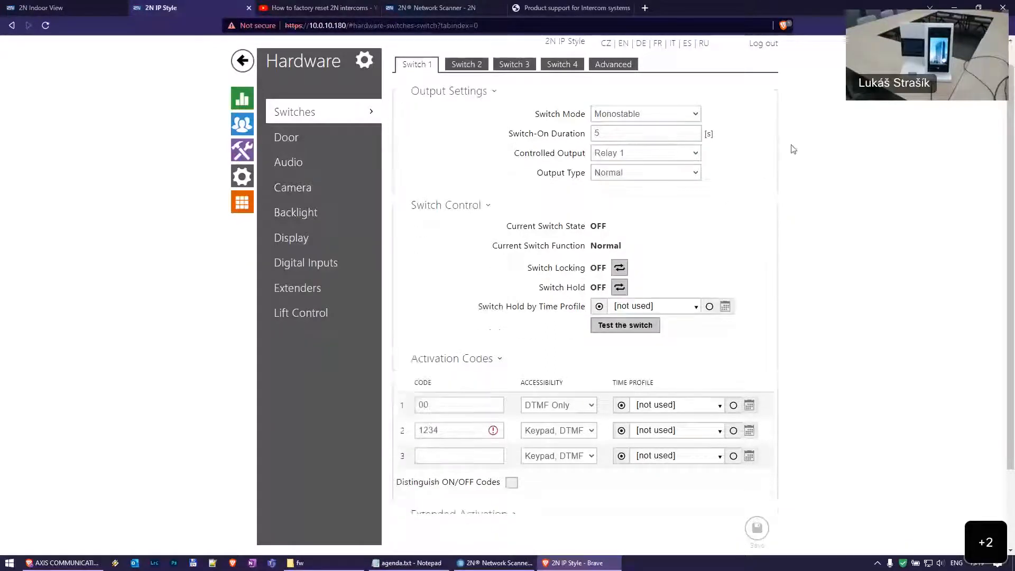
scroll(696, 148, up, 1)
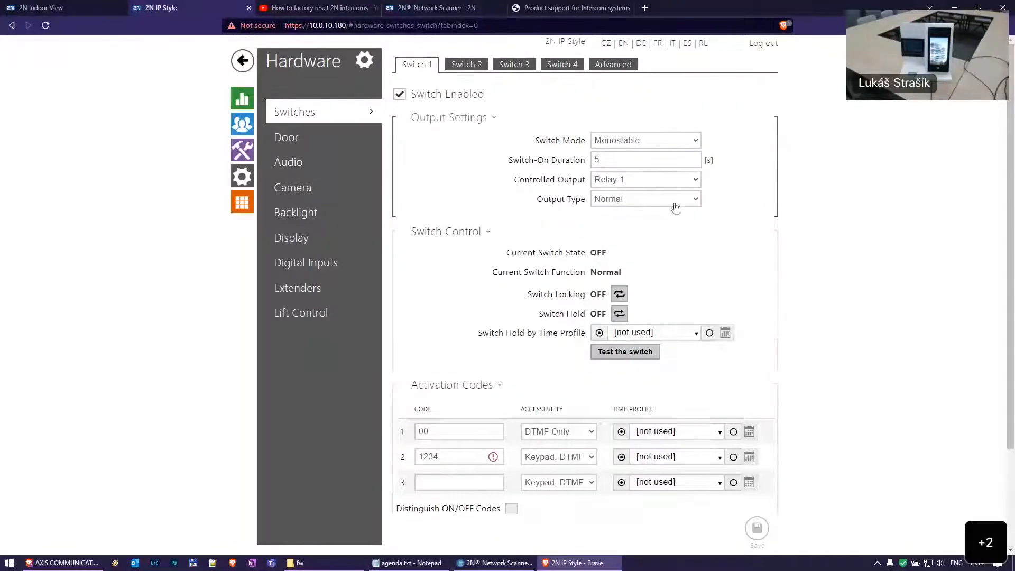
Set Switch 1's Output Type to Security and Controlled Output to Output 1
click(646, 202)
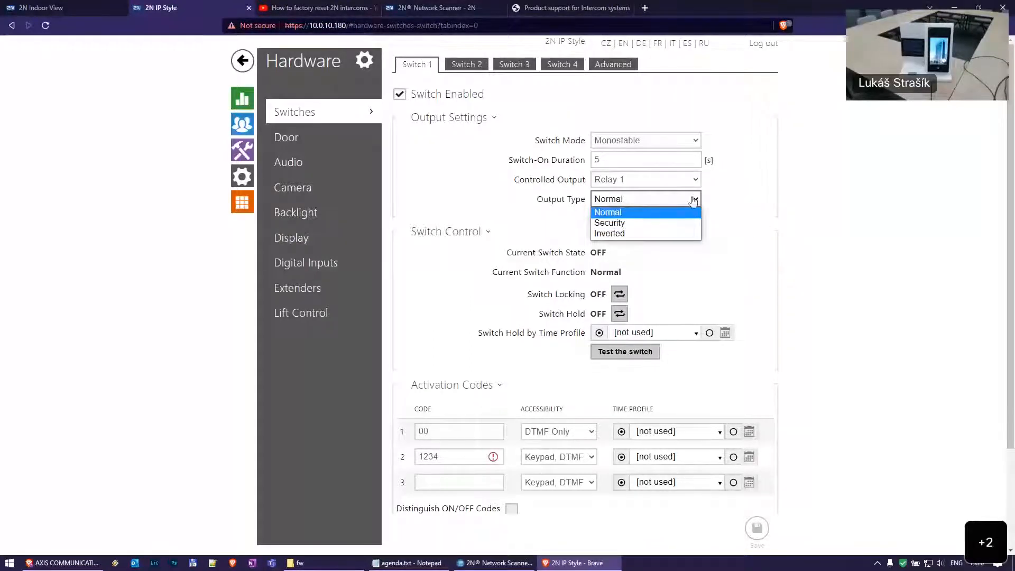
click(657, 223)
click(661, 180)
click(687, 211)
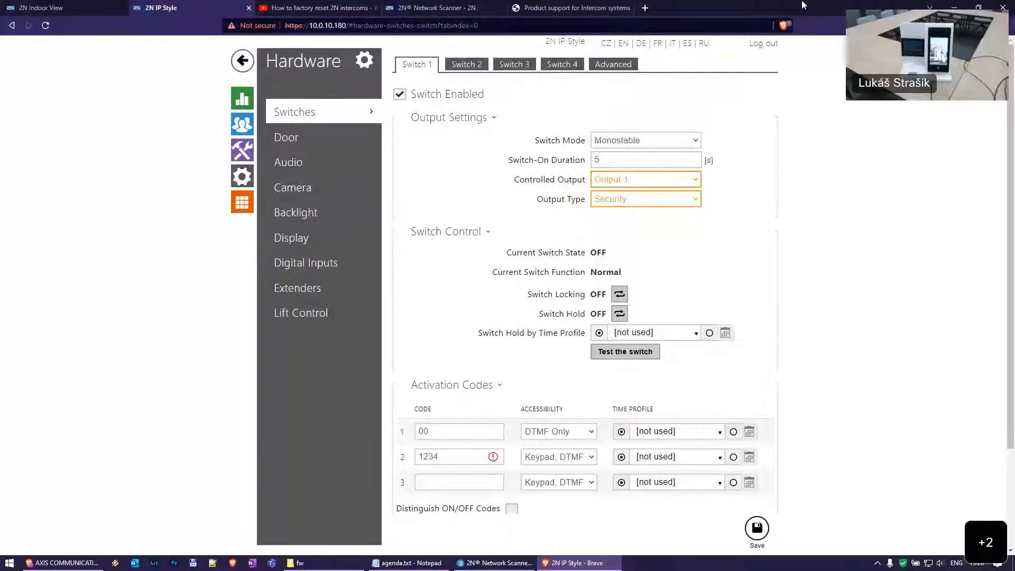
Load faq.2n.cz in a new browser tab, correcting the mistyped faq.2n.com address
key(ctrl+t)
text(faq)
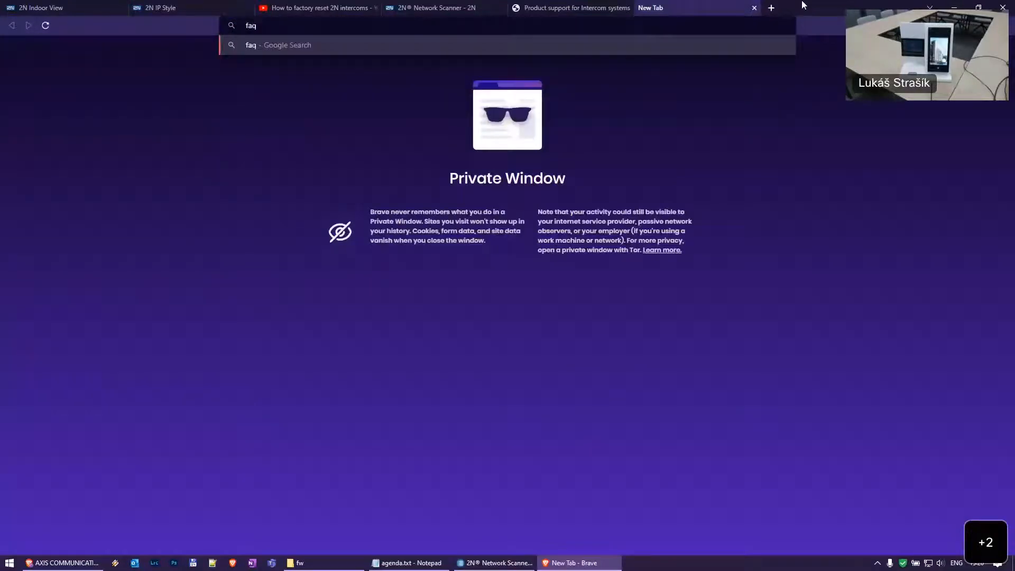
text(.2n.com)
key(Return)
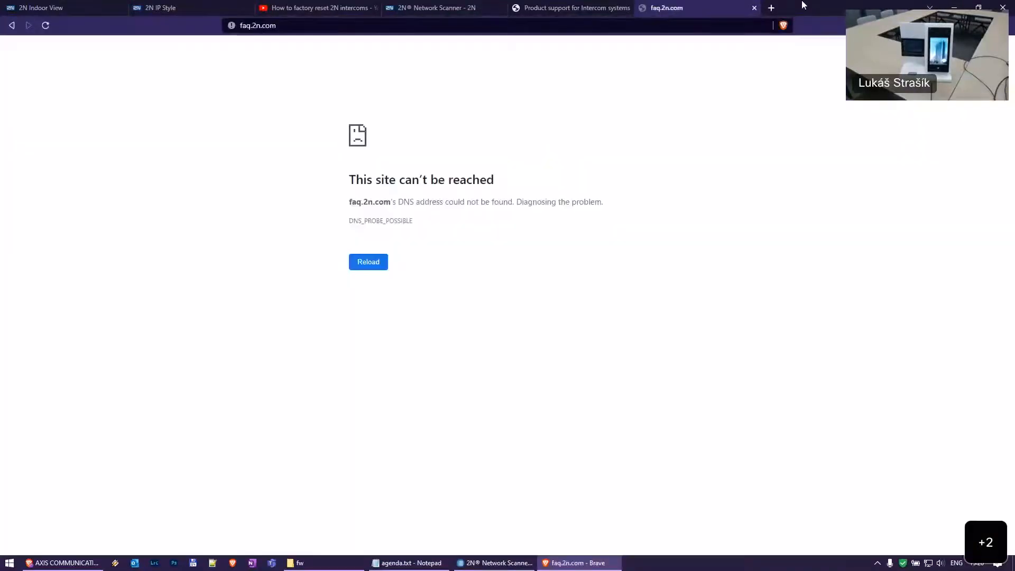
key(ctrl+l)
key(End)
key(BackSpace)
key(BackSpace)
text(z)
key(Return)
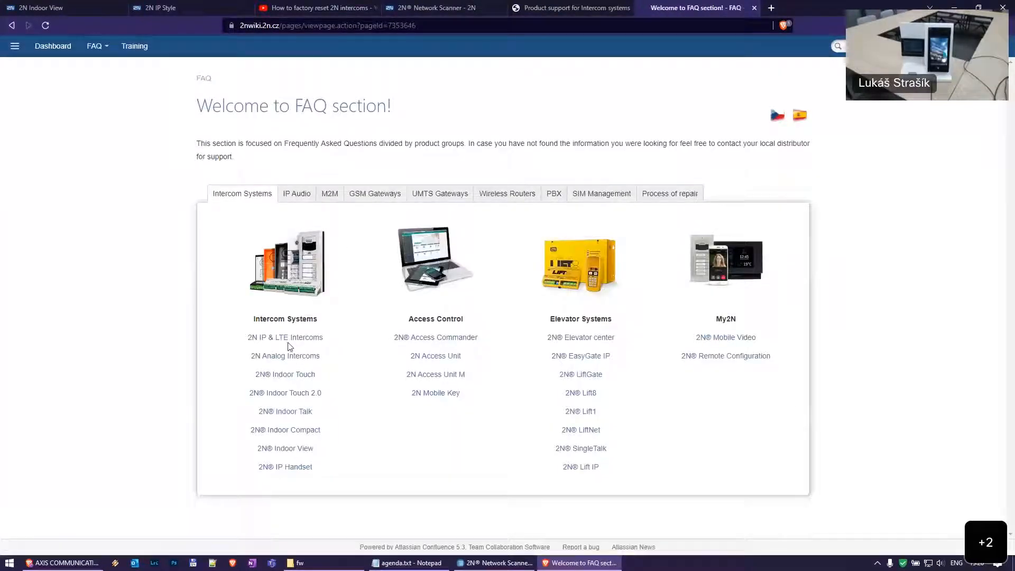
Open the 2N IP & LTE Intercoms FAQ and expand Configuration tips & tricks
click(289, 339)
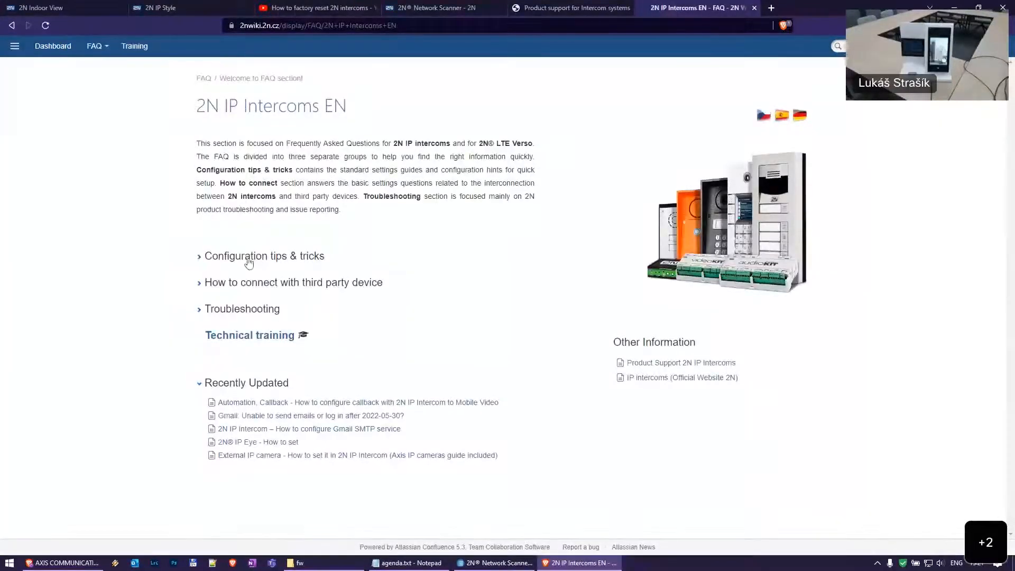
click(244, 259)
scroll(246, 261, down, 3)
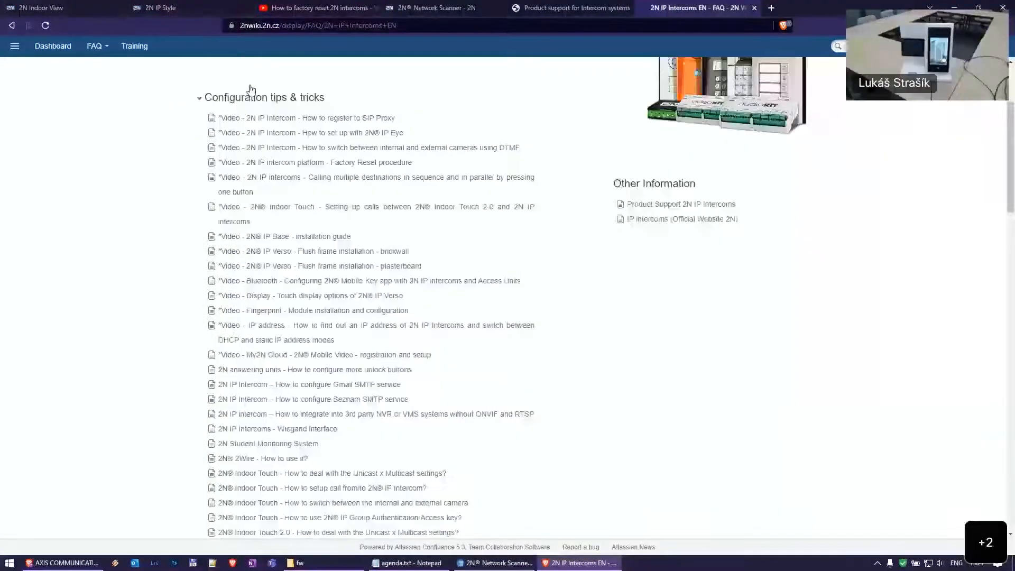
scroll(182, 284, down, 1)
scroll(169, 266, up, 1)
scroll(168, 266, up, 2)
Search the FAQ for 'securit' to find the Security Relay article, then close the tab
key(ctrl+f)
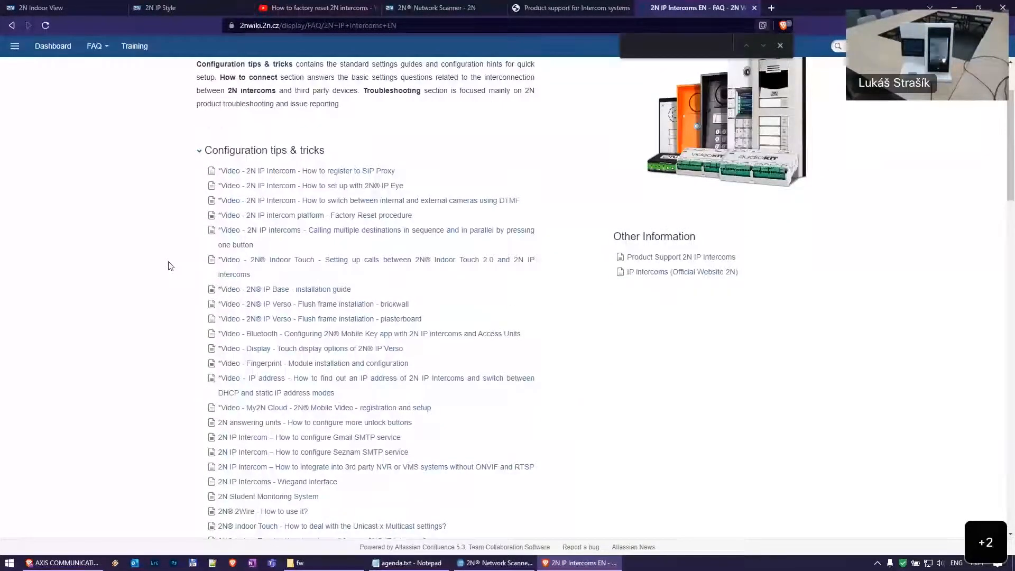
text(securit)
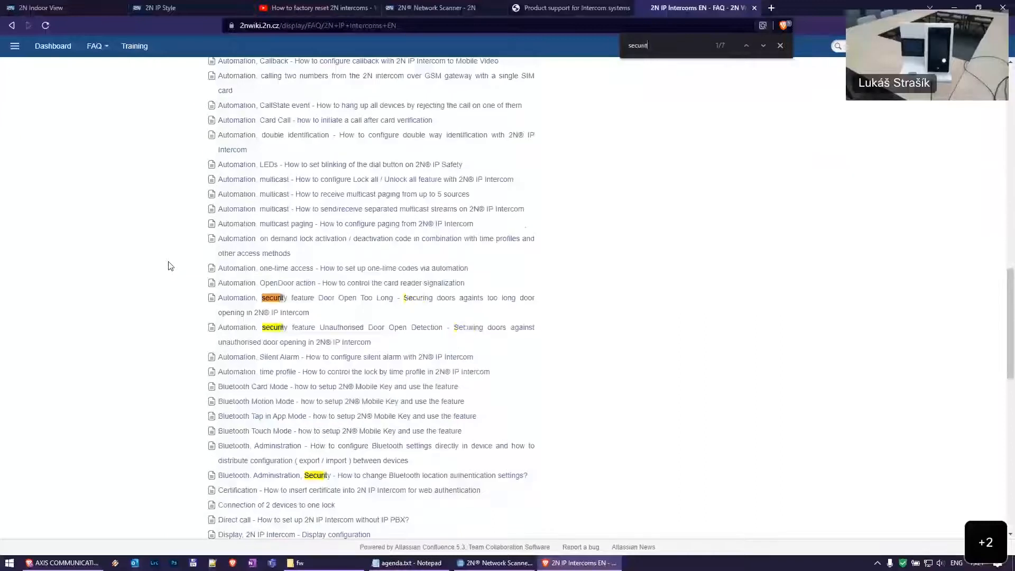
key(Return)
key(Return)
key(Return)
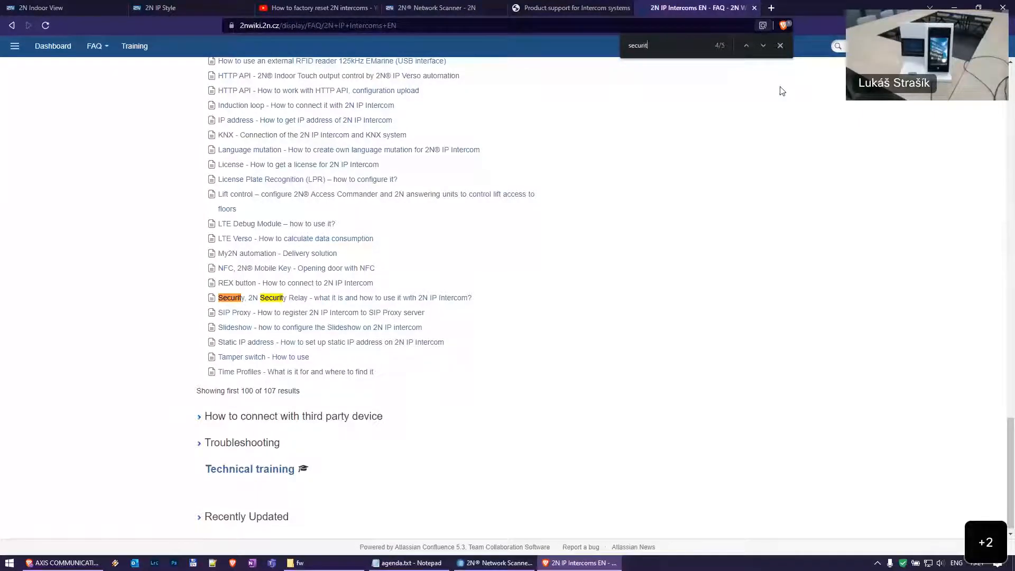
key(ctrl+w)
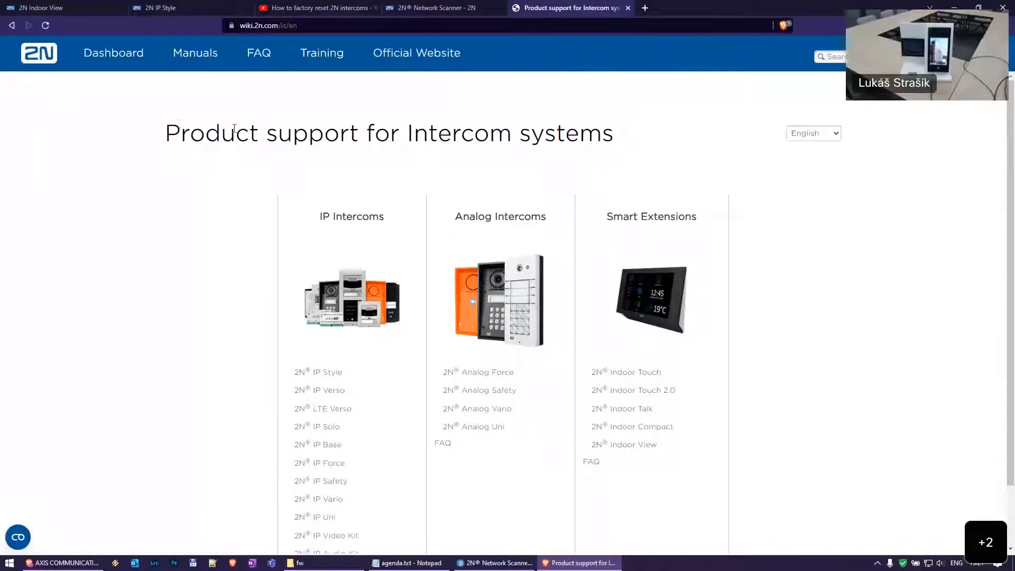
Visit the 2N Wiki manuals dashboard and Intercoms support page, then switch back to the intercom tab
mouse_move(194, 51)
scroll(231, 313, down, 1)
scroll(360, 219, up, 1)
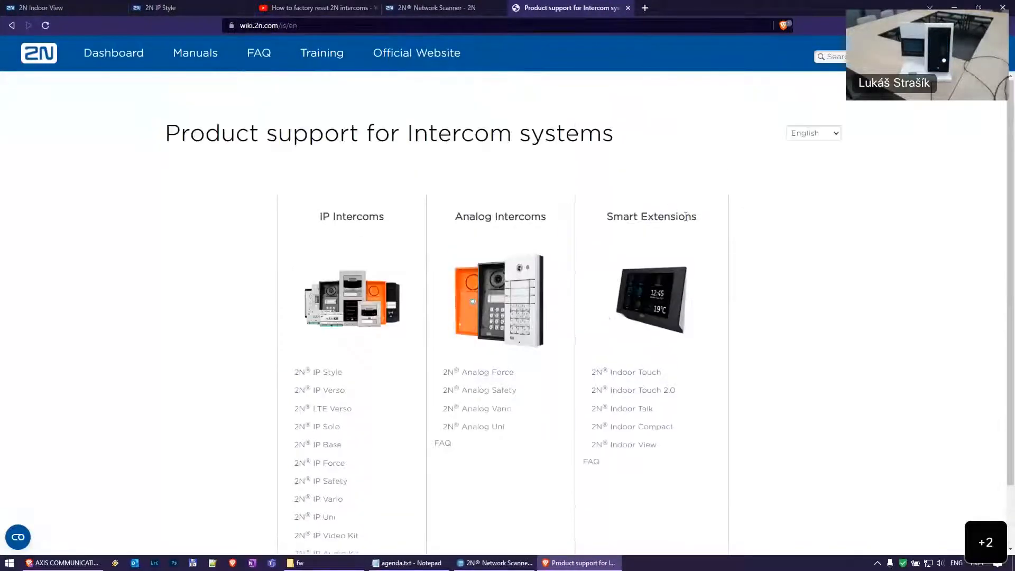
click(147, 59)
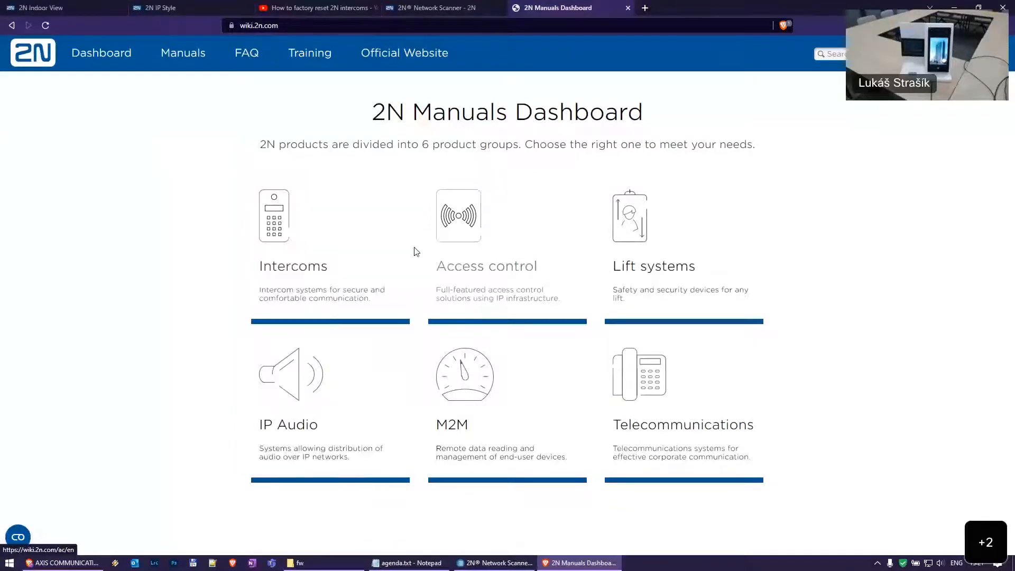
click(315, 246)
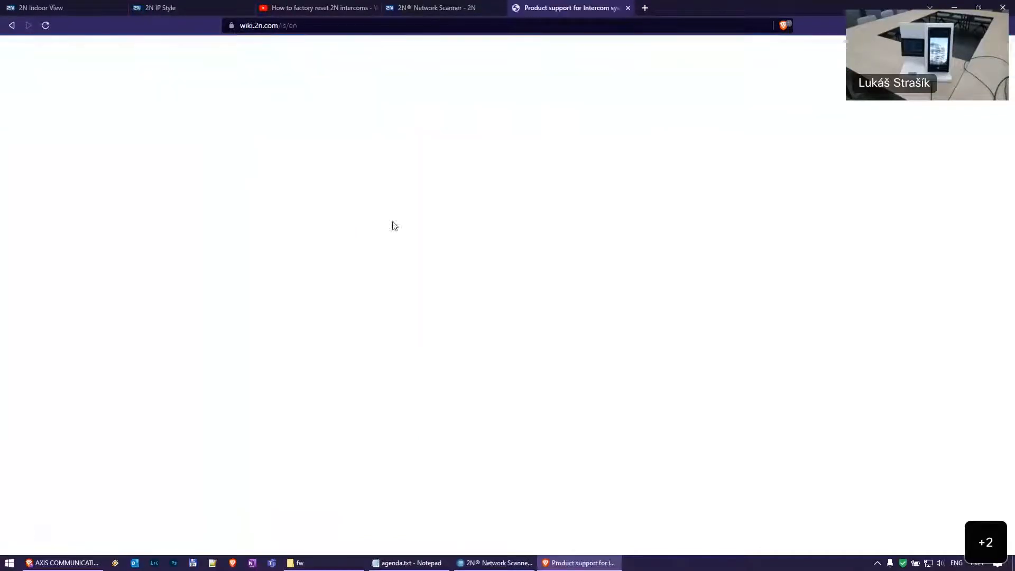
scroll(379, 238, down, 1)
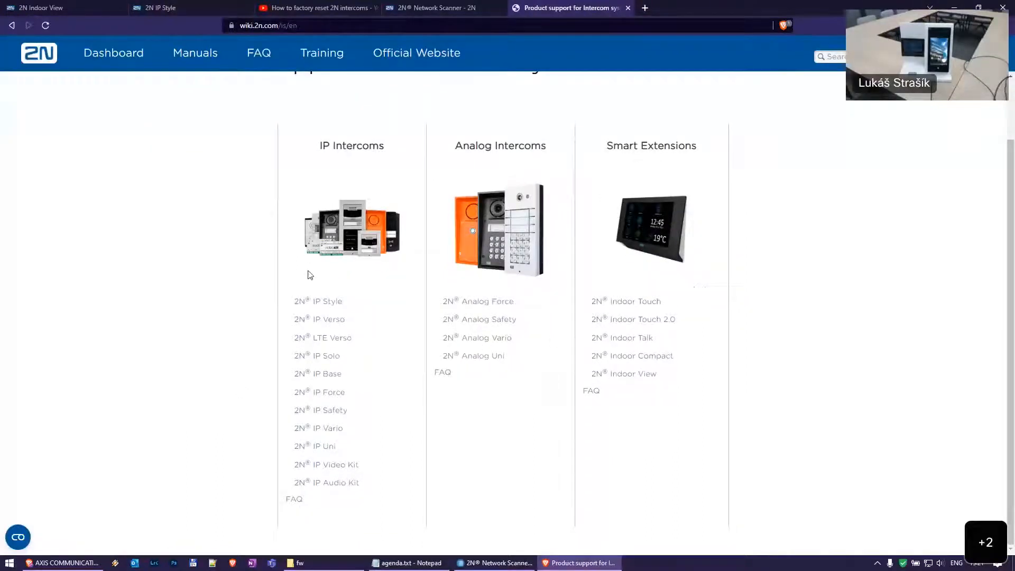
key(ctrl+2)
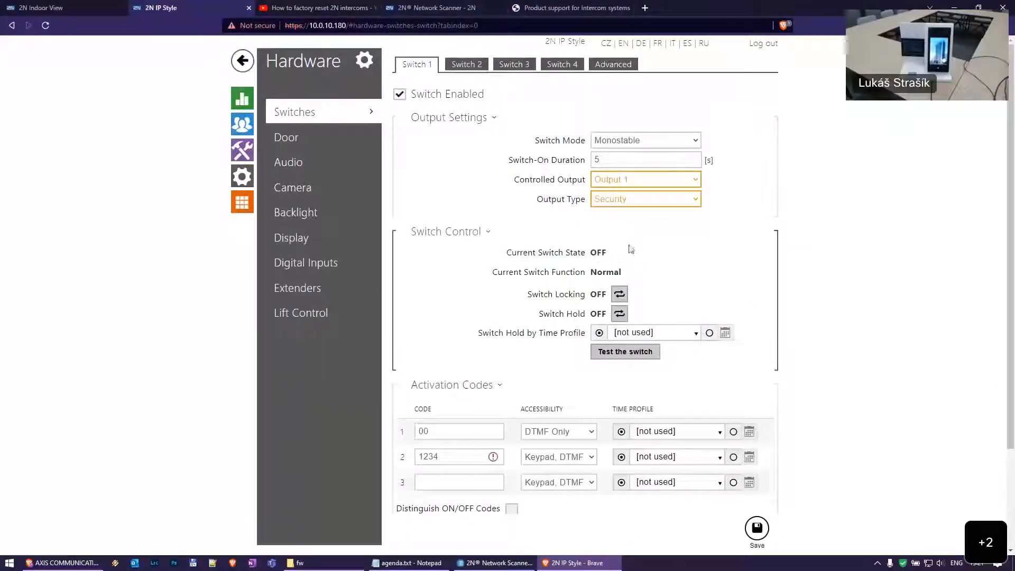
Confirm Output 1 as Switch 1's controlled output and save the settings
mouse_move(660, 209)
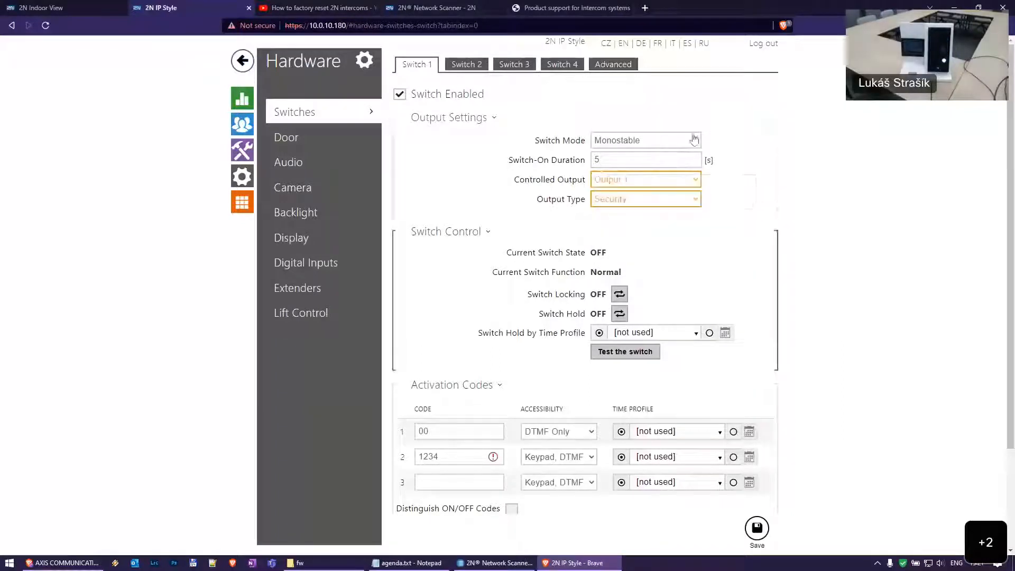
mouse_move(672, 184)
click(642, 181)
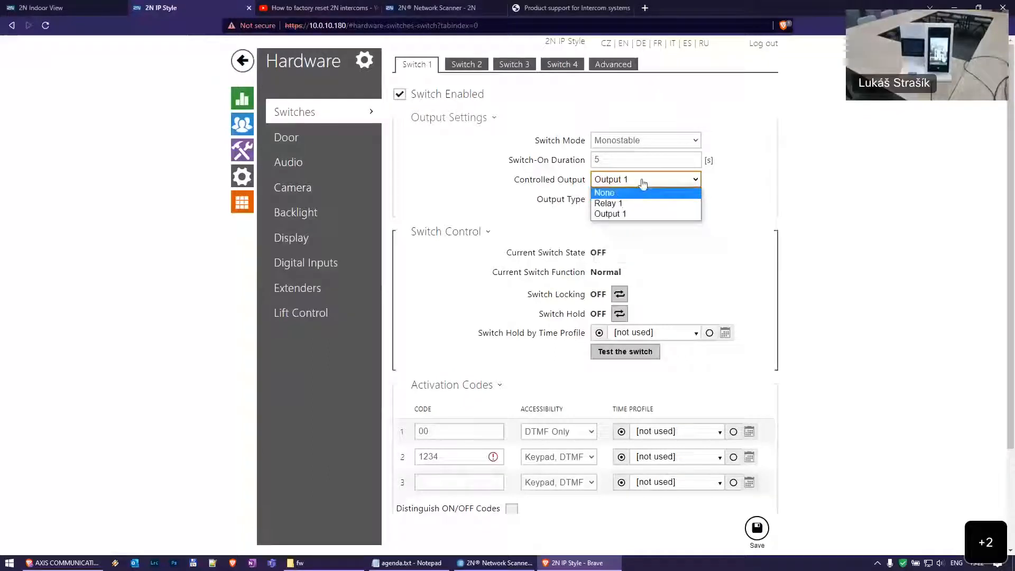
click(642, 214)
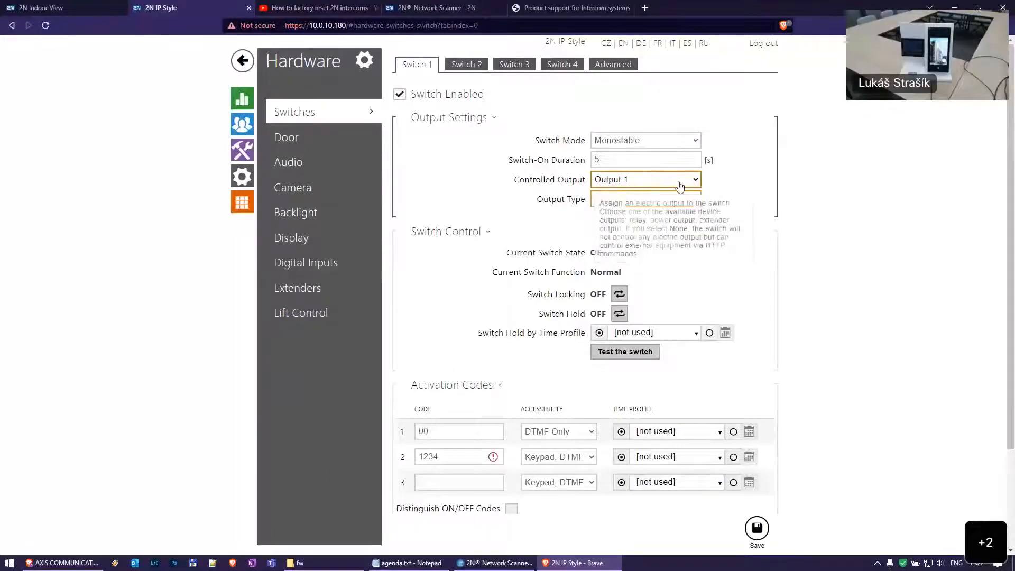
click(638, 183)
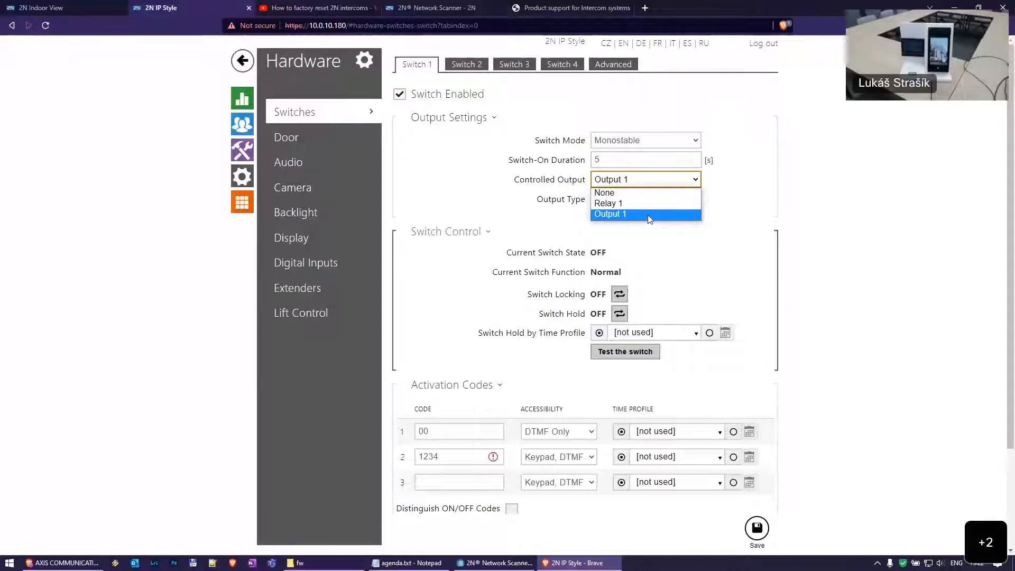
click(649, 214)
click(758, 531)
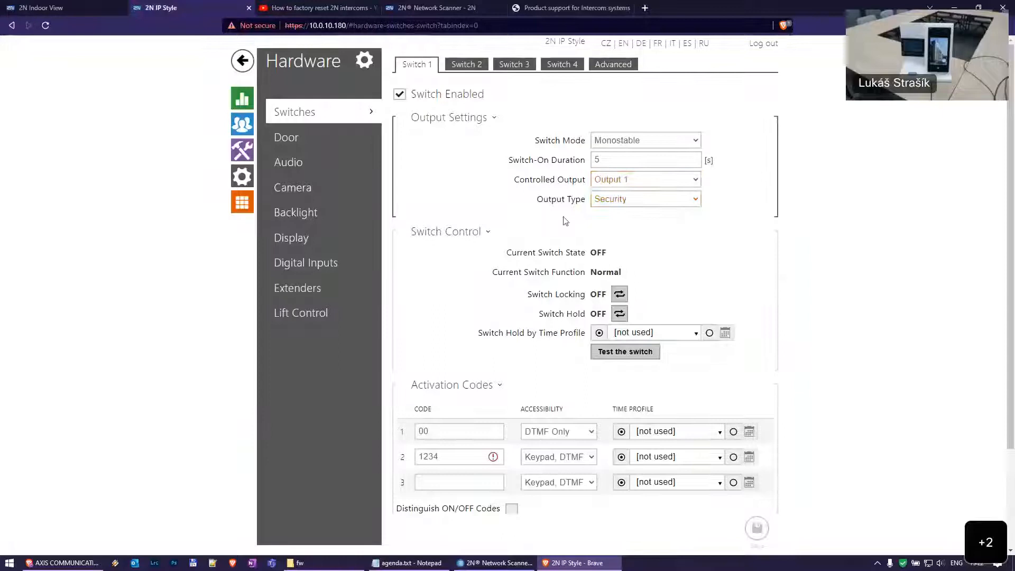
Test Switch 1 so its current switch state turns ON
scroll(685, 203, down, 2)
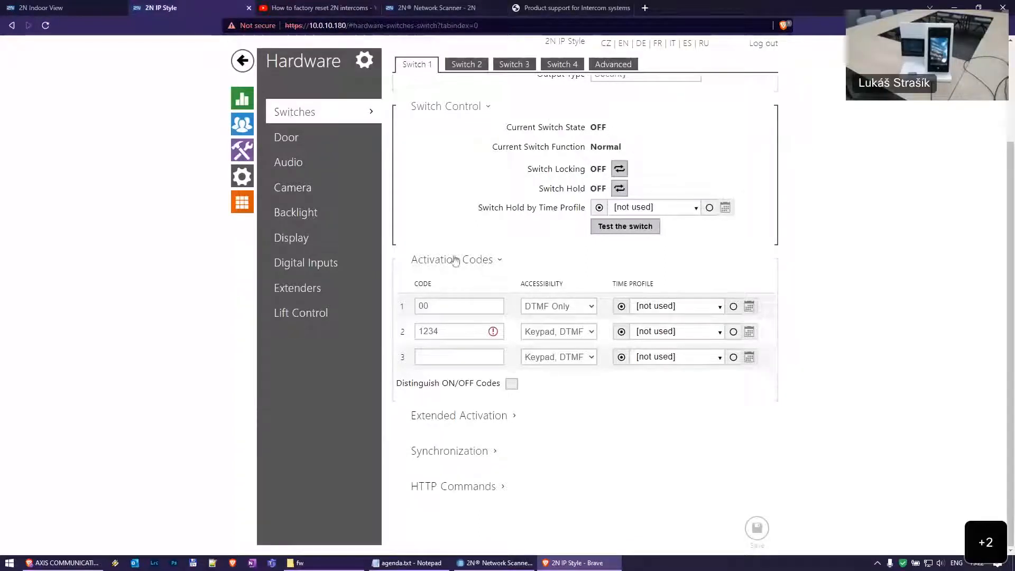
click(626, 227)
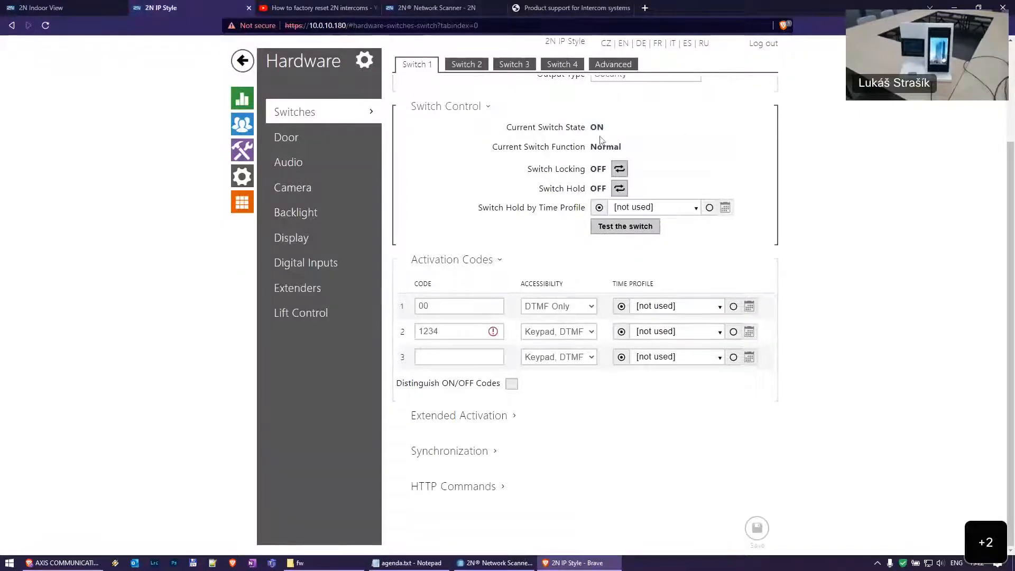
scroll(709, 158, up, 3)
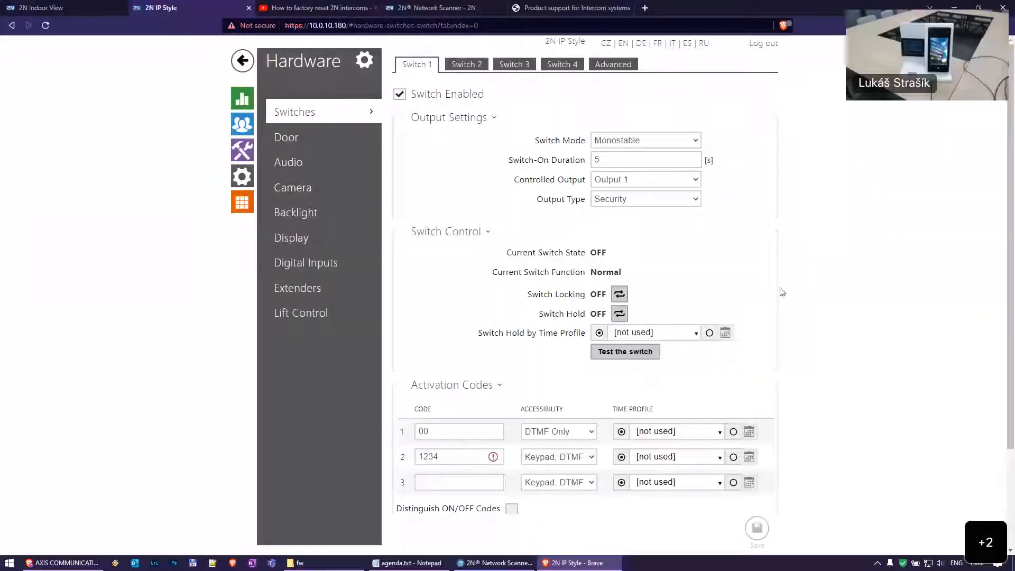
scroll(783, 259, down, 1)
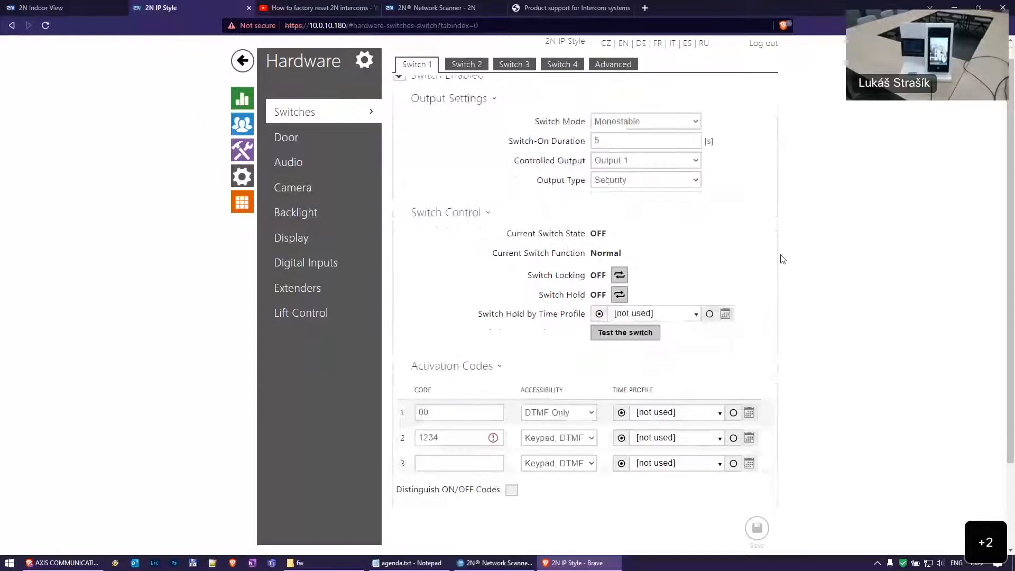
scroll(783, 259, down, 2)
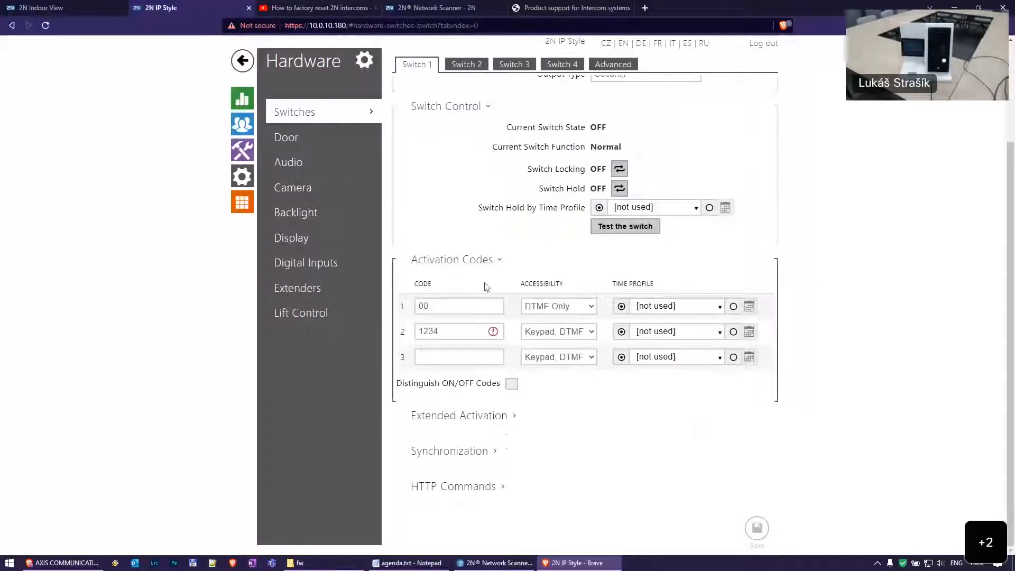
click(460, 311)
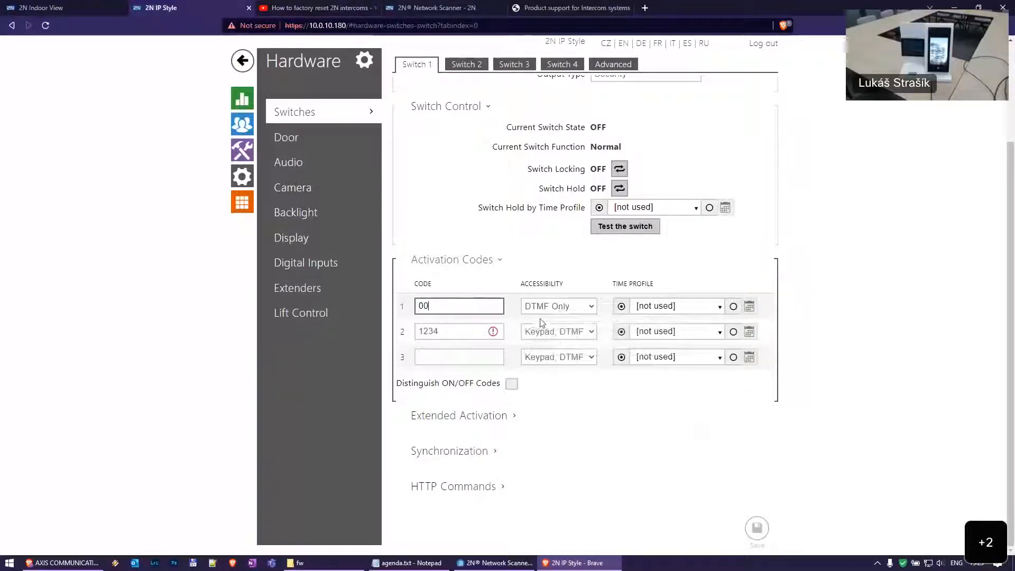
mouse_move(464, 332)
mouse_down()
mouse_move(421, 332)
mouse_move(450, 332)
mouse_up()
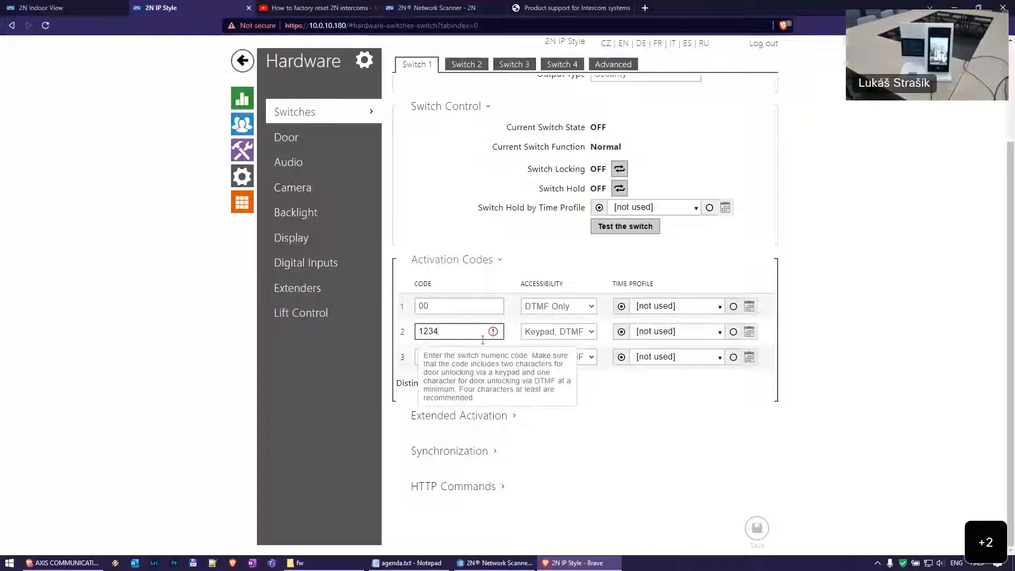
mouse_move(493, 332)
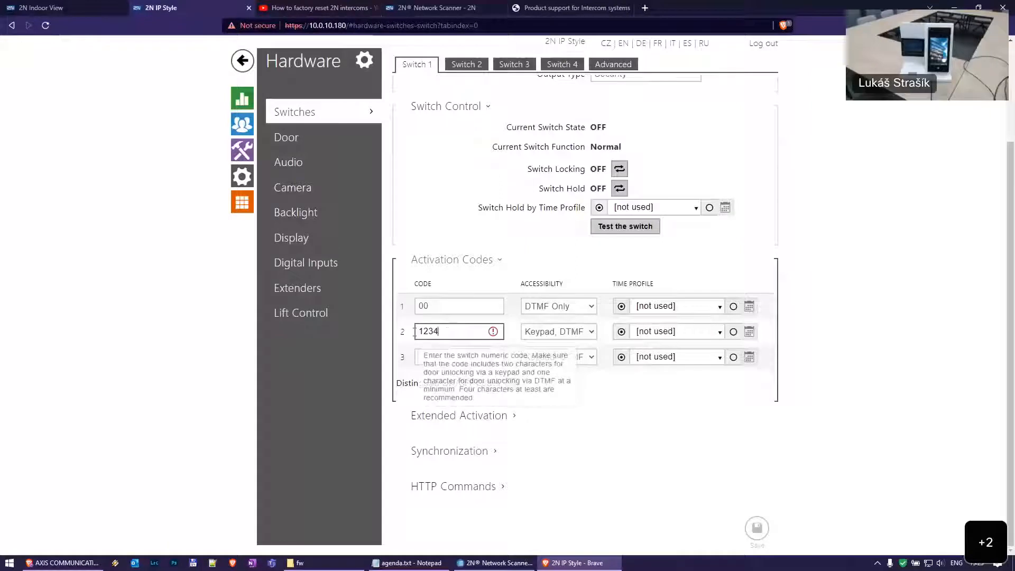
click(457, 330)
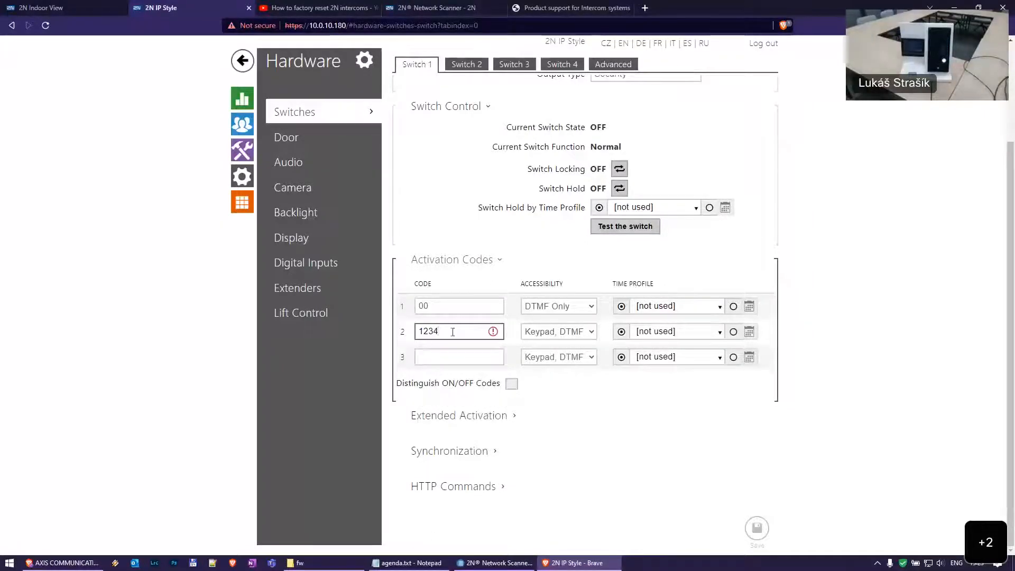
double_click(424, 336)
click(453, 336)
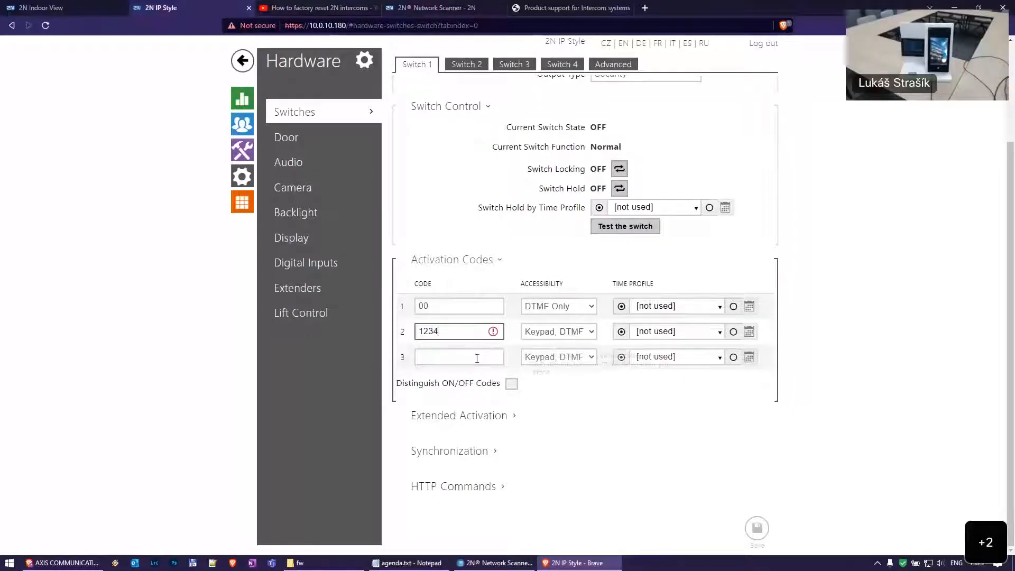
click(780, 333)
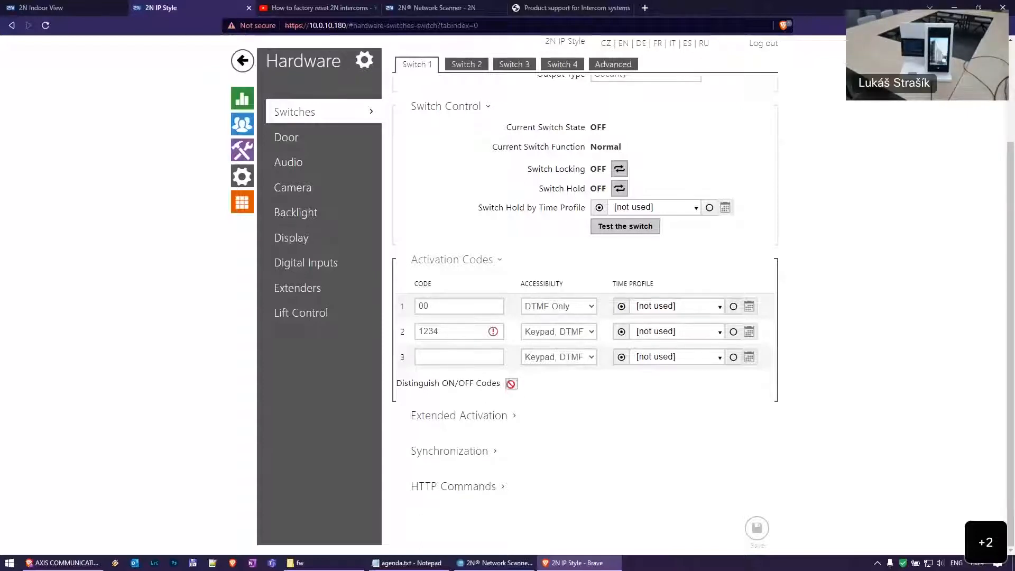
scroll(610, 395, up, 3)
click(658, 140)
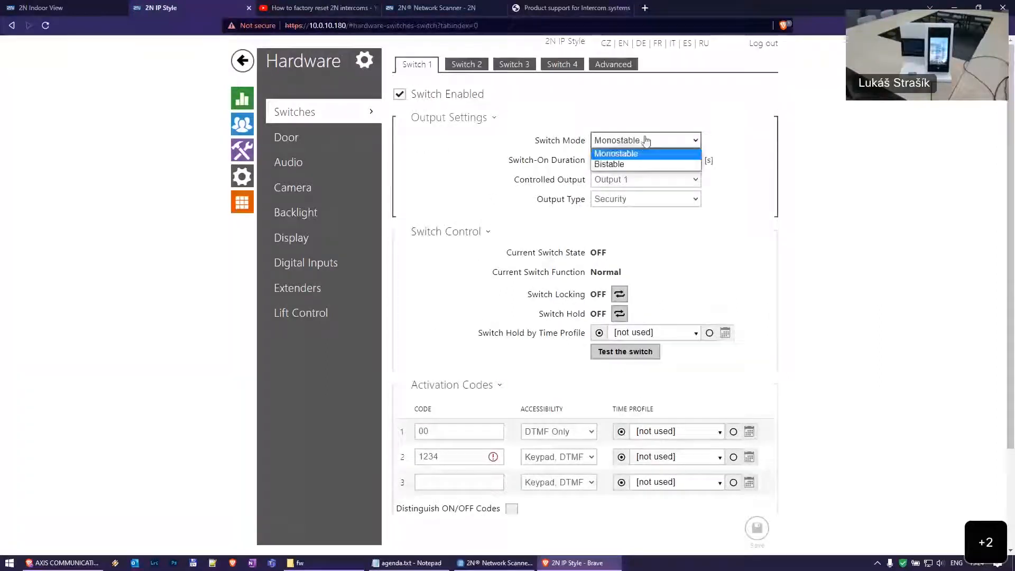
click(643, 164)
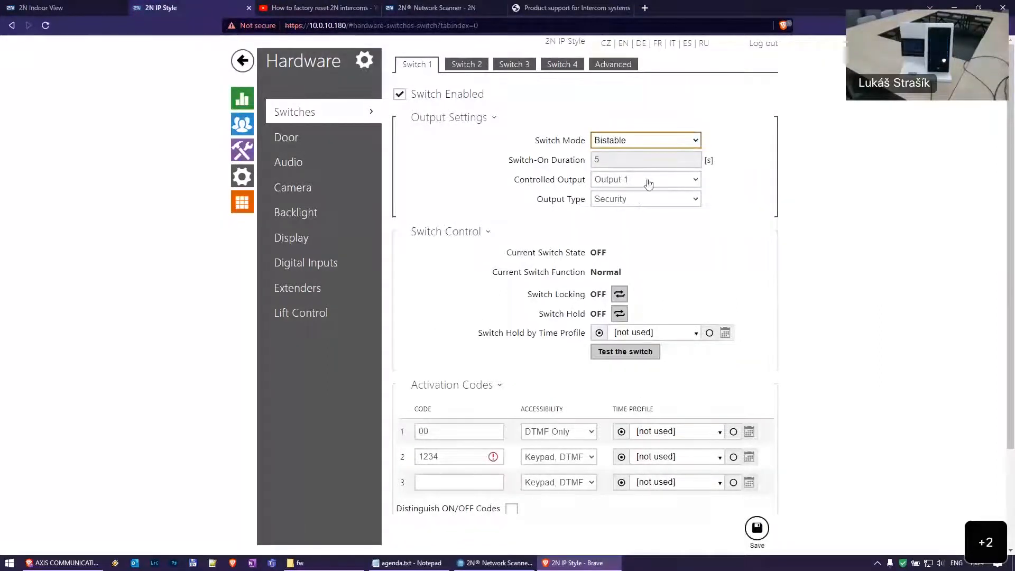
scroll(507, 428, down, 3)
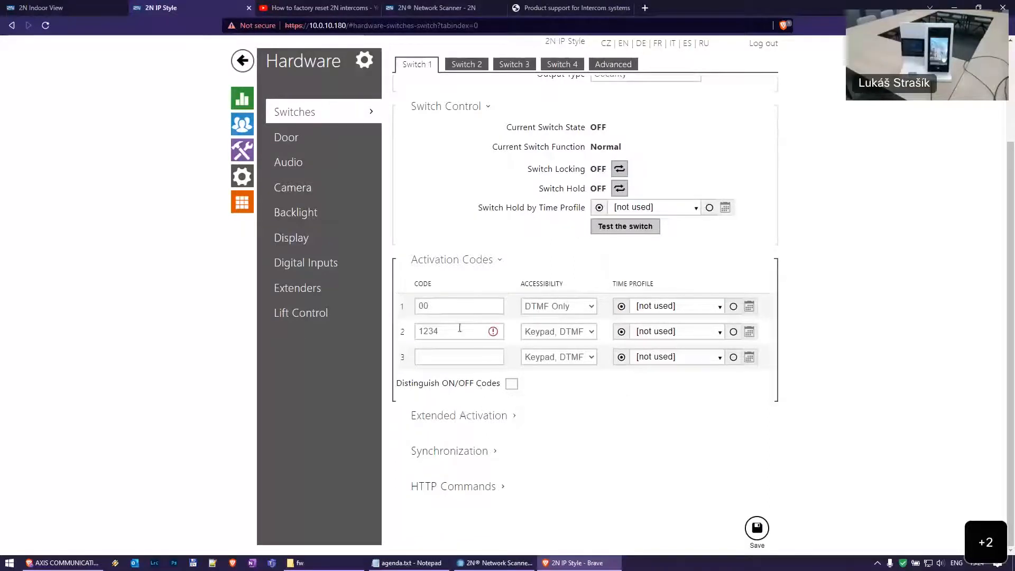
double_click(421, 305)
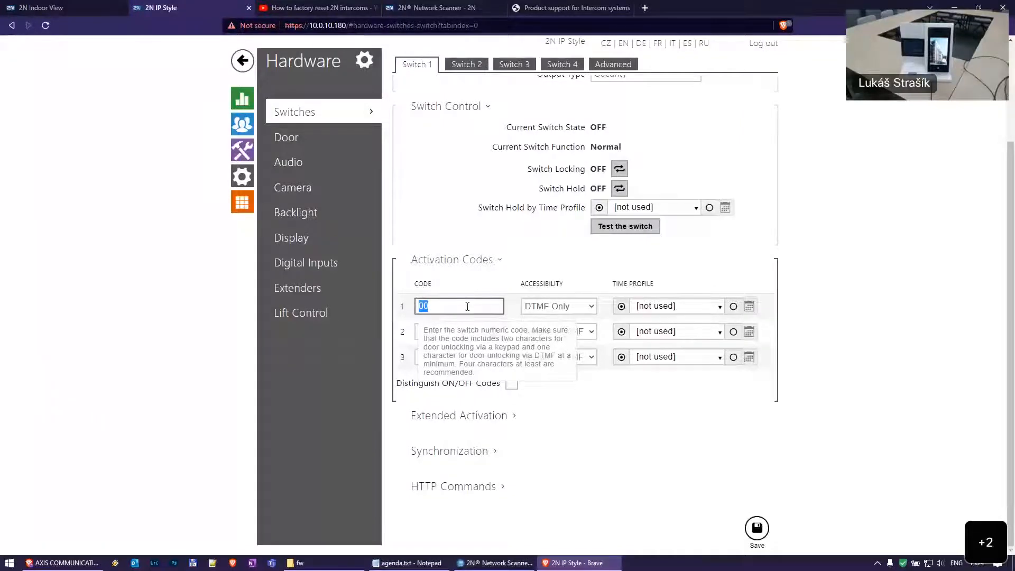
click(452, 333)
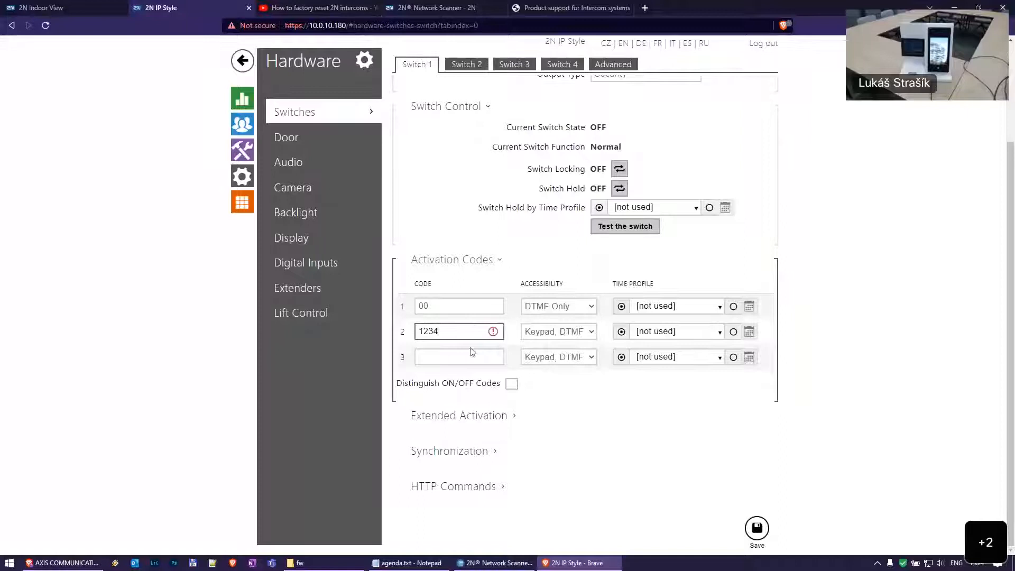
click(455, 309)
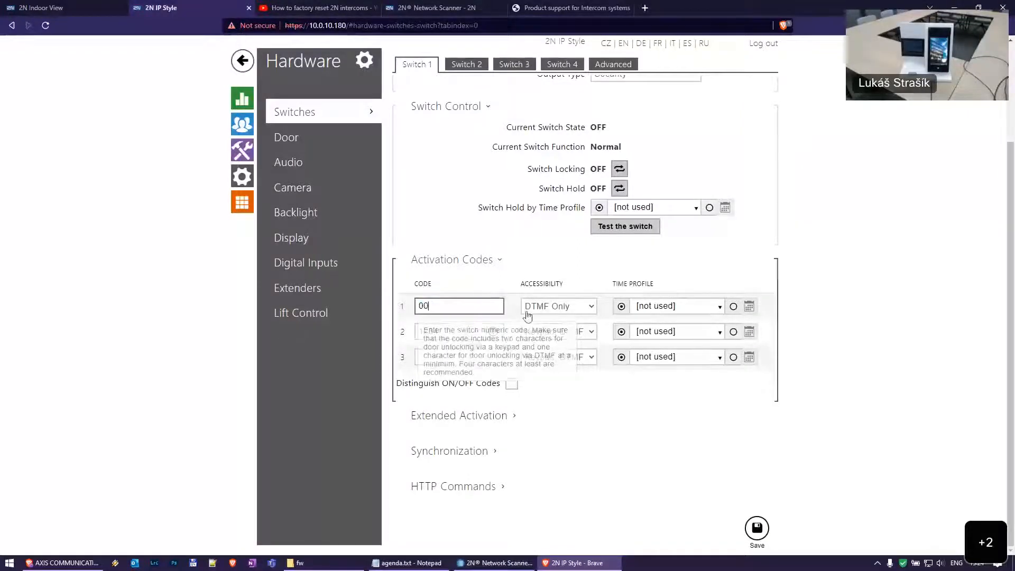
click(465, 332)
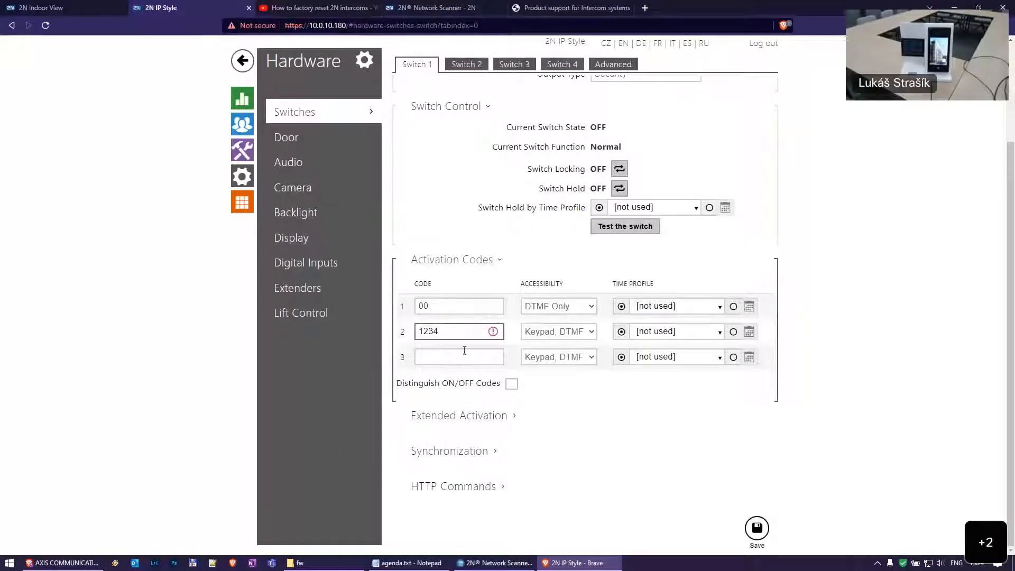
click(477, 362)
text(0)
key(Tab)
text(23)
click(486, 415)
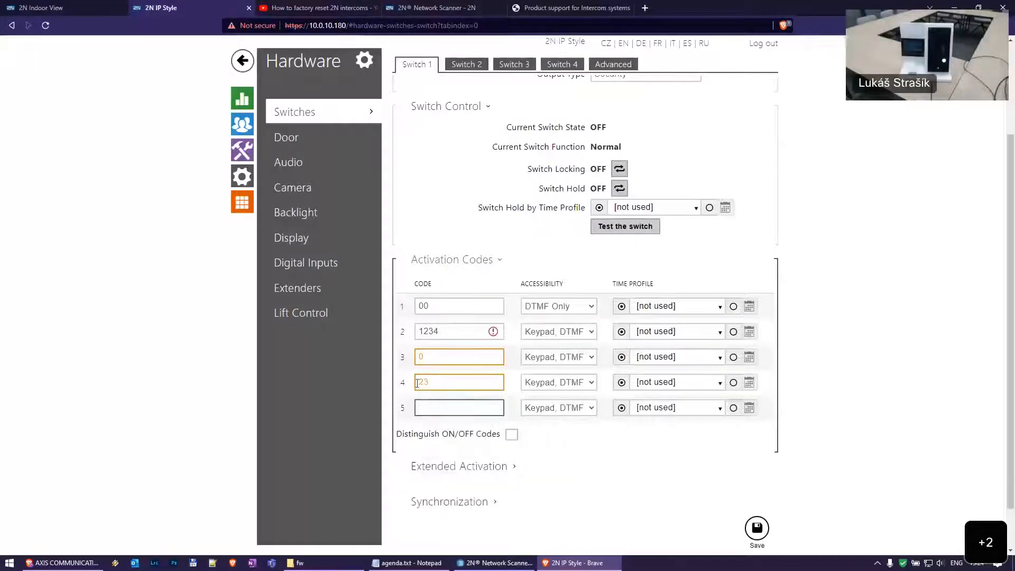
drag(418, 383, 390, 383)
key(BackSpace)
click(453, 357)
key(BackSpace)
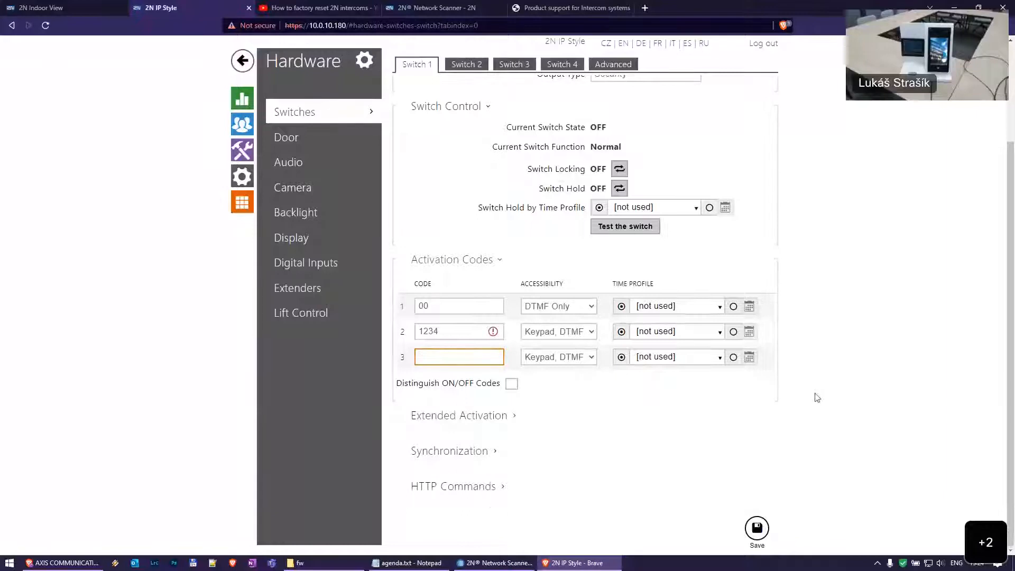
scroll(642, 129, up, 3)
click(642, 140)
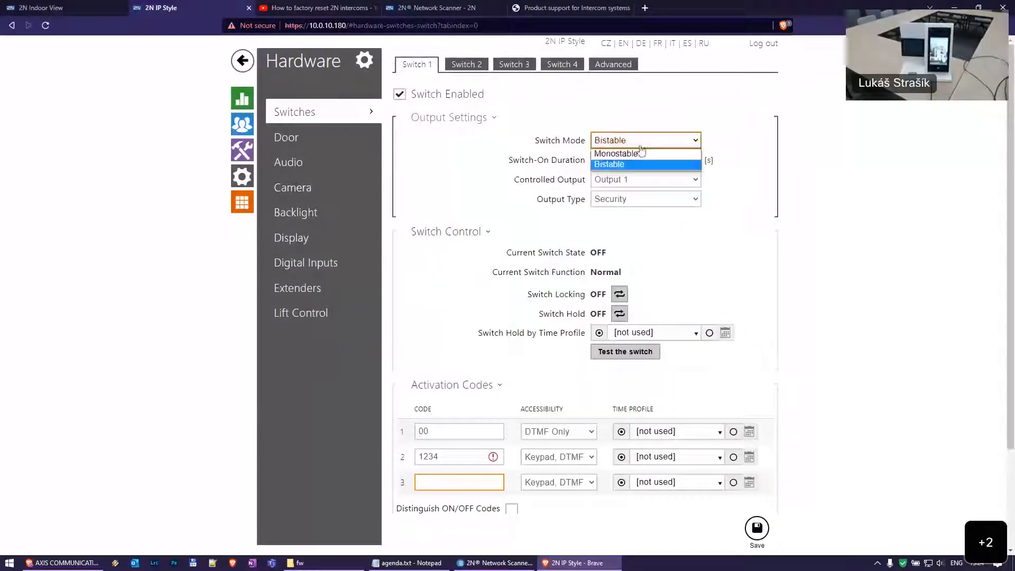
scroll(635, 154, down, 3)
click(758, 528)
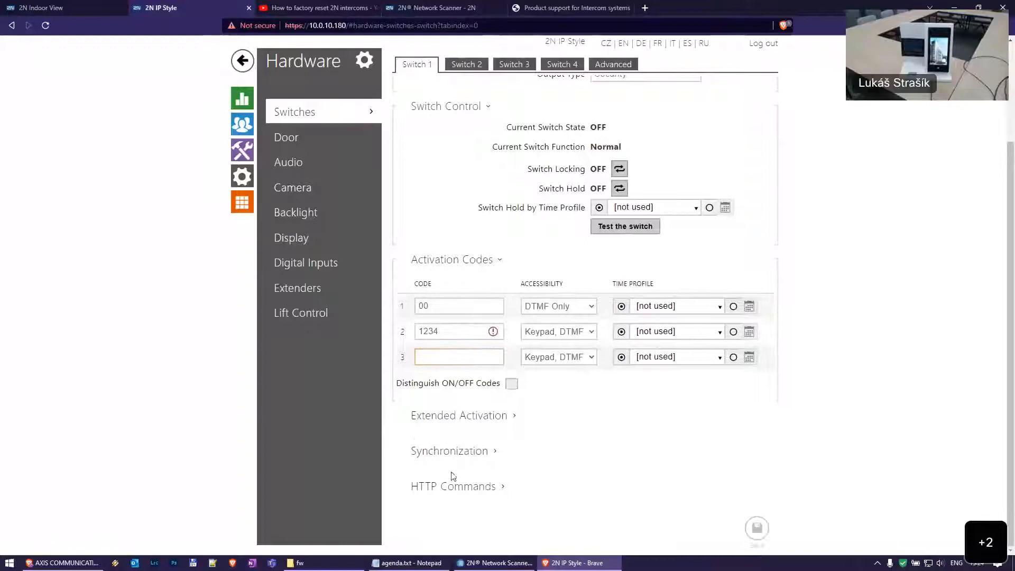
Expand Switch 1's Extended Activation, Synchronization and HTTP Commands sections
click(484, 418)
scroll(487, 455, down, 1)
click(488, 452)
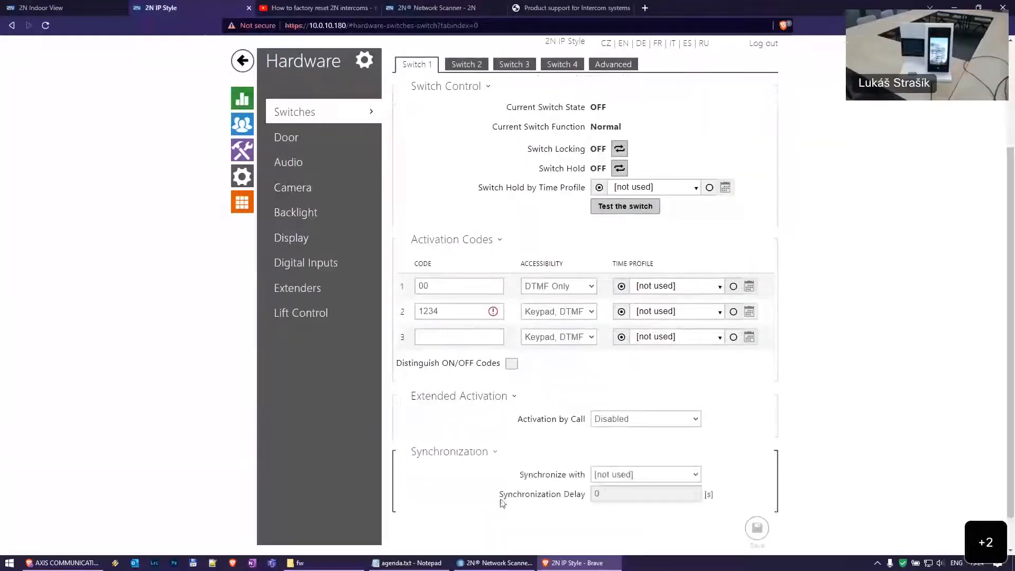
click(489, 489)
scroll(489, 397, down, 2)
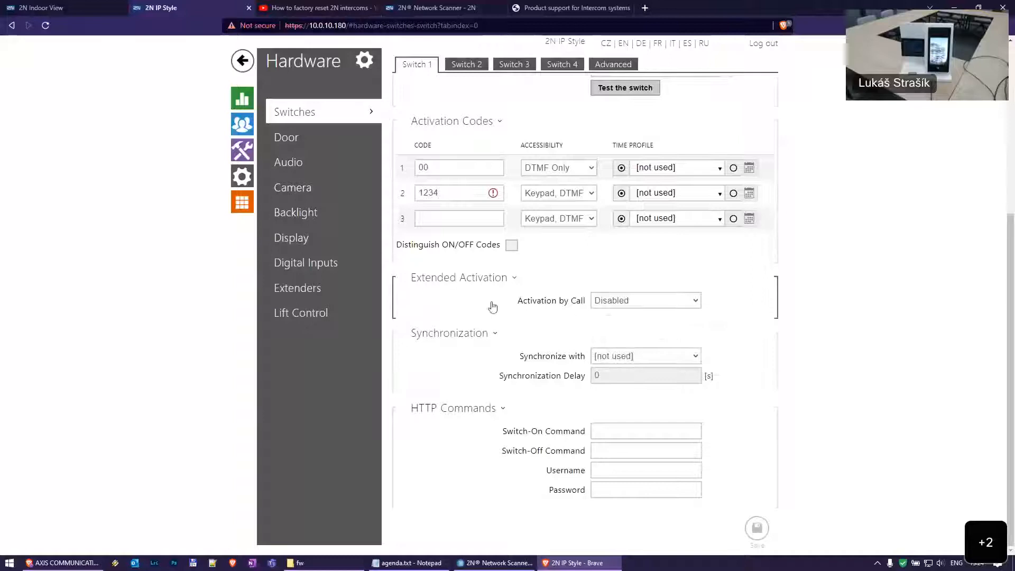
Keep Activation by Call Disabled and review the Controlled Output and Synchronize with fields
click(688, 302)
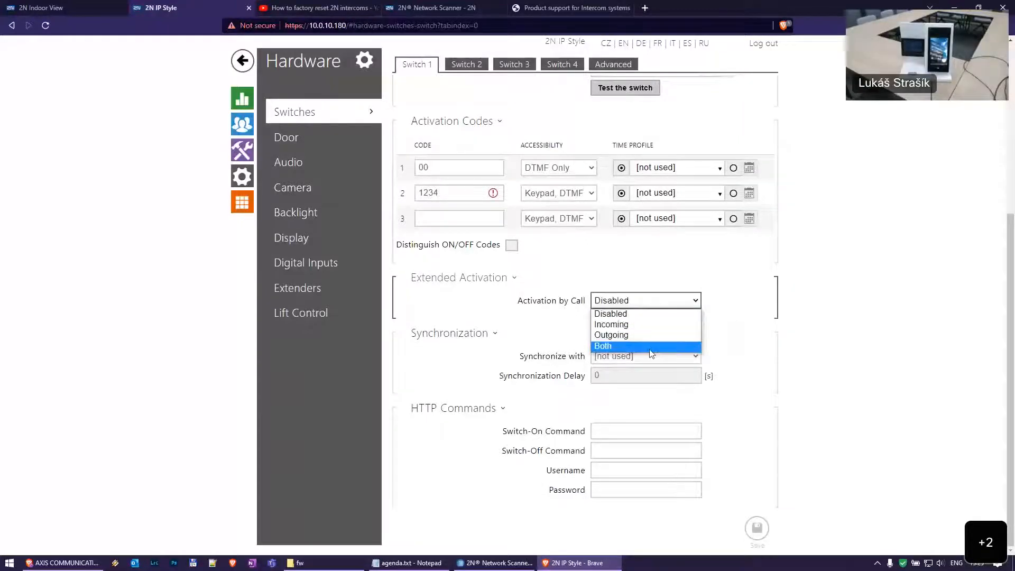
click(788, 298)
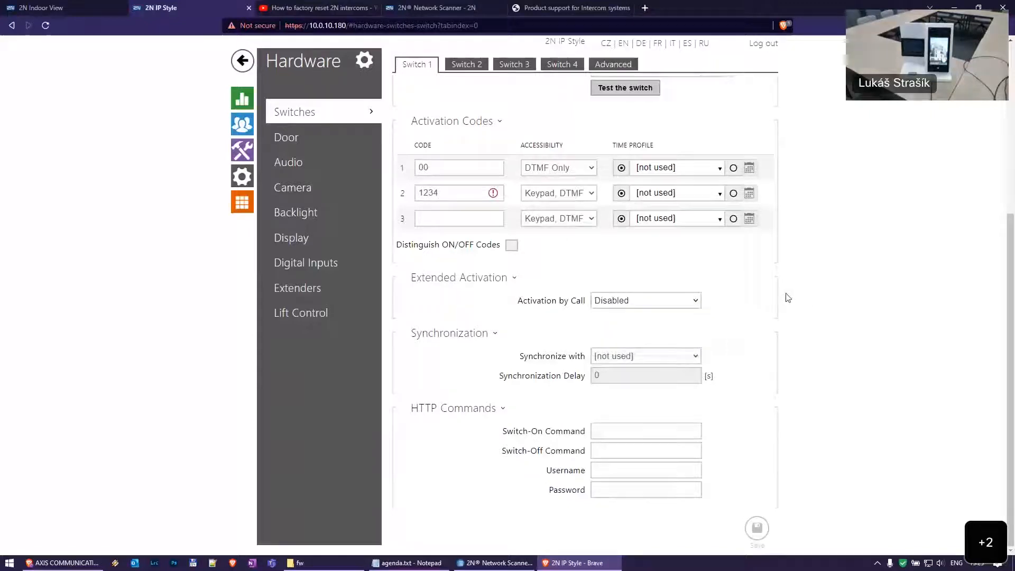
mouse_move(652, 302)
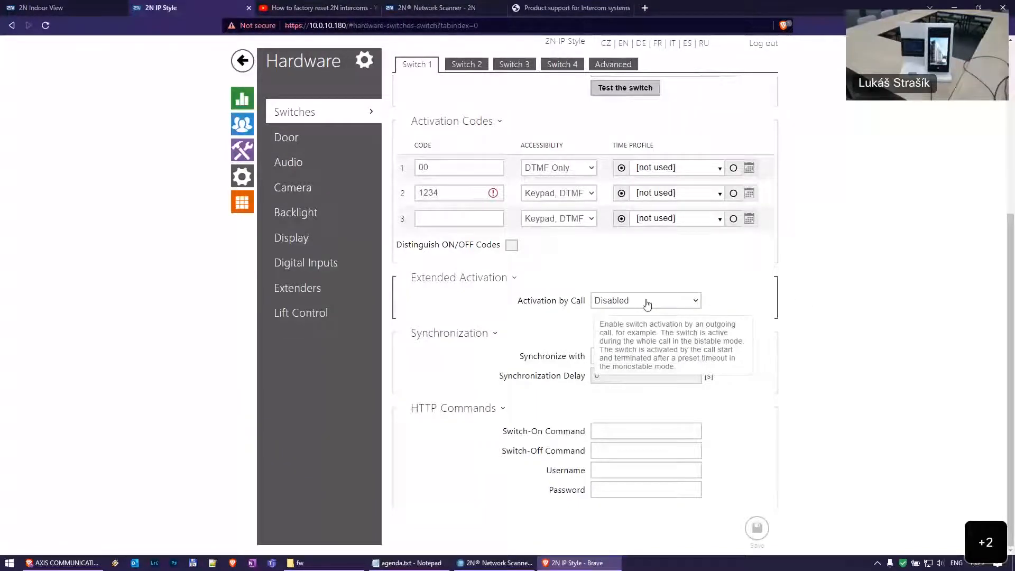
scroll(653, 303, up, 5)
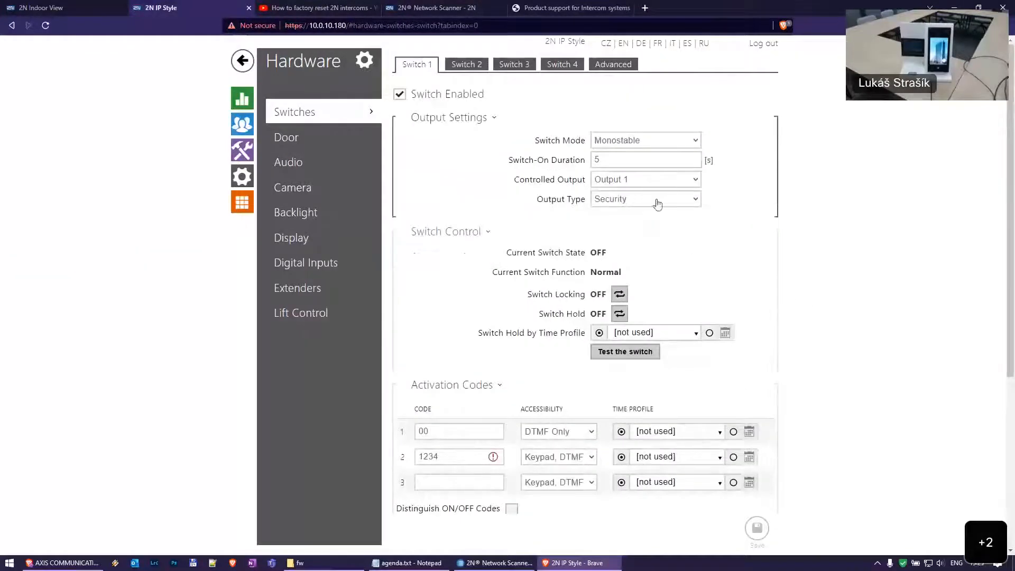
mouse_move(653, 183)
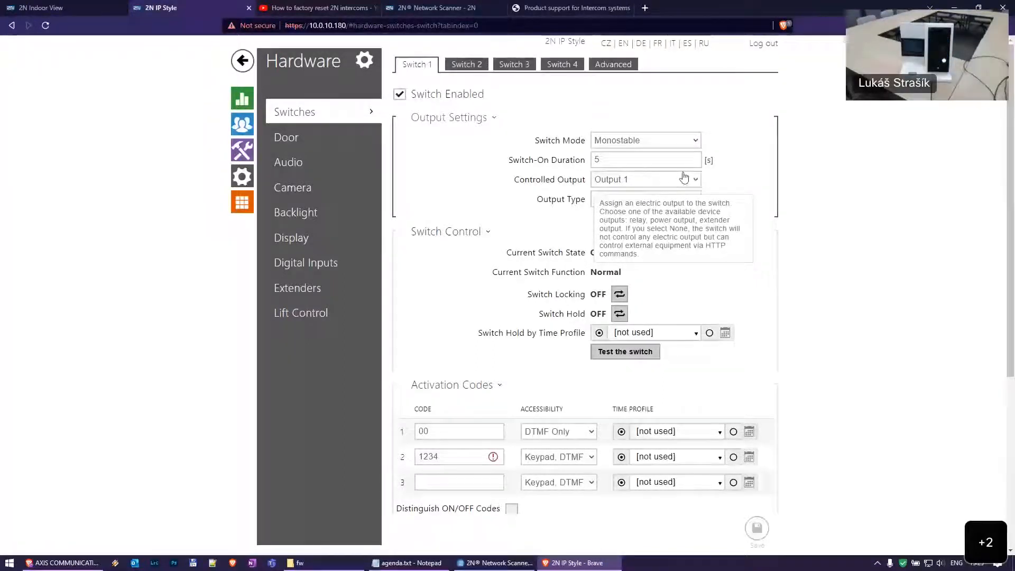
scroll(675, 307, down, 5)
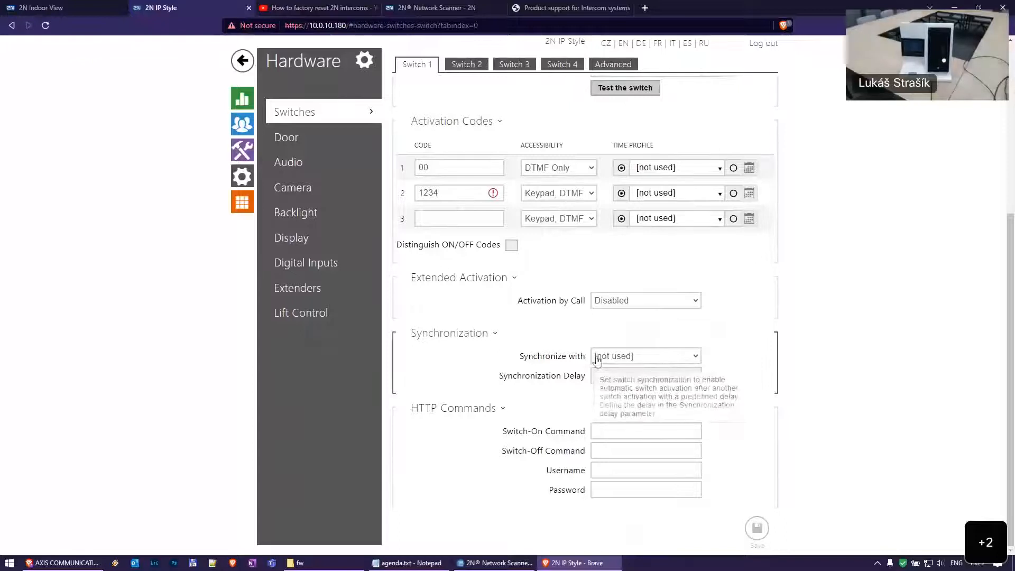
mouse_move(656, 363)
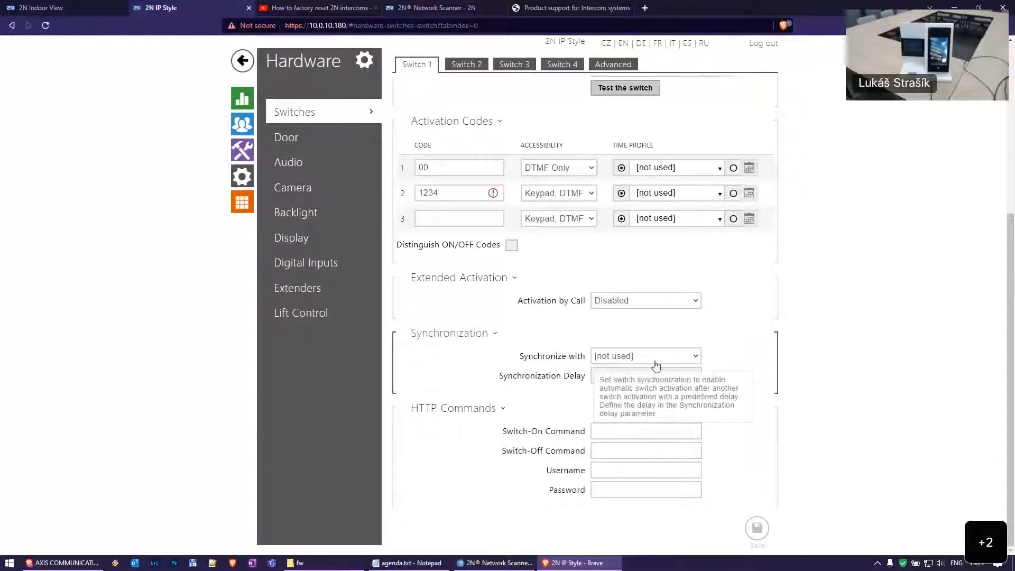
Look at Switch 2's Synchronization options
click(465, 66)
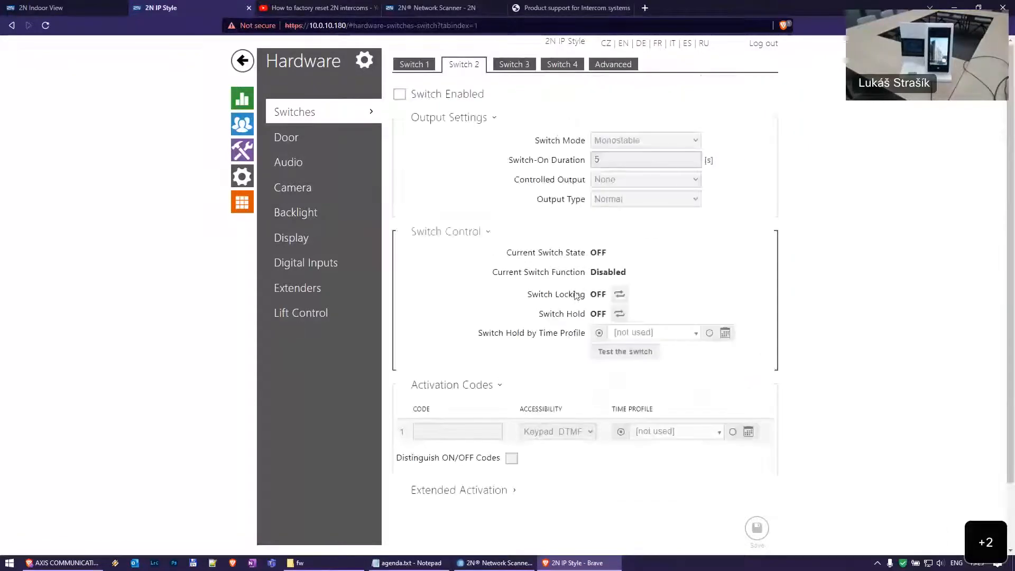
click(468, 451)
scroll(585, 441, down, 1)
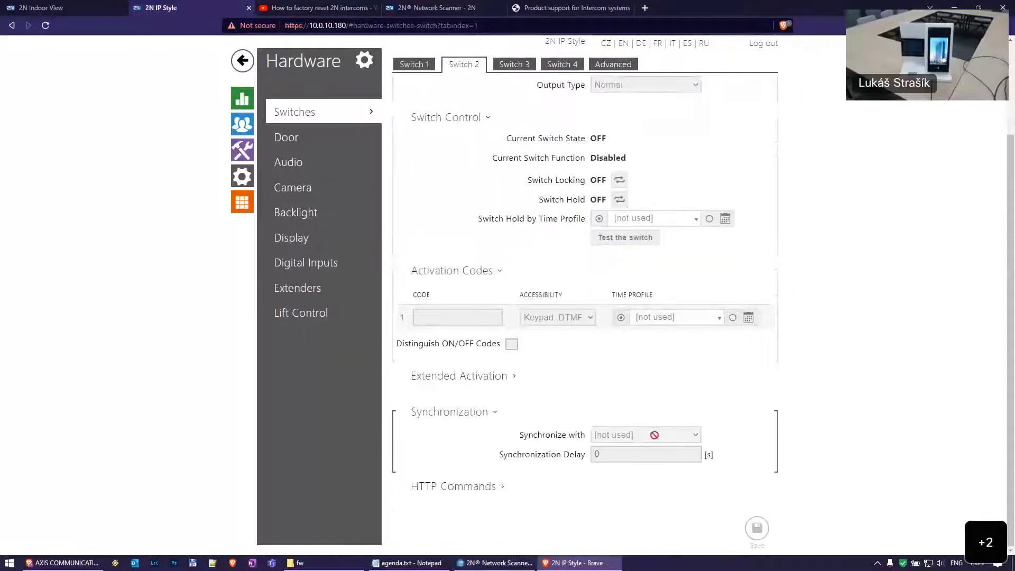
Check Switch 1's Synchronize with list and leave it unsynchronized
click(415, 65)
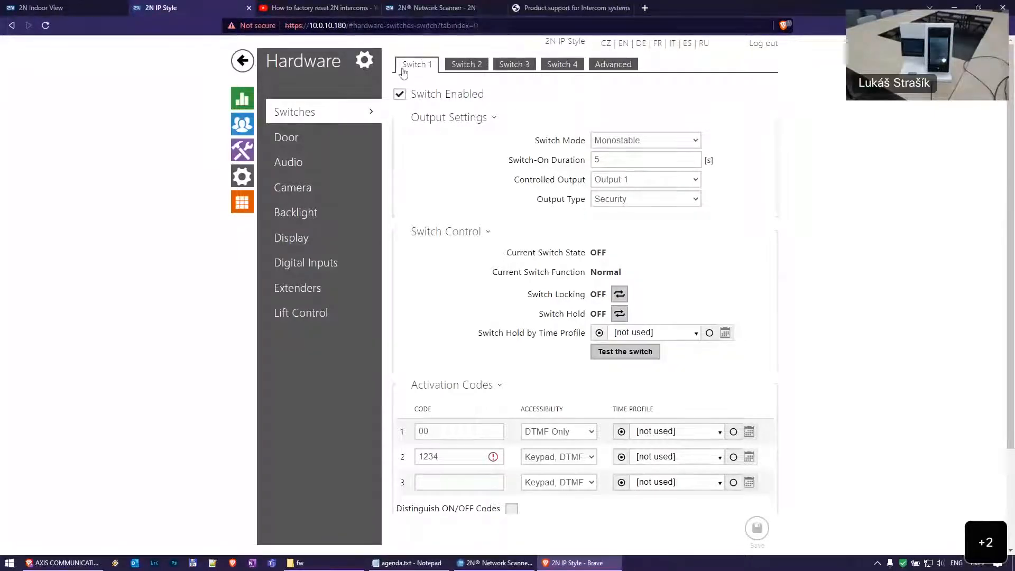
scroll(502, 116, down, 3)
scroll(582, 148, up, 3)
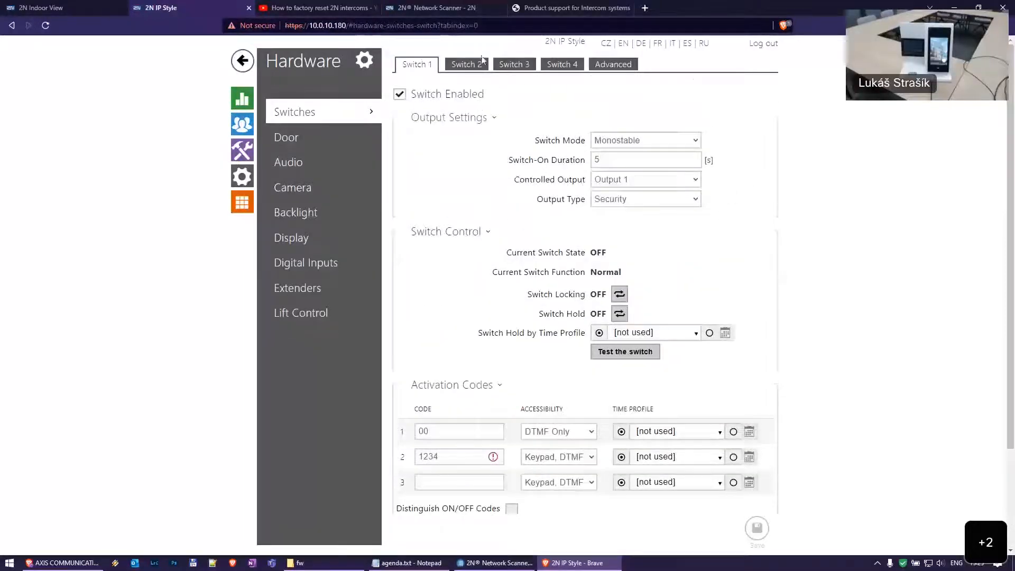
scroll(463, 88, down, 2)
click(492, 449)
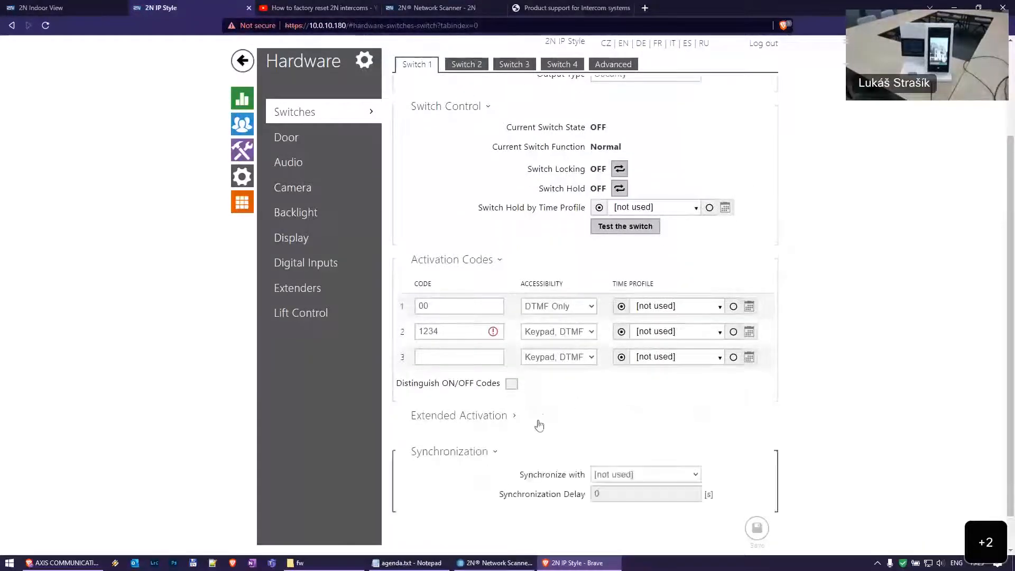
scroll(570, 412, down, 1)
click(641, 442)
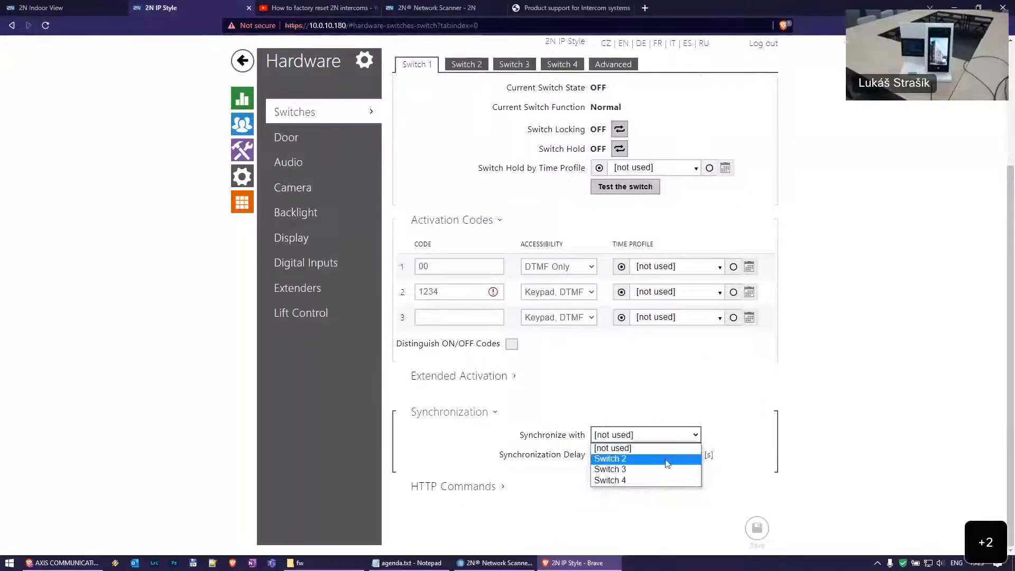
click(679, 434)
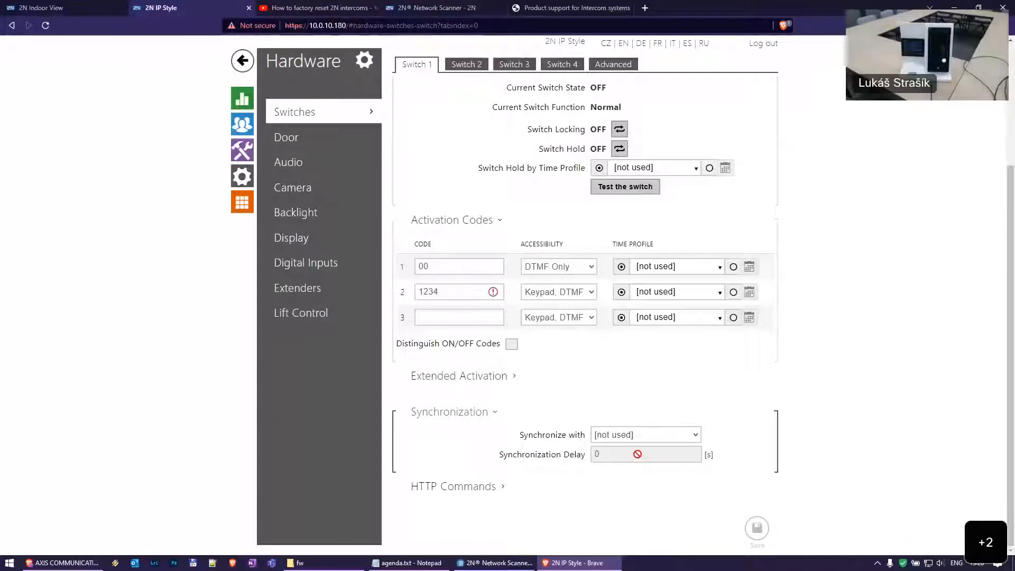
Enable Switch 2, synchronize it with Switch 1, and enter a 15 s delay
click(465, 64)
scroll(555, 458, down, 3)
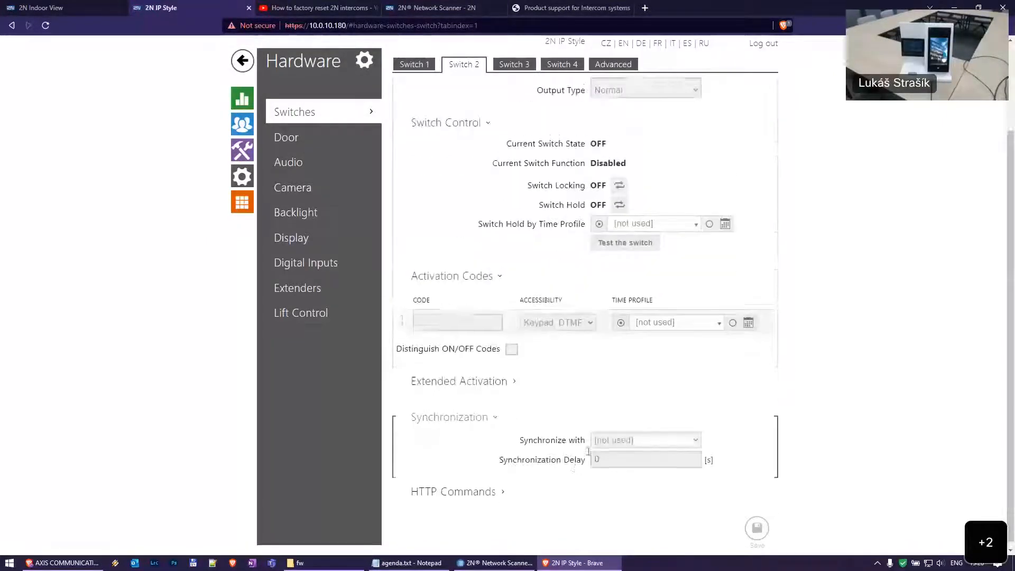
scroll(615, 308, up, 3)
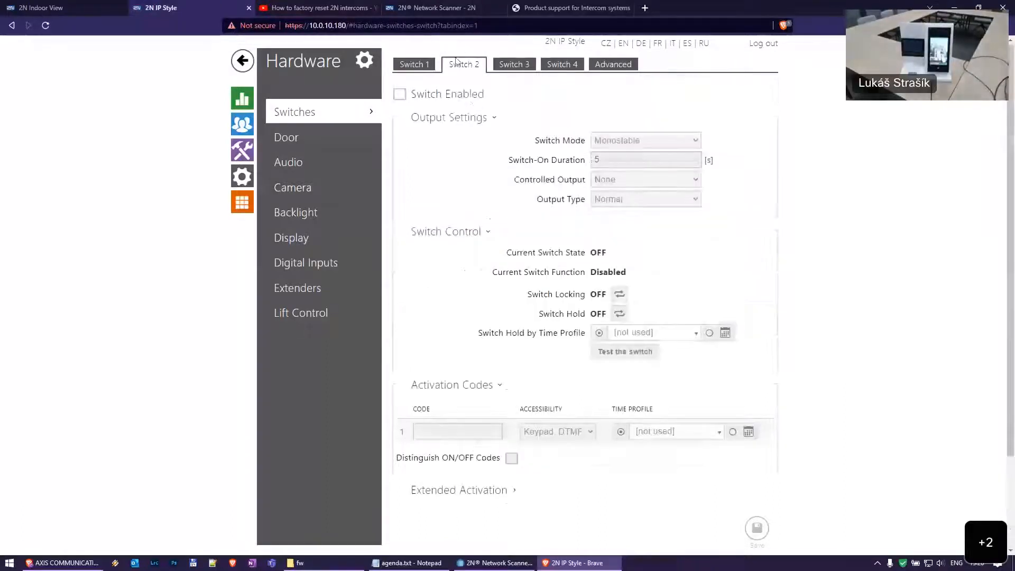
click(453, 91)
scroll(596, 415, down, 3)
click(667, 443)
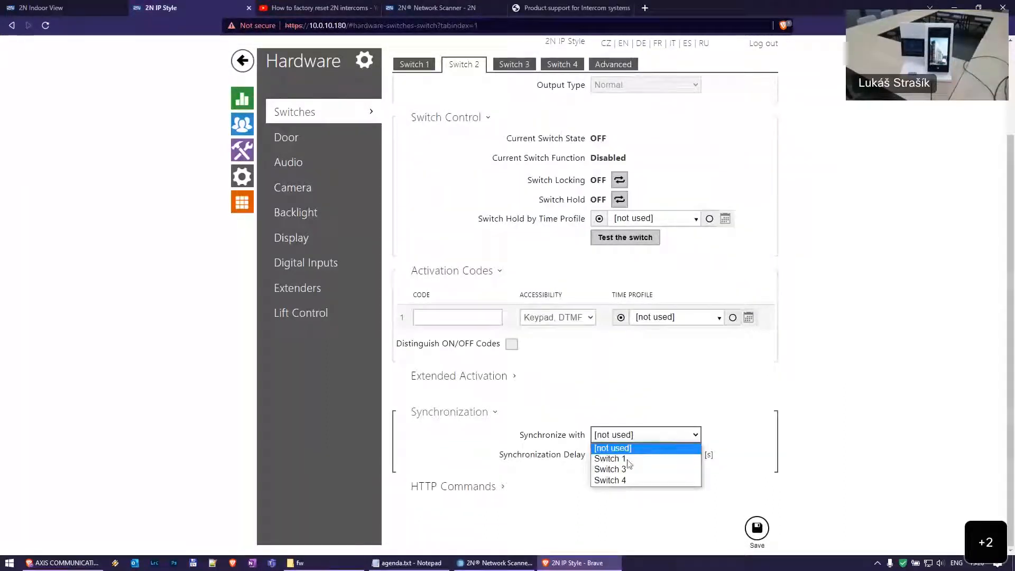
click(649, 456)
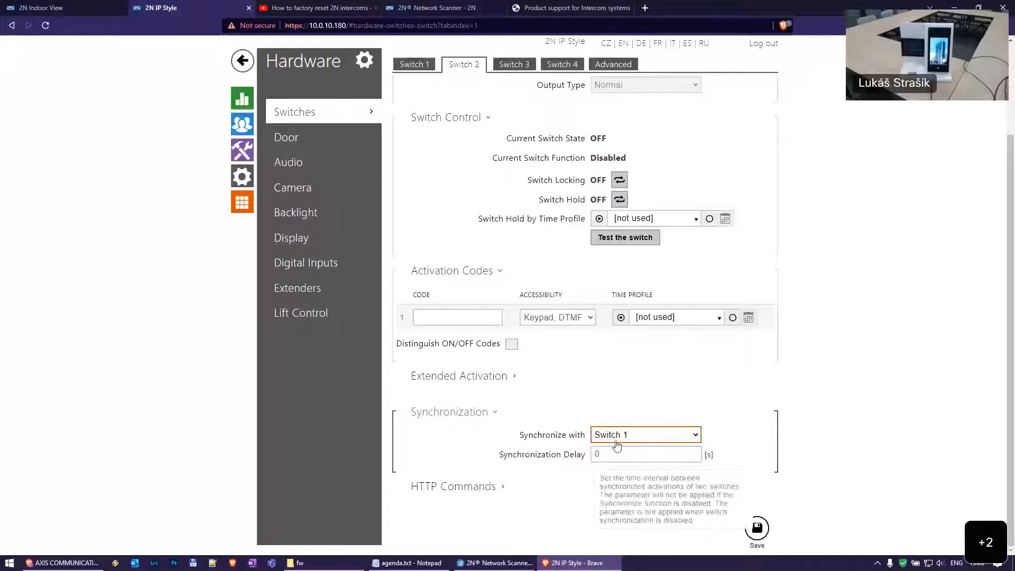
double_click(667, 450)
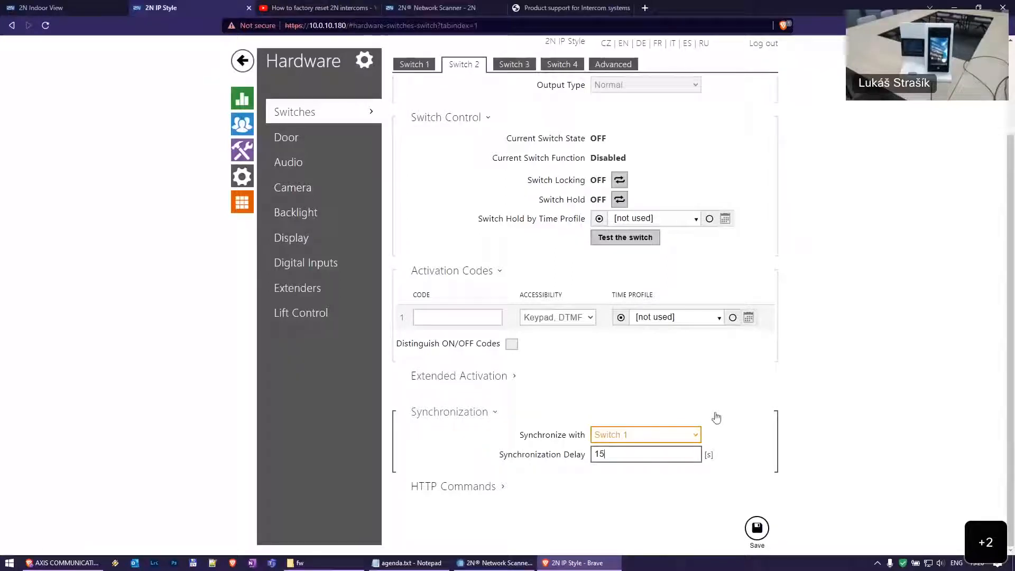
Untick Switch 2 Enabled, then return to Switch 1 and proceed to apply the changes
click(411, 65)
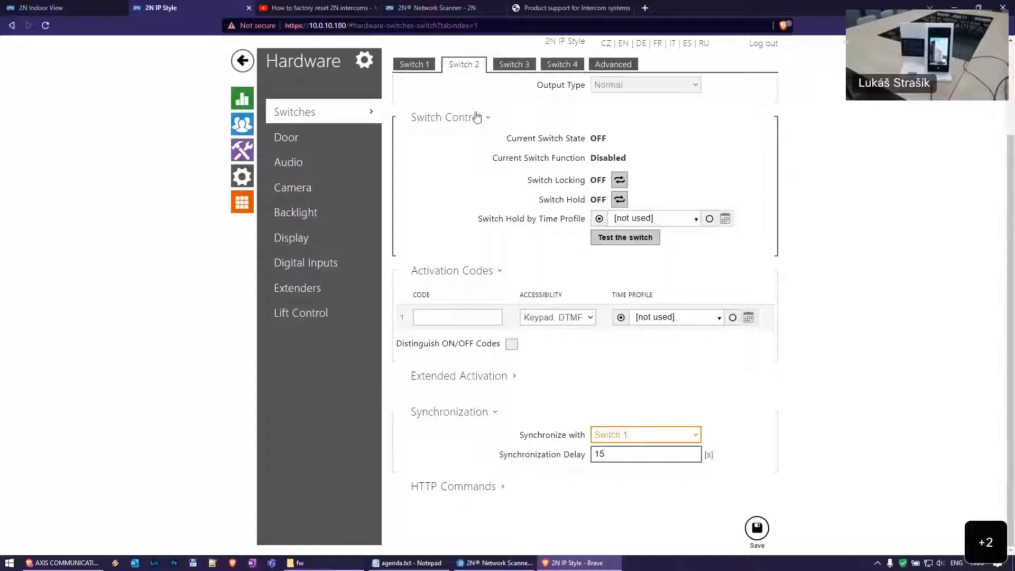
mouse_move(631, 455)
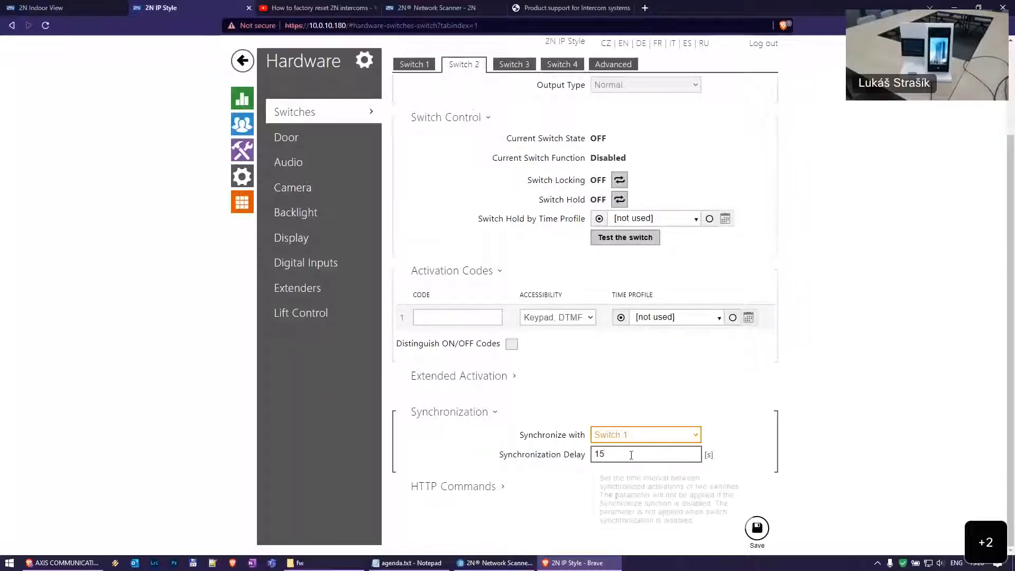
scroll(587, 206, up, 3)
scroll(576, 201, down, 3)
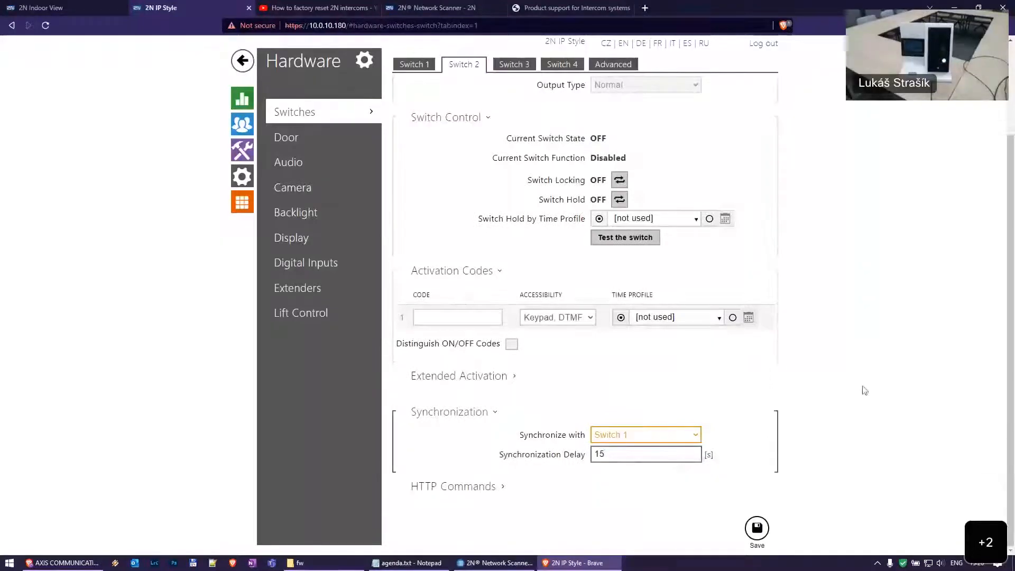
scroll(529, 159, up, 3)
click(401, 95)
scroll(753, 349, down, 3)
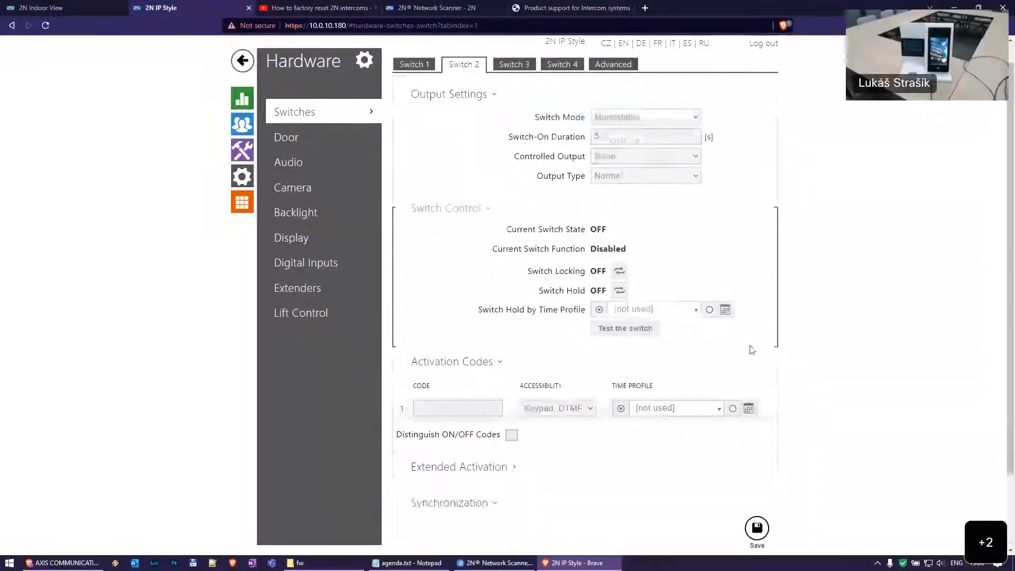
click(417, 65)
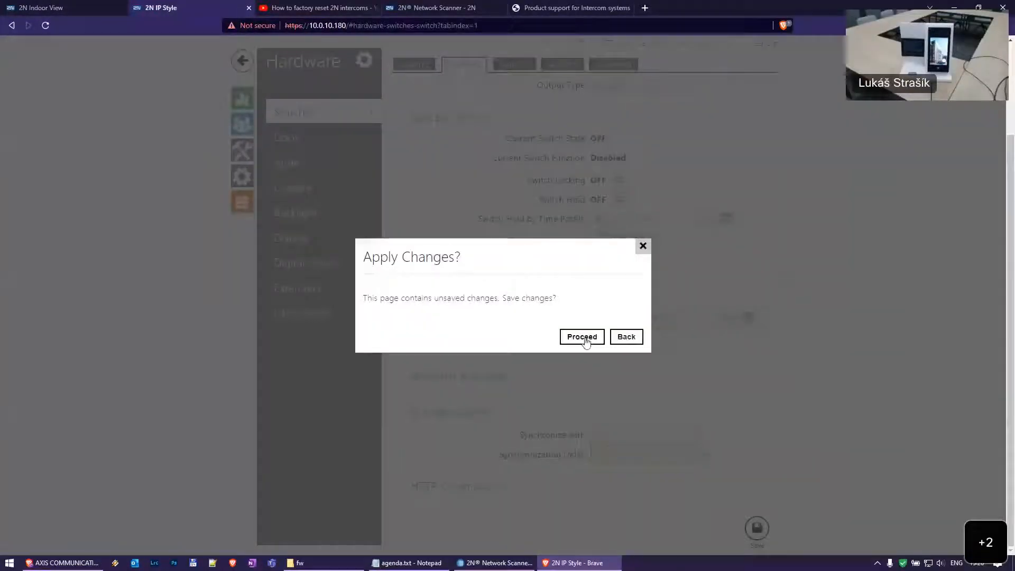
click(583, 337)
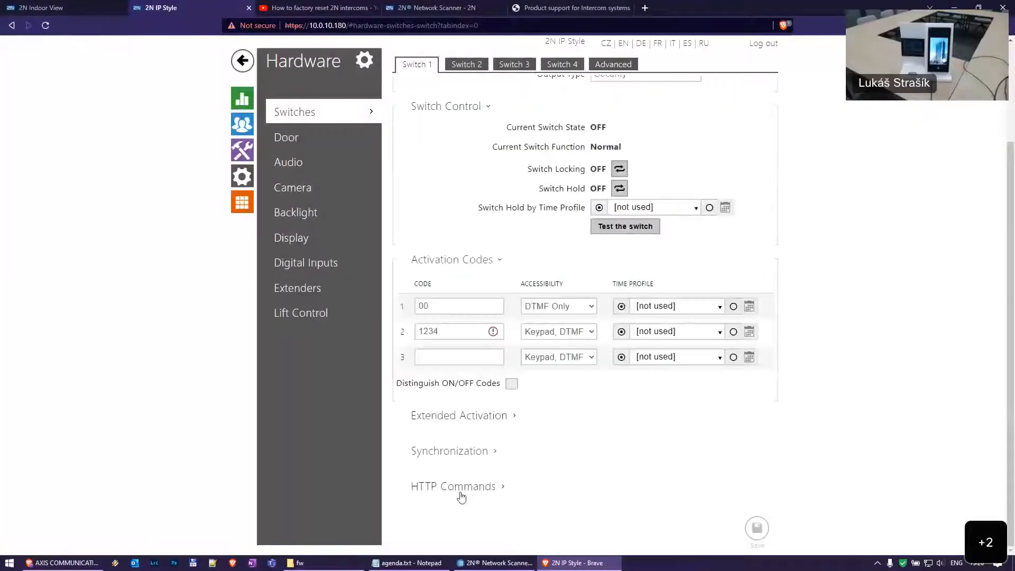
Scroll Switch 1's settings down to the HTTP Commands section
scroll(492, 370, down, 2)
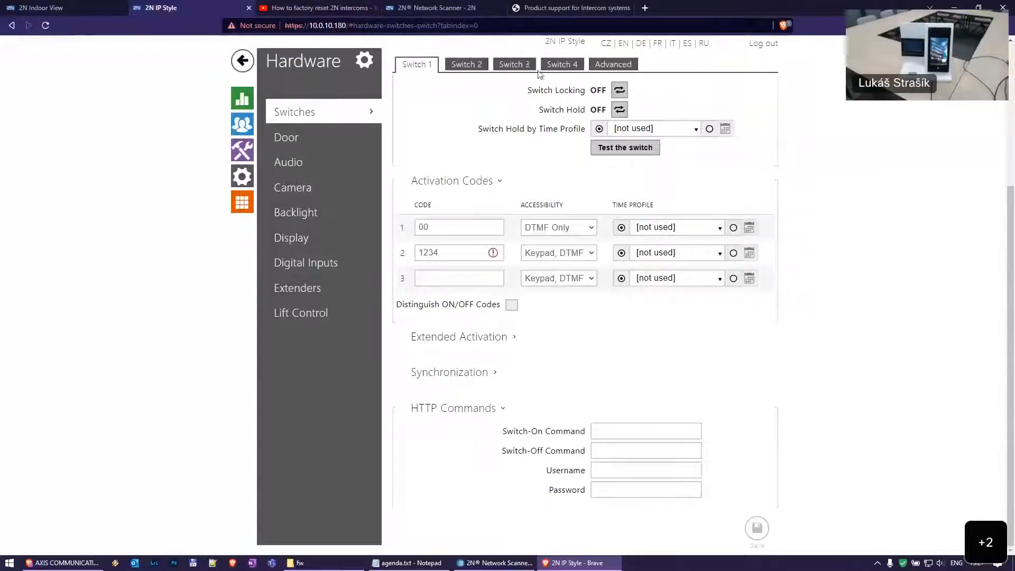
click(614, 66)
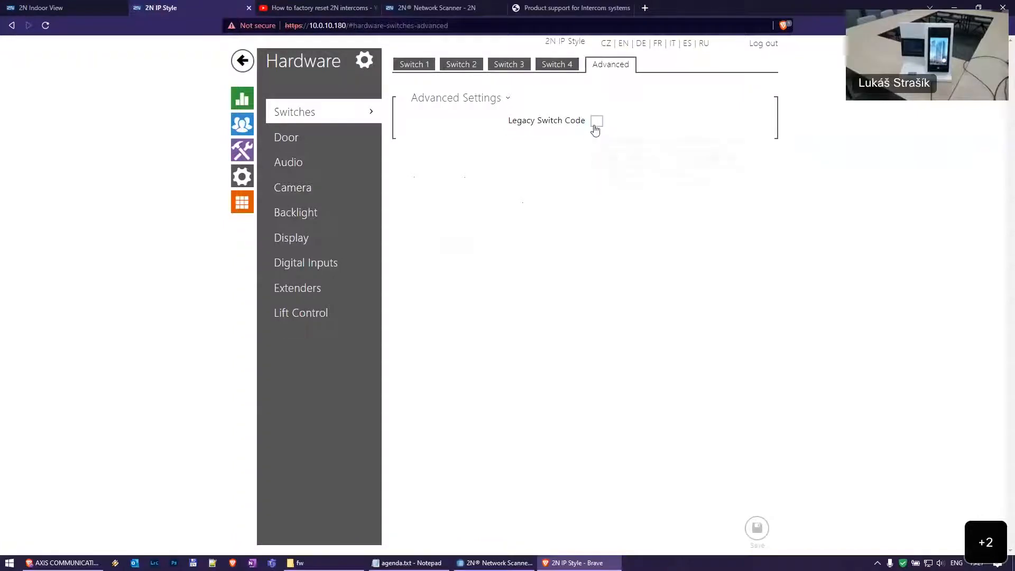
mouse_move(599, 127)
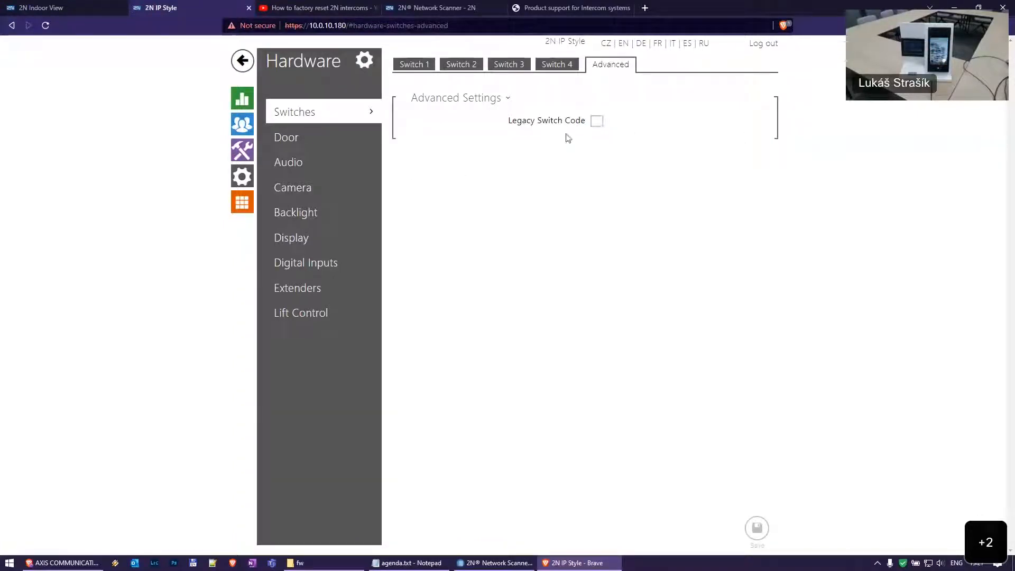
click(415, 65)
scroll(476, 317, down, 3)
mouse_move(448, 311)
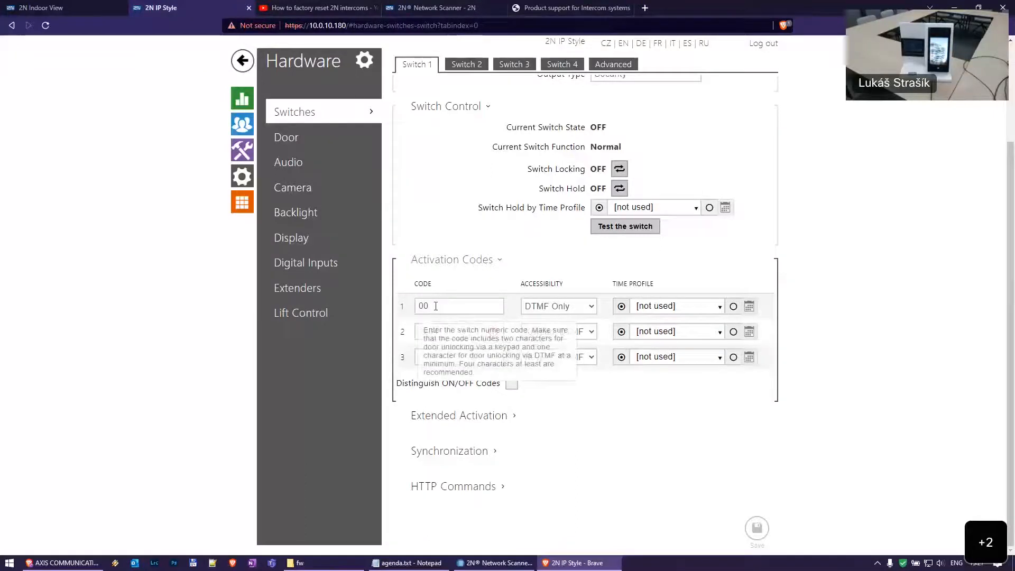
click(432, 307)
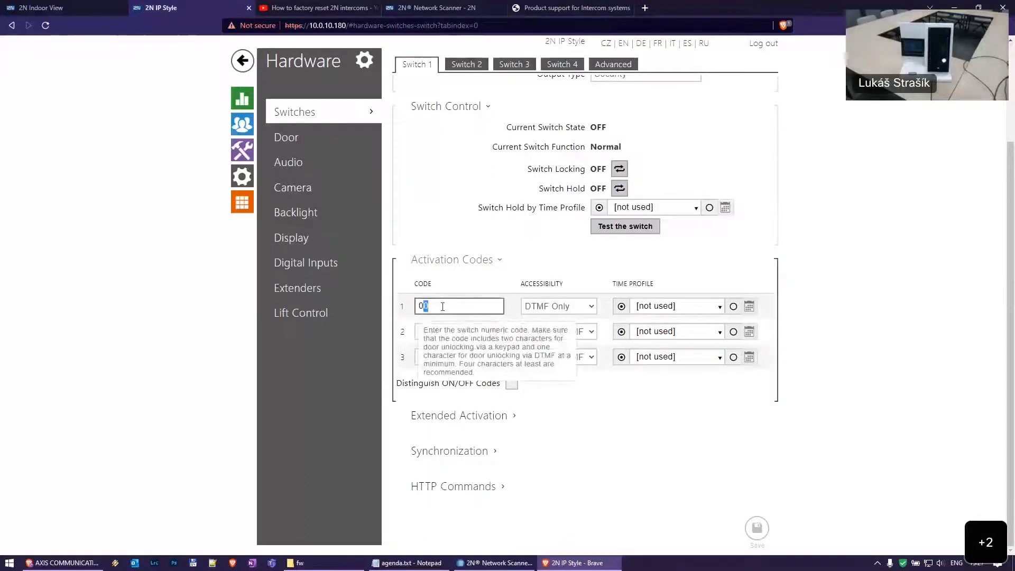
click(613, 65)
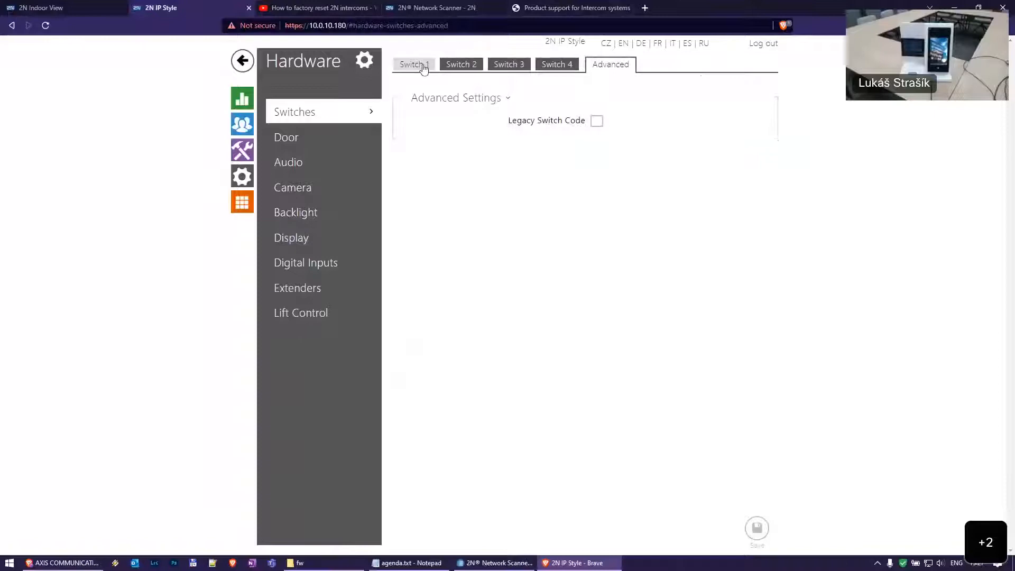
click(415, 64)
click(447, 430)
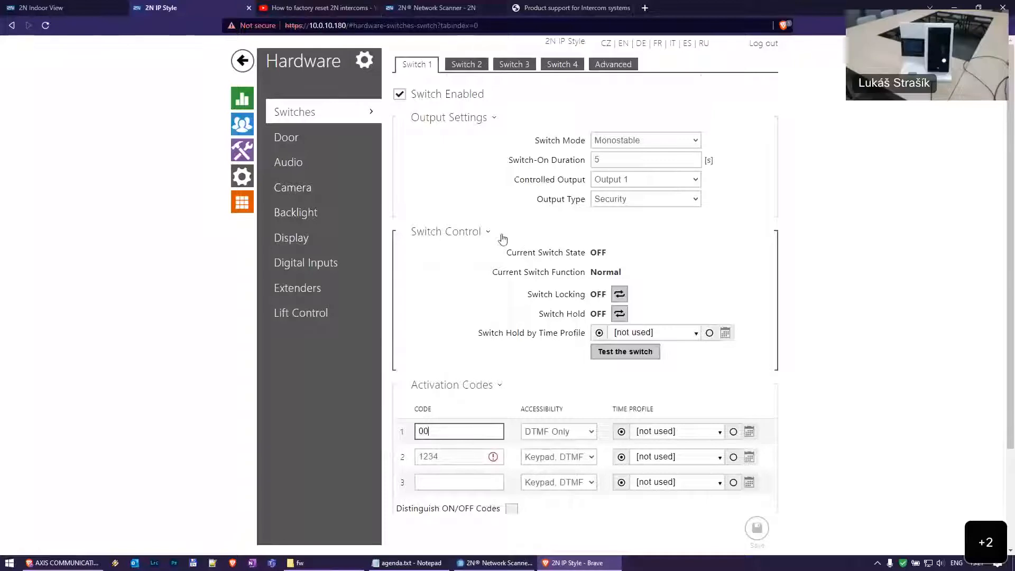
click(608, 64)
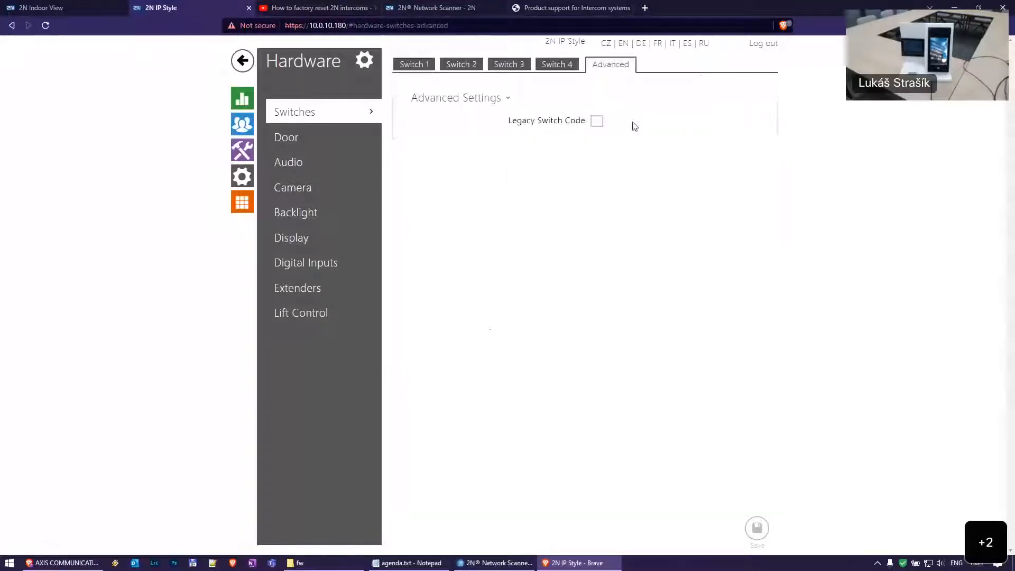
click(408, 64)
click(463, 436)
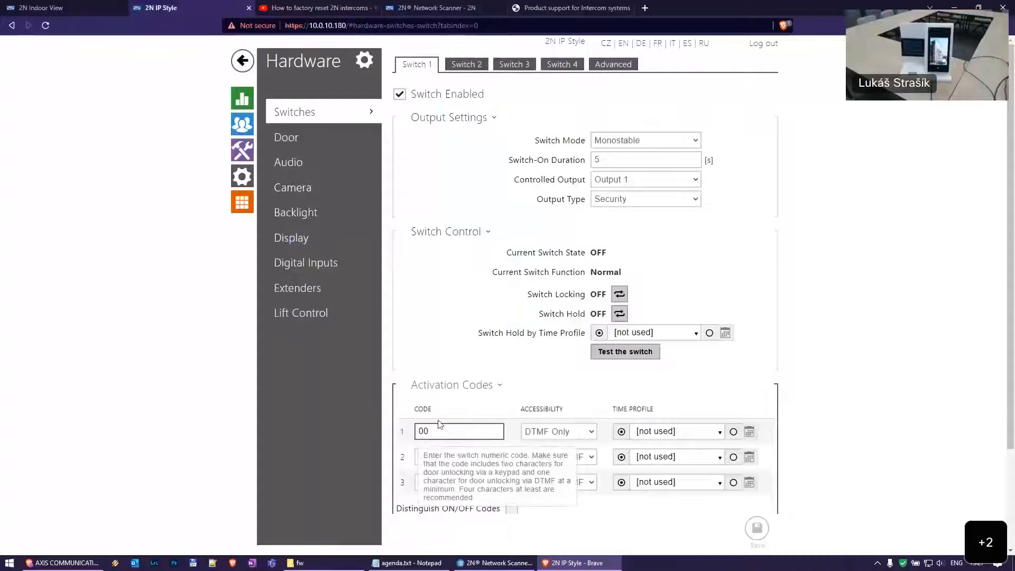
scroll(440, 425, down, 1)
scroll(441, 425, down, 3)
scroll(398, 340, up, 4)
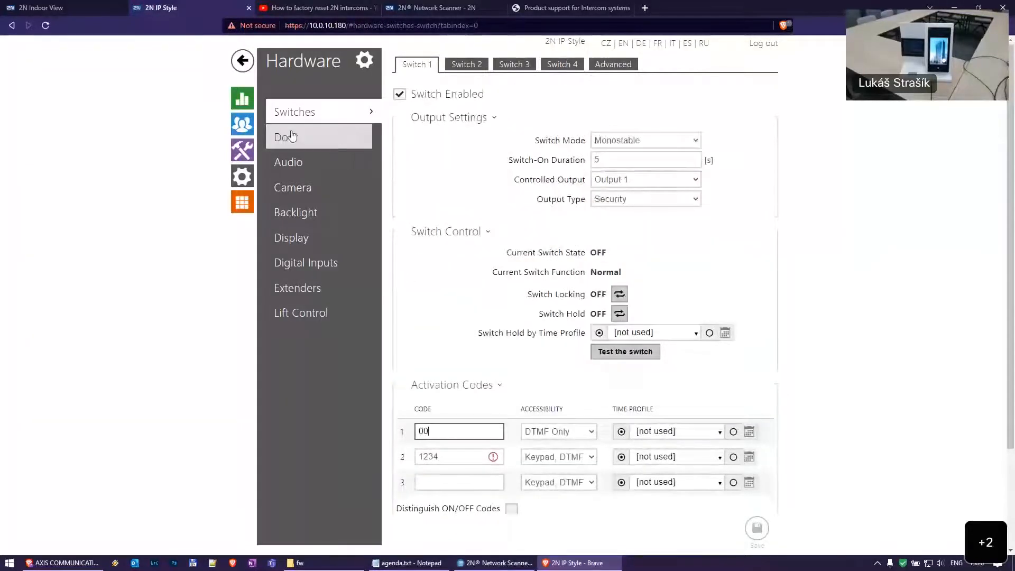
click(320, 138)
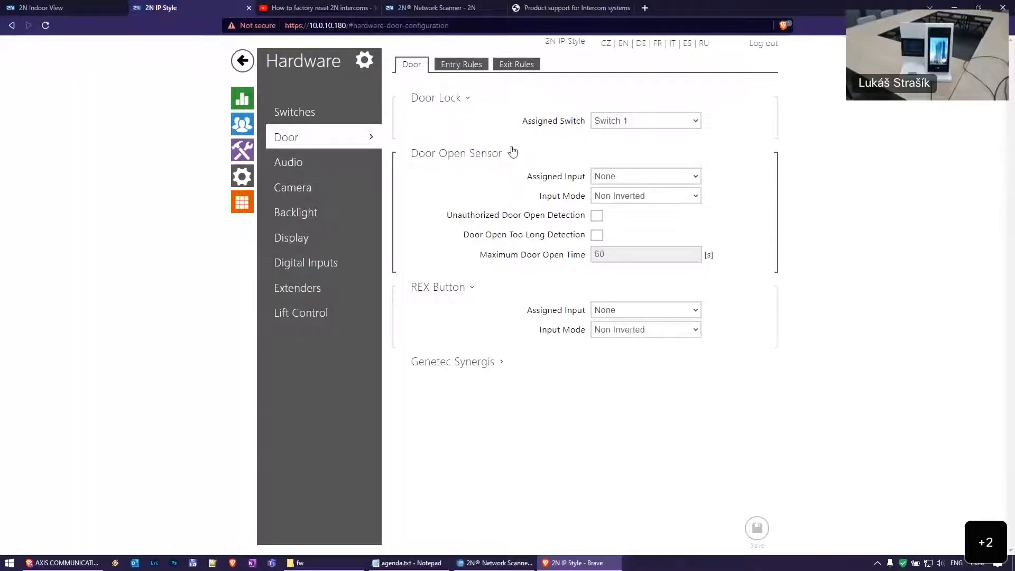
click(453, 68)
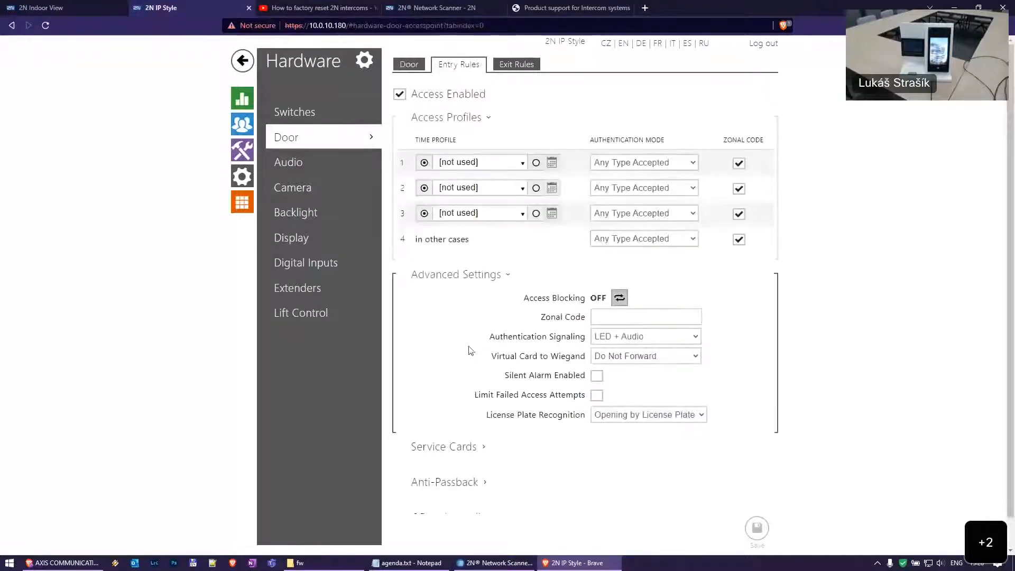
click(518, 66)
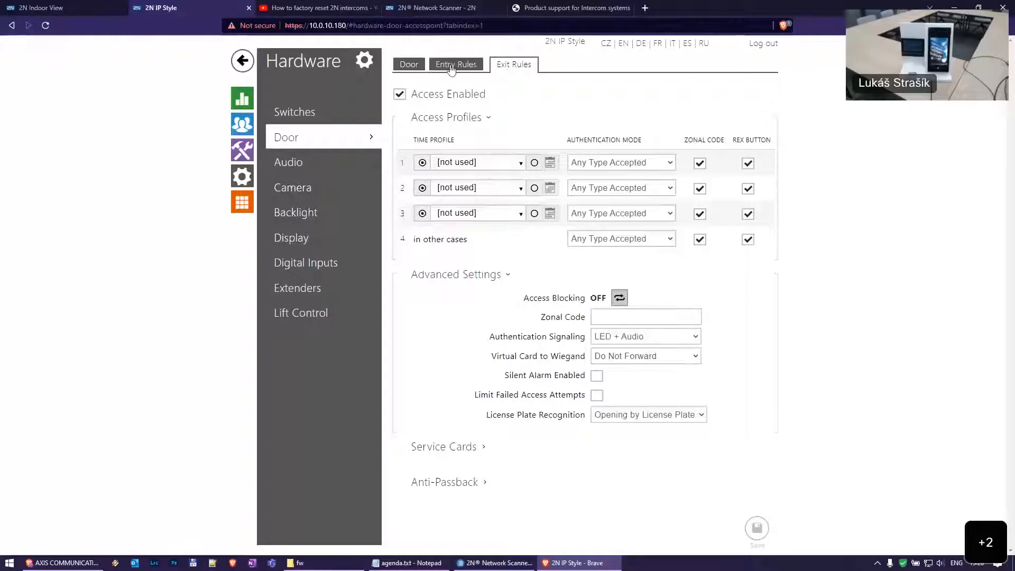
click(414, 67)
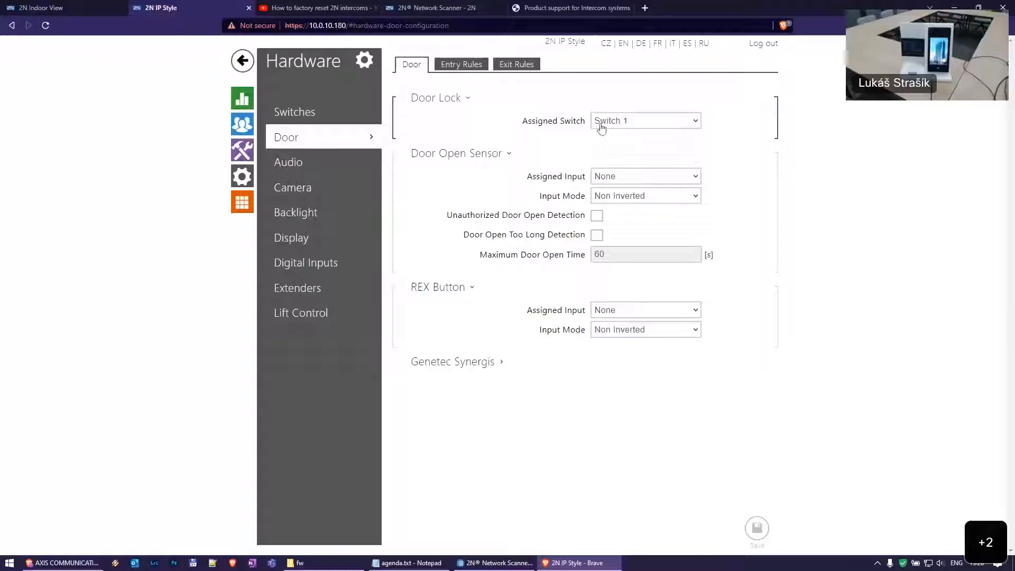
click(684, 123)
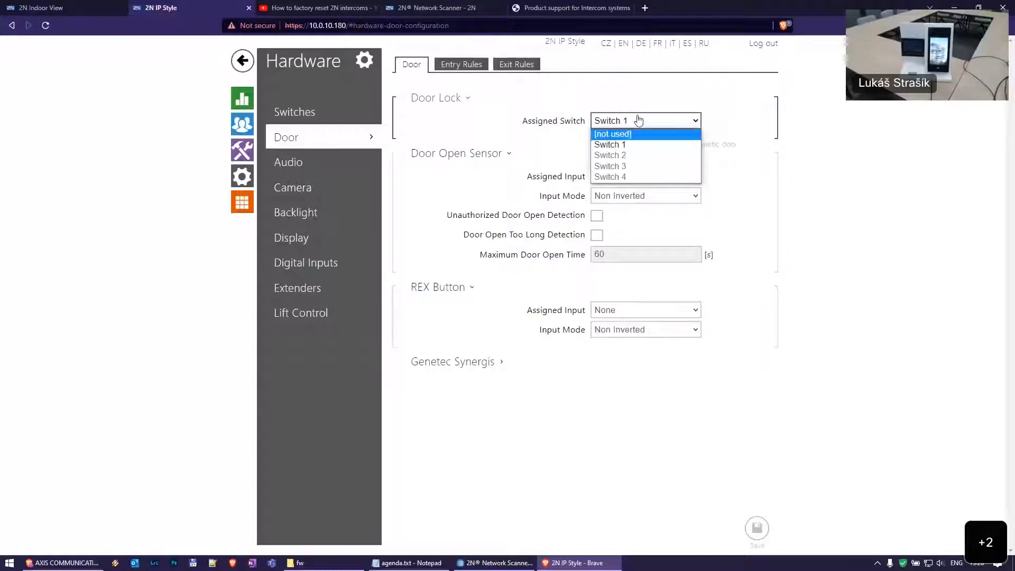
click(781, 139)
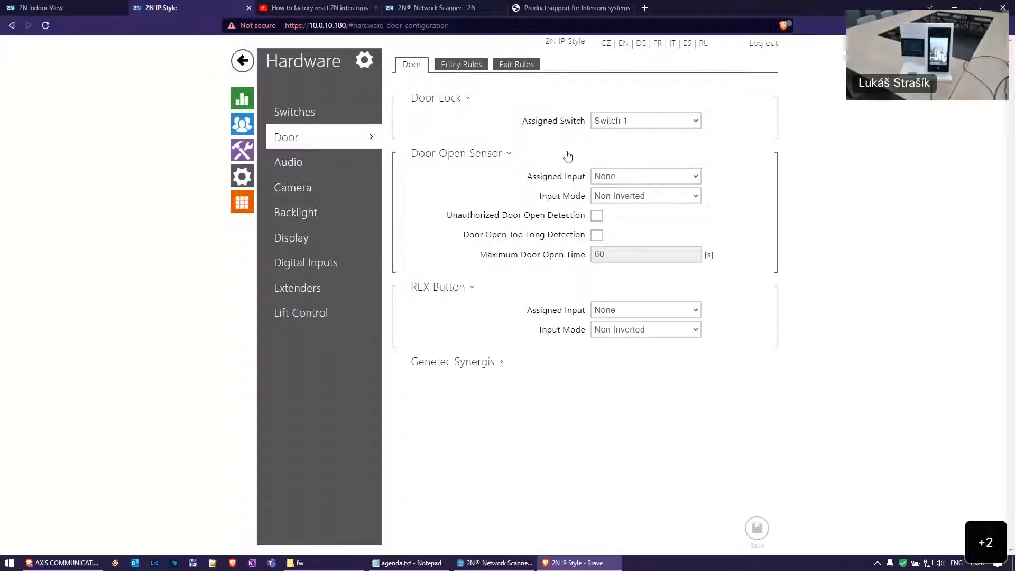
click(633, 123)
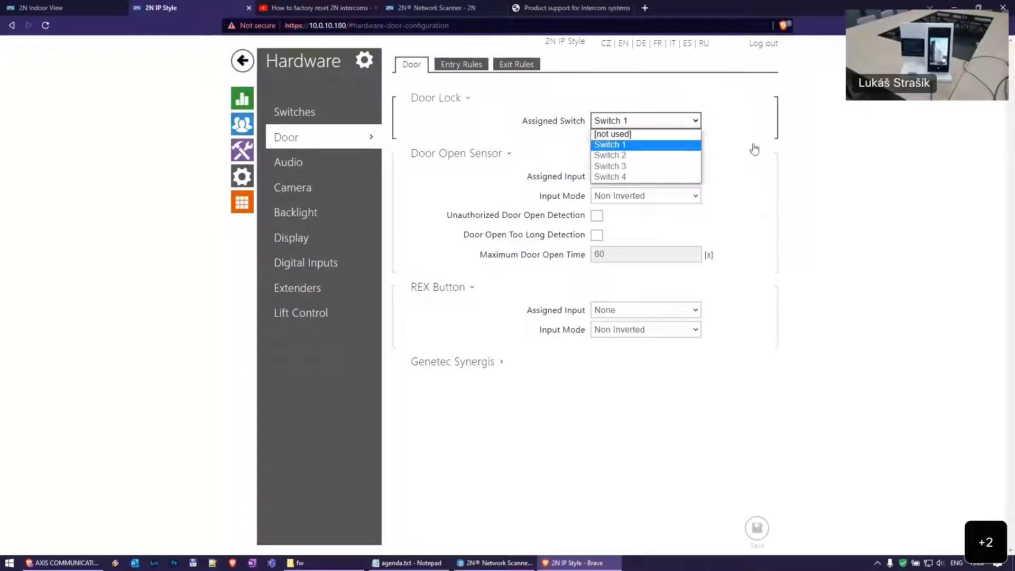
click(796, 132)
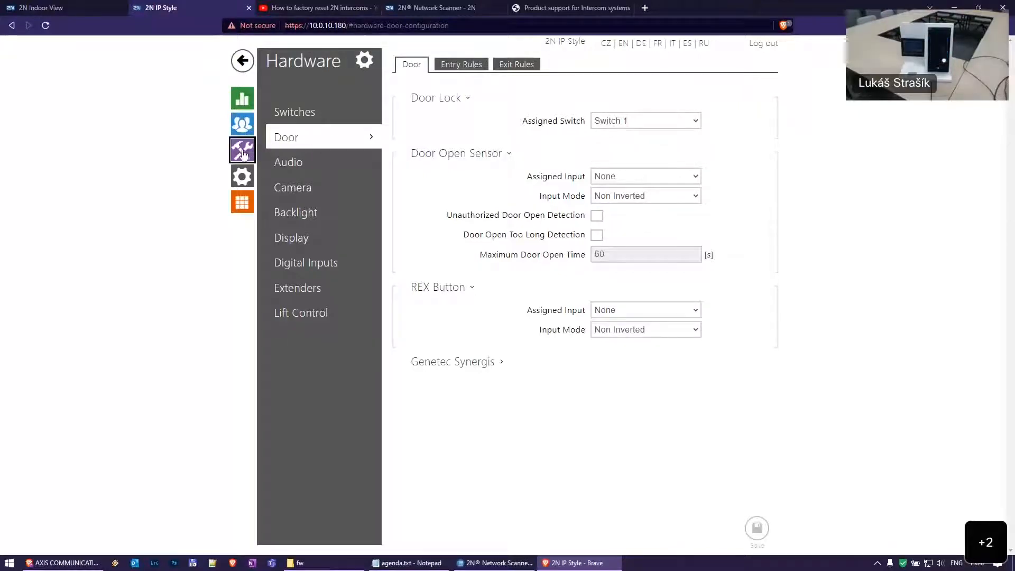
Open Hardware > Extenders and leave the card reader on Door Lock Switch
click(296, 288)
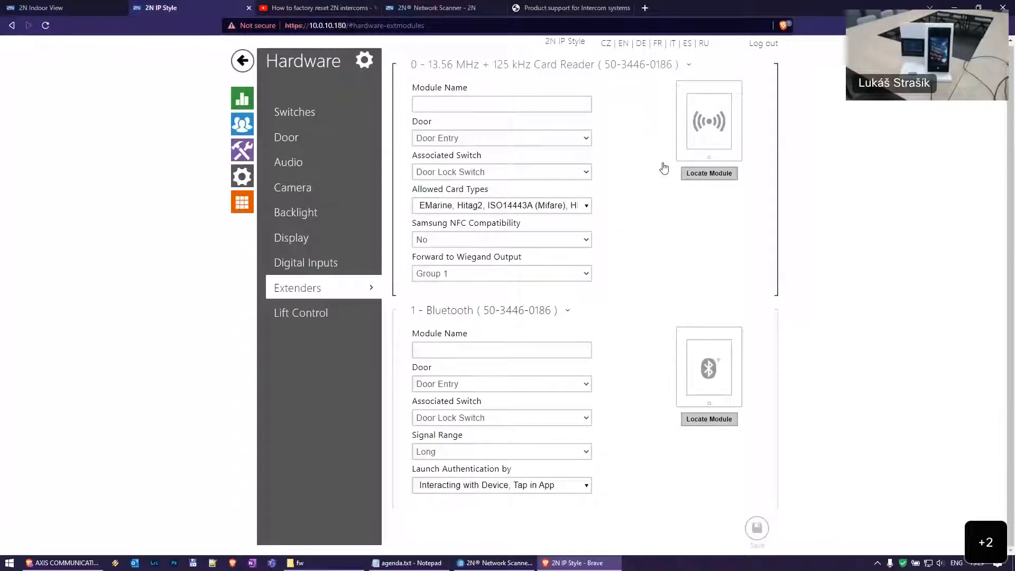
click(677, 123)
click(654, 125)
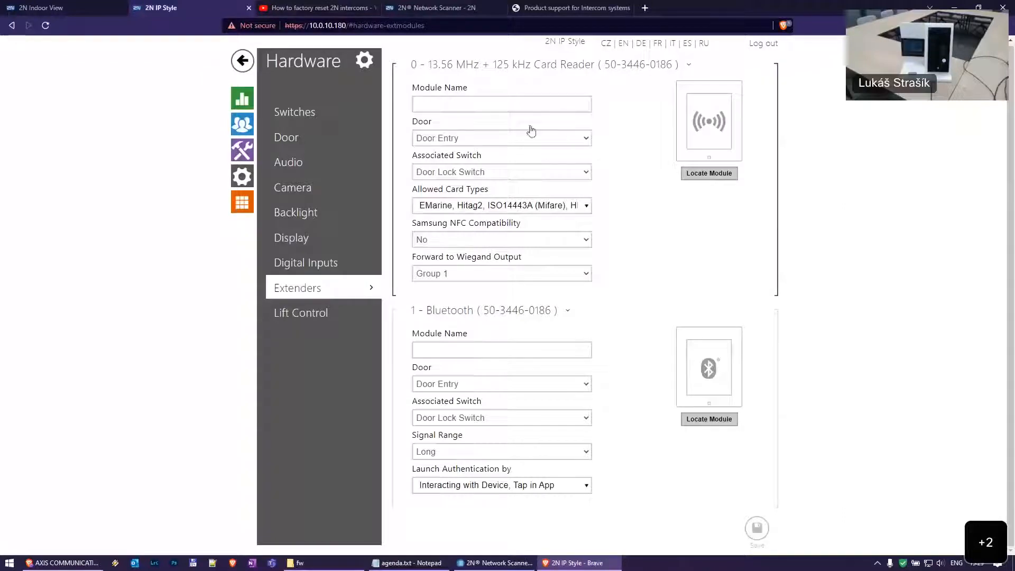
click(508, 174)
key(Down)
key(Down)
key(Down)
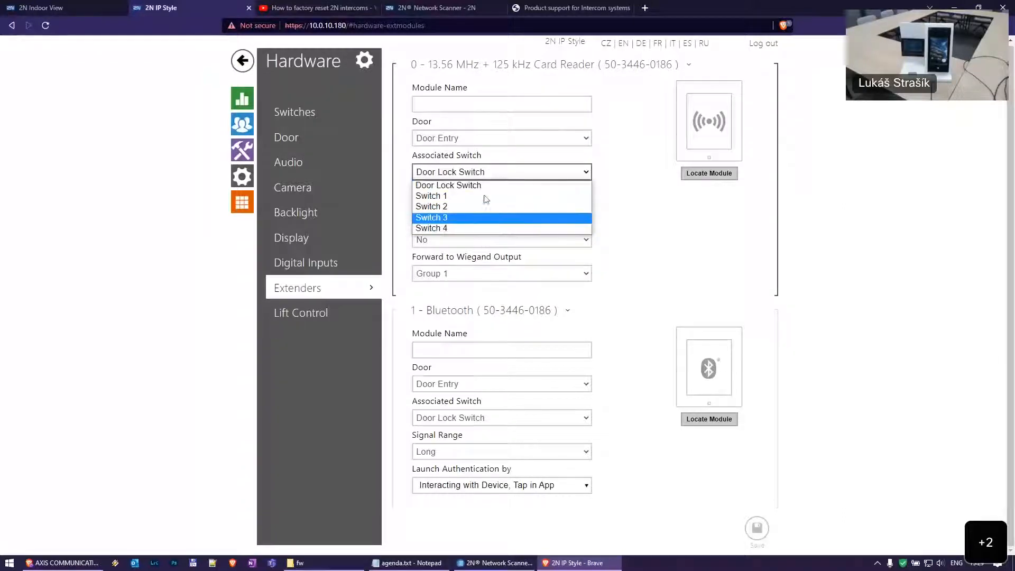
key(Up)
key(Up)
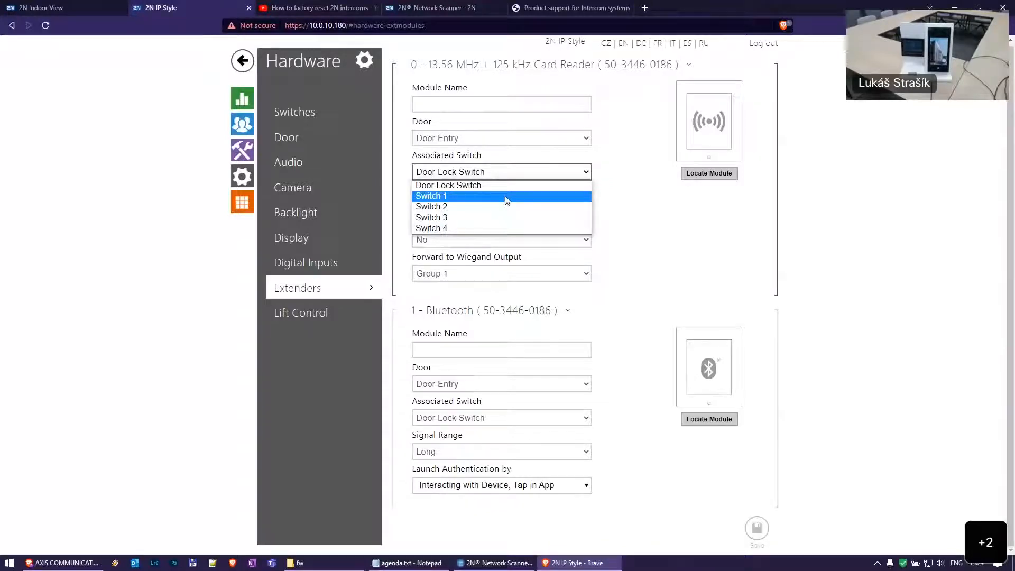
key(Down)
key(Down)
key(Down)
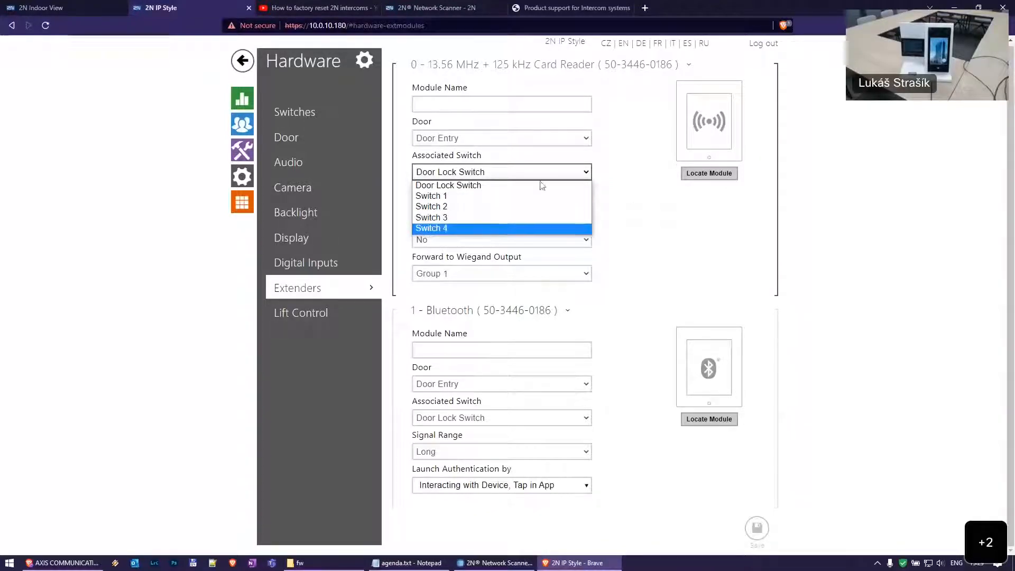
click(480, 186)
Keep the Bluetooth module on Door Entry with Door Lock Switch
click(315, 137)
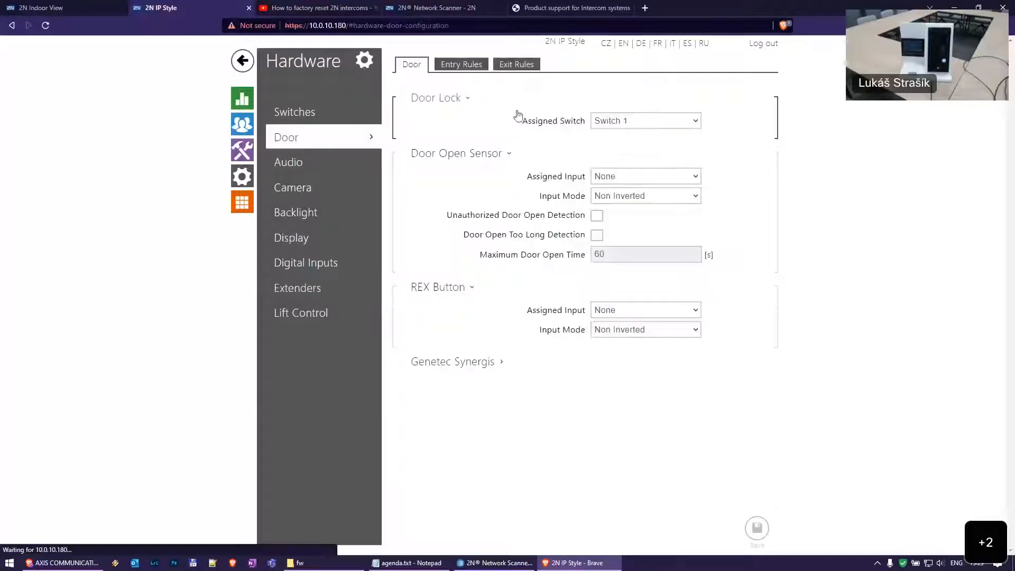
click(296, 288)
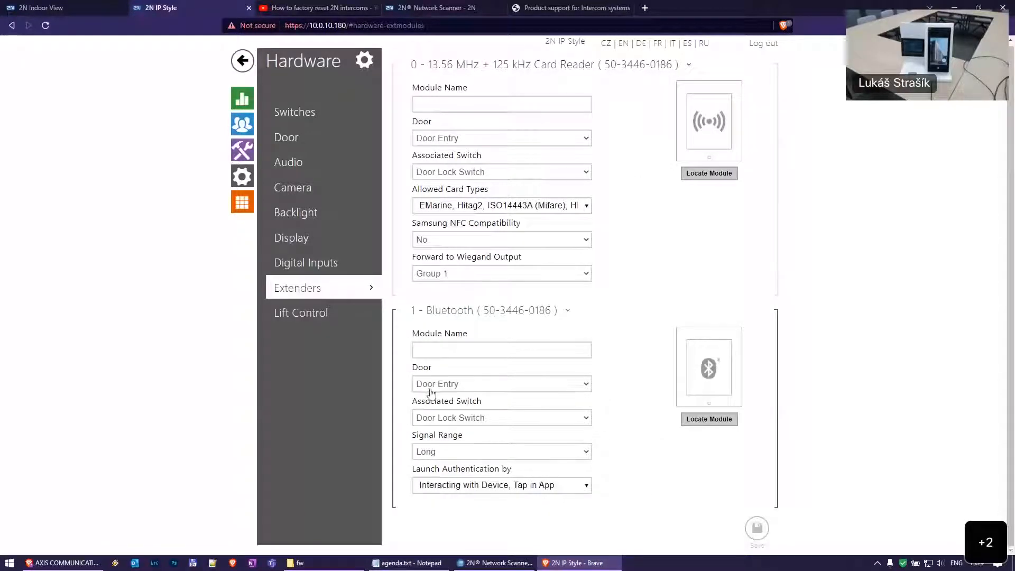
click(457, 385)
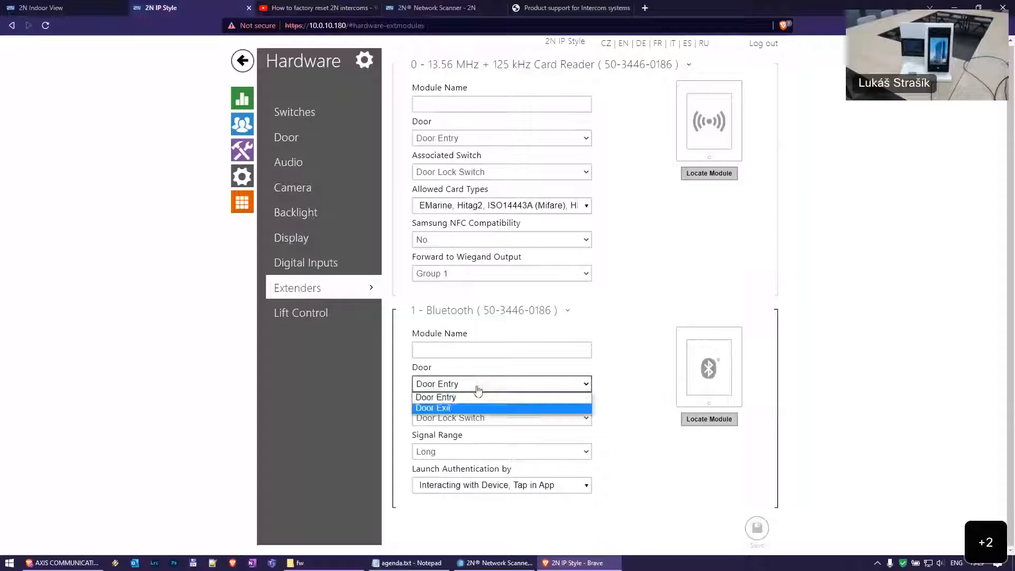
click(482, 438)
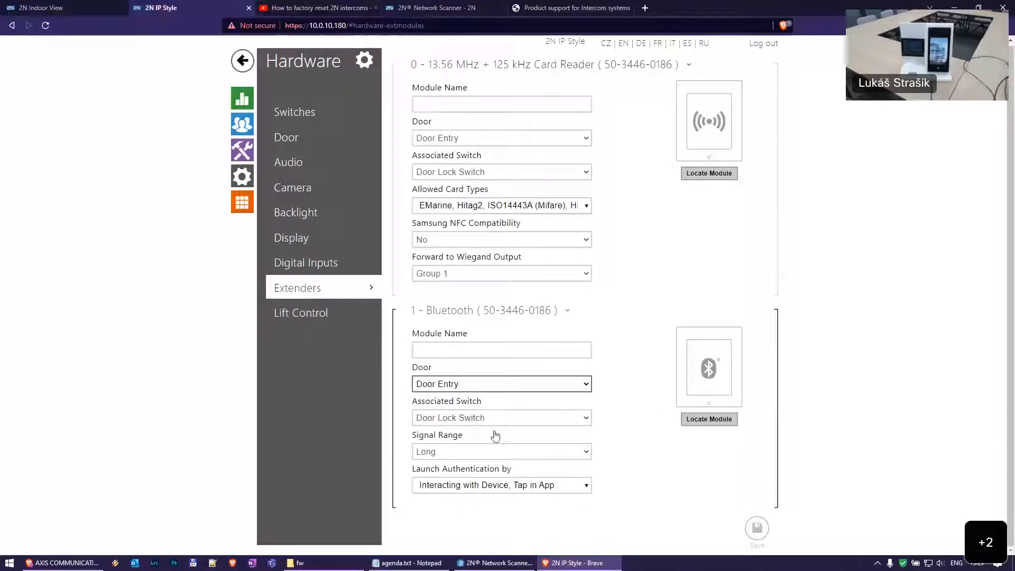
click(493, 419)
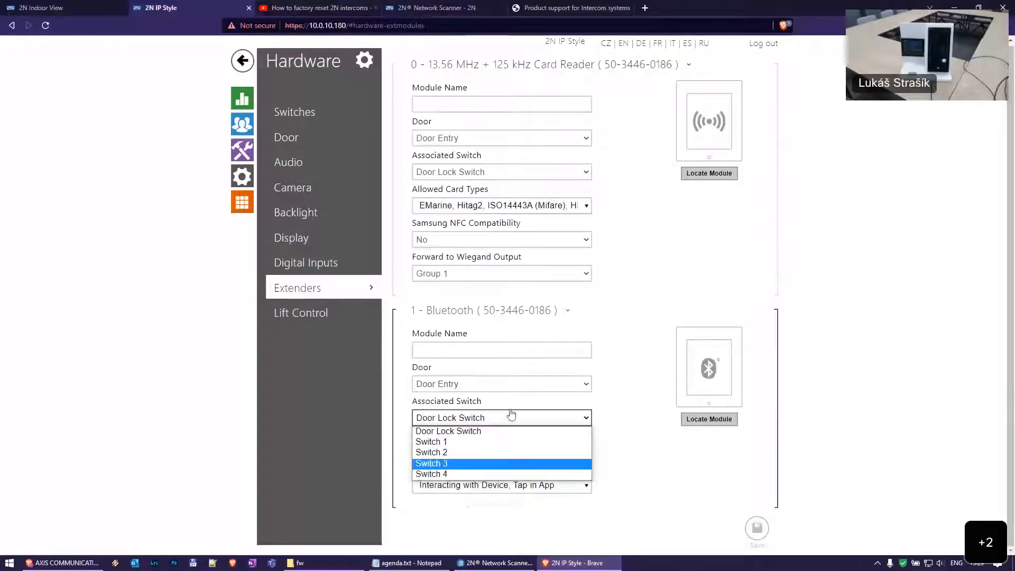
click(484, 419)
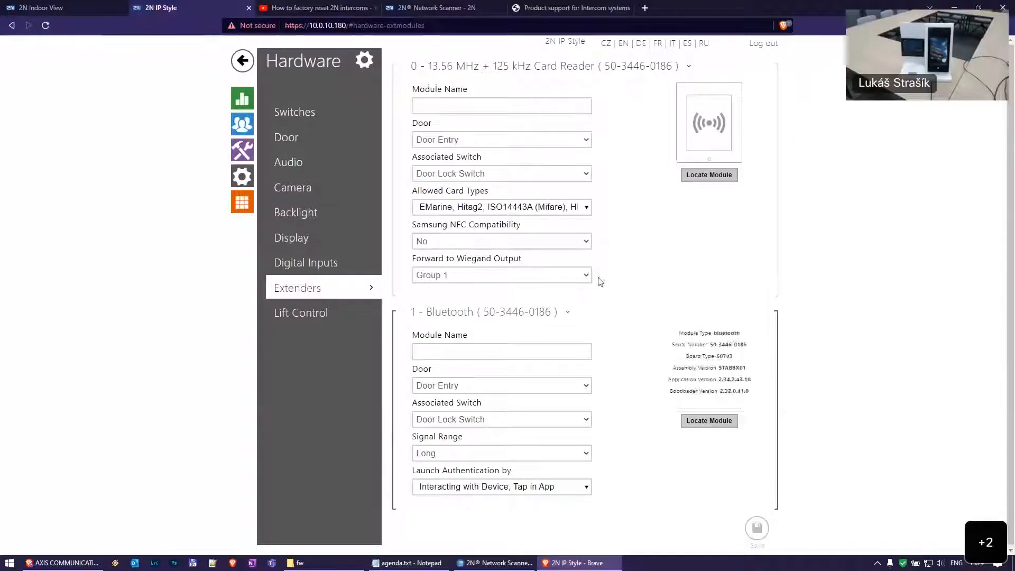
Leave the Door Open Sensor input as None and its mode Non Inverted
click(338, 138)
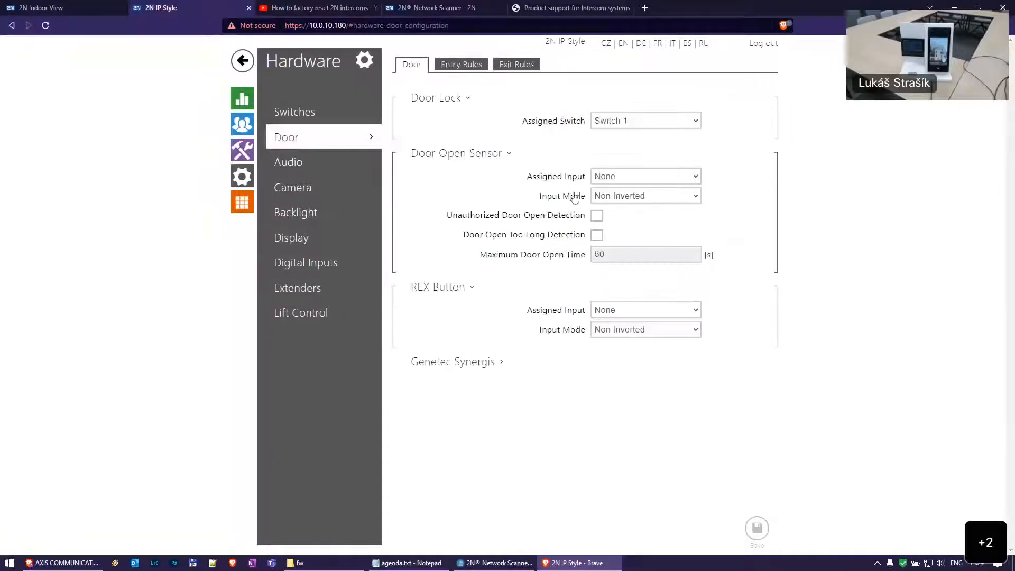
click(650, 177)
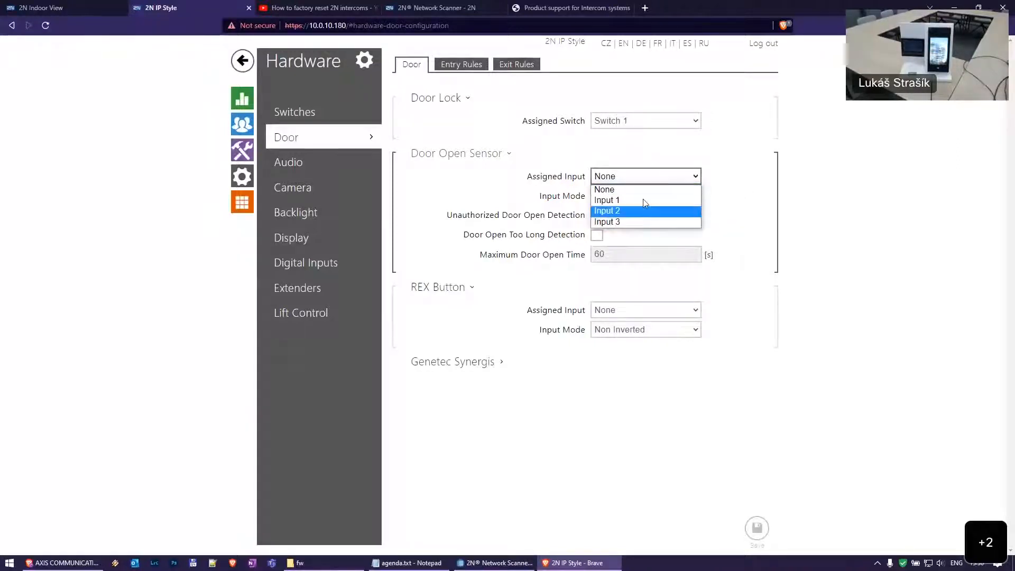
click(797, 183)
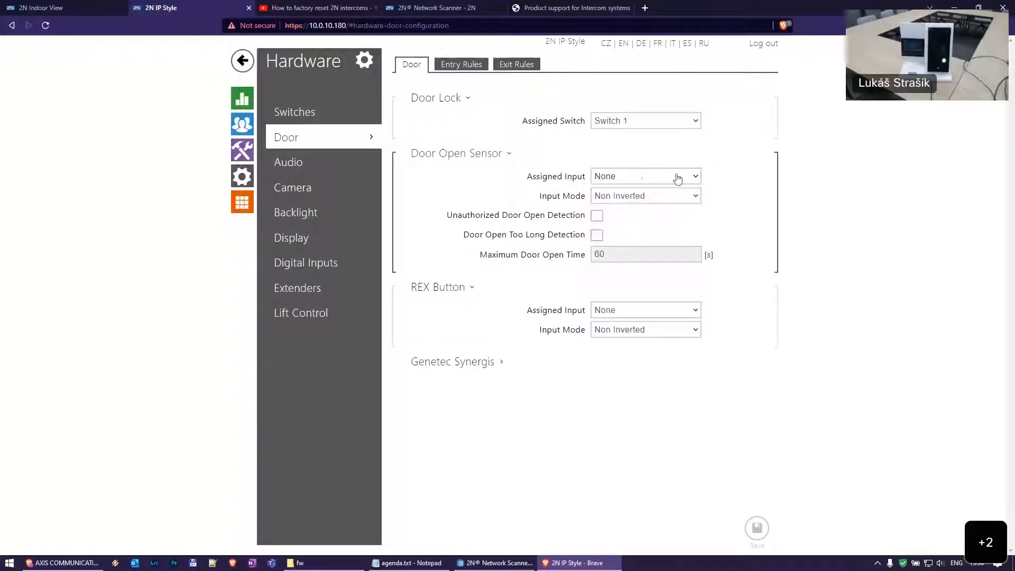
click(643, 176)
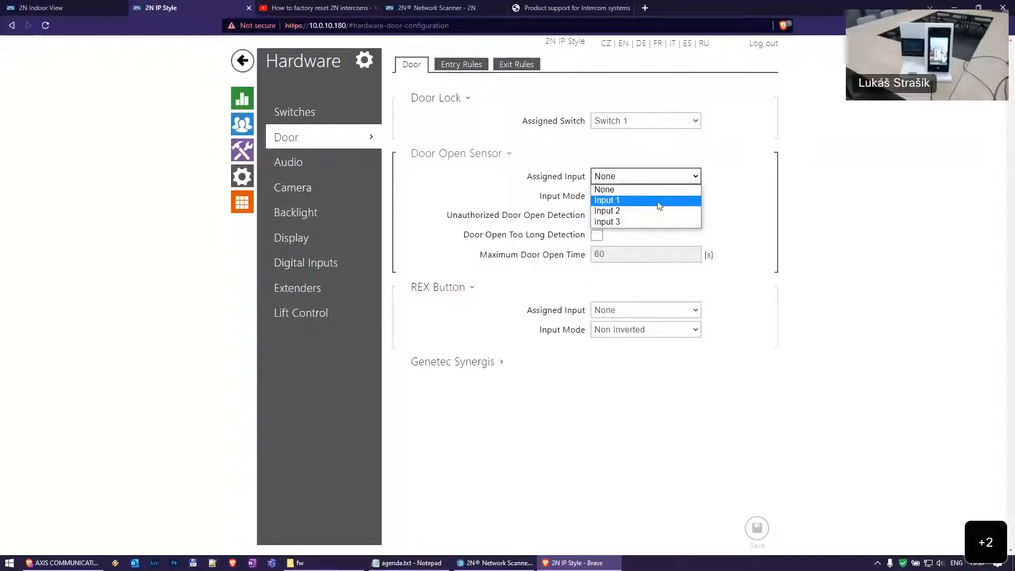
click(790, 187)
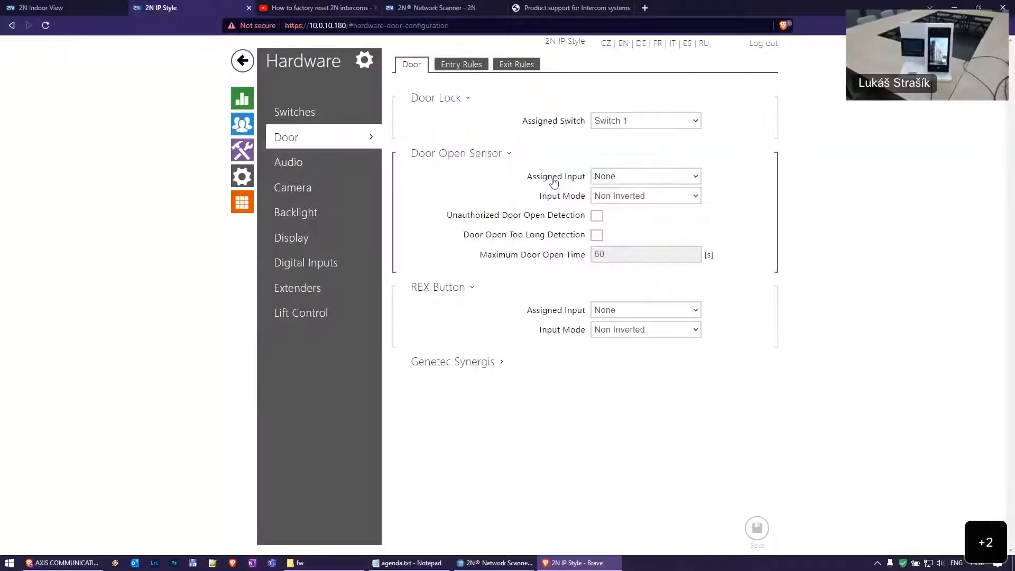
click(644, 198)
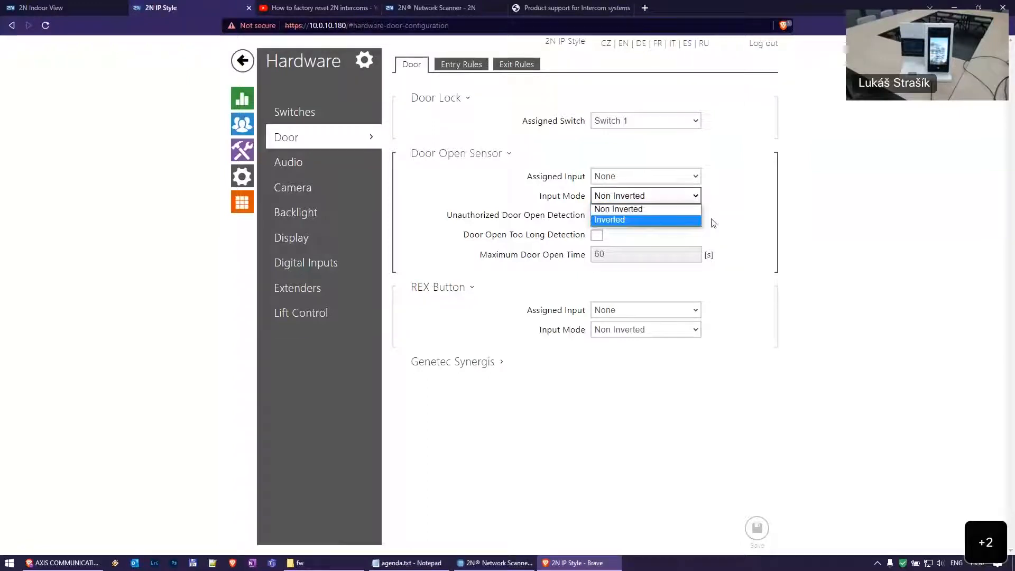
click(780, 217)
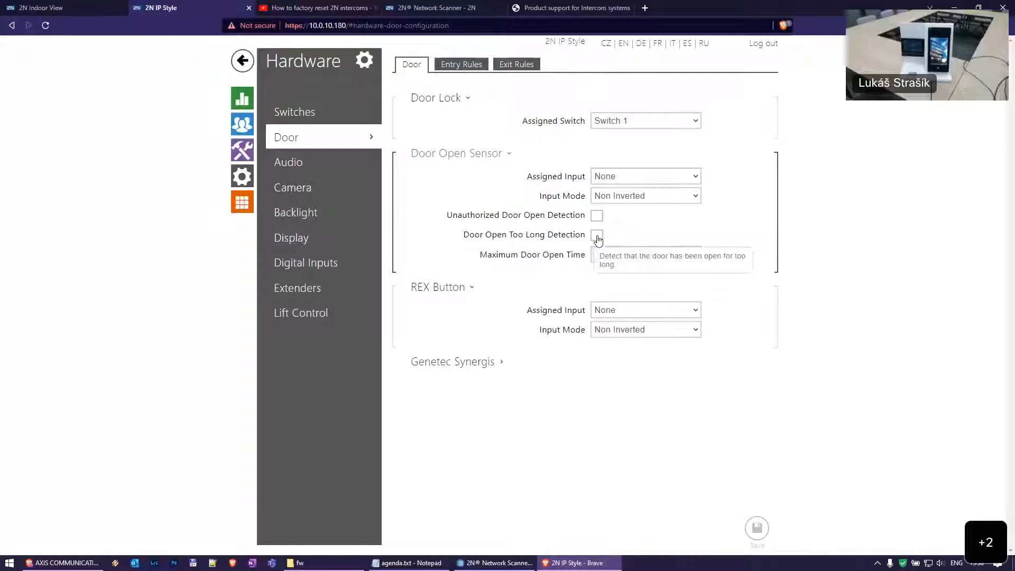
View the Status > Events log, then go back to Hardware > Door
click(242, 97)
click(312, 212)
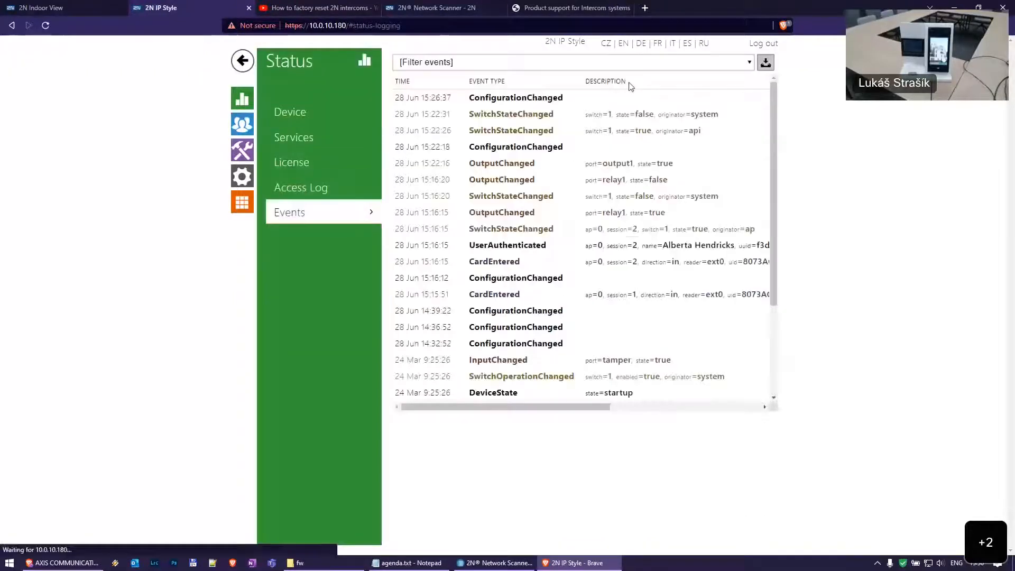
click(242, 176)
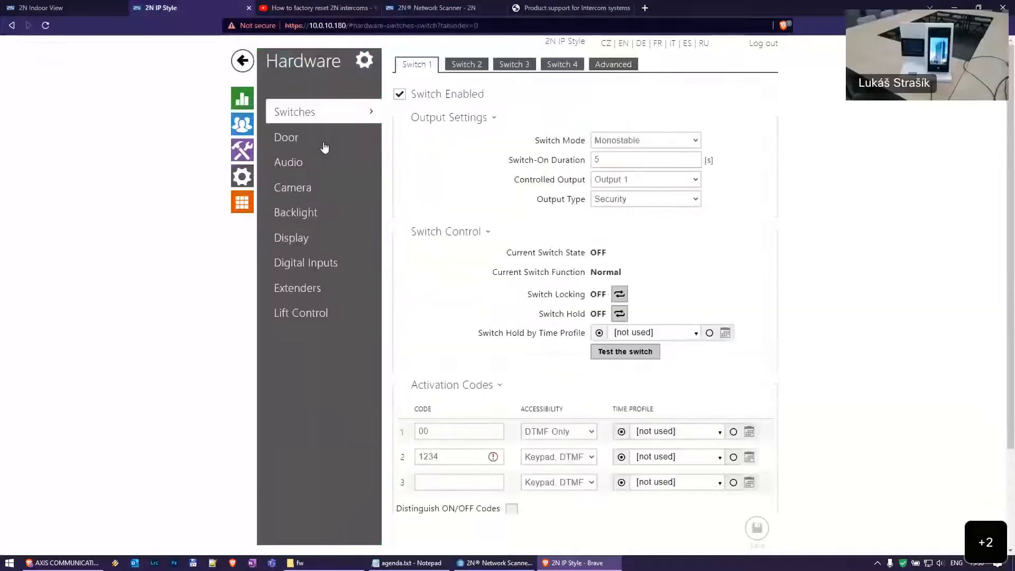
click(323, 141)
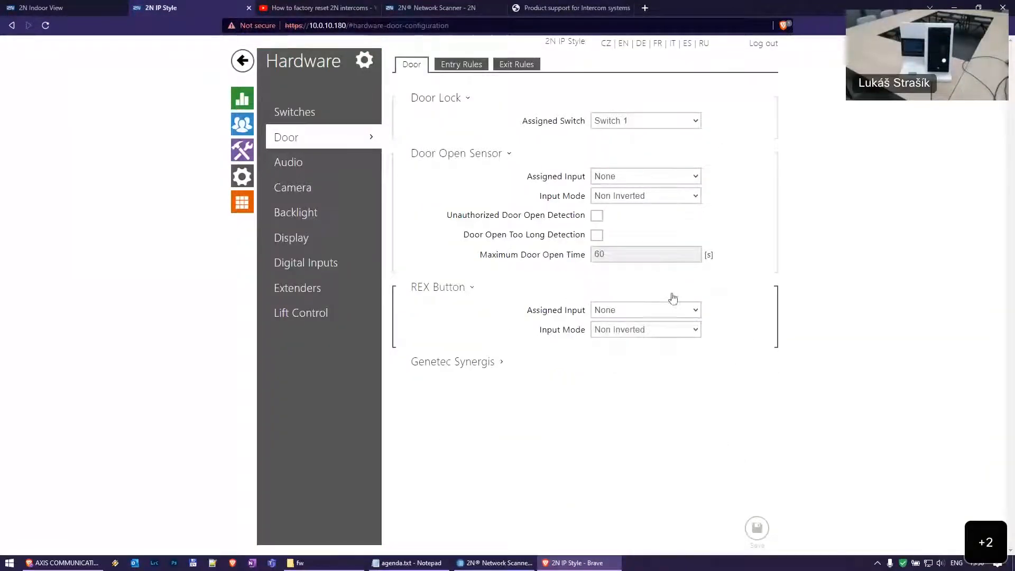
click(656, 318)
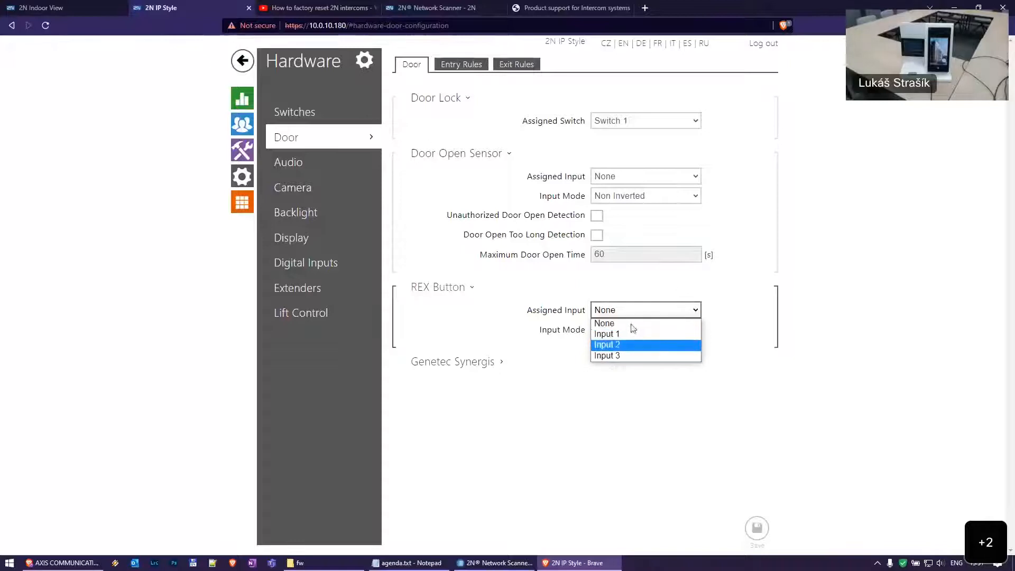
click(795, 323)
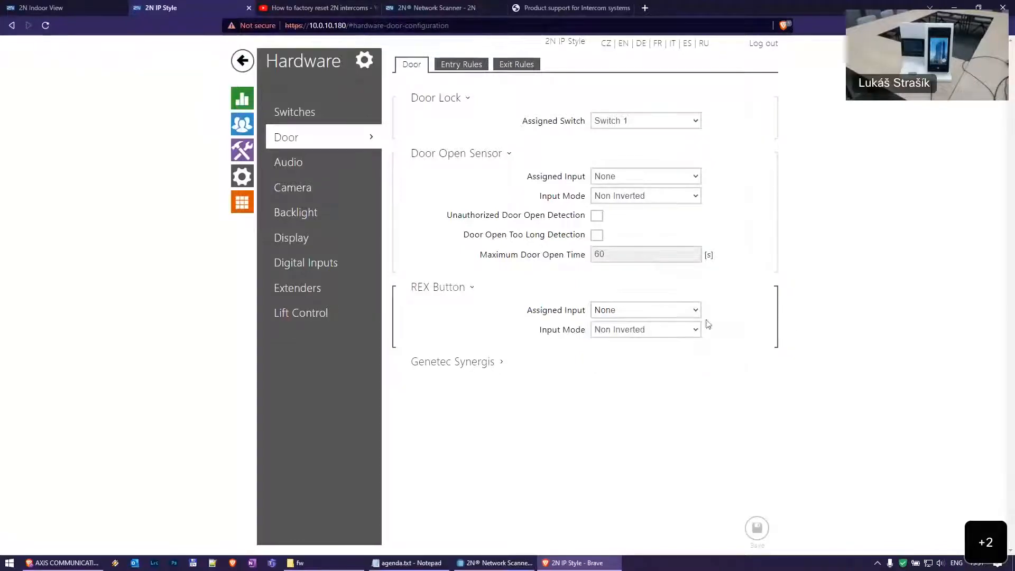
click(642, 330)
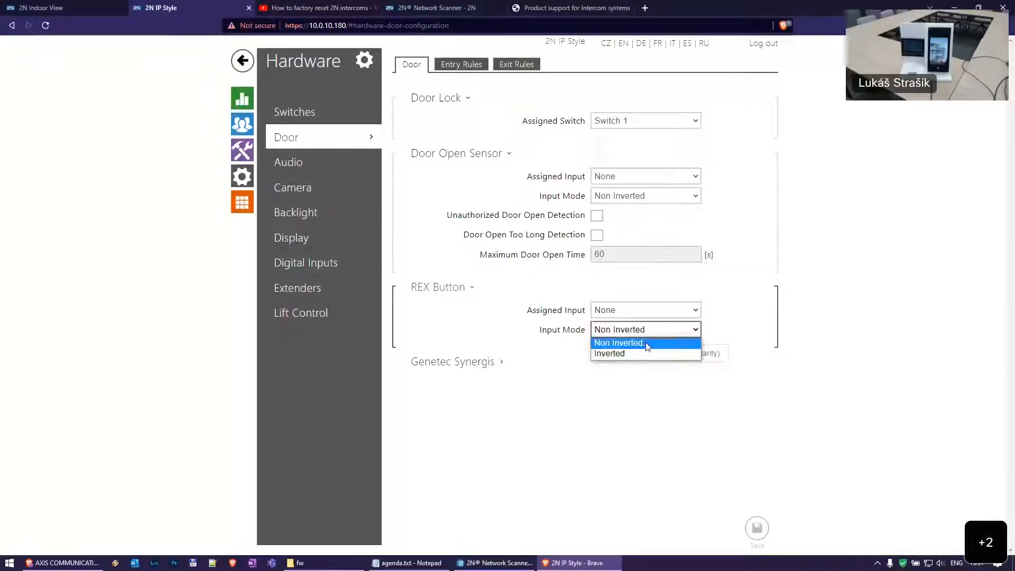
click(793, 330)
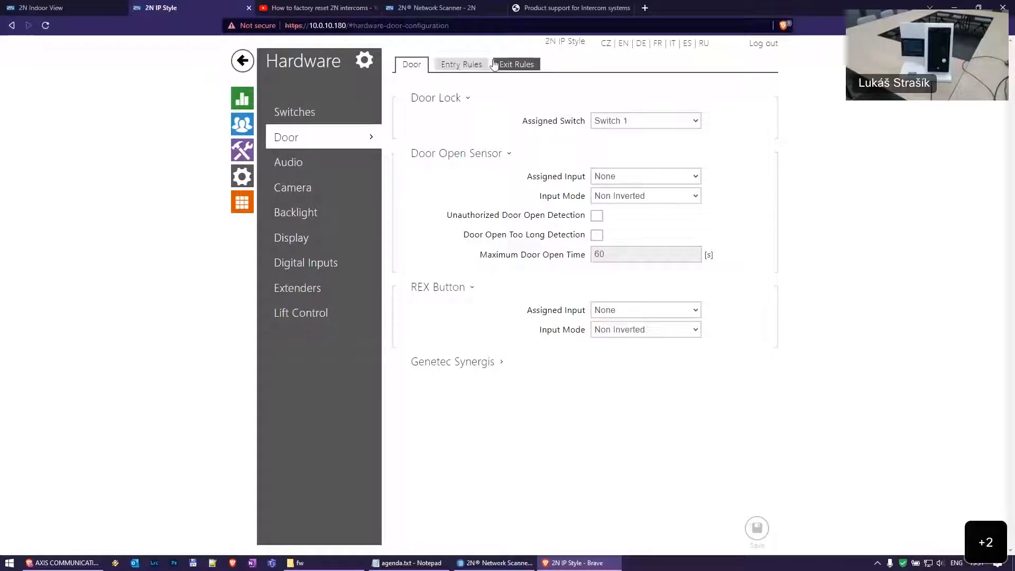
Set the 'in other cases' rule to Card, revert to Any Type Accepted, and save
click(456, 67)
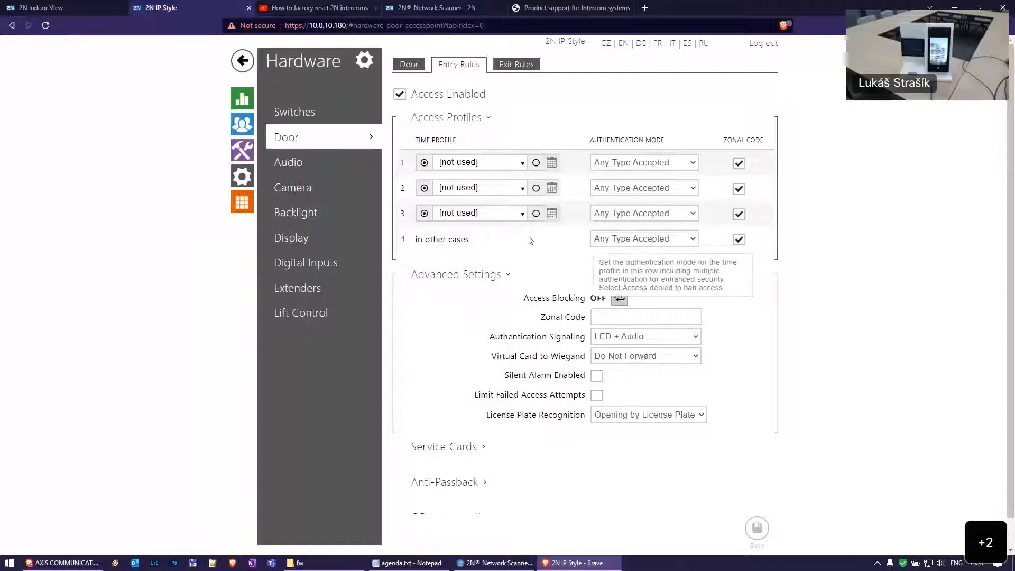
drag(415, 243, 476, 249)
click(448, 244)
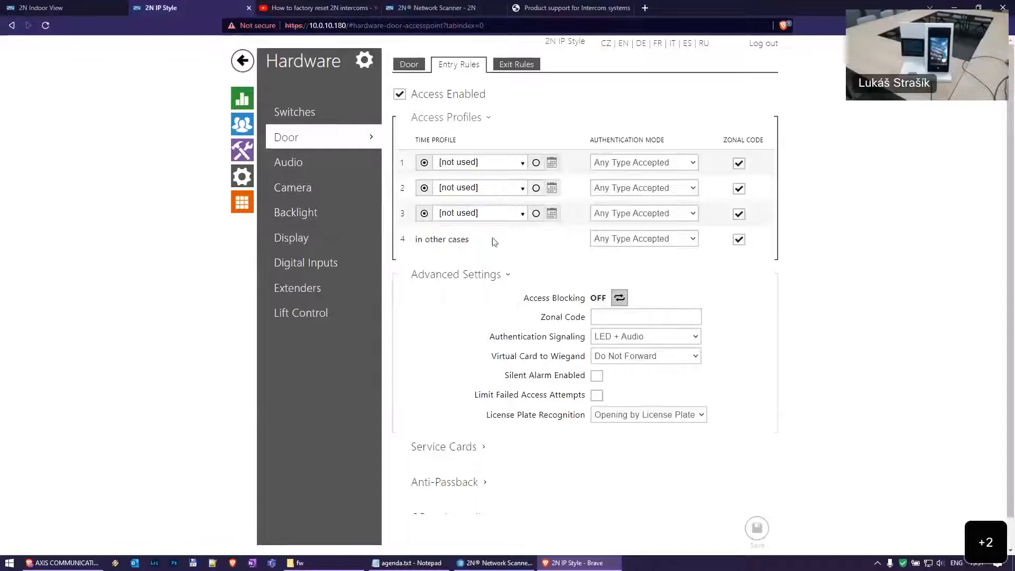
click(641, 238)
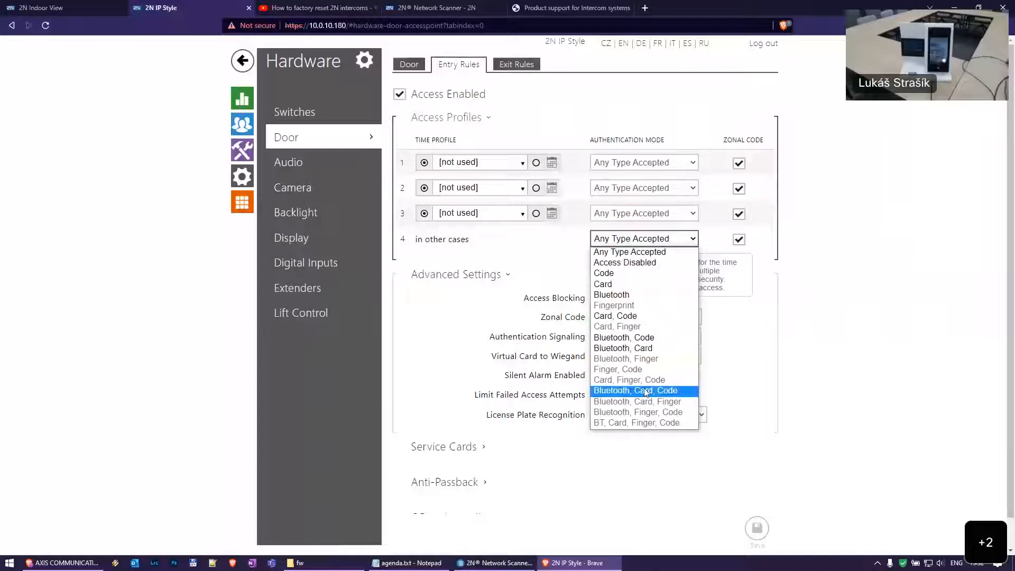
click(816, 306)
click(643, 247)
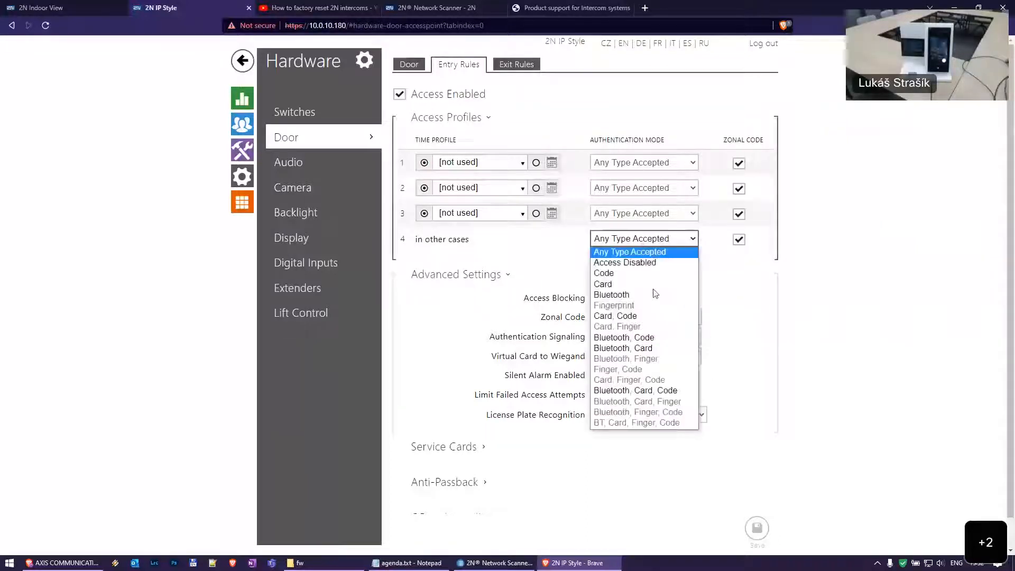
click(634, 284)
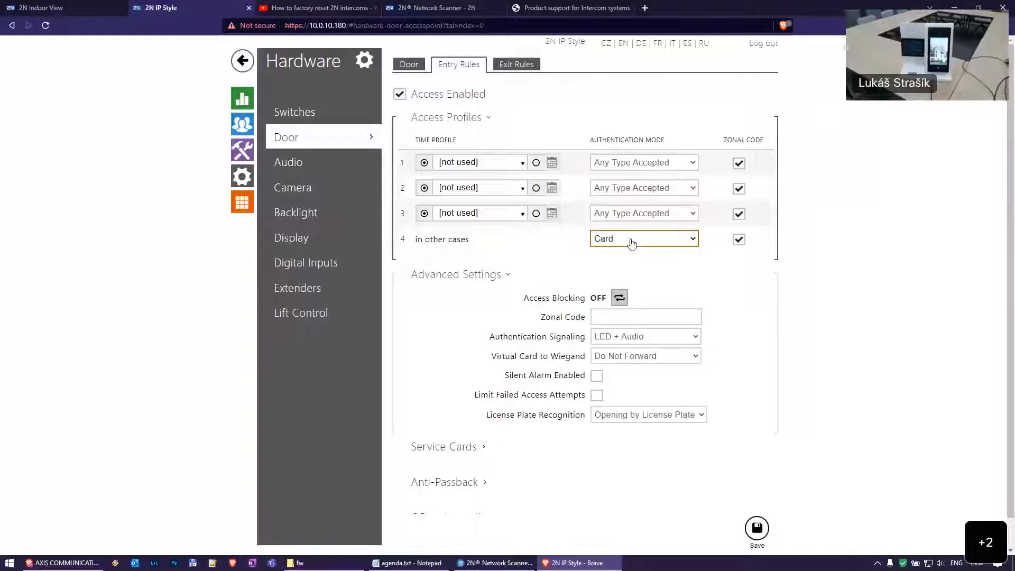
click(650, 241)
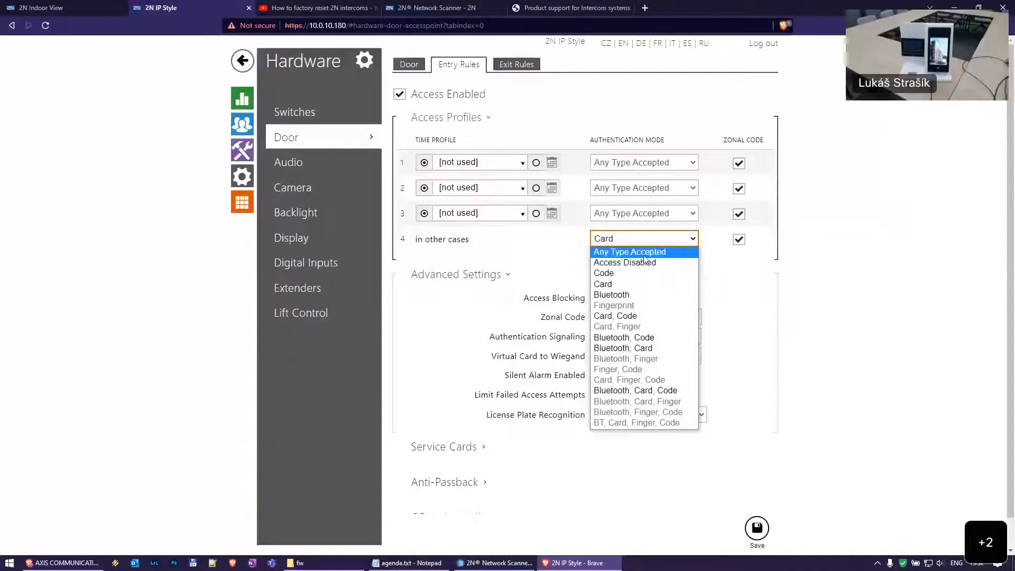
click(642, 254)
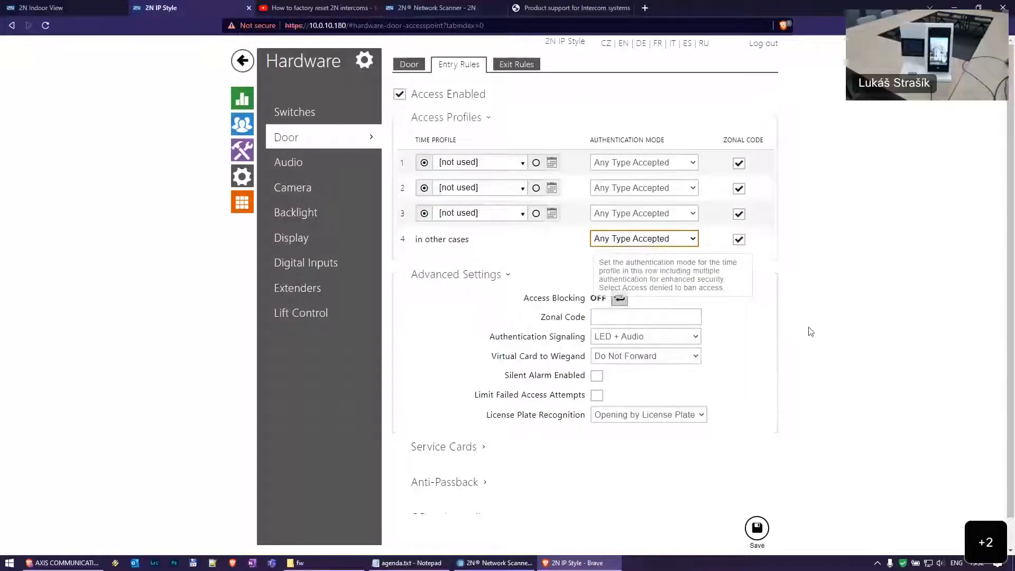
click(756, 529)
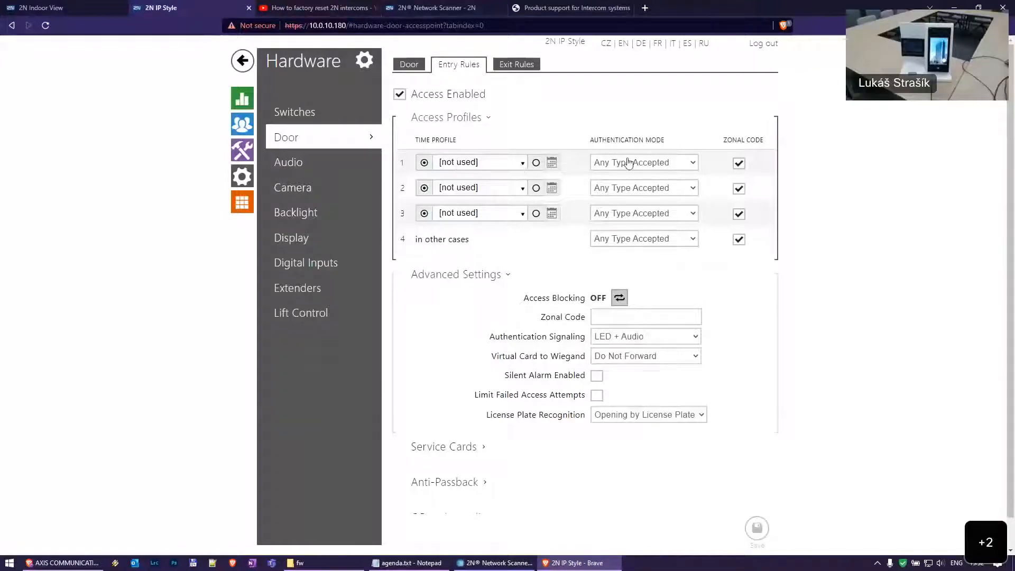
Review profile 1's time profile choices without changing them
click(485, 164)
click(807, 163)
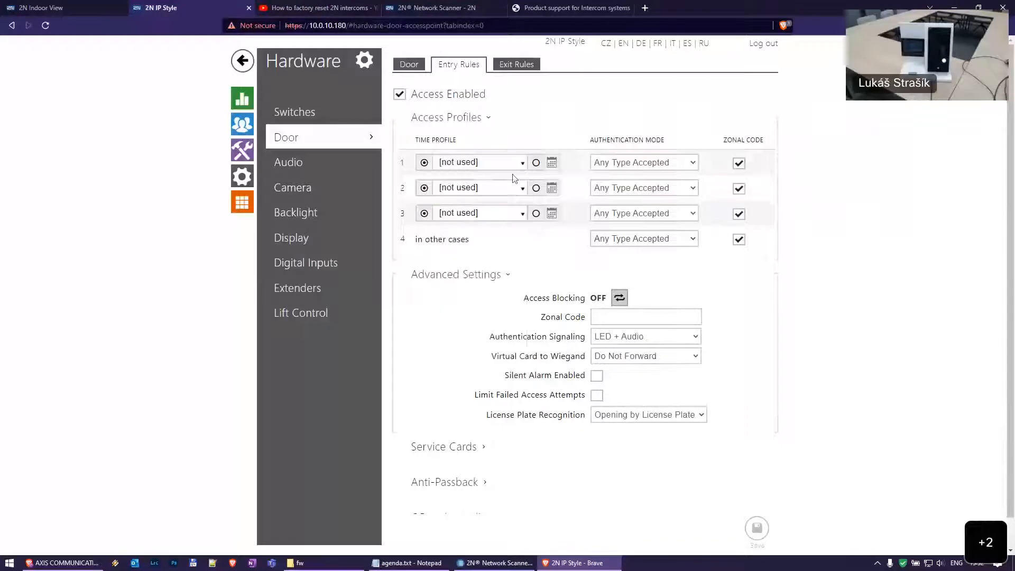
scroll(688, 259, down, 1)
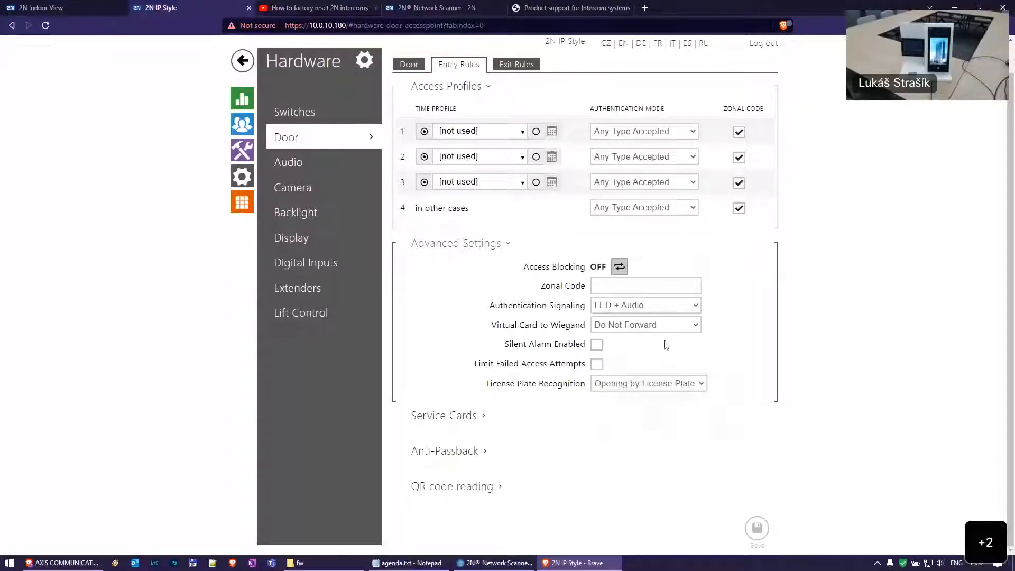
mouse_move(598, 350)
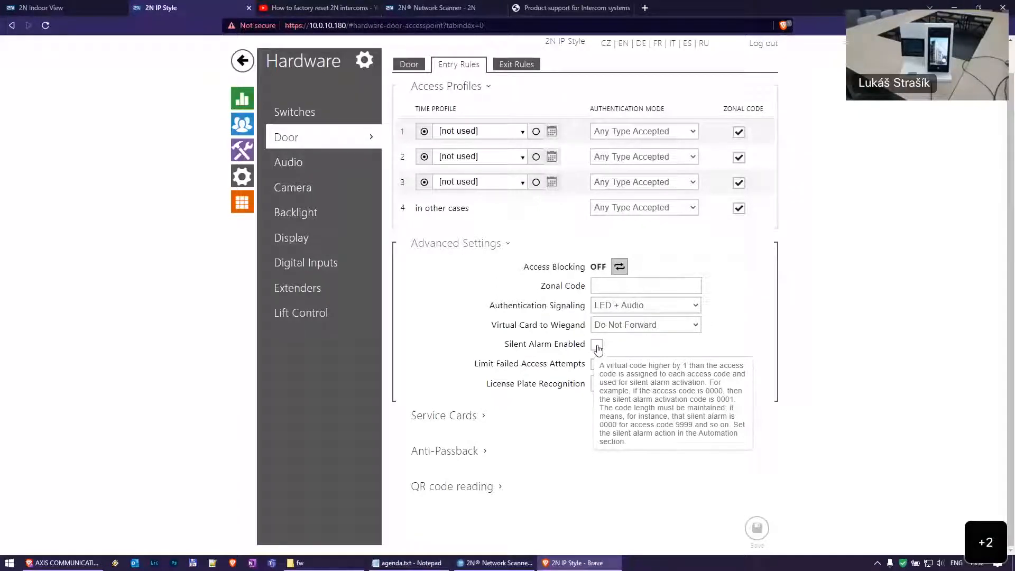
click(319, 110)
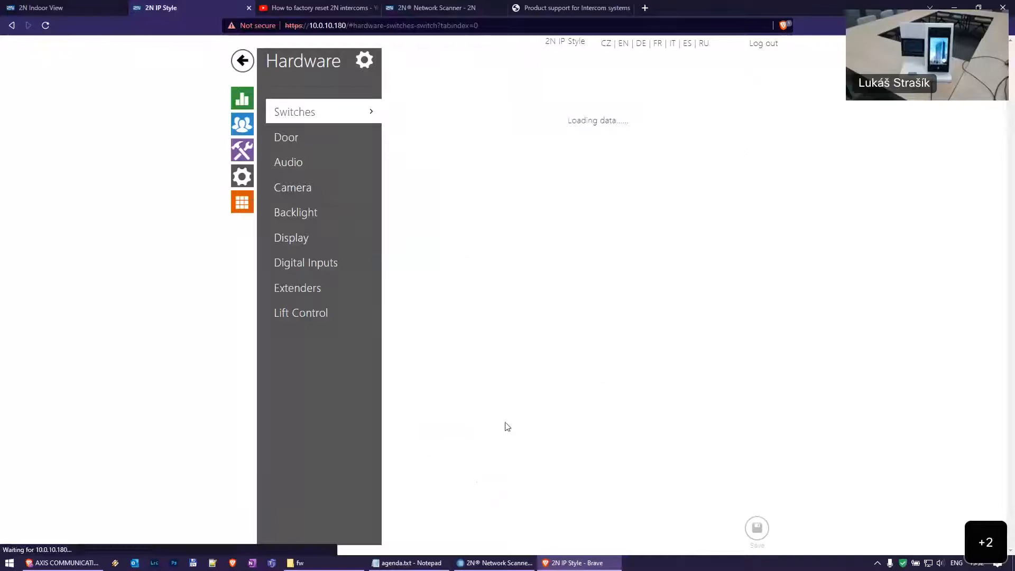
click(482, 460)
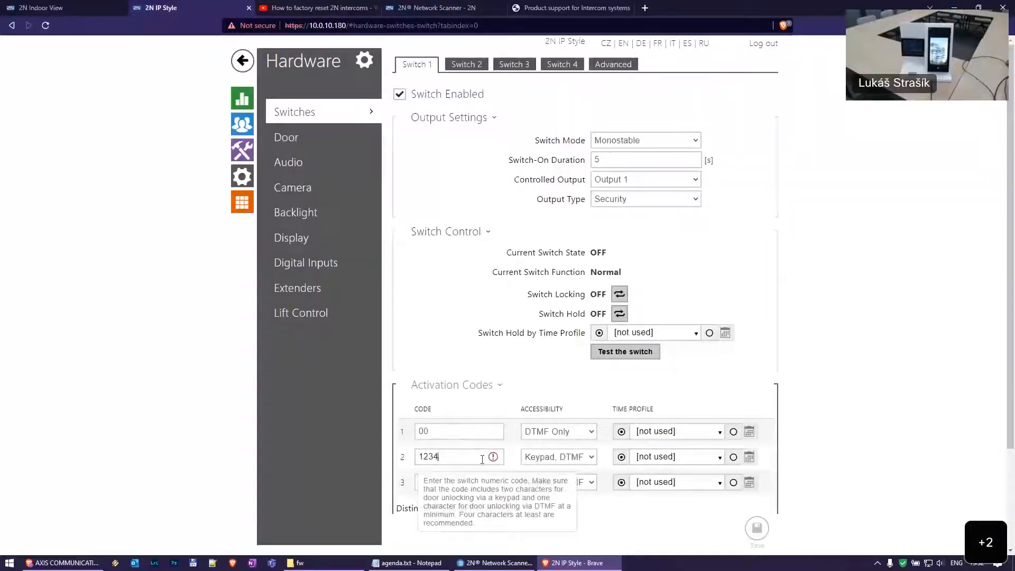
scroll(476, 402, down, 2)
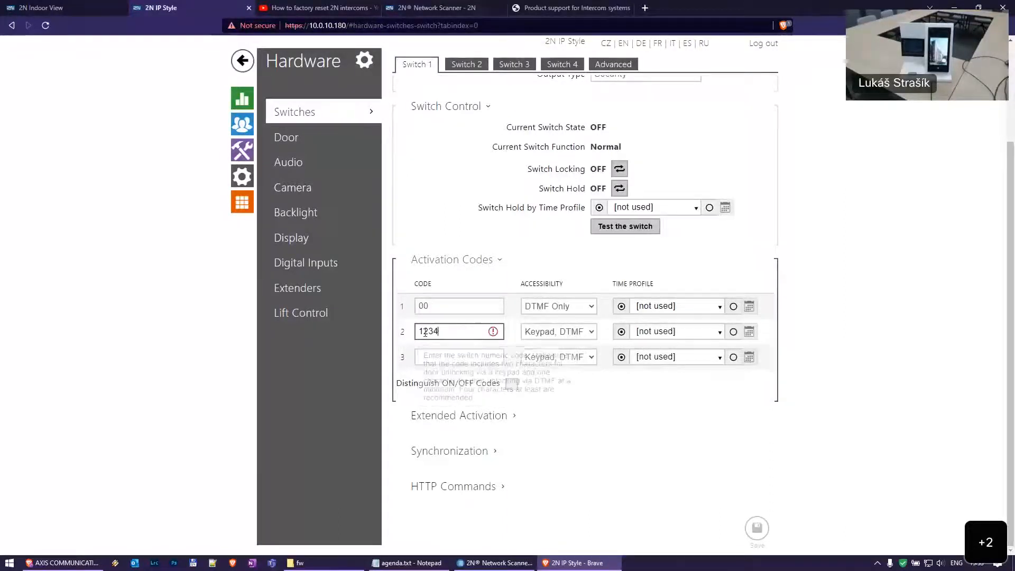
drag(421, 331, 459, 332)
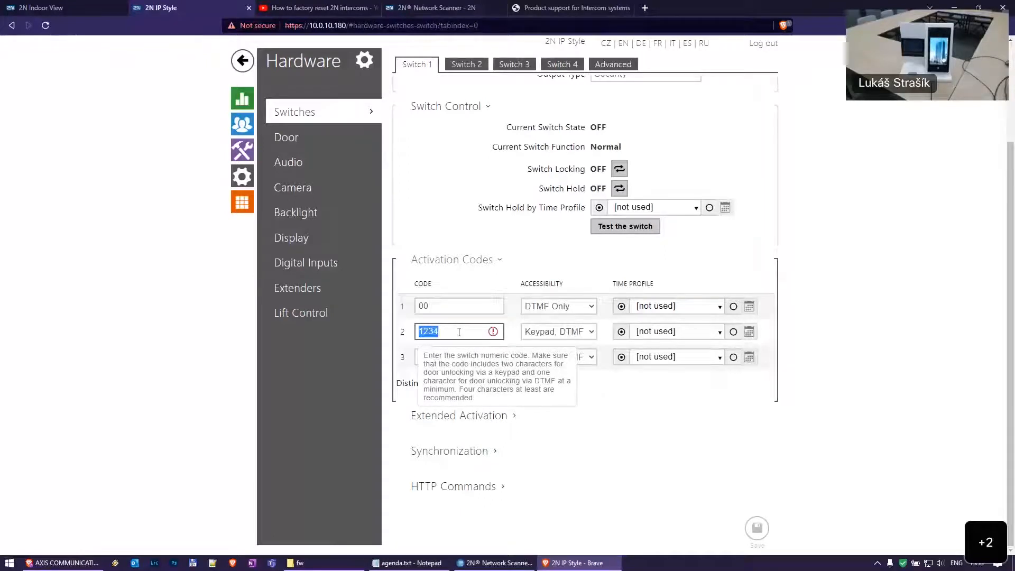
click(464, 331)
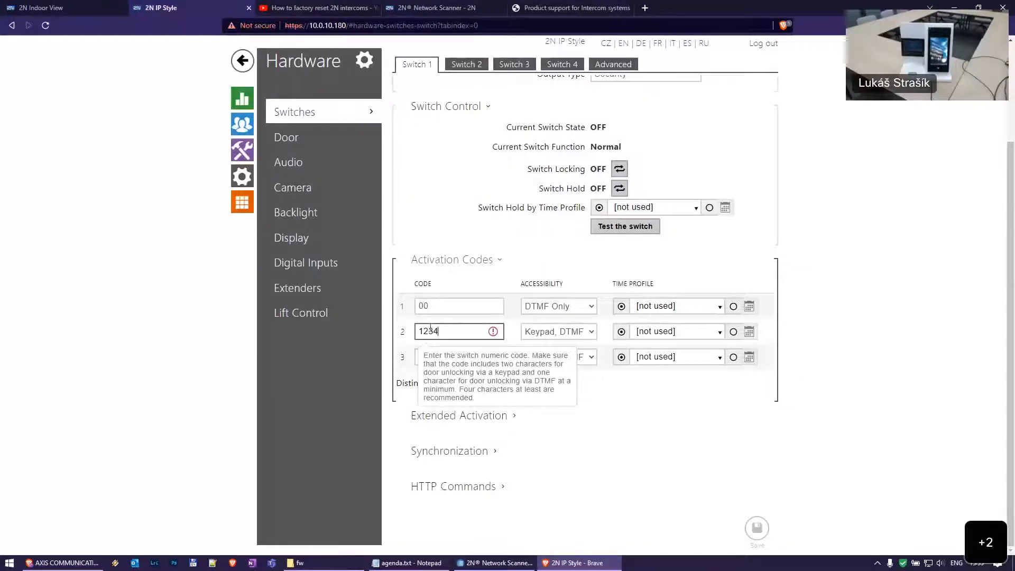
click(340, 139)
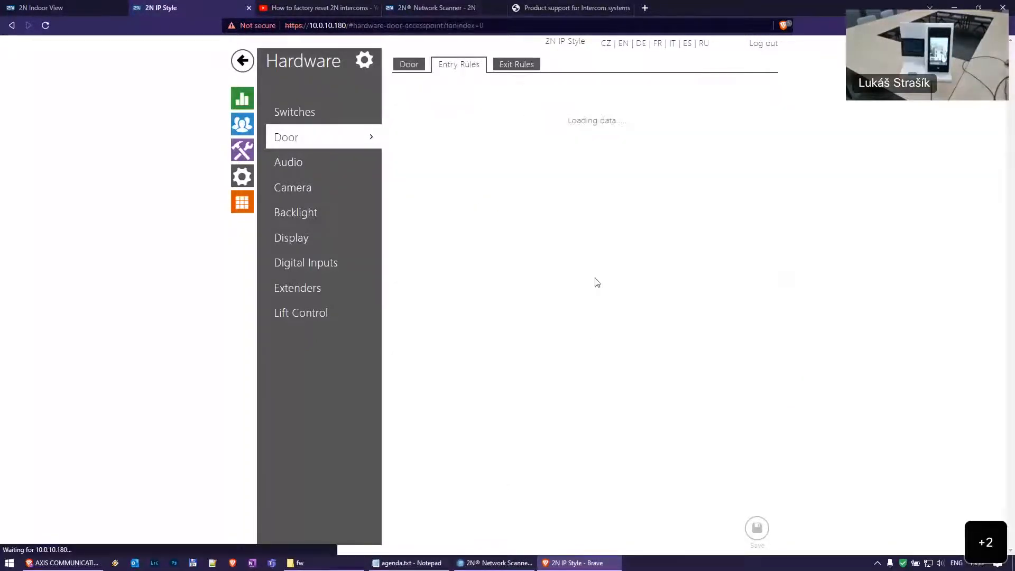
Tick Silent Alarm Enabled for the door
scroll(642, 373, down, 1)
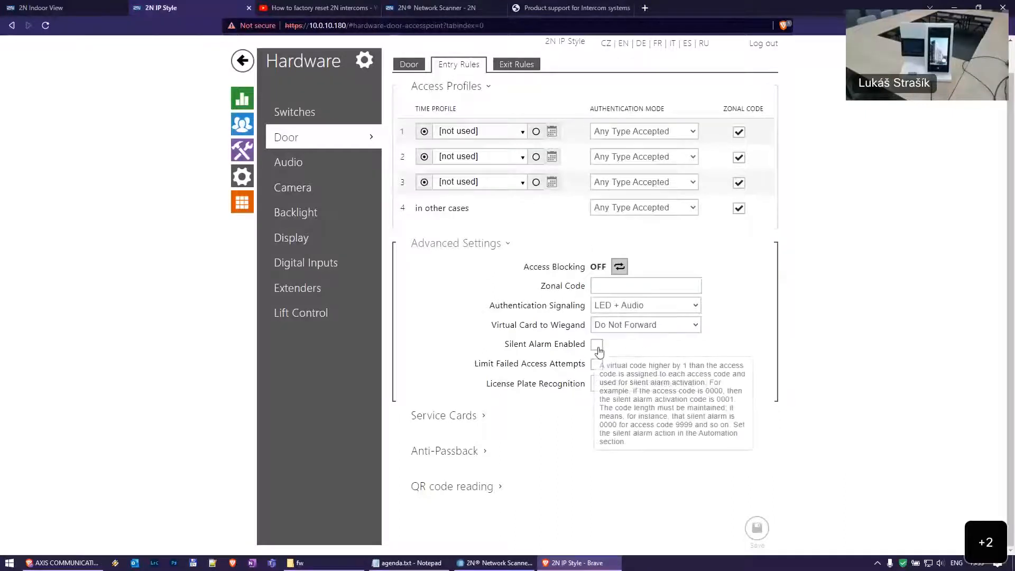
click(596, 347)
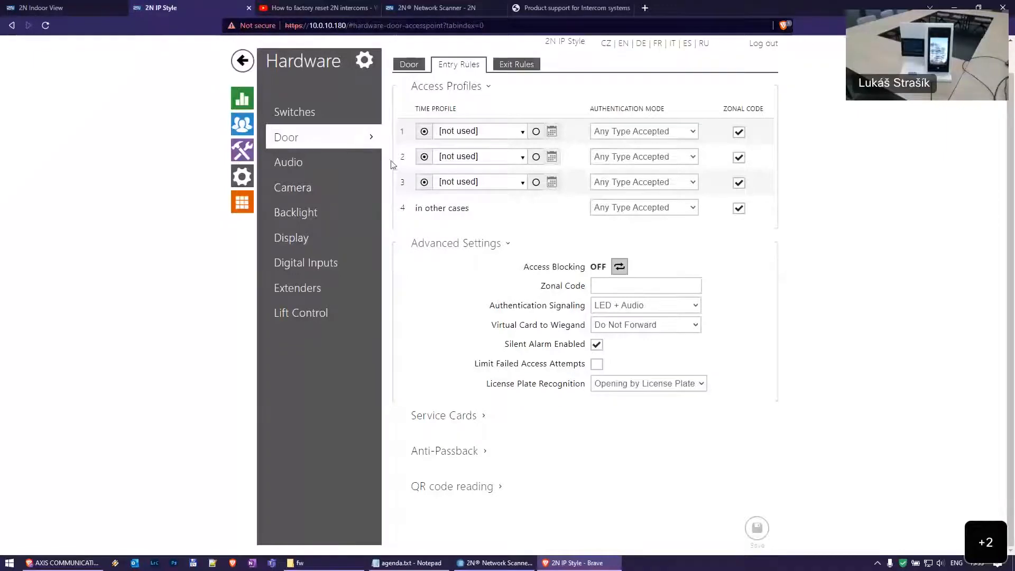
mouse_move(597, 347)
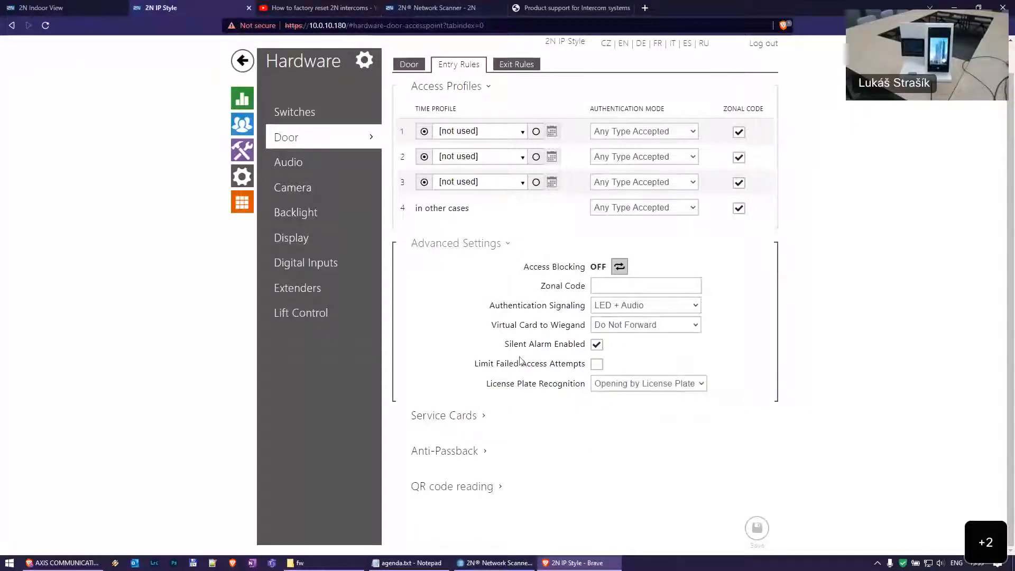
mouse_move(597, 372)
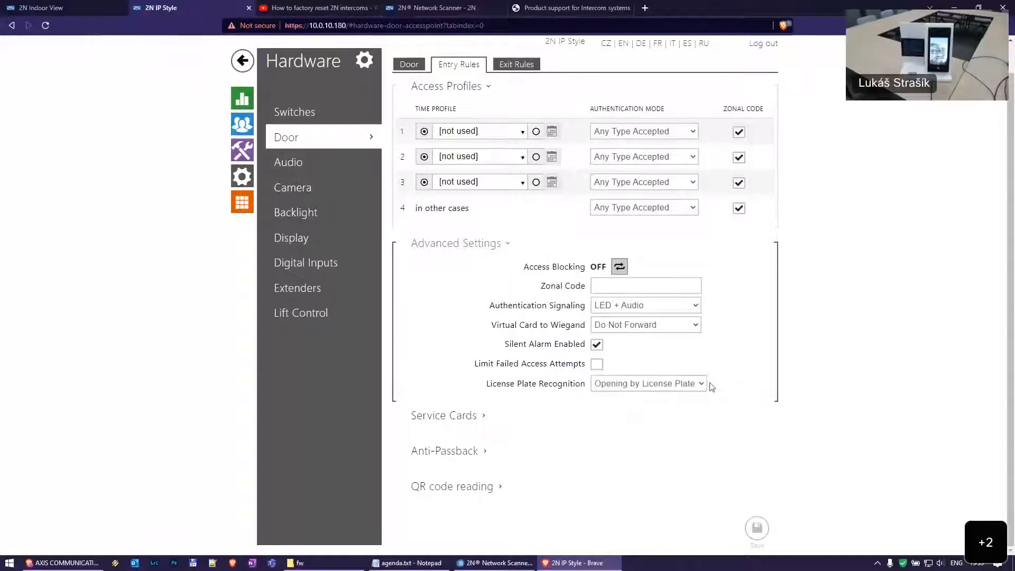
Toggle License Plate Recognition to Disabled and back to Opening by License Plate
click(681, 387)
click(653, 398)
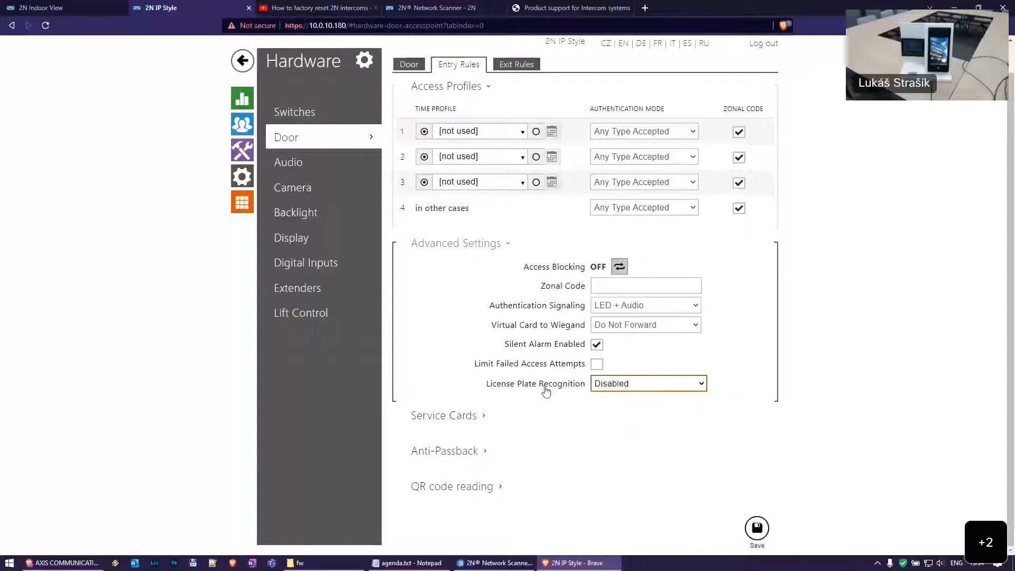
click(646, 386)
click(638, 408)
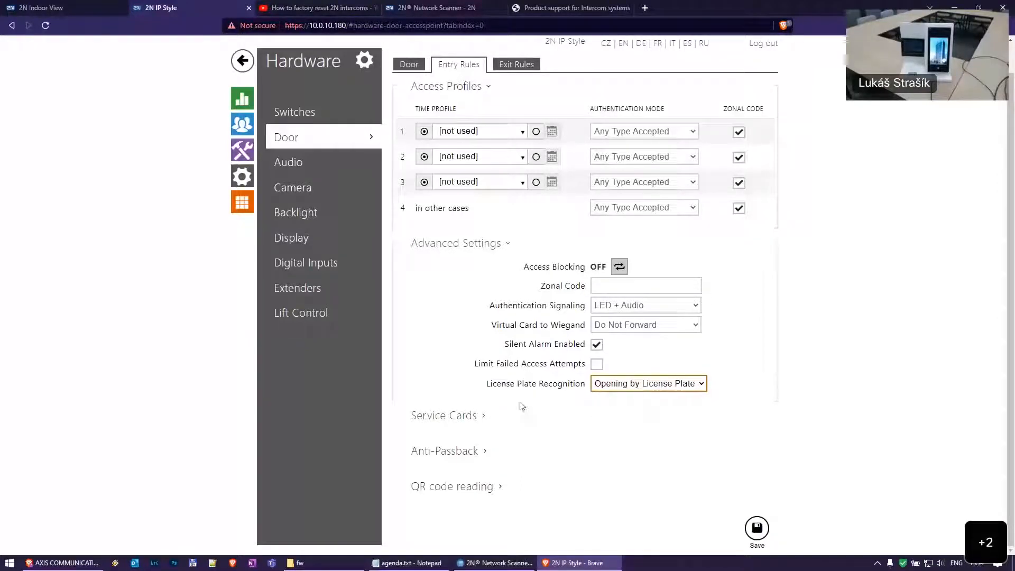
Expand Service Cards and check the Plus and Minus Card ID fields, leaving them empty
click(491, 416)
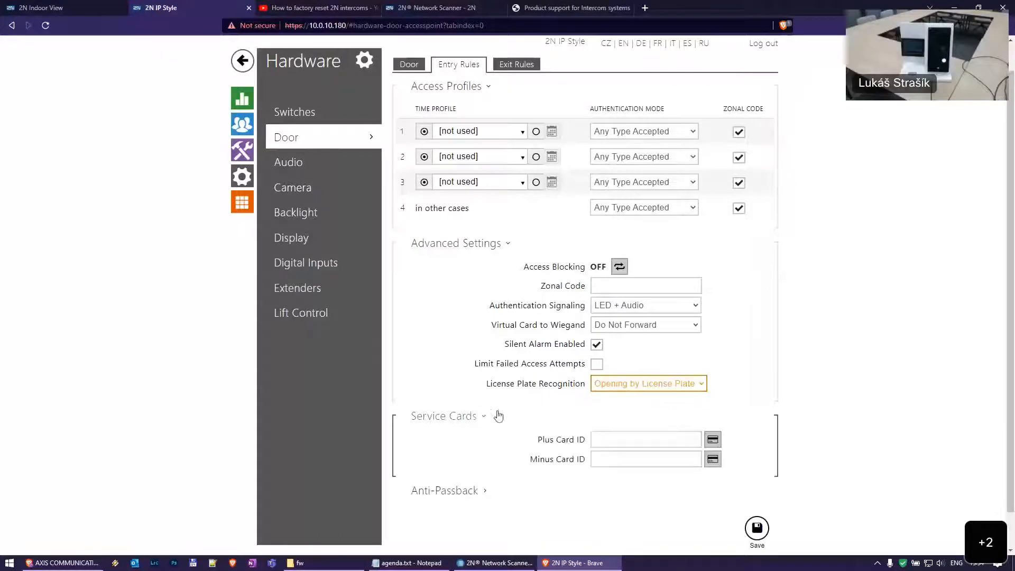
scroll(649, 408, down, 1)
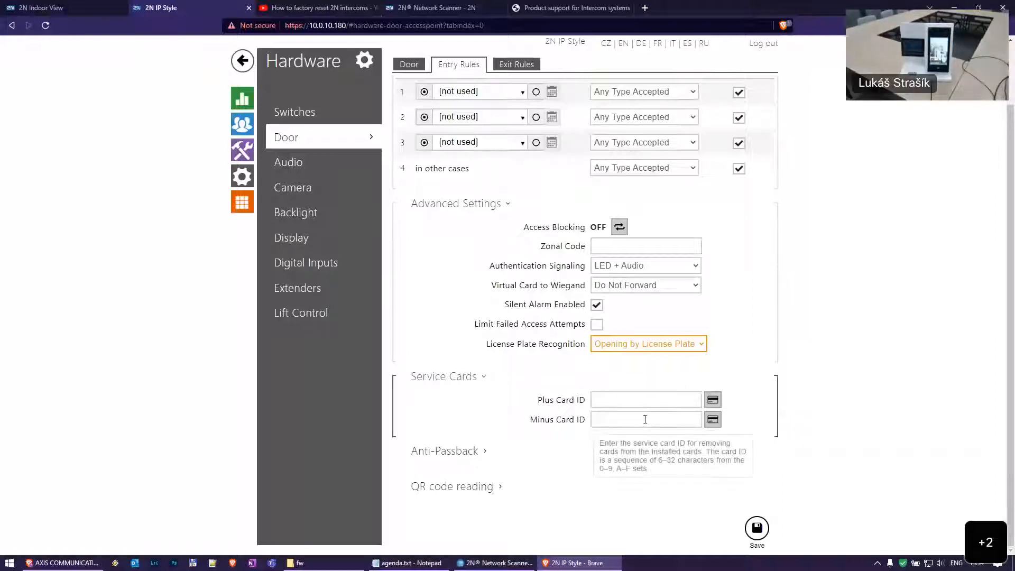
click(647, 401)
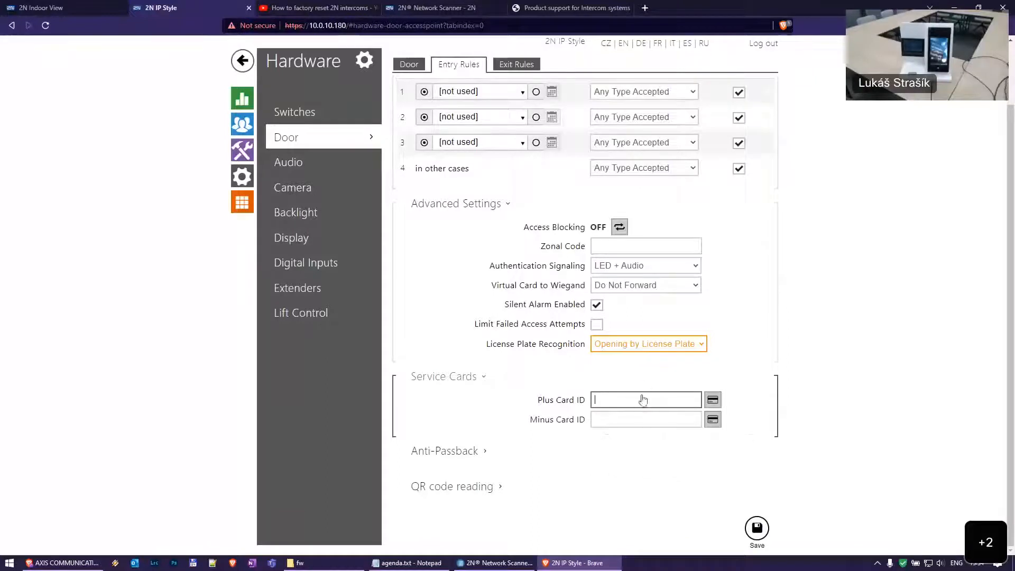
click(649, 418)
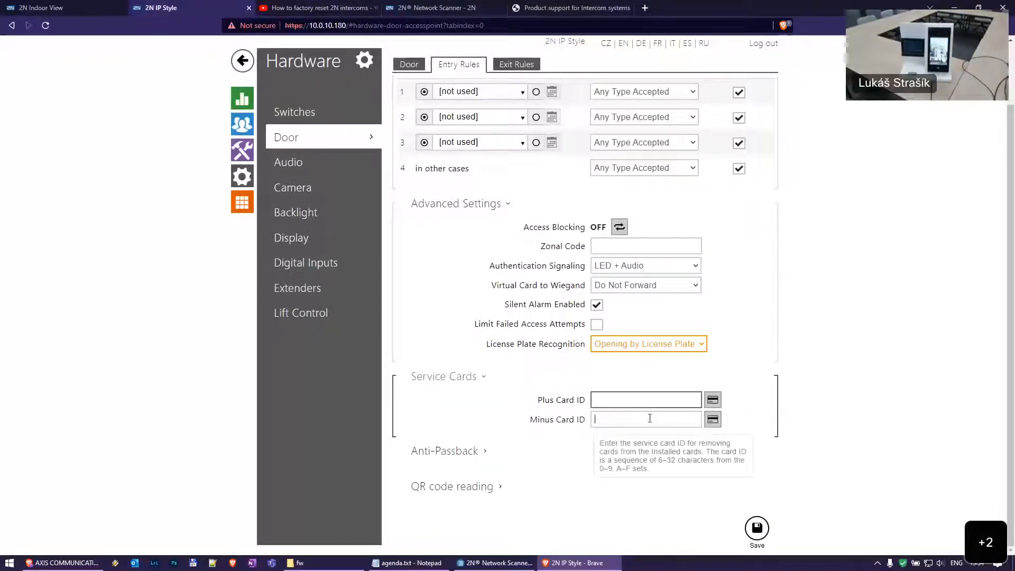
click(649, 405)
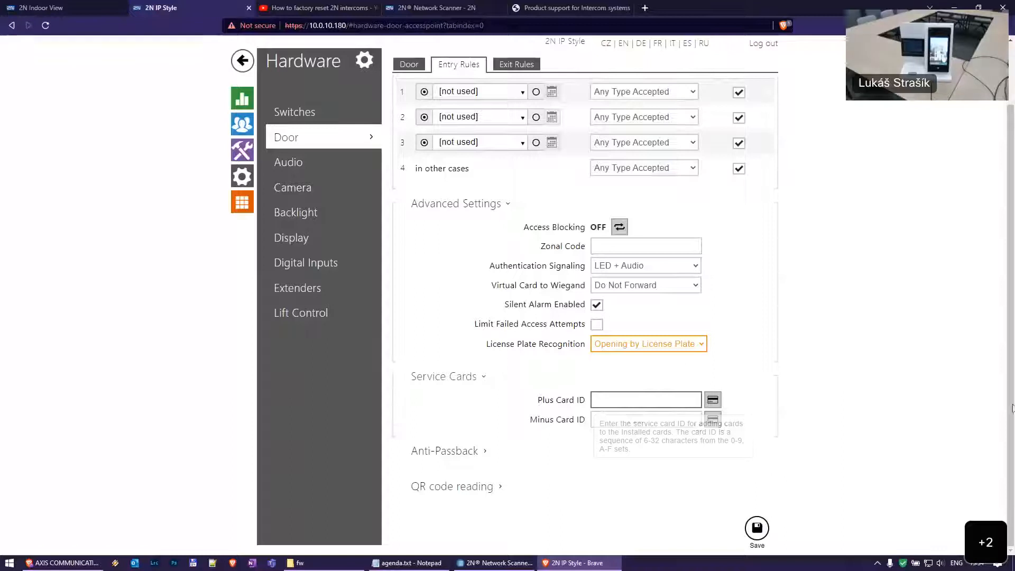
click(642, 417)
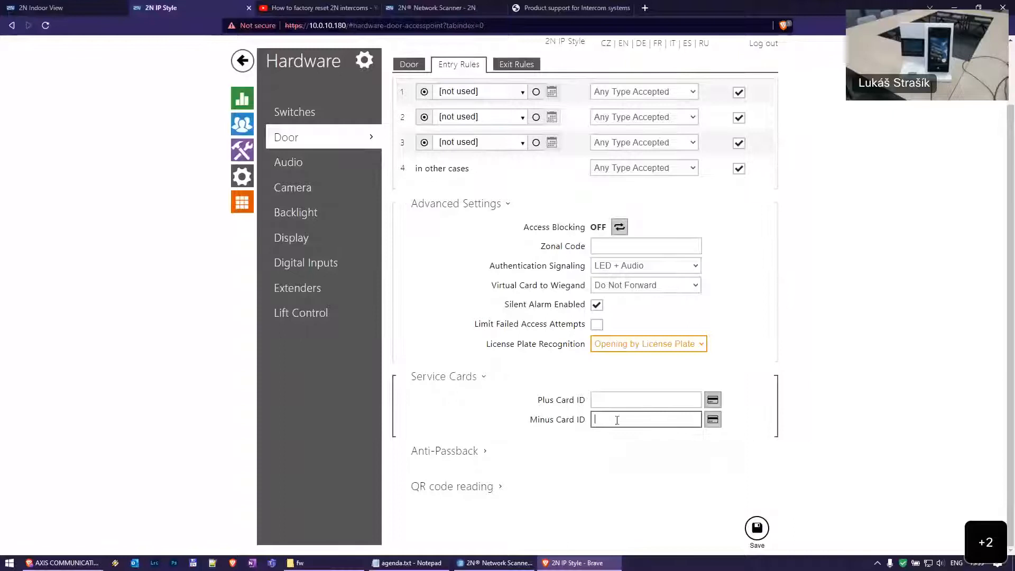
Expand QR code reading and Anti-Passback, confirming Mode is Disabled
click(497, 487)
scroll(545, 386, down, 1)
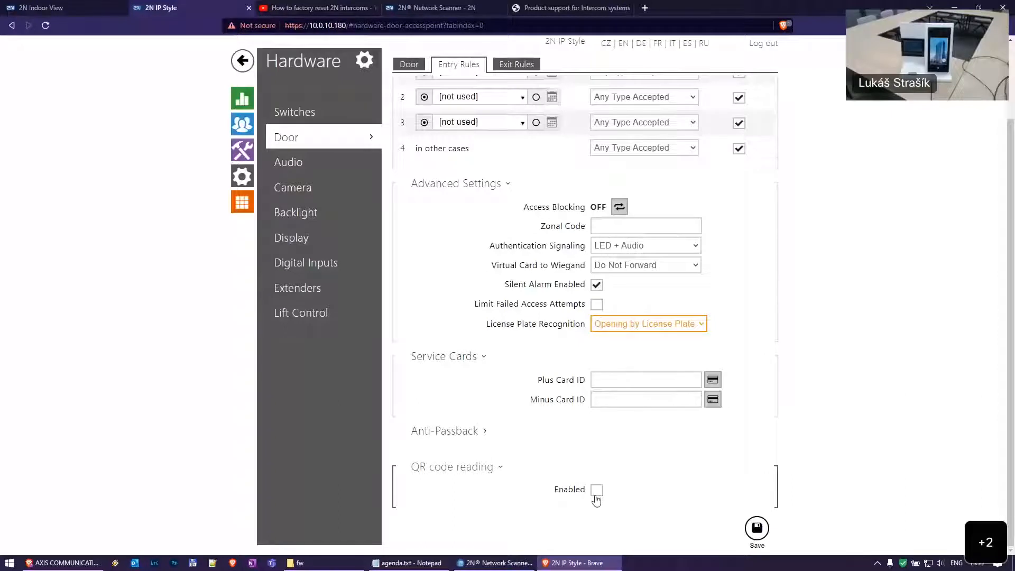
mouse_move(597, 497)
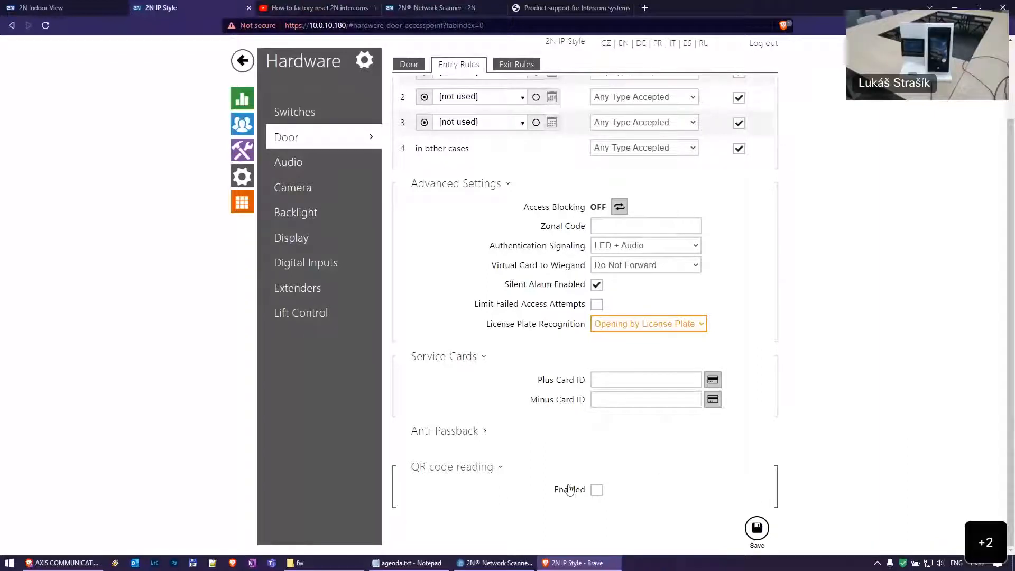
click(550, 431)
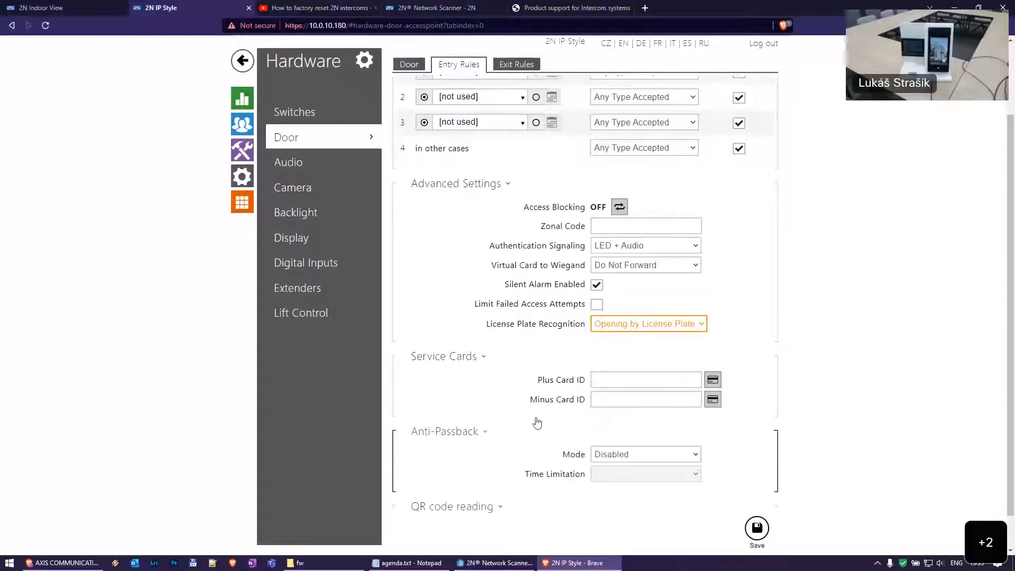
scroll(523, 413, down, 1)
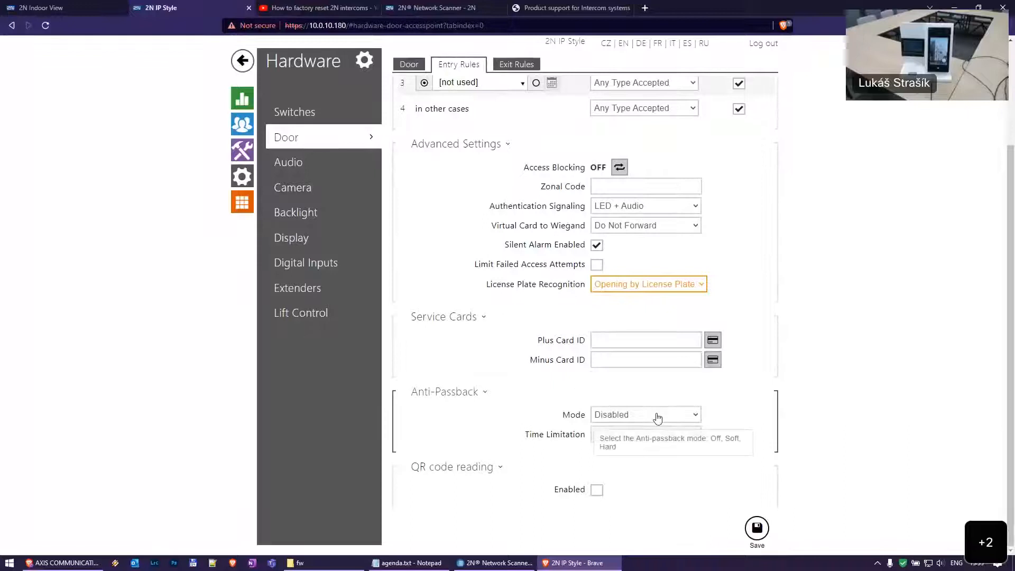
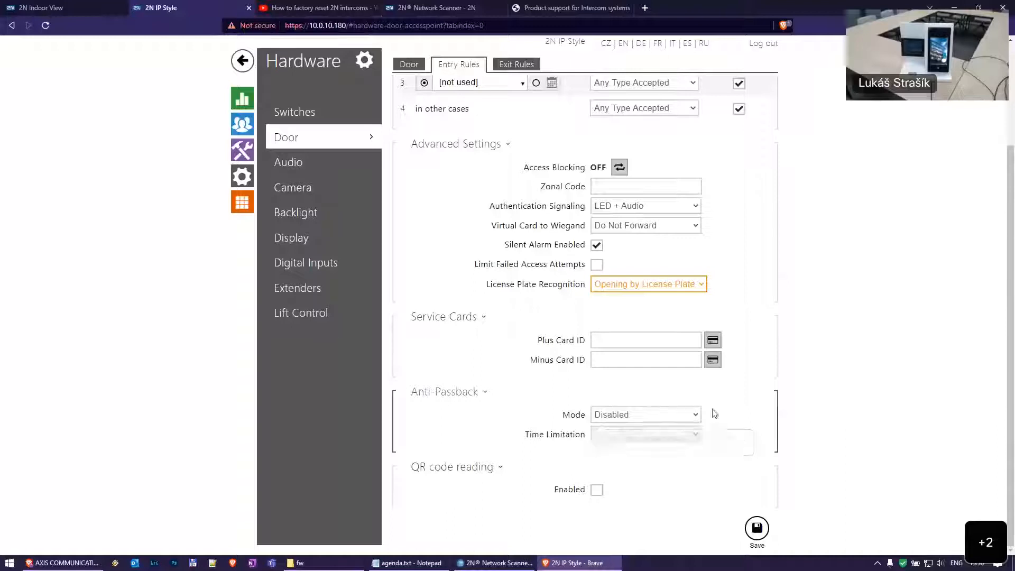
Glance at the door's exit rules, then return to its entry rules
scroll(795, 445, up, 3)
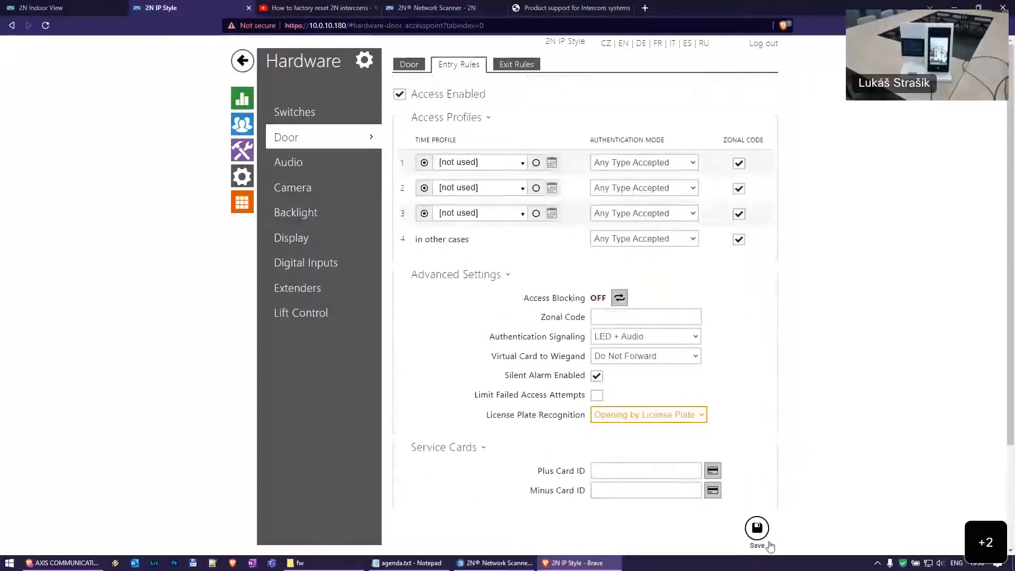
click(505, 64)
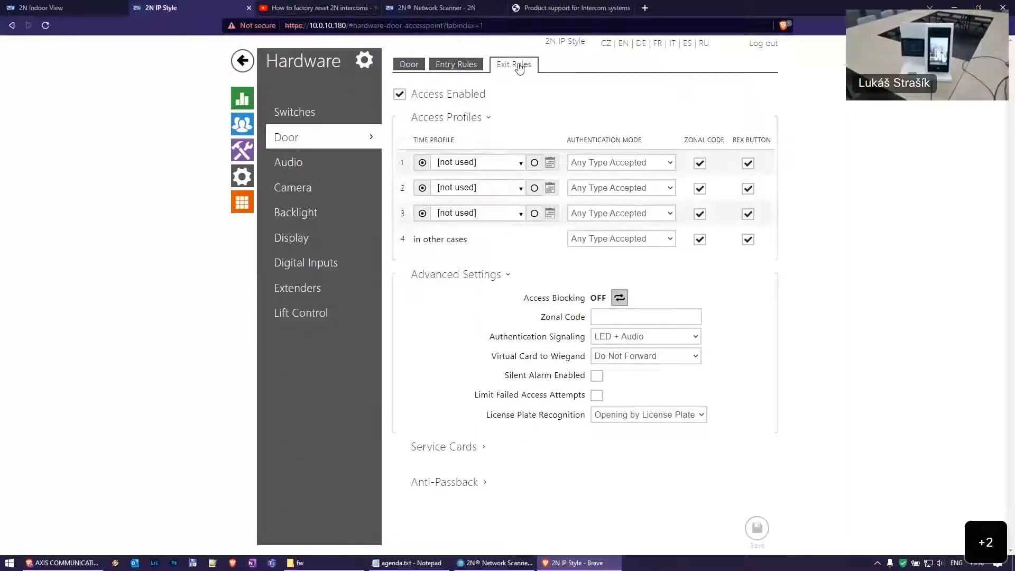
click(458, 64)
scroll(489, 518, down, 1)
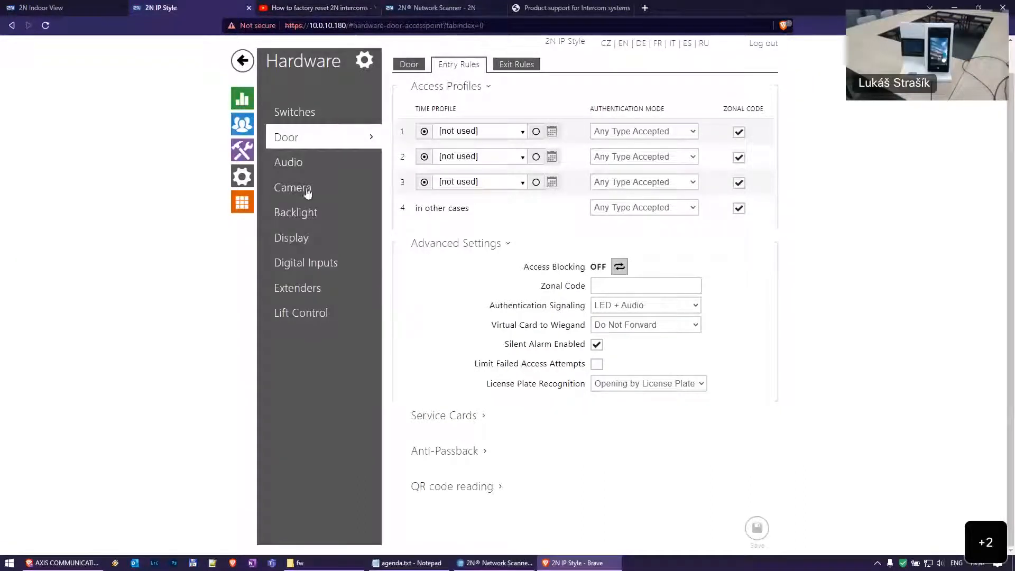
Open the automation editor for the empty Function2 under Services > Automation
click(248, 154)
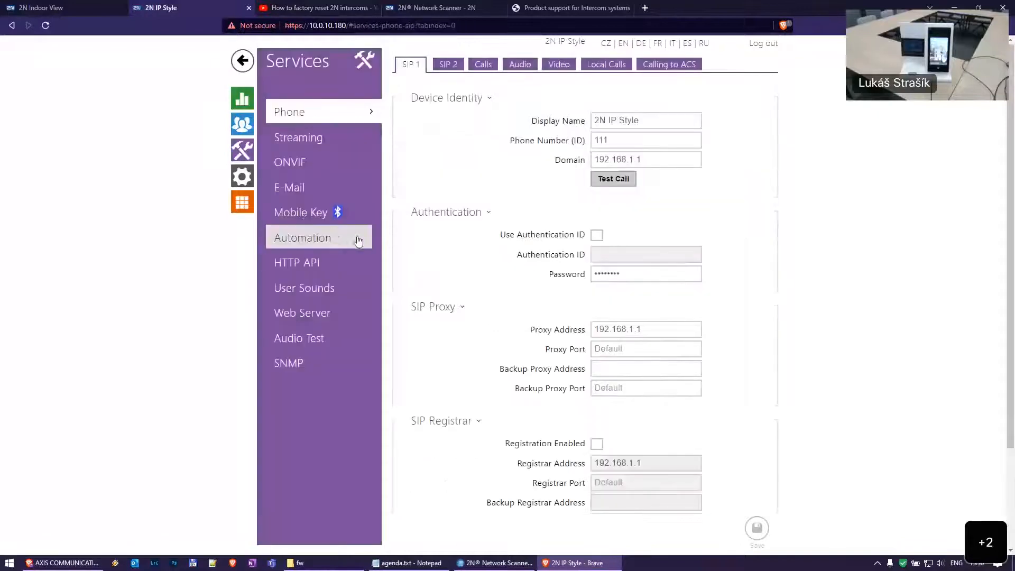
click(317, 236)
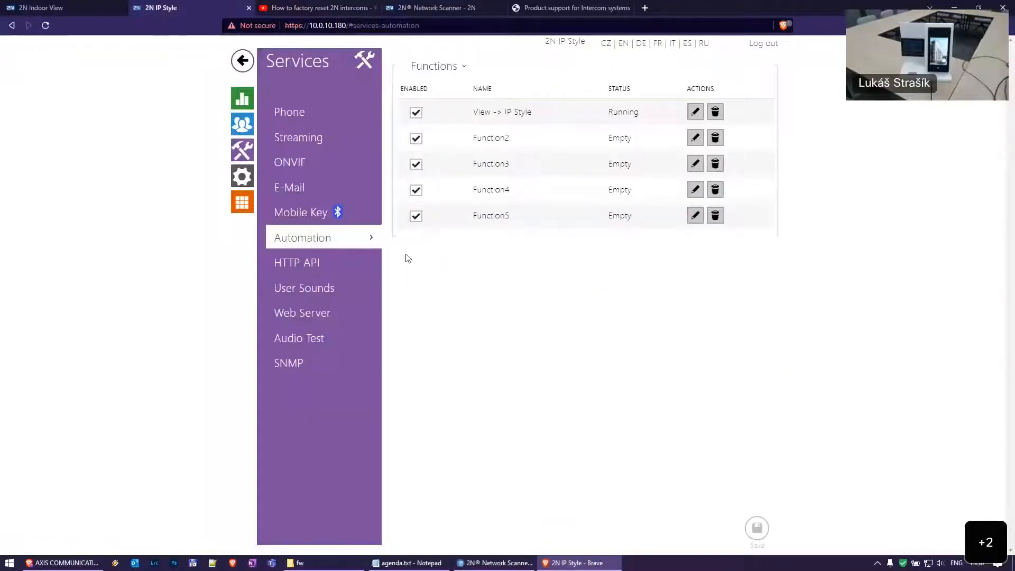
click(695, 140)
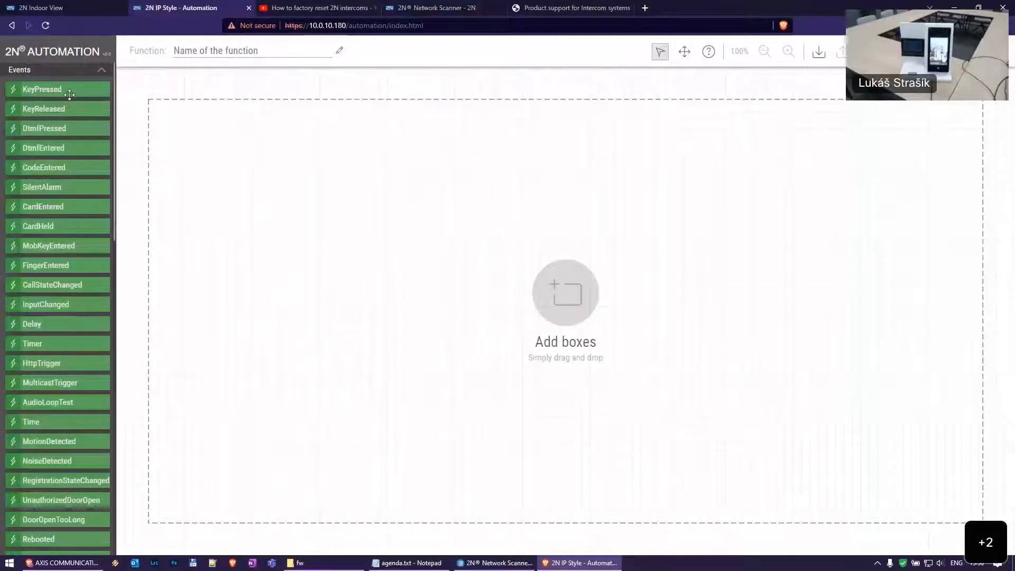
Browse the Actions and Events box palettes in the editor
click(83, 69)
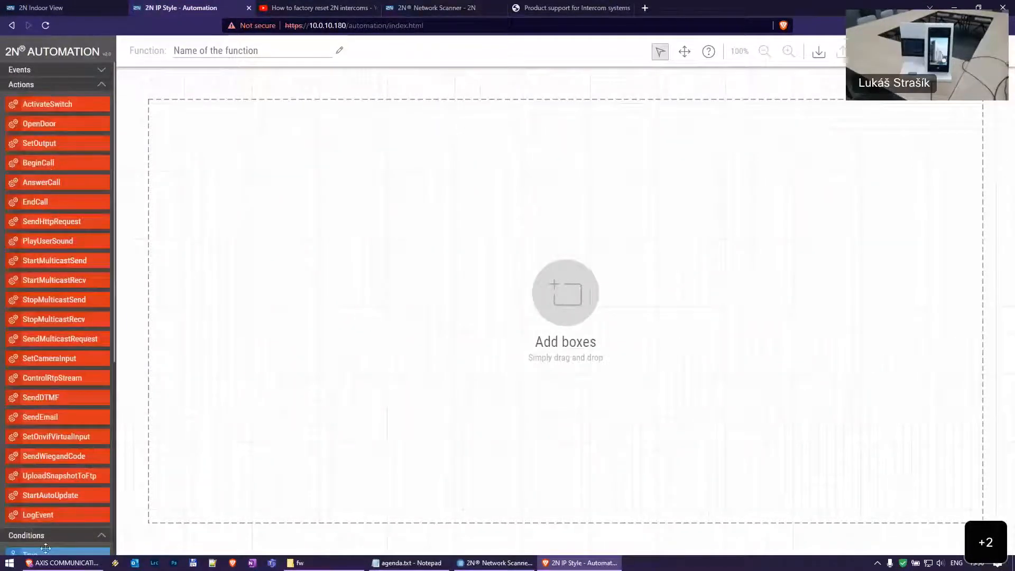
click(67, 71)
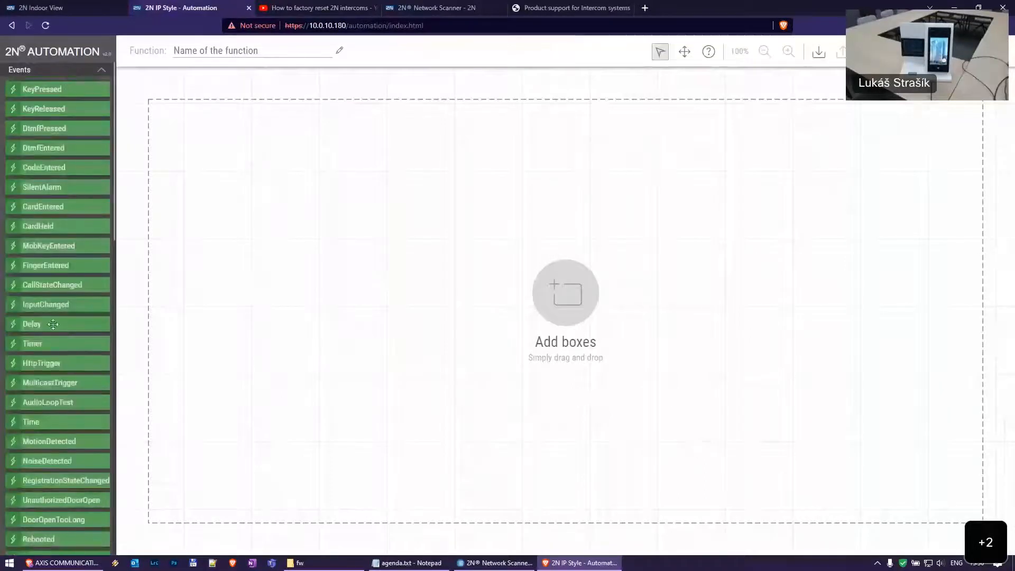
scroll(58, 413, down, 2)
scroll(61, 412, down, 15)
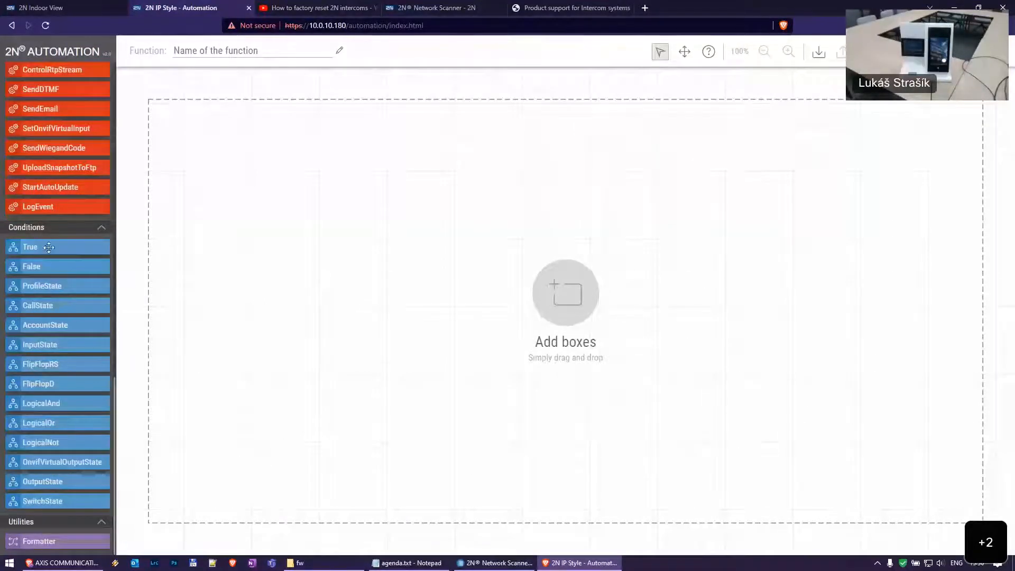
scroll(68, 296, up, 15)
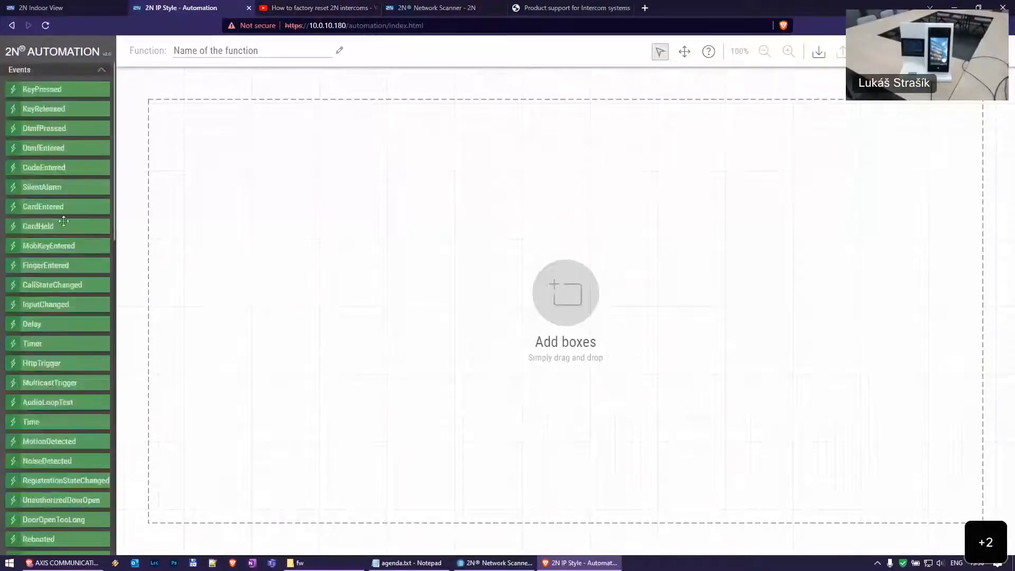
Link a KeyPressed event (any key) to an ActivateSwitch action for switch 1
drag(55, 87, 171, 157)
scroll(65, 141, down, 15)
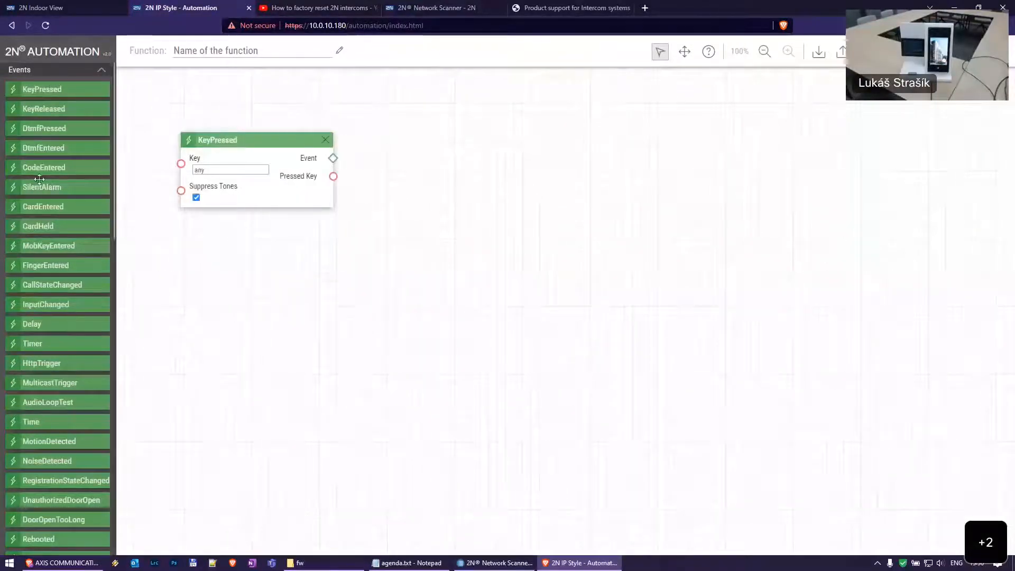
drag(46, 76, 492, 142)
mouse_move(334, 160)
mouse_down()
mouse_move(444, 160)
mouse_move(423, 159)
mouse_up()
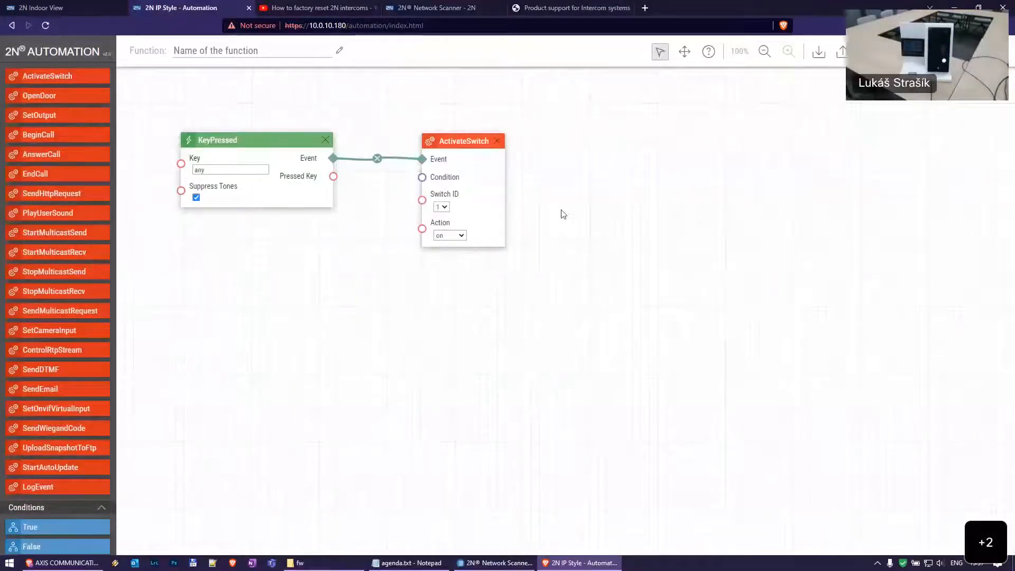
click(442, 208)
click(476, 211)
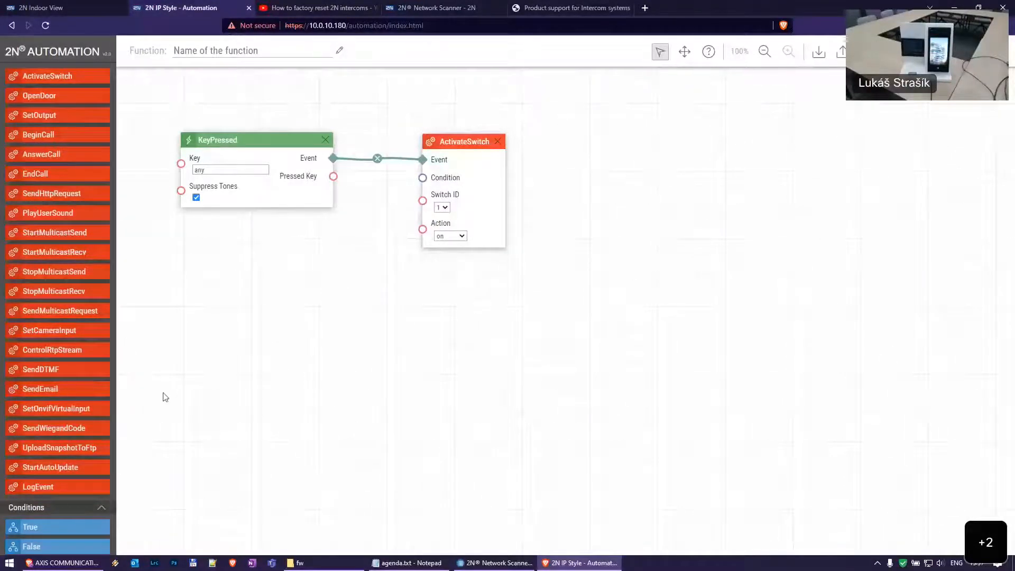
scroll(134, 337, down, 2)
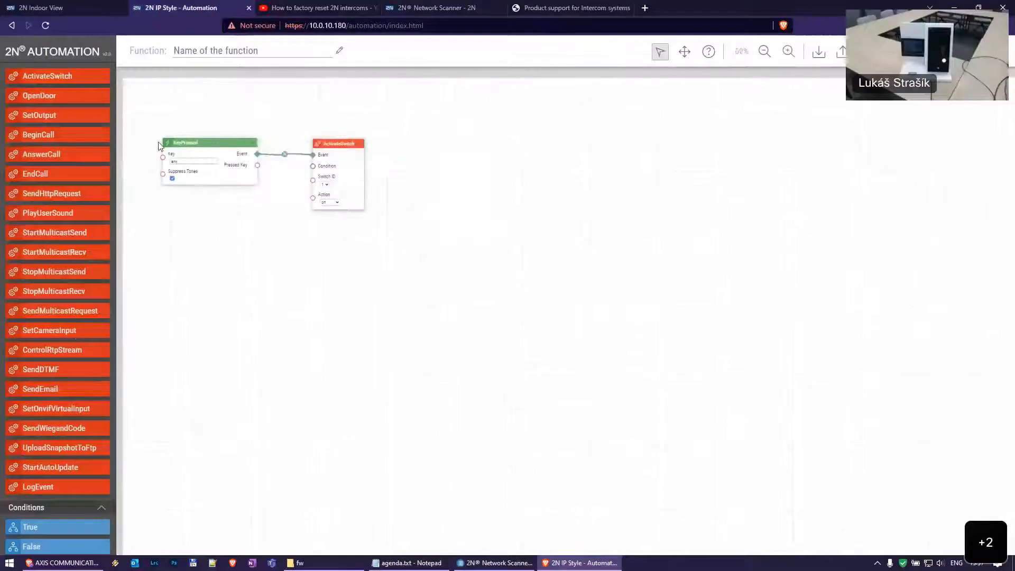
scroll(160, 146, up, 2)
scroll(60, 289, down, 5)
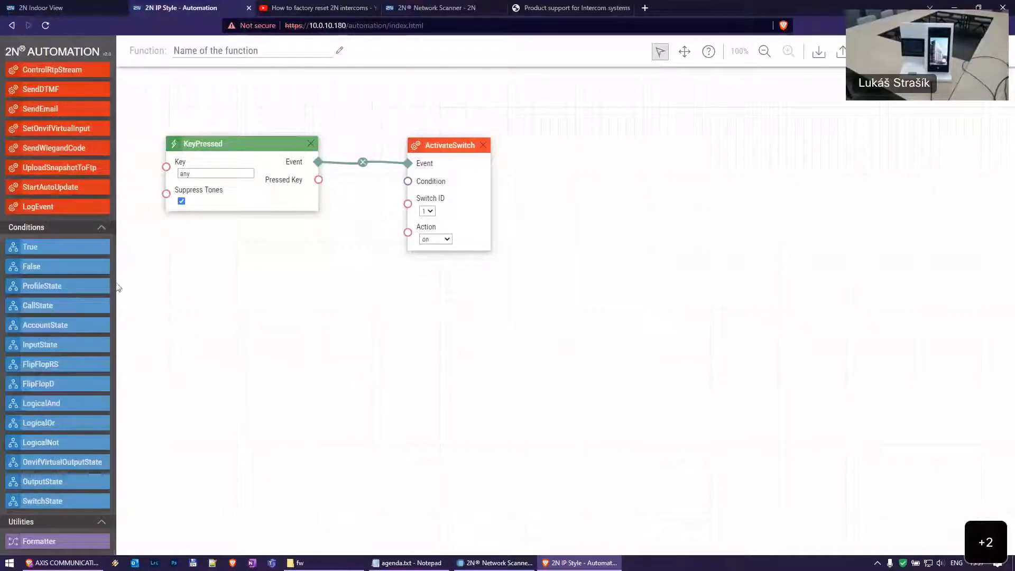
Add a CallState condition (connected, any direction) and wire it to ActivateSwitch's Condition input
drag(58, 305, 312, 273)
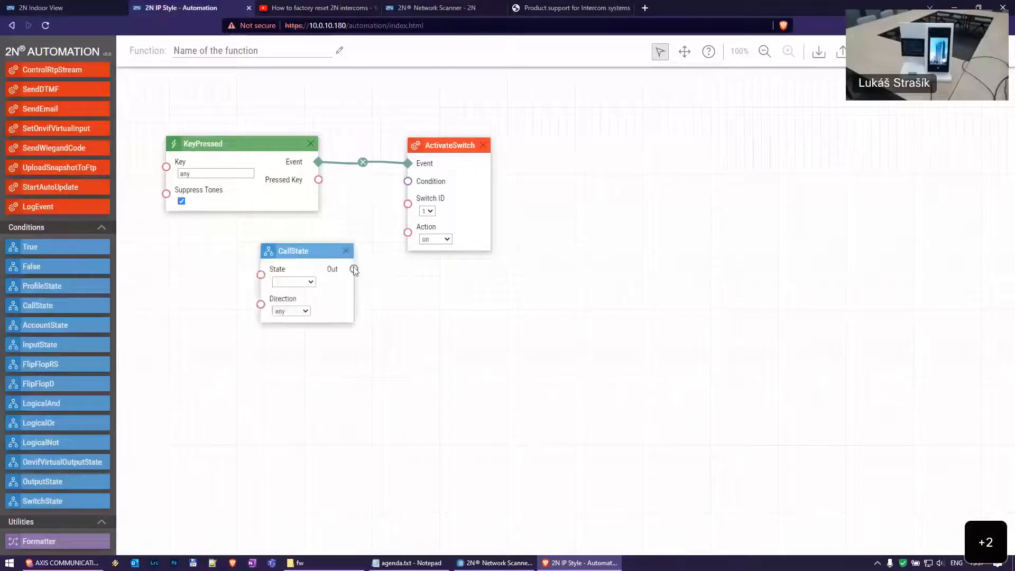
click(310, 281)
click(297, 319)
drag(319, 317, 271, 340)
click(258, 316)
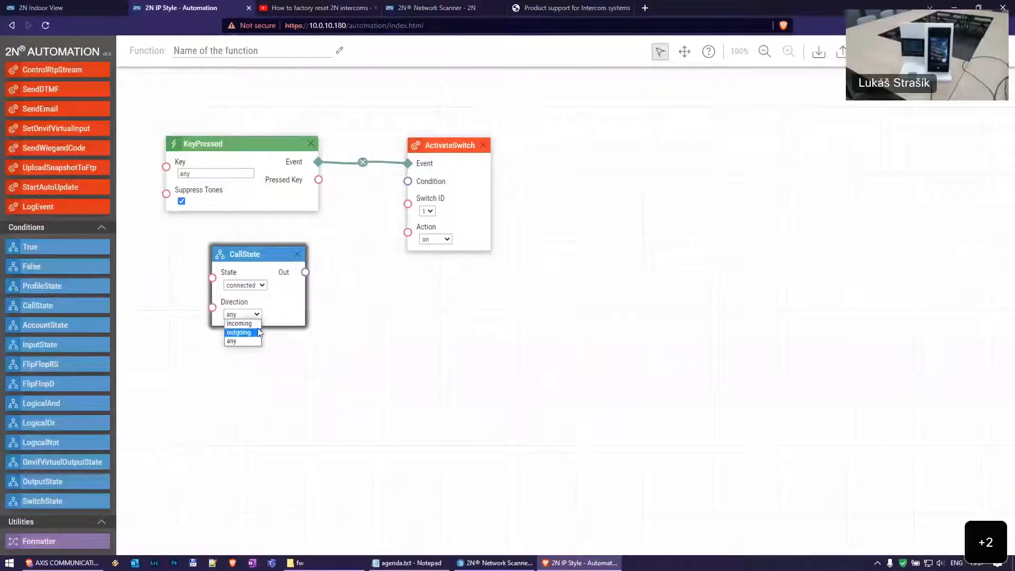
click(231, 341)
drag(305, 272, 410, 181)
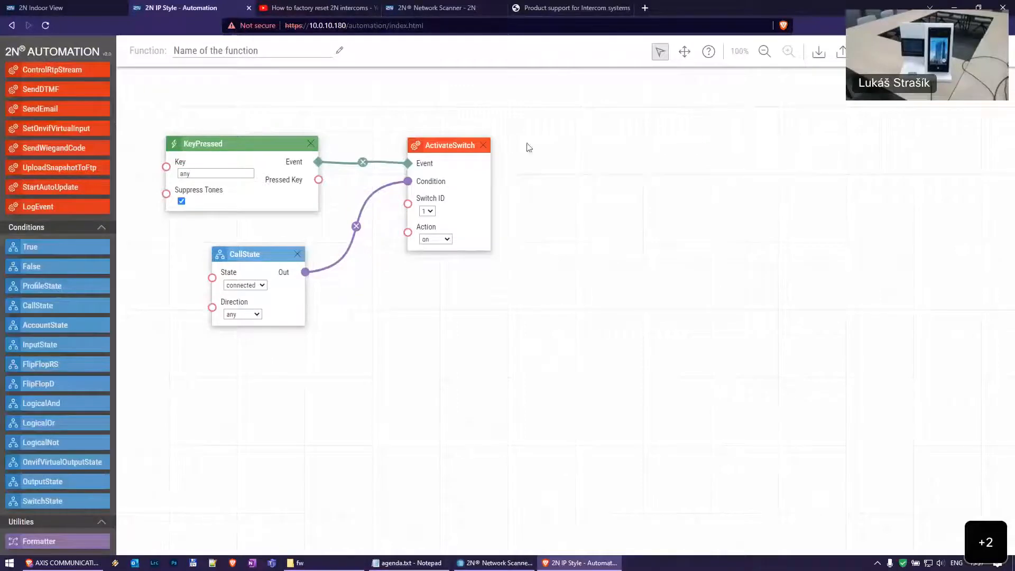
drag(543, 83, 131, 375)
Close the automation editor without saving the function
click(995, 52)
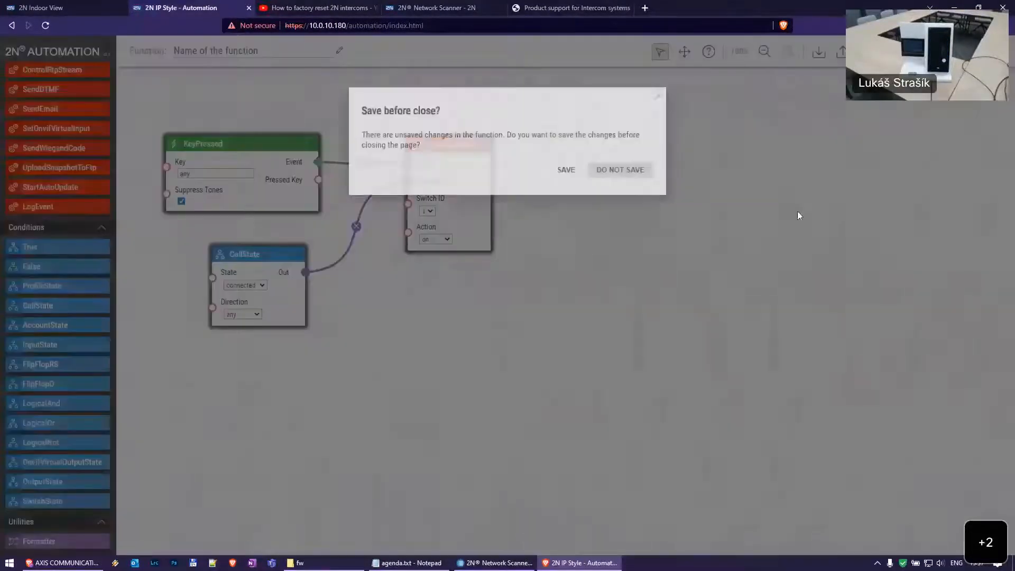
click(627, 172)
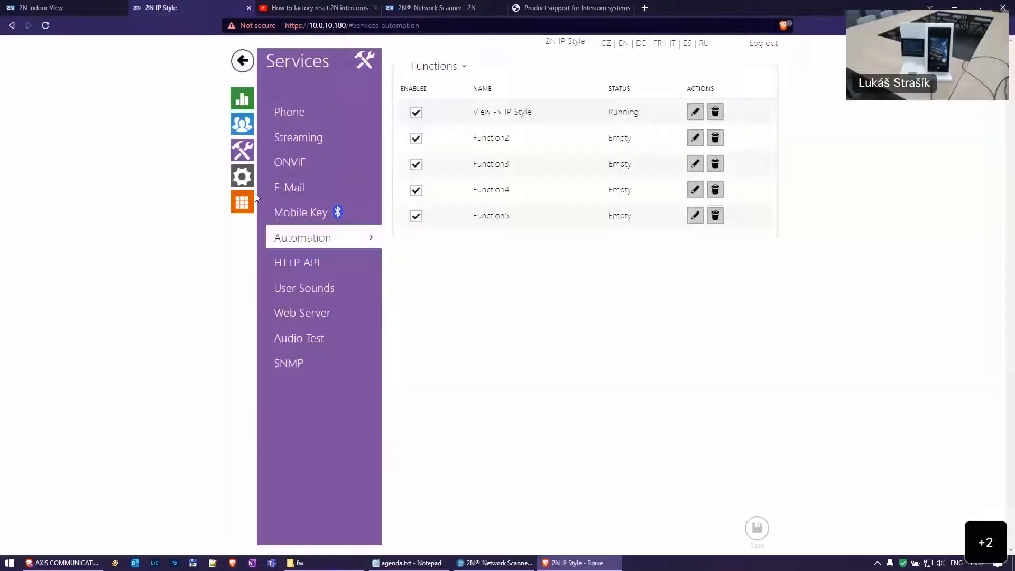
click(241, 176)
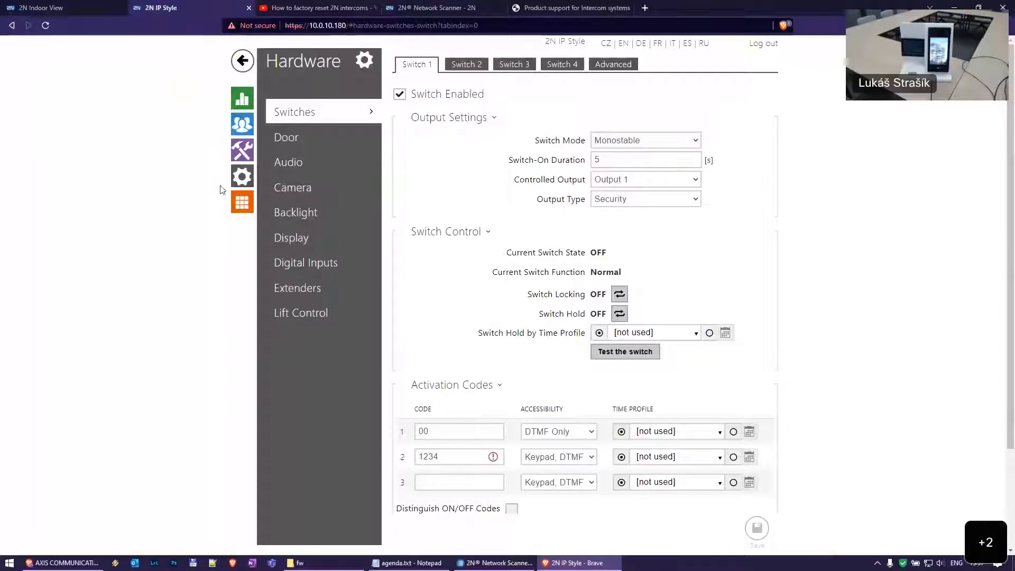
Open System > Maintenance and bring up the Configuration Restore dialog
click(242, 206)
click(319, 264)
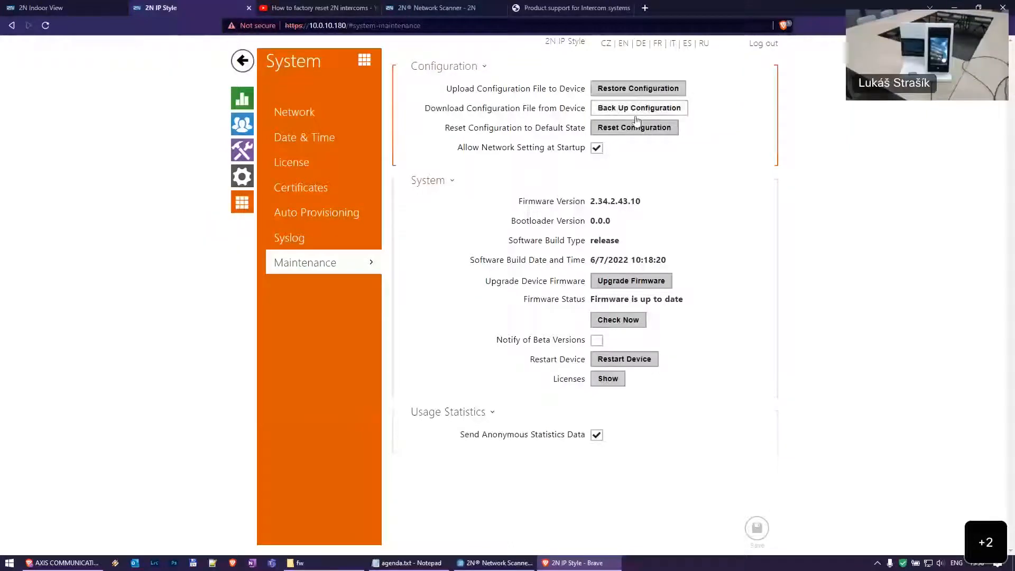
click(645, 91)
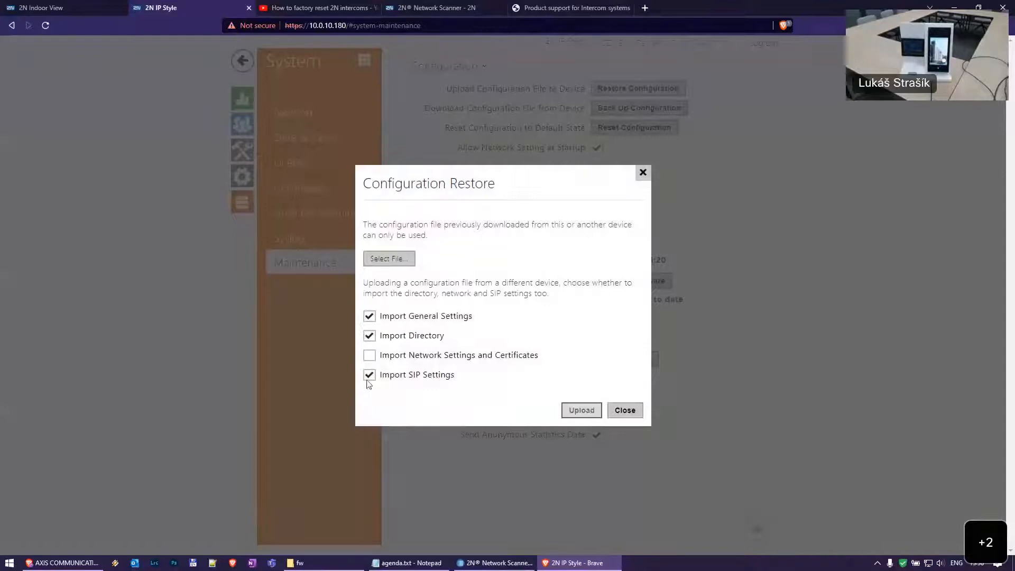
Dismiss the restore dialog and save a backup file of the current configuration
click(625, 411)
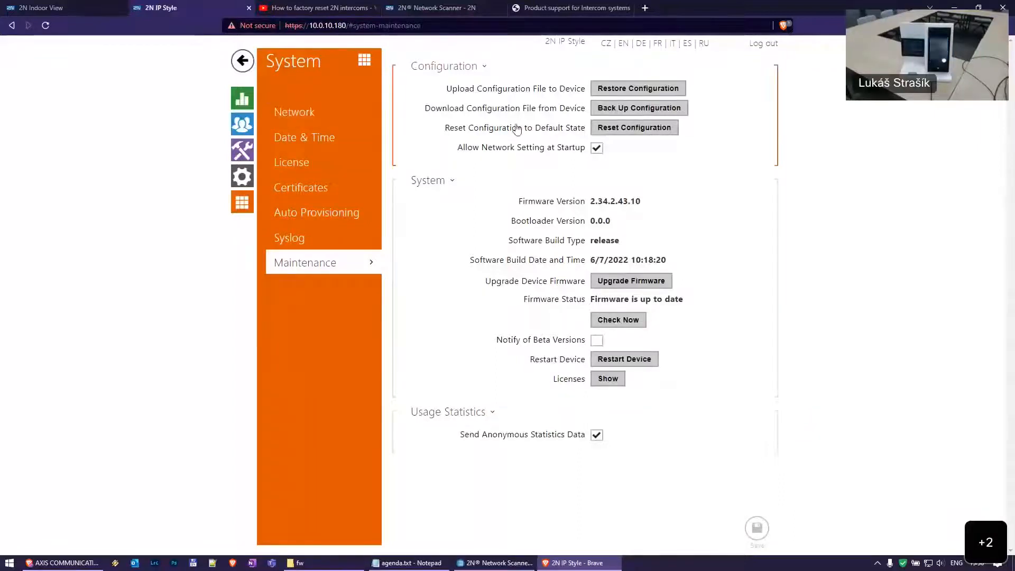
click(640, 108)
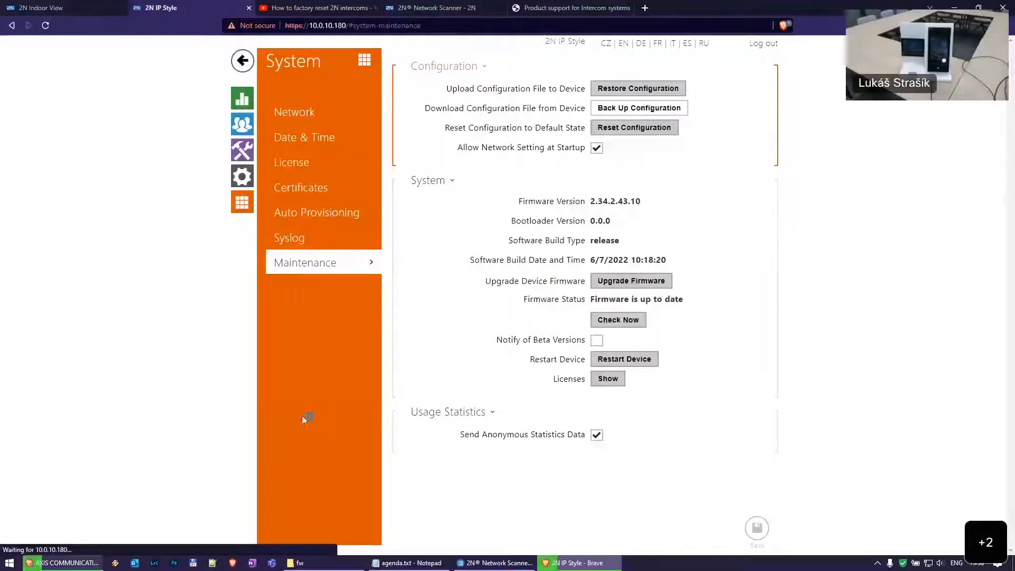
click(439, 308)
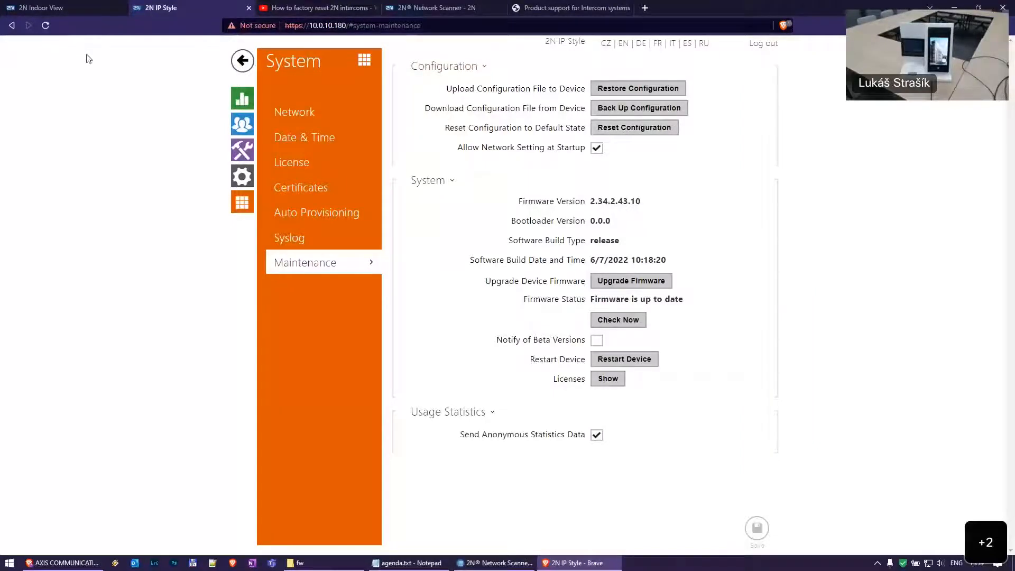
Try logging in to Indoor View as admin with the password, then return to the intercom tab
click(96, 7)
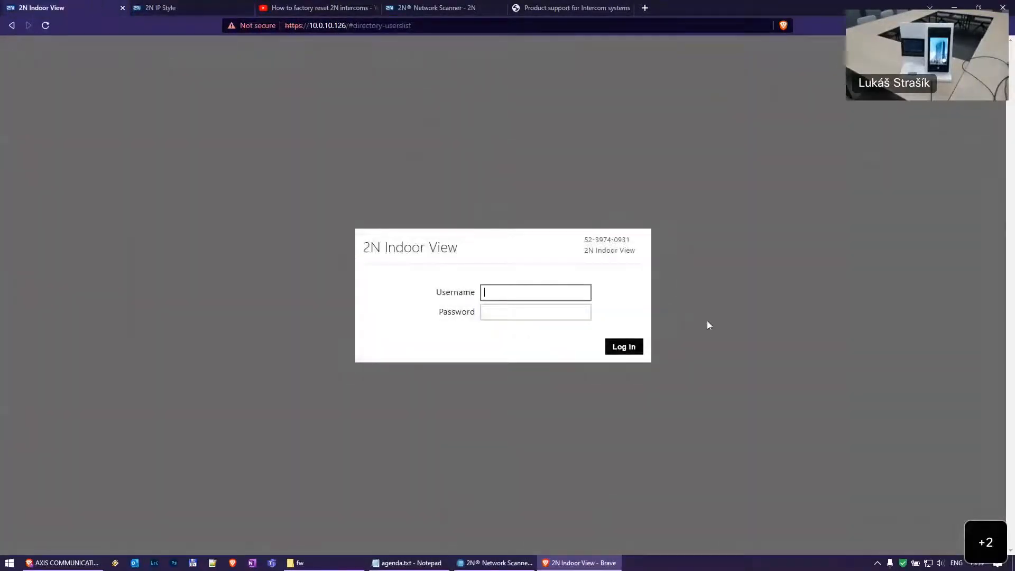
text(admin)
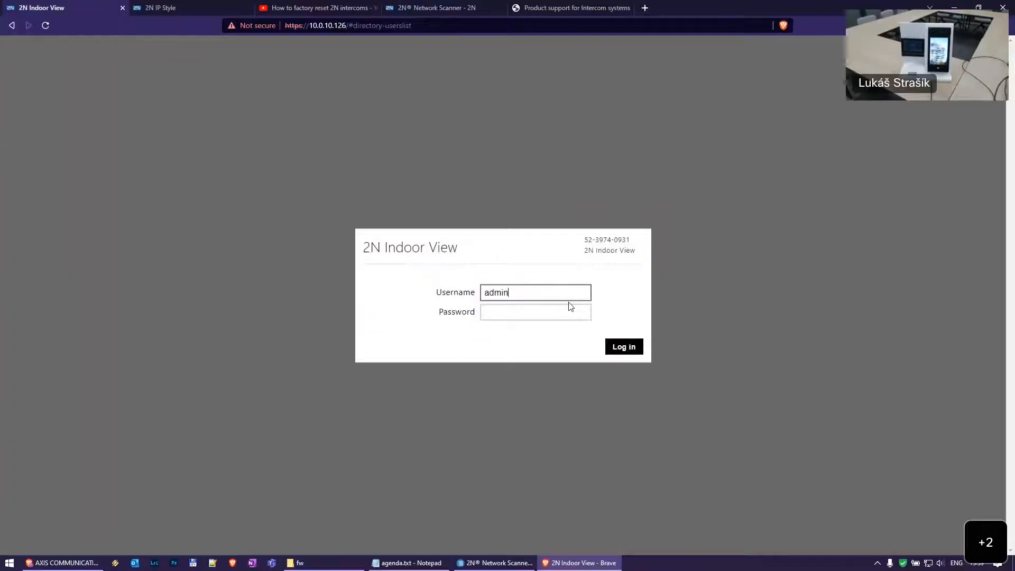
key(Tab)
text(•••••)
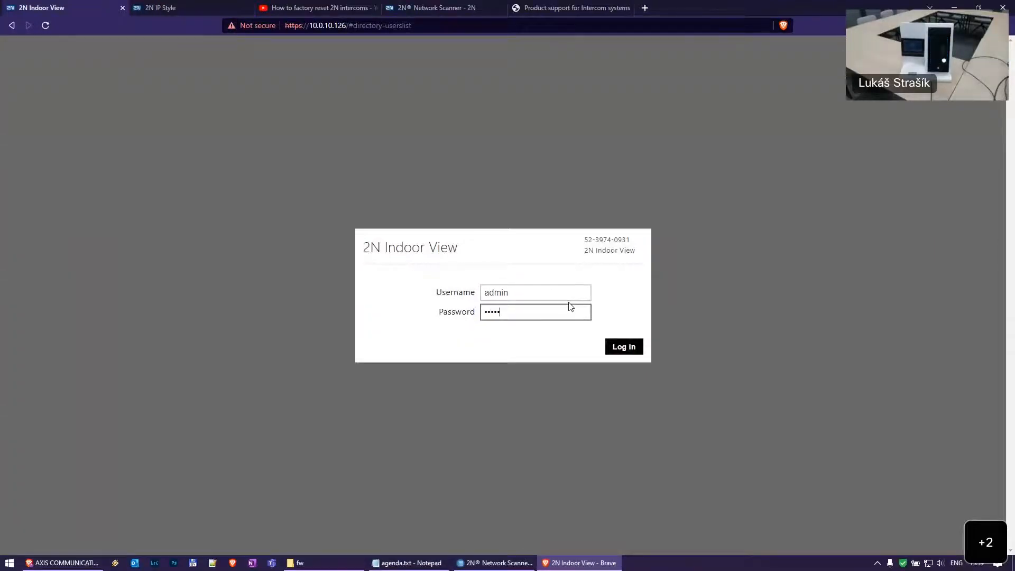
key(Return)
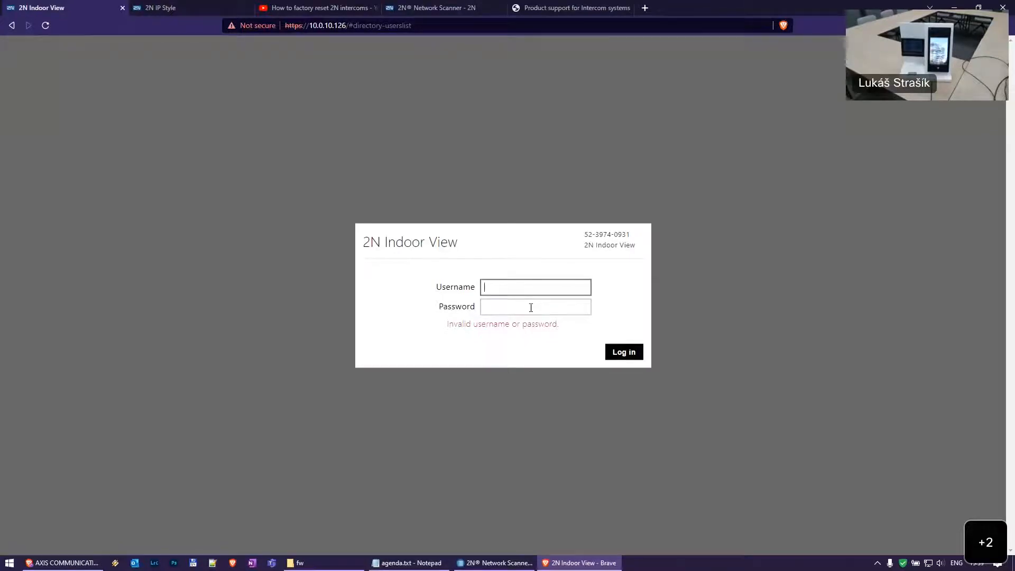
key(ctrl+Tab)
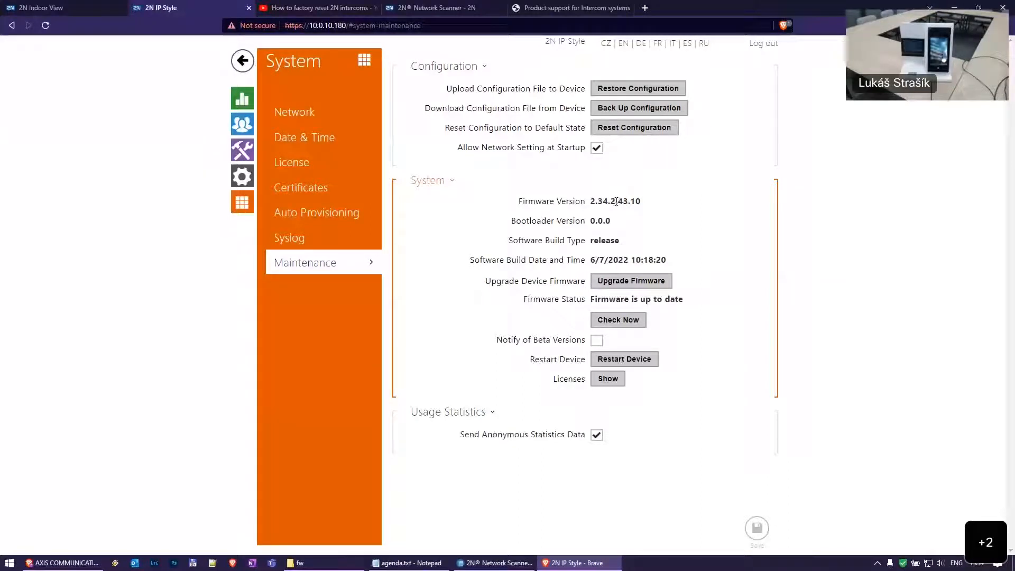
Review the reset-to-defaults confirmation, answer No, then move to the Indoor View tab
click(626, 131)
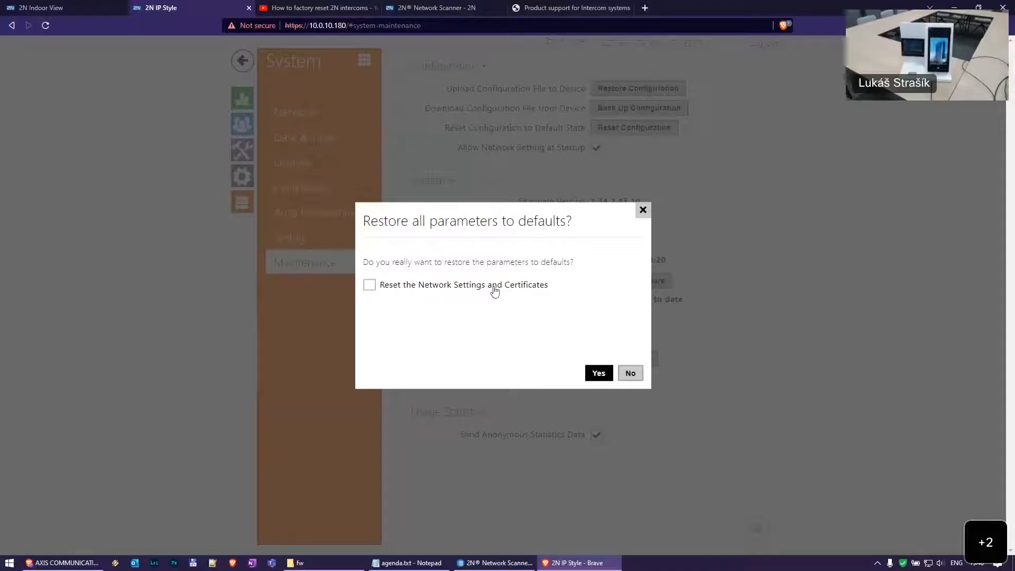
click(635, 374)
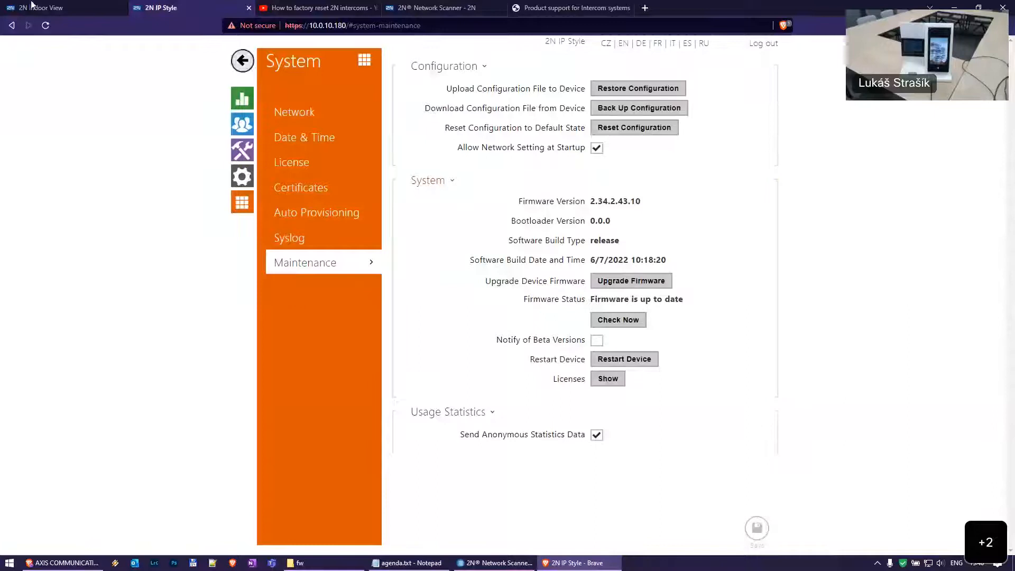
click(18, 5)
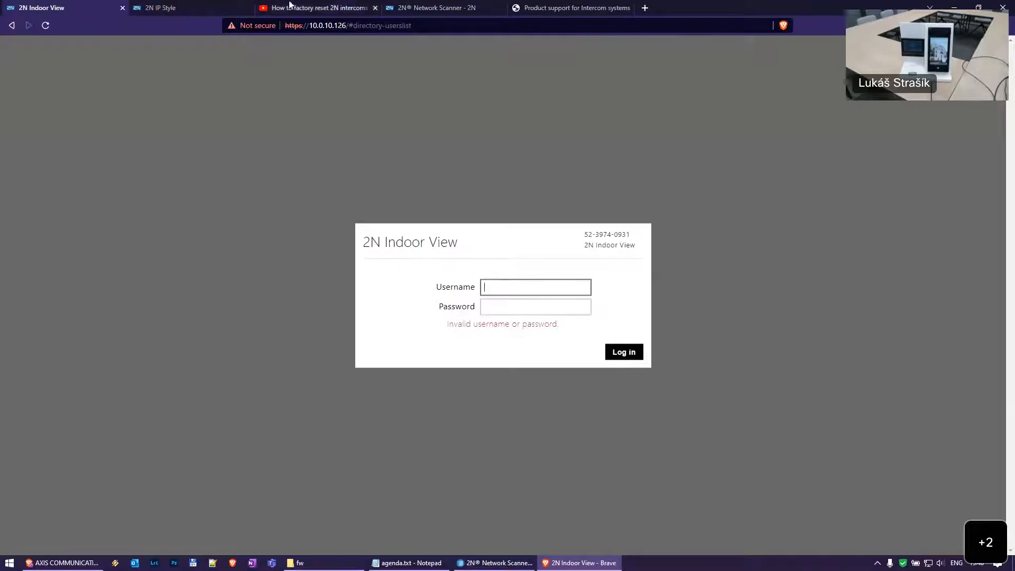
Watch the 2N factory-reset video to the hold-reset LED sequence at 0:48, then return
click(318, 6)
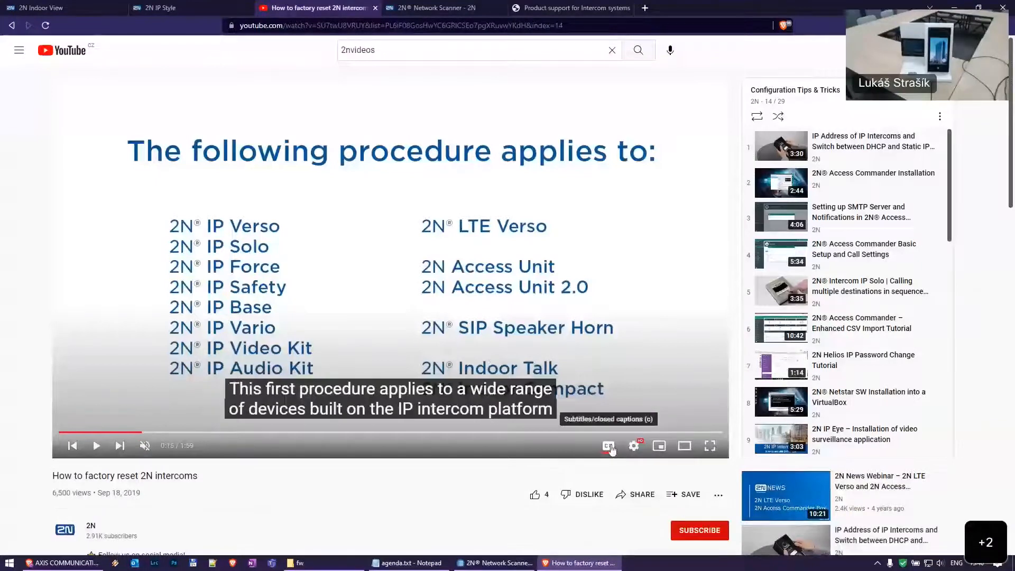
click(609, 447)
click(609, 447)
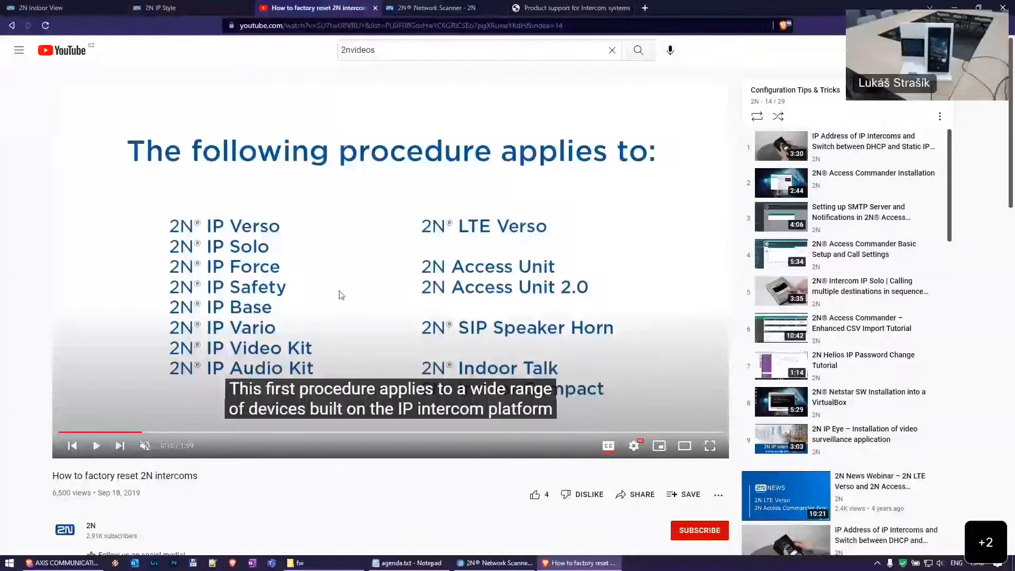
click(371, 287)
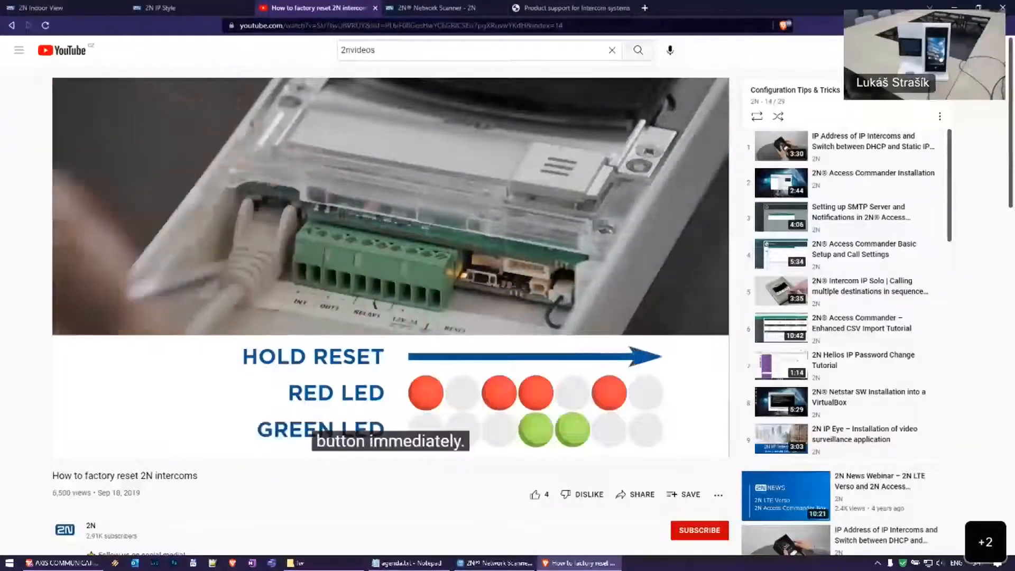
click(373, 312)
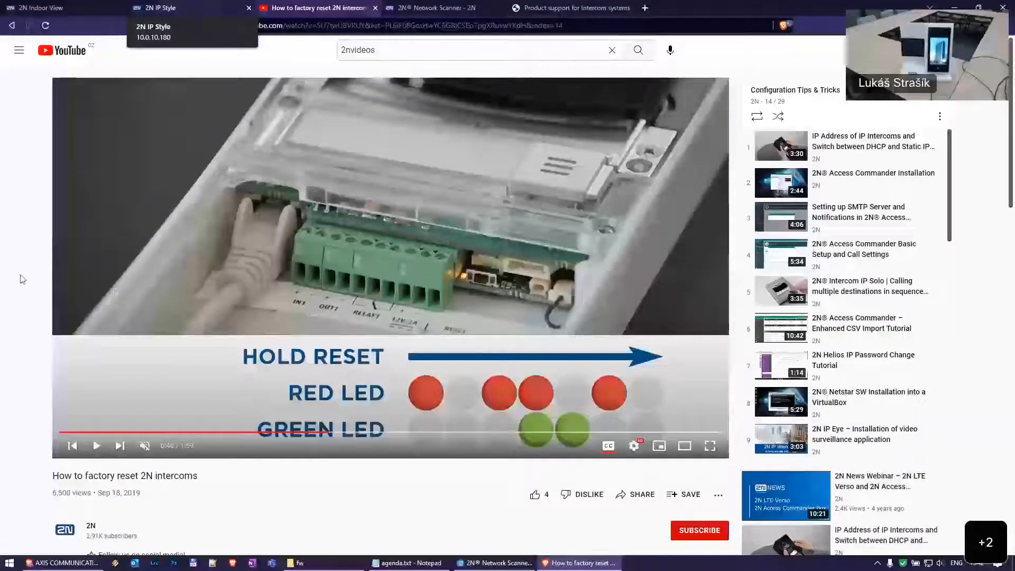
click(152, 6)
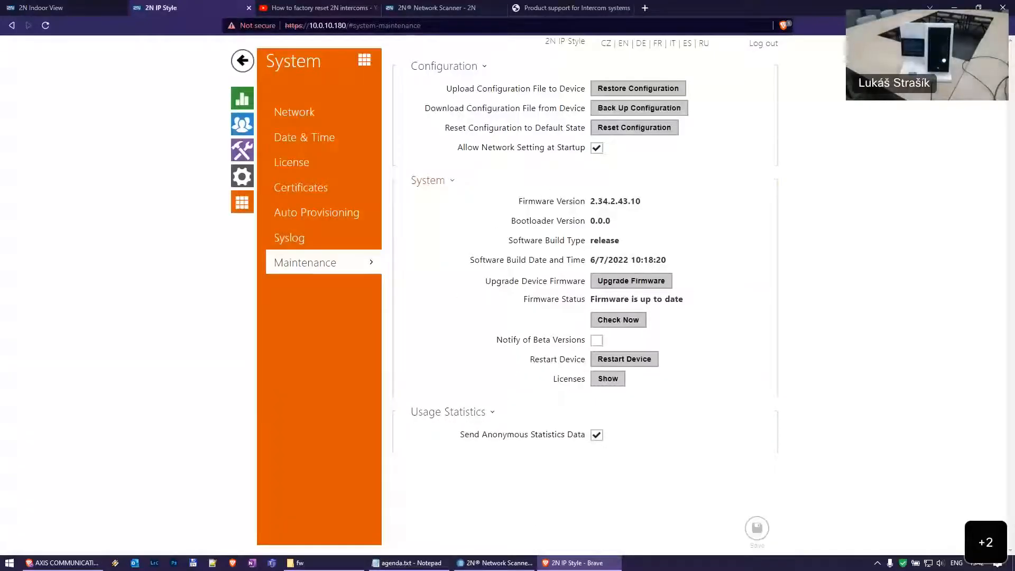
Check the Indoor View at 10.0.10.126 in Network Scanner, then re-enter admin on its login
mouse_move(522, 566)
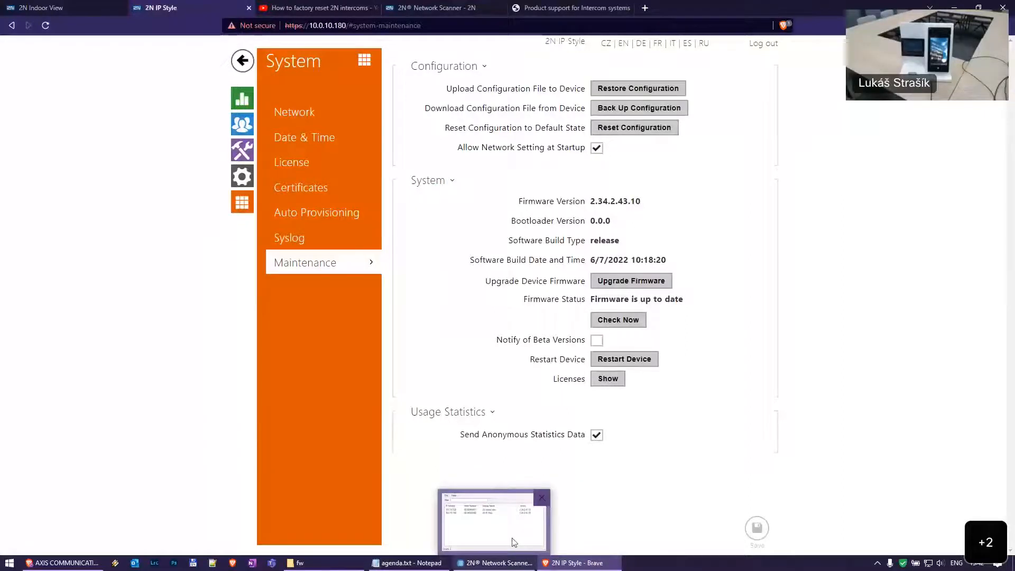
click(499, 521)
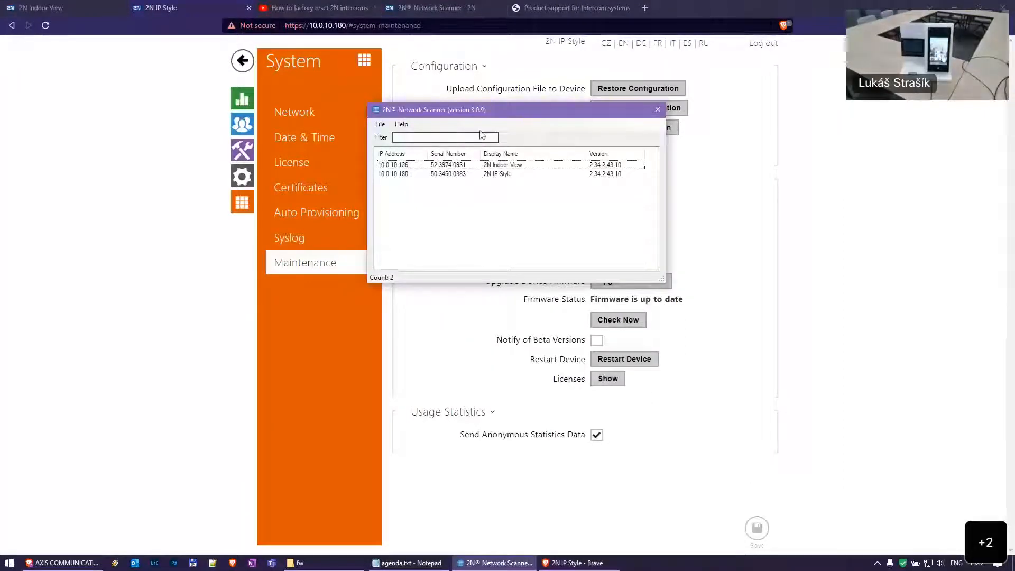
drag(516, 115, 545, 190)
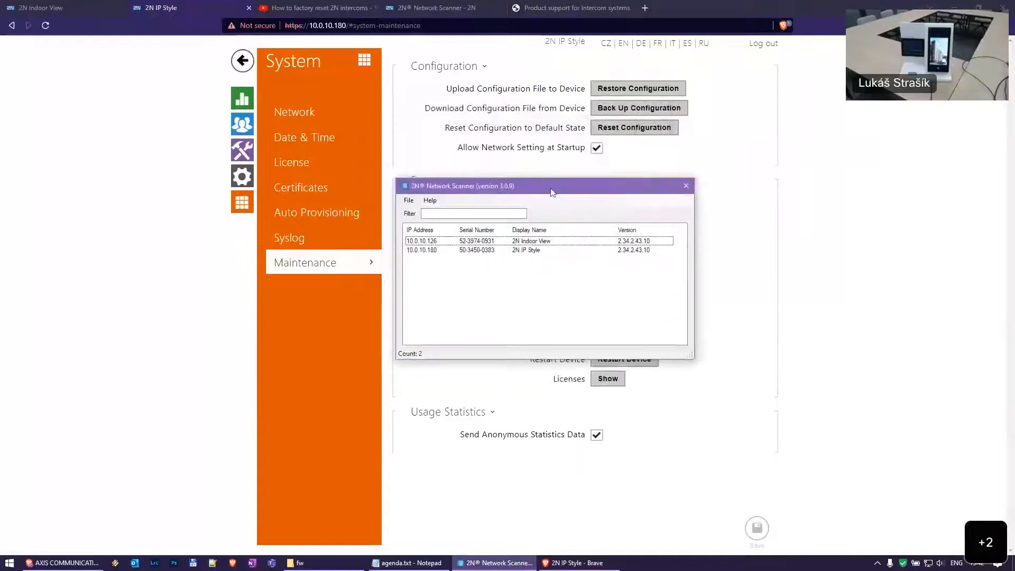
click(221, 243)
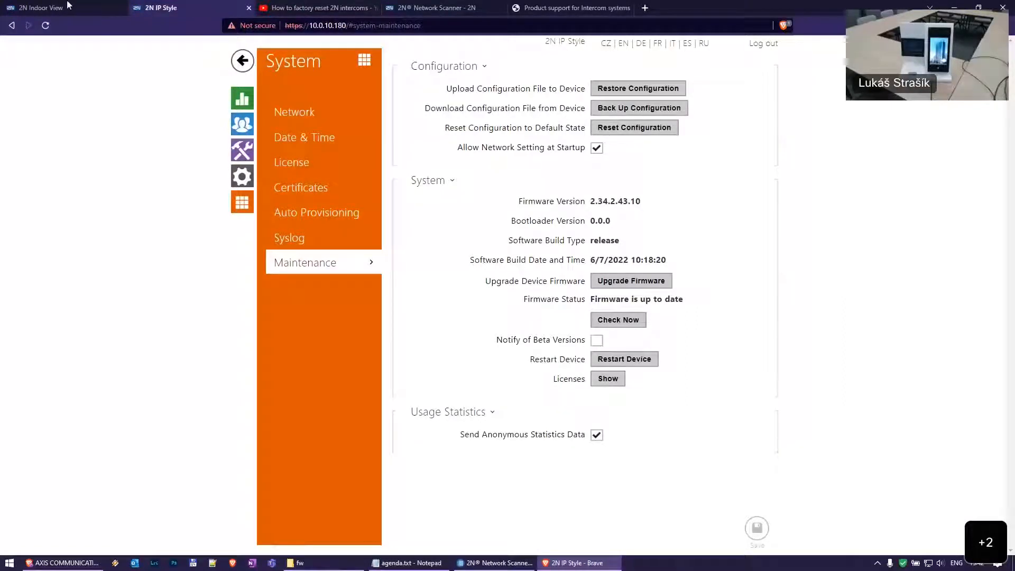
click(42, 8)
text(admin)
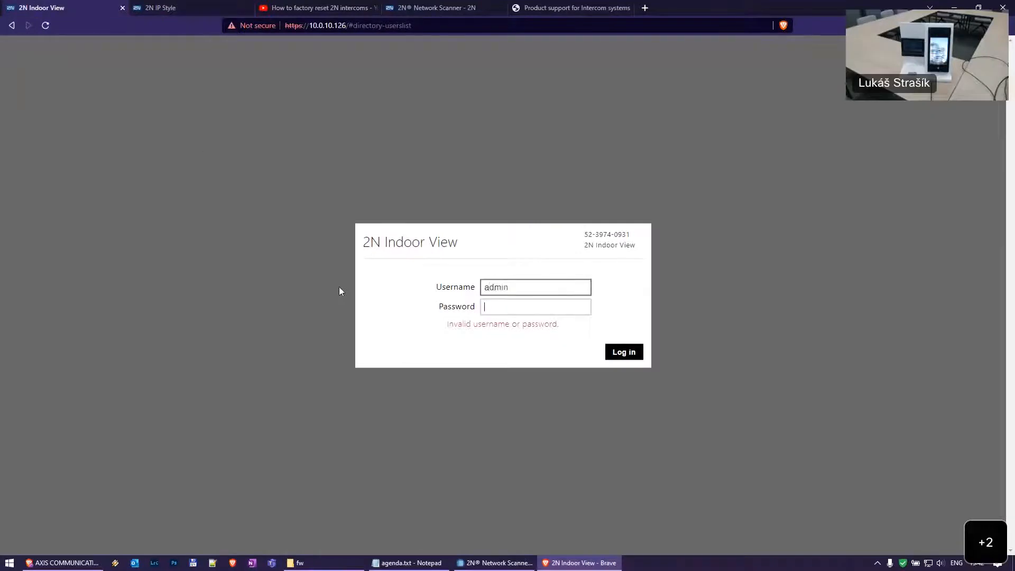
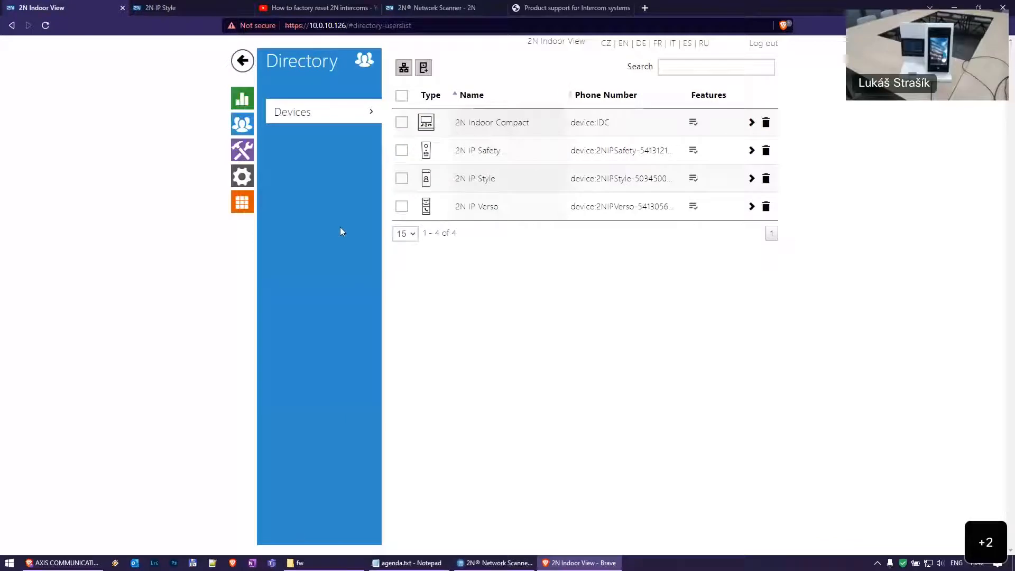
Search the Indoor View's network for 2N devices, finding 2N IP Style at 10.0.10.180
key(ctrl+Tab)
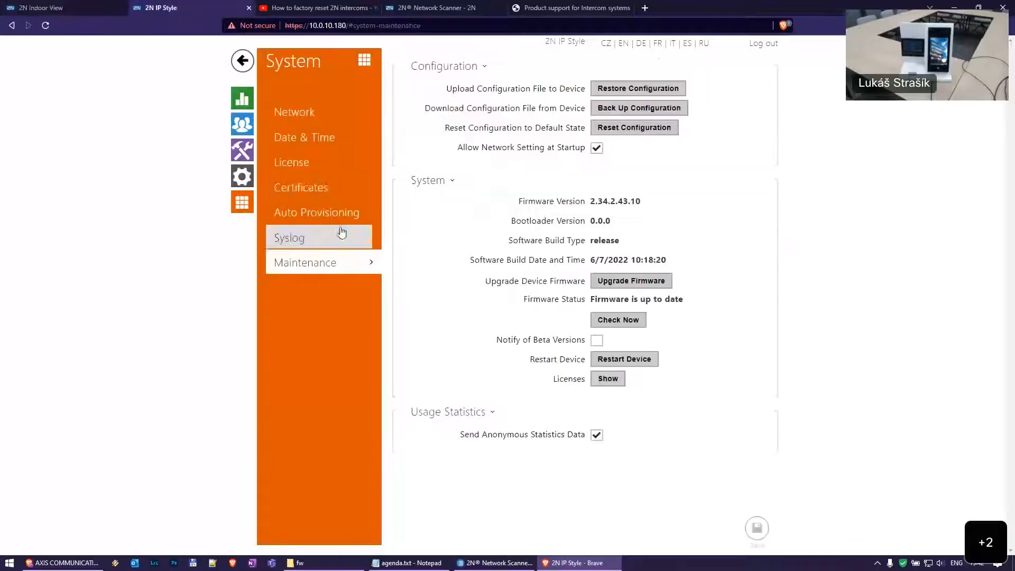
click(242, 124)
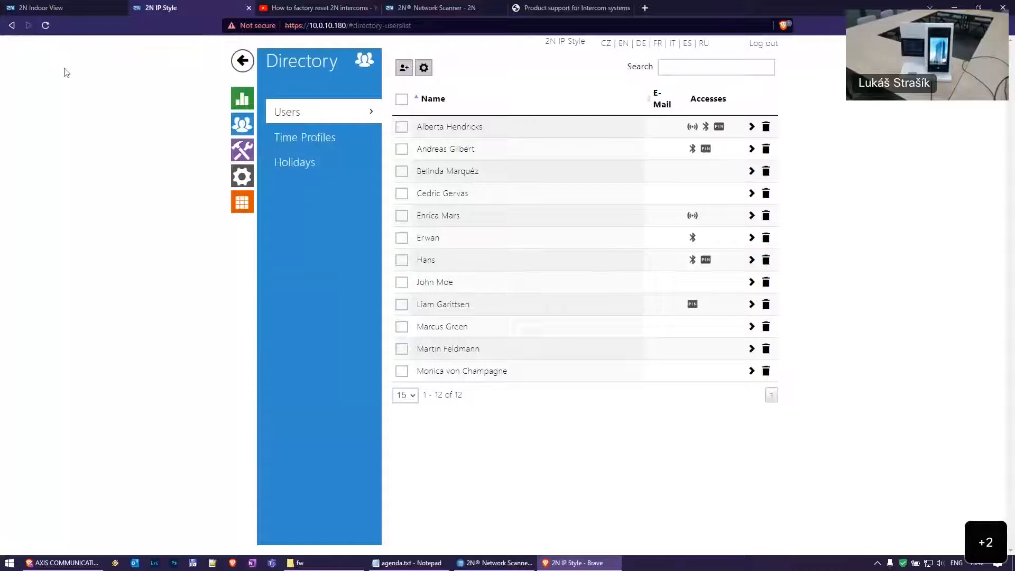
click(72, 6)
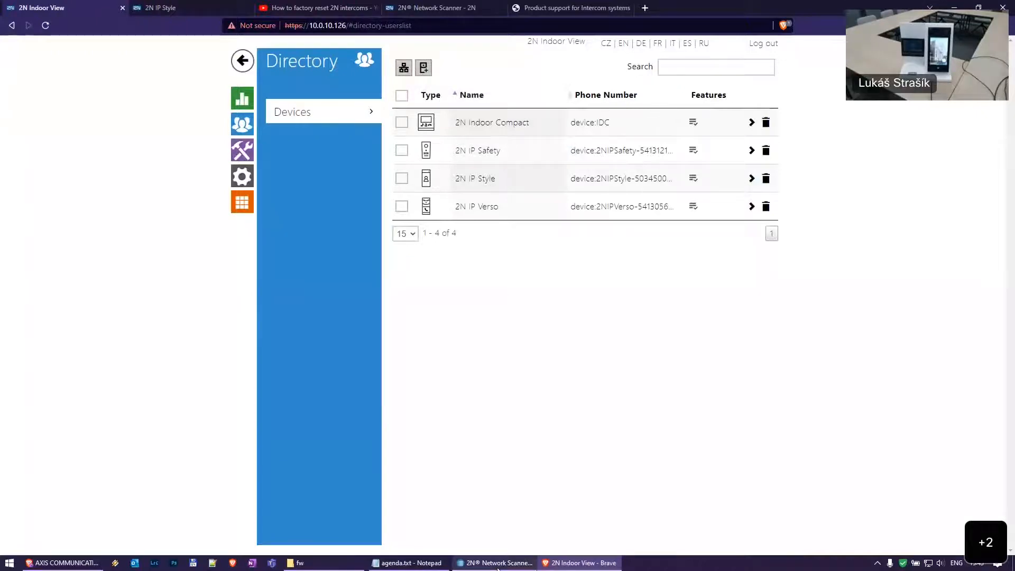
click(404, 67)
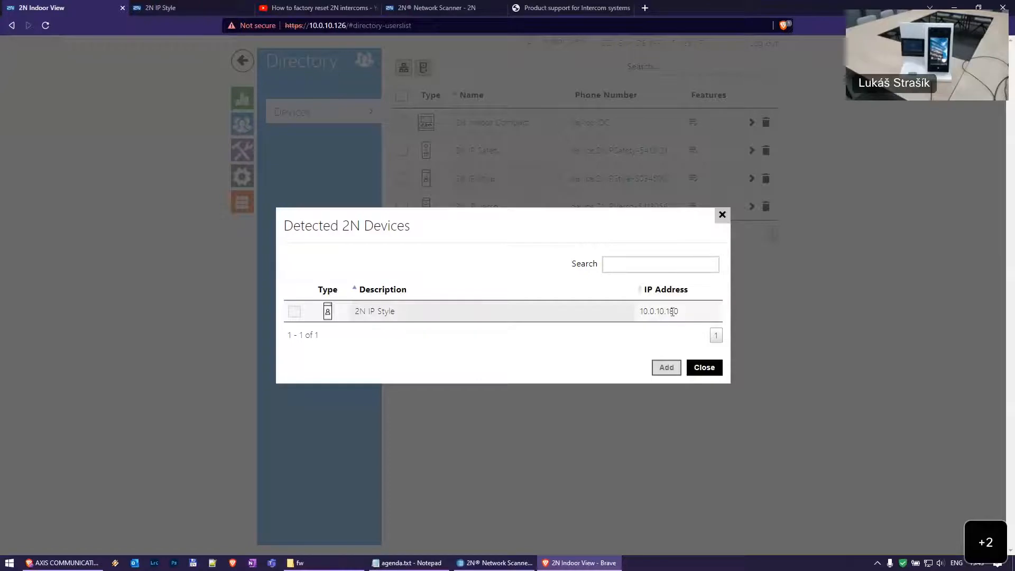
Add the detected 2N IP Style at 10.0.10.180 to the Indoor View's devices
drag(688, 315, 617, 315)
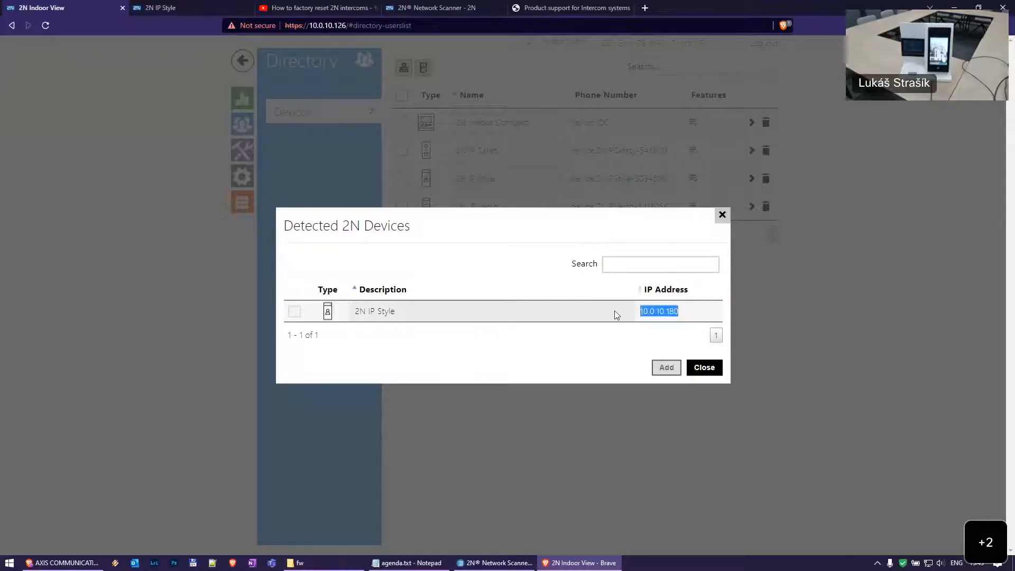
click(646, 257)
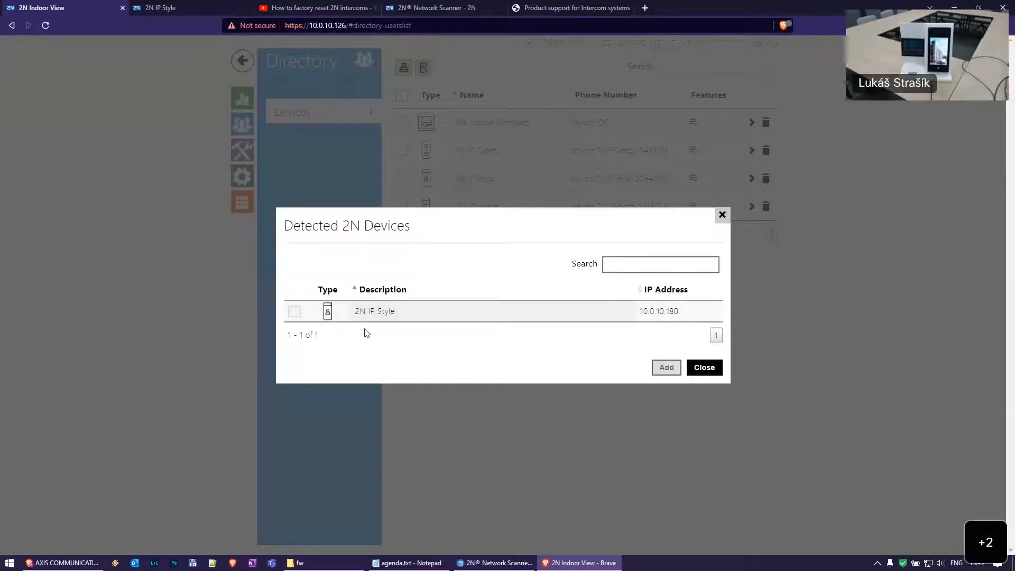
click(295, 311)
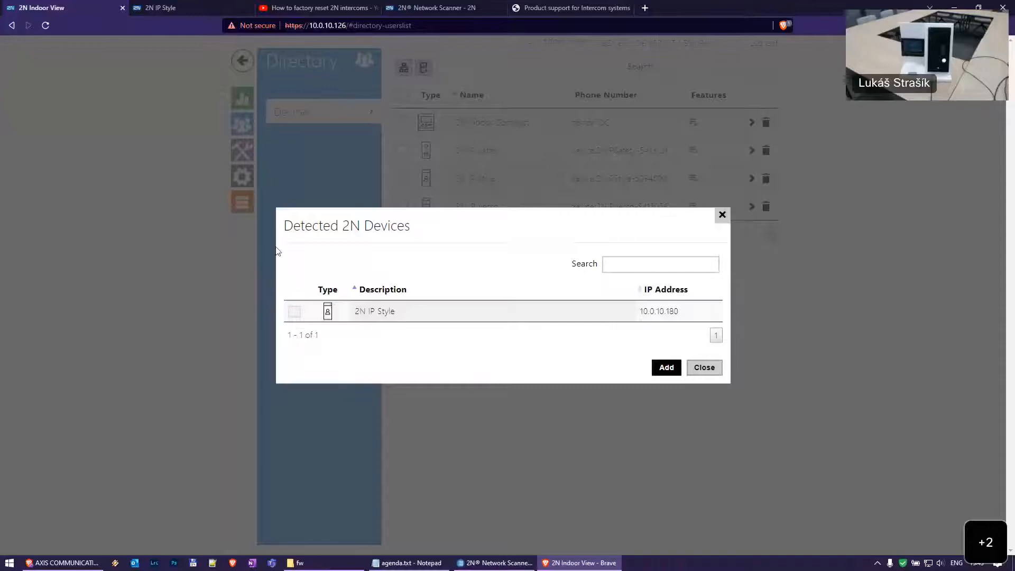
click(661, 367)
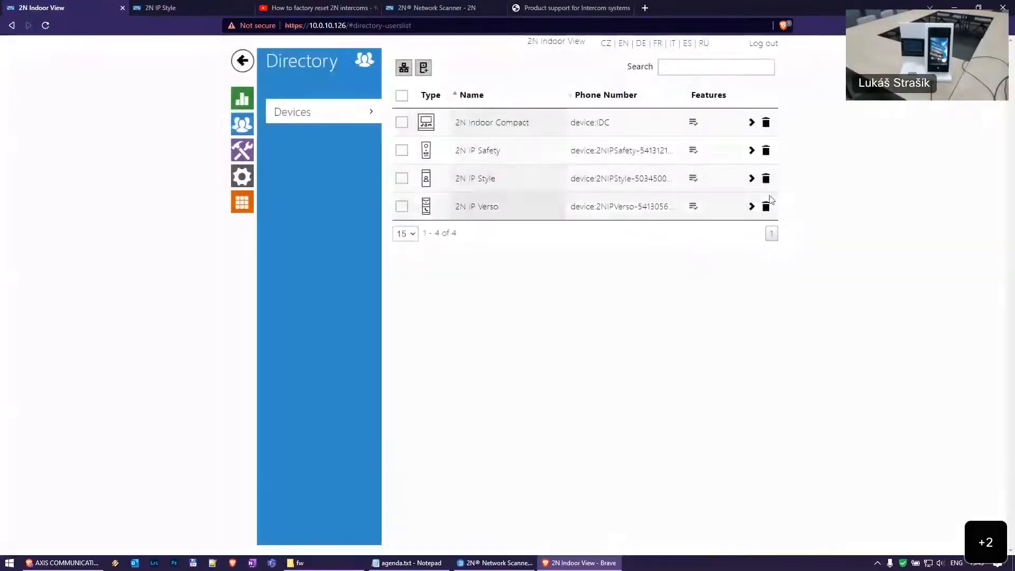
Remove the 2N IP Style entry, then re-add it from a fresh device search
click(767, 178)
click(668, 353)
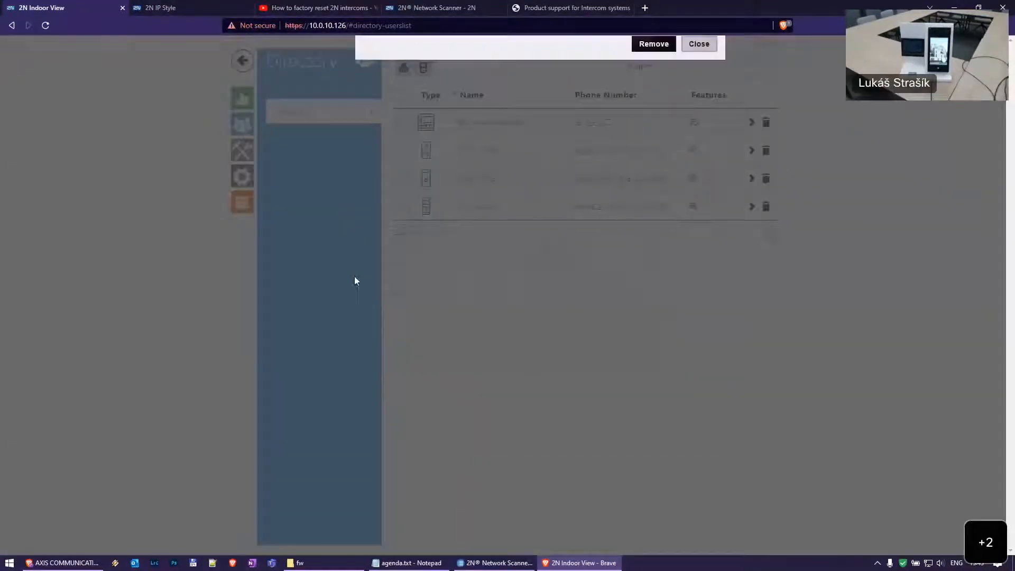
click(404, 67)
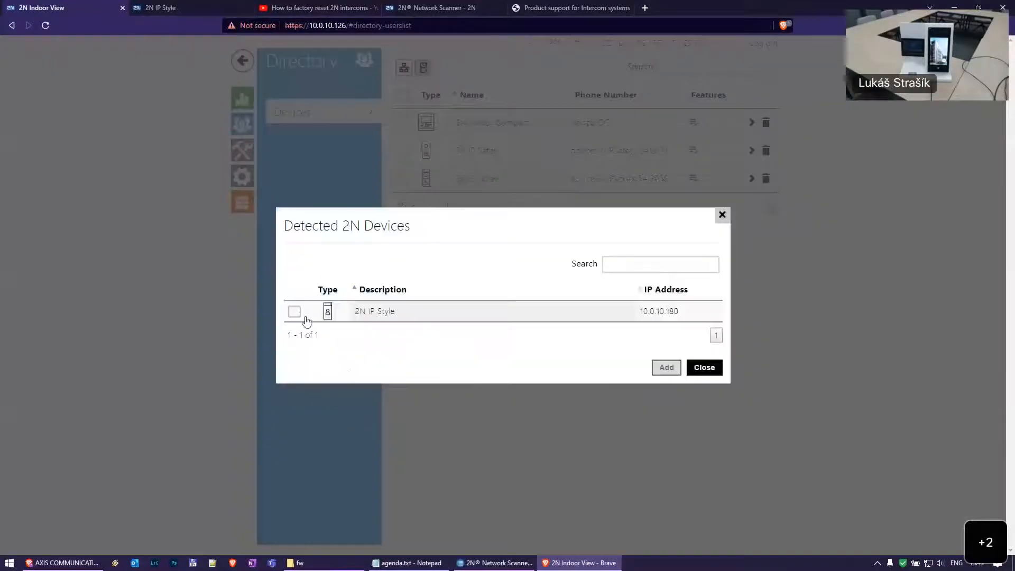
click(295, 312)
click(665, 367)
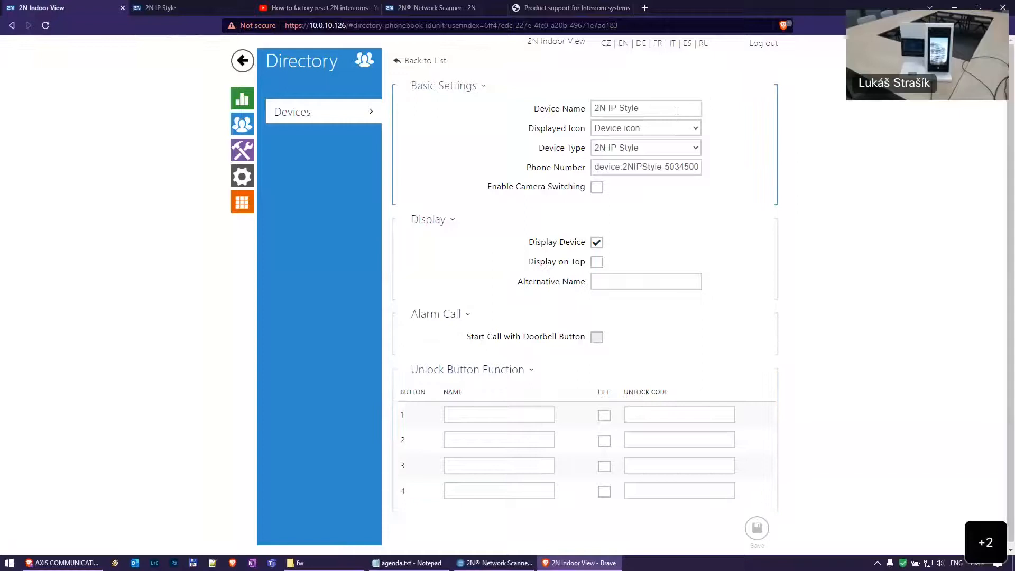
drag(650, 109, 591, 109)
click(661, 110)
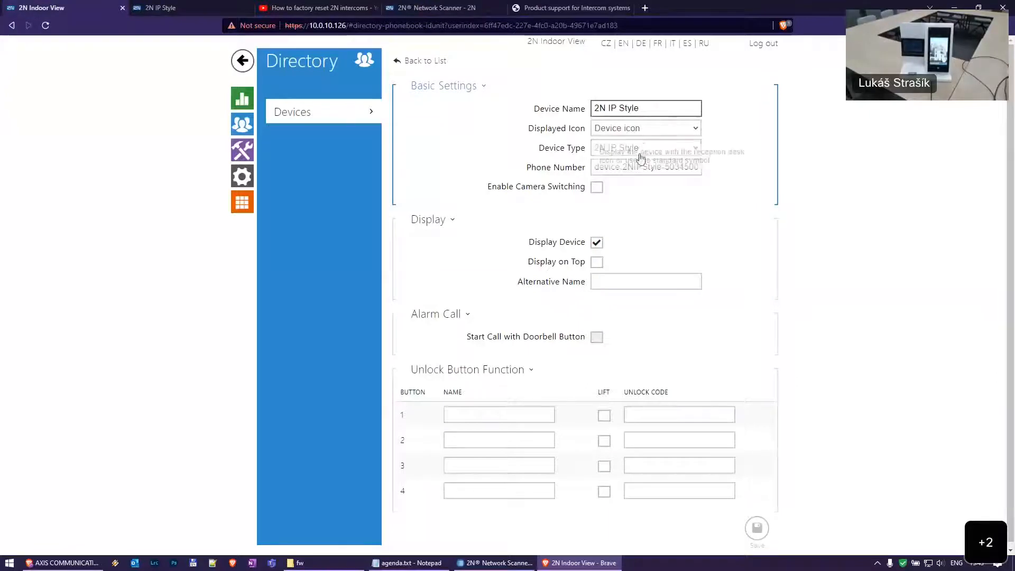
click(643, 153)
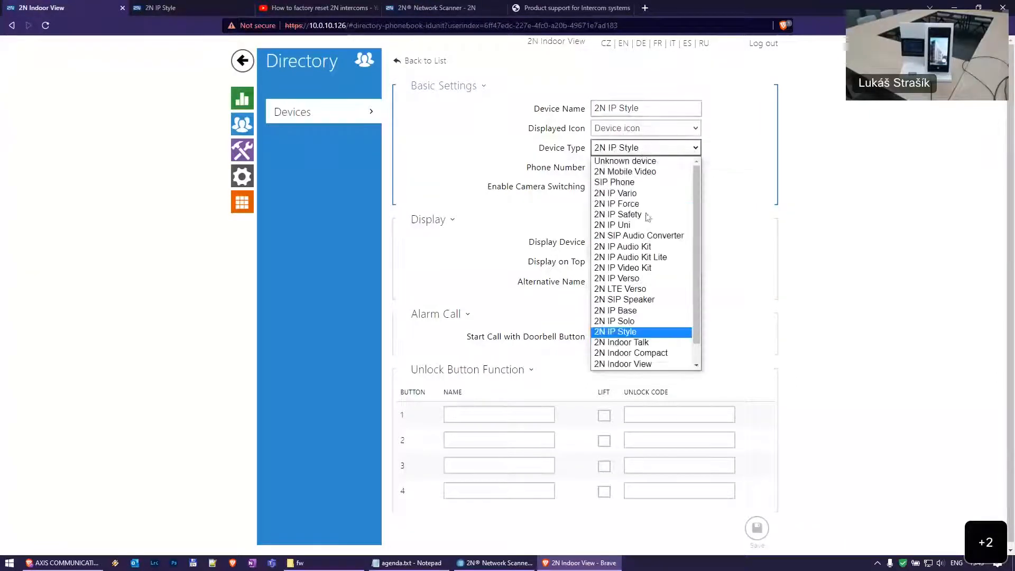
click(773, 165)
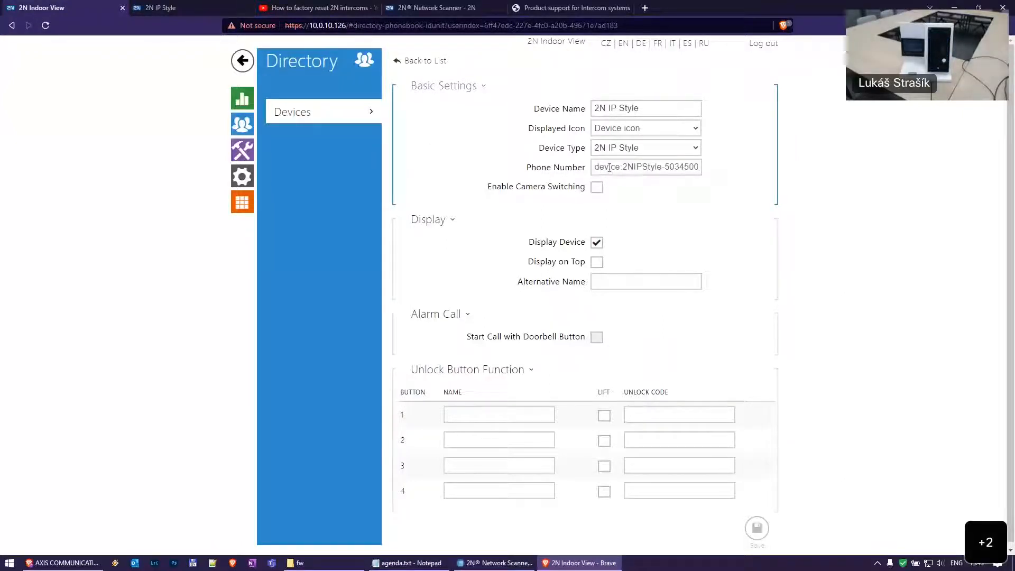
mouse_move(603, 167)
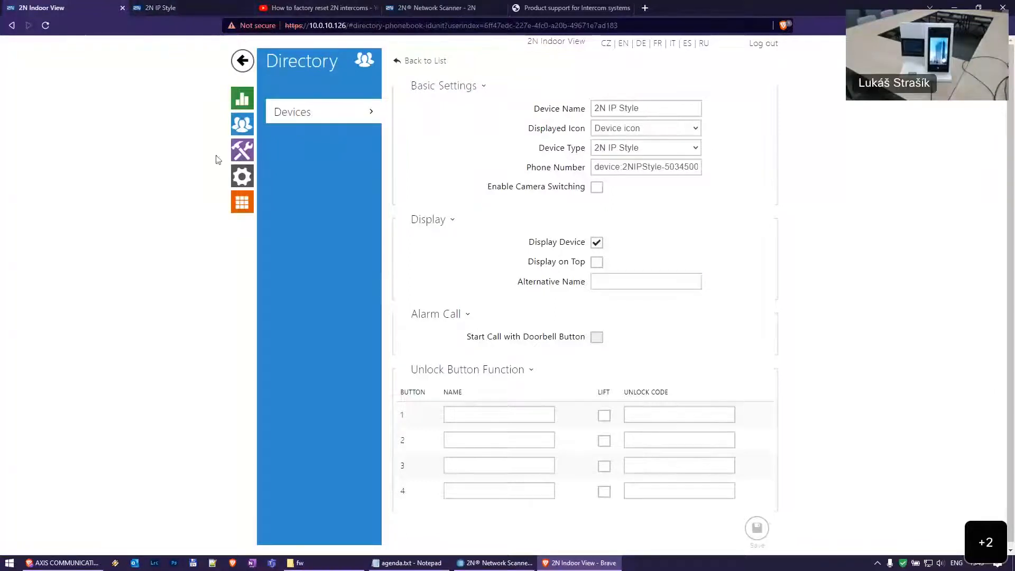
click(184, 6)
click(242, 150)
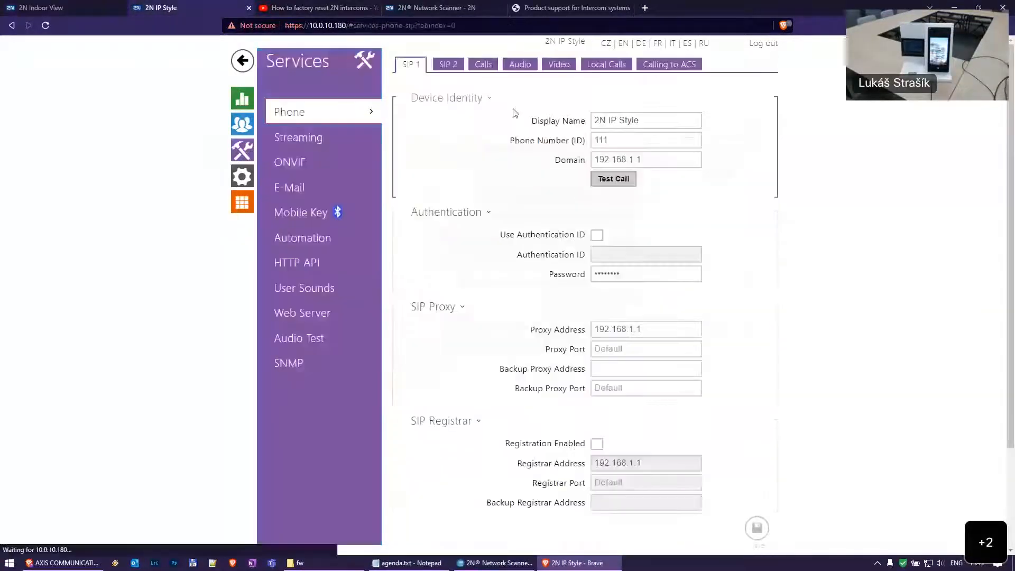
click(599, 73)
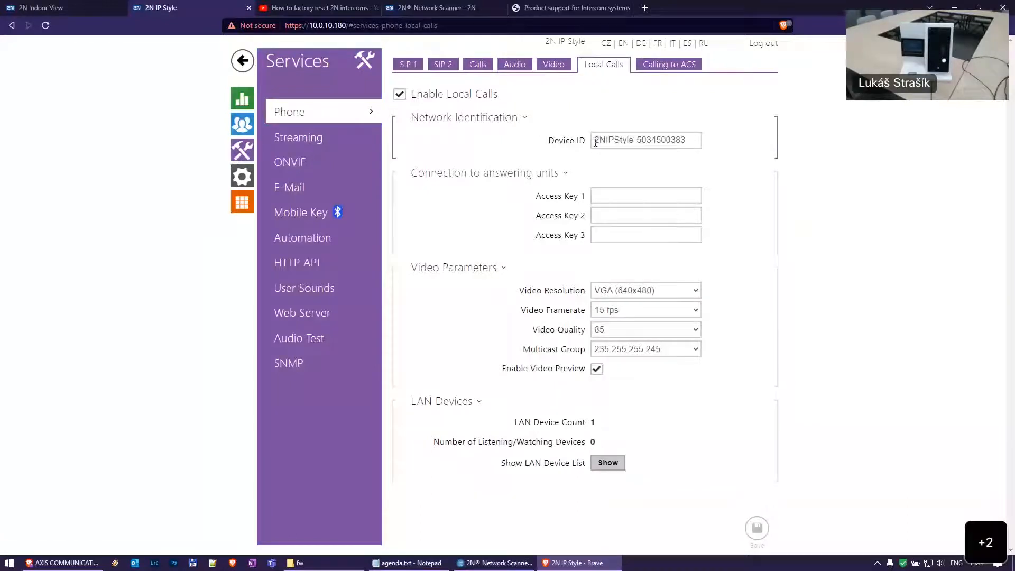
drag(596, 141, 792, 148)
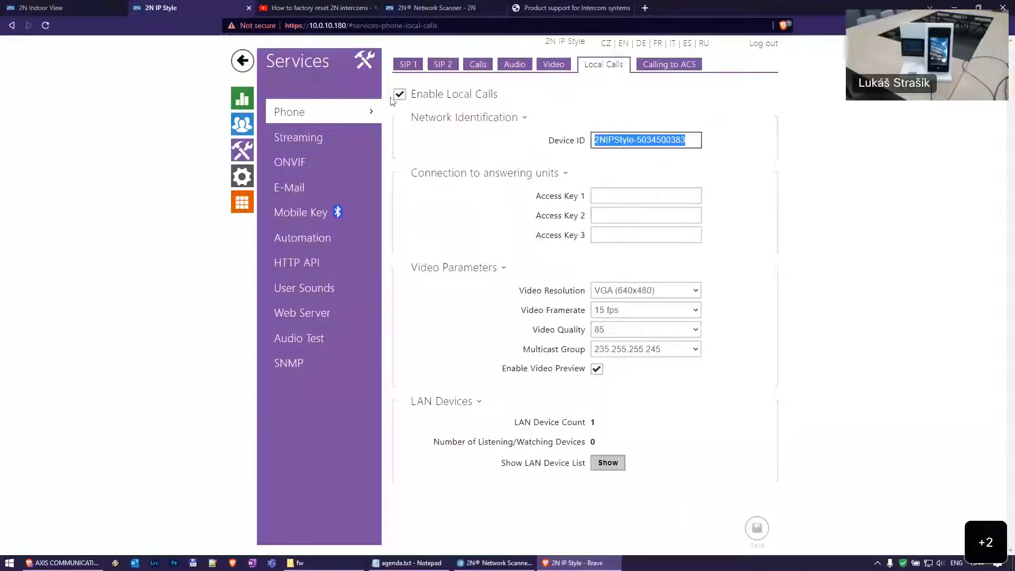
click(91, 5)
click(232, 148)
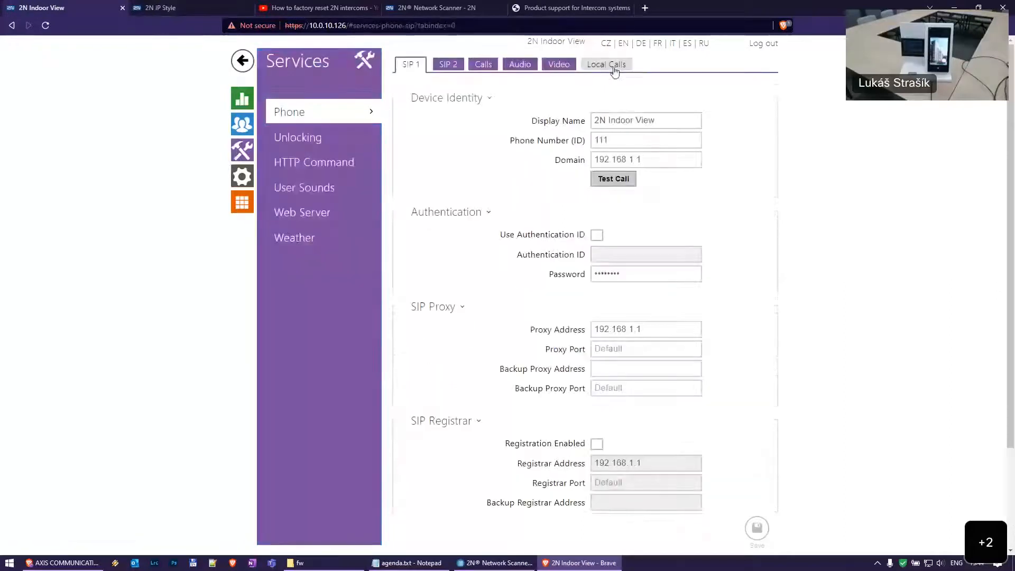
click(604, 64)
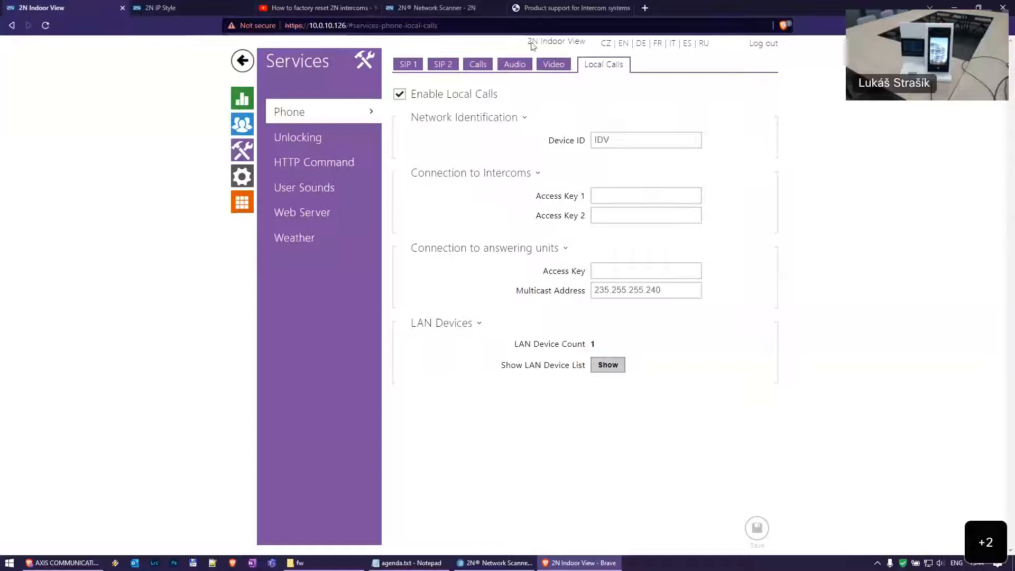
mouse_move(635, 141)
key(ctrl+Tab)
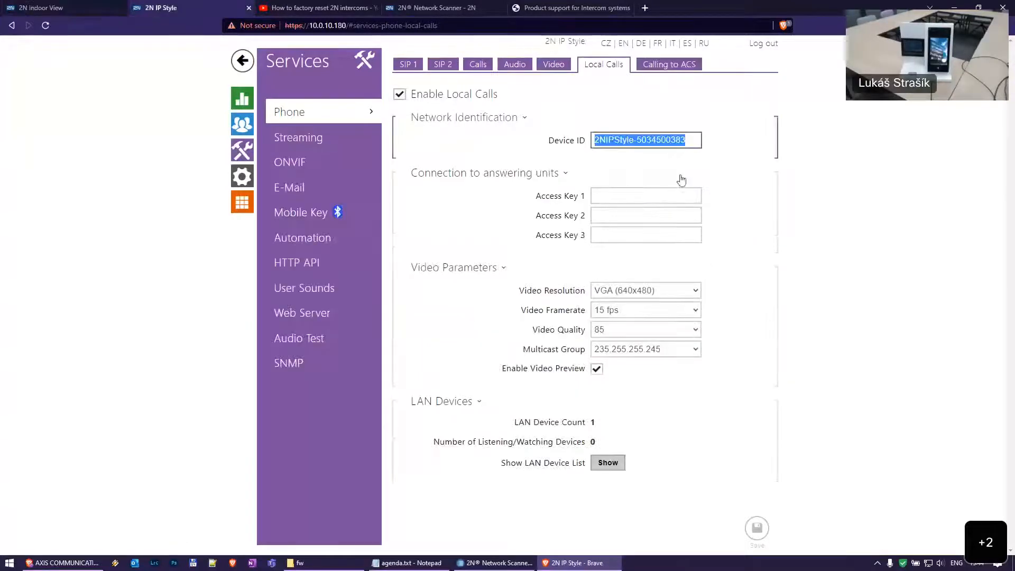
click(601, 138)
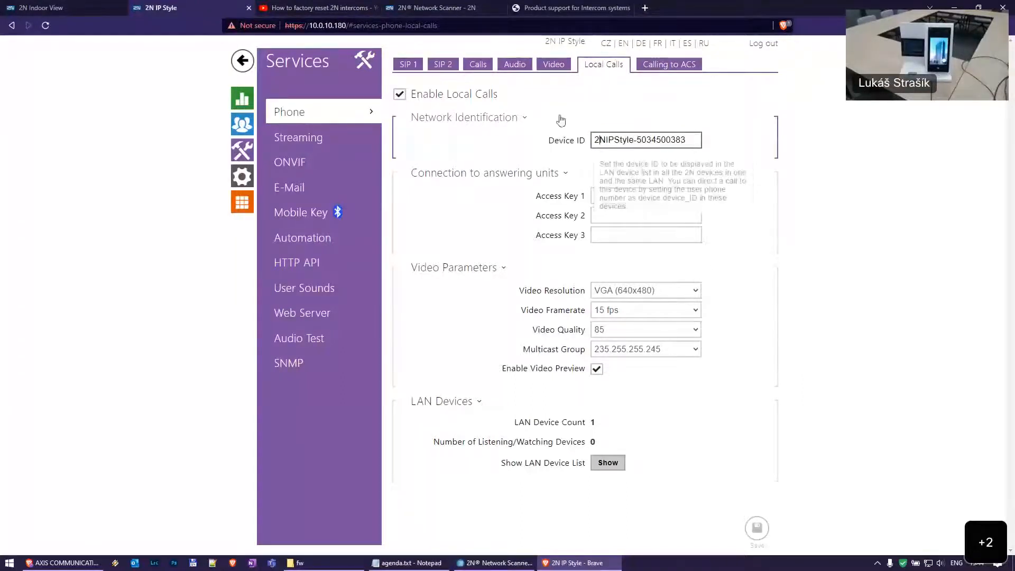
click(112, 4)
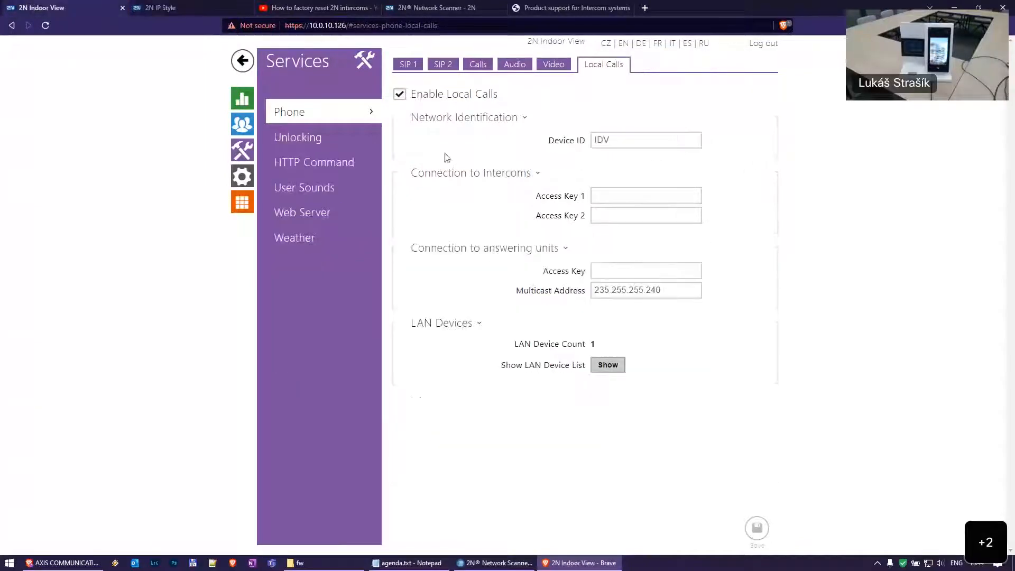
click(242, 124)
click(505, 178)
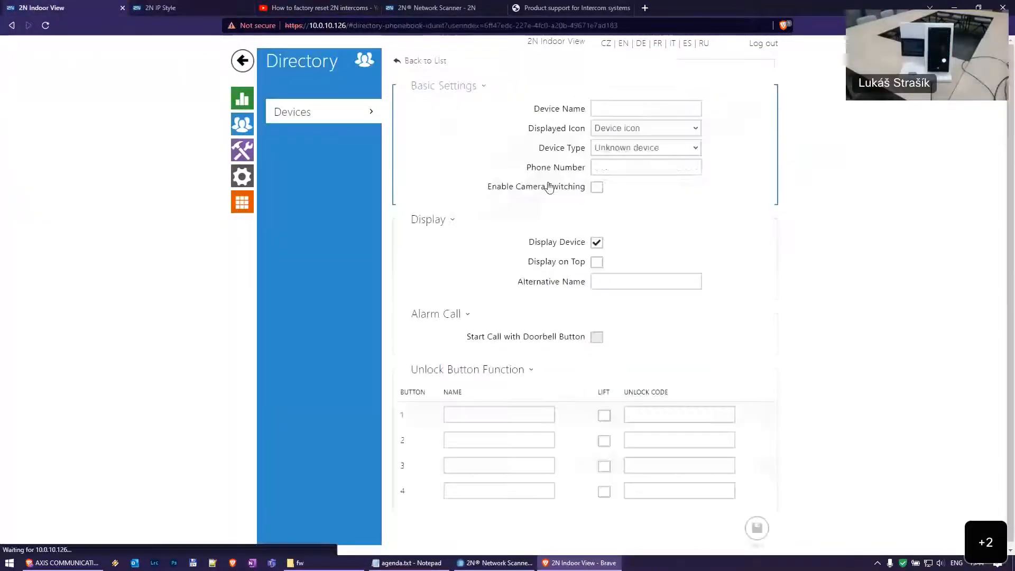
click(624, 167)
drag(624, 166, 683, 159)
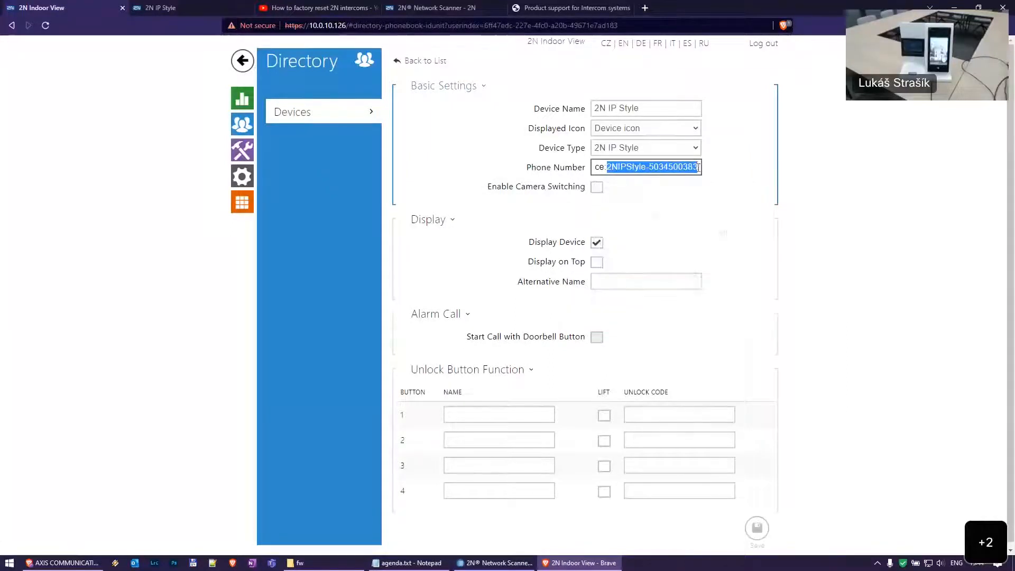
click(698, 167)
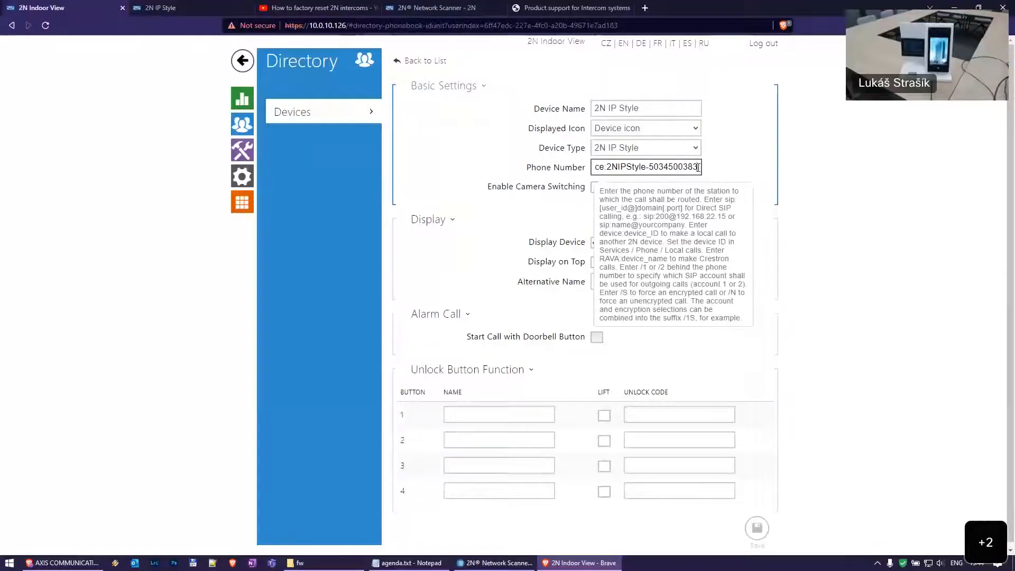
text(:)
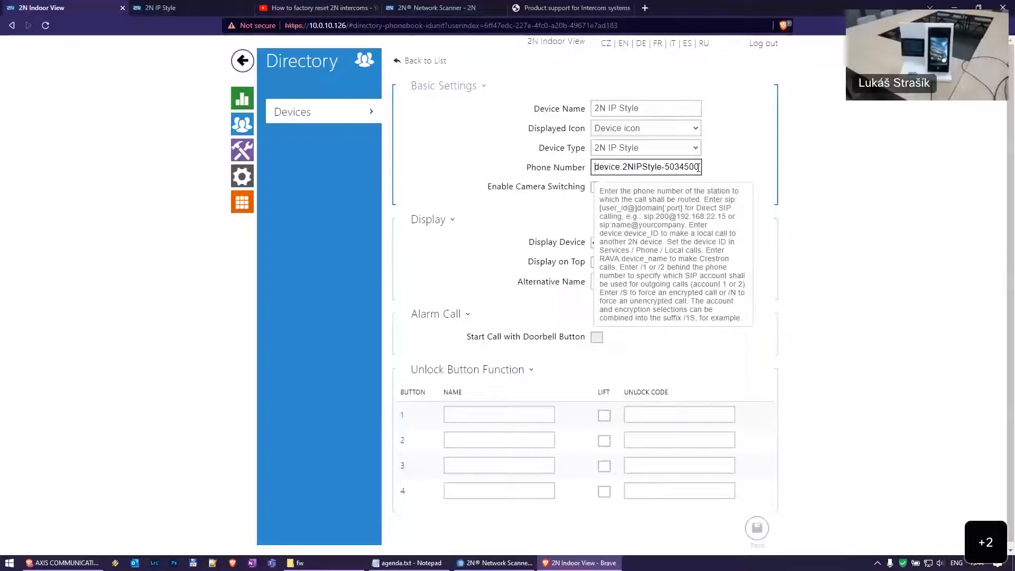
key(End)
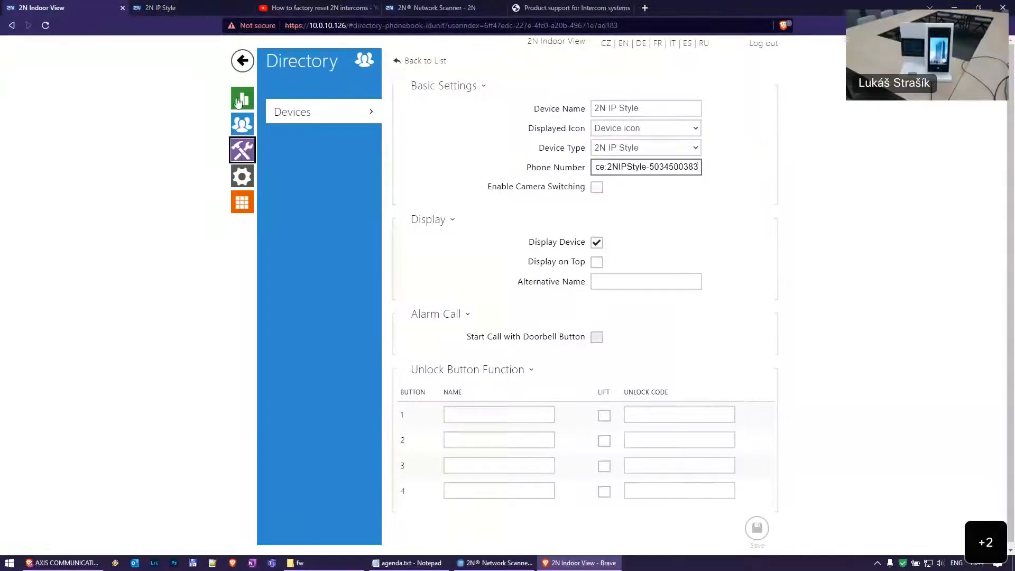
key(ctrl+Tab)
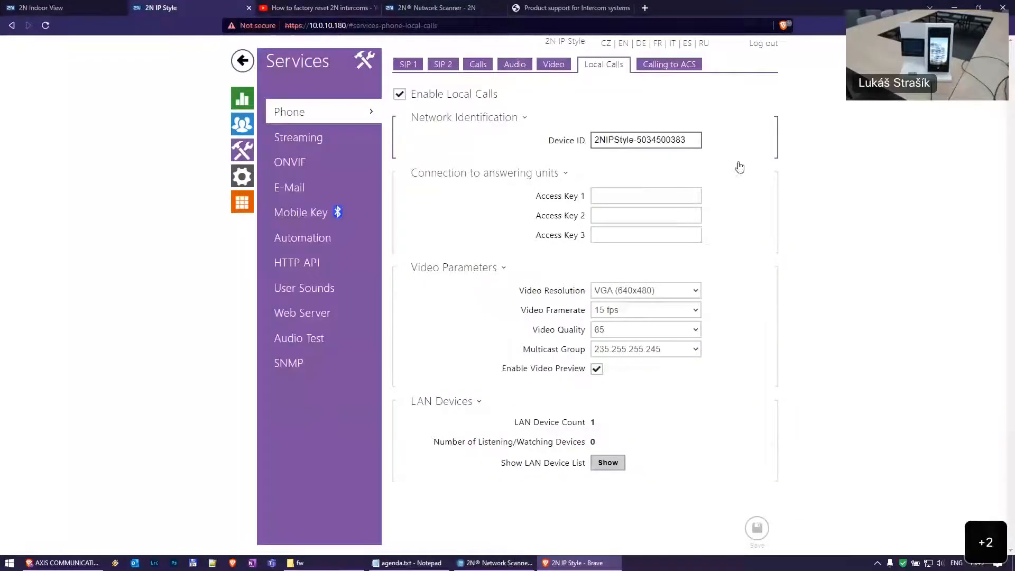
List the IP Style's LAN devices and point out the Indoor View's ID IDV and IP address
click(608, 462)
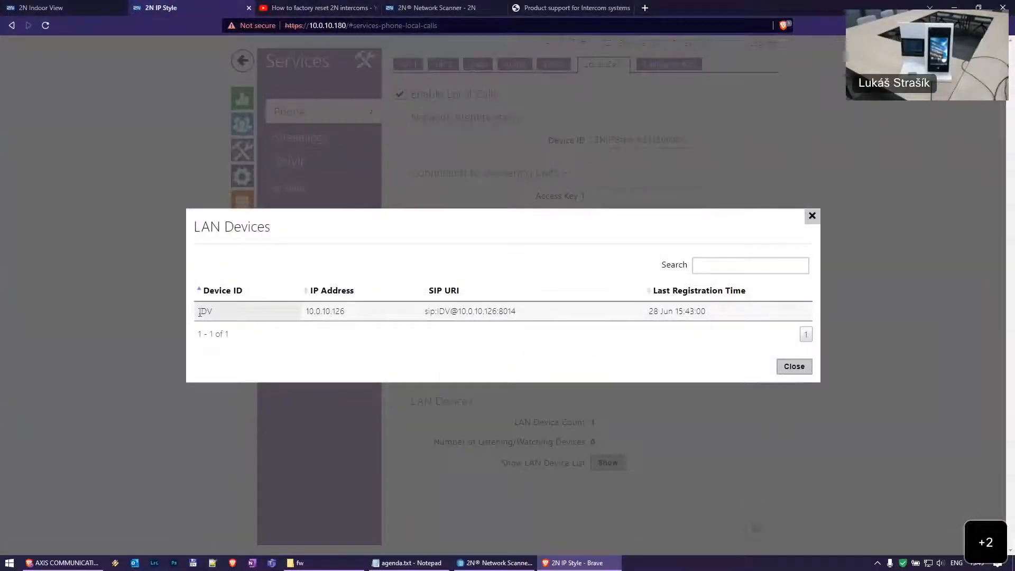
drag(200, 312, 245, 315)
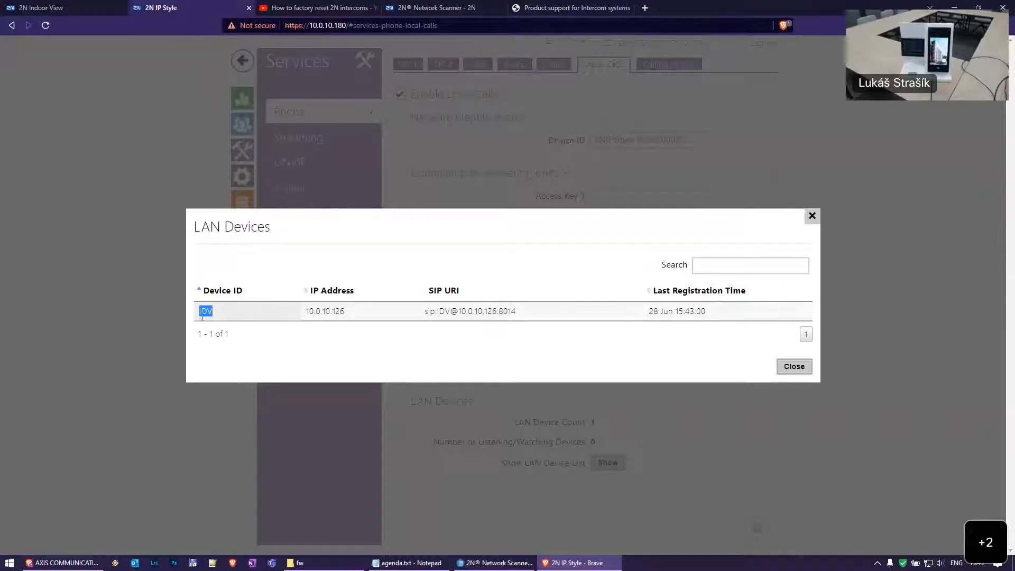
double_click(346, 316)
click(428, 311)
Highlight parts of the Indoor View's SIP URI, then close the LAN device list
drag(427, 310, 529, 319)
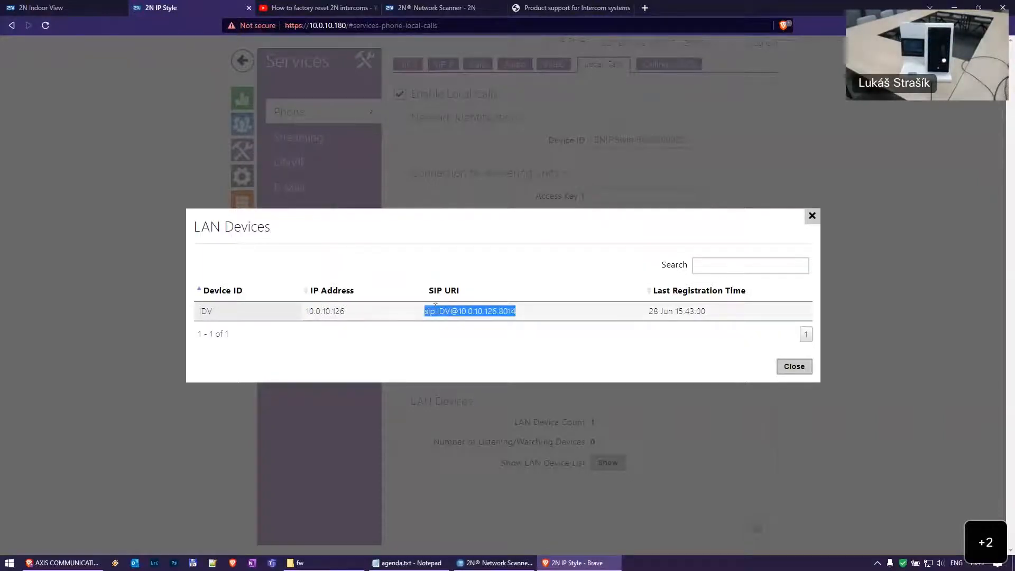
click(452, 312)
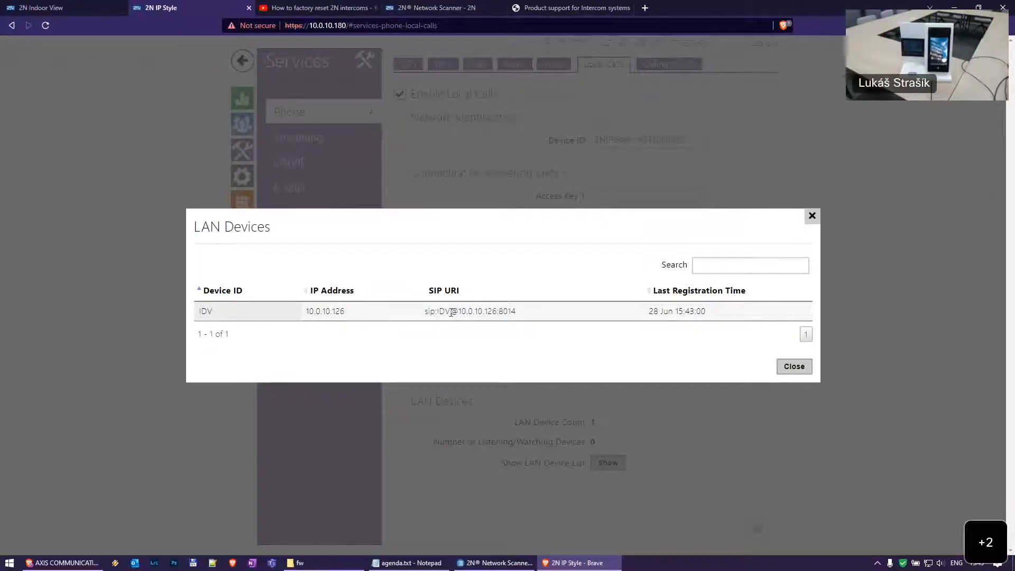
drag(518, 313, 522, 316)
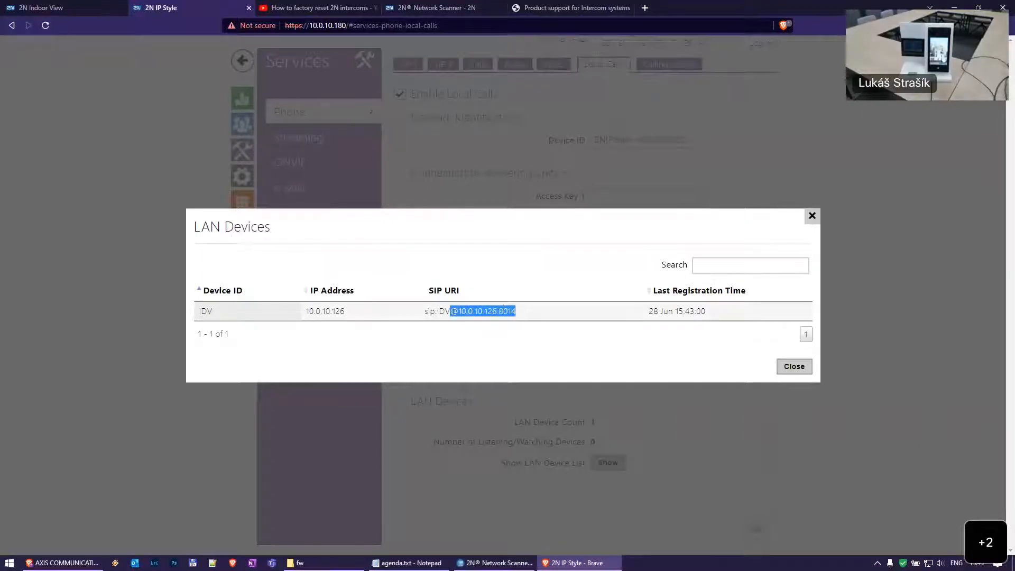
click(480, 310)
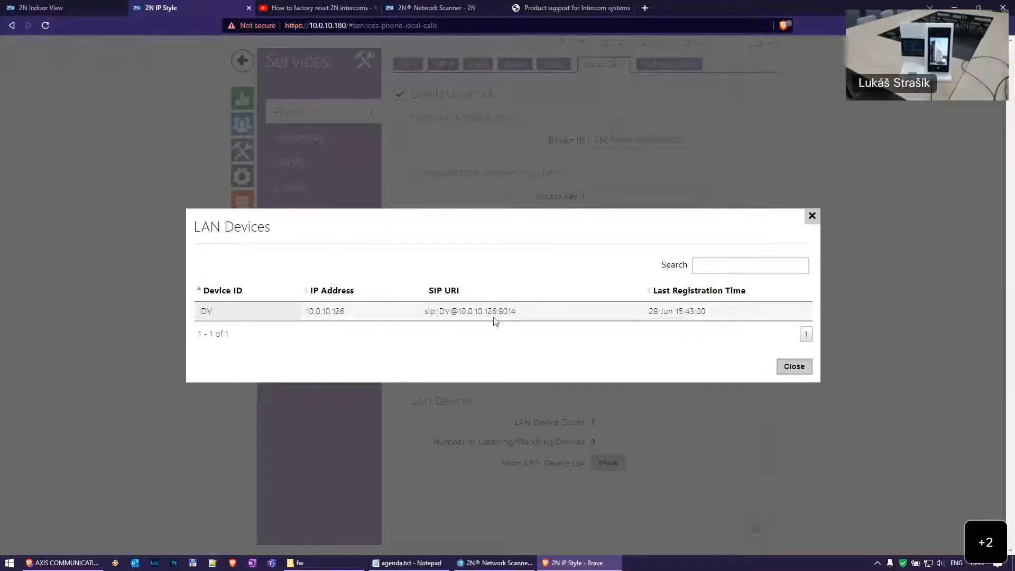
triple_click(473, 309)
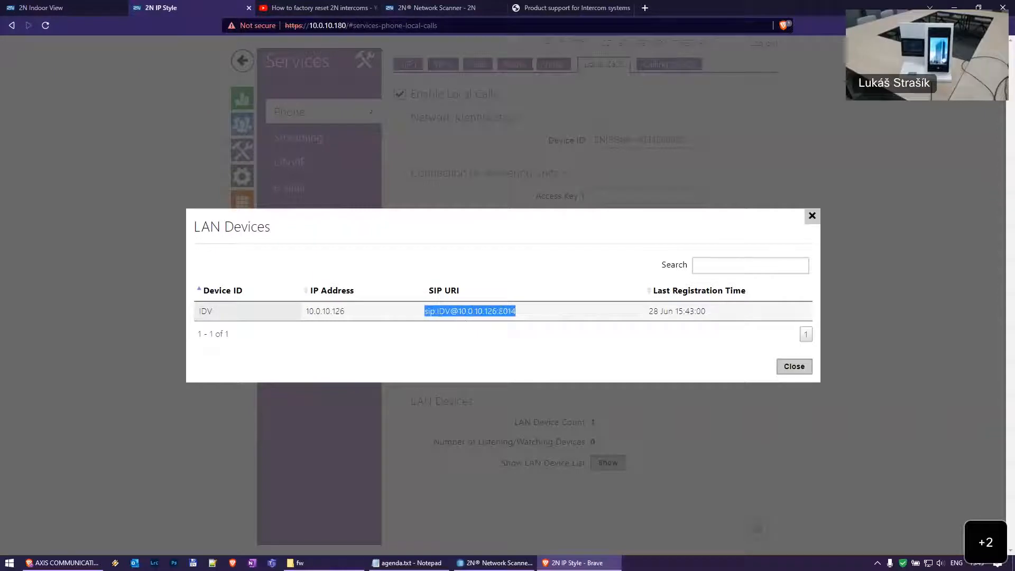
double_click(493, 309)
click(458, 312)
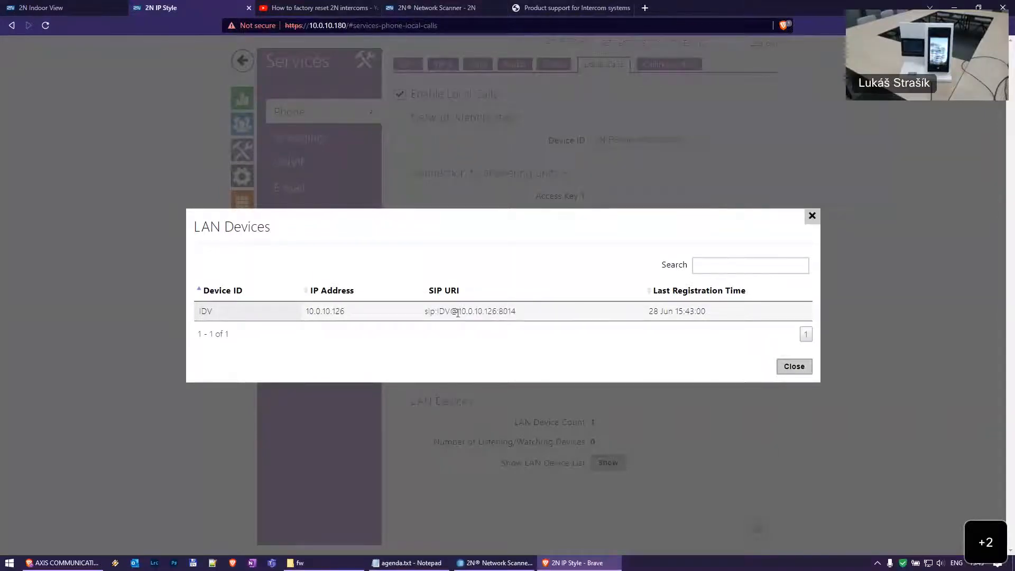
click(805, 366)
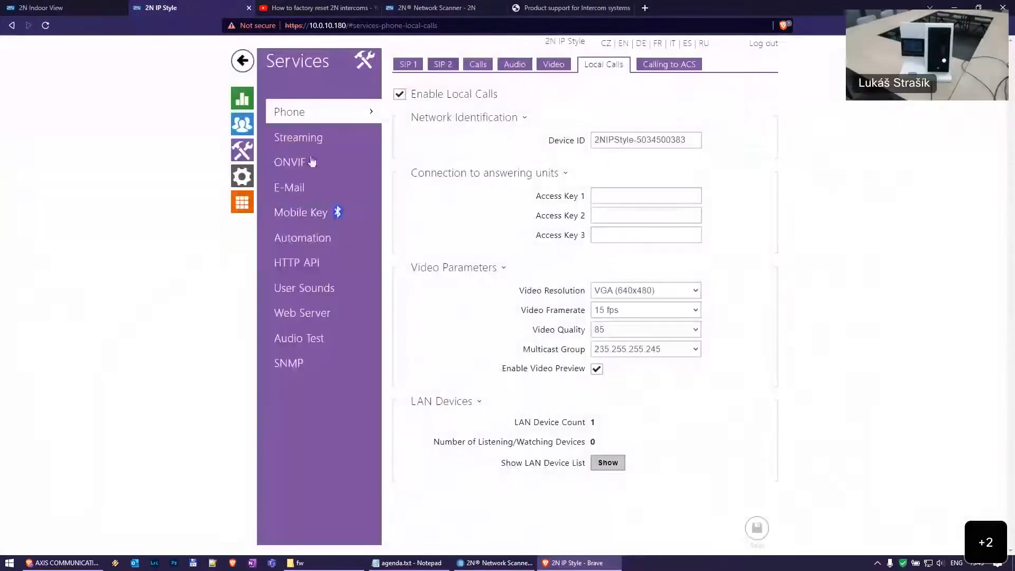
Open the first directory user and select the device: prefix of Number 1, device:IDV
click(252, 119)
click(447, 128)
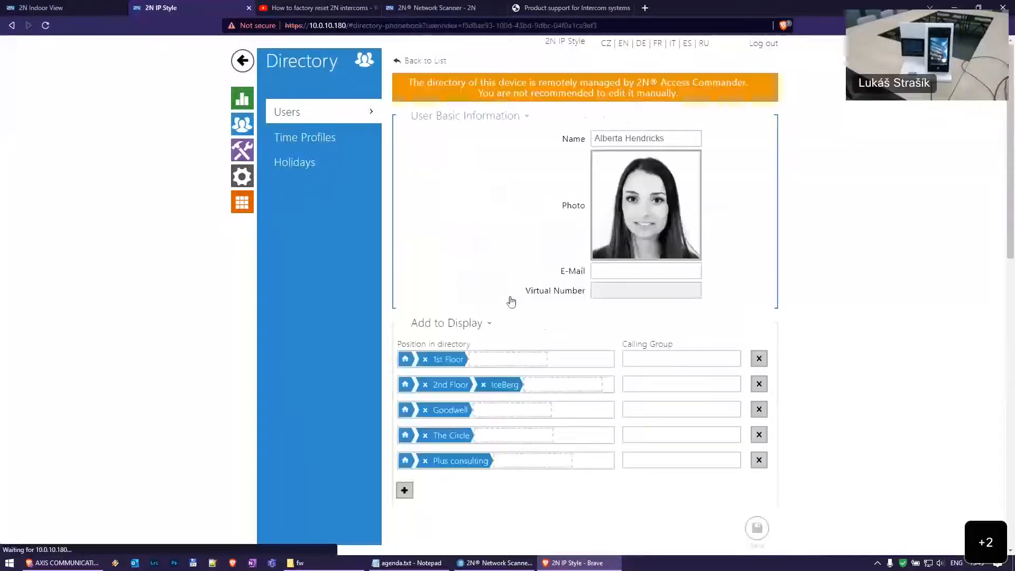
scroll(519, 337, down, 7)
drag(648, 193, 625, 193)
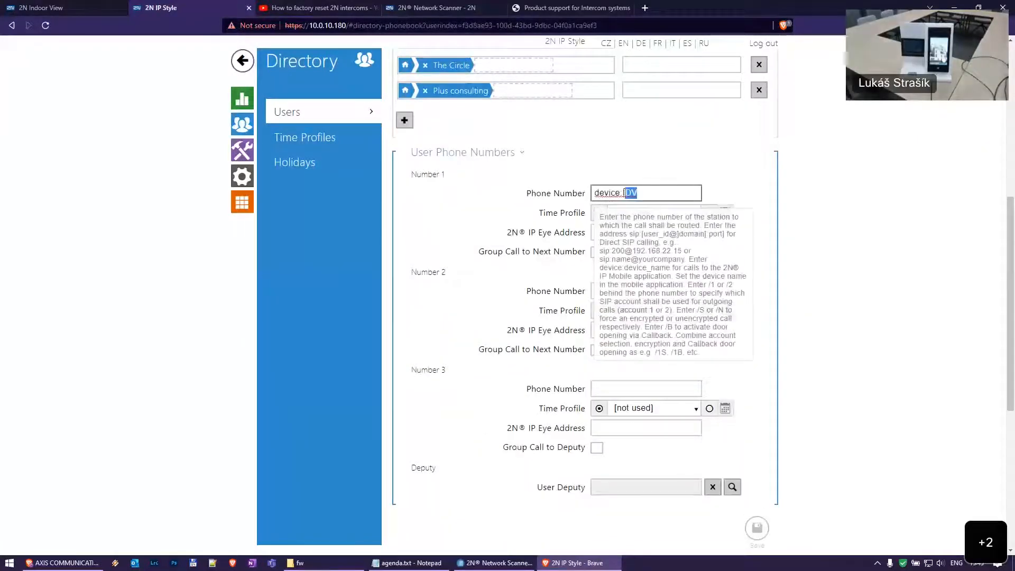
key(Left)
key(ctrl+shift+Left)
key(ctrl+shift+Left)
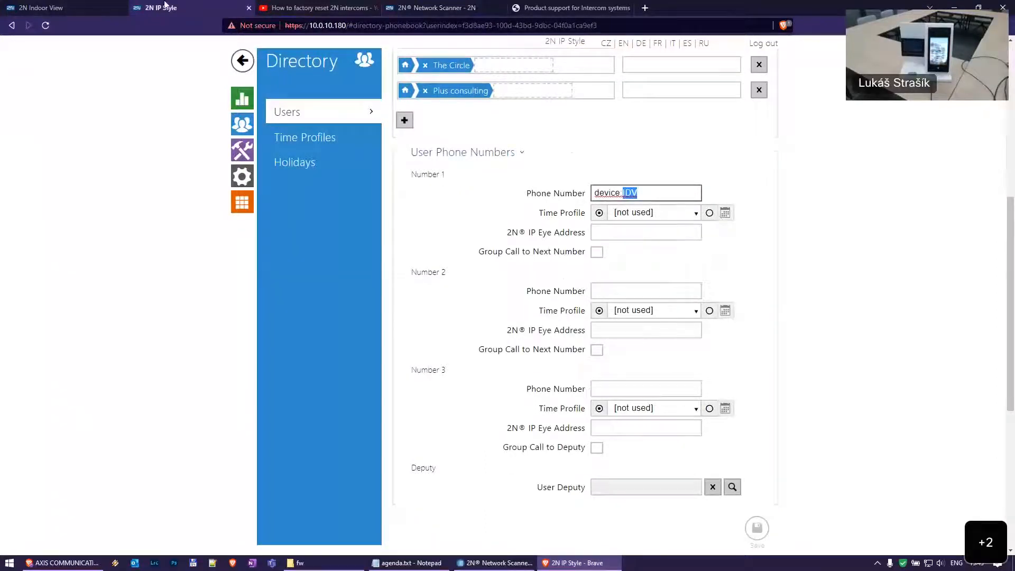
Compare with the Indoor View's Local Calls Device ID IDV, then return to the user's numbers
click(49, 8)
click(242, 150)
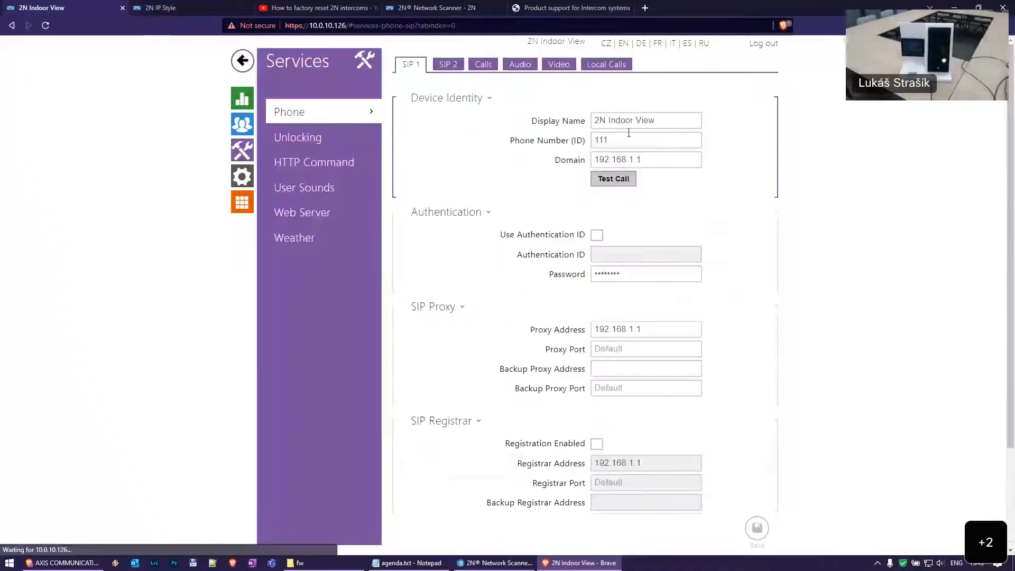
click(618, 69)
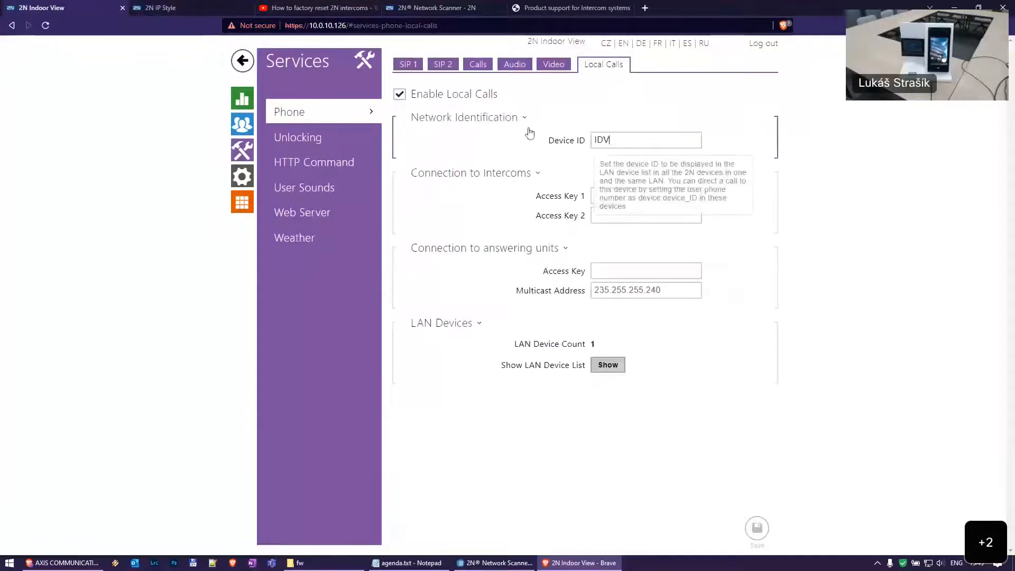
key(ctrl+Tab)
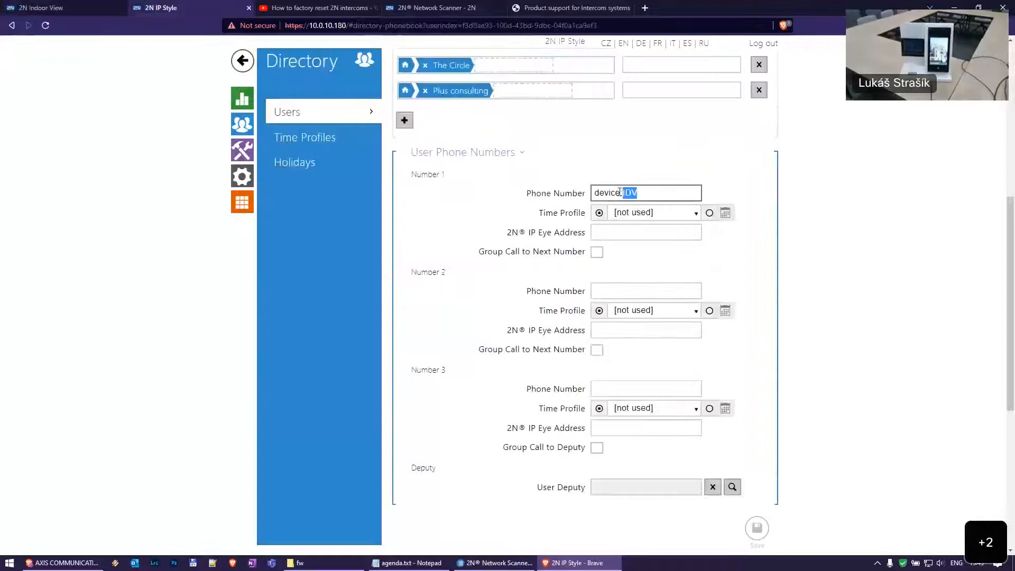
click(659, 190)
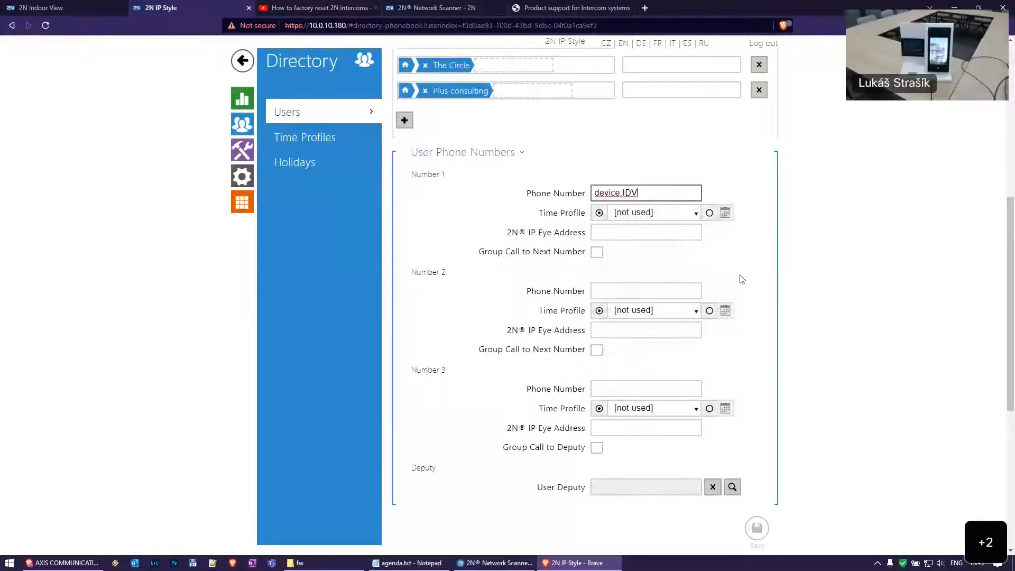
click(642, 290)
Enter sip:10.0.10.126 as Number 2, checking the Indoor View's address
text(s)
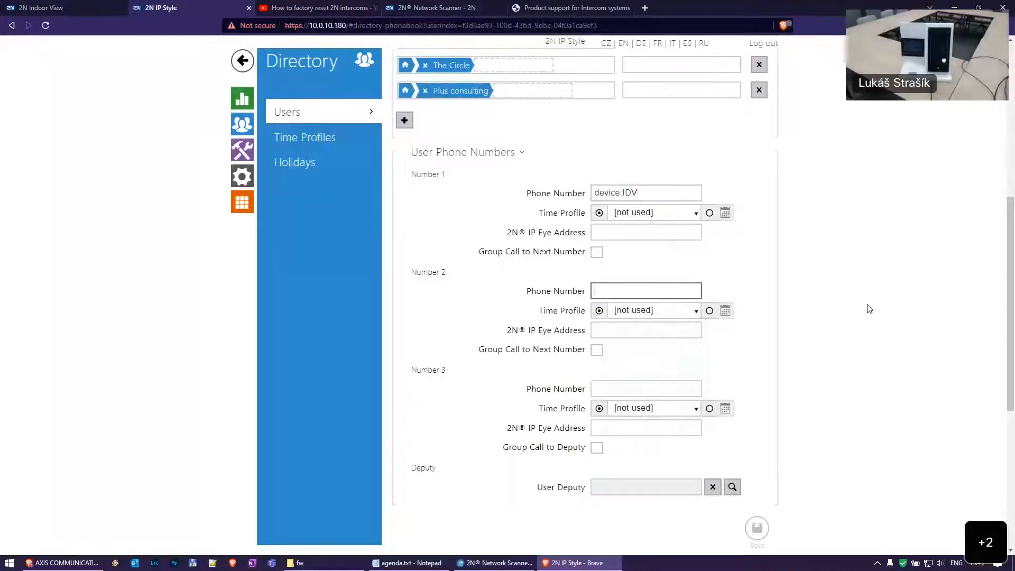
text(ip:)
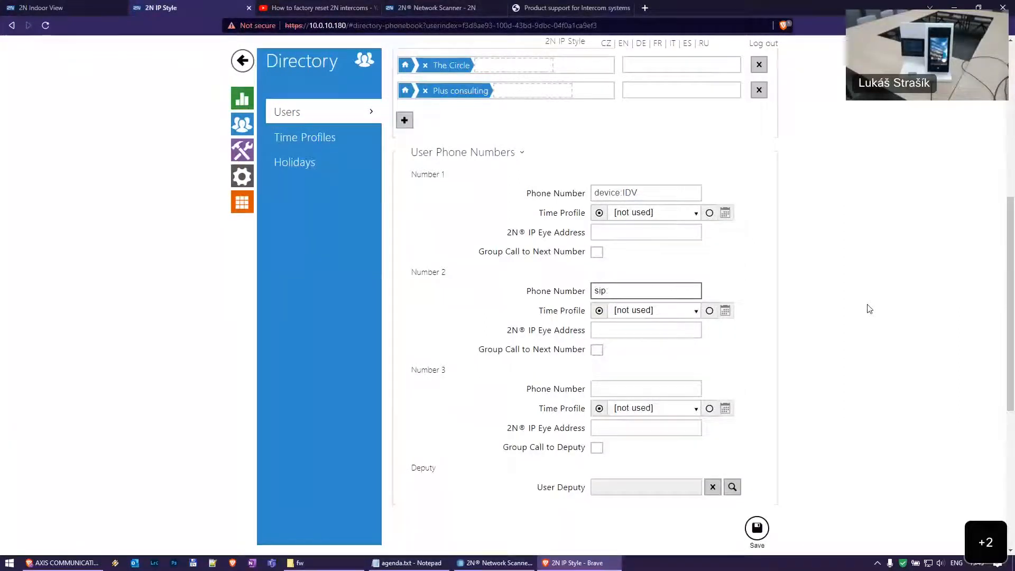
key(ctrl+shift+Tab)
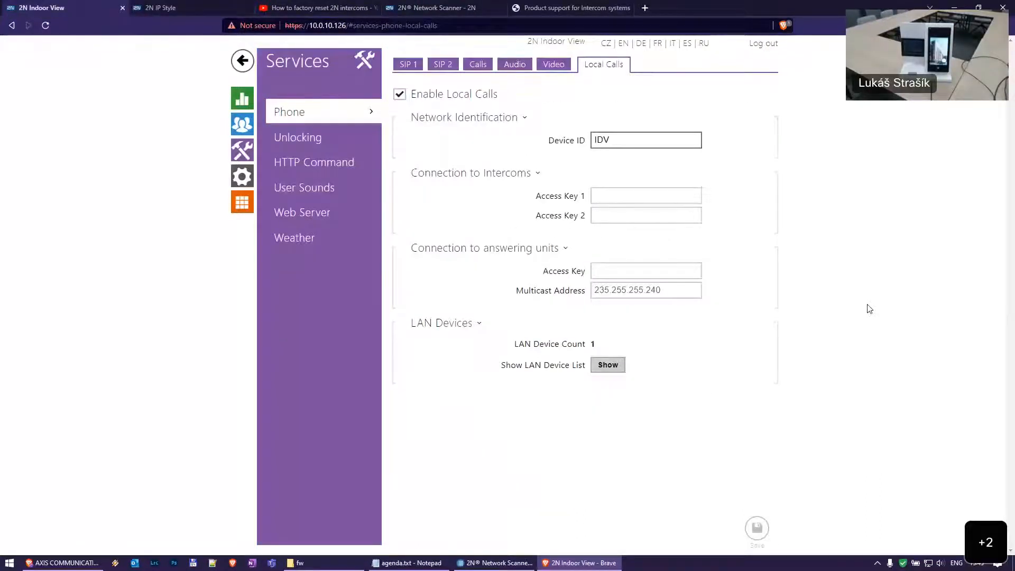
key(ctrl+Tab)
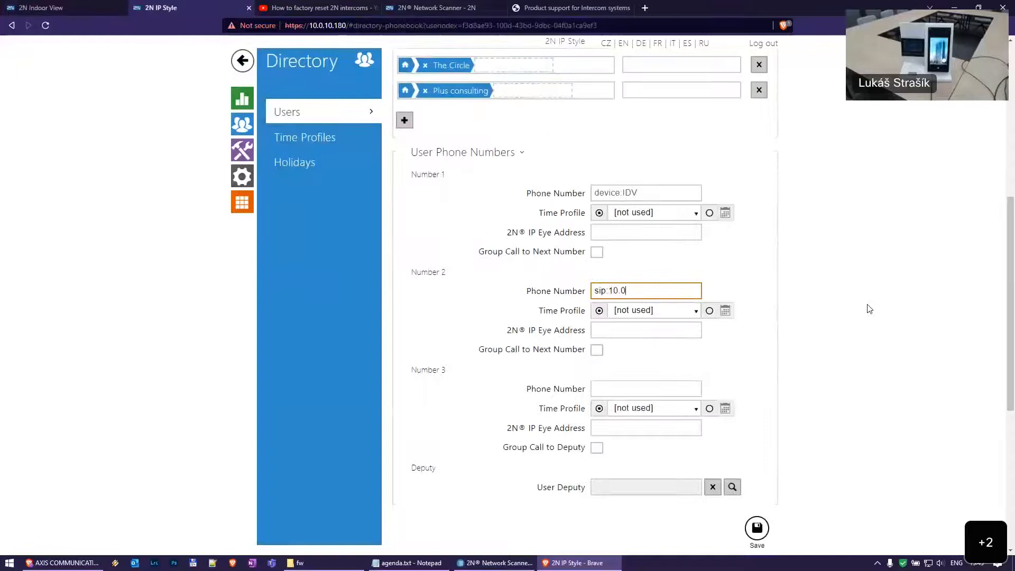
key(ctrl+shift+Tab)
key(ctrl+Tab)
text(12)
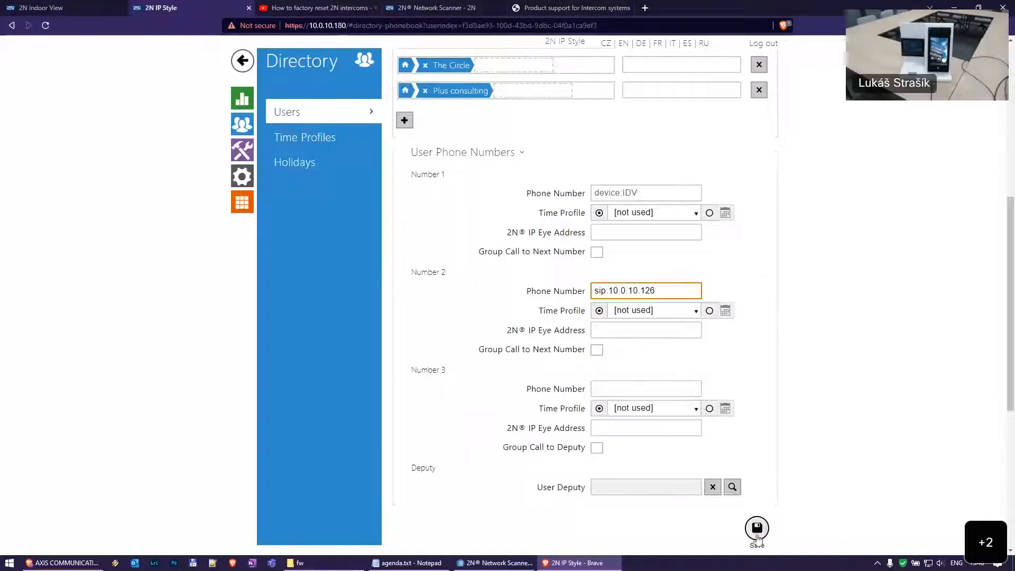
Enable Group Call to Next Number on Number 1 and point out device:IDV
click(597, 252)
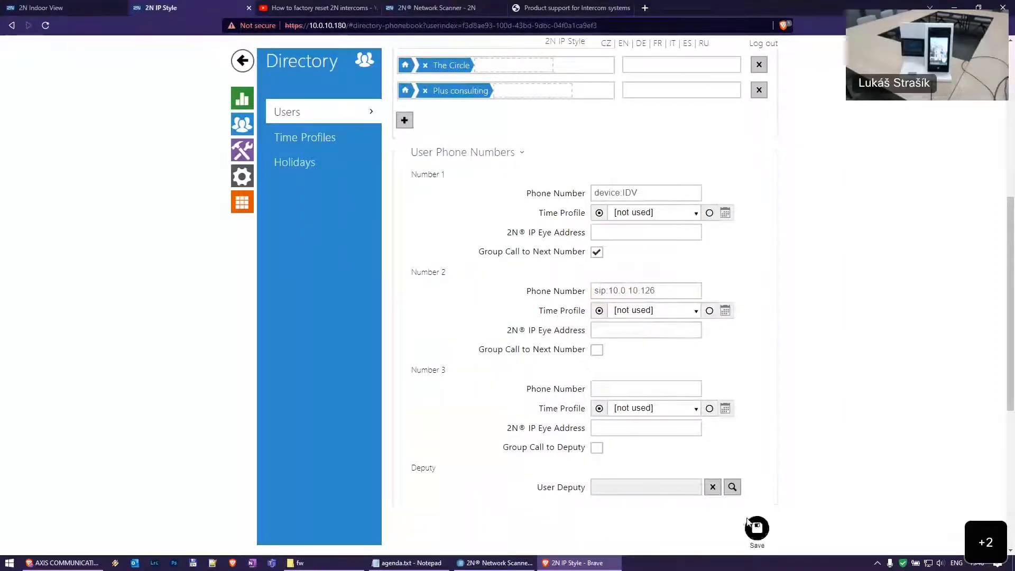
click(687, 192)
click(687, 191)
double_click(660, 193)
click(665, 193)
double_click(653, 191)
click(642, 193)
double_click(613, 195)
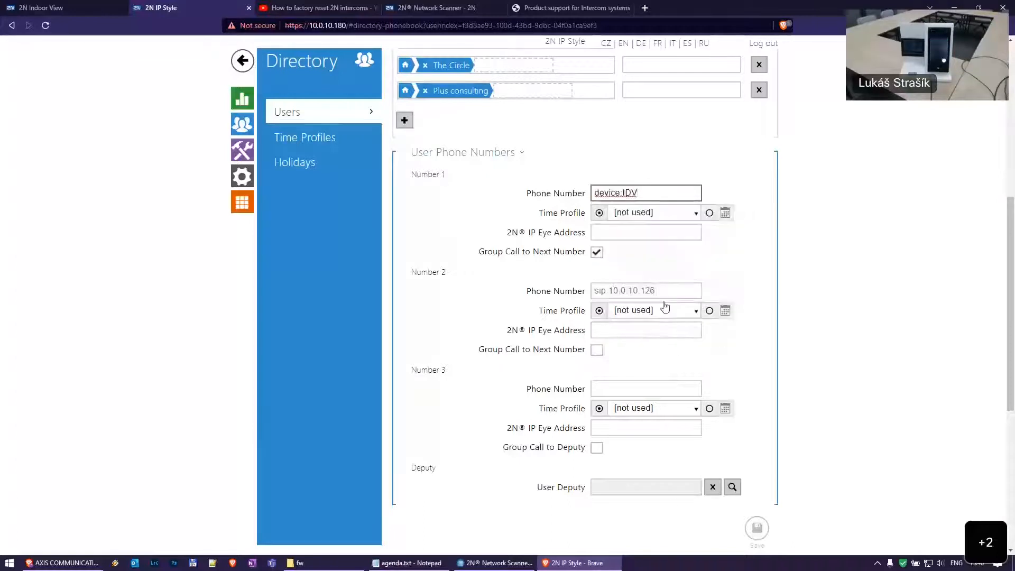
click(683, 296)
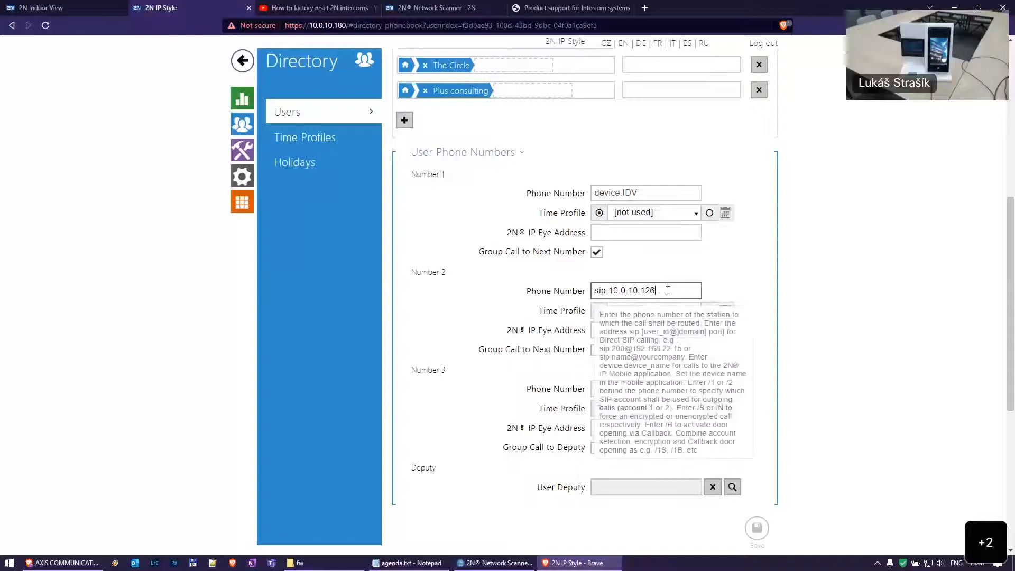
drag(669, 290, 607, 292)
click(678, 290)
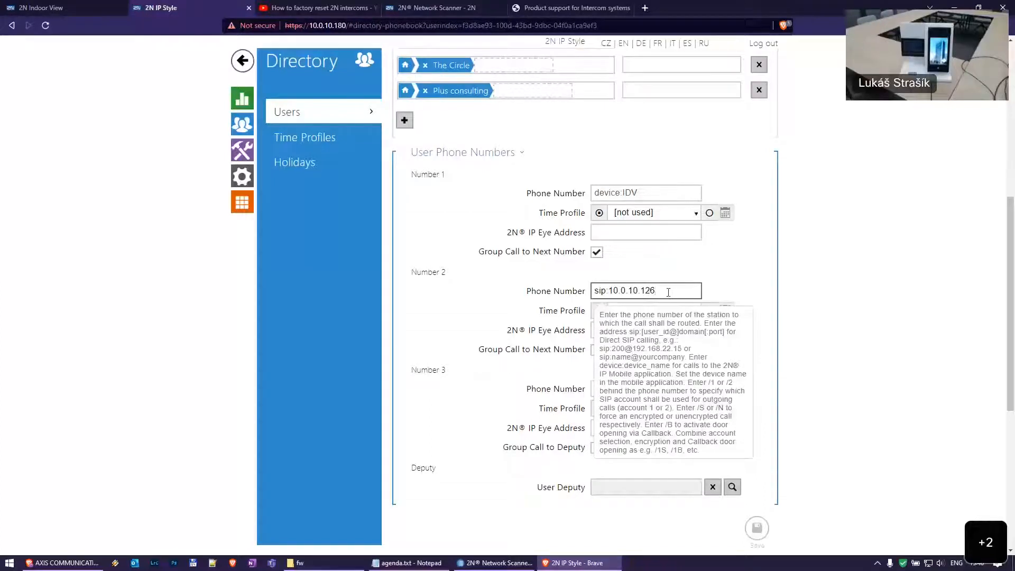
drag(702, 291, 704, 295)
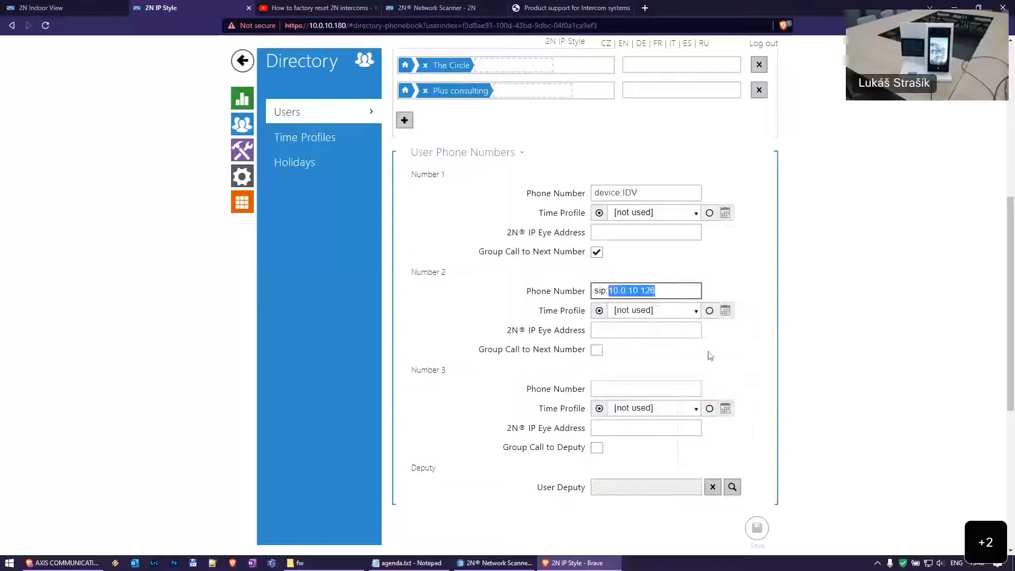
click(668, 290)
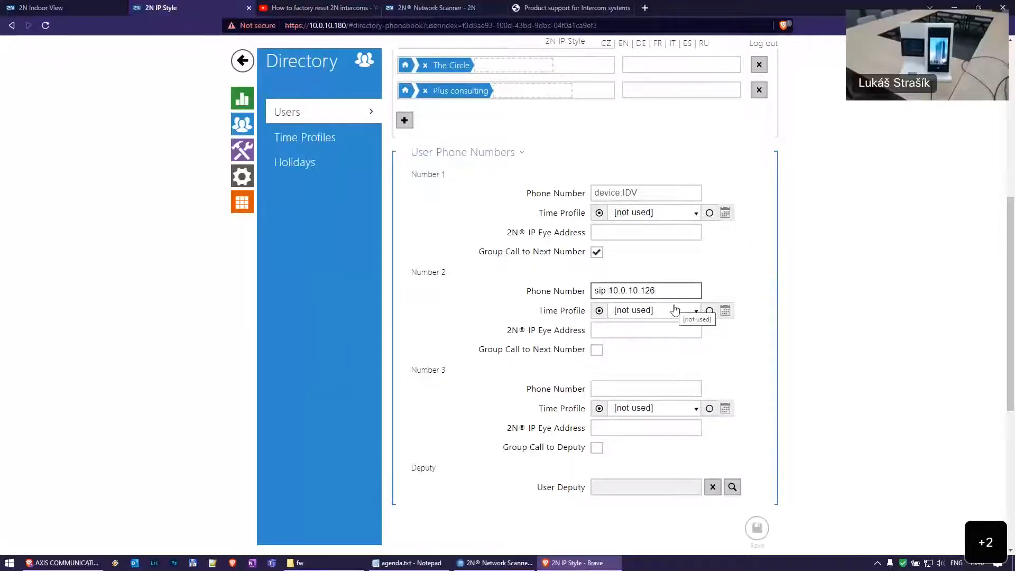
text(100@)
key(Left)
key(shift+Left)
key(shift+Left)
key(shift+Left)
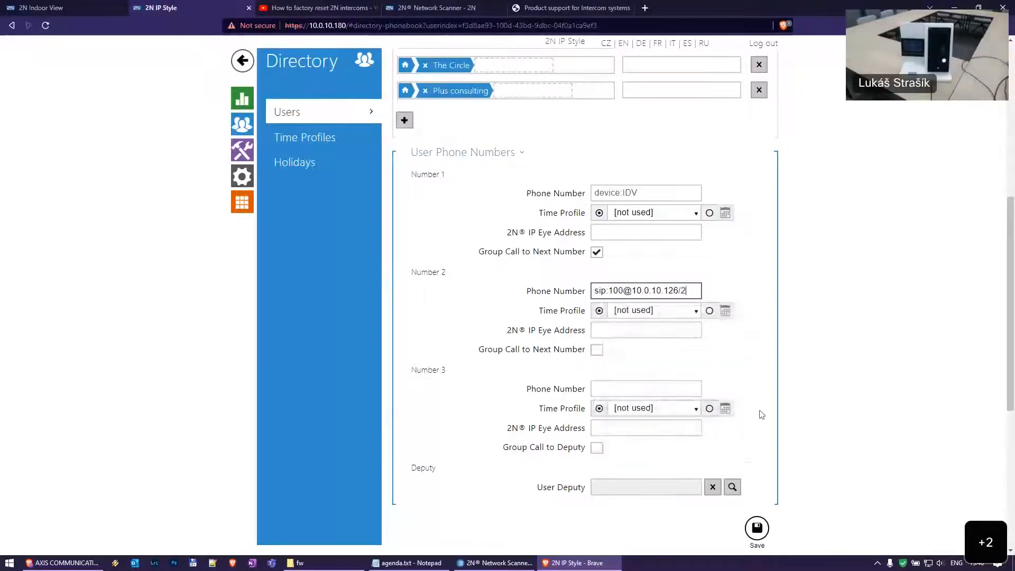
click(760, 529)
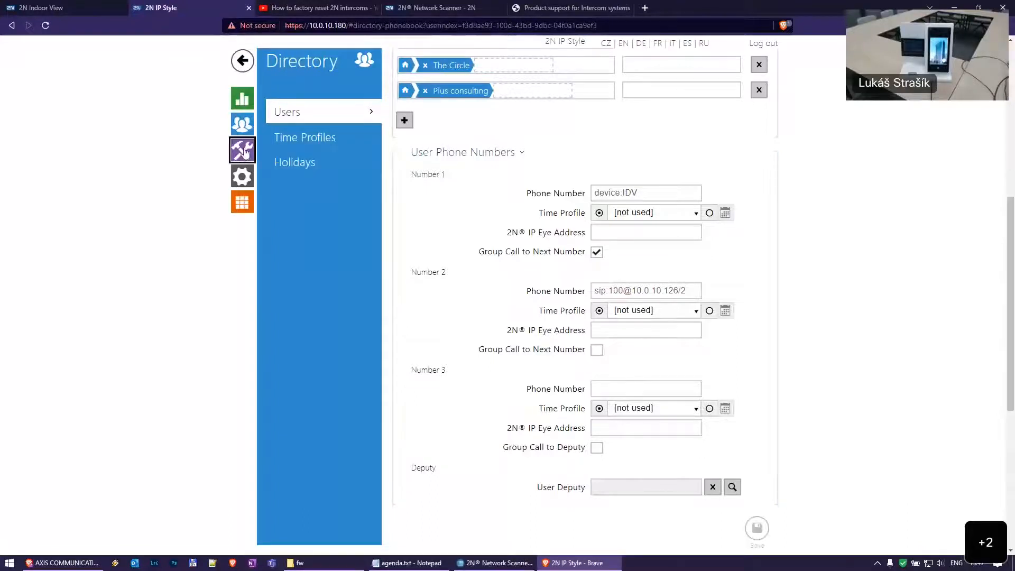
Bring up the intercom's SIP 1 account settings under Services
click(243, 152)
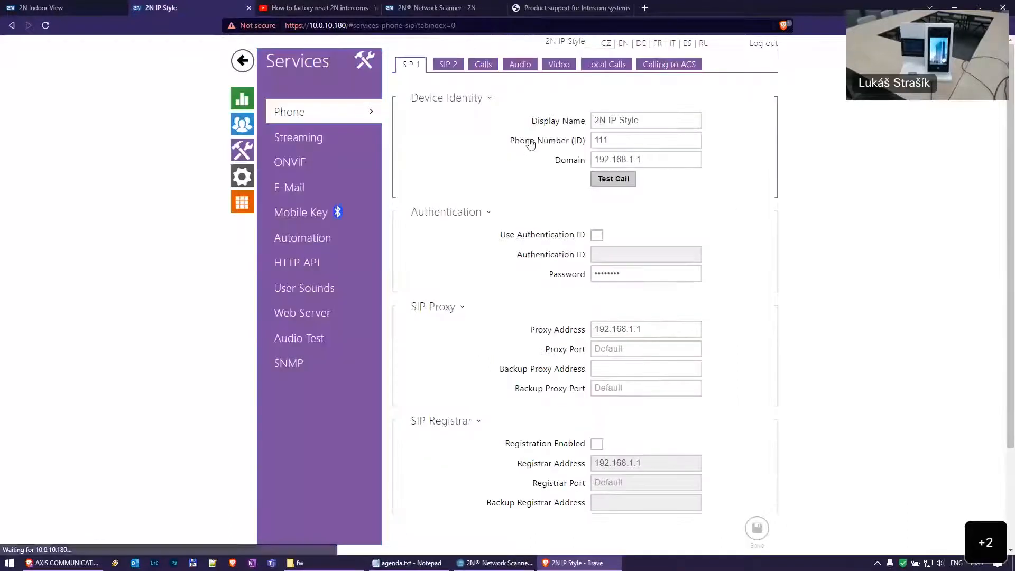
double_click(414, 67)
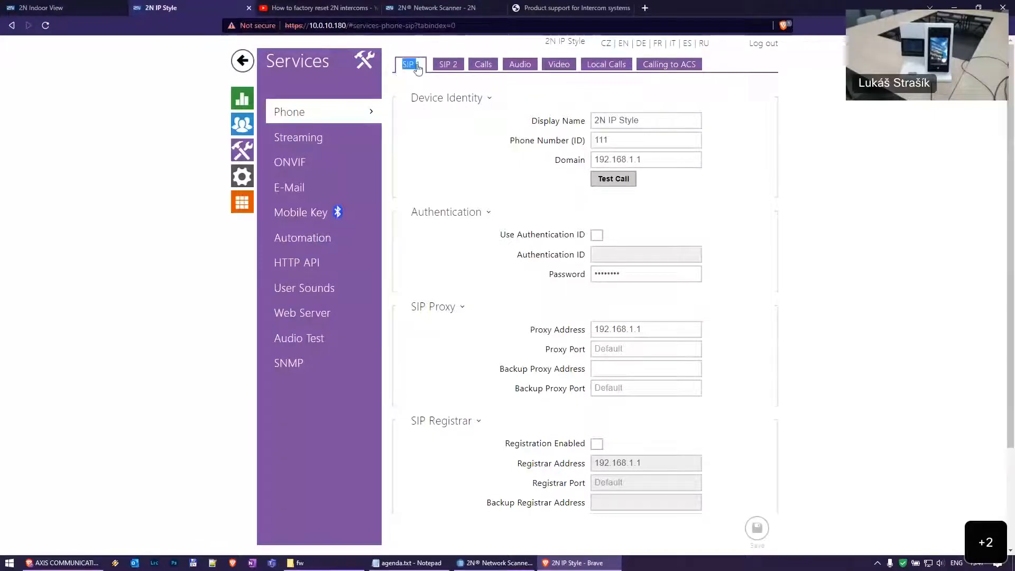
click(452, 70)
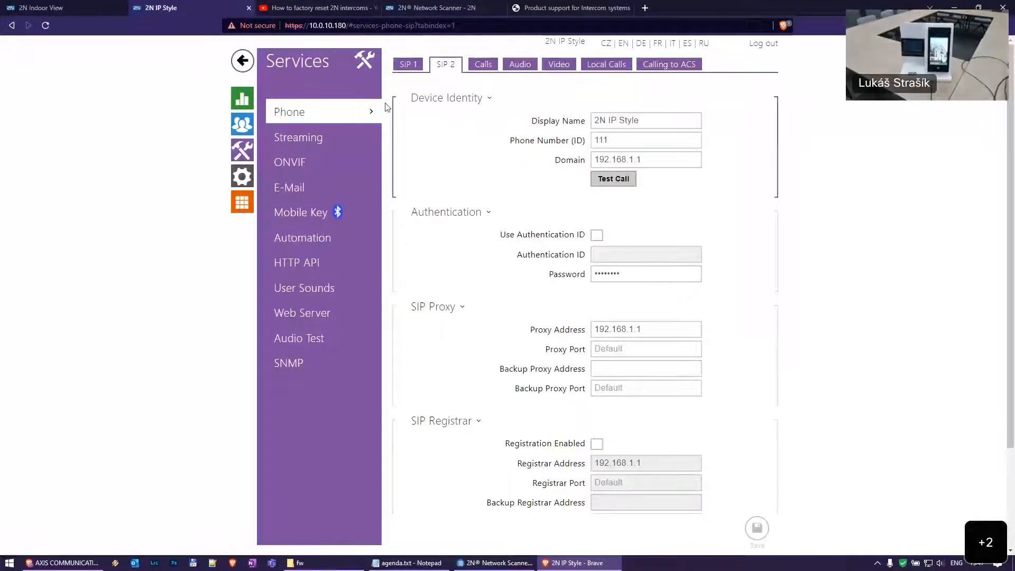
click(414, 68)
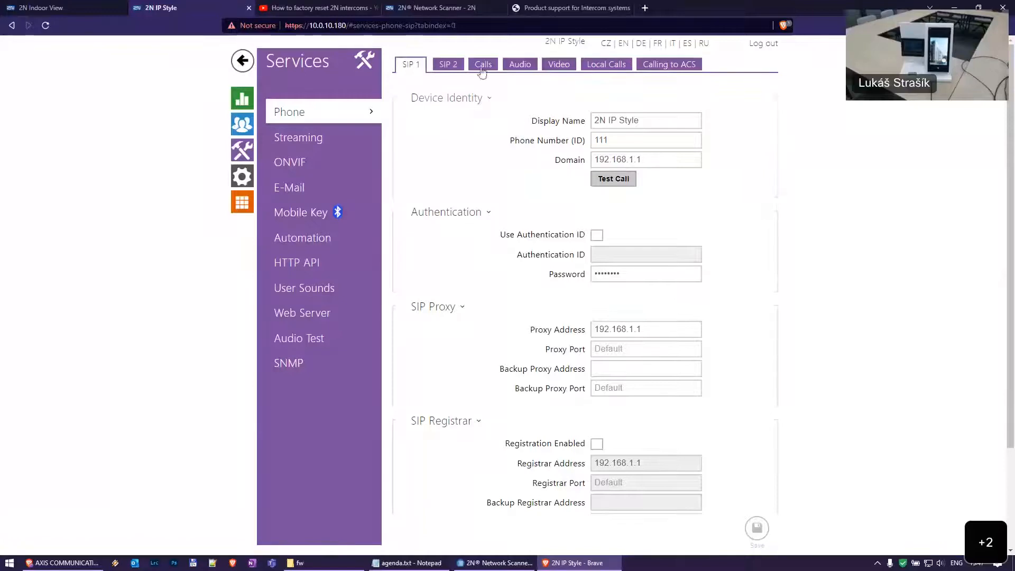
scroll(642, 370, down, 2)
scroll(648, 397, up, 2)
scroll(651, 439, down, 2)
scroll(581, 265, up, 2)
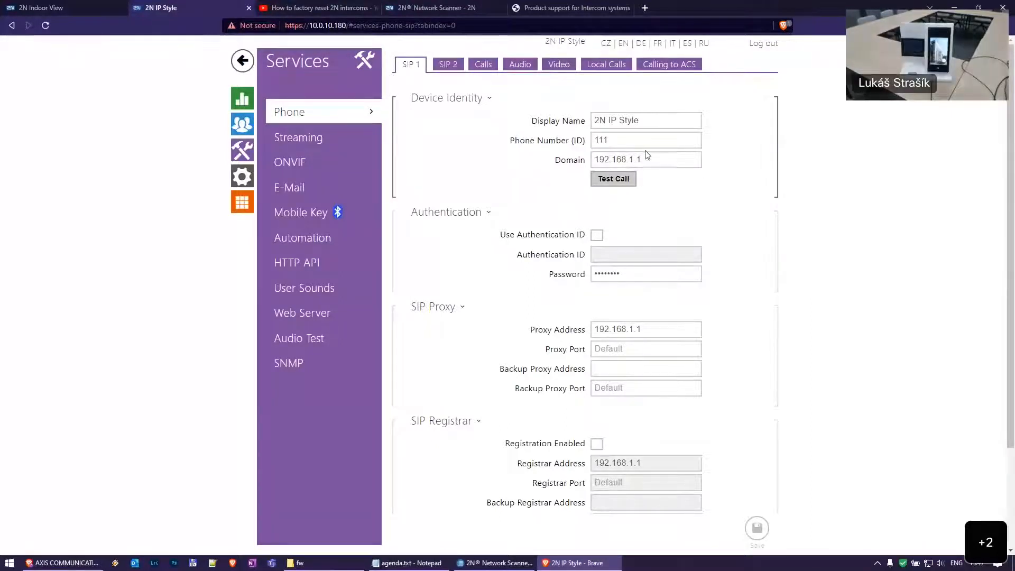
Point out SIP 1's phone number ID 111, domain 192.168.1.1 and proxy 192.168.1.1
mouse_move(648, 140)
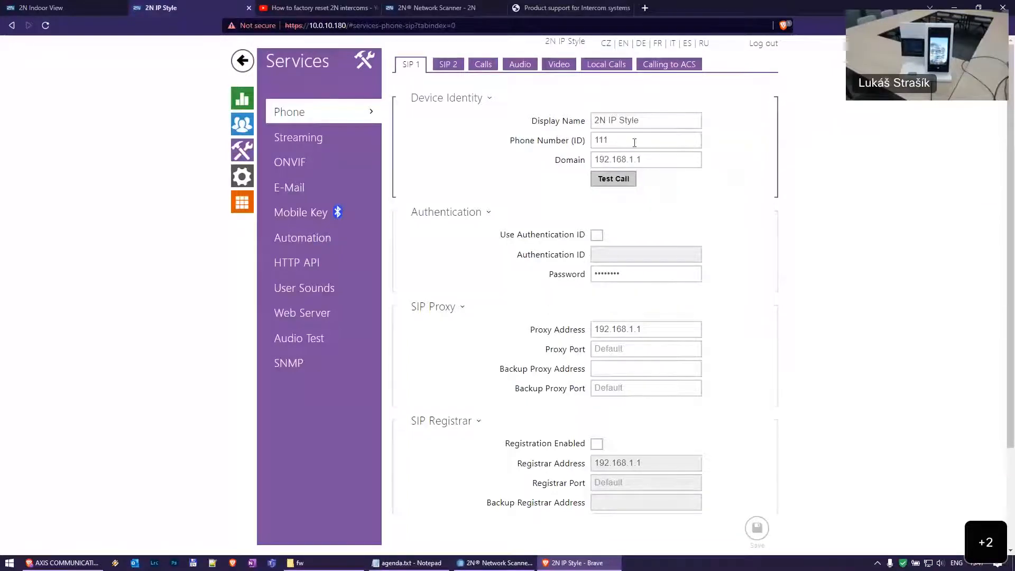
click(652, 142)
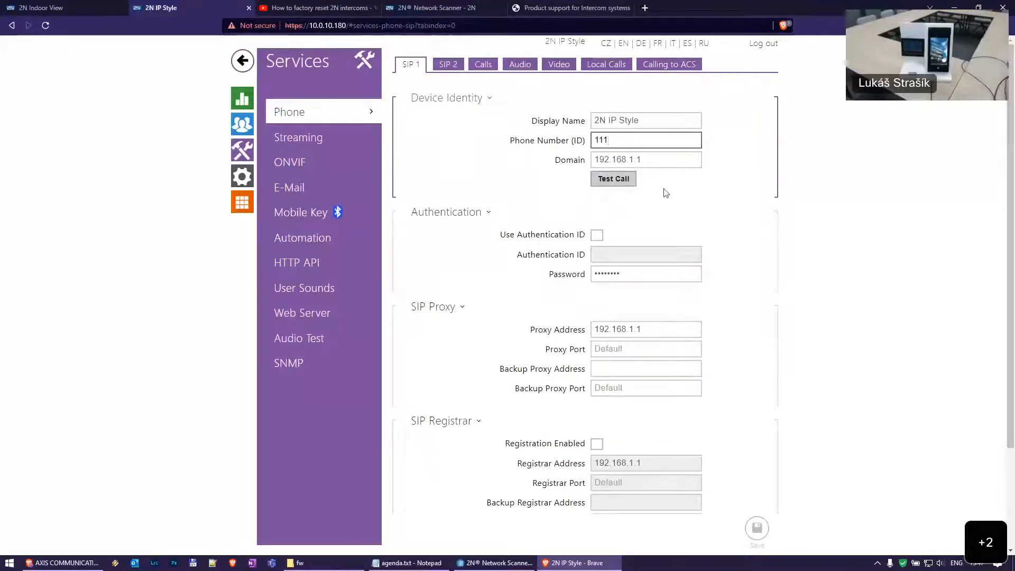
double_click(613, 140)
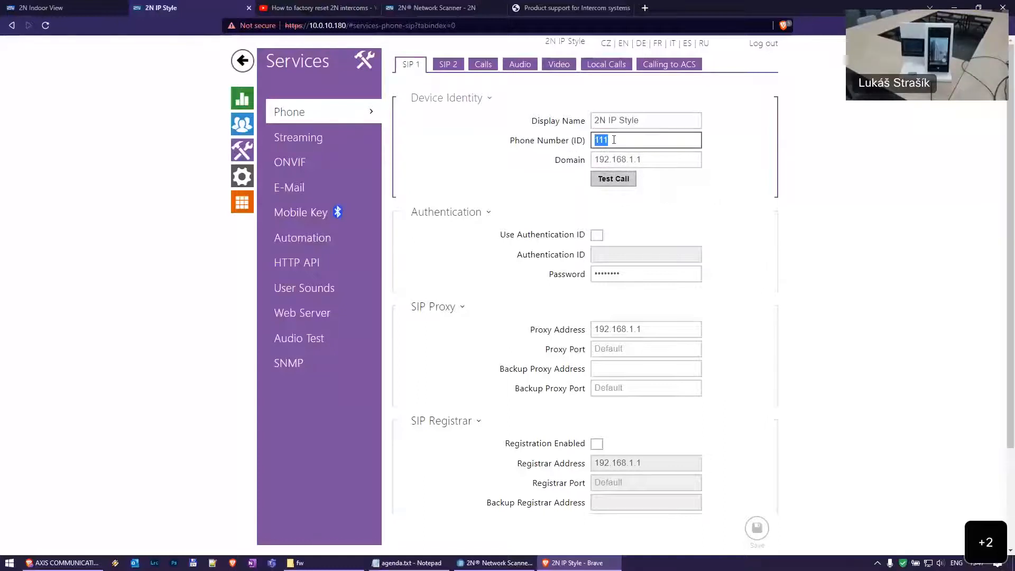
double_click(661, 159)
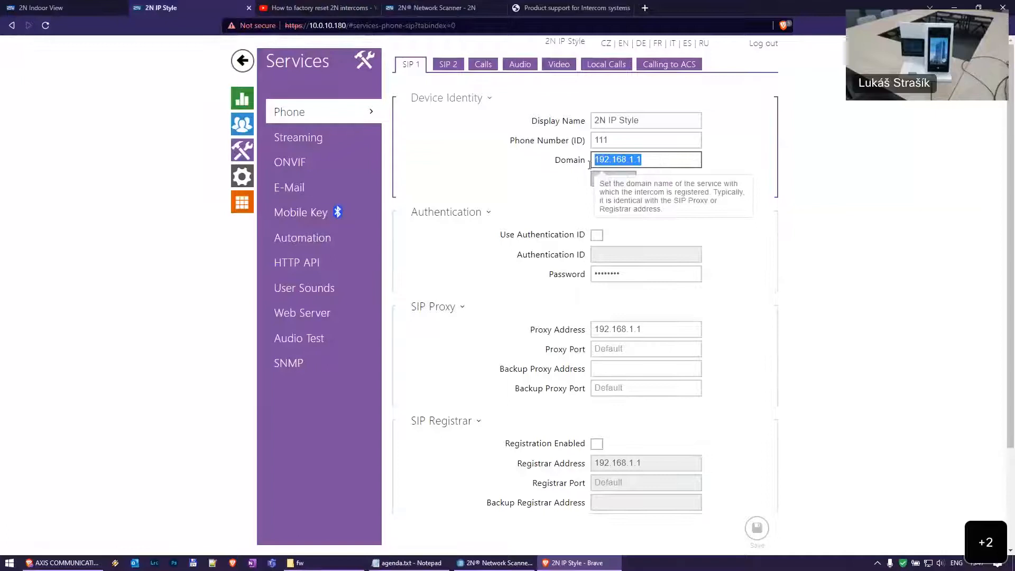
click(651, 329)
scroll(687, 326, down, 2)
Leave SIP 1 registration disabled, point out ID 111 and the password, and save
click(597, 317)
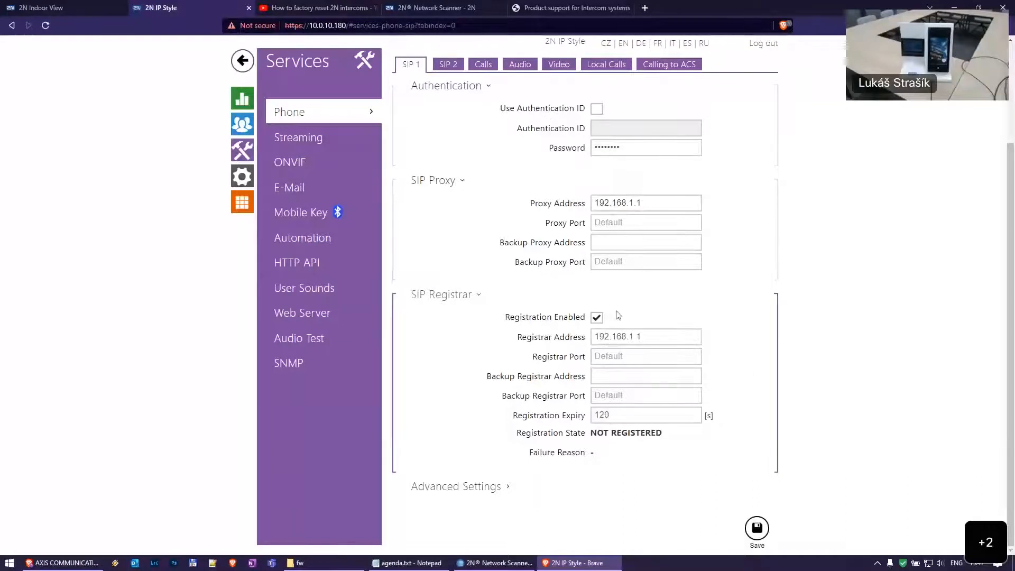
click(596, 317)
scroll(625, 180, up, 2)
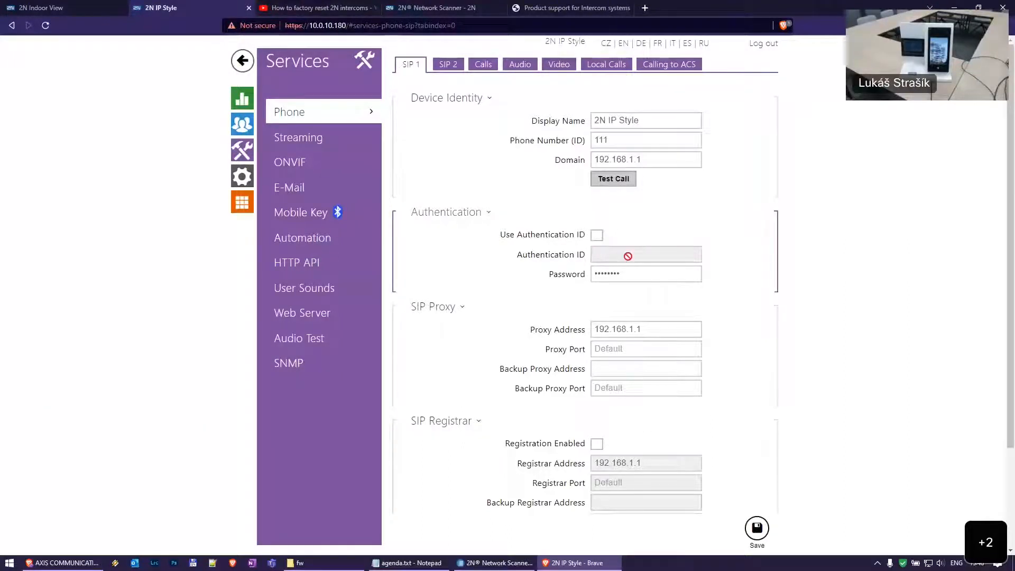
double_click(650, 140)
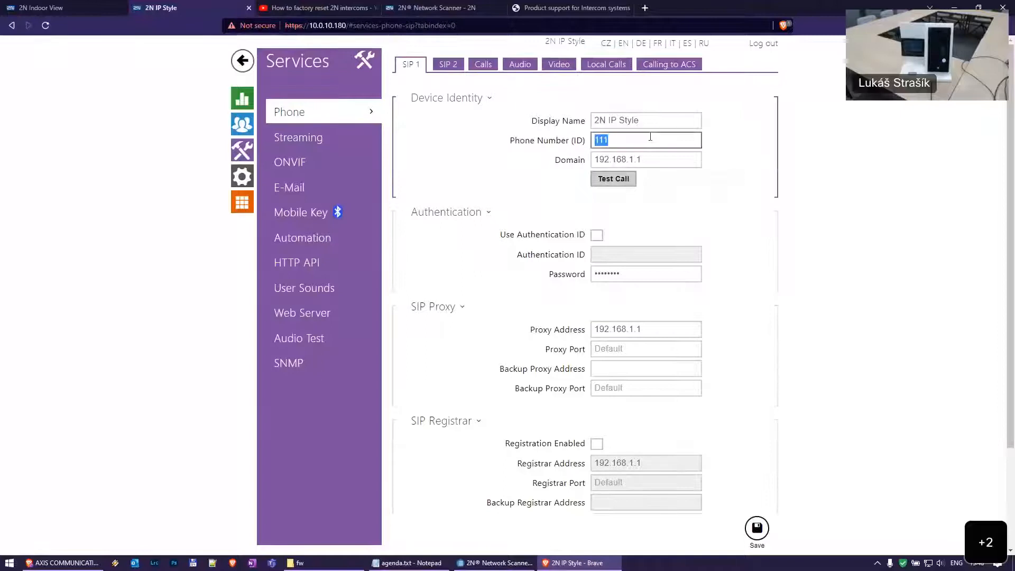
click(650, 139)
double_click(653, 275)
click(652, 276)
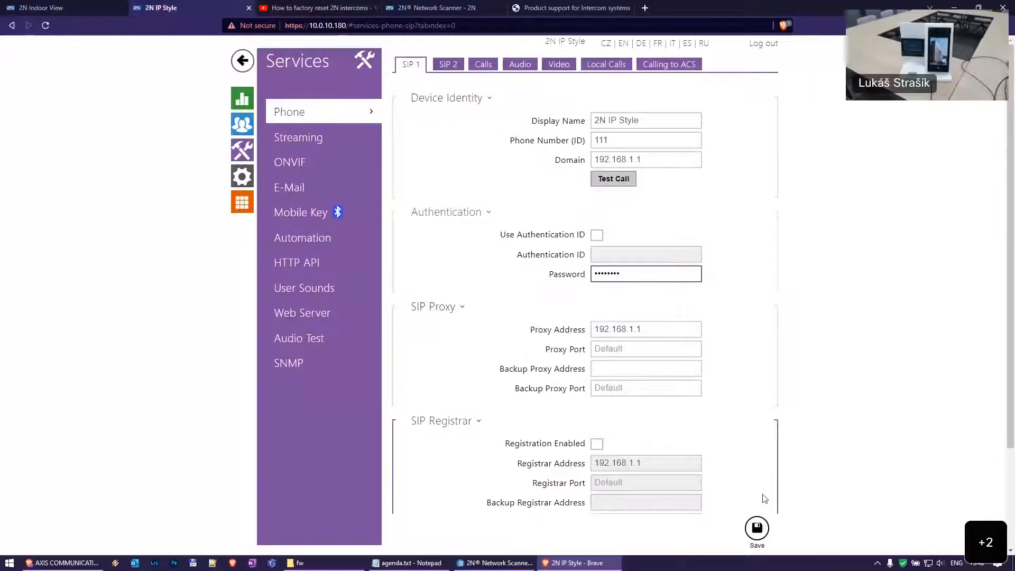
click(756, 527)
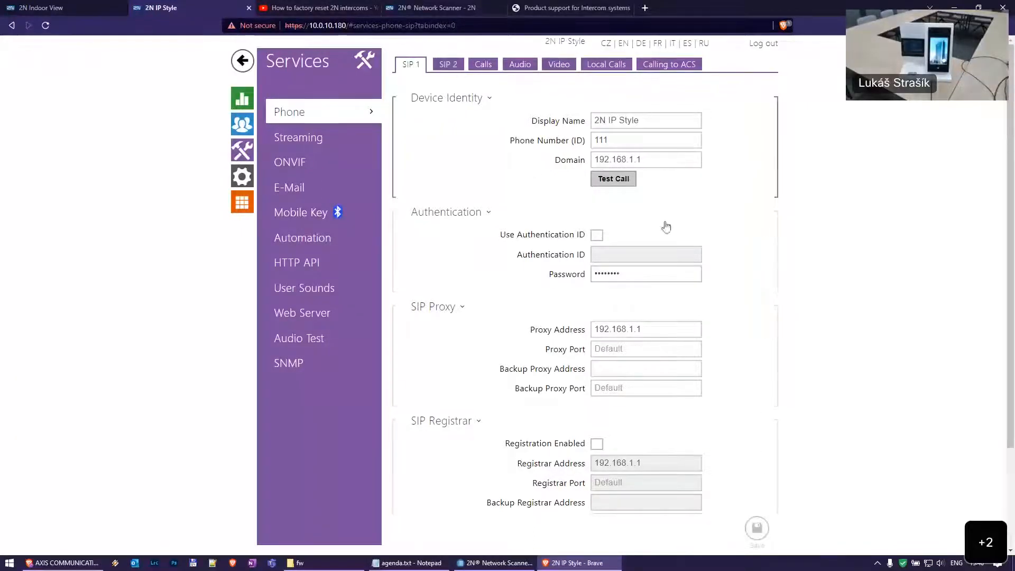
Check the NOT REGISTERED registration state, then go to the user directory
scroll(664, 224, down, 2)
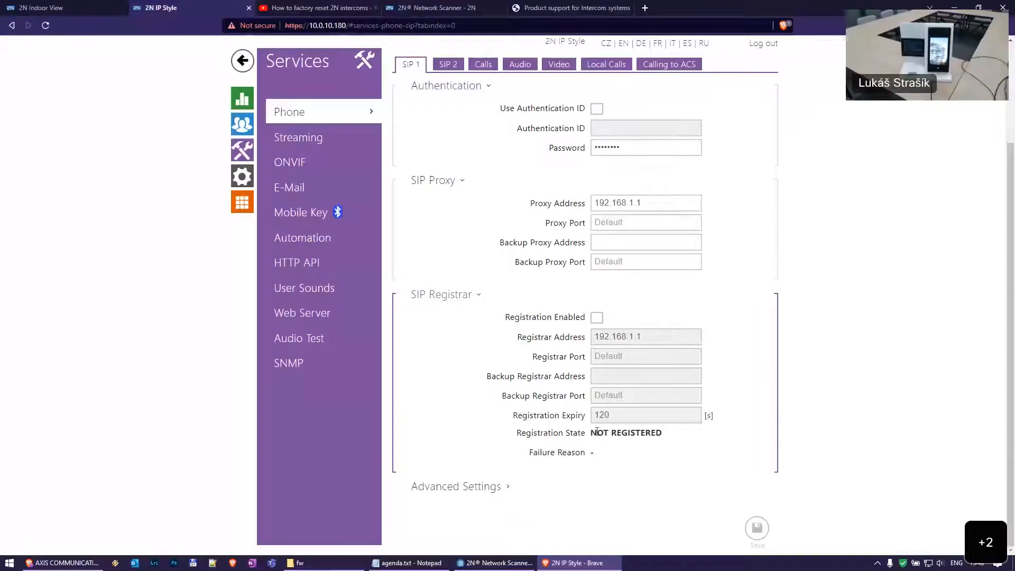
drag(588, 434, 668, 434)
click(713, 418)
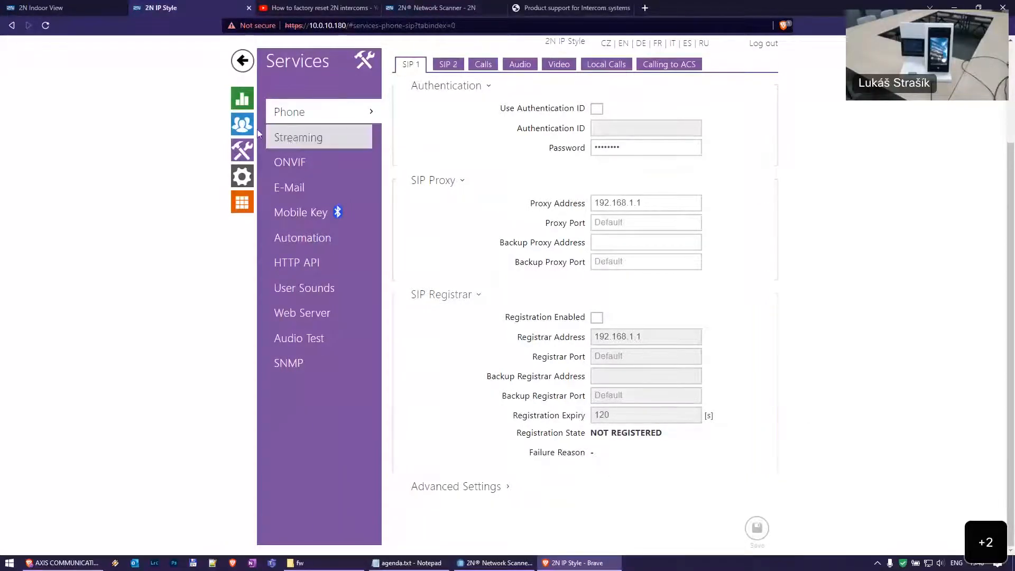
click(242, 125)
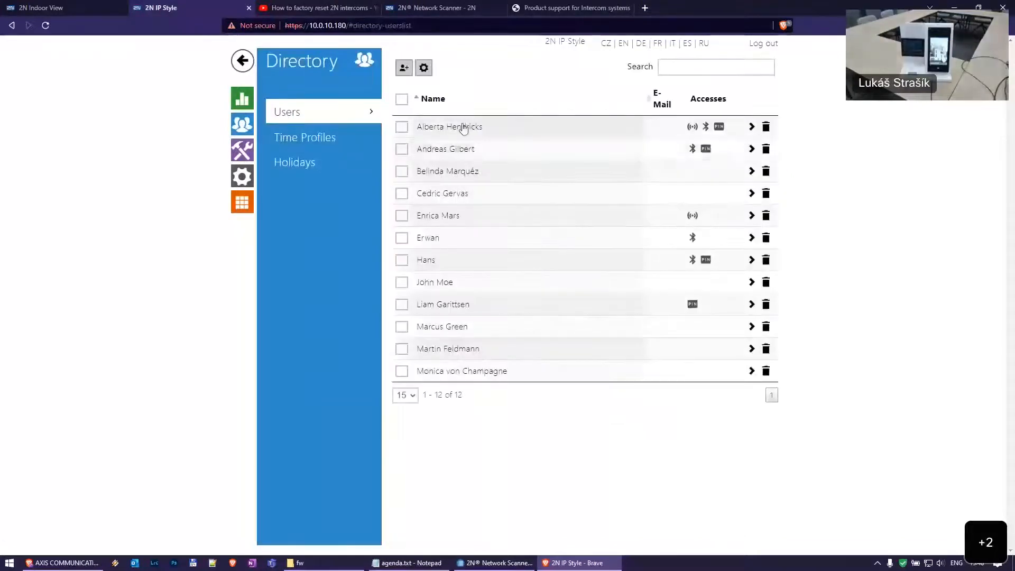
Highlight the first user's Number 2 parts: user 100, IP 10.0.10.126 and suffix /2
click(463, 129)
scroll(565, 322, down, 6)
scroll(735, 184, up, 2)
drag(677, 237, 702, 238)
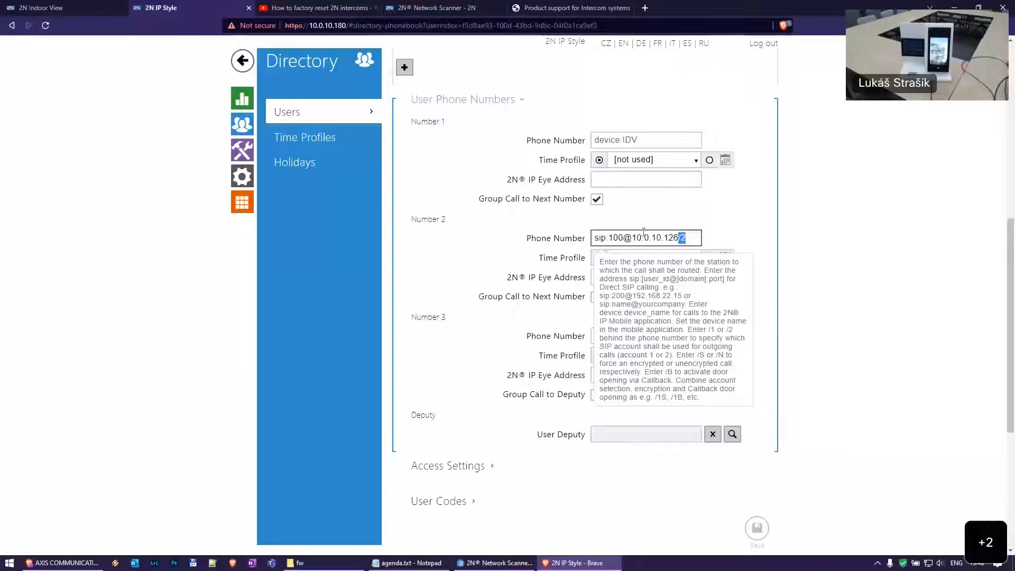
drag(632, 238, 674, 239)
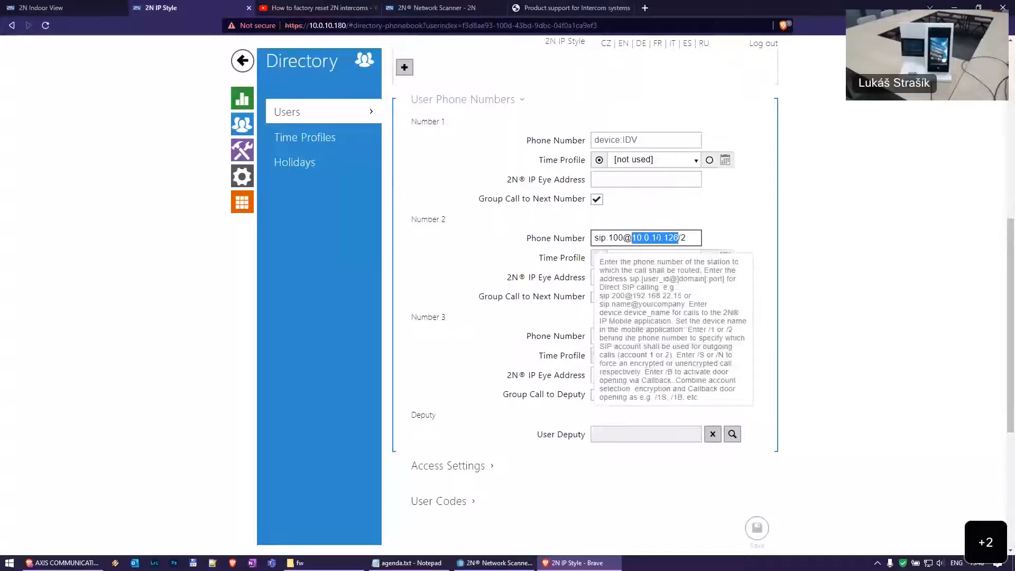
double_click(615, 238)
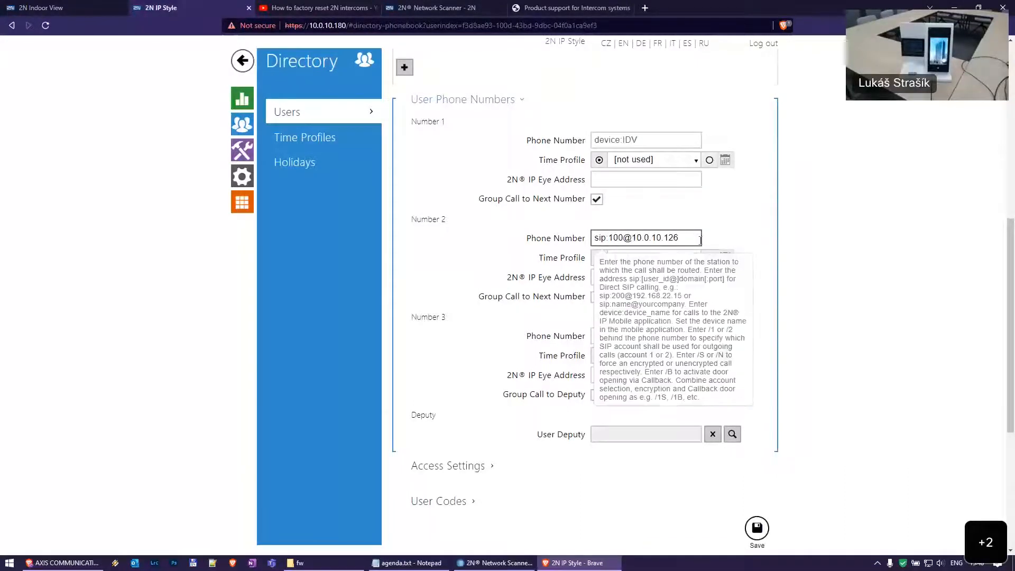
drag(684, 237, 632, 237)
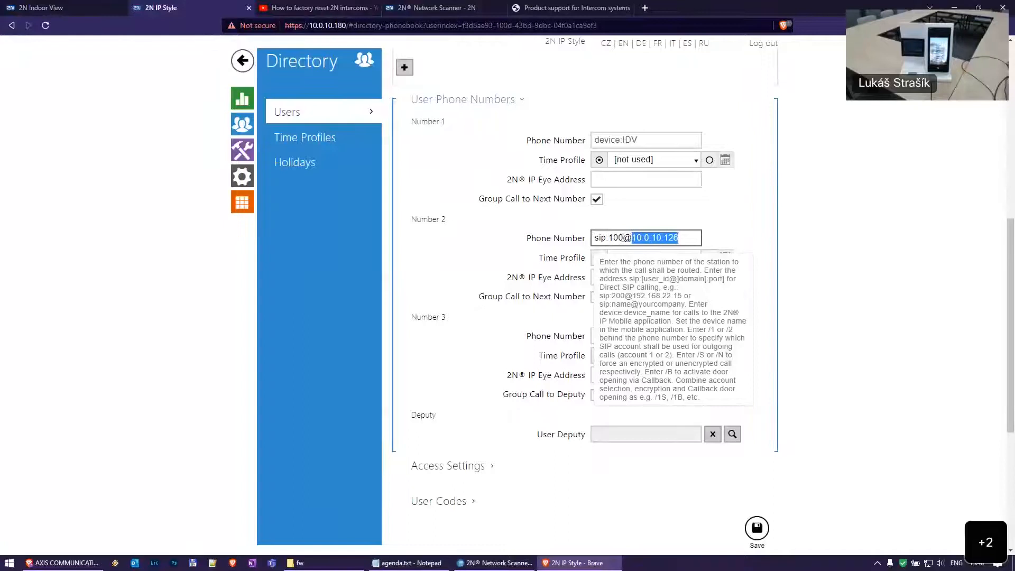
click(632, 237)
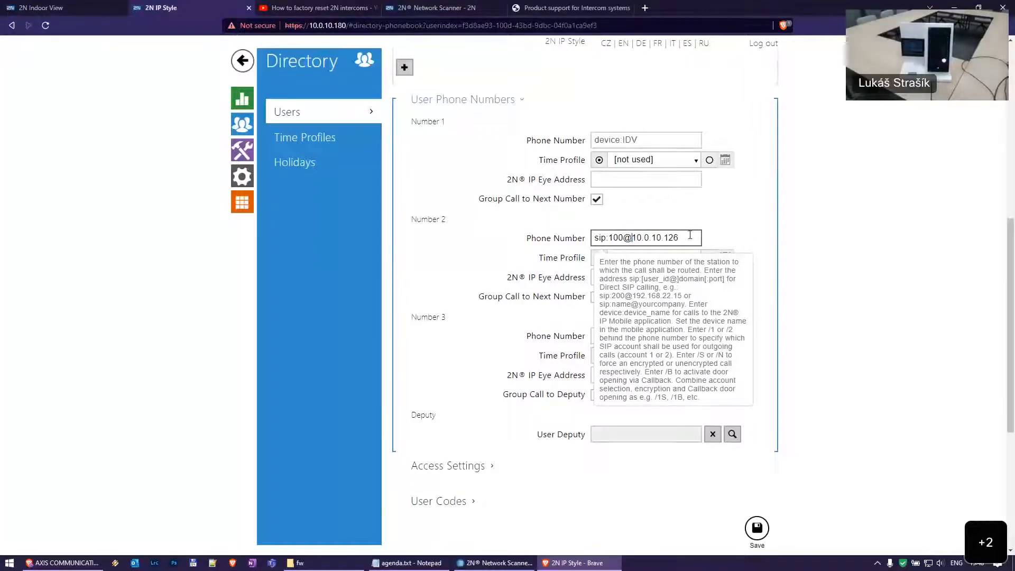
click(243, 151)
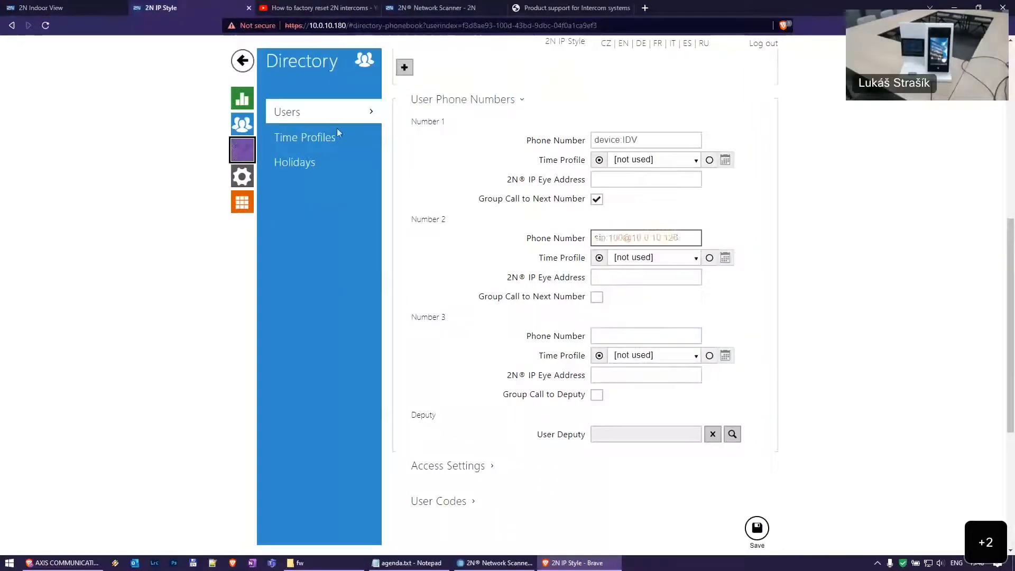
Discard the unsaved phone number edit and view the SIP 2 account settings
click(631, 337)
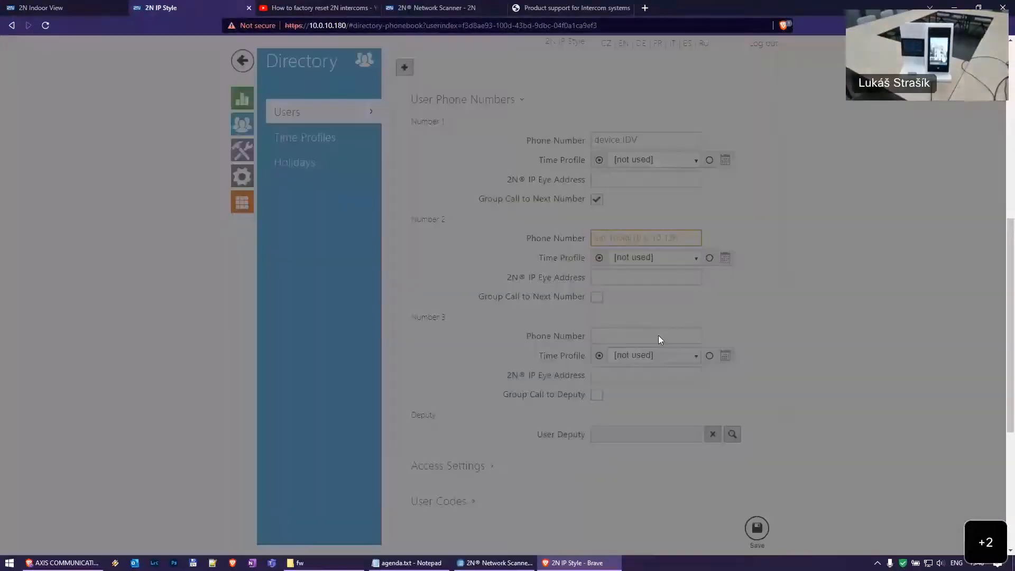
click(657, 160)
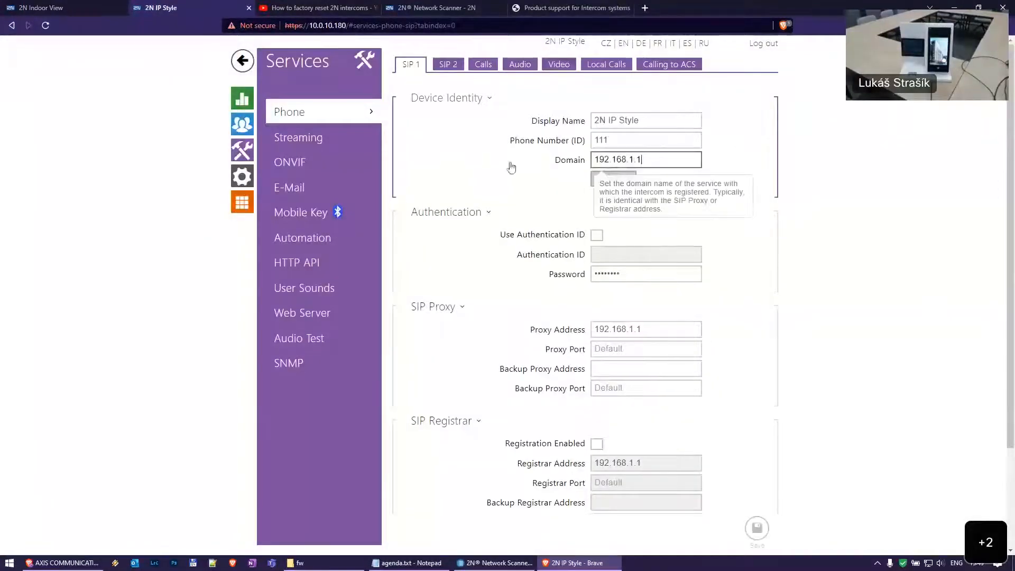
click(445, 66)
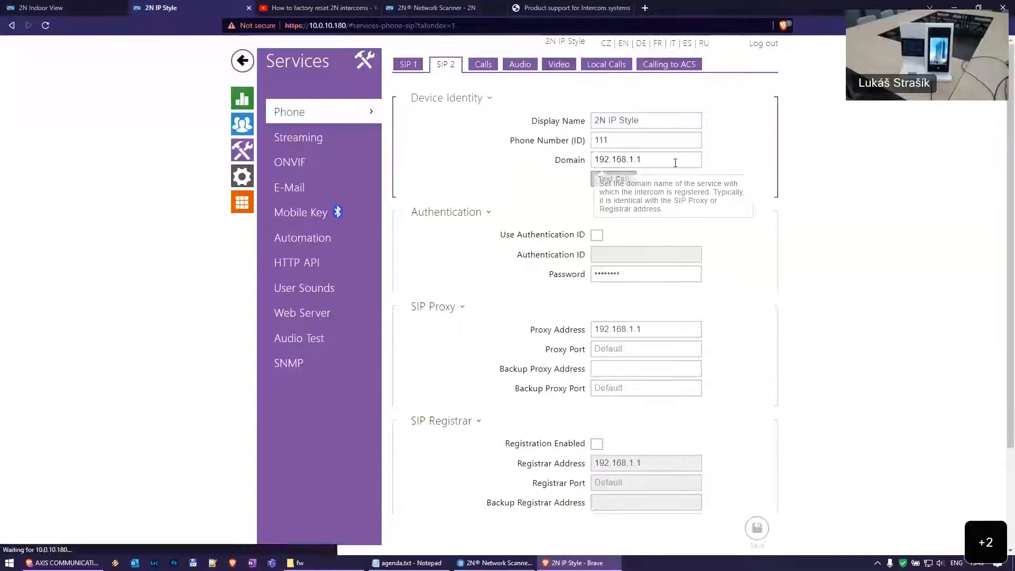
click(246, 128)
click(461, 128)
scroll(558, 199, down, 8)
scroll(720, 189, up, 2)
scroll(720, 189, down, 3)
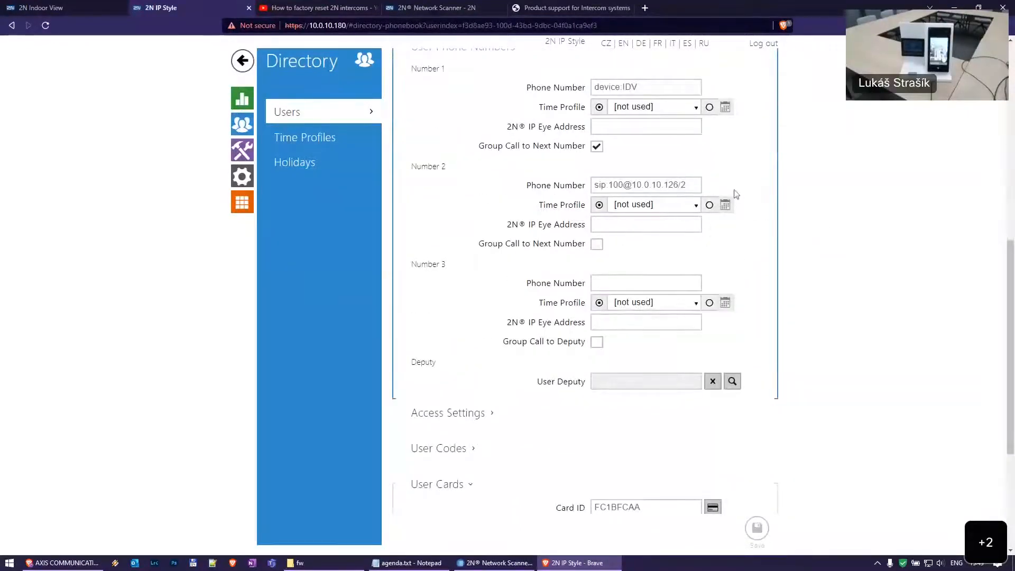
Try entering 123456 with a /1 suffix as Number 3, then clear it
click(629, 282)
text(123456)
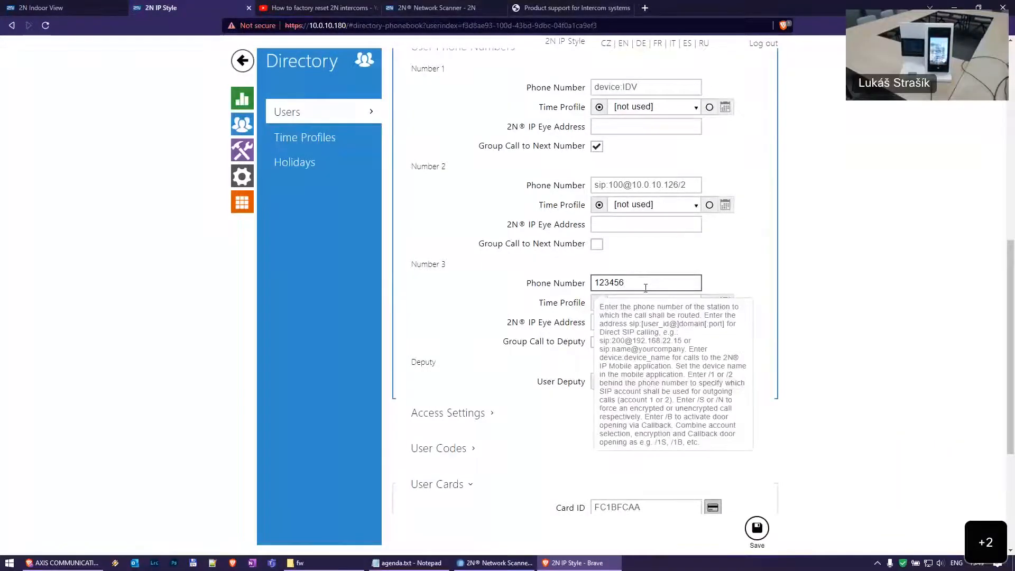
drag(632, 185, 679, 186)
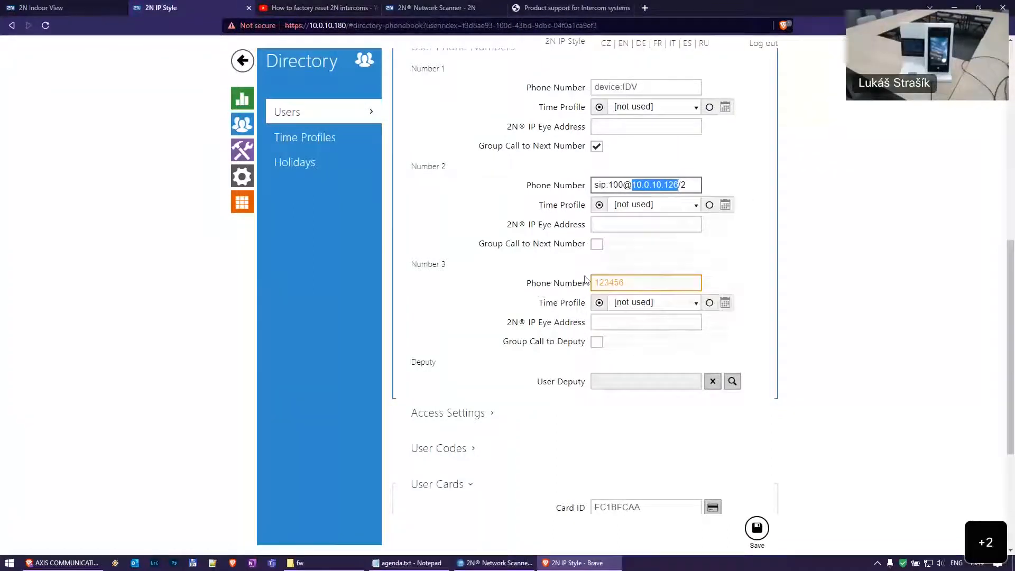
drag(620, 284, 662, 288)
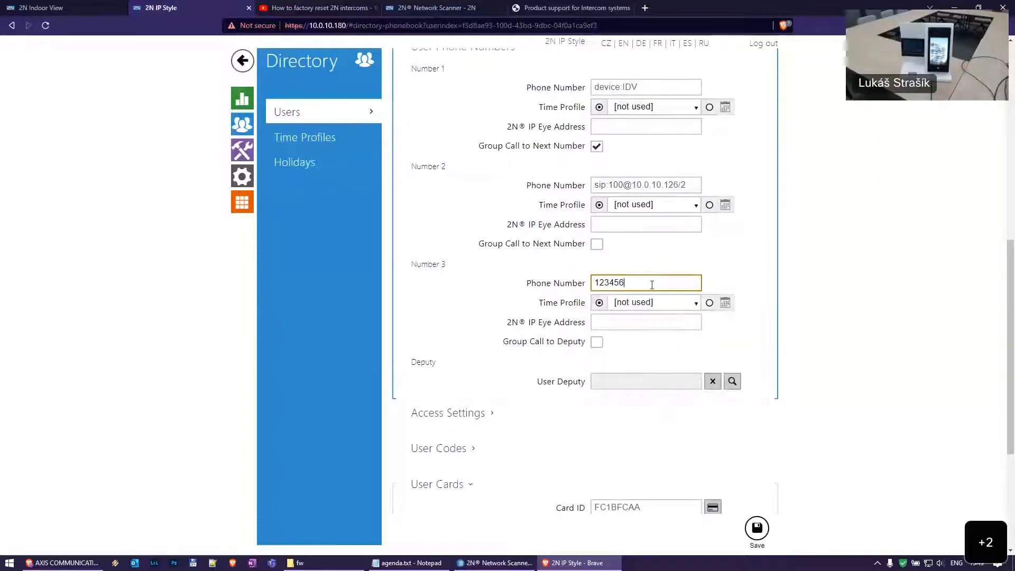
text(/1)
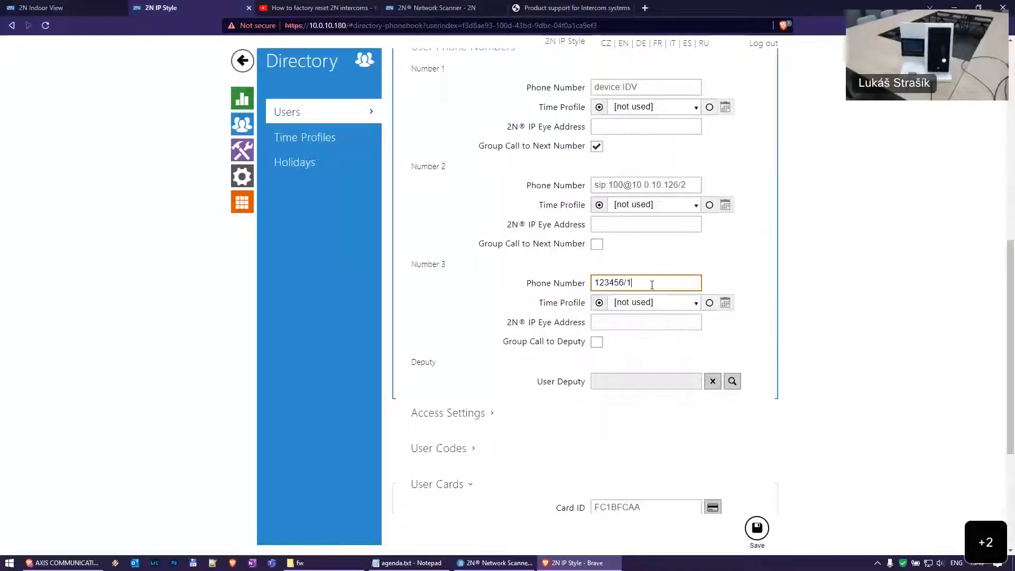
key(BackSpace)
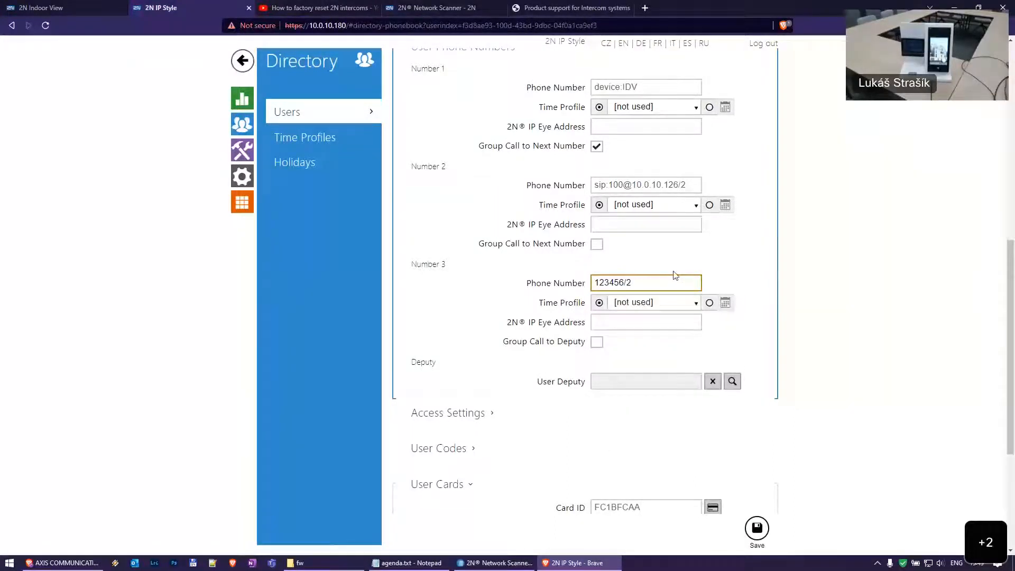
key(BackSpace)
key(BackSpace)
key(BackSpace)
key(BackSpace)
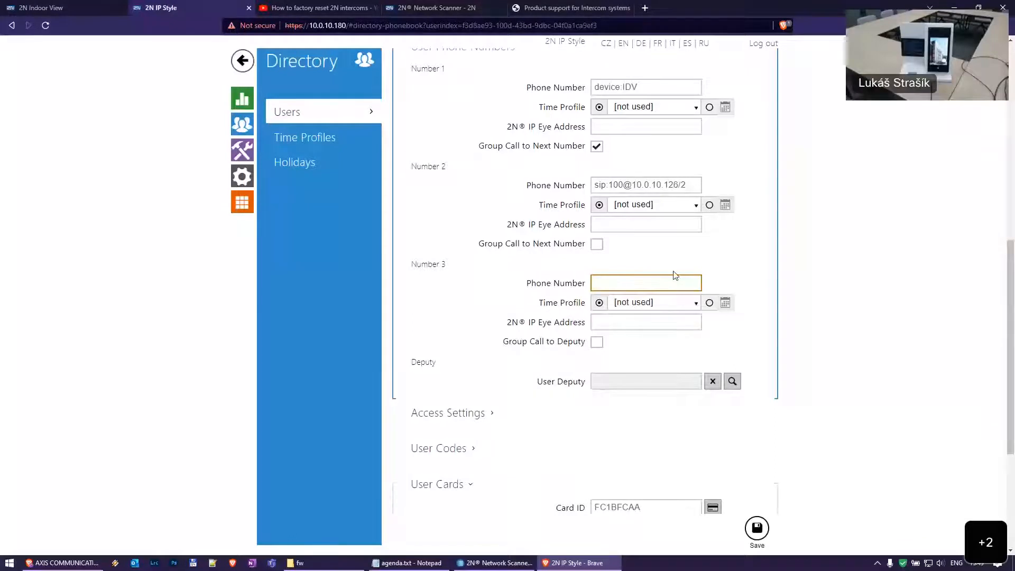
Save the first user's directory entry and review its display positions
scroll(635, 339, up, 10)
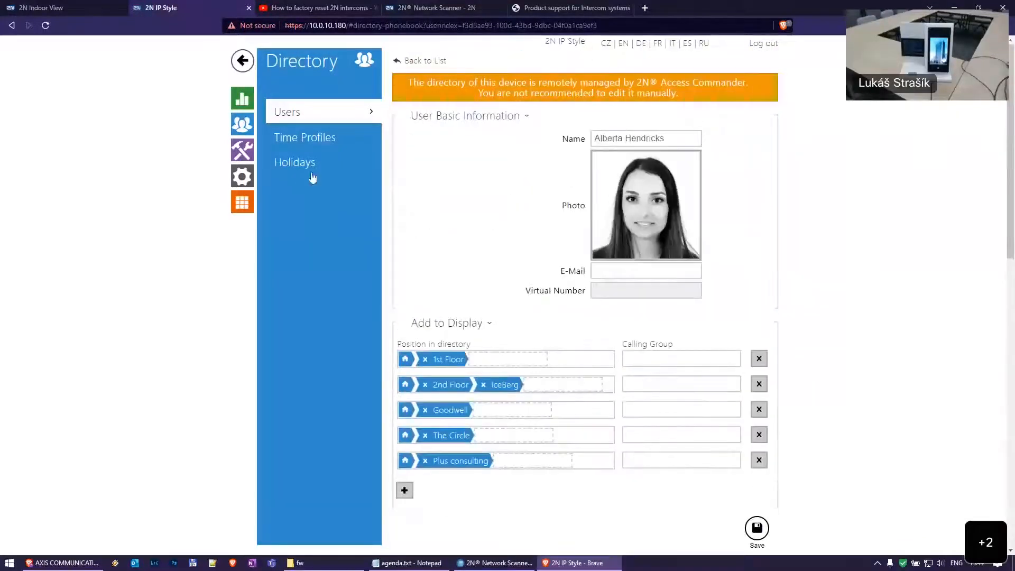
scroll(536, 257, down, 4)
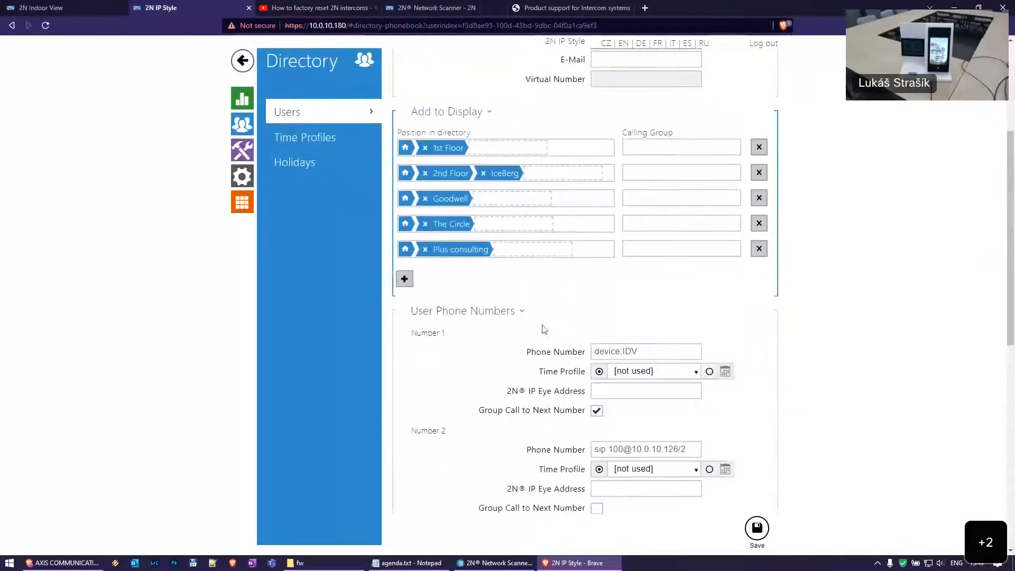
click(758, 527)
scroll(780, 412, down, 2)
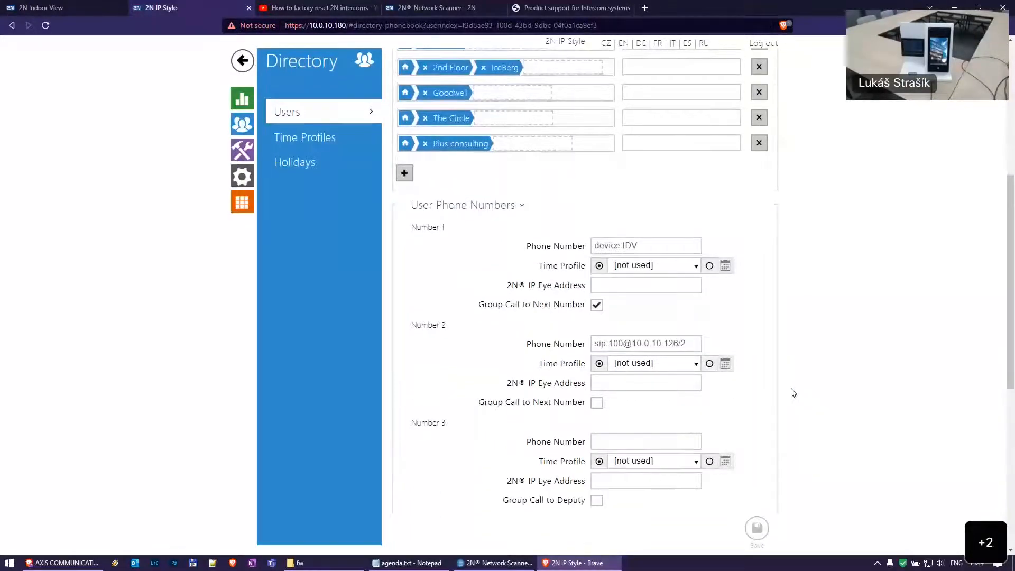
scroll(788, 389, down, 5)
scroll(770, 379, up, 10)
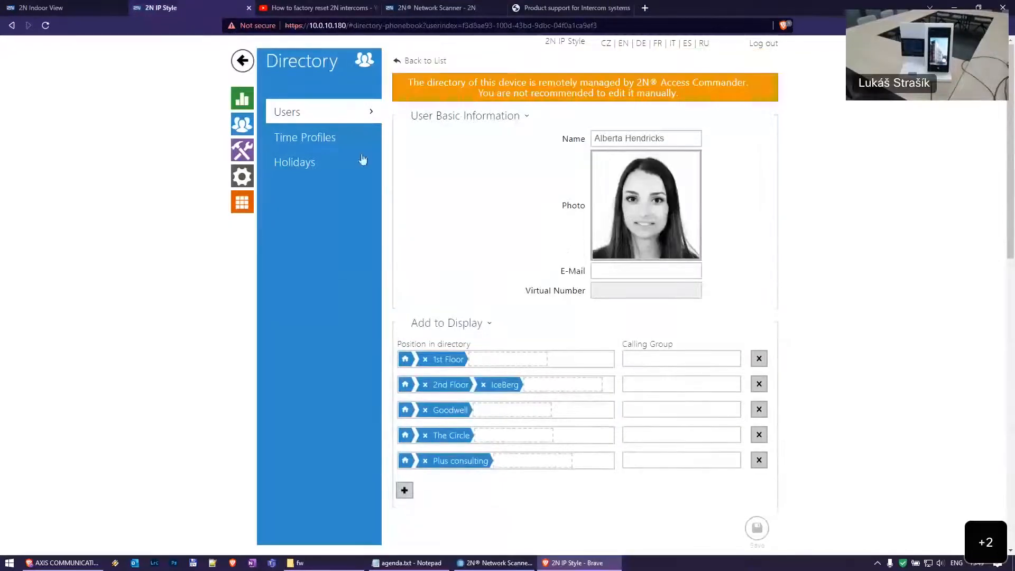
click(244, 152)
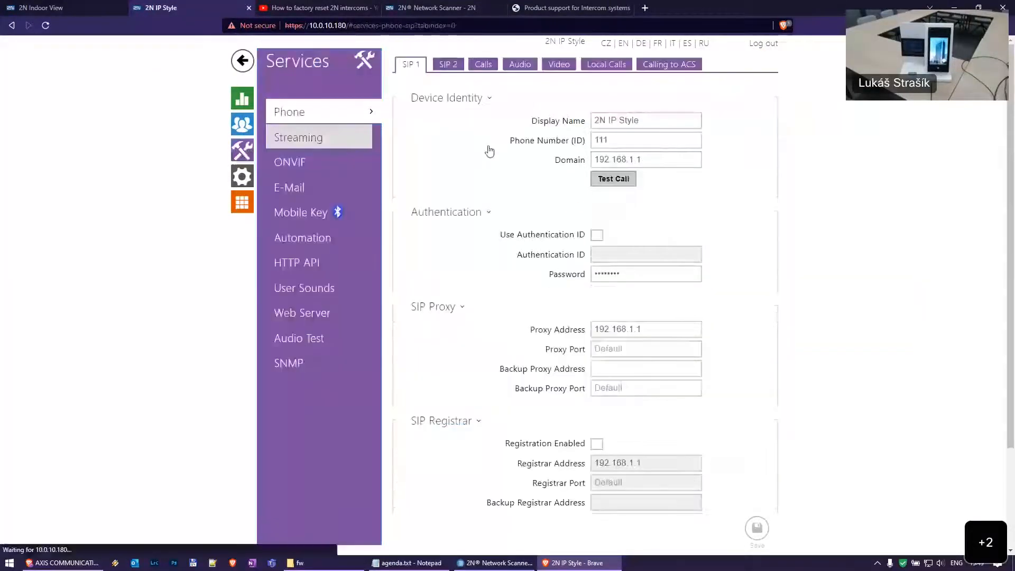
Open the SIP 1 Test Call window and close it without calling
click(615, 179)
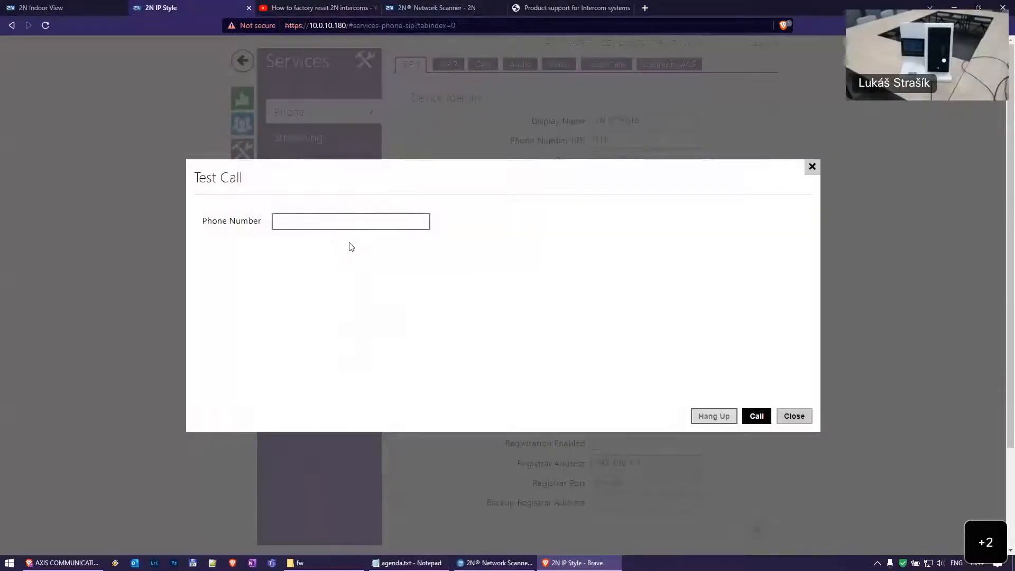
mouse_move(348, 224)
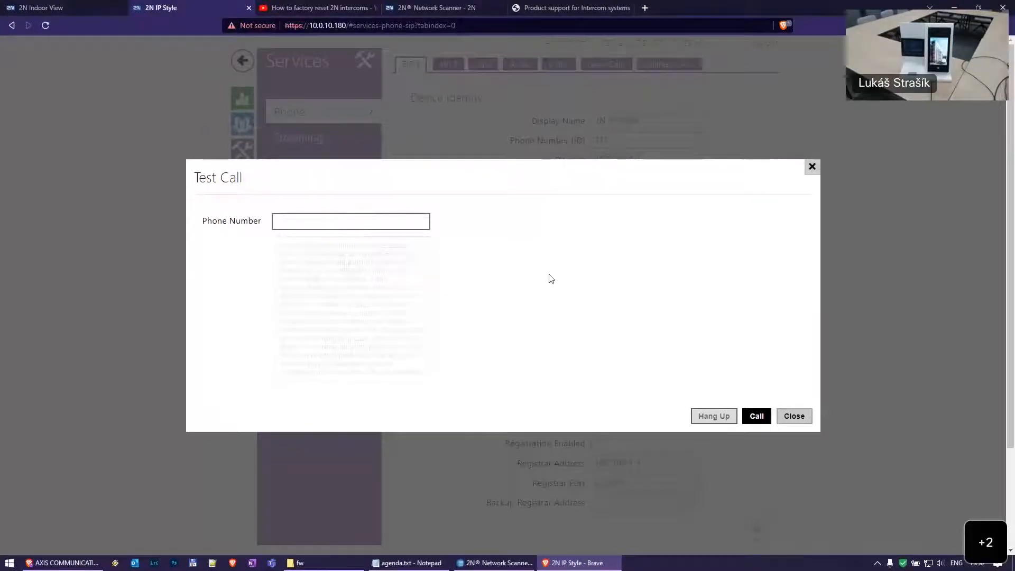
click(794, 416)
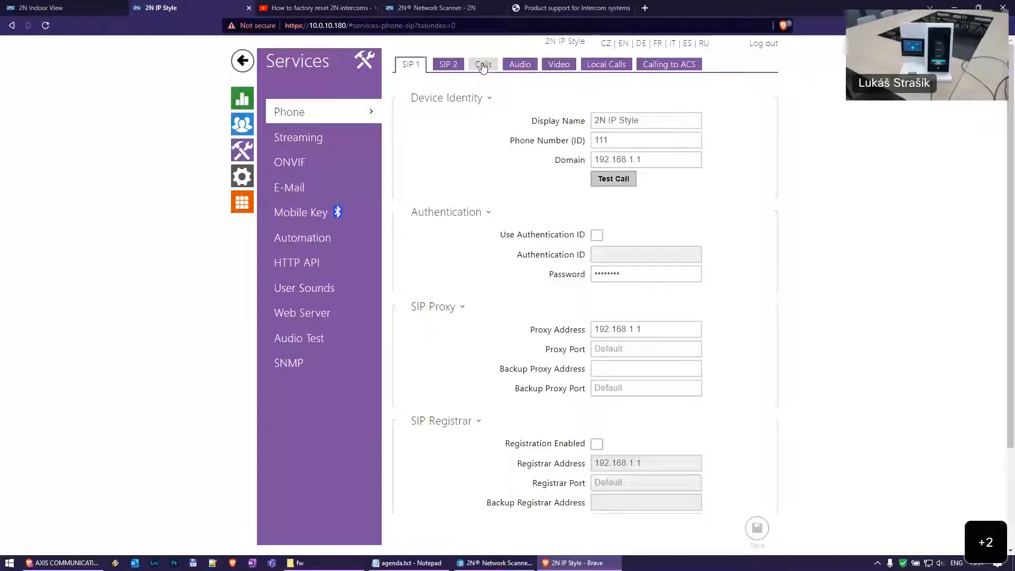
Try Manual Pickup, then Automatic with pick-up delay 0, as Local Call Receiving Mode
click(483, 66)
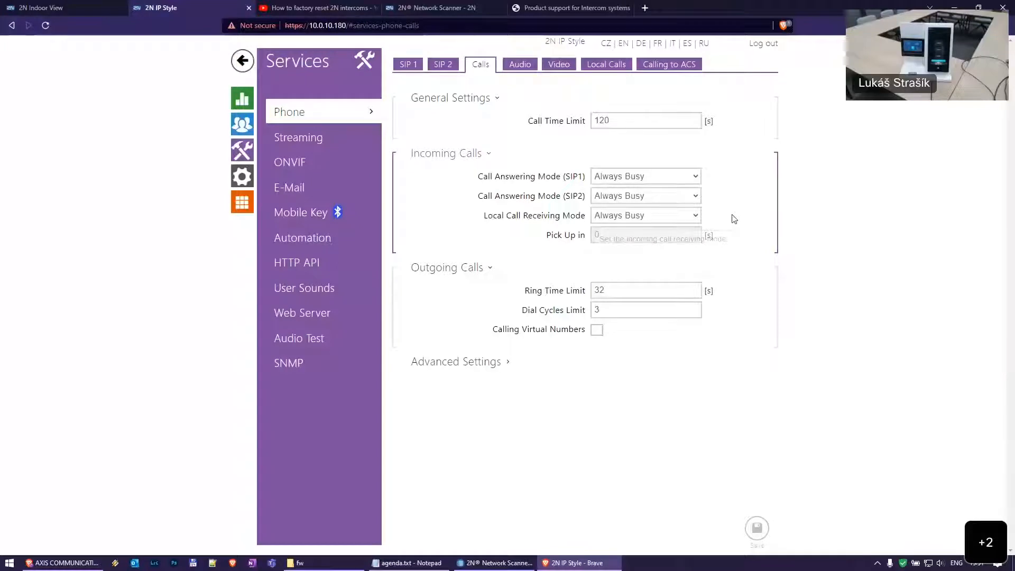
click(662, 218)
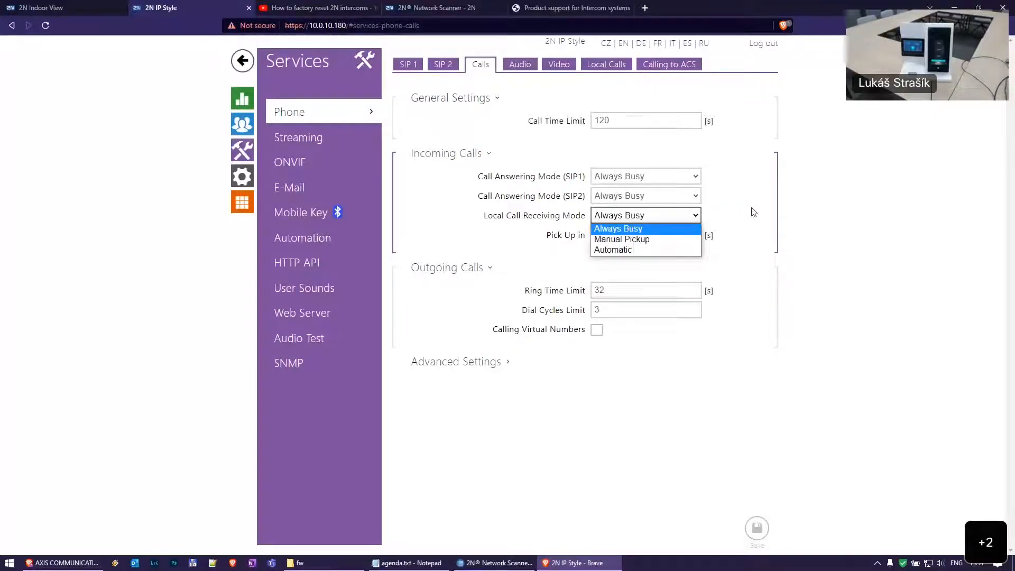
click(622, 239)
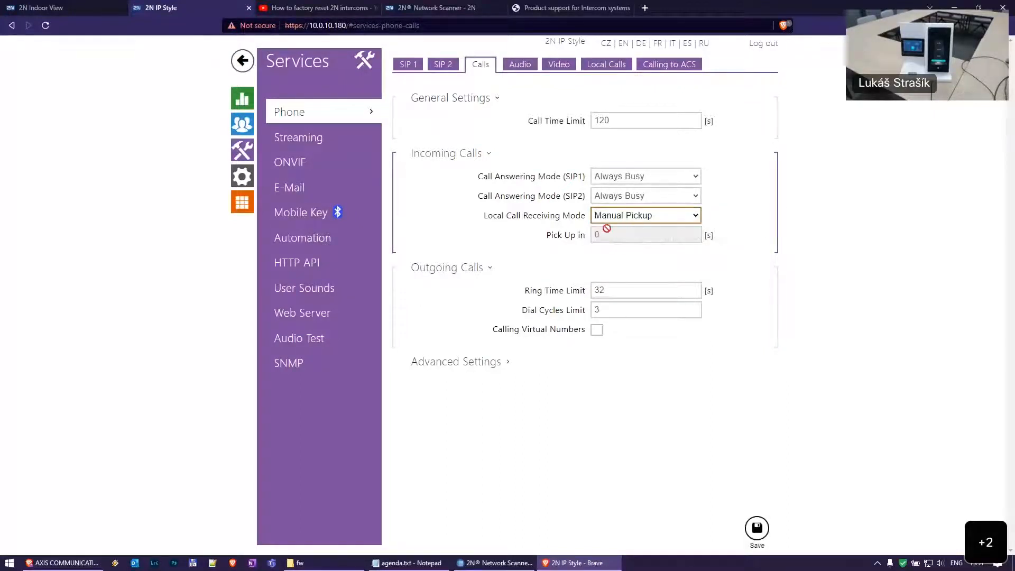
click(675, 221)
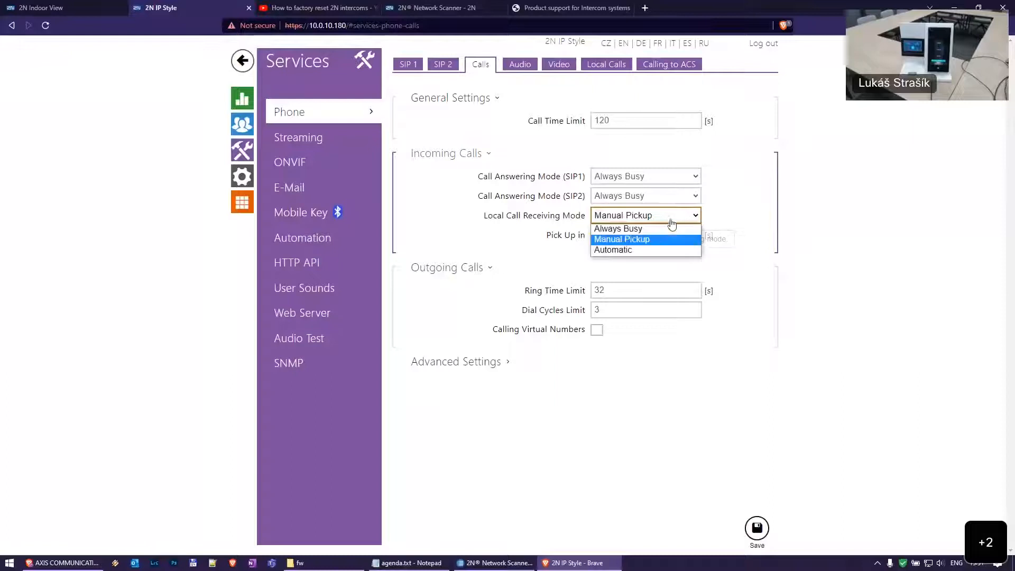
click(652, 250)
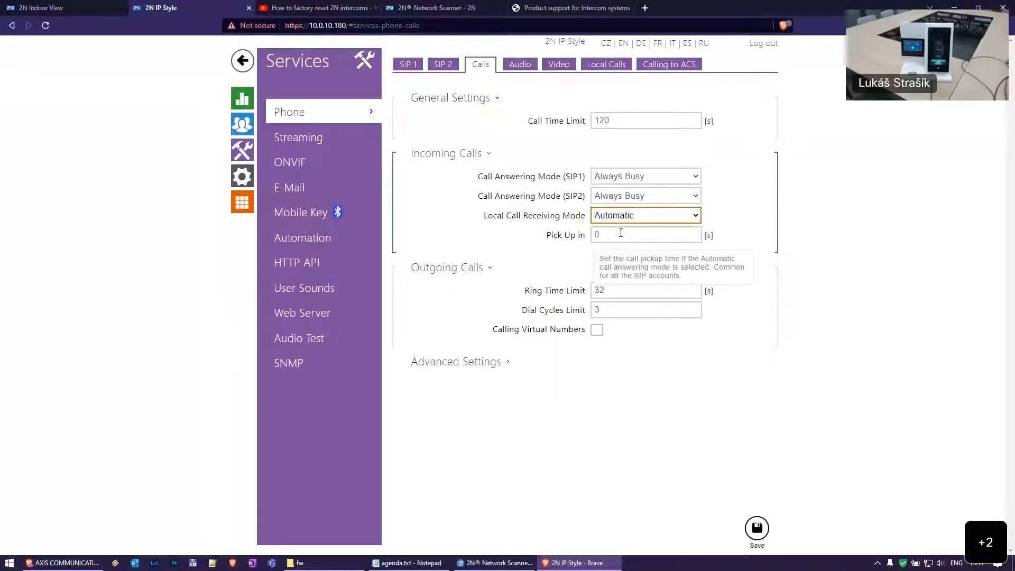
click(595, 233)
drag(596, 233, 574, 236)
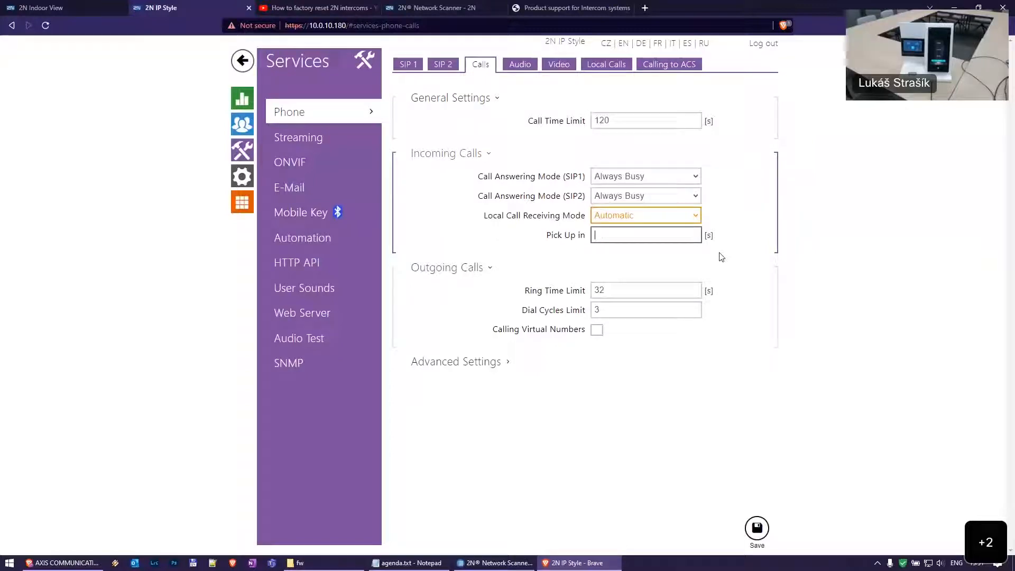
Set Local Call Receiving Mode back to Always Busy and save
click(653, 217)
click(645, 229)
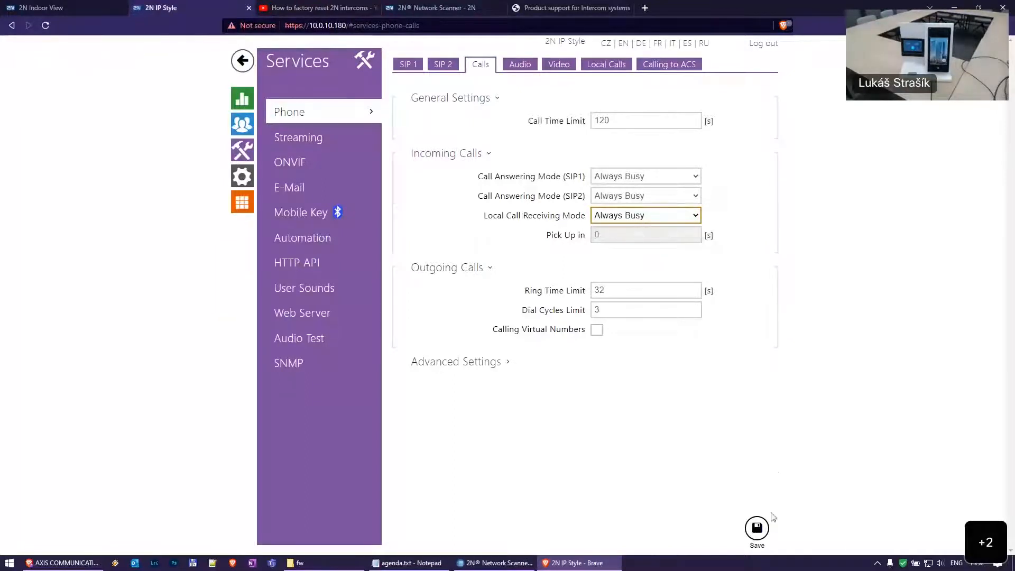
click(759, 528)
click(242, 125)
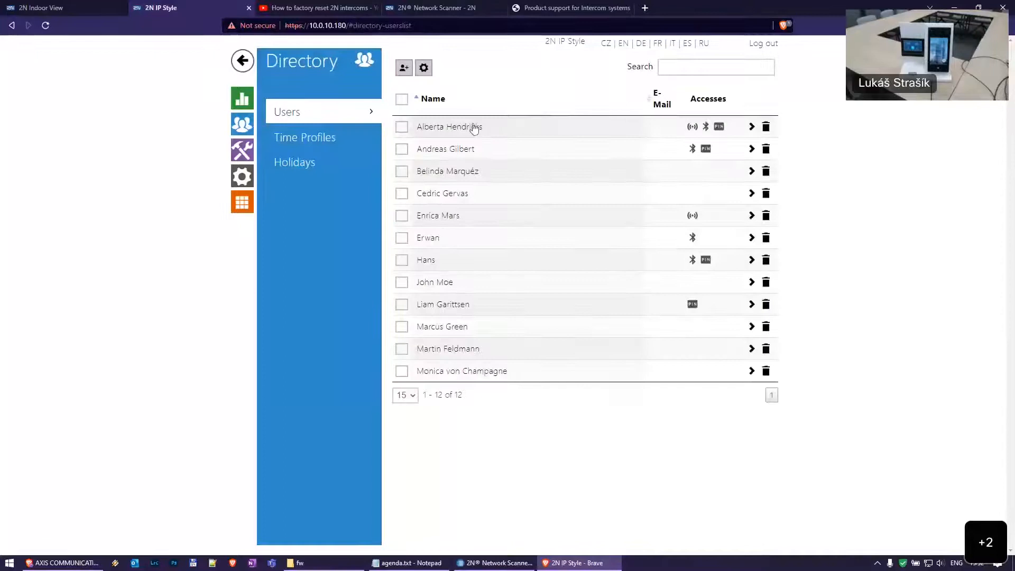
Check the user's Number 1 value, device IDV, then return to Phone Calls settings
scroll(608, 349, down, 5)
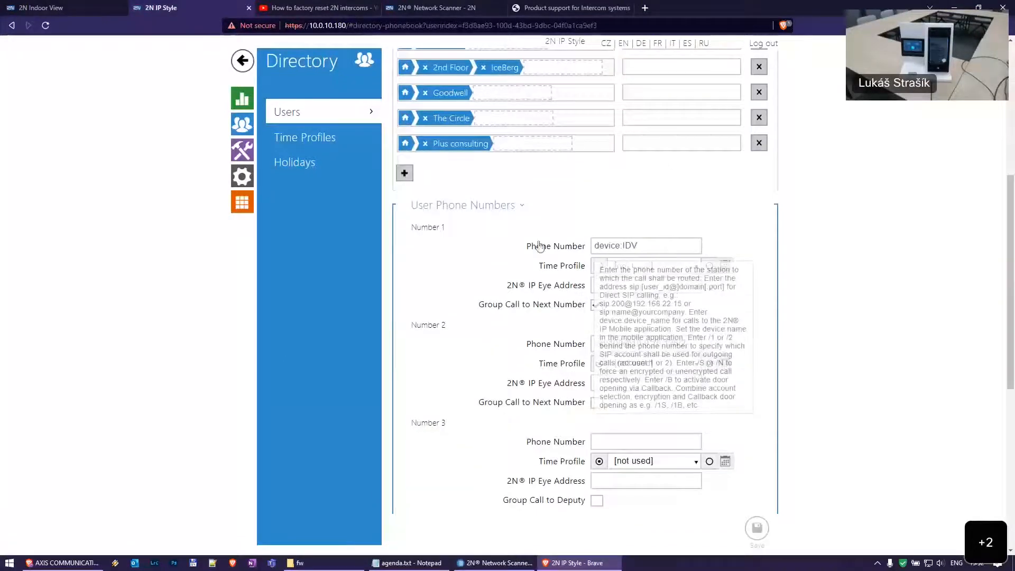
triple_click(612, 245)
click(618, 245)
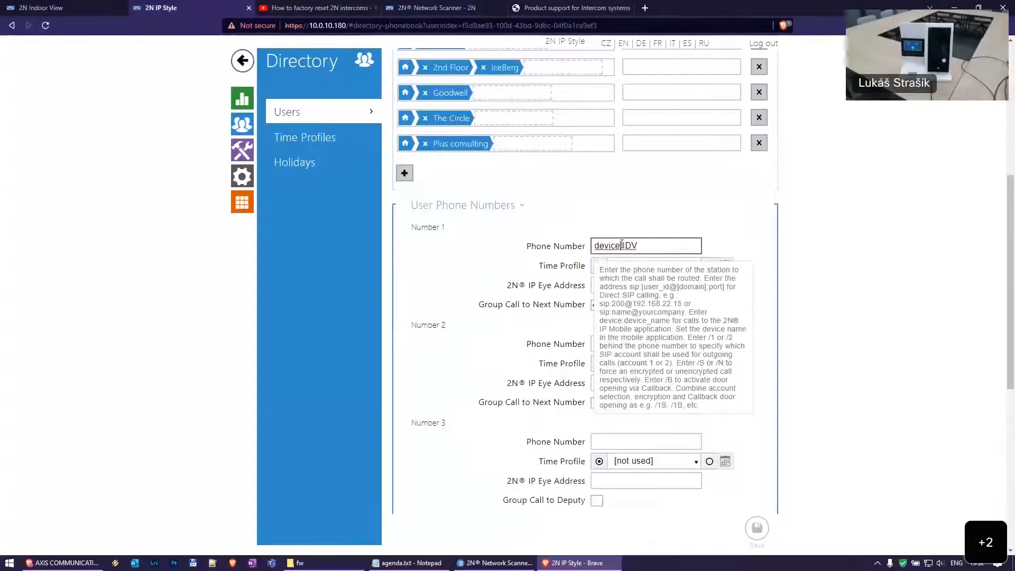
click(243, 151)
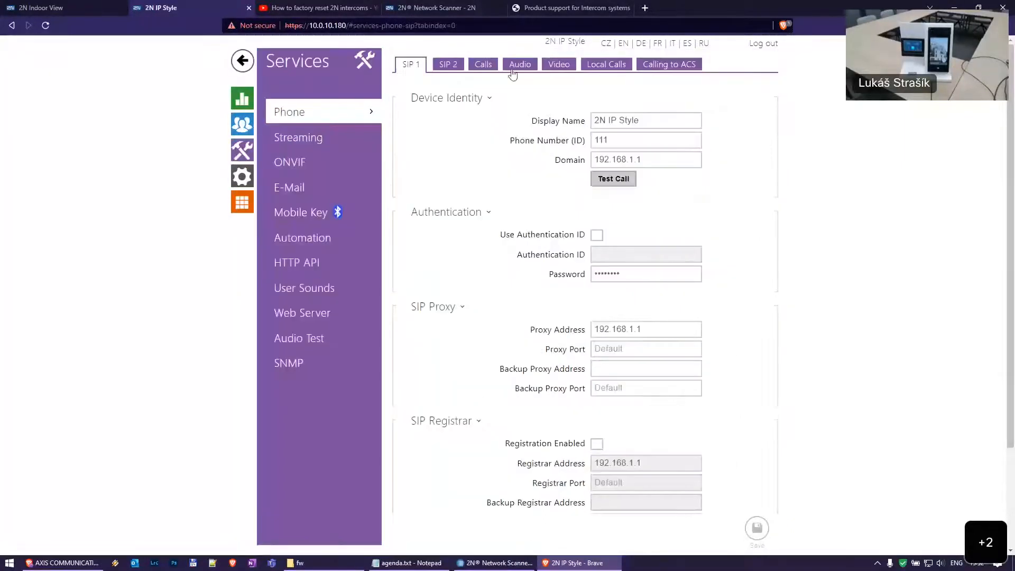
click(483, 64)
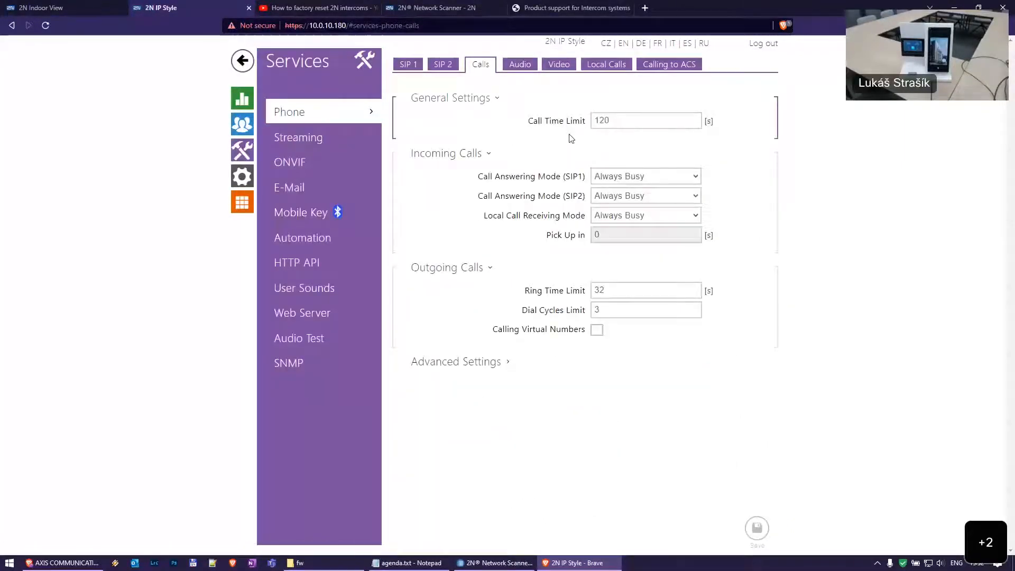
click(603, 120)
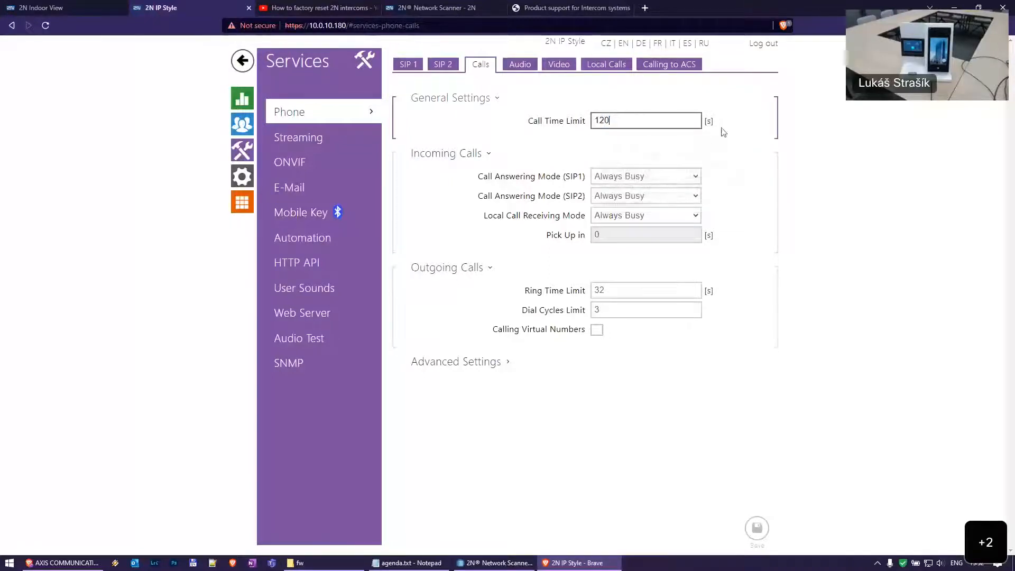
mouse_move(650, 121)
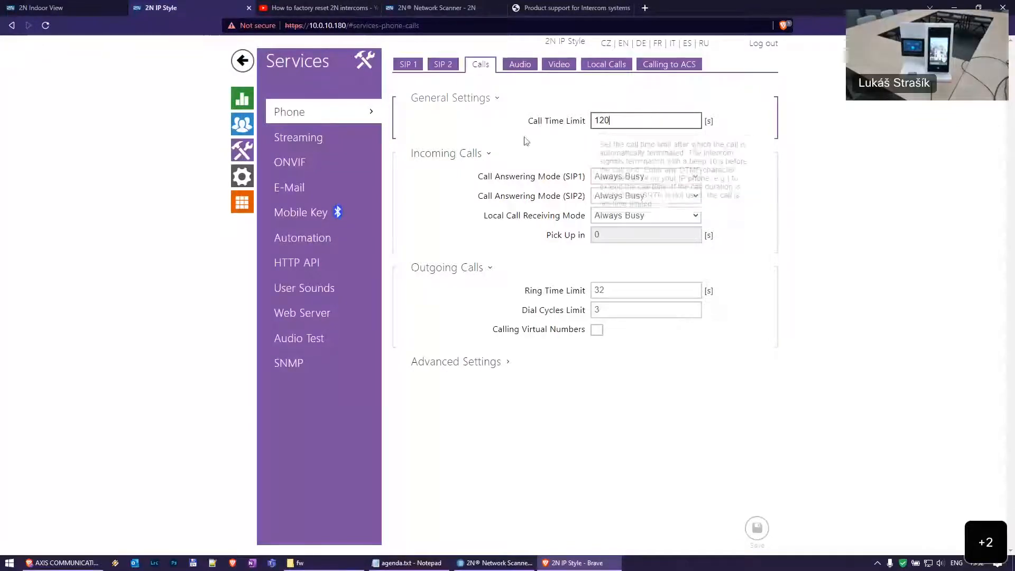
double_click(641, 122)
click(735, 122)
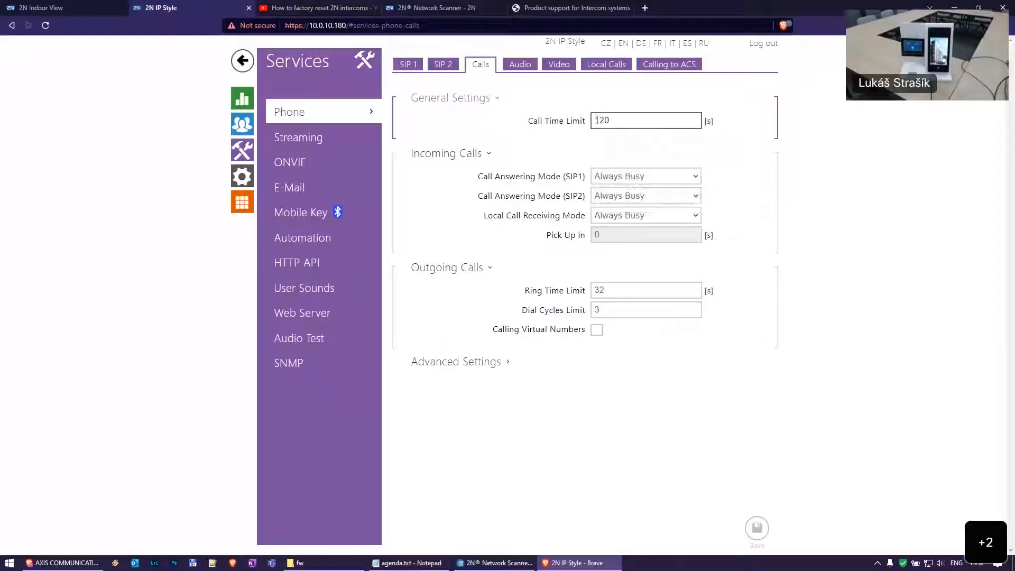
double_click(642, 121)
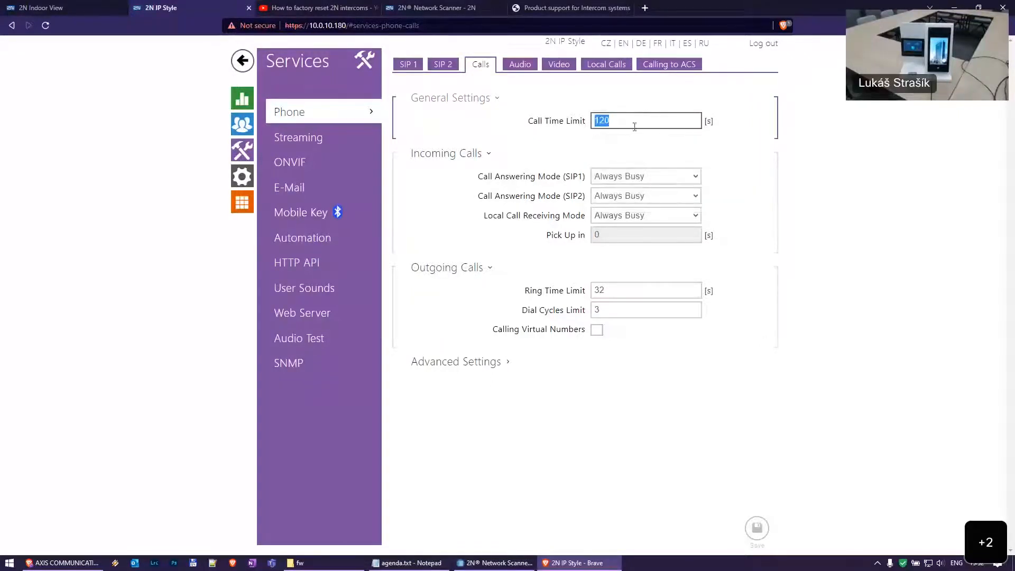
mouse_move(642, 124)
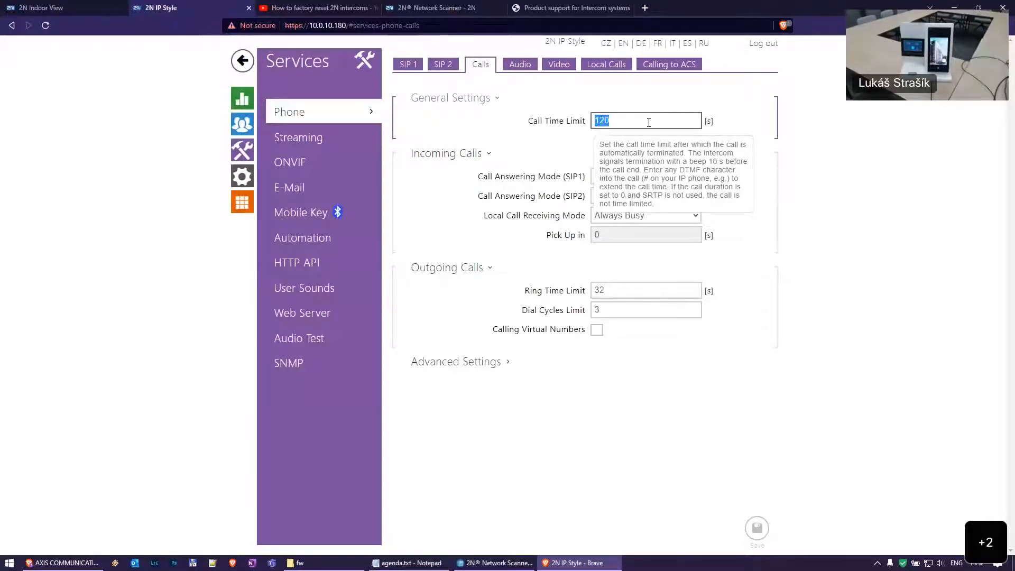
click(782, 123)
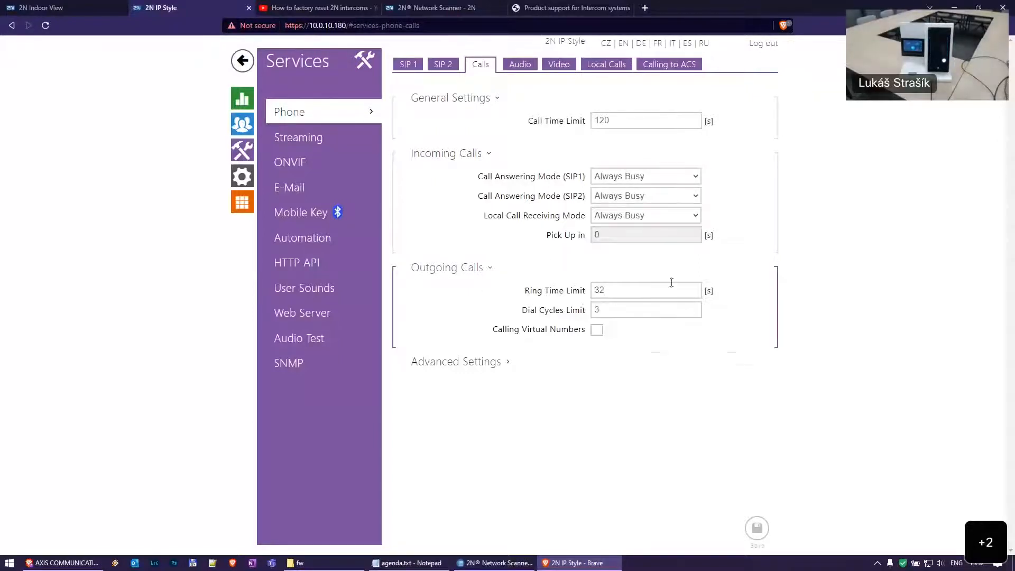
click(658, 291)
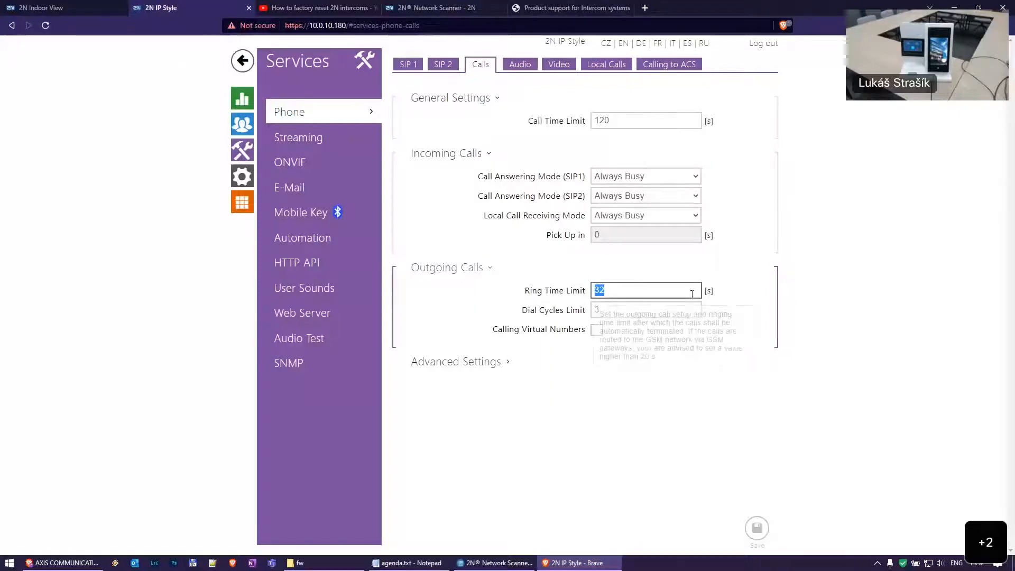
click(661, 292)
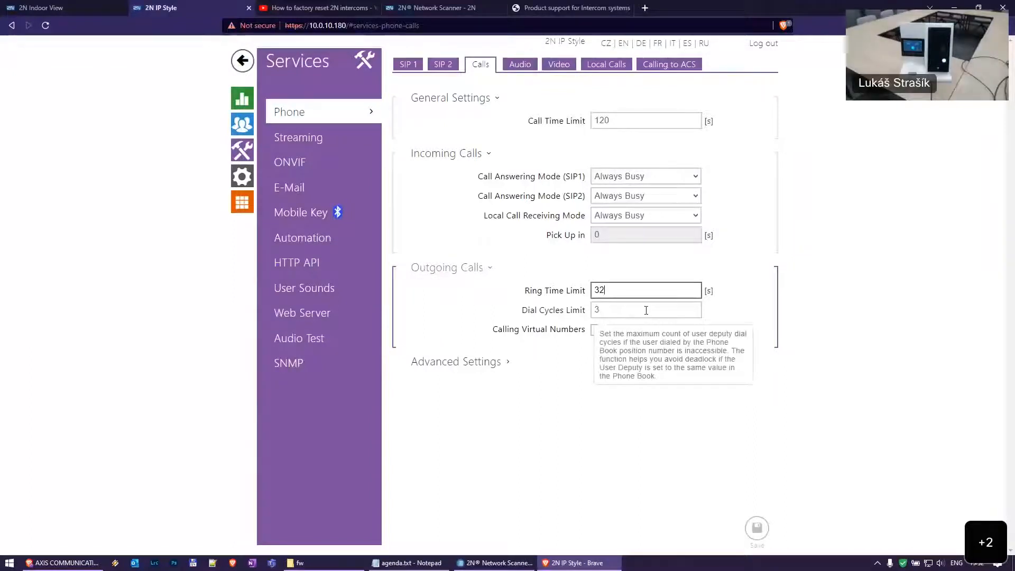
click(647, 311)
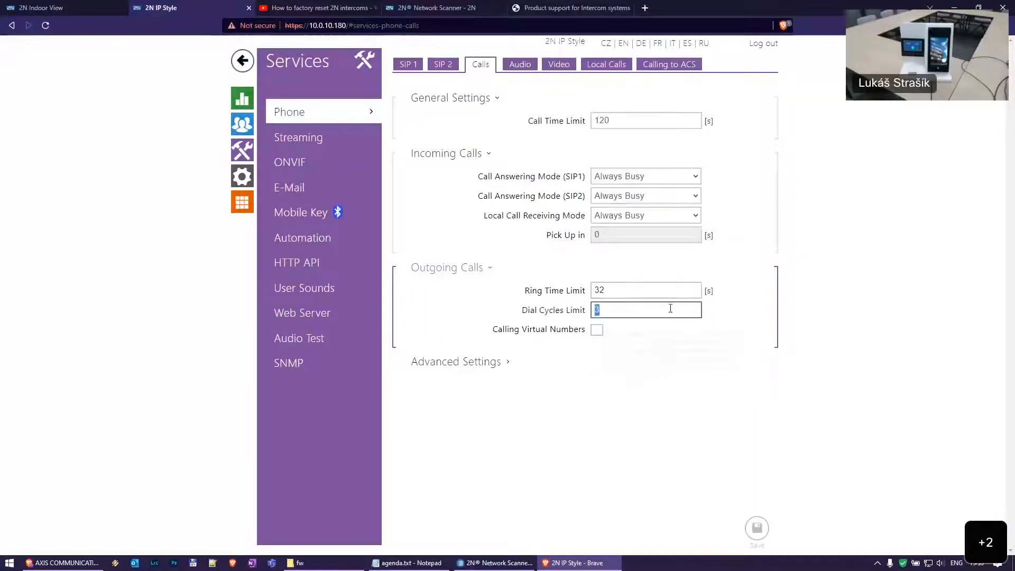
double_click(628, 316)
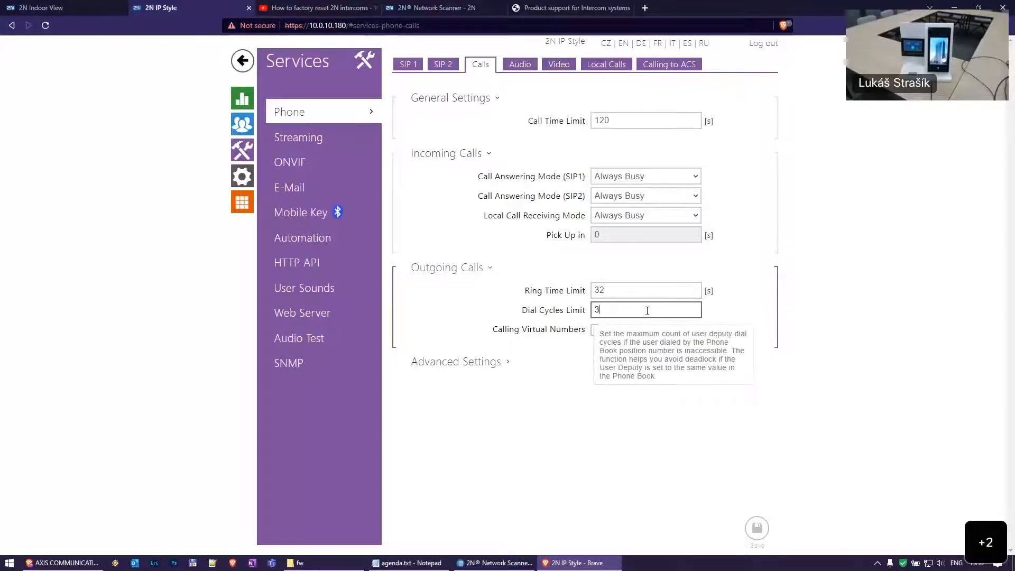
click(242, 124)
Open a user and uncheck Group Call to Next Number under Number 1
click(418, 139)
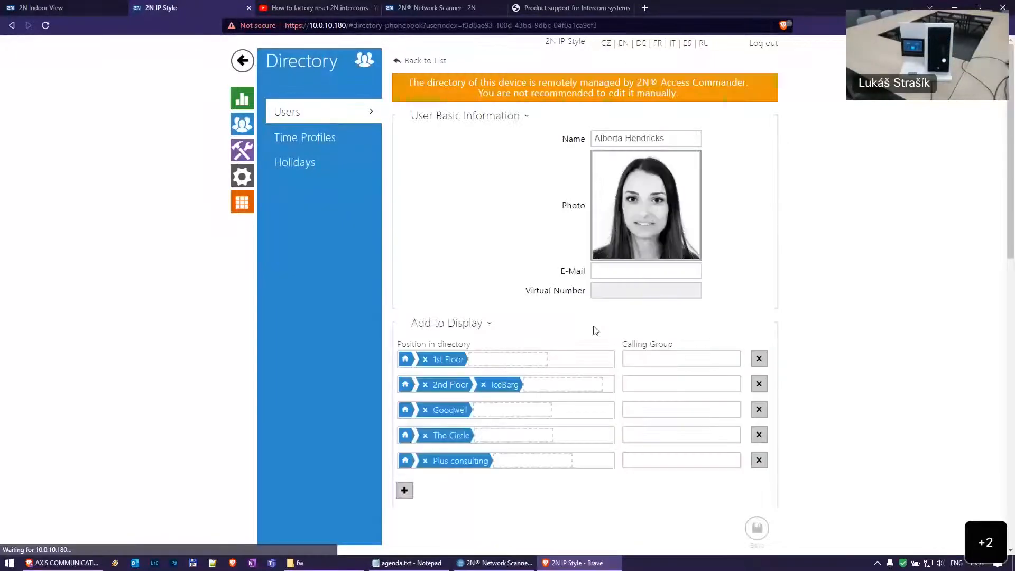
scroll(634, 330, down, 12)
scroll(671, 240, up, 7)
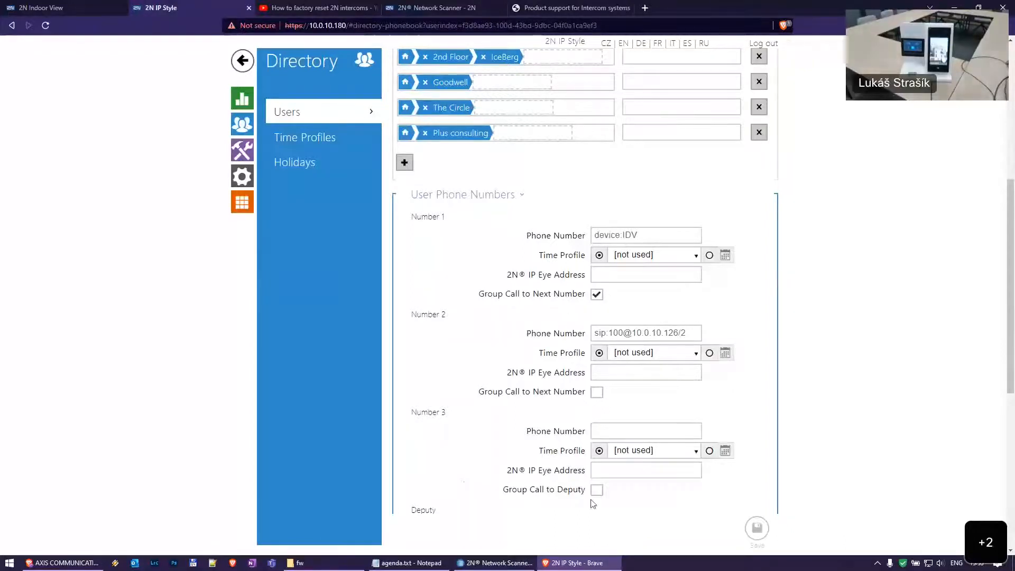
scroll(576, 460, down, 2)
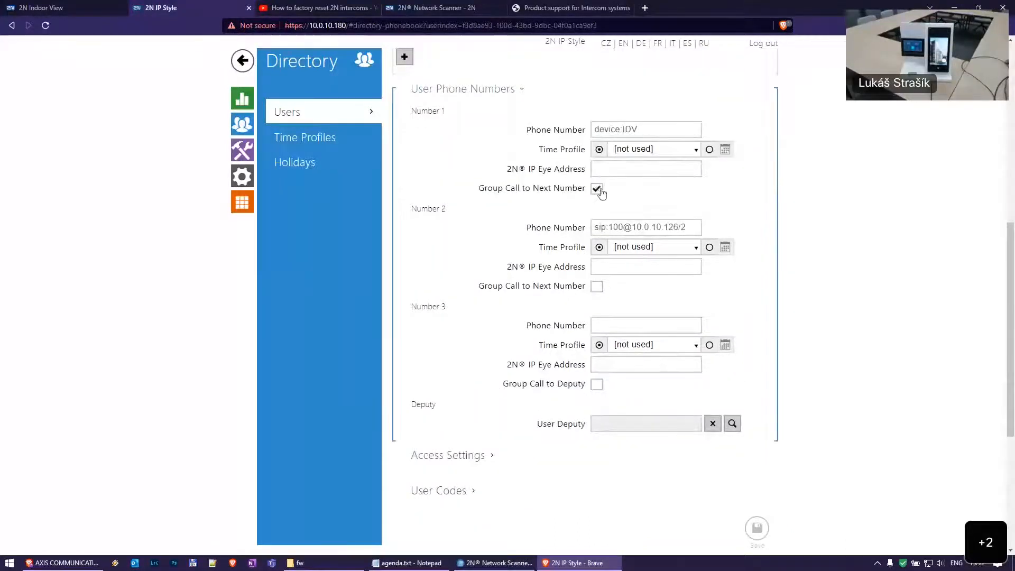
mouse_move(599, 191)
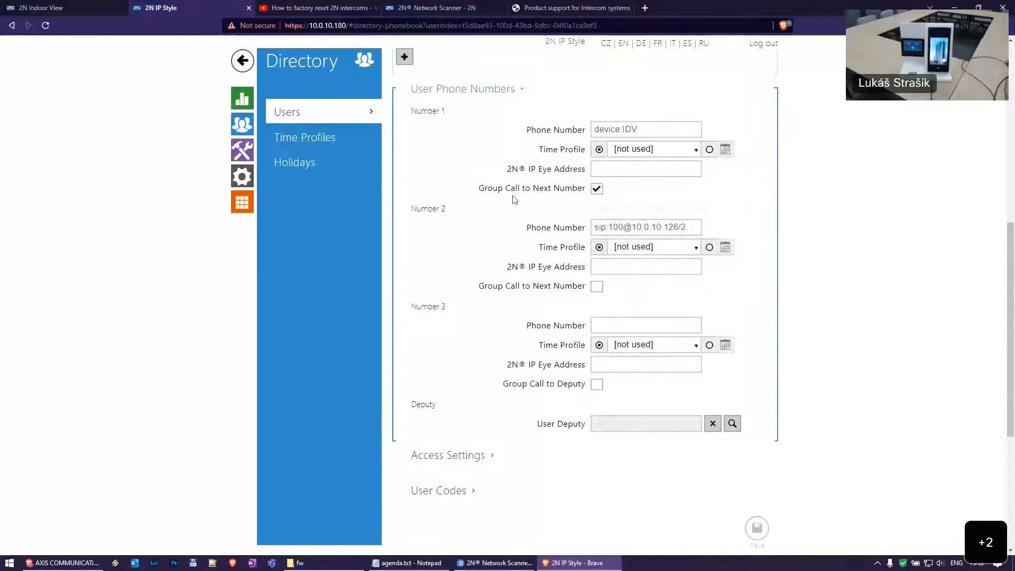
click(596, 189)
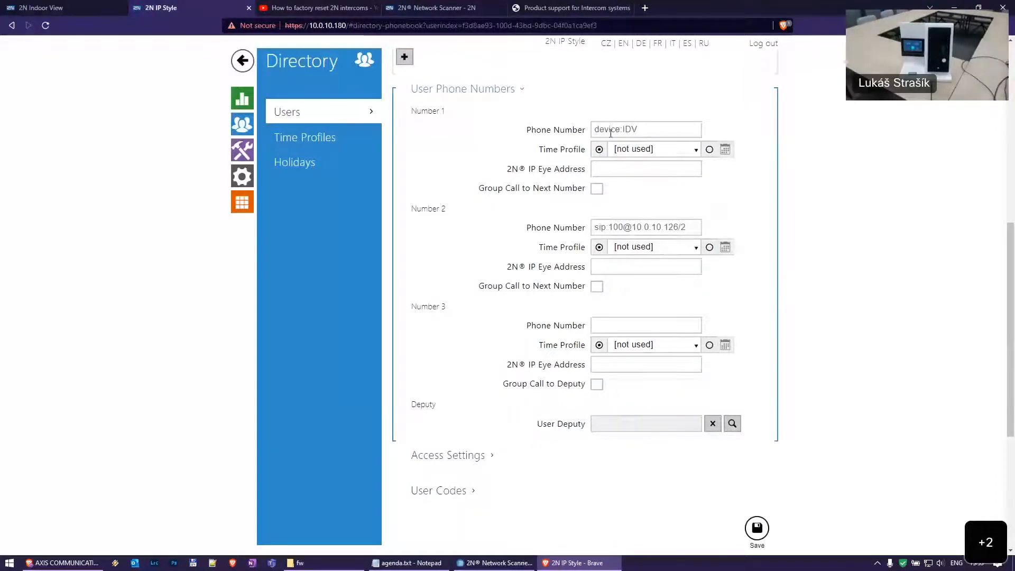
Review the device:IDV and second SIP address numbers, then save the user
click(687, 129)
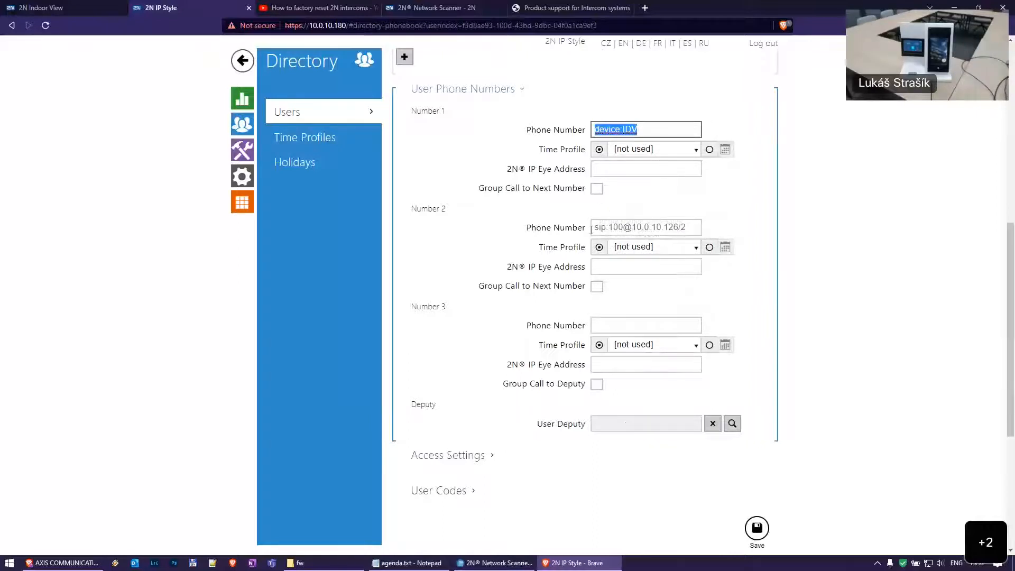
mouse_move(594, 228)
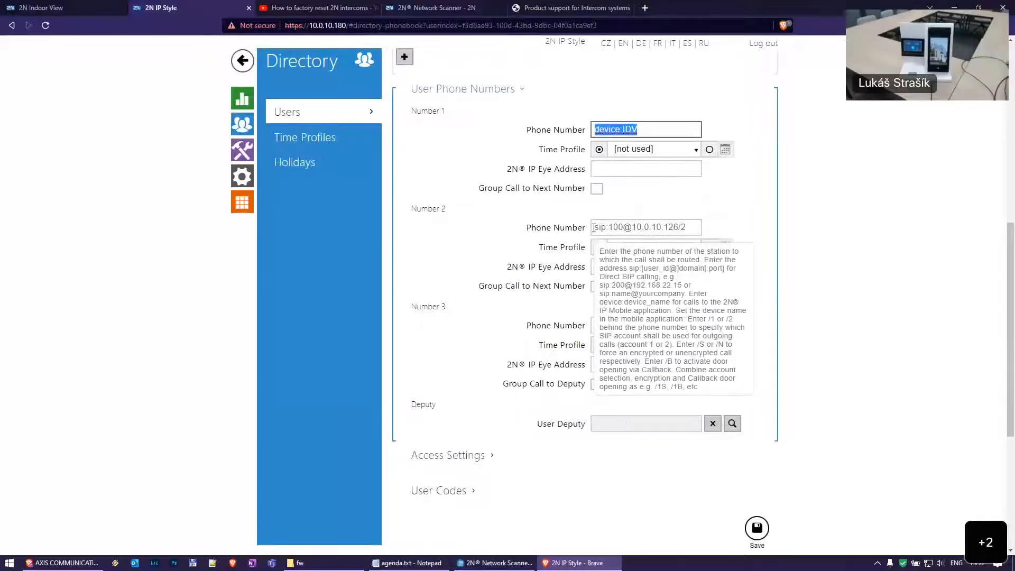
click(595, 228)
drag(594, 228, 816, 229)
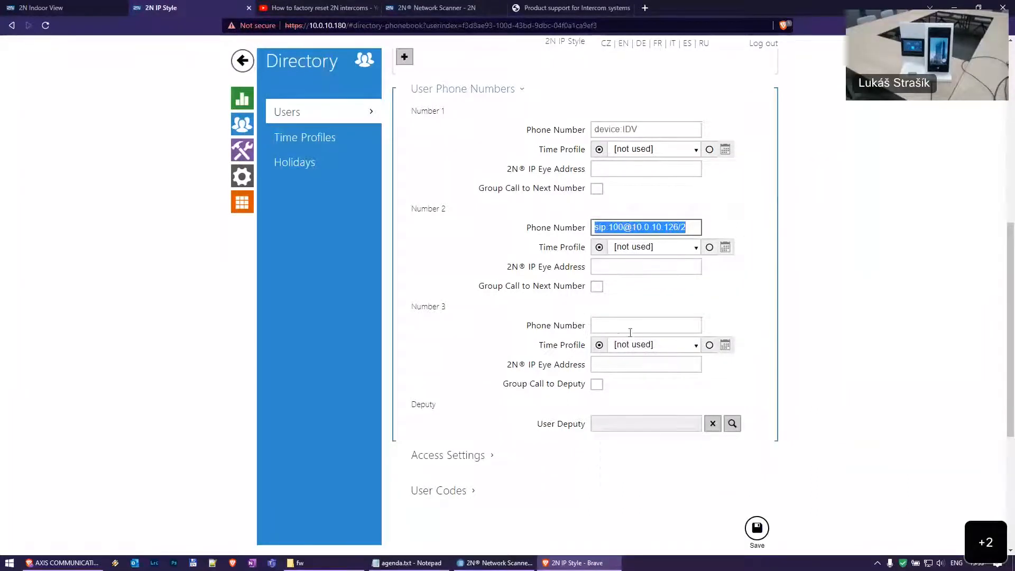
click(758, 529)
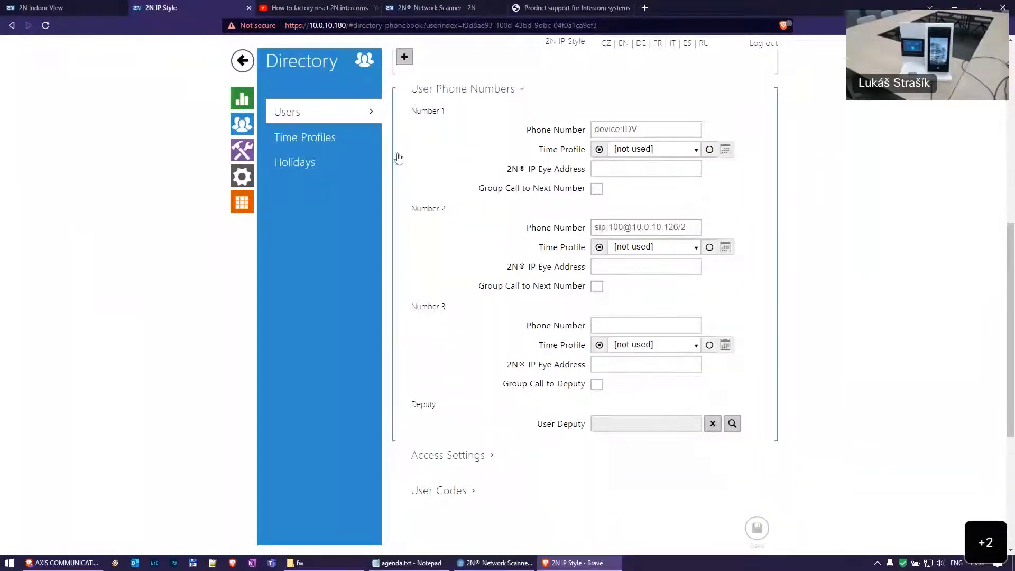
click(244, 153)
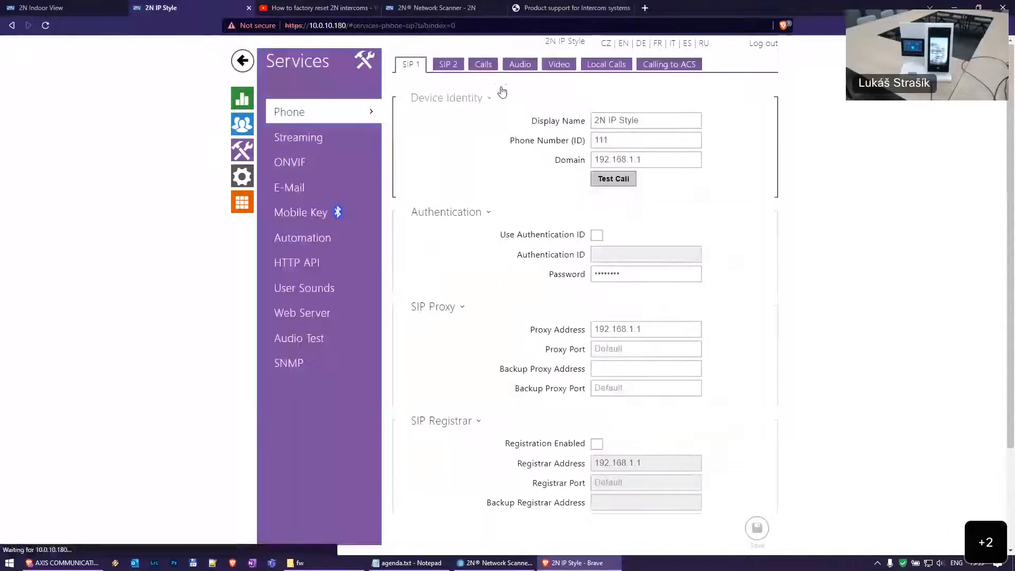
Review Phone Calls and Audio settings, ending on Video: H.264, FullHD, 15 fps, 2048 kbps
click(483, 64)
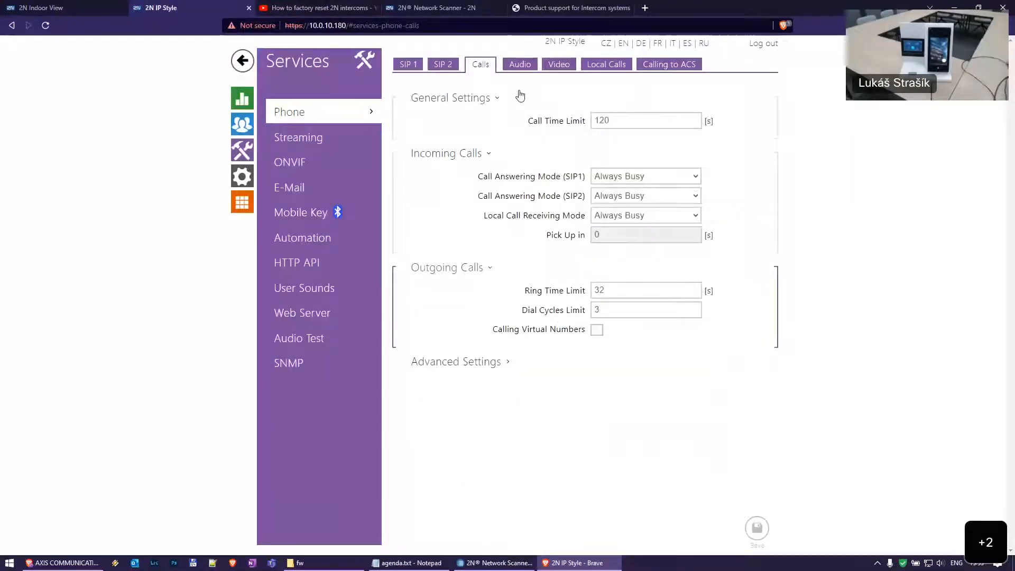
click(535, 68)
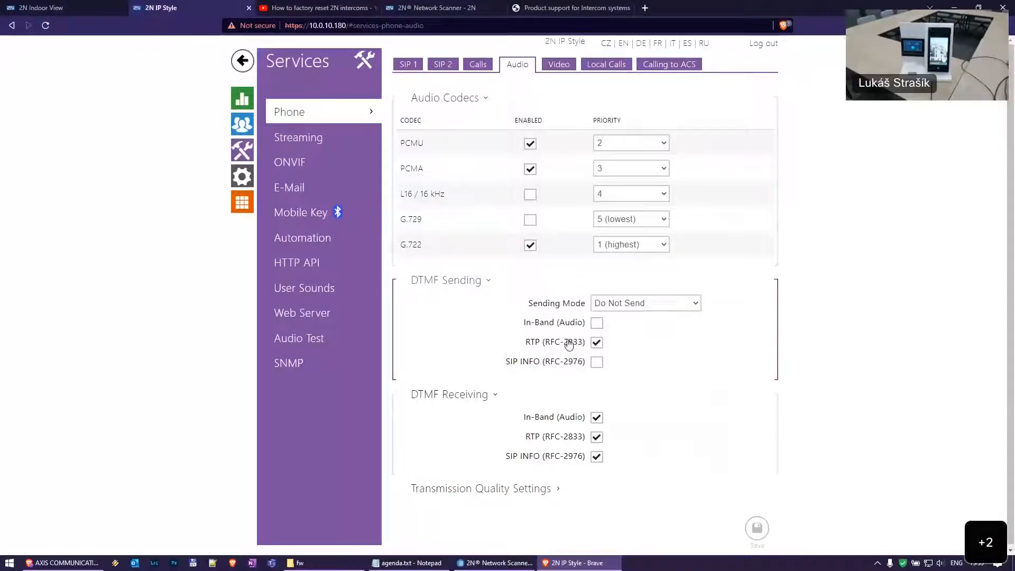
mouse_move(538, 297)
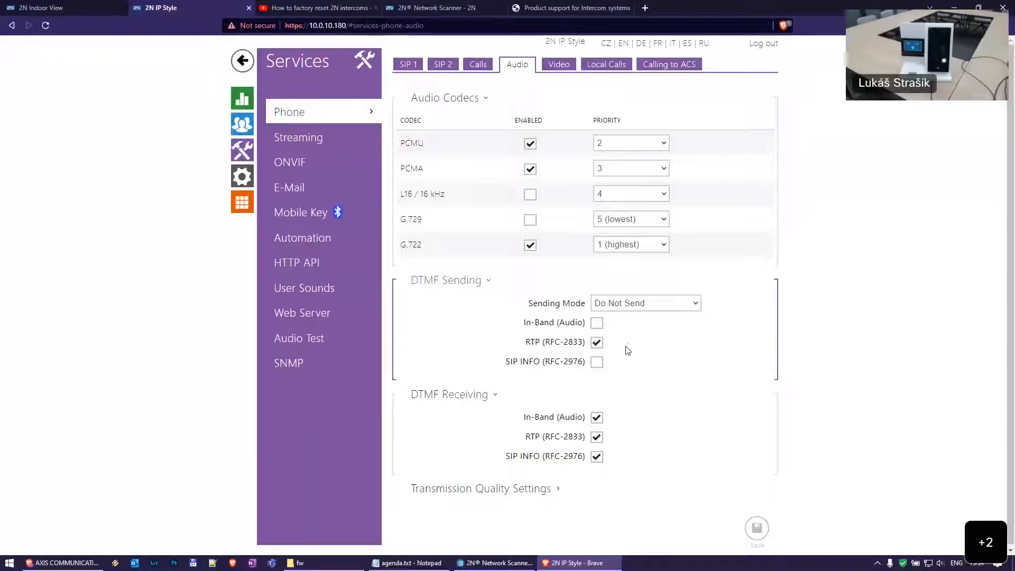
click(559, 64)
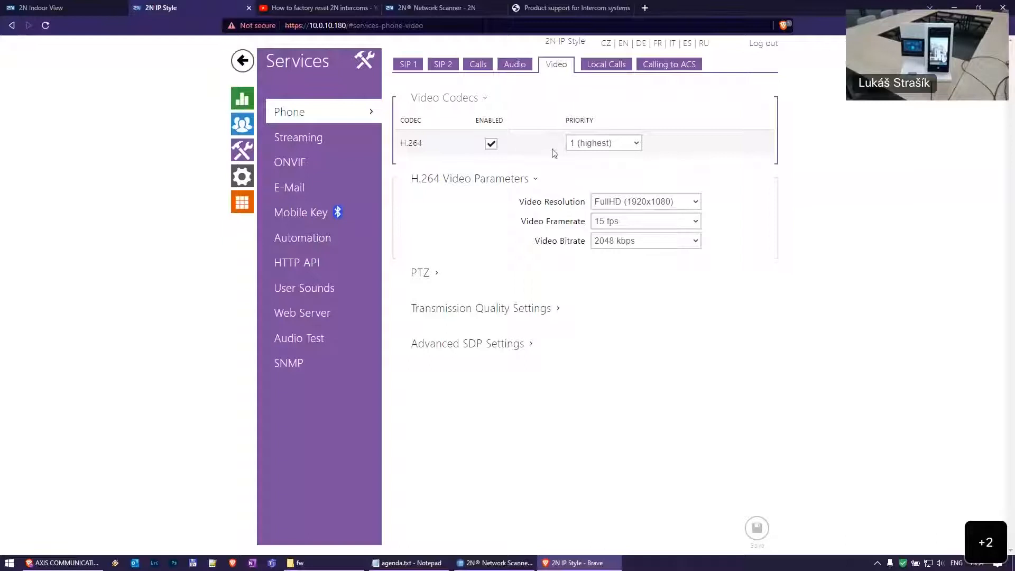
Check the video resolution options keeping FullHD, then open Hardware > Camera settings
drag(400, 145, 439, 151)
click(439, 150)
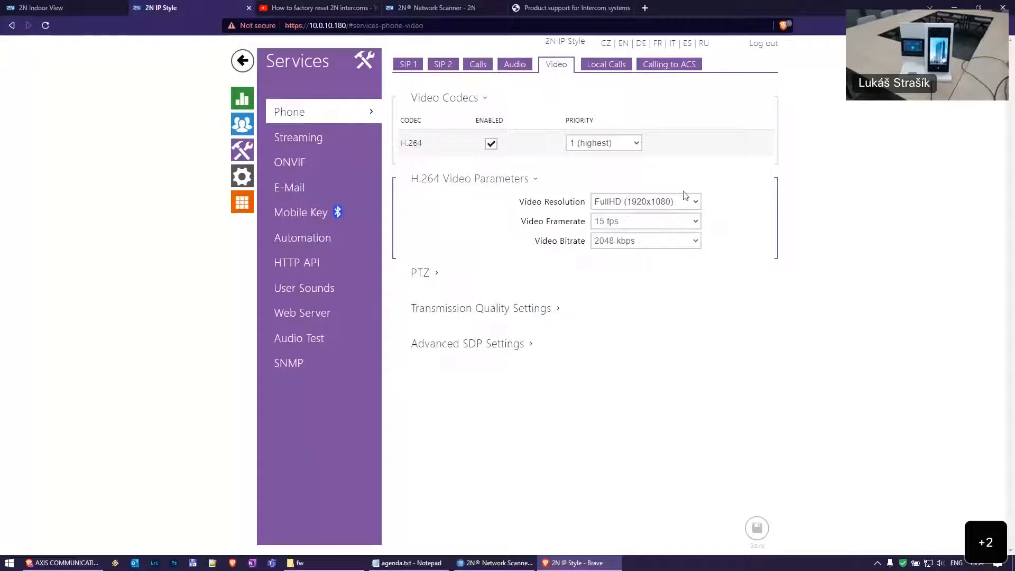
click(642, 202)
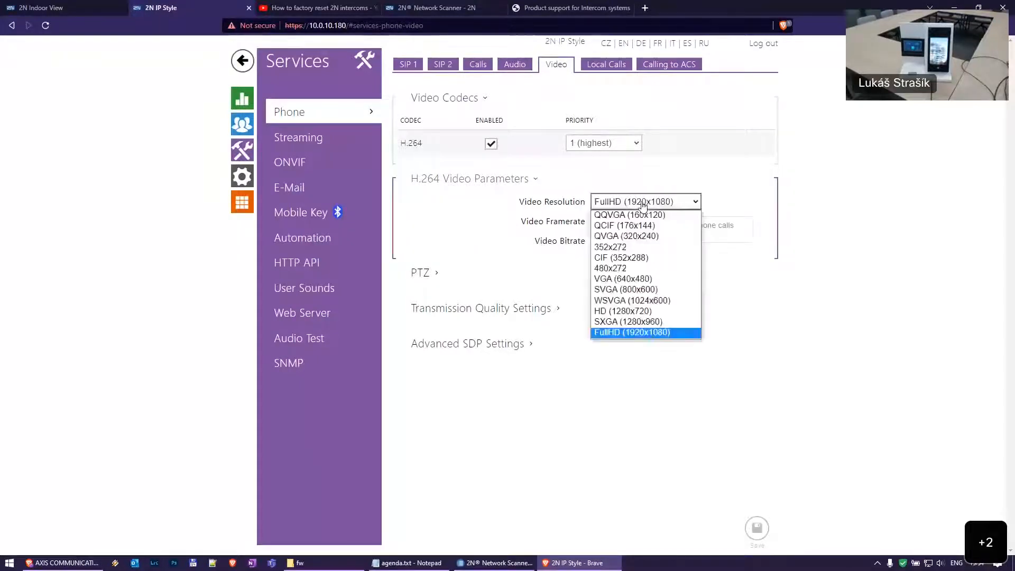
click(781, 206)
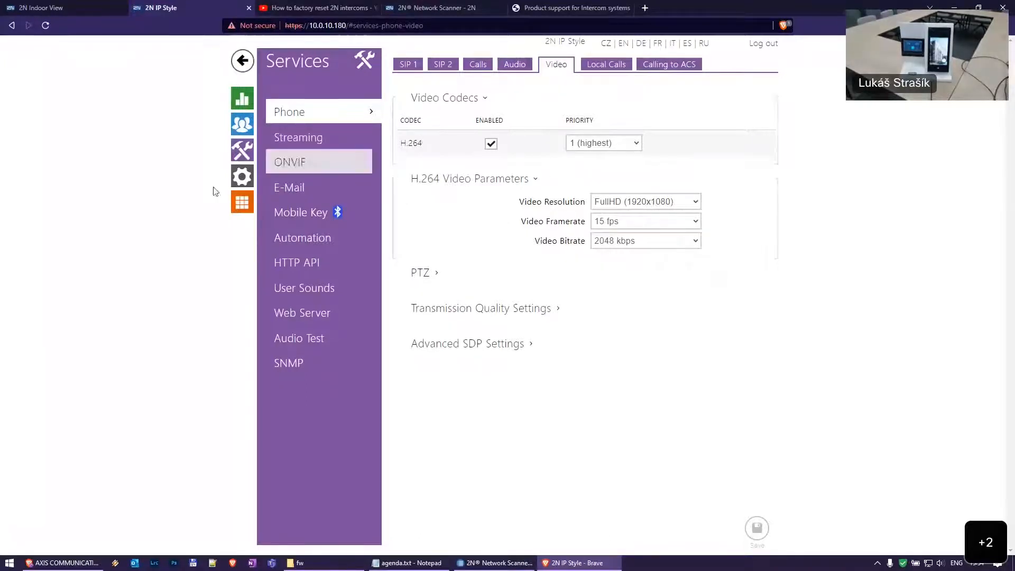
click(242, 176)
click(318, 190)
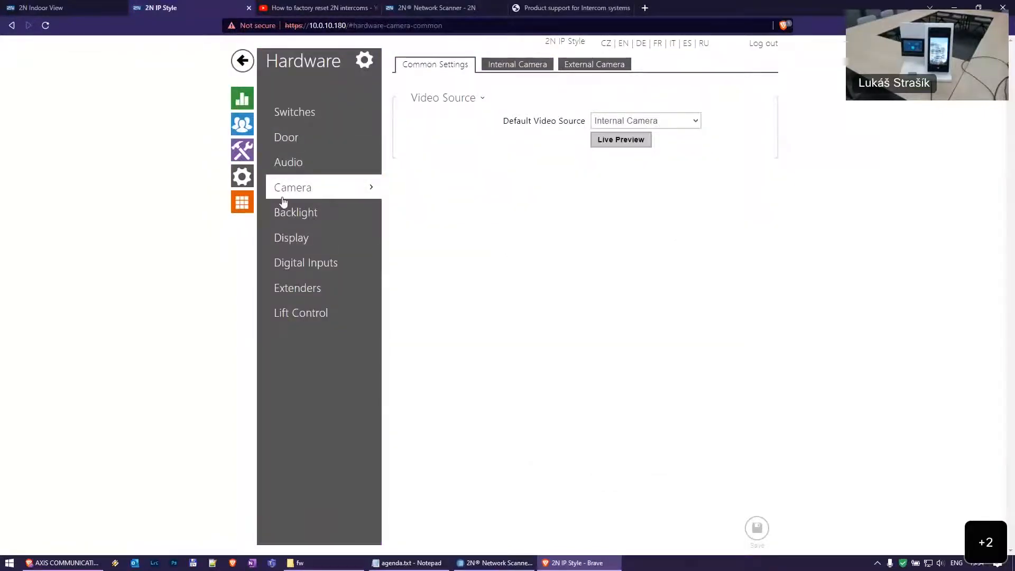
Show Internal Camera settings, keep brightness 6, expand advanced options and open Live Preview
click(518, 66)
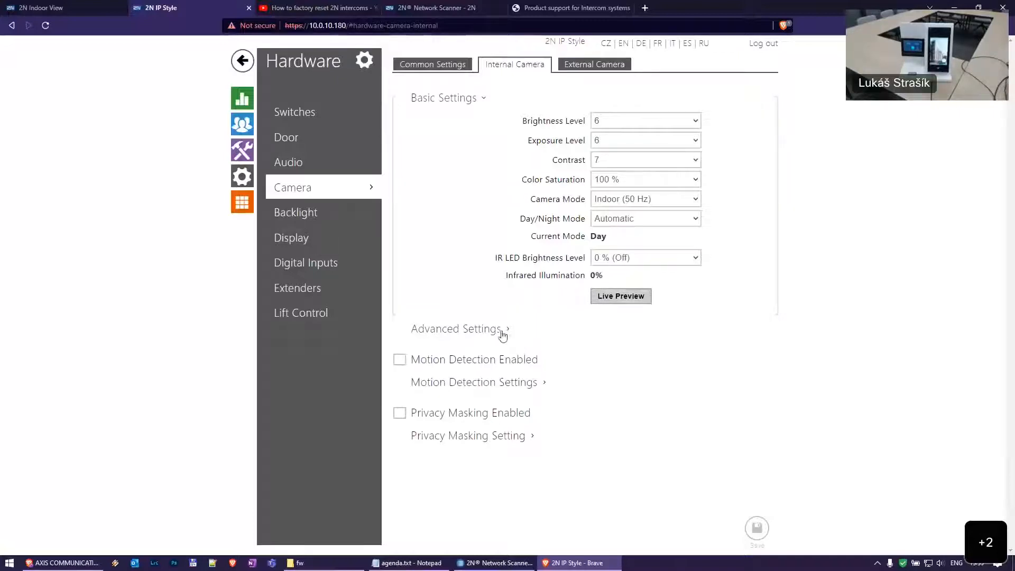
click(642, 122)
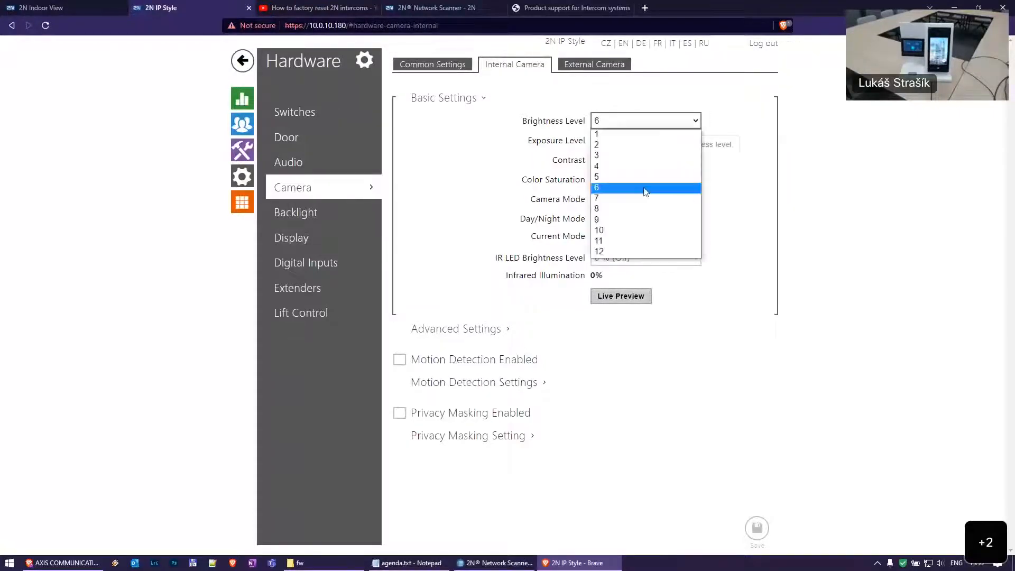
click(642, 191)
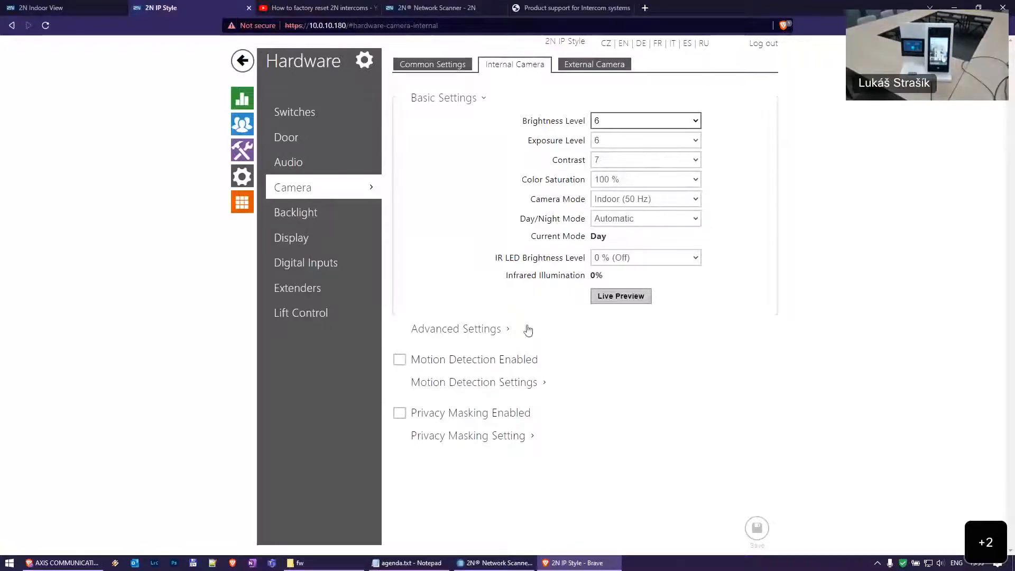
click(566, 327)
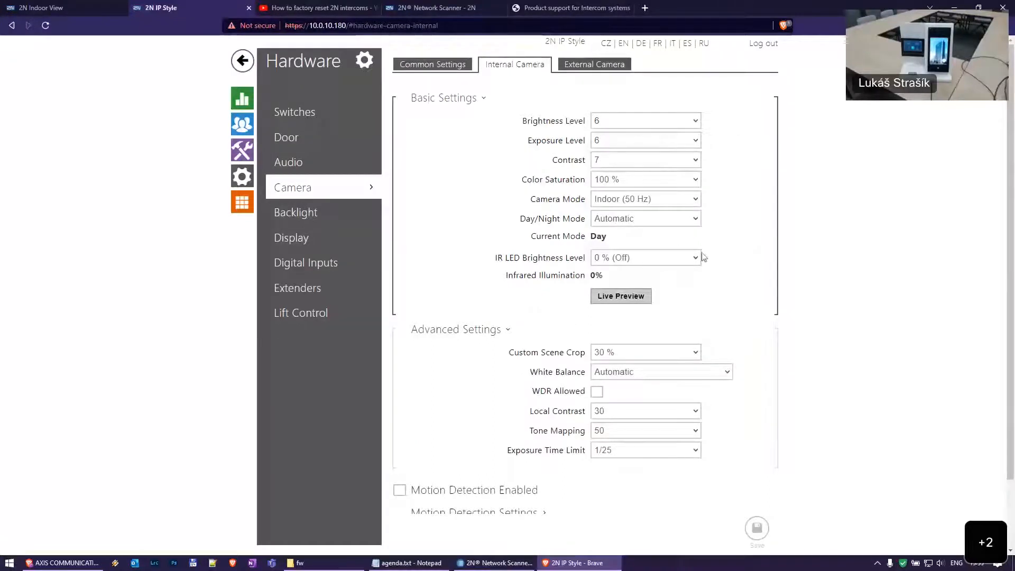
click(621, 297)
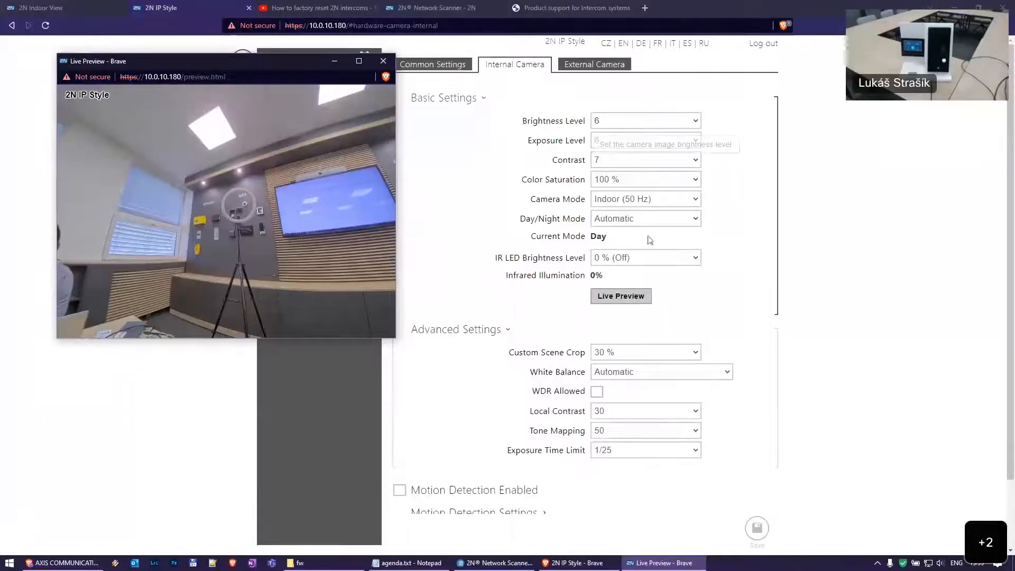
Open the internal camera's Camera Mode choices, currently Indoor (50 Hz)
click(653, 201)
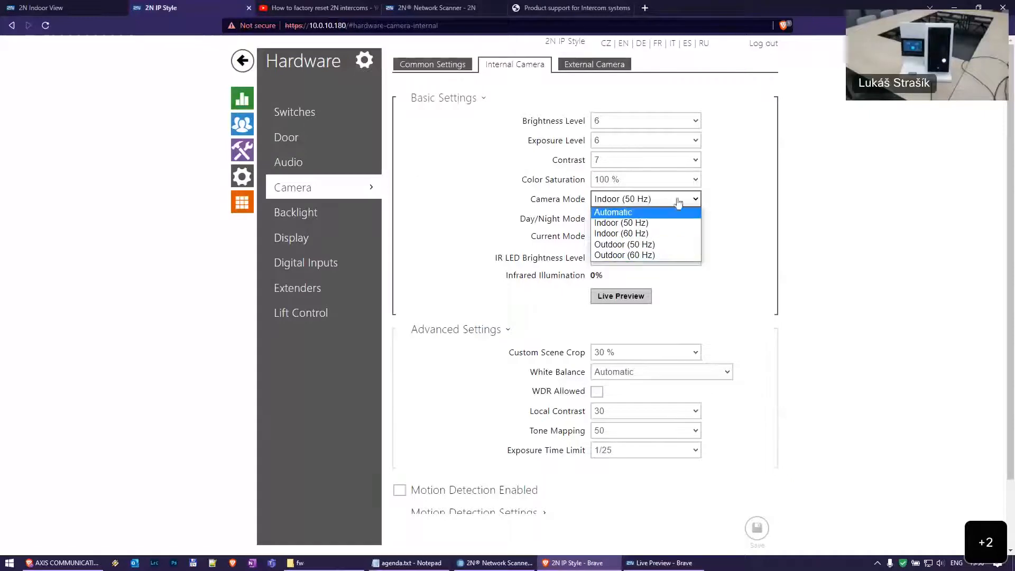
click(764, 202)
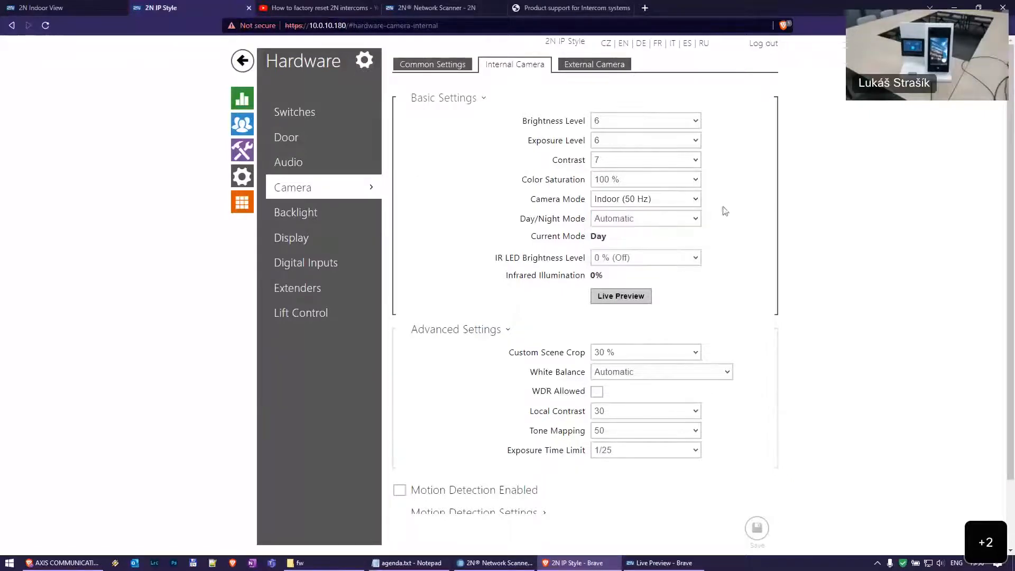
mouse_move(651, 200)
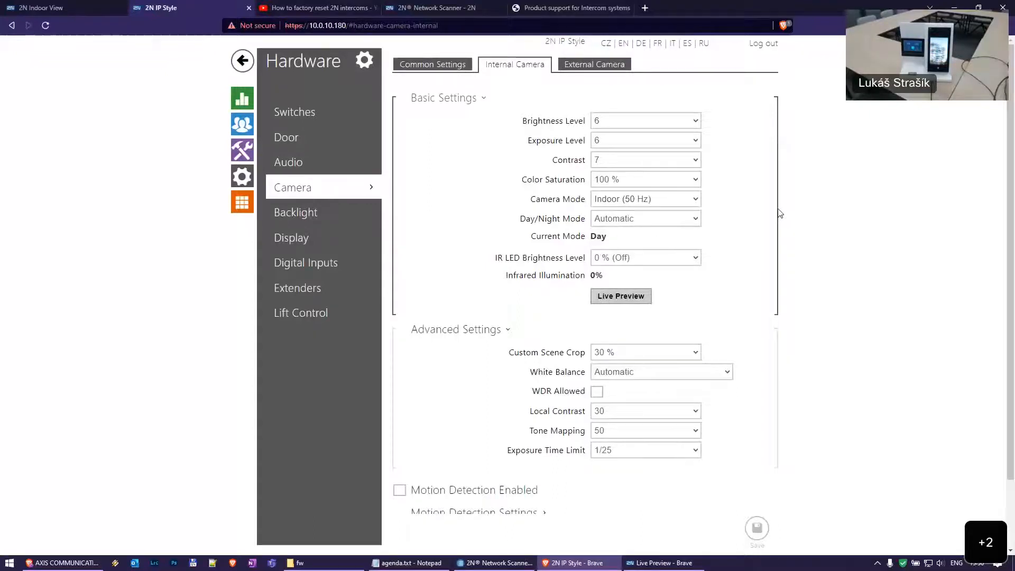
mouse_move(682, 272)
scroll(801, 233, down, 2)
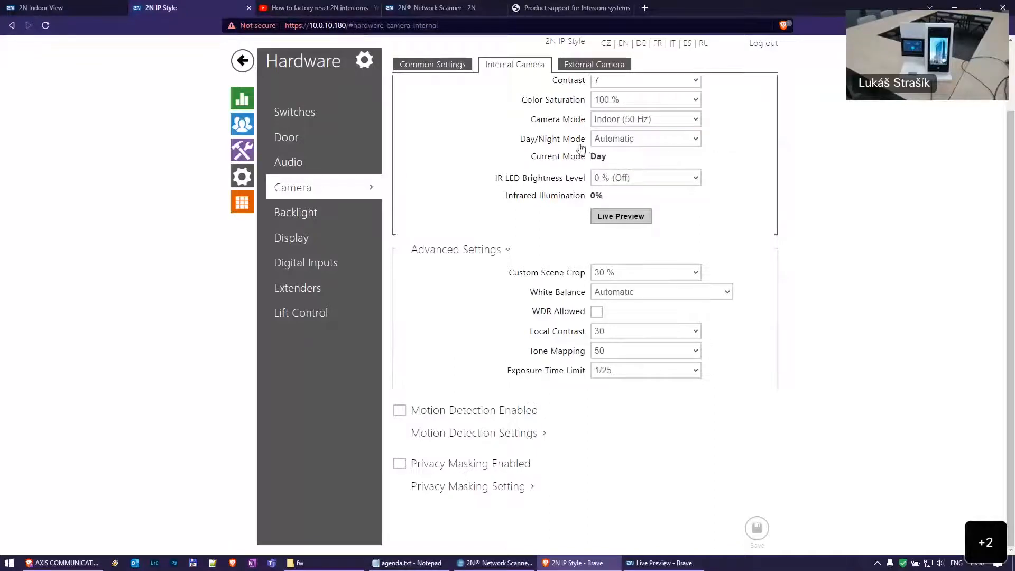
click(629, 142)
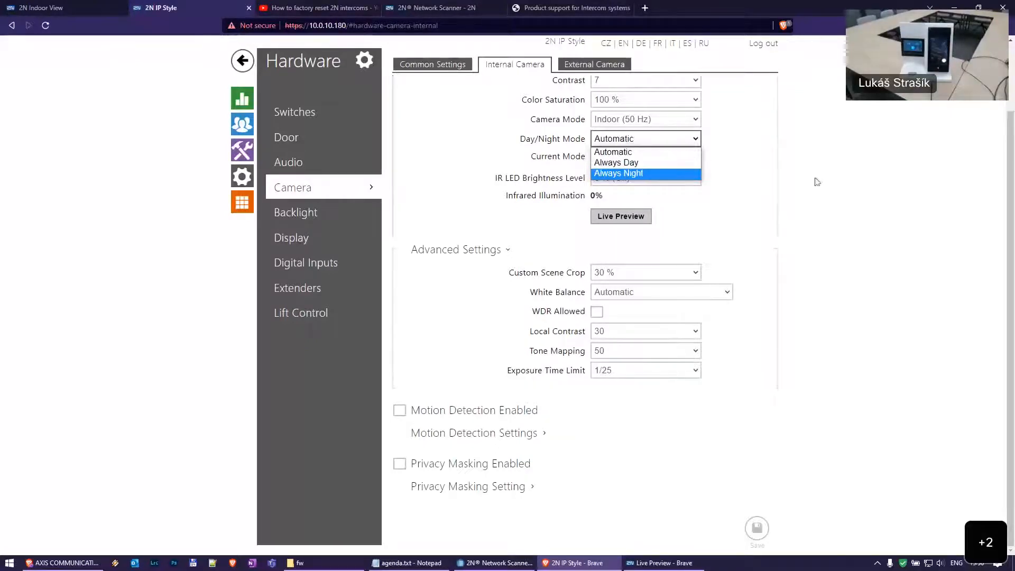
click(575, 220)
click(641, 180)
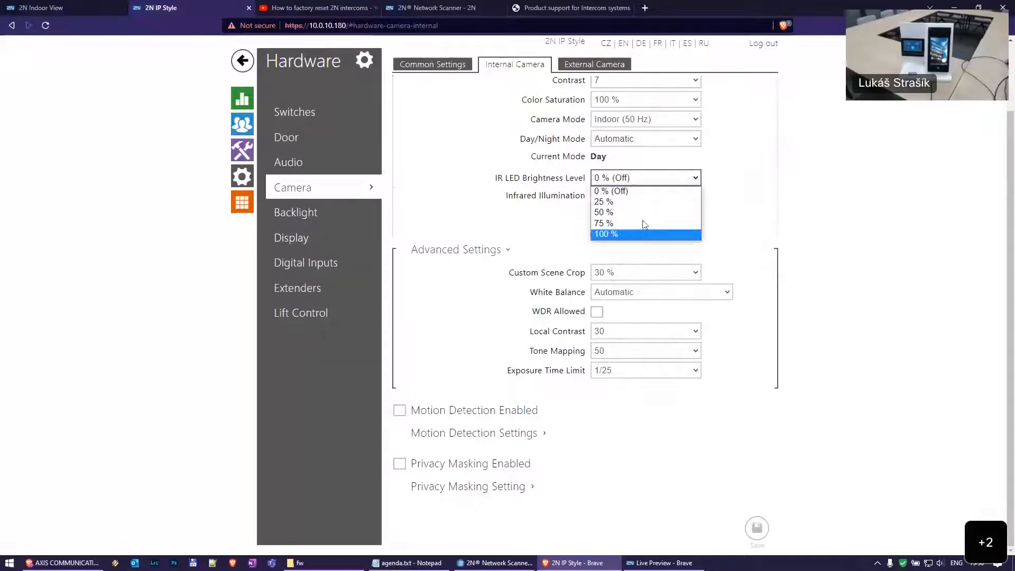
click(798, 166)
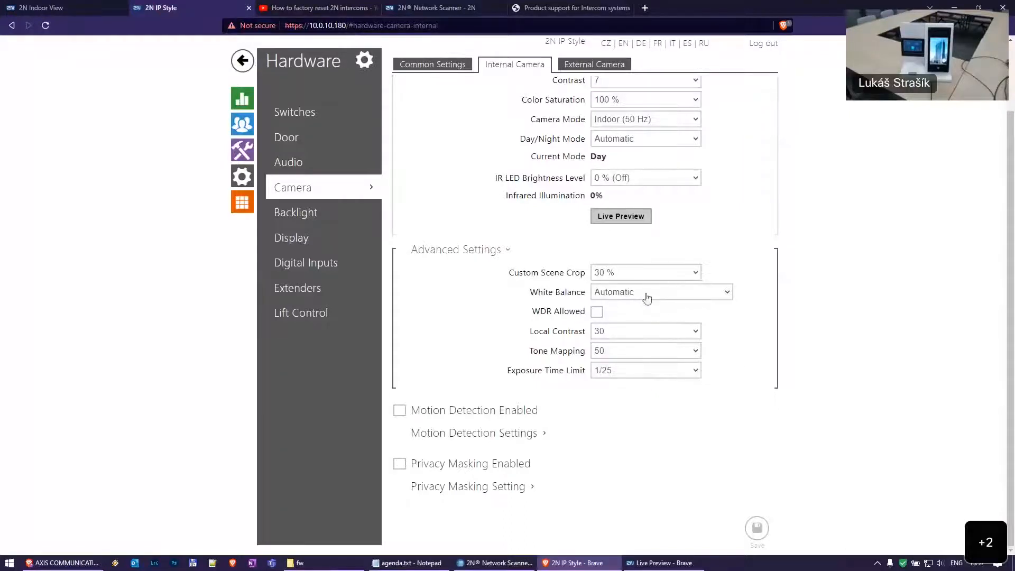
mouse_move(647, 298)
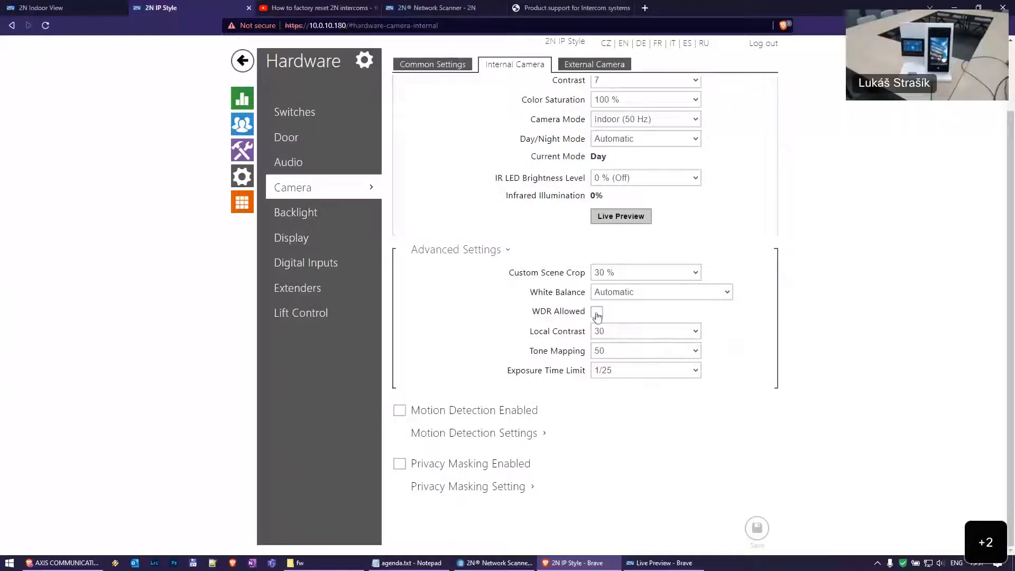
mouse_move(600, 316)
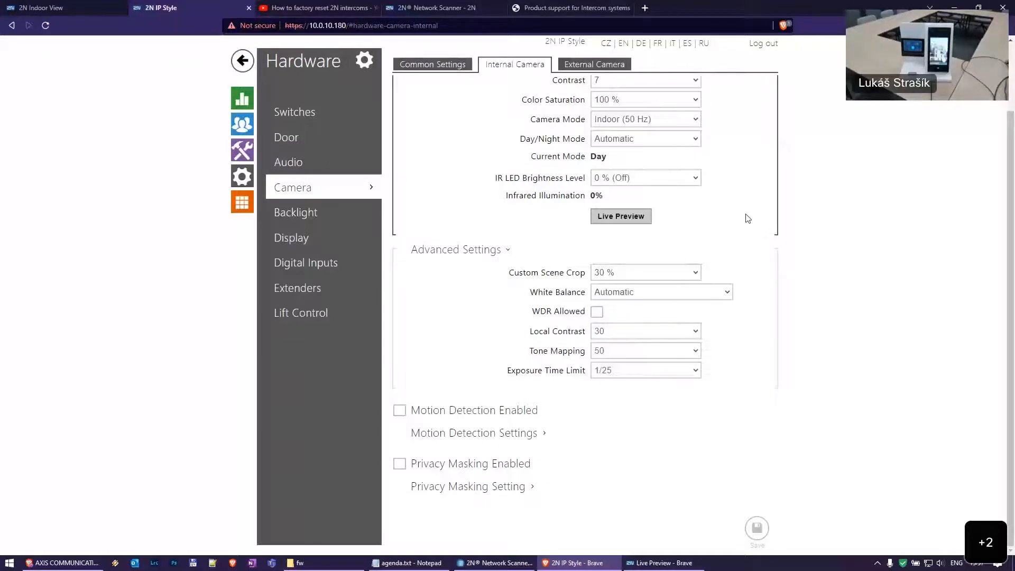
scroll(735, 223, up, 2)
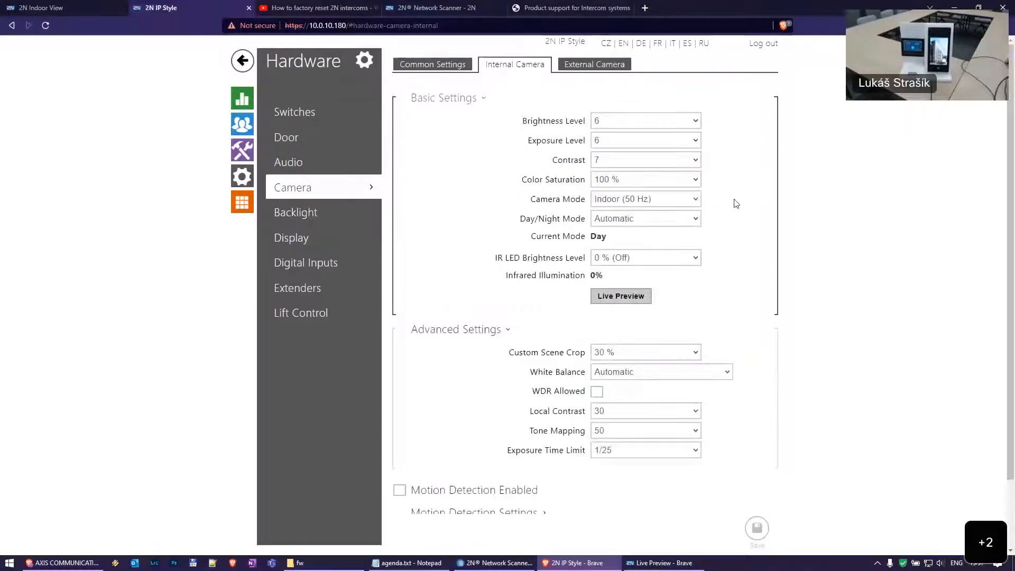
scroll(734, 312, down, 2)
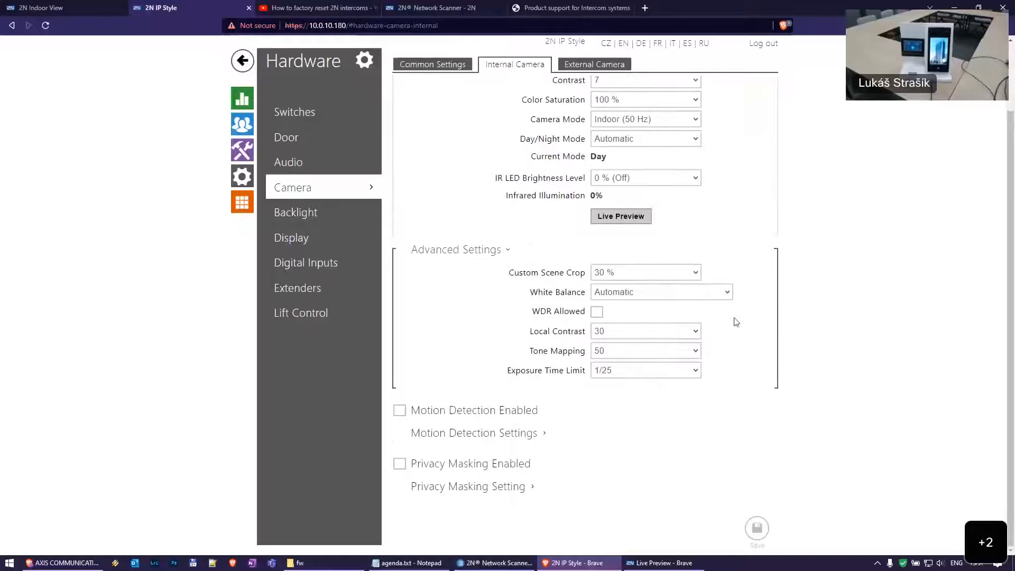
scroll(738, 323, up, 1)
scroll(740, 325, up, 1)
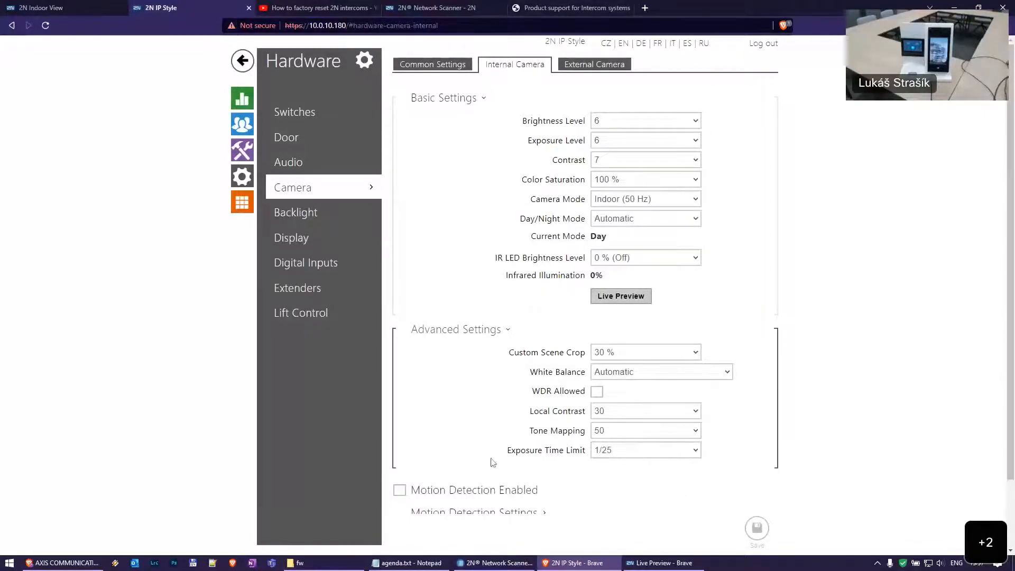
Review the Exposure Time Limit choices twice, keeping it at 1/25, and scroll down
click(651, 453)
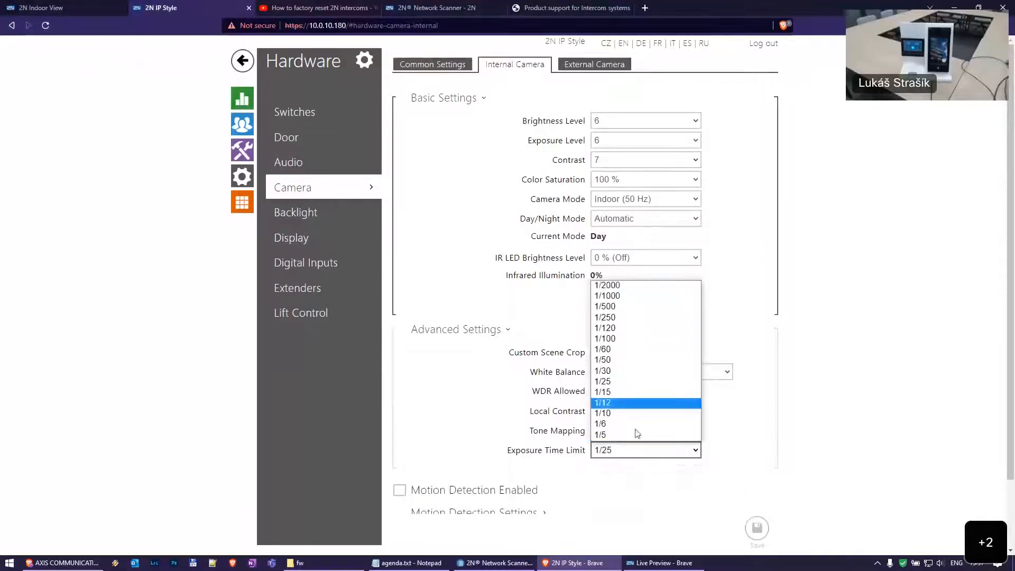
click(864, 388)
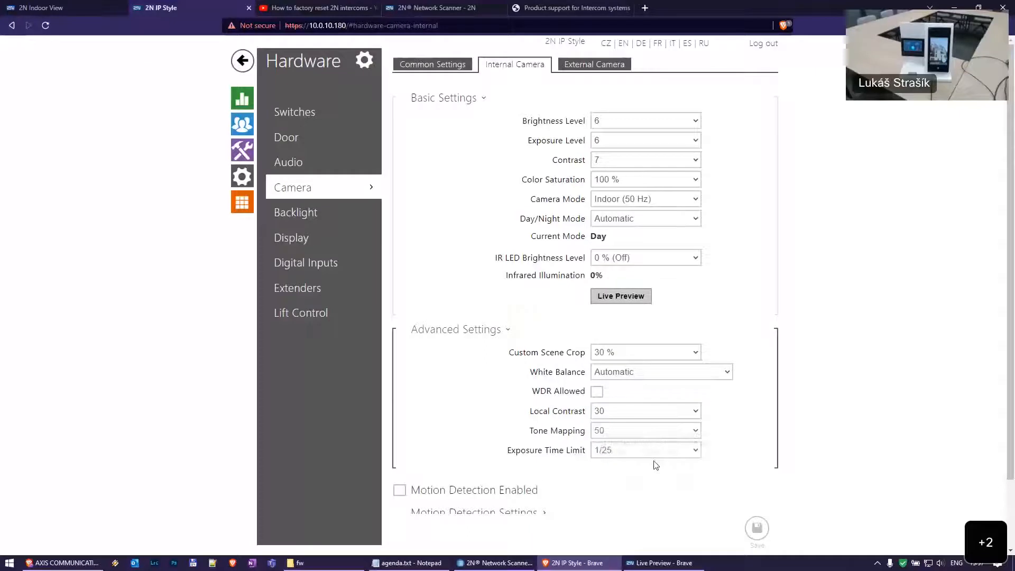
mouse_move(646, 457)
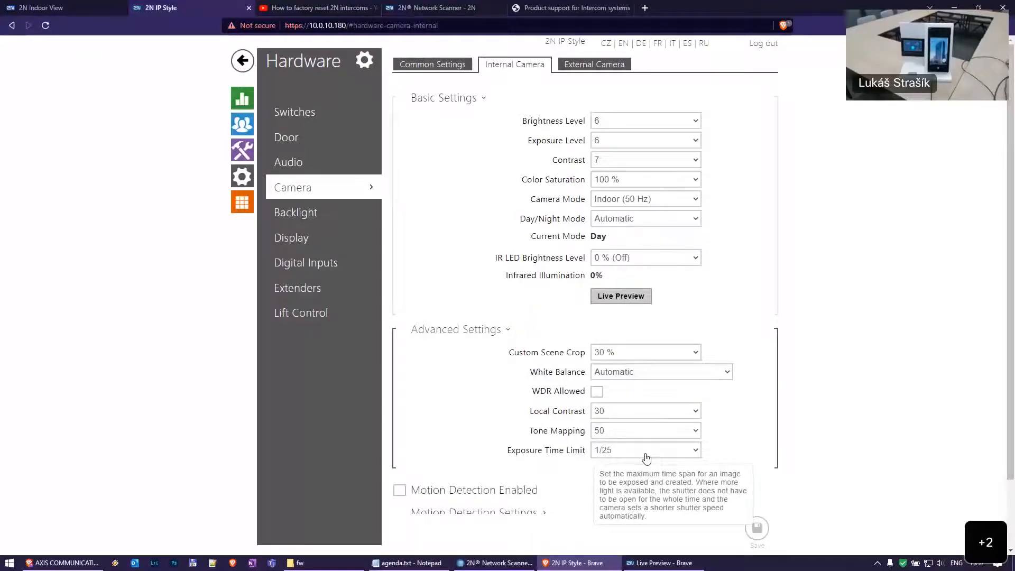
click(646, 454)
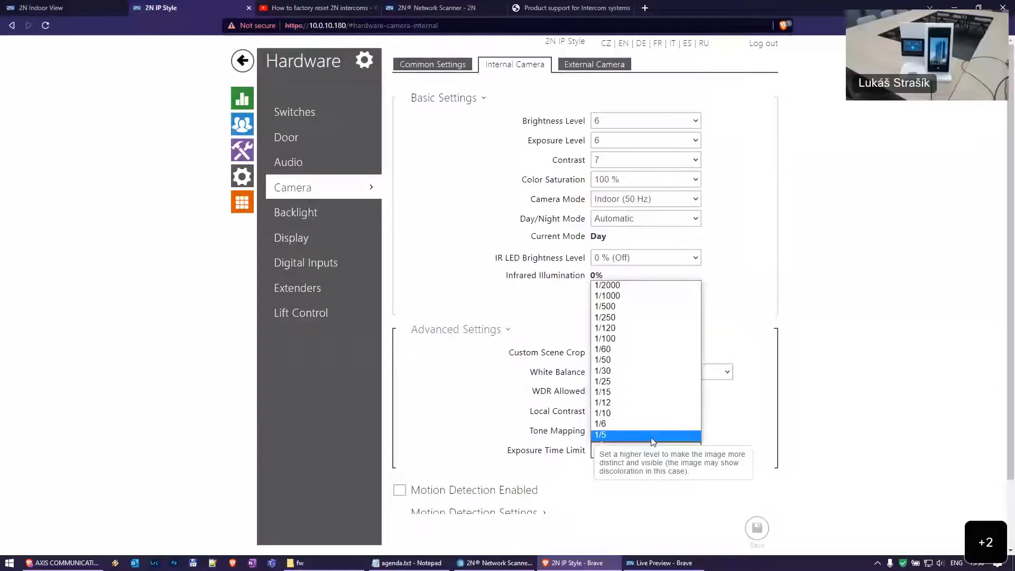
click(820, 437)
scroll(783, 405, down, 1)
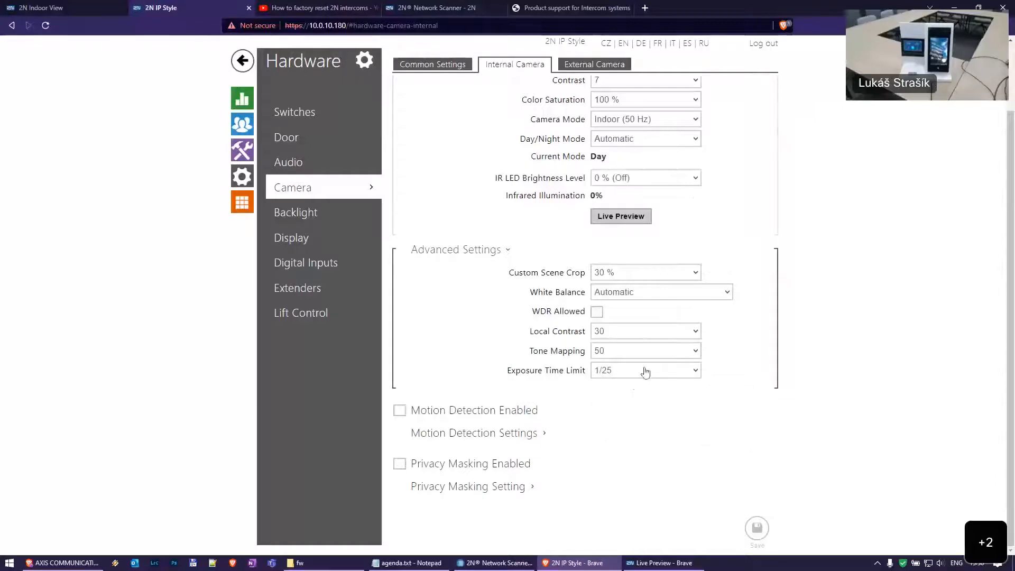
Expand Privacy Masking and Motion Detection settings, scrolling through the detection area, graph and filters
click(515, 488)
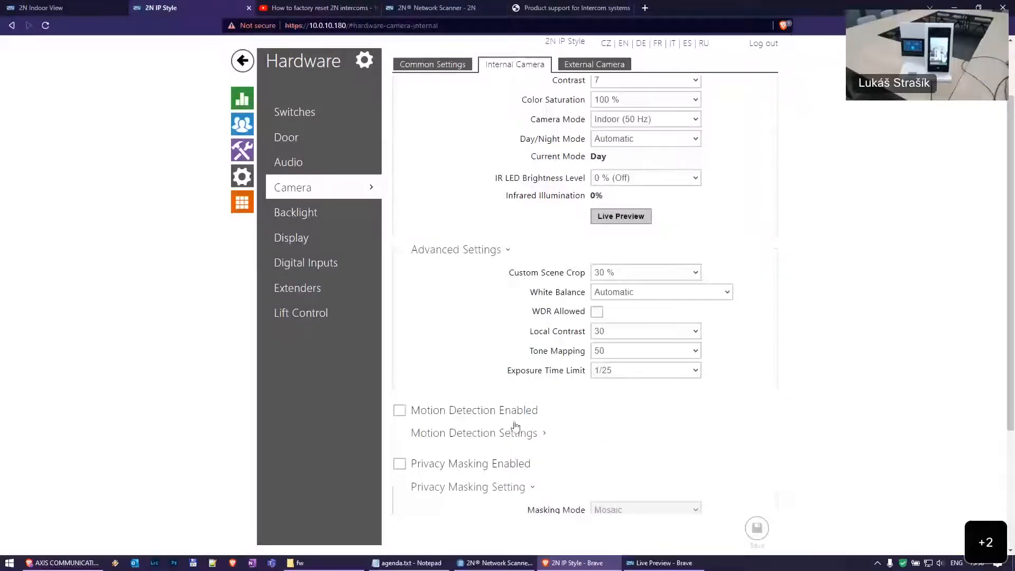
click(515, 434)
scroll(521, 296, down, 8)
scroll(524, 275, up, 4)
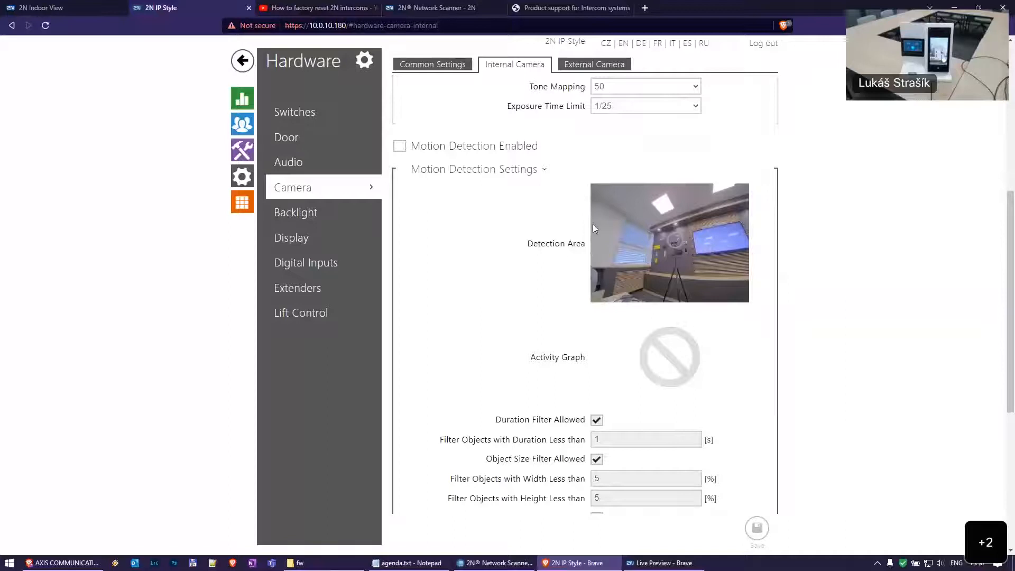
scroll(523, 265, down, 1)
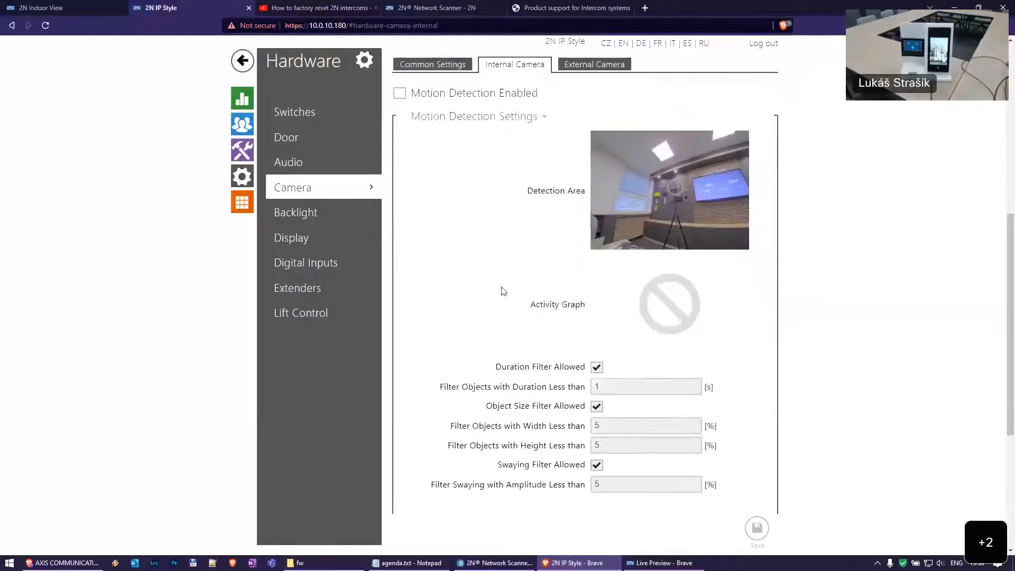
click(496, 102)
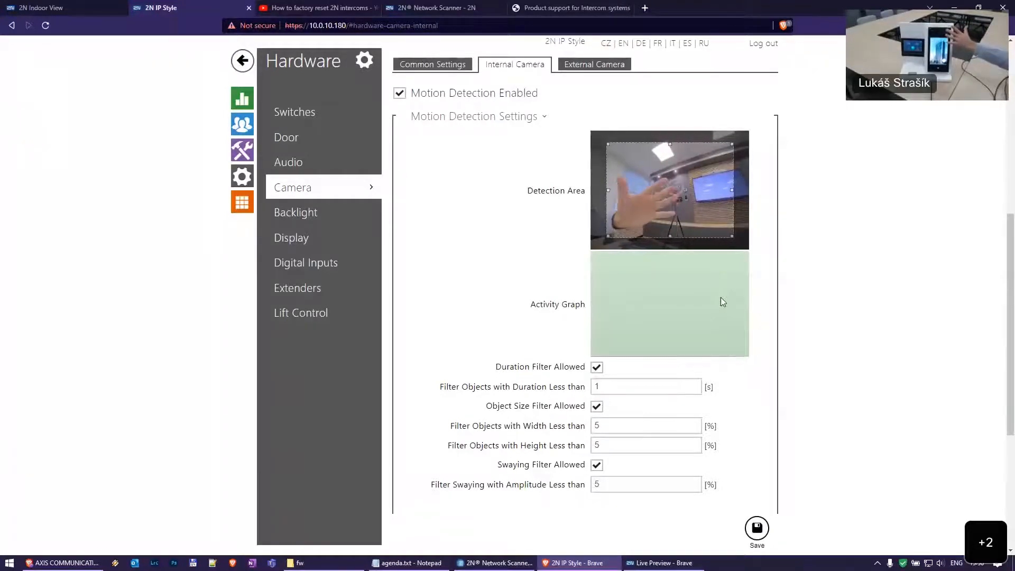
mouse_move(626, 482)
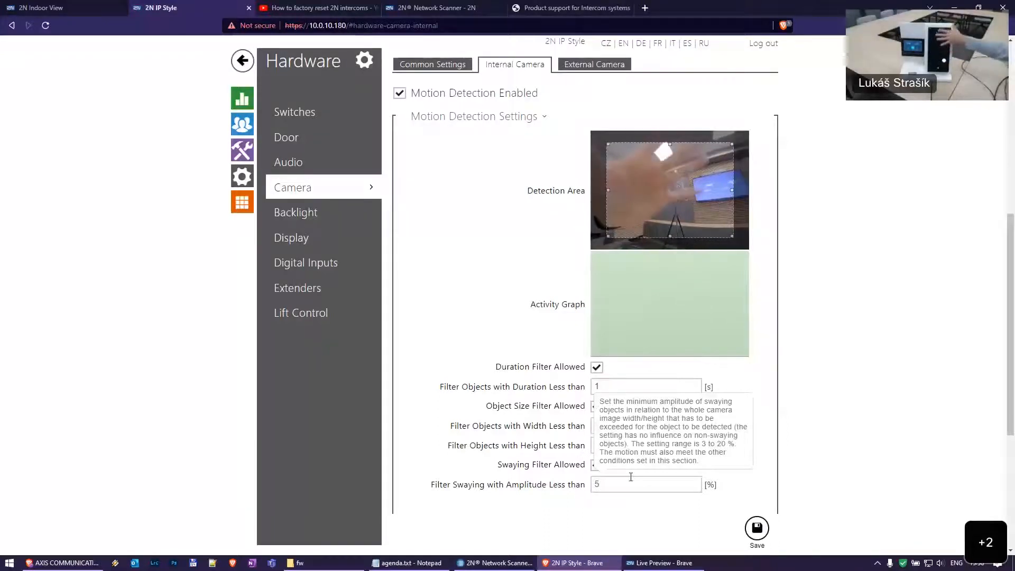
click(757, 528)
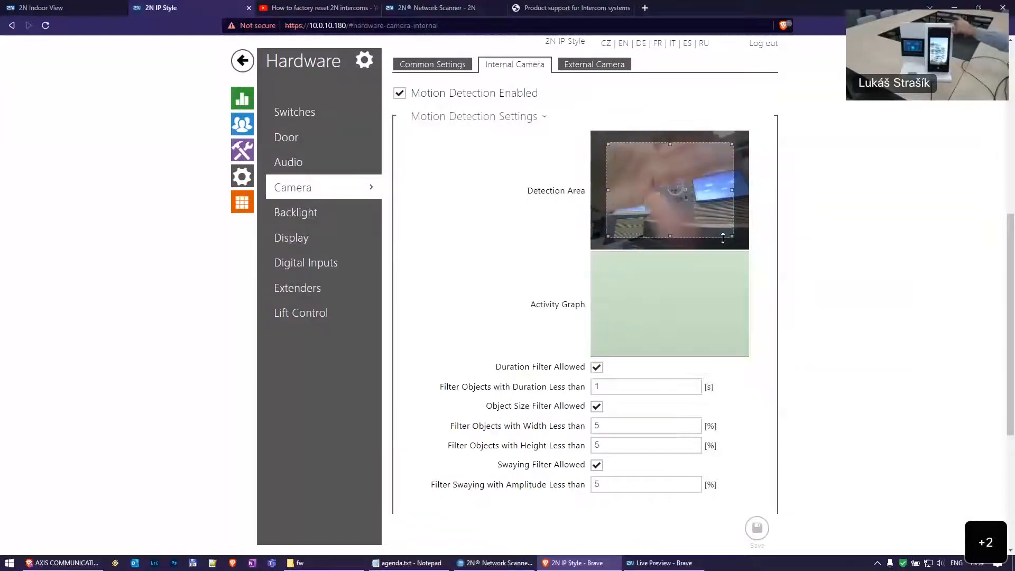
scroll(648, 409, down, 3)
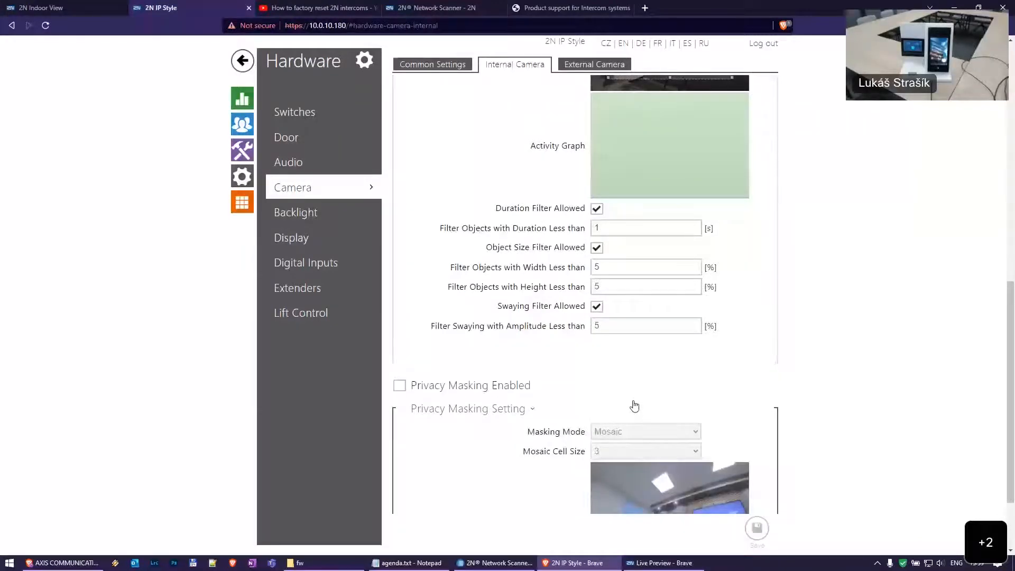
scroll(635, 406, up, 2)
scroll(786, 333, up, 2)
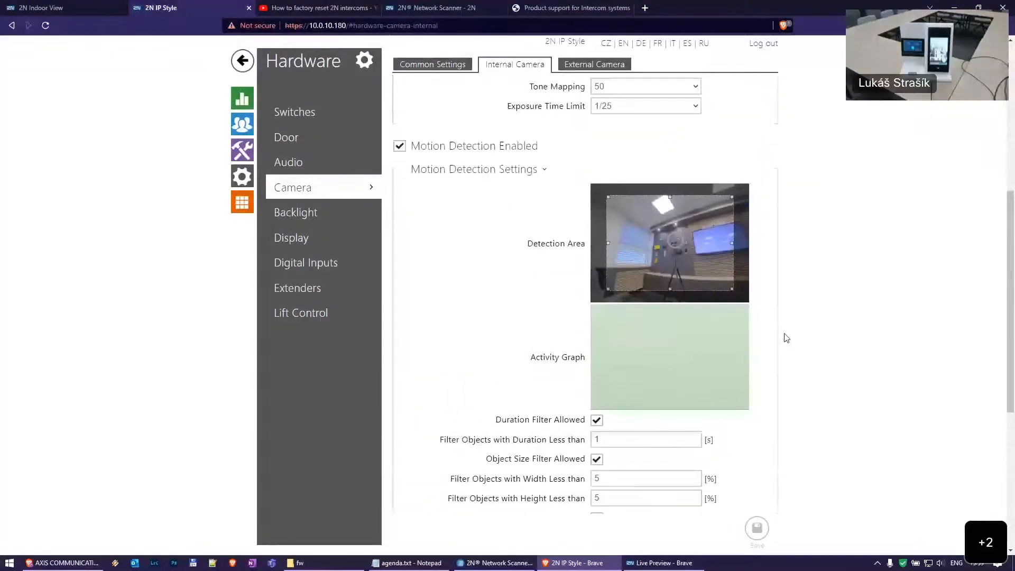
scroll(786, 338, up, 4)
scroll(775, 337, down, 9)
scroll(782, 335, up, 1)
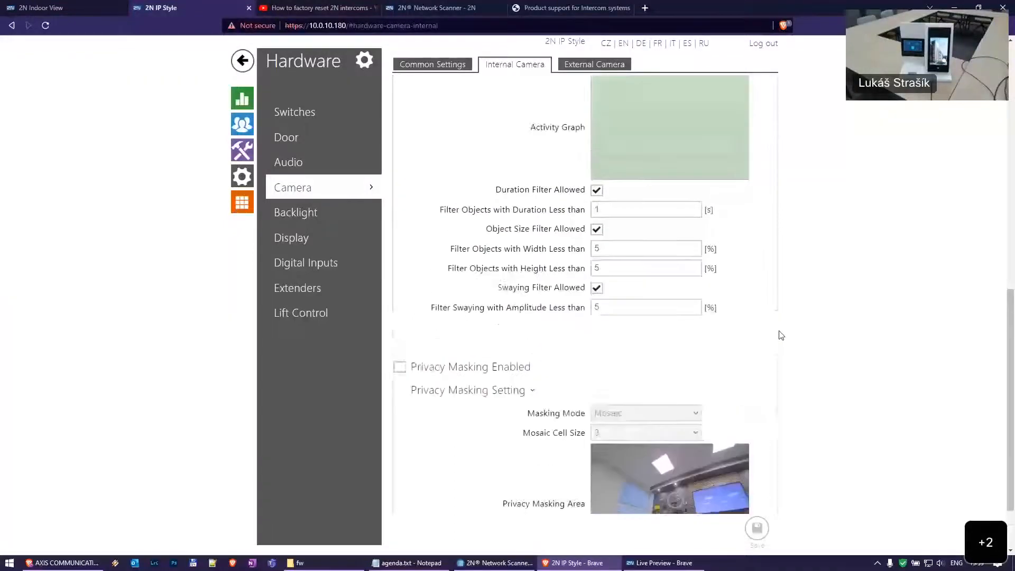
scroll(781, 335, up, 3)
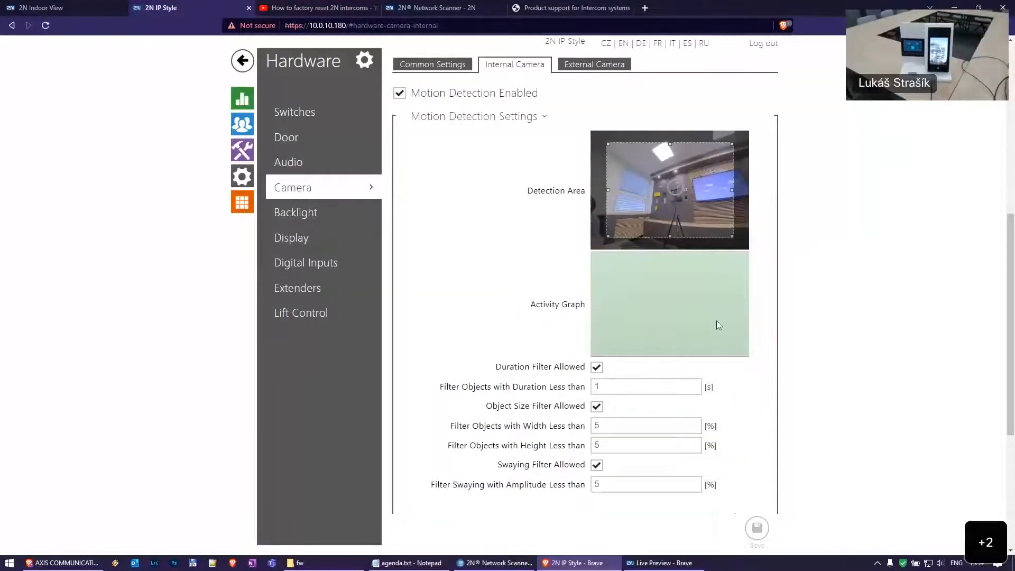
scroll(759, 354, down, 3)
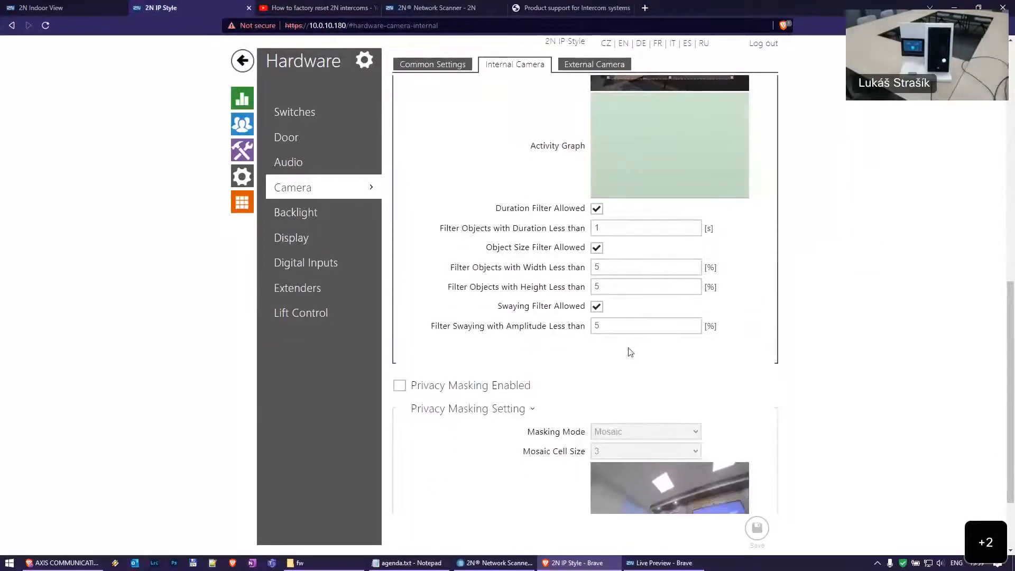
scroll(653, 345, up, 3)
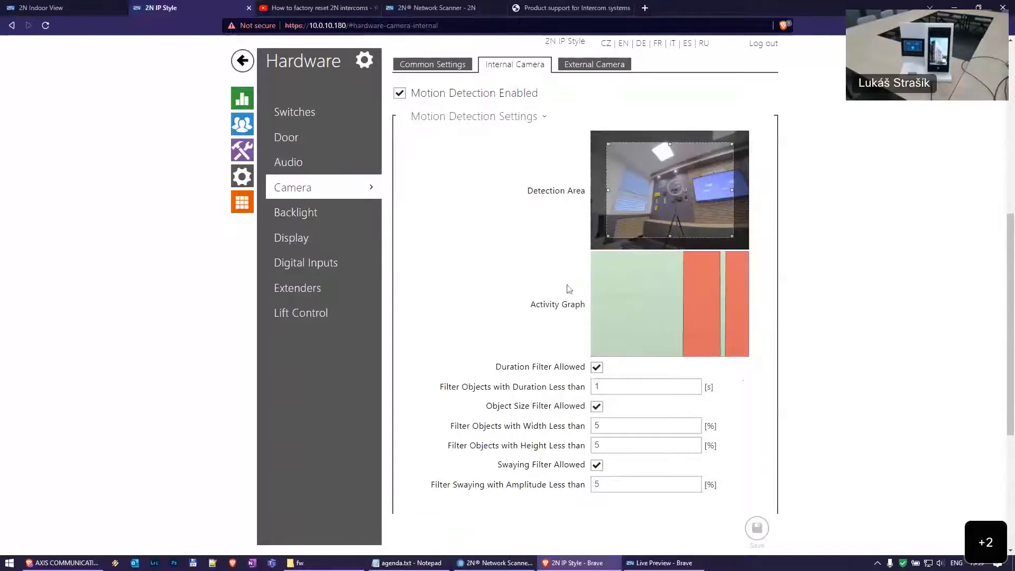
click(504, 96)
Save motion detection off, then enable privacy masking with the mask over the image's right strip
click(760, 530)
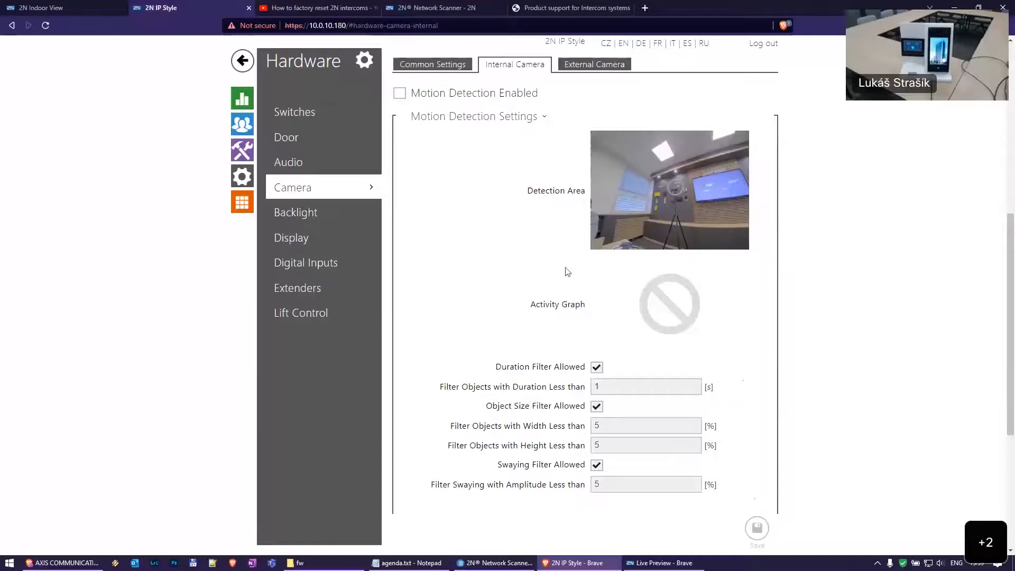
scroll(568, 272, down, 5)
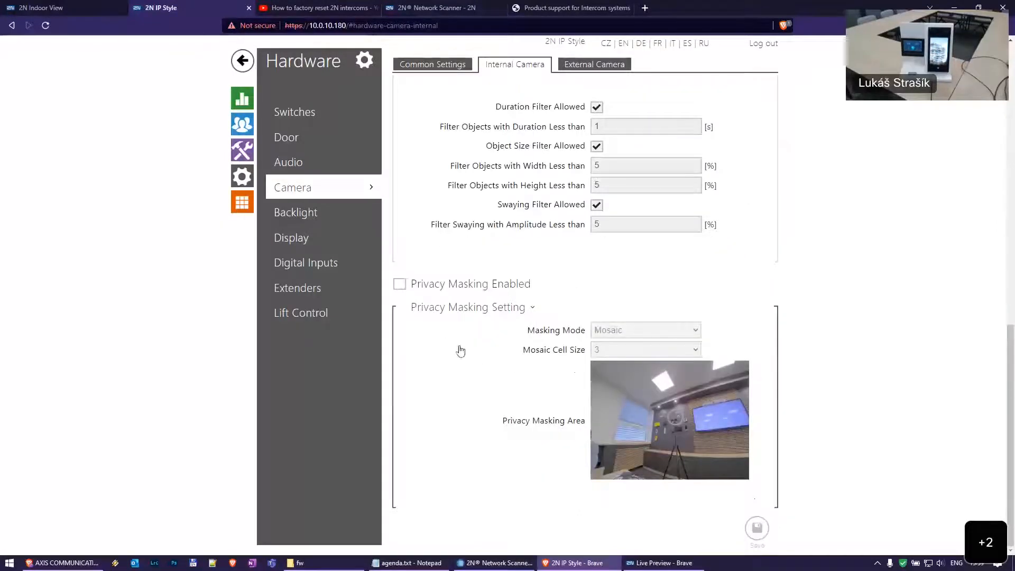
click(479, 284)
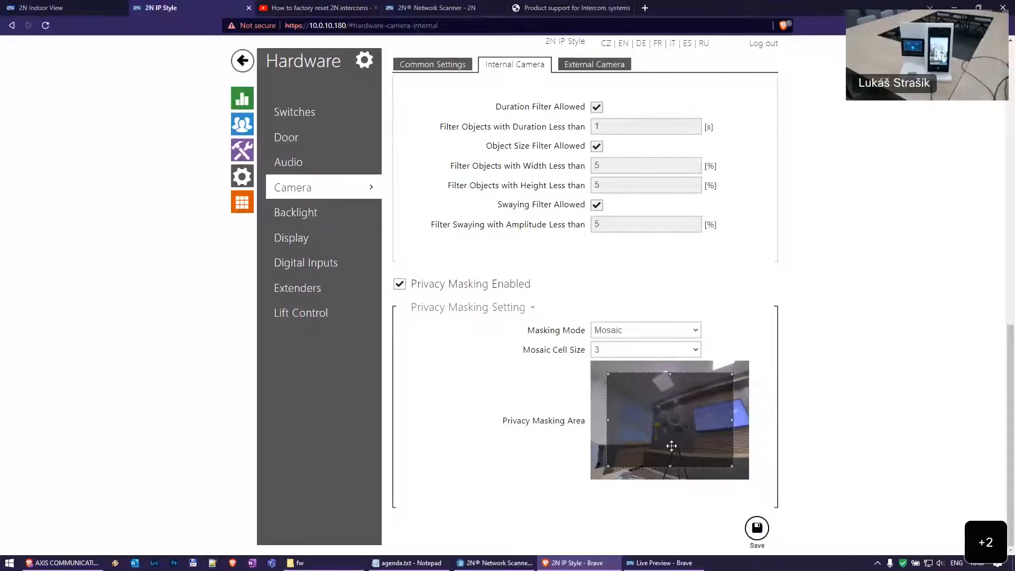
drag(662, 439, 703, 417)
drag(625, 455, 696, 488)
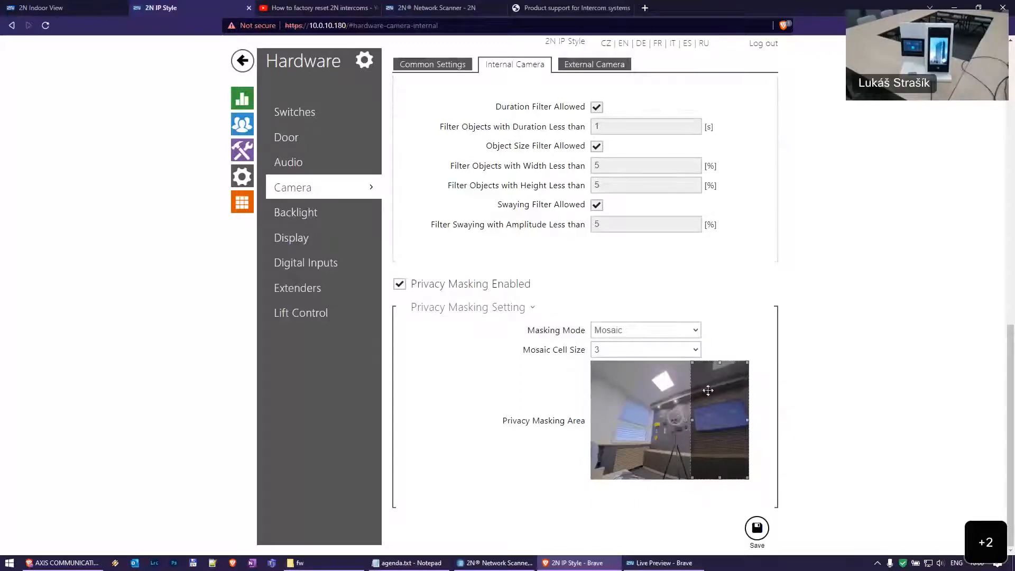
click(758, 528)
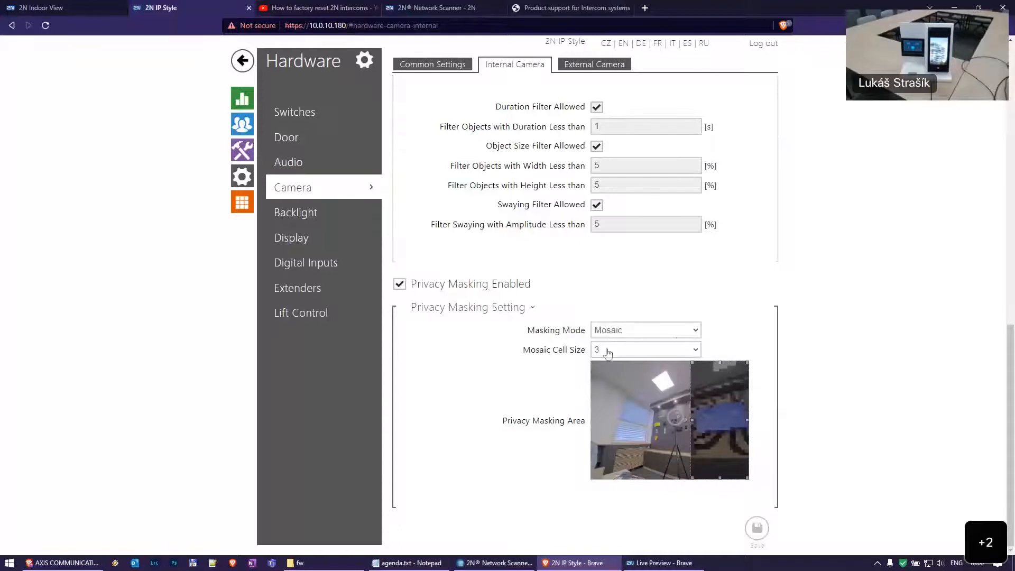
Keep Mosaic masking mode and save a mosaic cell size of 6
click(643, 336)
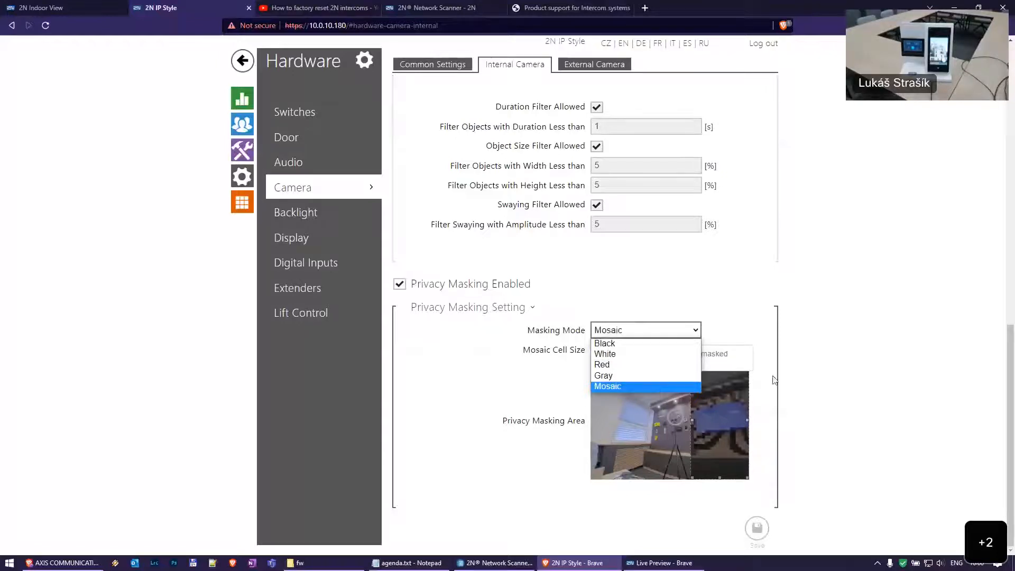
click(640, 387)
click(670, 349)
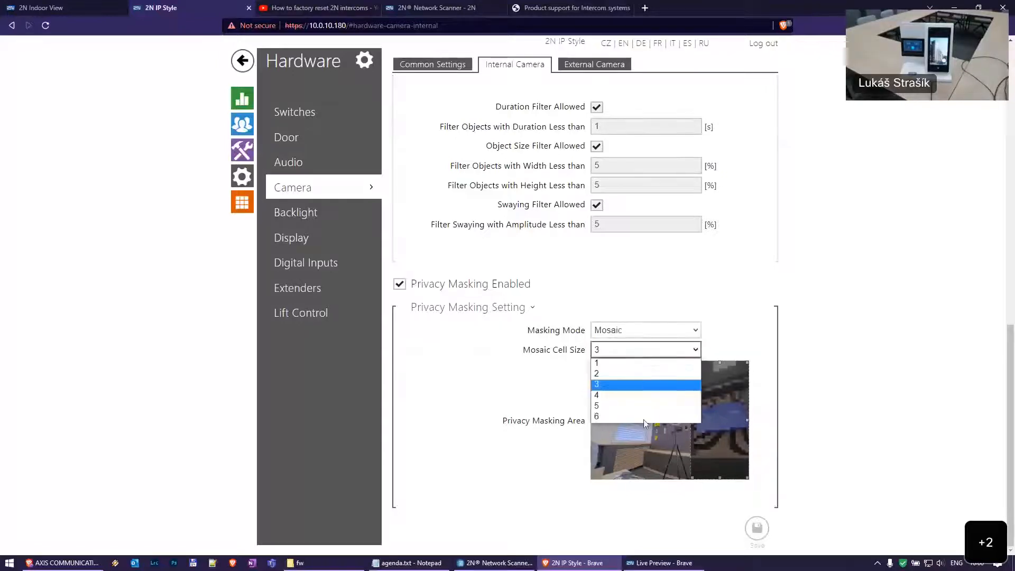
click(632, 387)
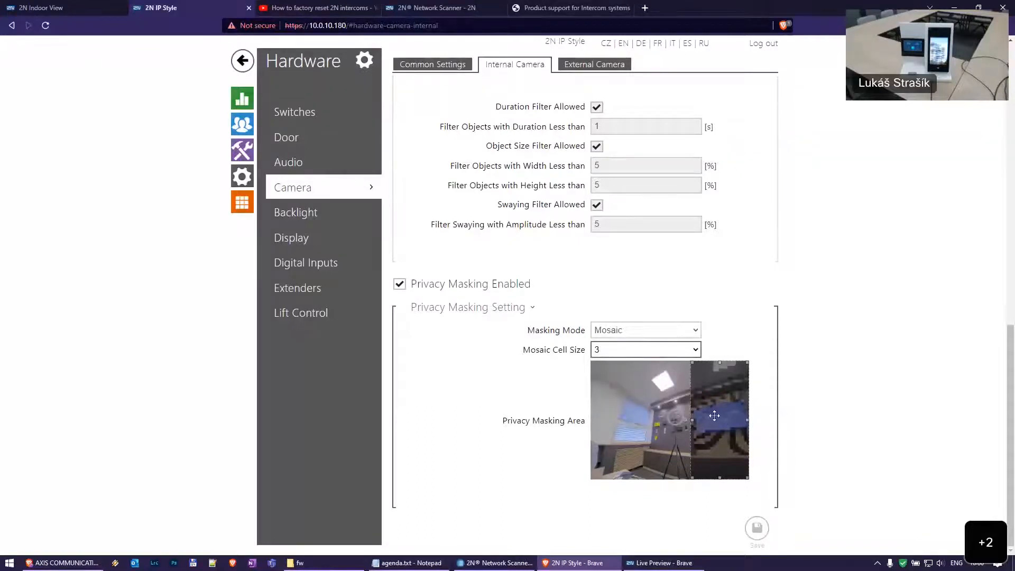
click(647, 350)
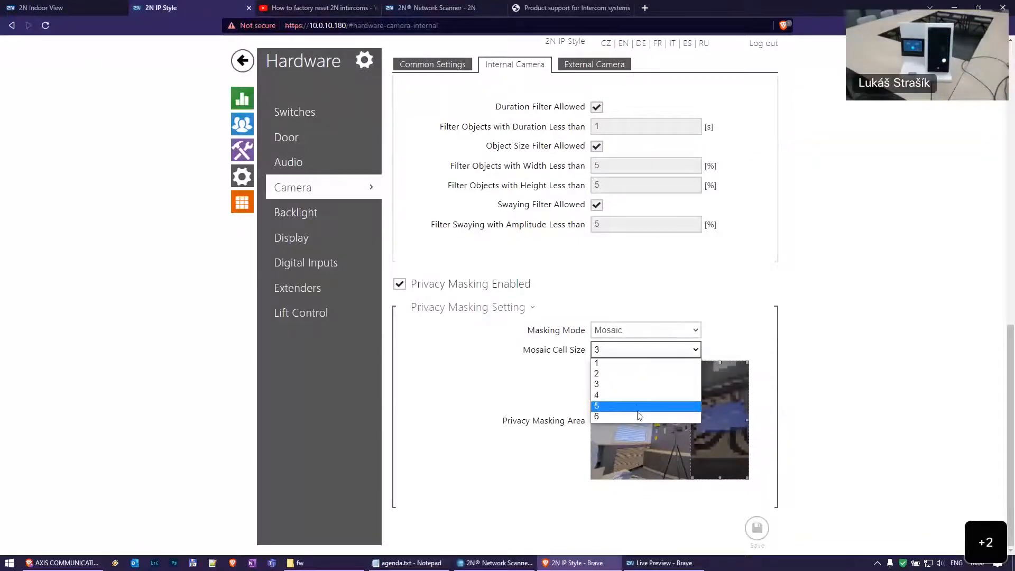
click(637, 415)
click(768, 526)
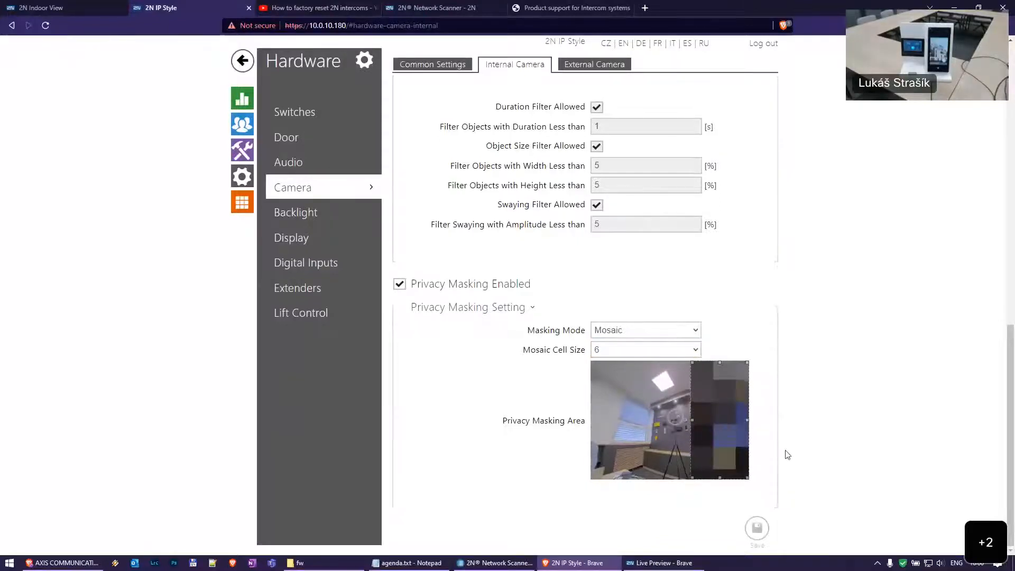
Revert the mosaic cell size to 3 and save privacy masking switched off
click(651, 355)
click(646, 387)
click(401, 284)
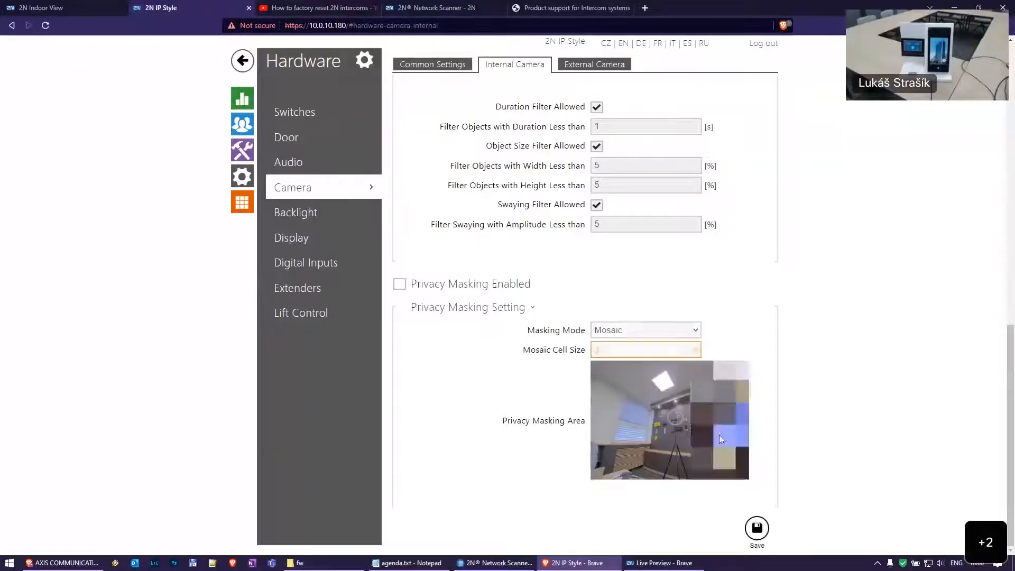
click(757, 528)
scroll(814, 302, up, 10)
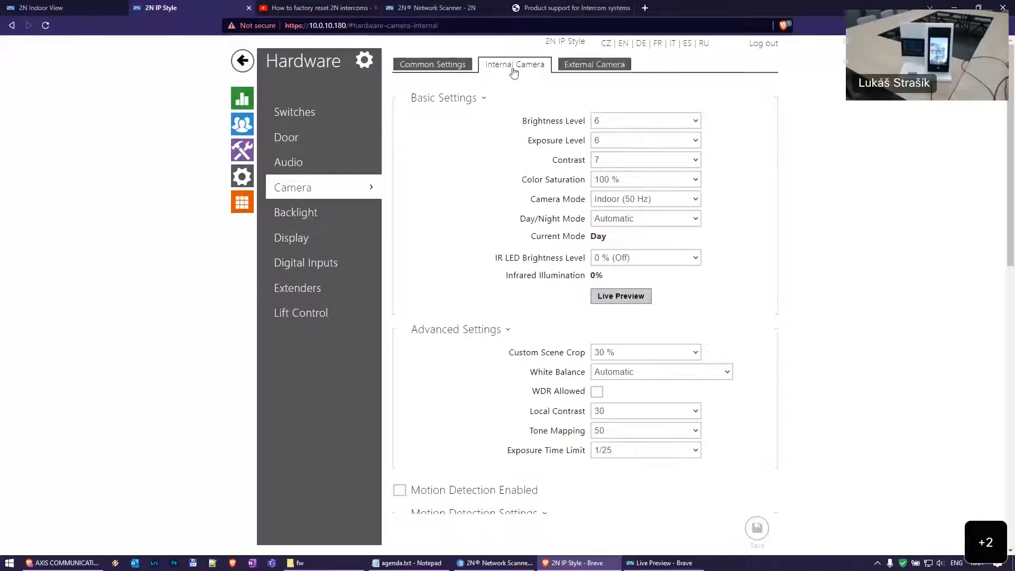
Leave the External Camera page for Services, discarding its unsaved changes
click(592, 64)
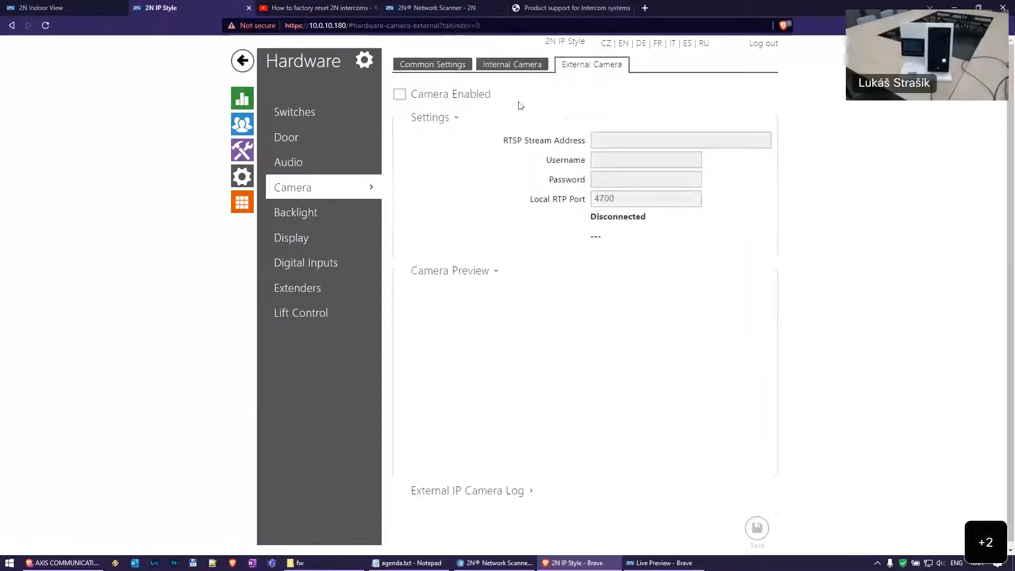
mouse_move(677, 141)
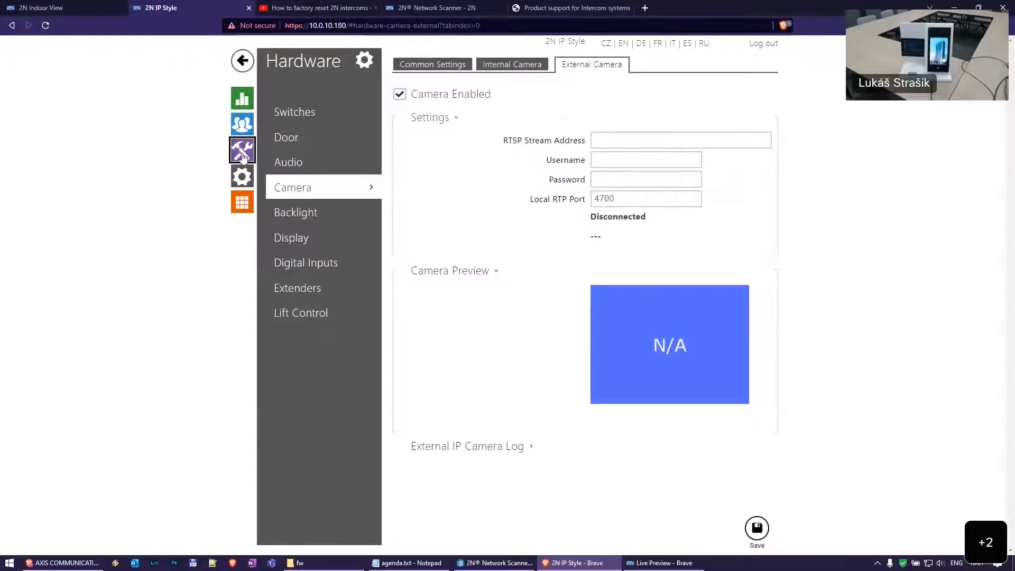
click(376, 209)
click(631, 337)
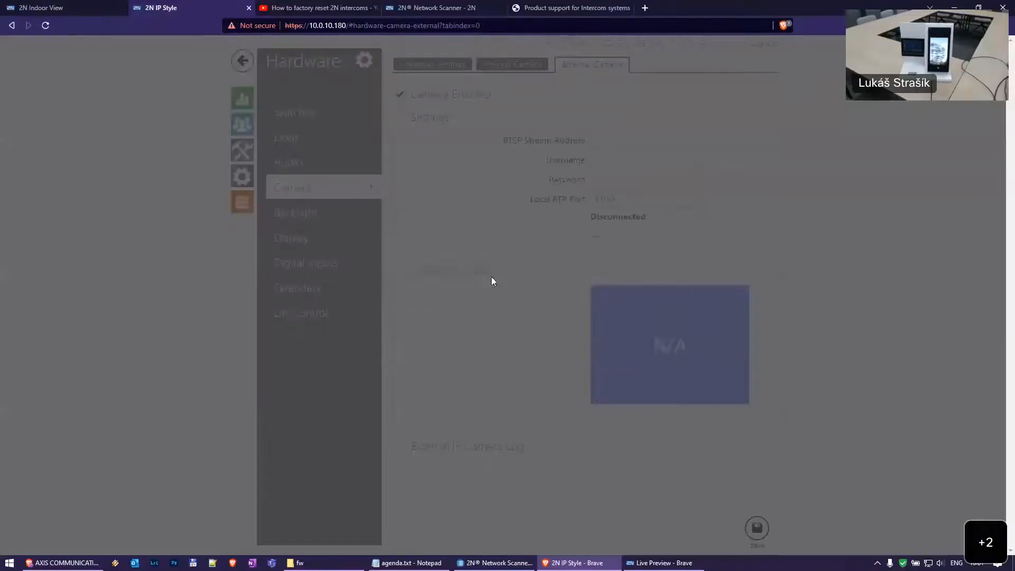
Copy the RTSP stream URL and save H.264 video resolution HD (1280x720)
click(349, 147)
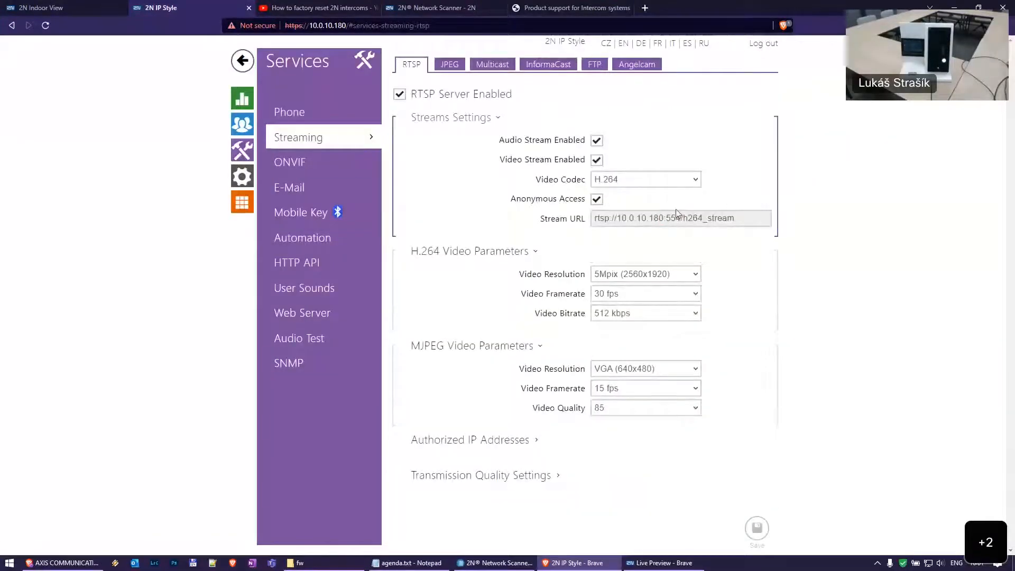
double_click(685, 218)
triple_click(686, 218)
key(ctrl+c)
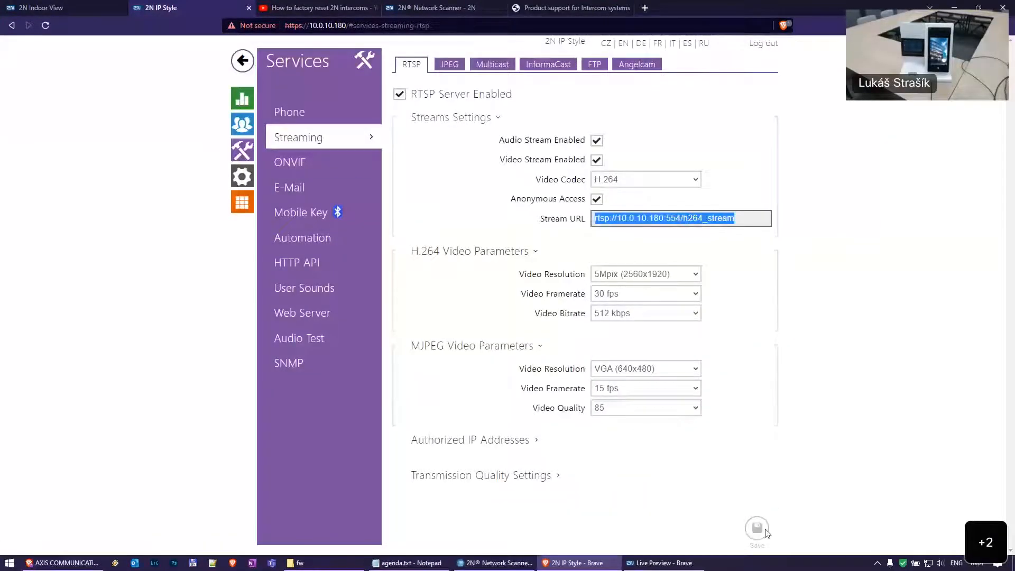
click(805, 505)
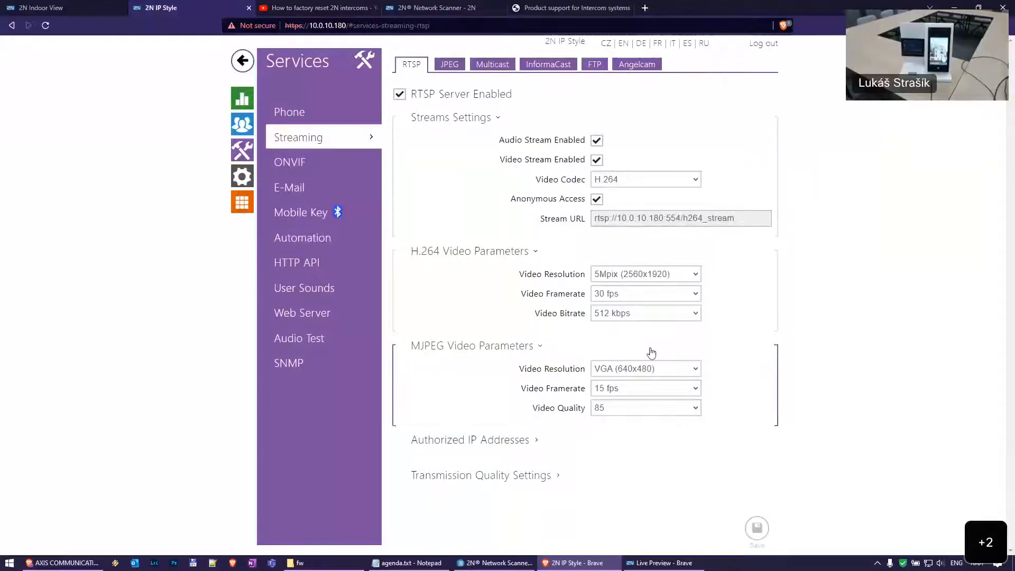
click(661, 276)
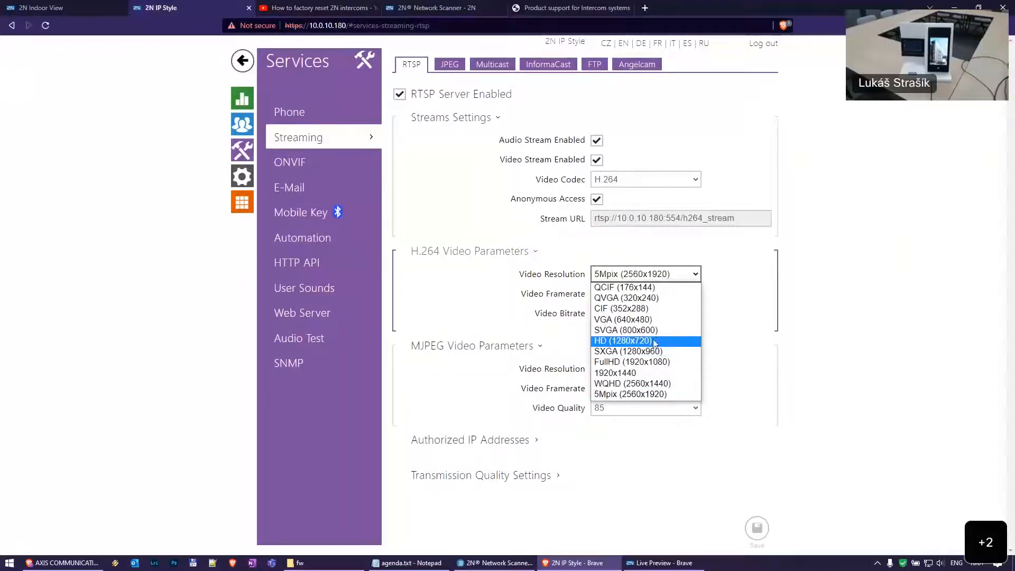
click(656, 341)
click(758, 527)
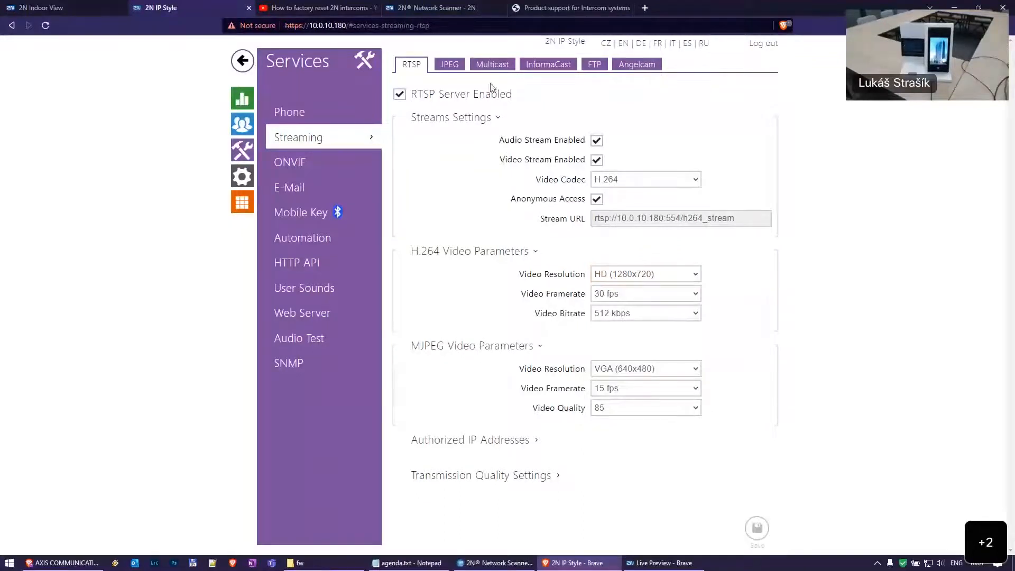
Enable the external camera with the copied h264_stream URL as its RTSP address, and save
click(242, 176)
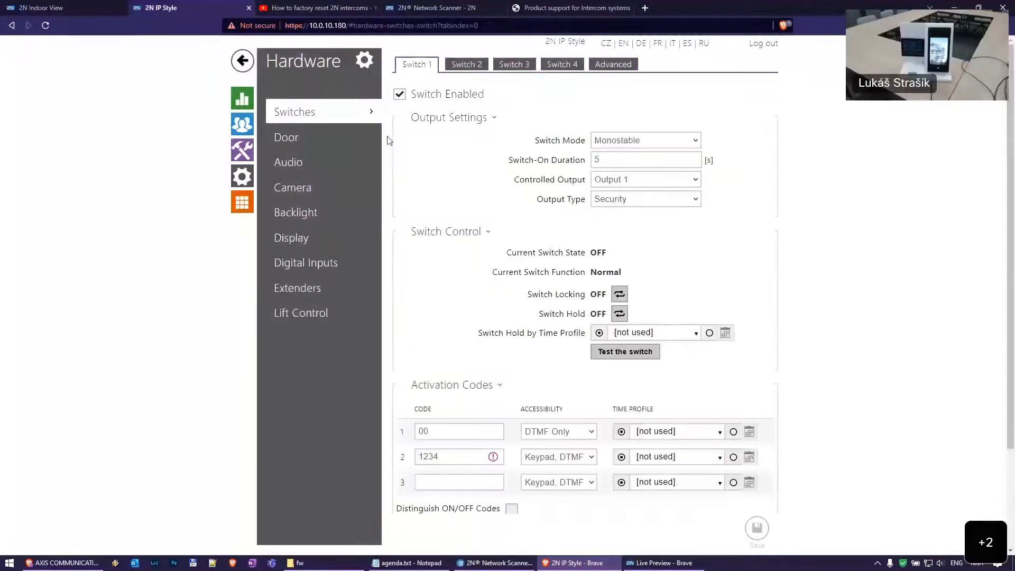
click(325, 199)
click(592, 64)
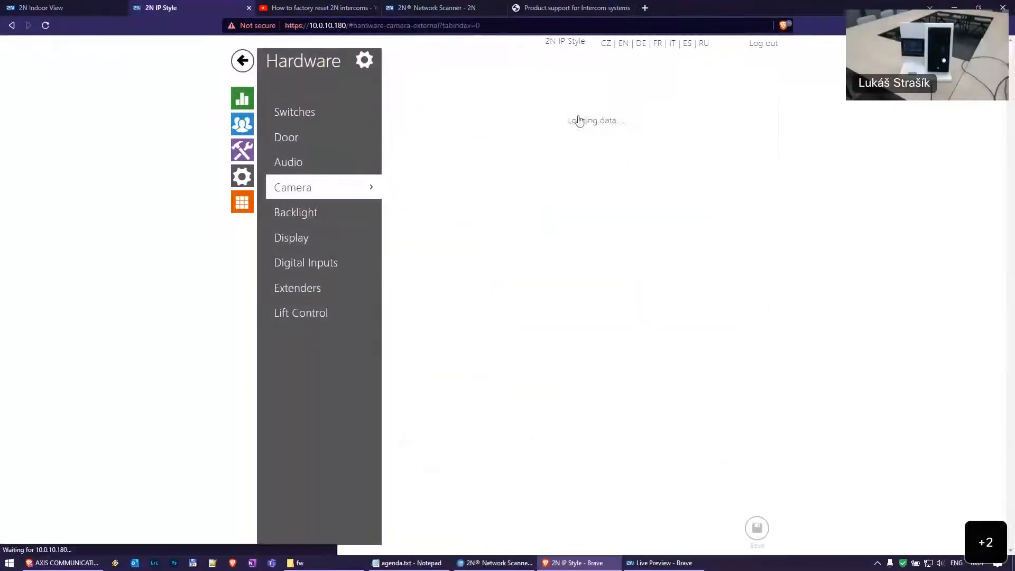
click(470, 96)
click(627, 142)
key(ctrl+v)
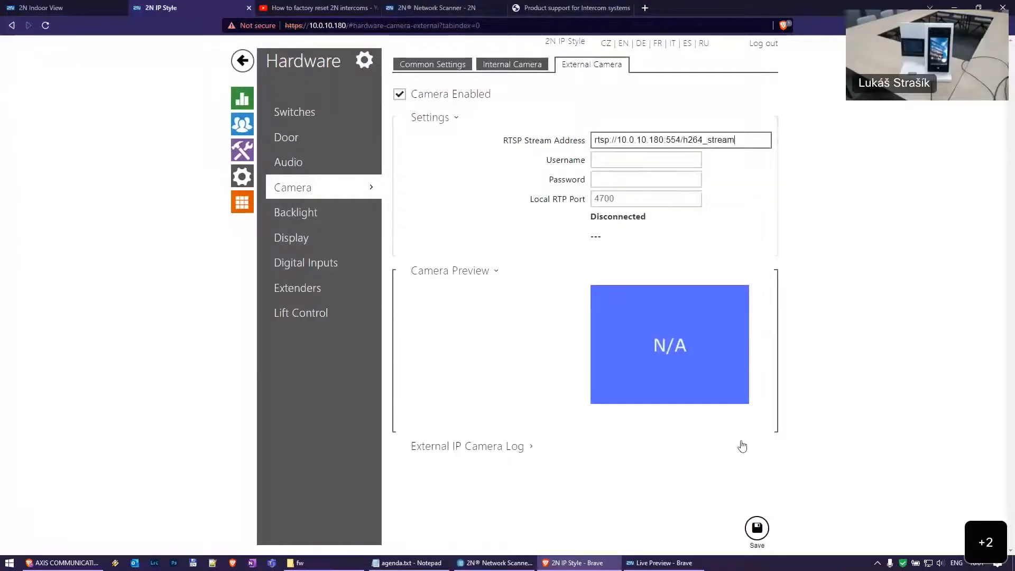
click(757, 528)
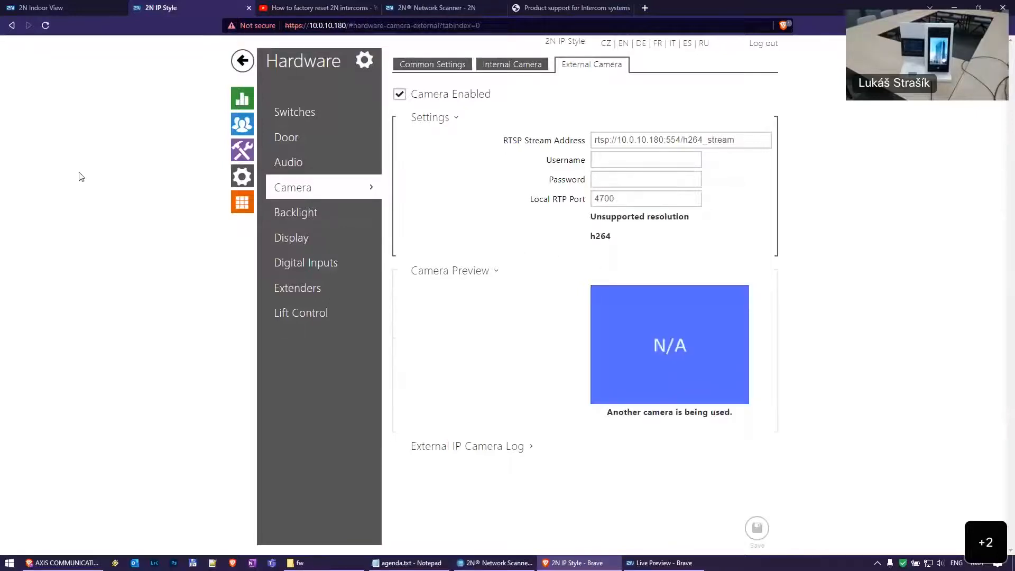
Switch the RTSP streaming video codec to MJPEG, selecting the new mjpeg_stream URL
click(242, 151)
click(323, 139)
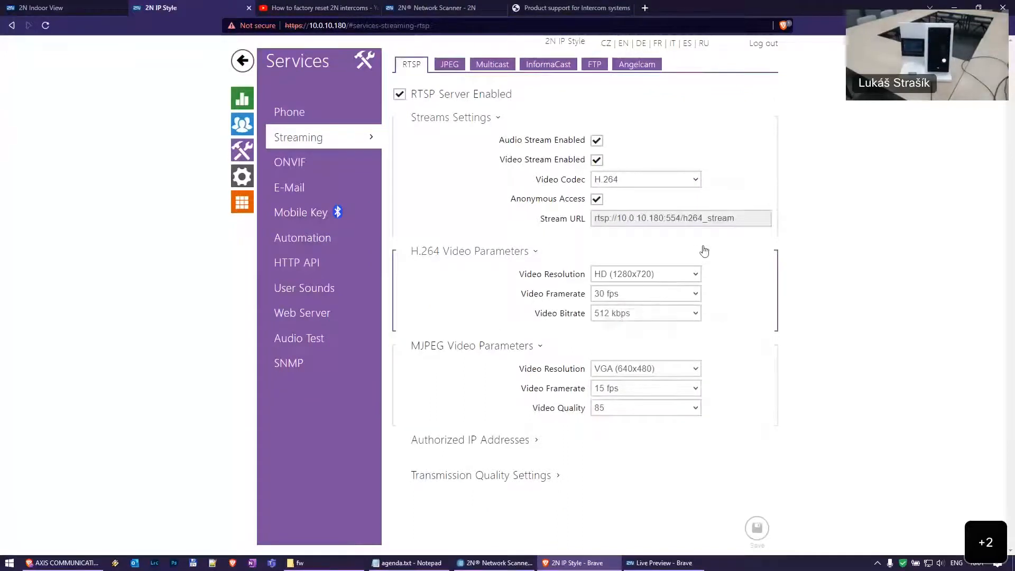
click(637, 180)
click(644, 205)
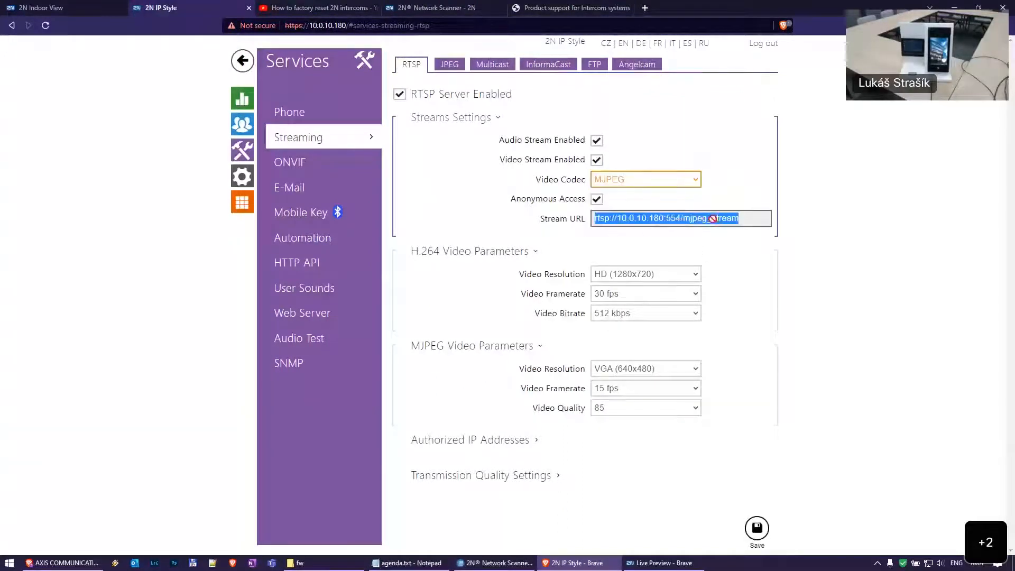
triple_click(682, 218)
click(242, 151)
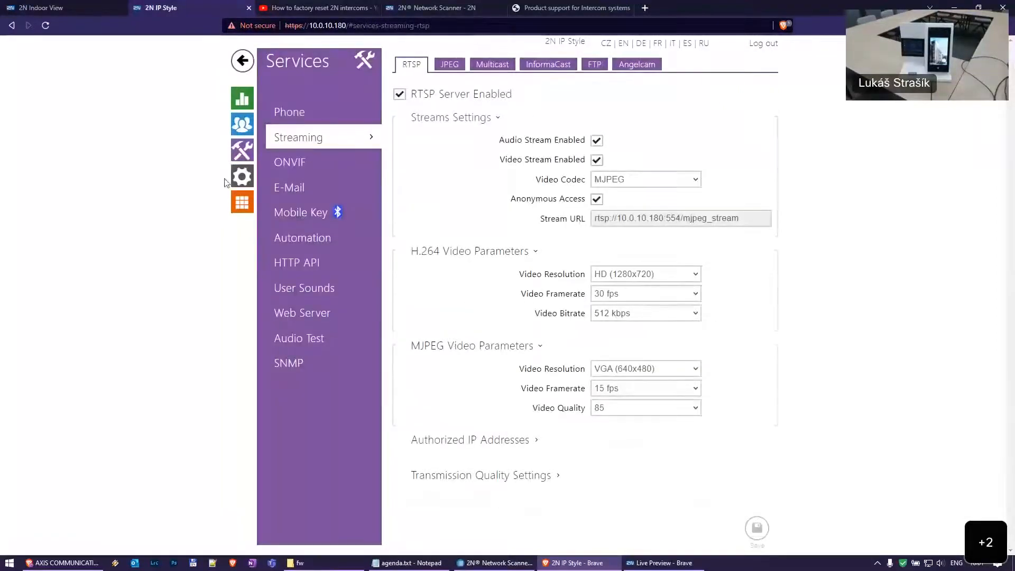
Check the External Camera status, then return to the RTSP streaming settings
click(244, 180)
click(334, 189)
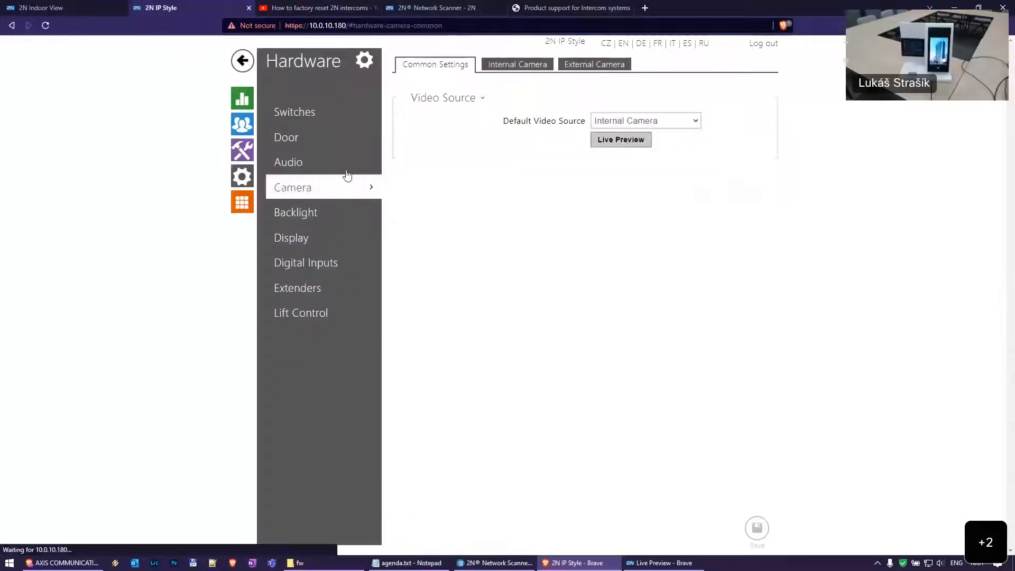
click(592, 68)
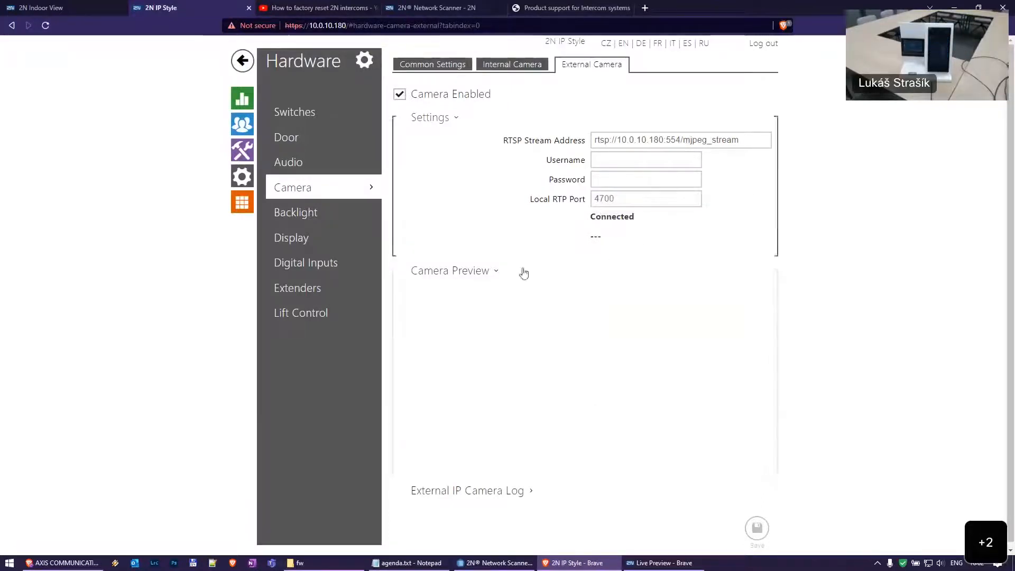
click(242, 151)
click(306, 139)
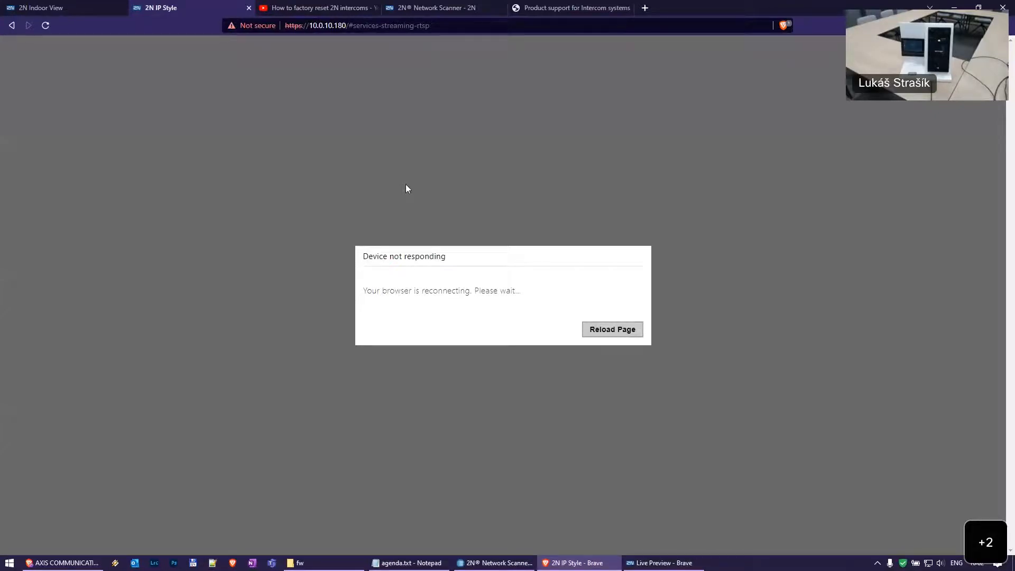
Reload the unresponsive intercom page, which times out with ERR_CONNECTION_TIMED_OUT
click(611, 330)
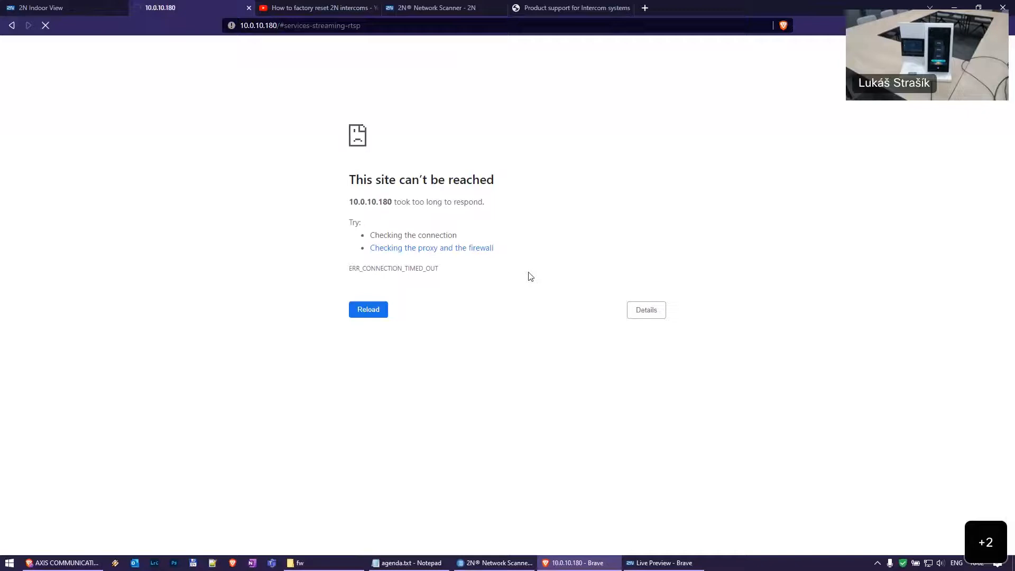
Rescan the network in 2N Network Scanner and open the intercom at 10.0.10.146
click(494, 563)
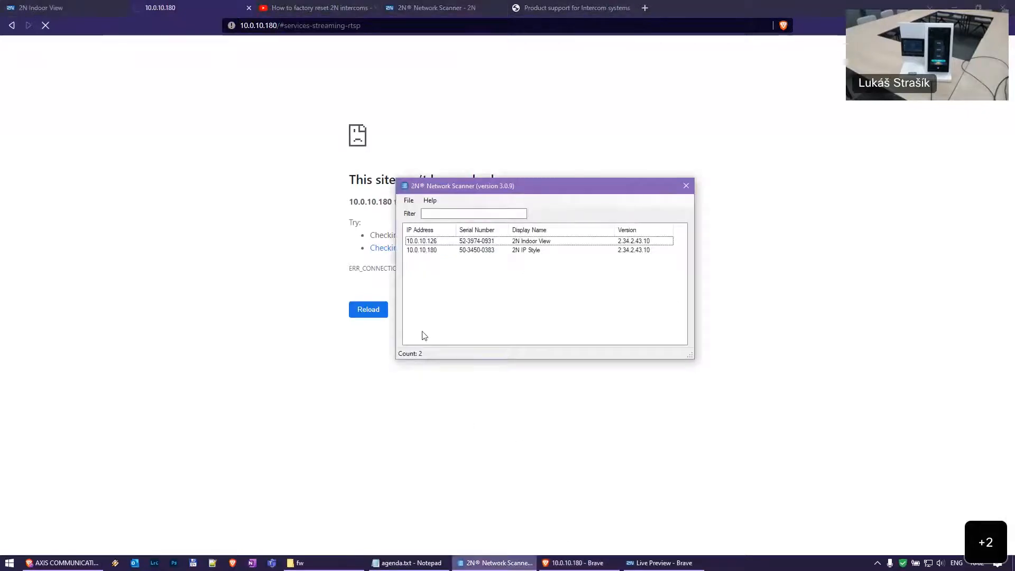
key(alt+f)
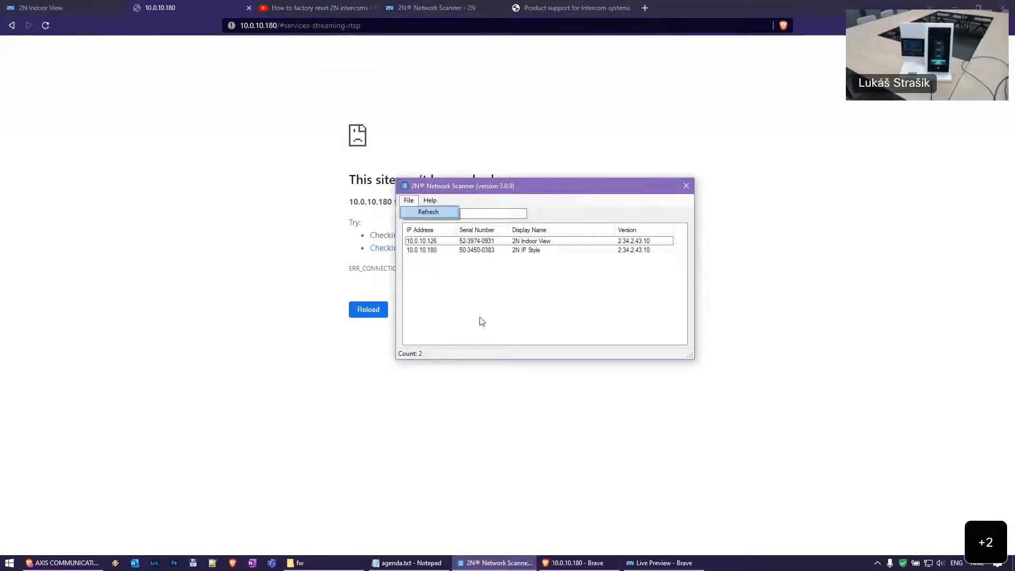
key(Return)
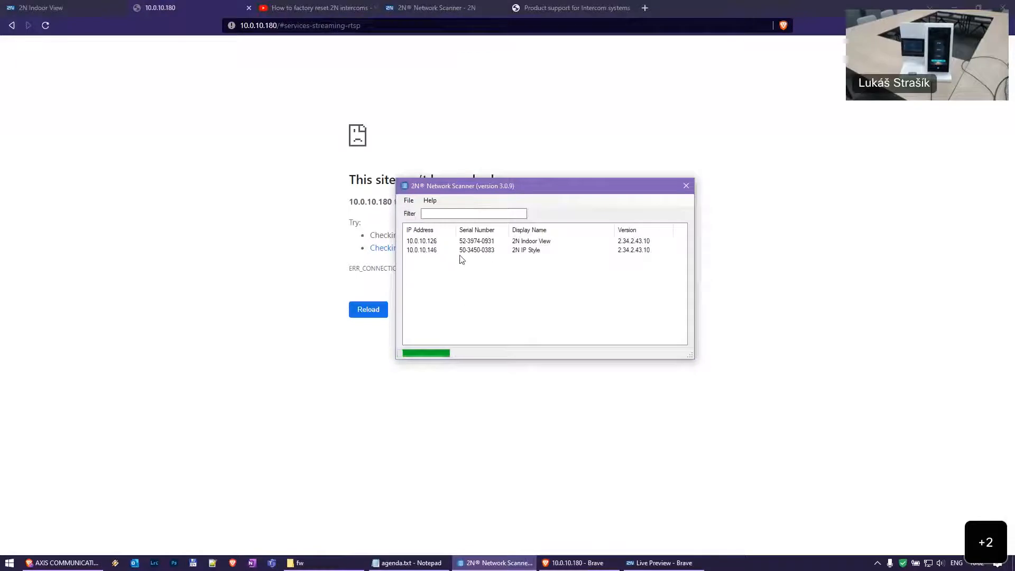
double_click(477, 251)
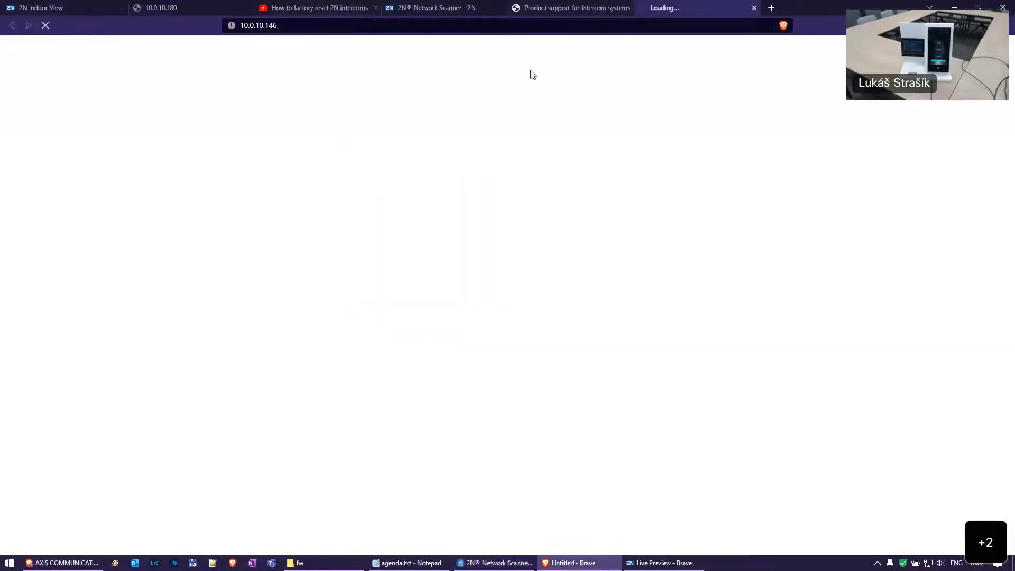
Close the stale 10.0.10.180 tab, reposition the new tab, and expand the certificate warning's advanced details
middle_click(215, 4)
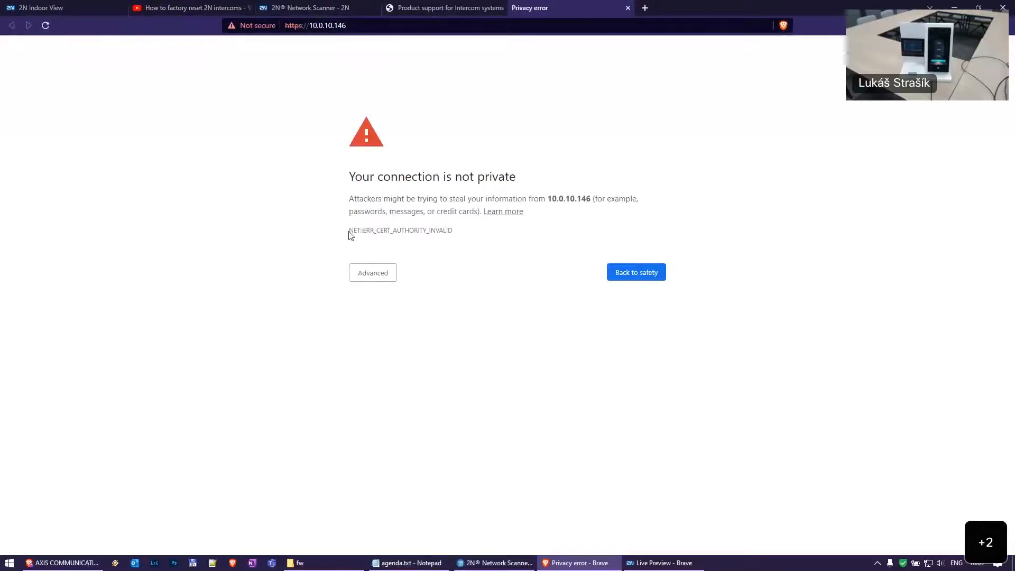
drag(618, 5, 238, 7)
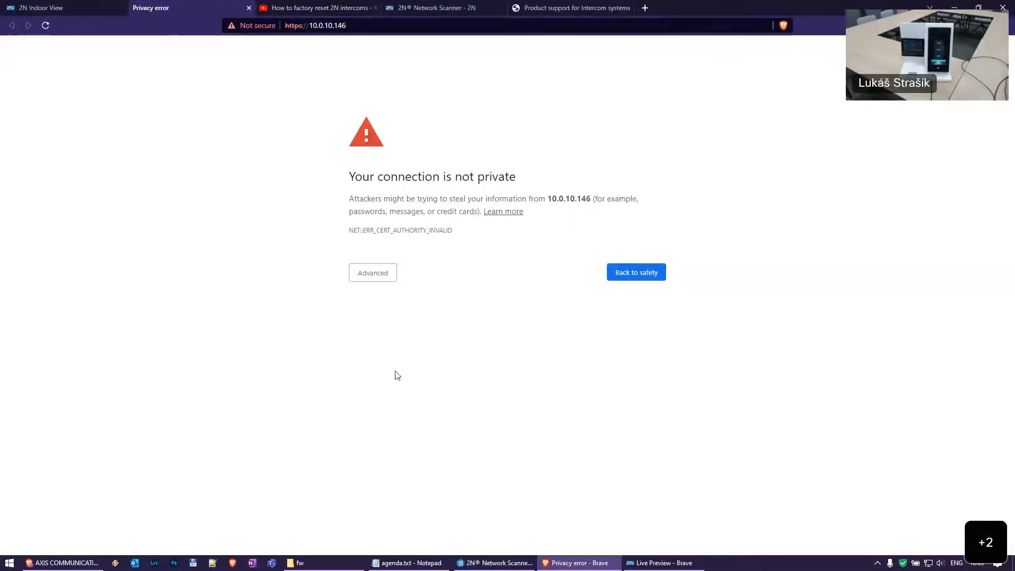
click(375, 281)
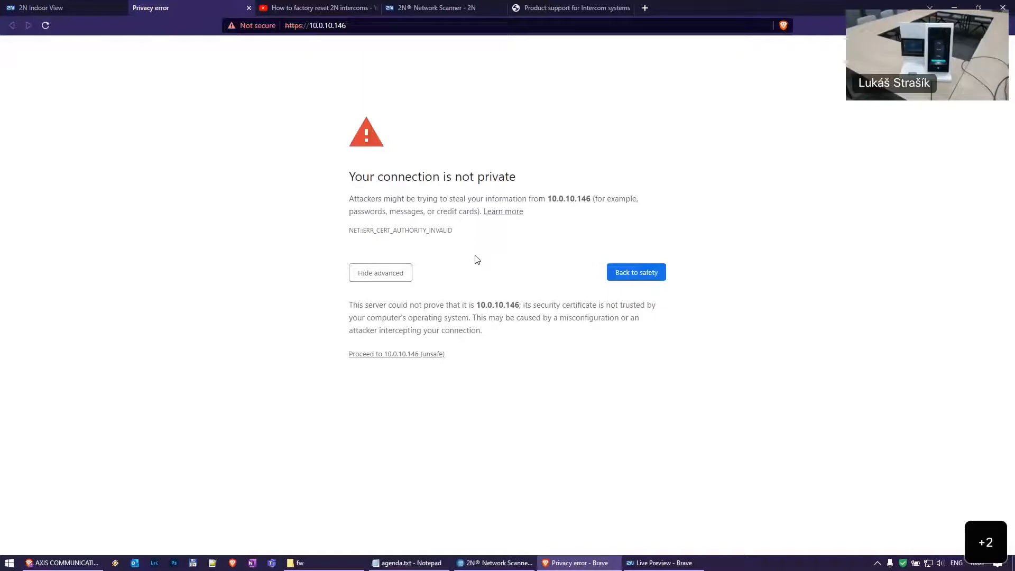
Log in to the intercom web interface at 10.0.10.146 as admin
click(398, 355)
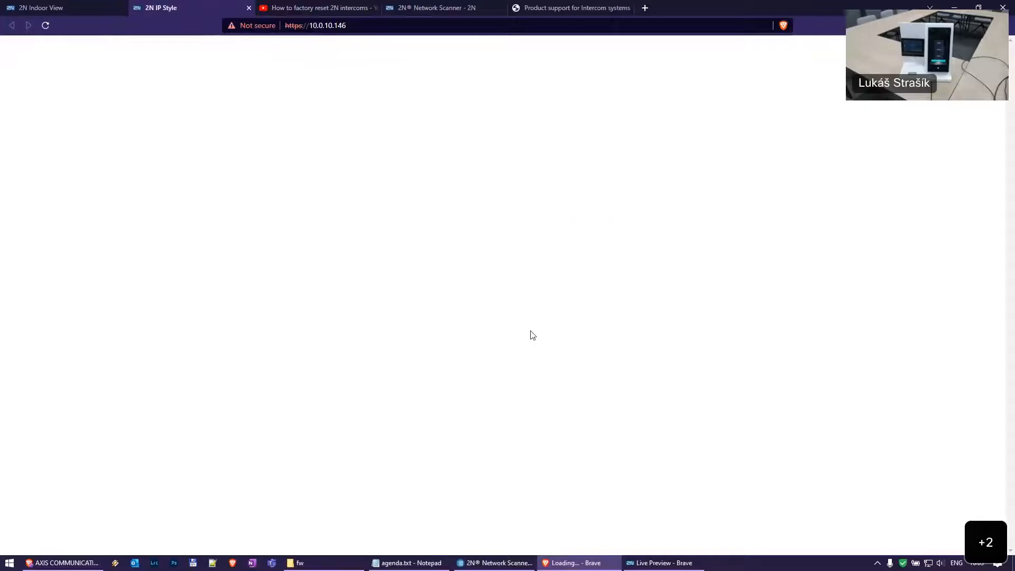
text(admin)
key(Tab)
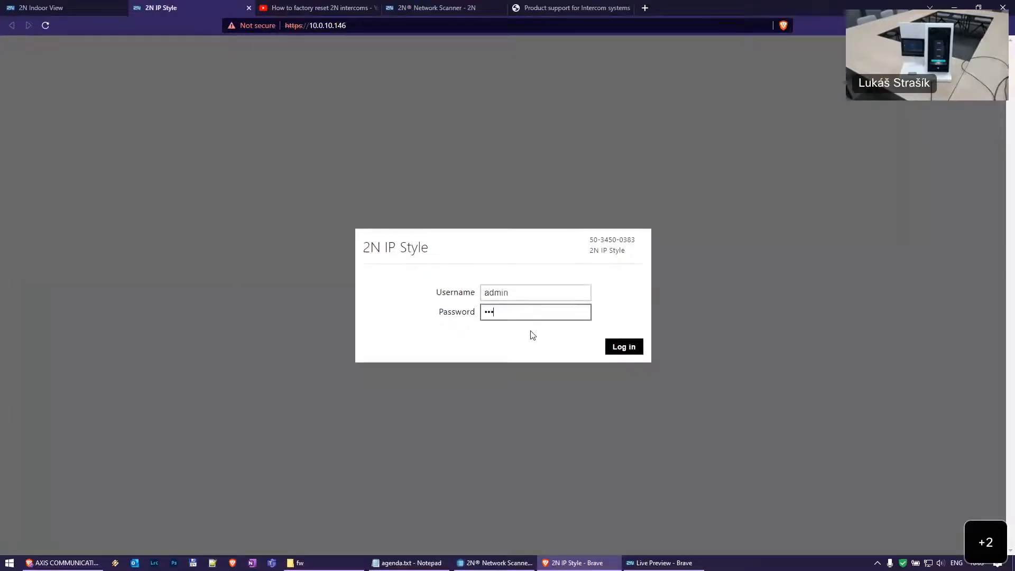
key(Return)
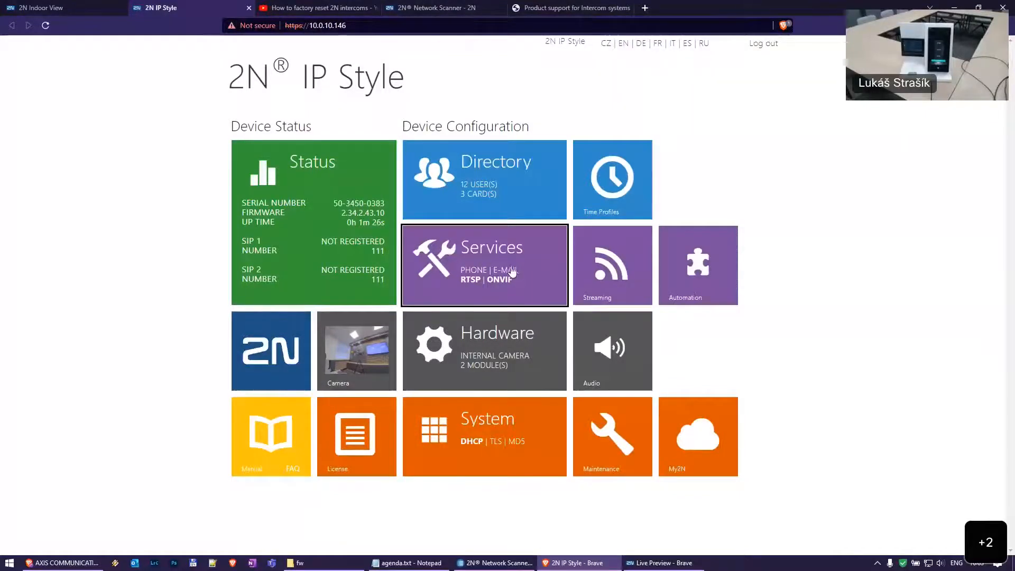
Navigate to the RTSP streaming settings showing the MJPEG stream URL
click(465, 345)
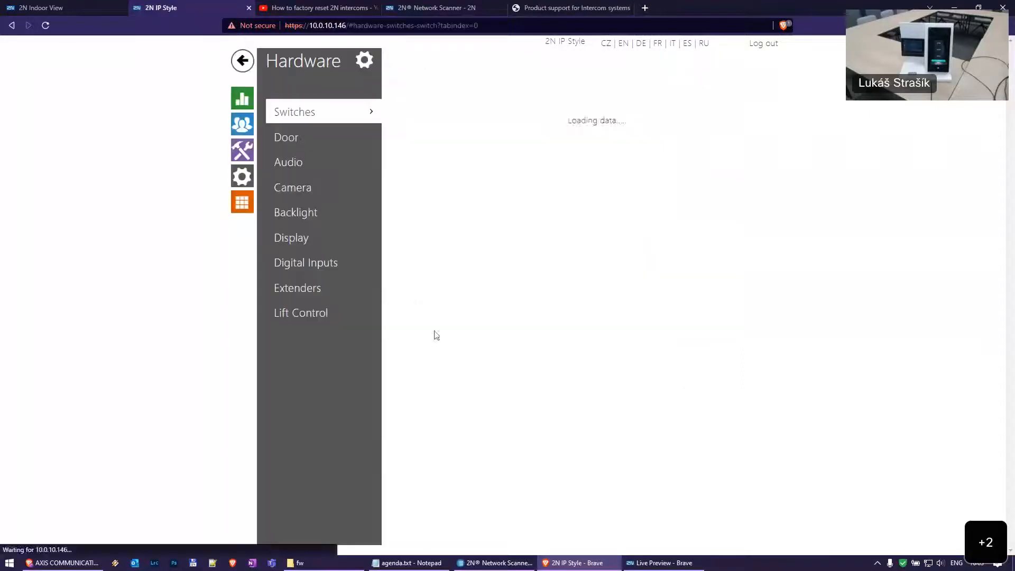
click(324, 186)
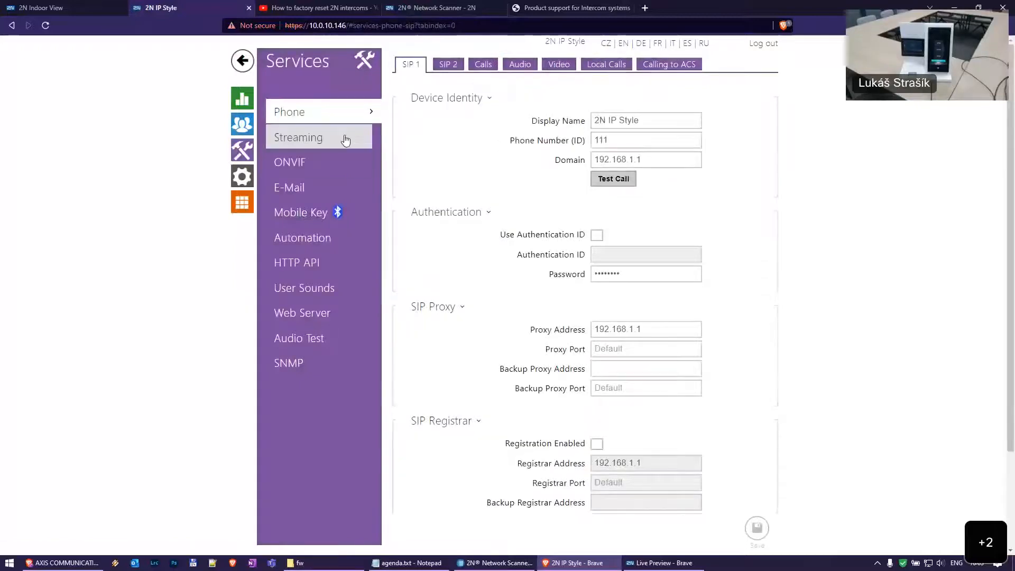
click(341, 138)
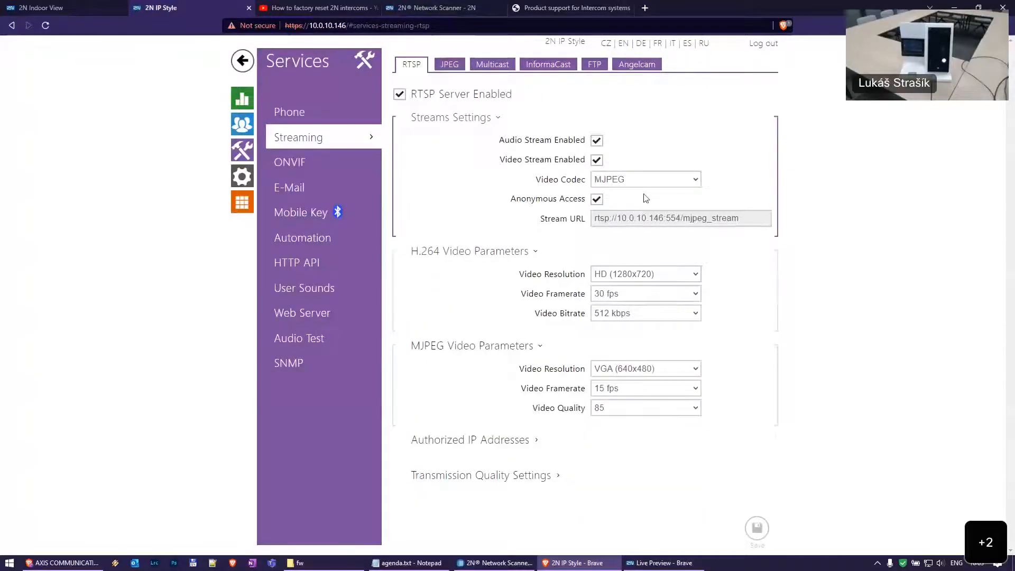
Copy the RTSP stream URL and launch VLC, dismissing its update prompt
click(698, 223)
key(ctrl+c)
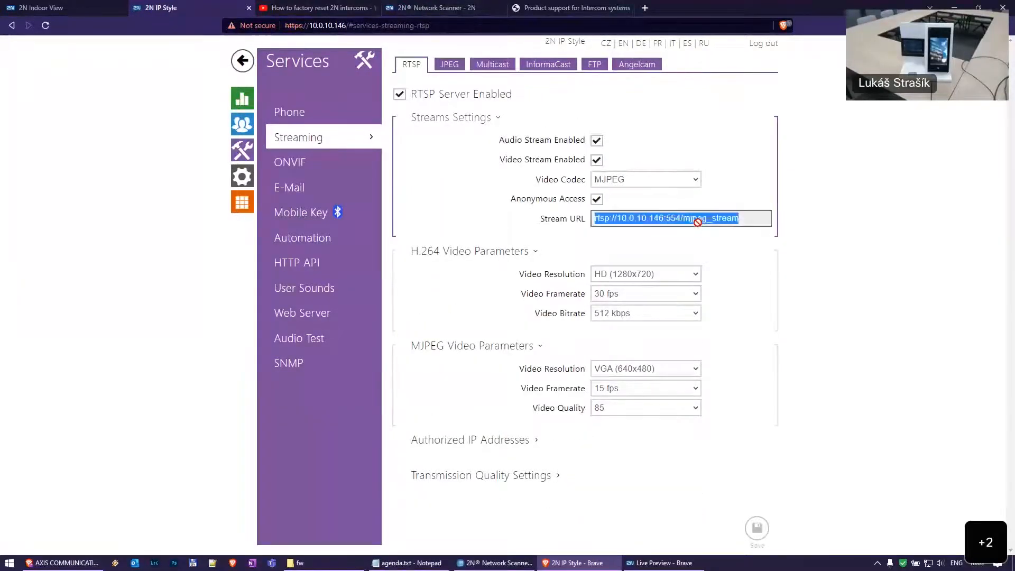
key(super)
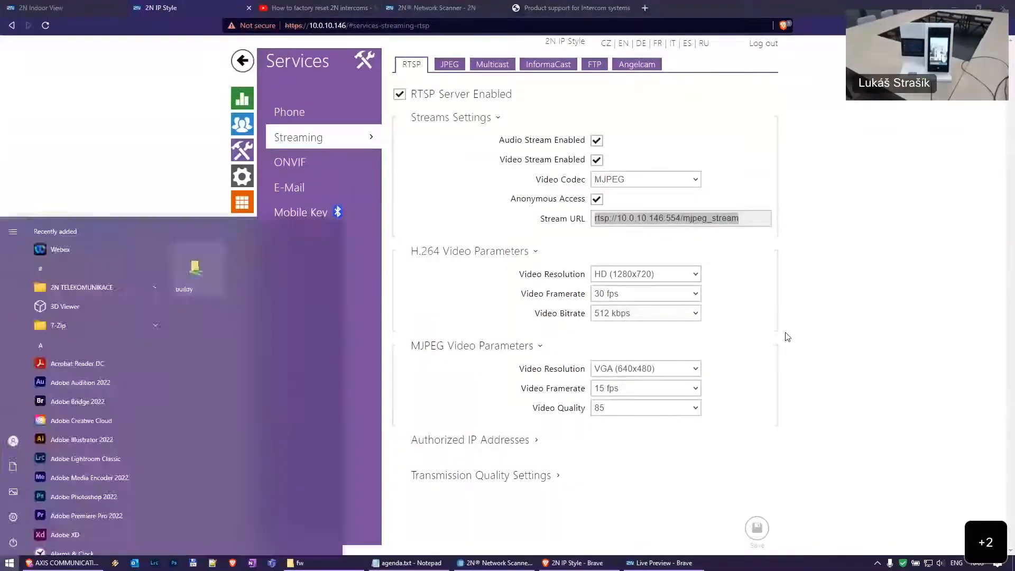
text(vlc)
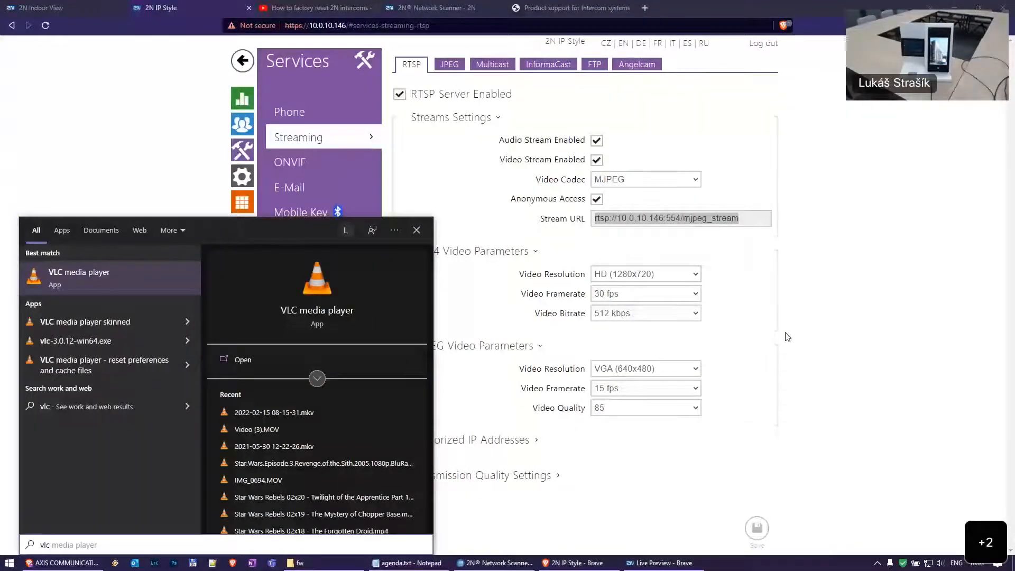
key(Return)
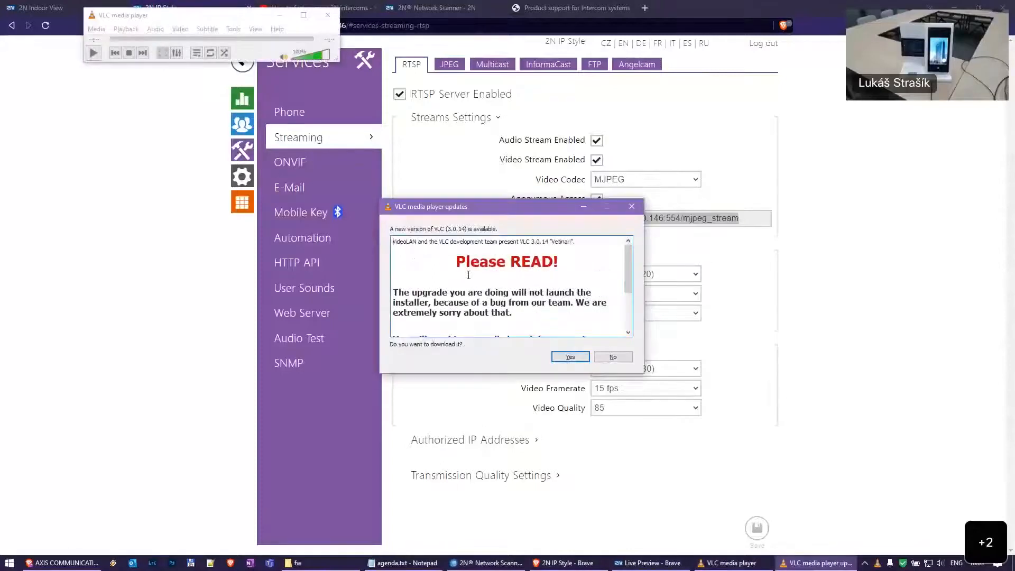
click(601, 360)
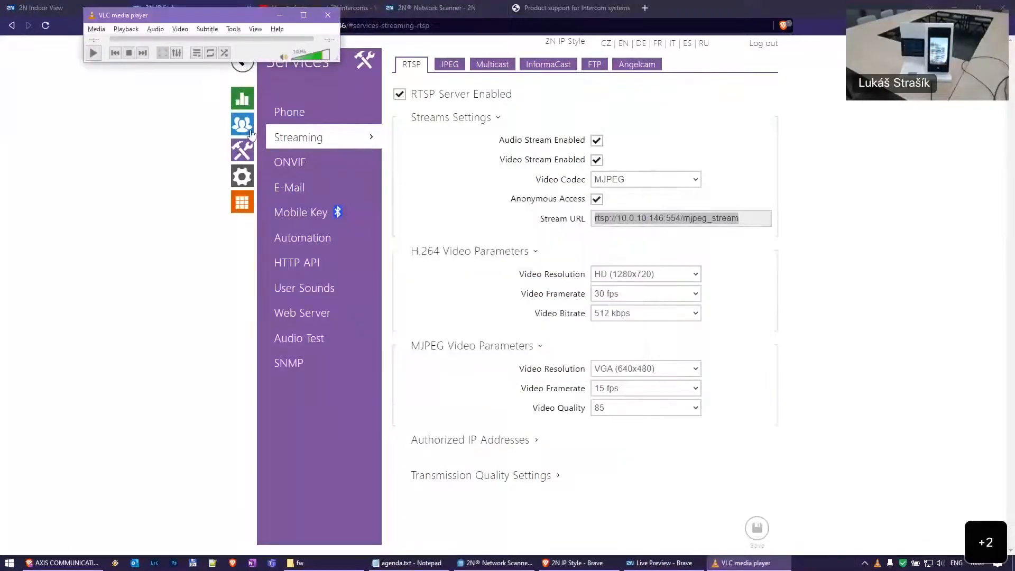
Play rtsp://10.0.10.146:554/mjpeg_stream as a network stream in VLC and mute its audio
click(95, 30)
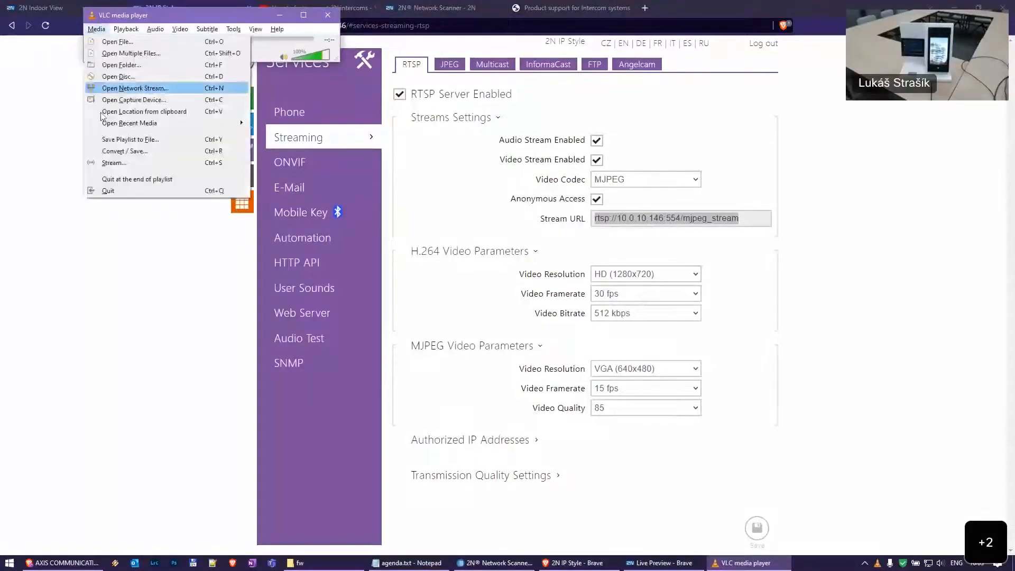
click(142, 88)
key(ctrl+v)
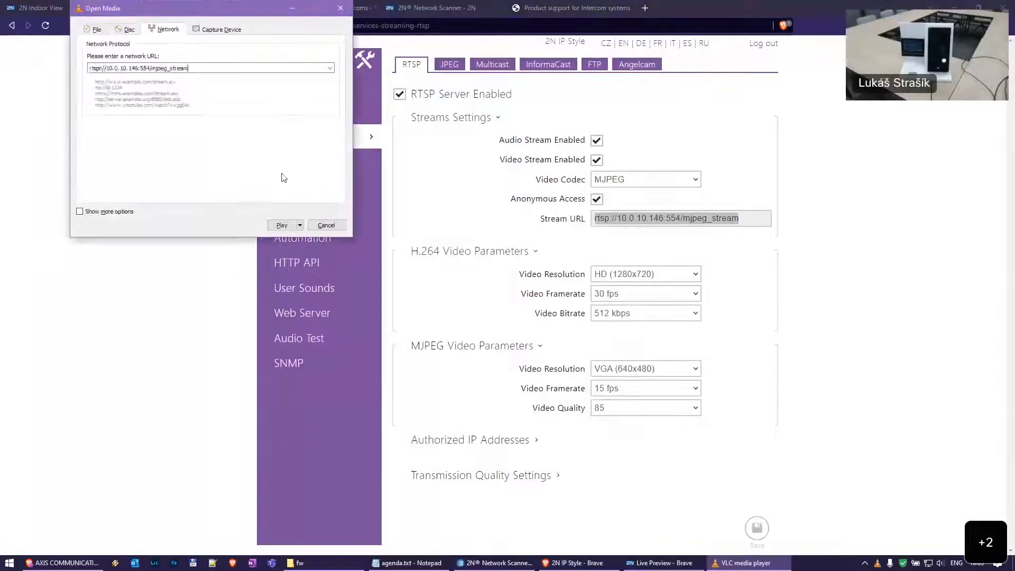
click(282, 226)
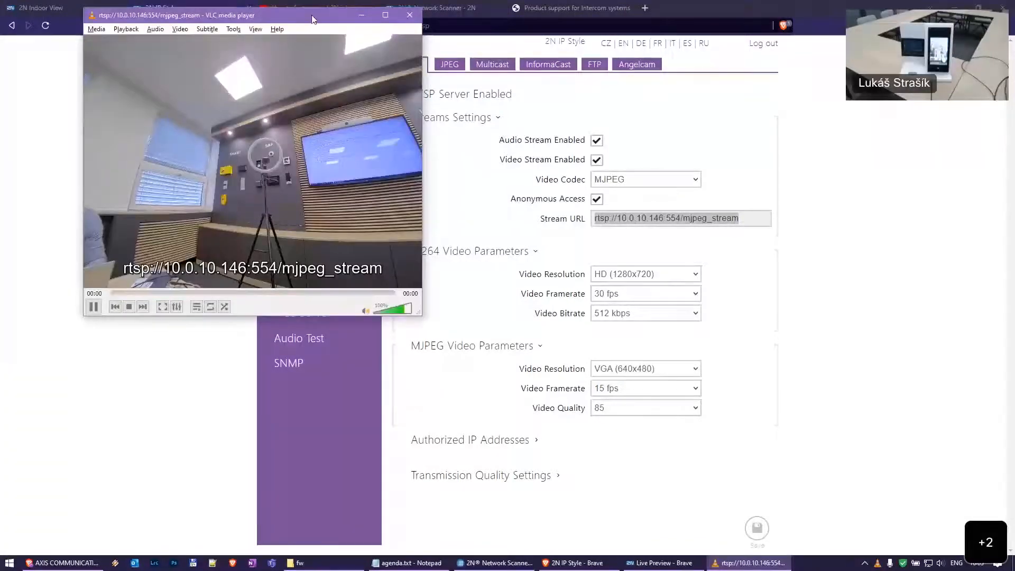
drag(313, 19, 349, 187)
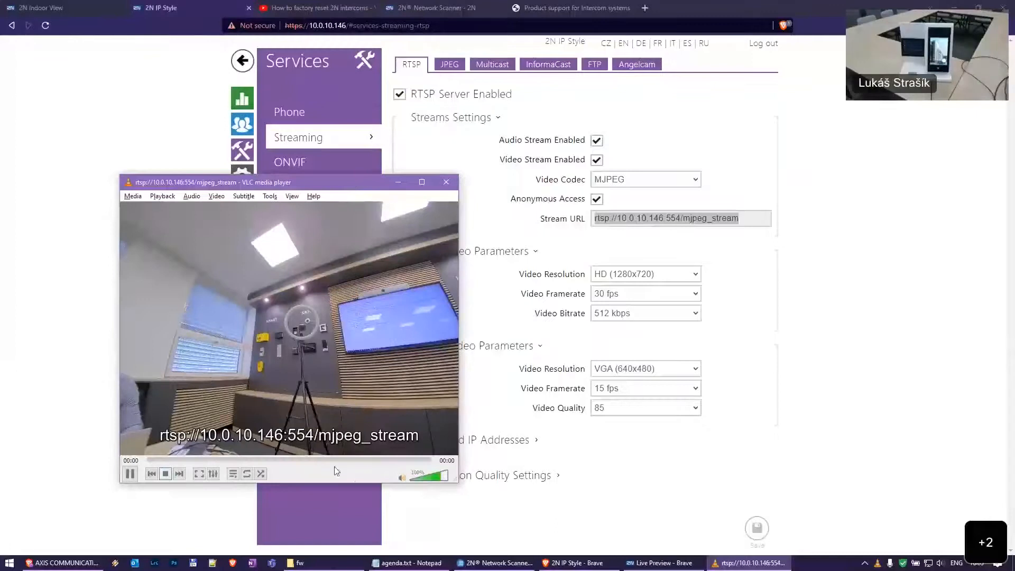
click(401, 479)
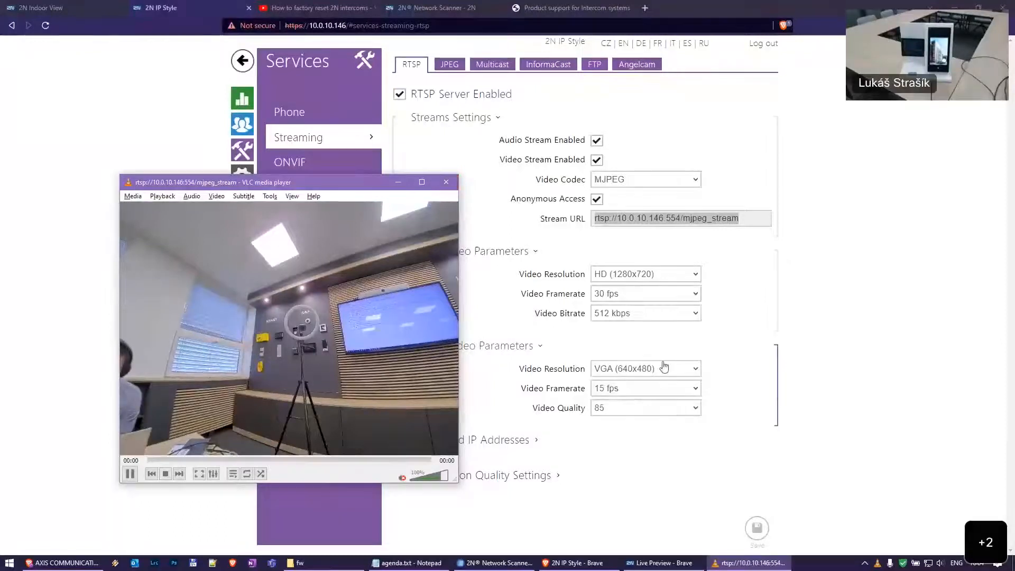
Close VLC and, in ONVIF settings, enable the first account, keeping User access level
click(447, 183)
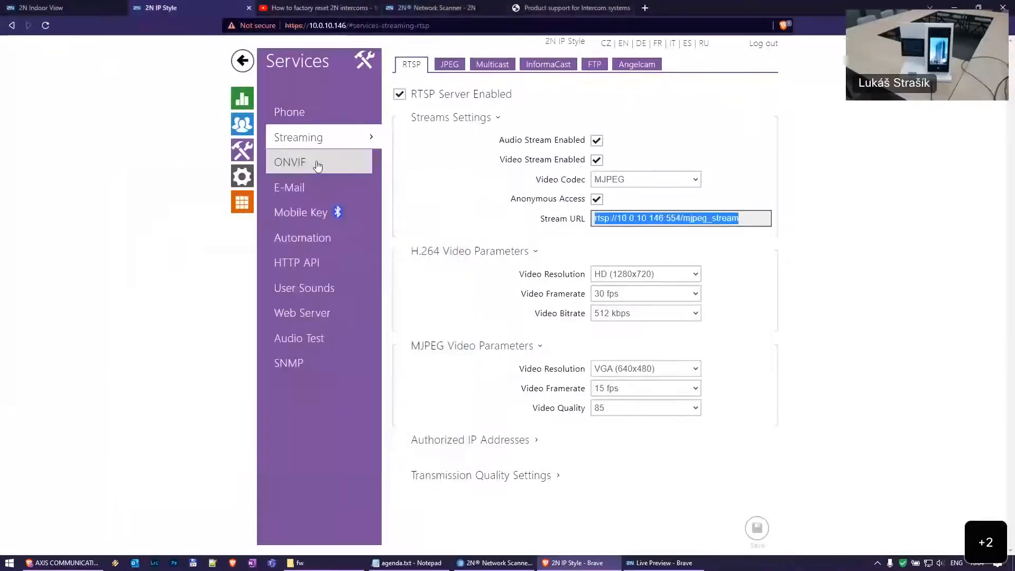
click(318, 164)
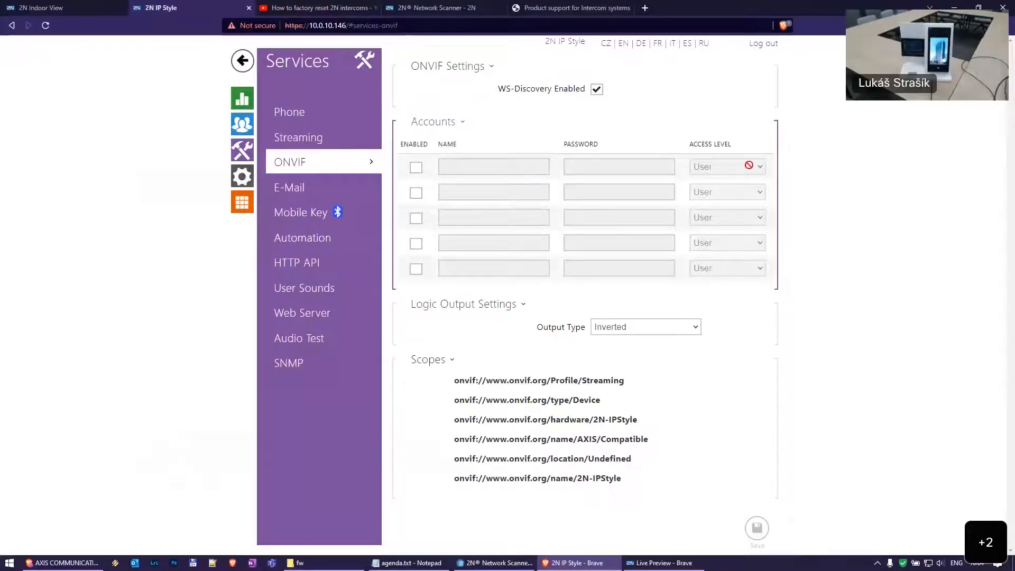
click(416, 168)
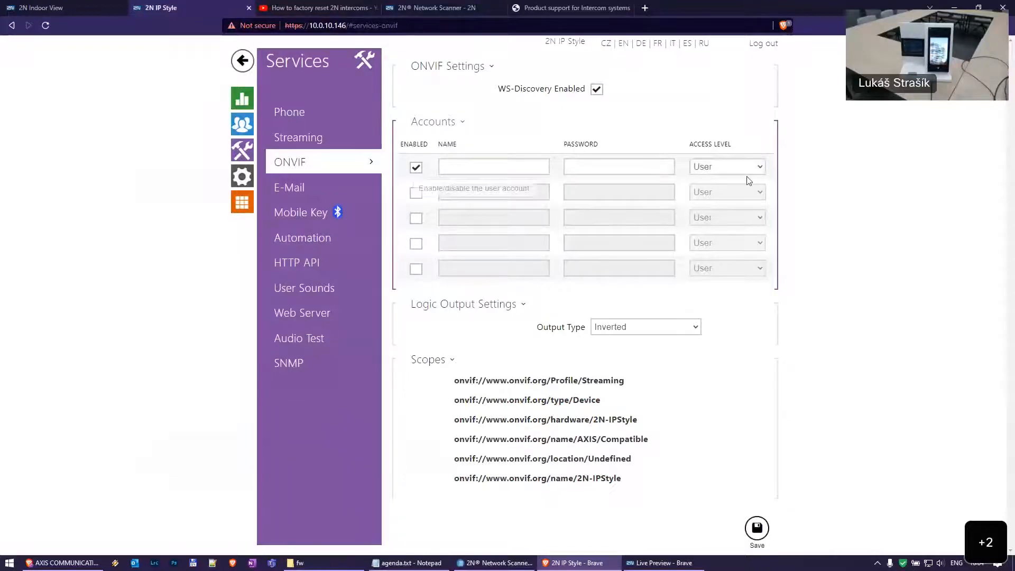
click(737, 168)
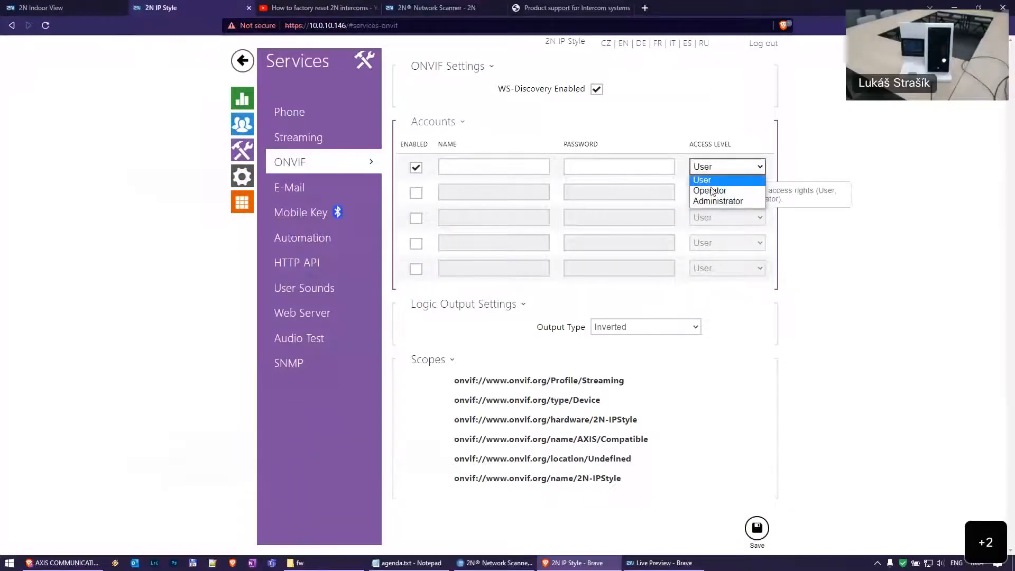
click(782, 164)
Inspect the first account's name and password fields, then discard the unsaved ONVIF changes
click(476, 167)
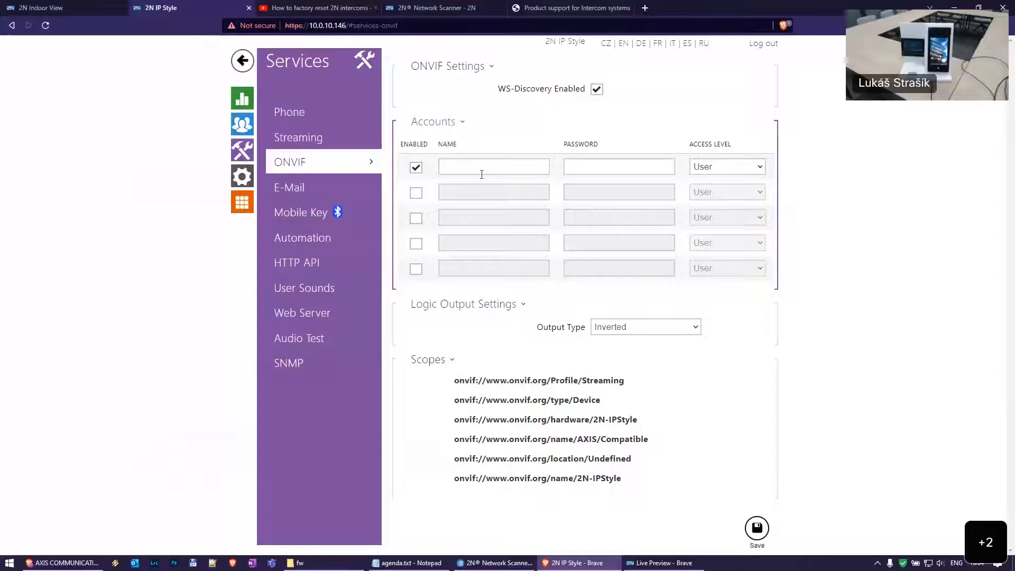
click(610, 164)
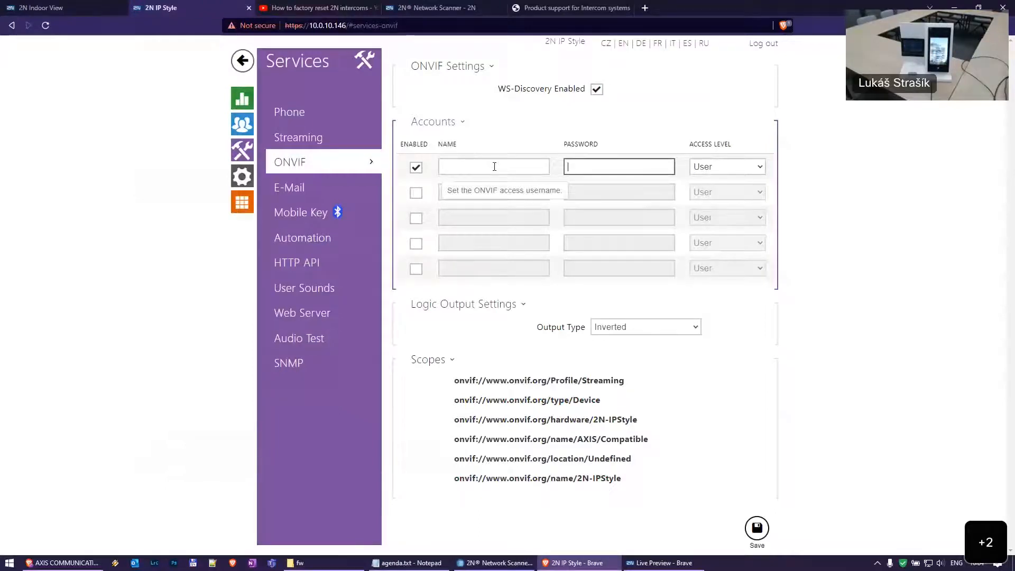
click(779, 295)
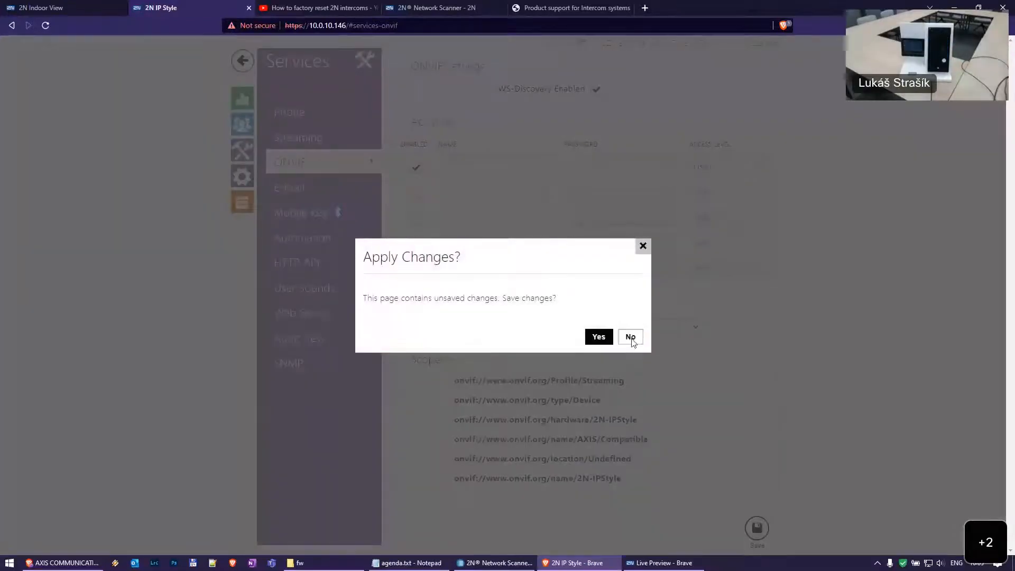
click(630, 335)
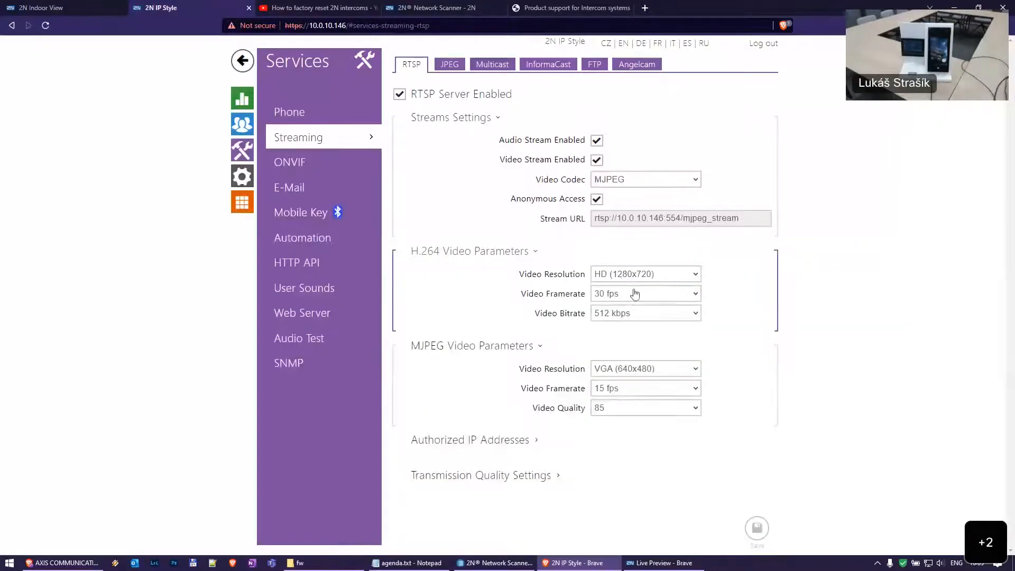
Leave the H.264 resolution at HD (1280x720) after checking the list, then bring up the Switch 1 hardware settings
click(653, 283)
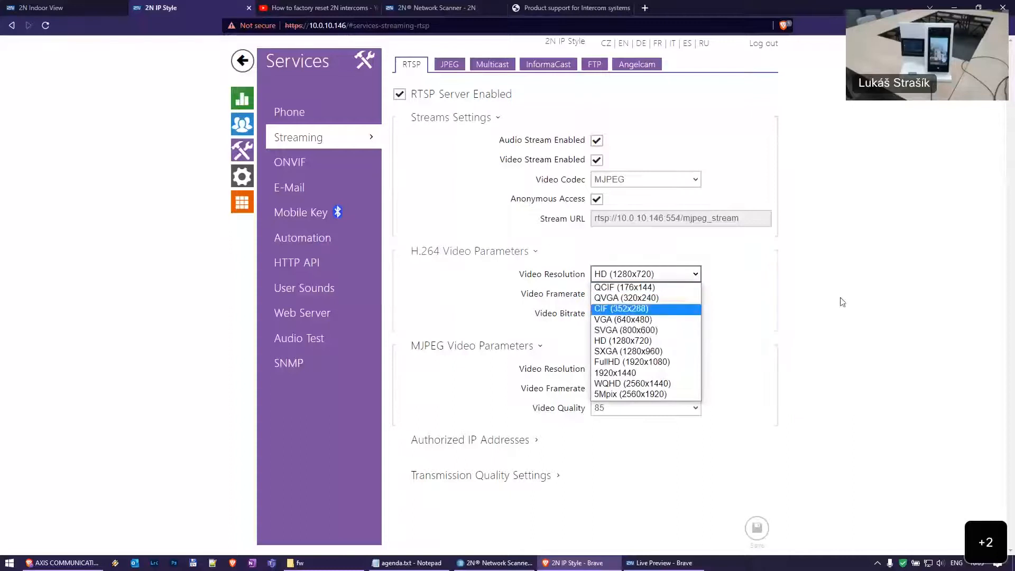
click(607, 295)
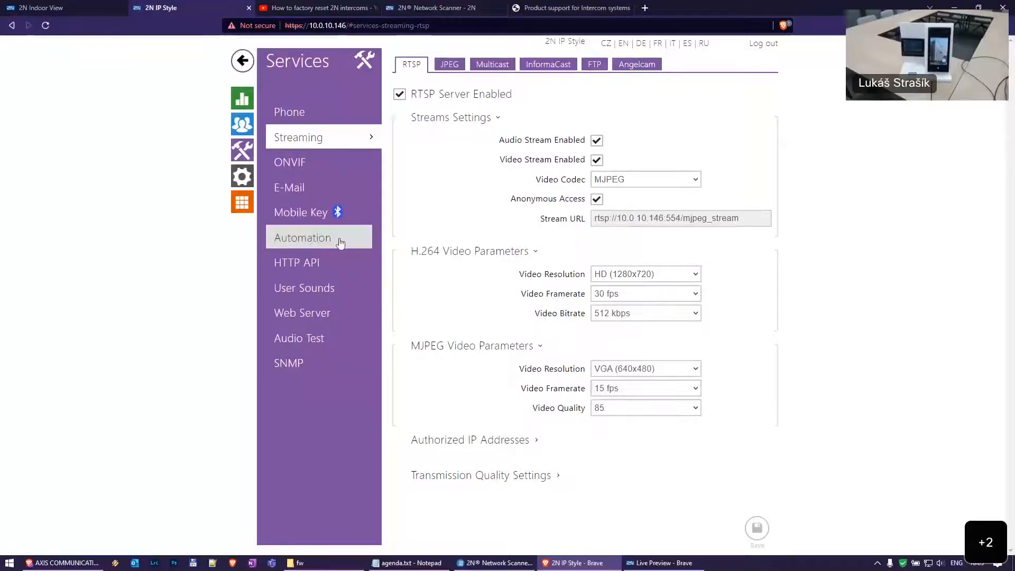
click(243, 179)
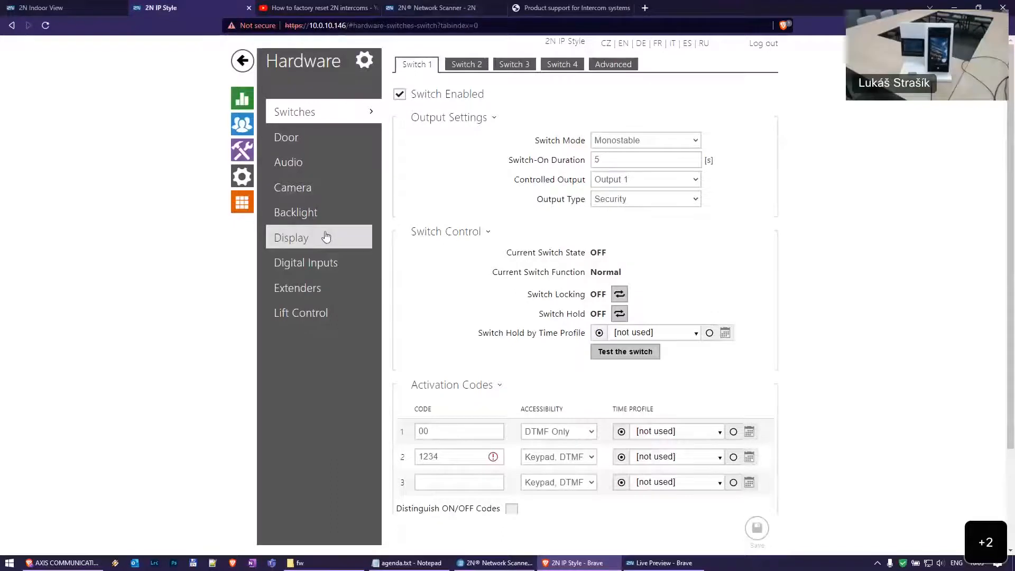
In Display settings, compare the Showcase Mode choices (OFF, Slideshow, Logo, Address) and keep Slideshow
click(326, 236)
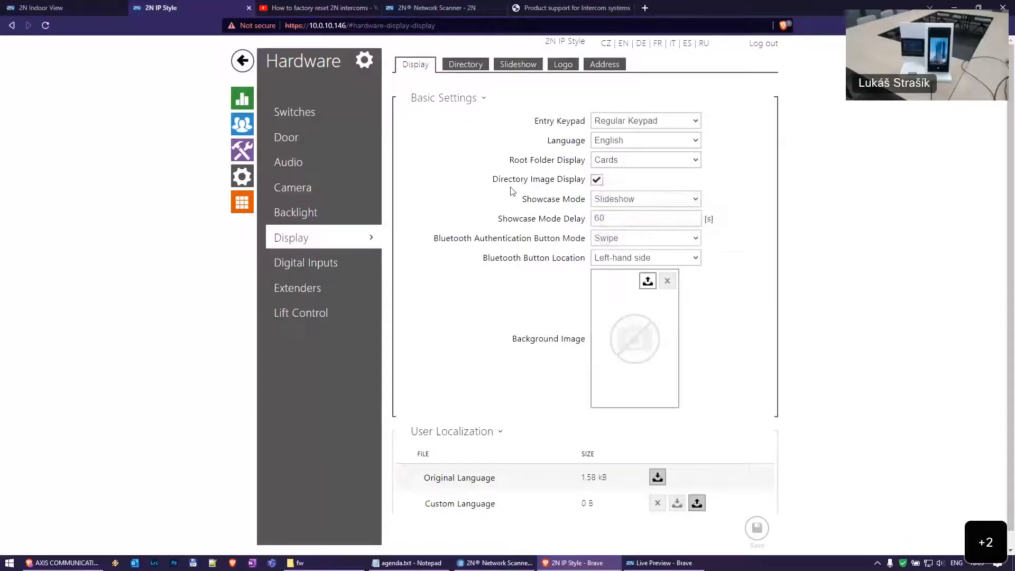
click(642, 200)
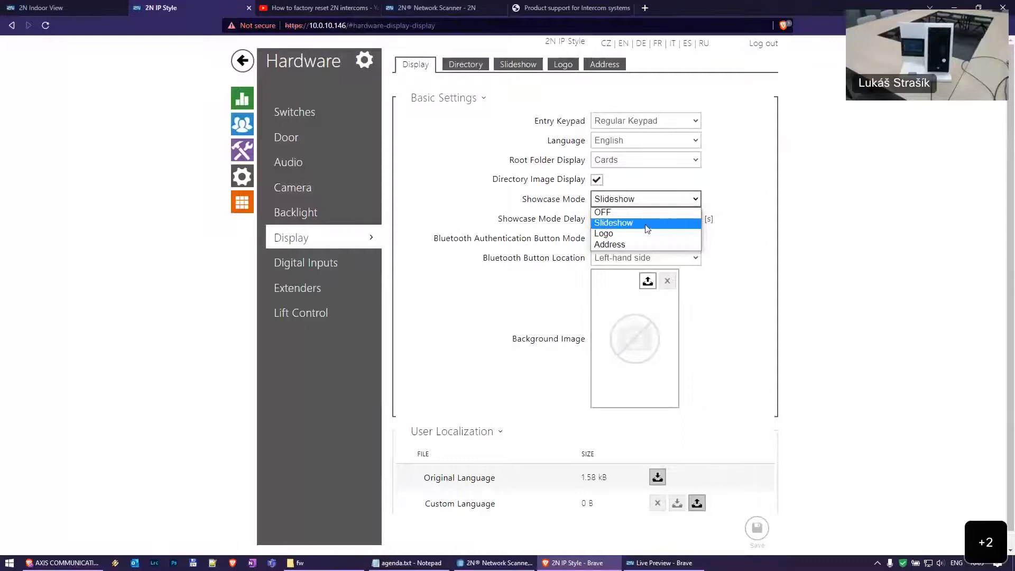
click(792, 201)
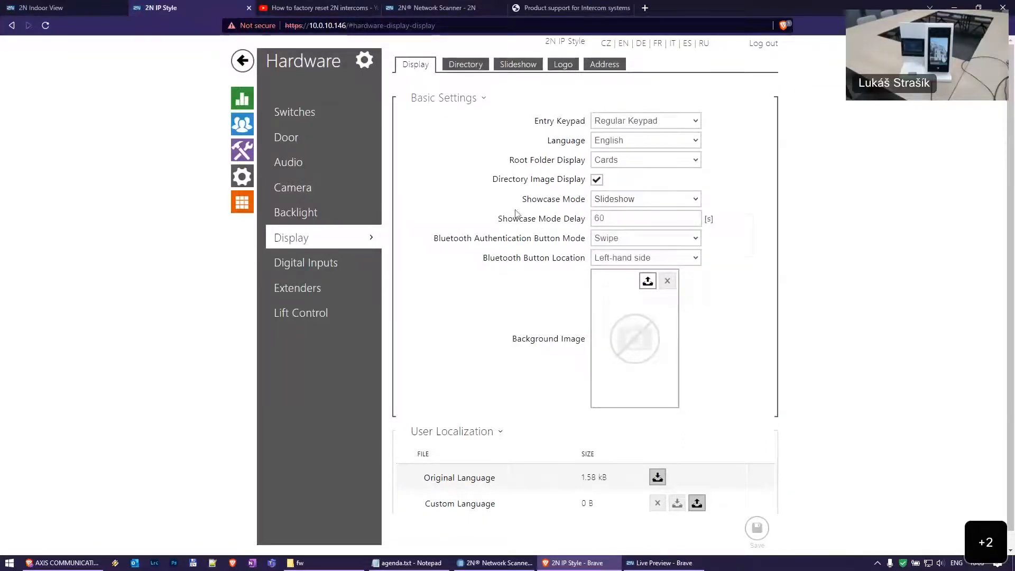
click(657, 201)
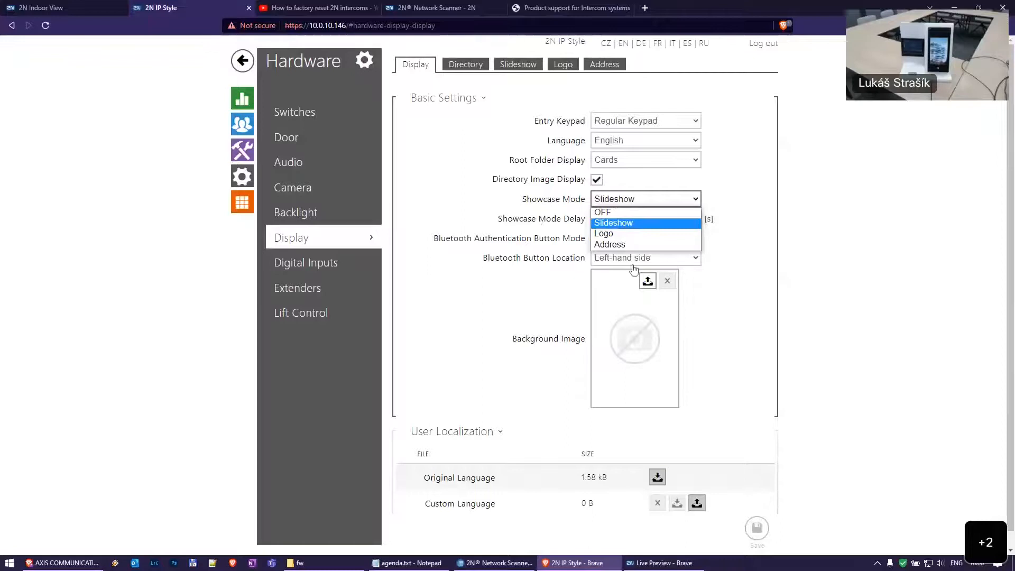
click(646, 223)
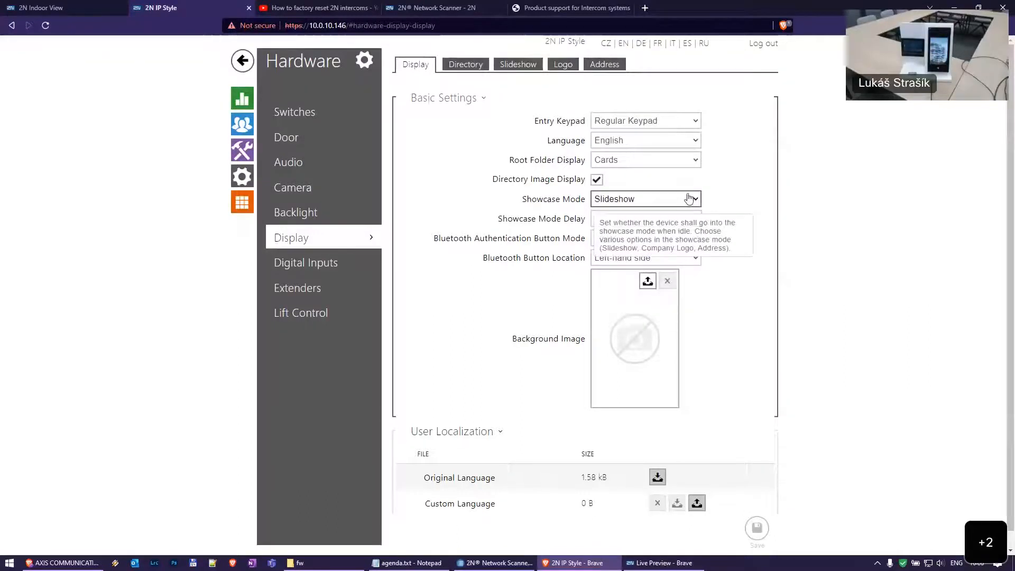
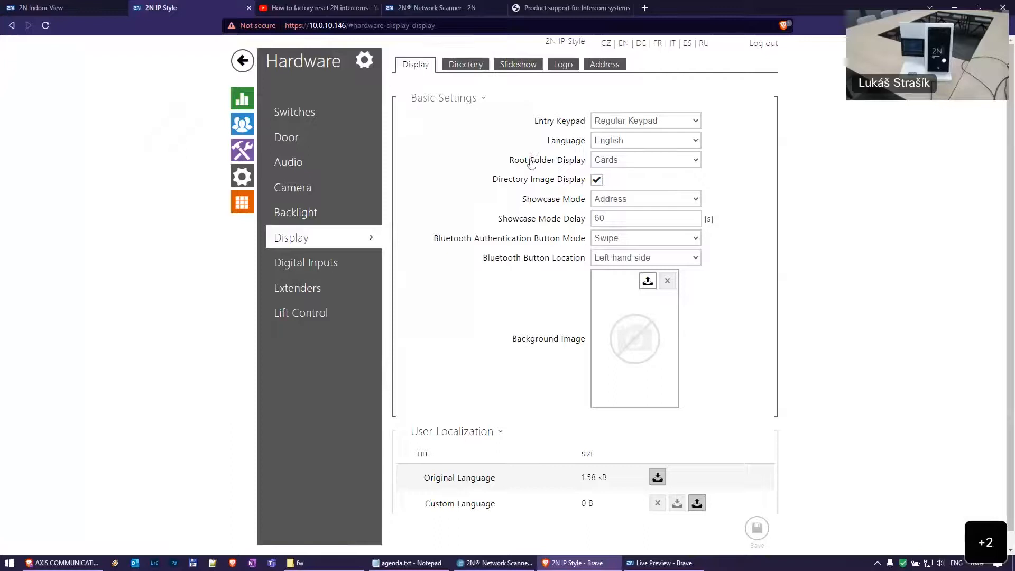
Save Root Folder Display as Phonebook, then switch it back to Cards and save again
click(642, 161)
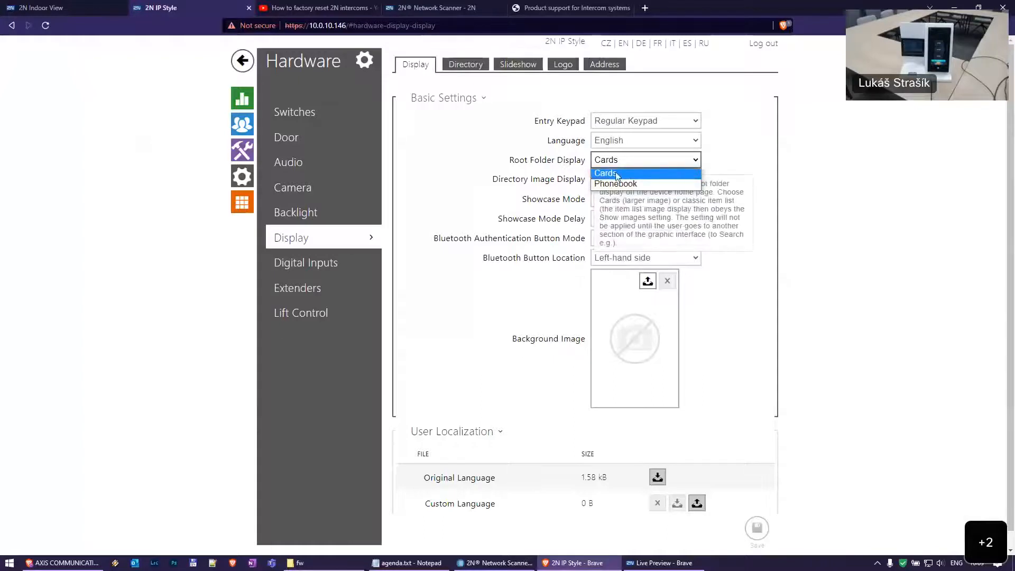
click(598, 173)
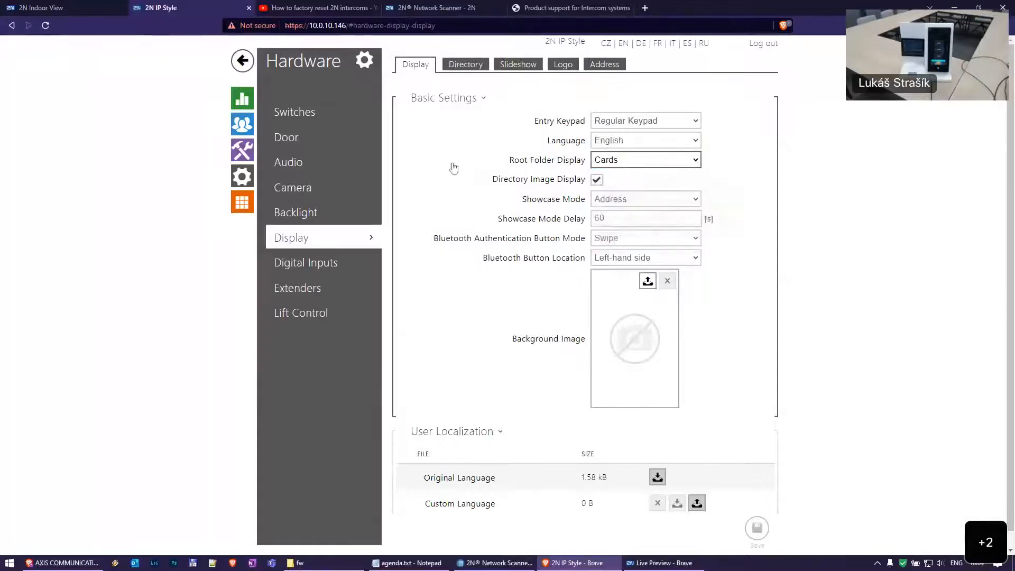
click(646, 164)
click(642, 170)
click(662, 165)
click(661, 182)
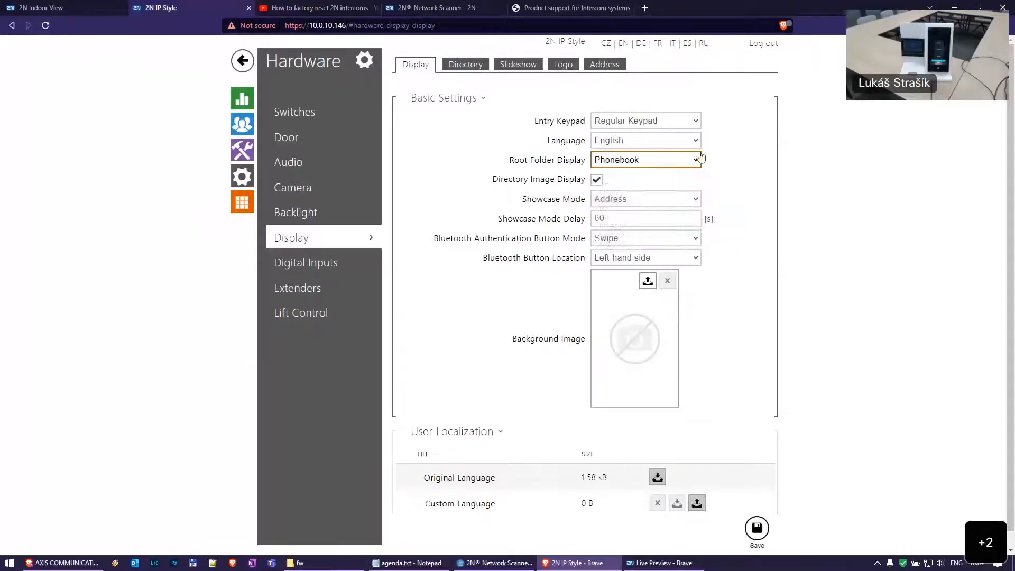
click(762, 528)
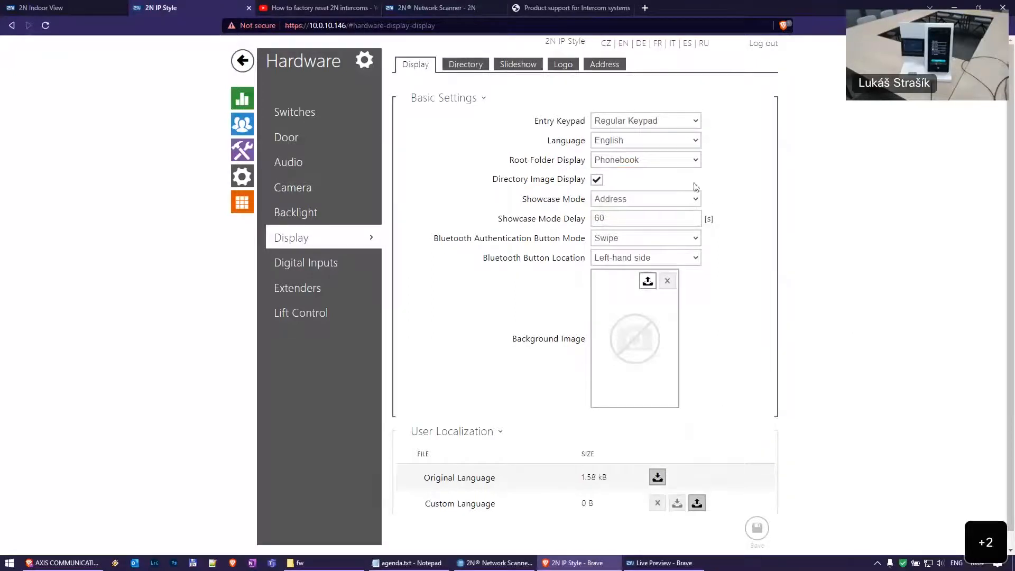
click(652, 163)
click(646, 171)
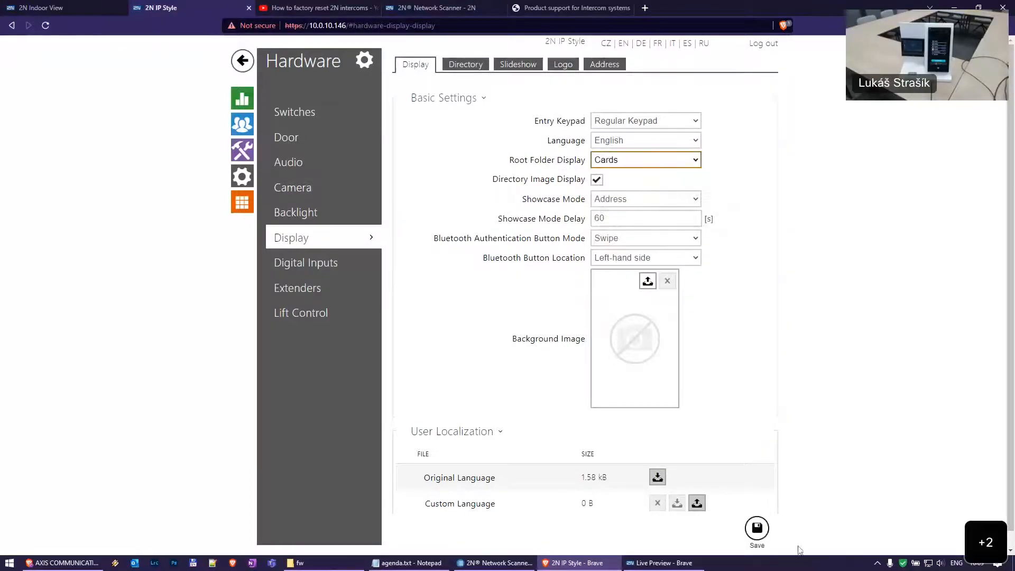
click(756, 540)
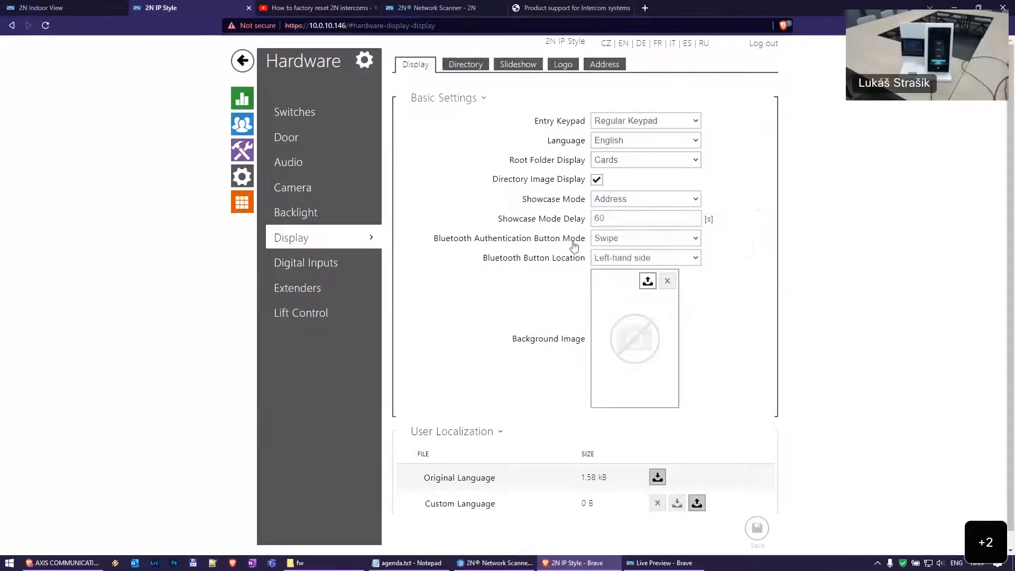
Leave Showcase Mode Delay unchanged, save Bluetooth Authentication Button Mode as Touch, and go to Directory
click(654, 218)
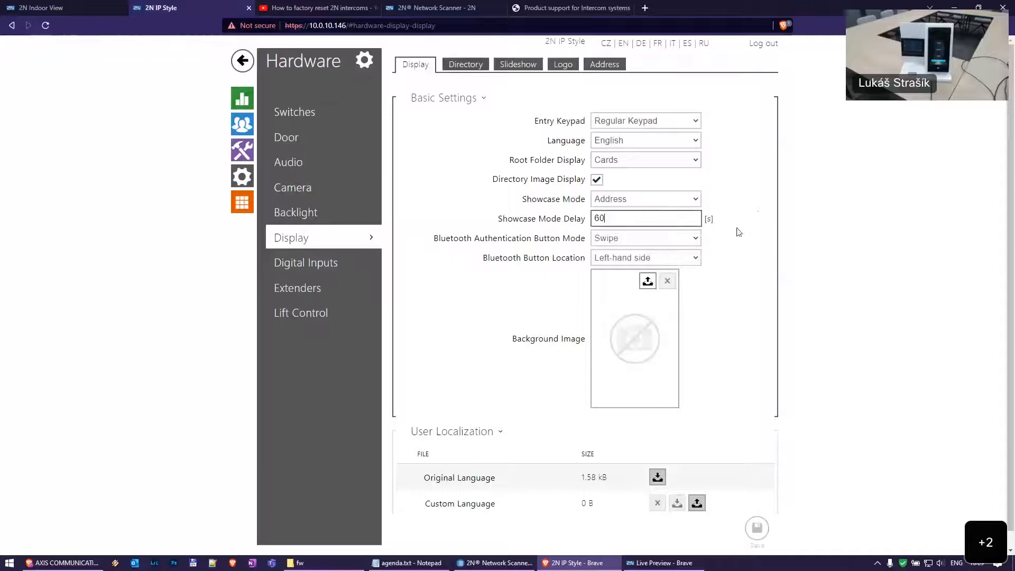
click(784, 220)
mouse_move(674, 221)
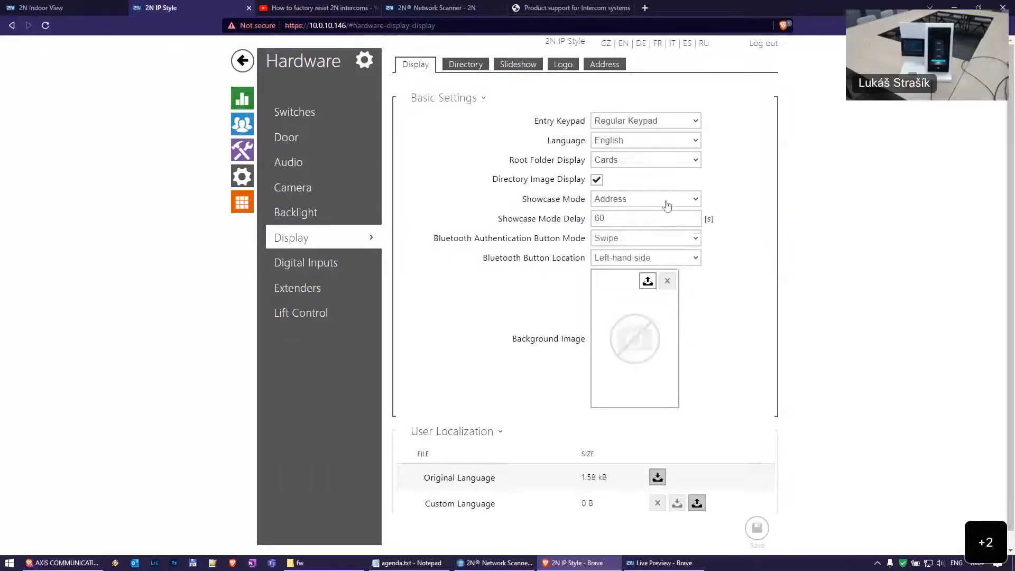
click(623, 212)
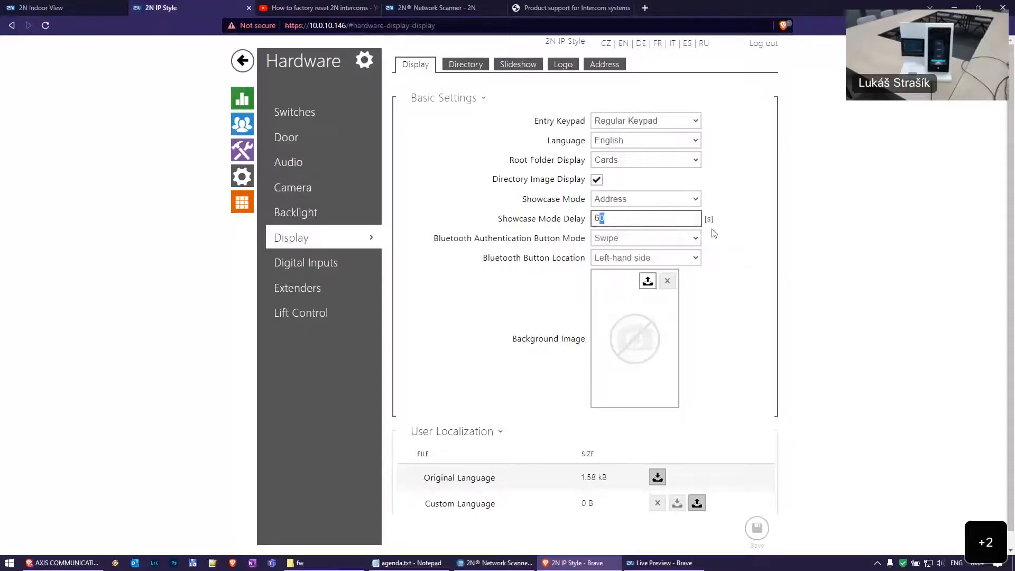
click(667, 239)
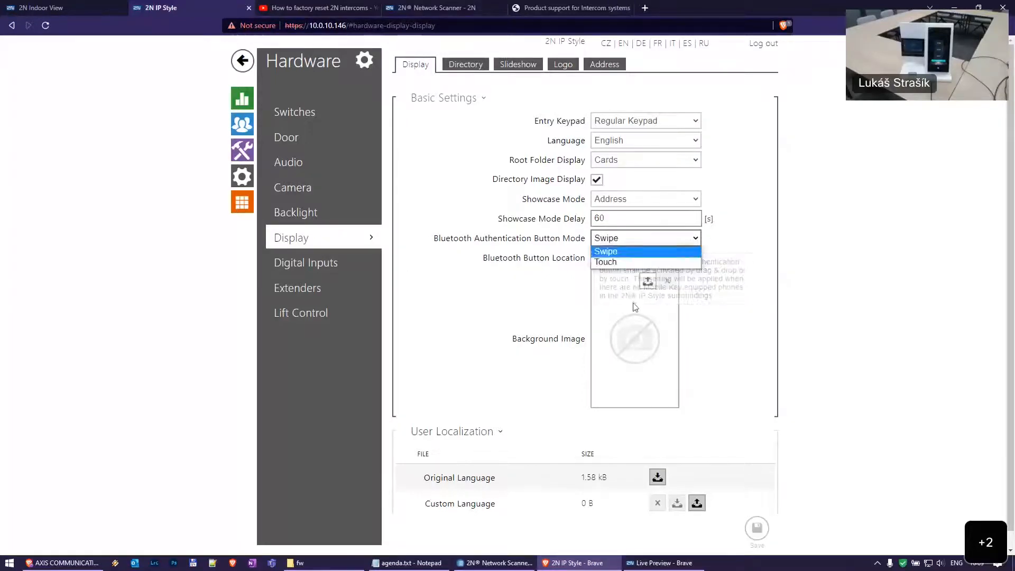
click(649, 262)
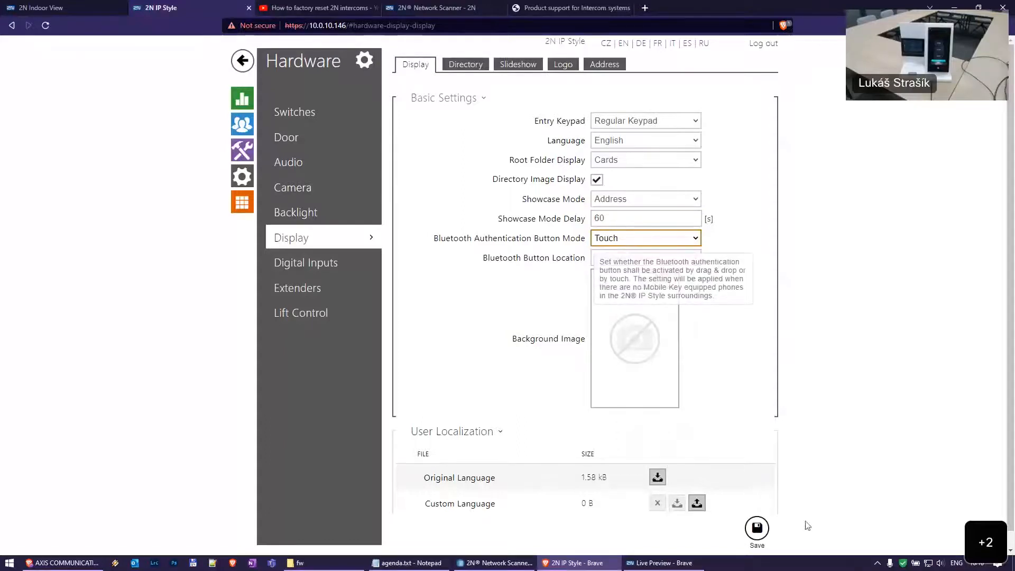
click(756, 529)
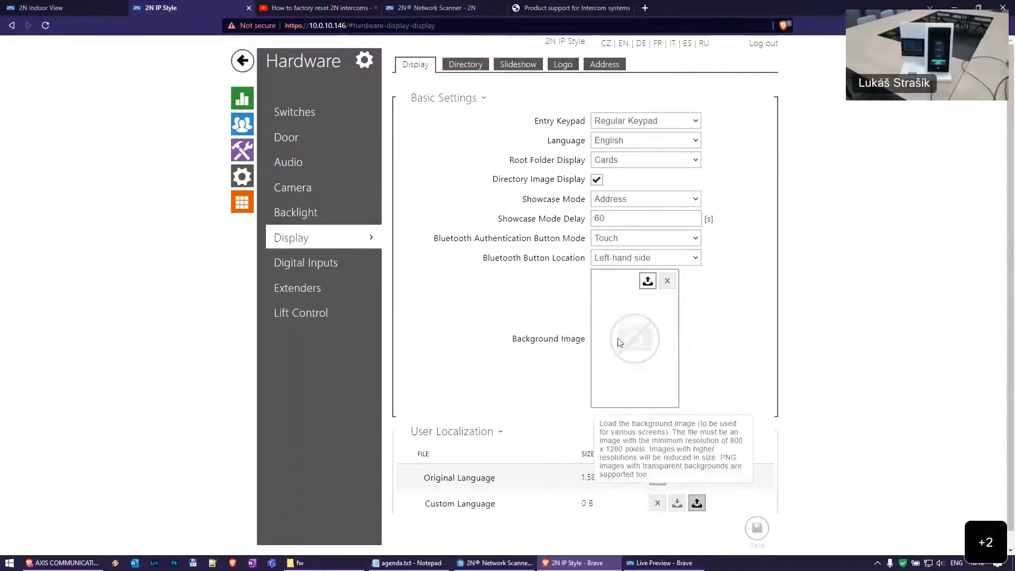
click(242, 125)
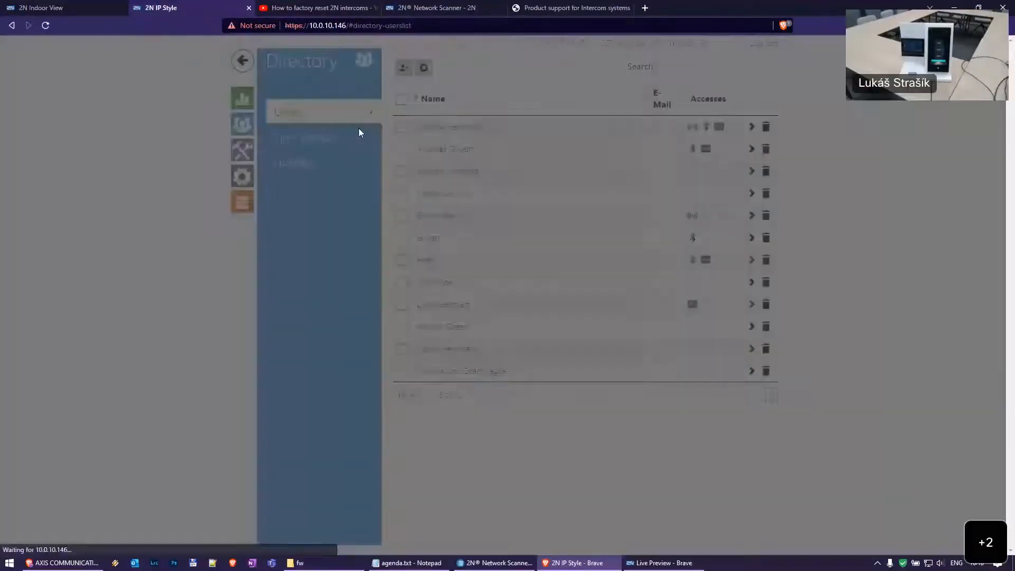
Re-pair the user's mobile key via this device, confirm the reset, and copy the new PIN
click(582, 342)
click(444, 129)
scroll(771, 324, down, 5)
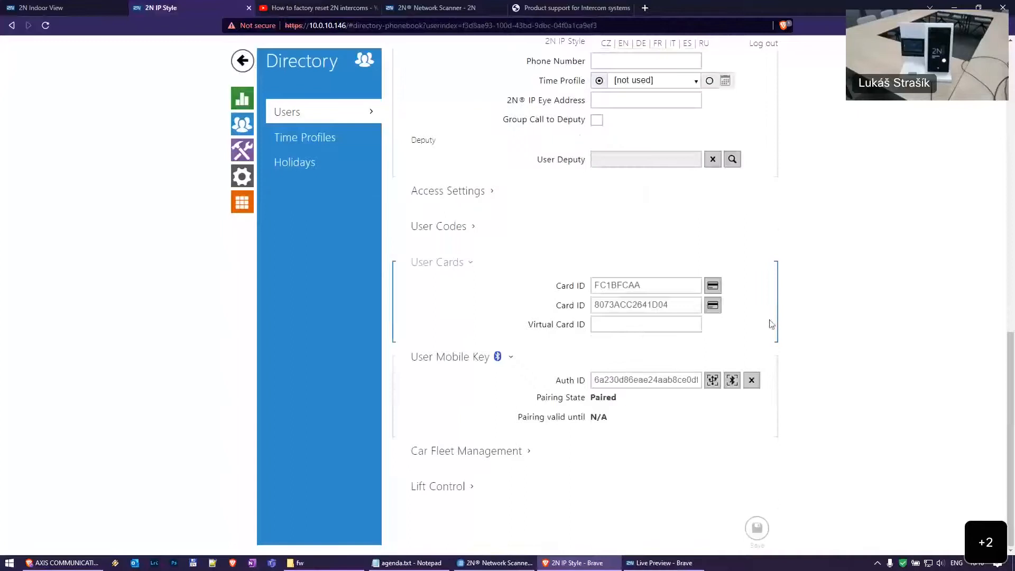
click(732, 380)
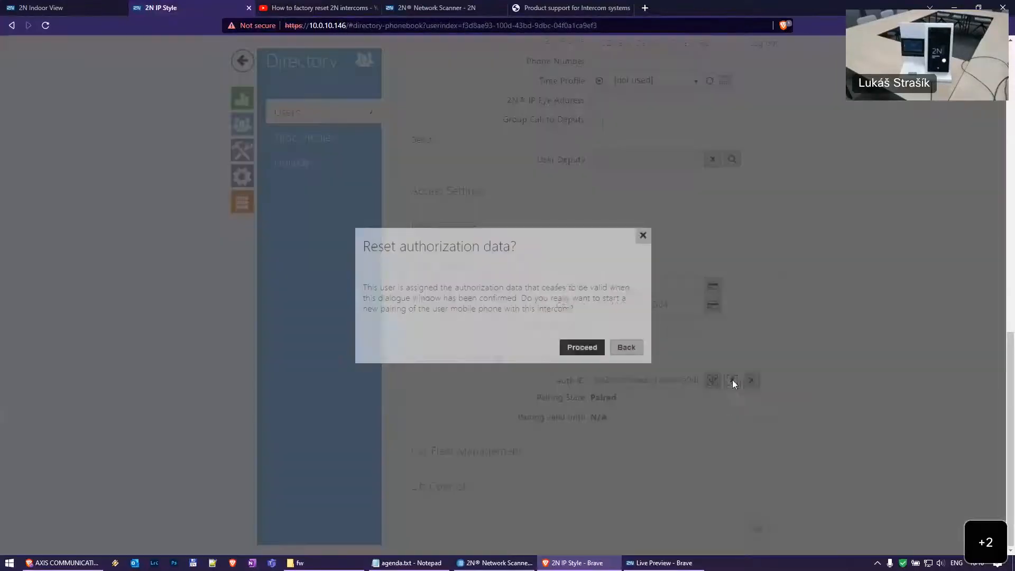
click(583, 347)
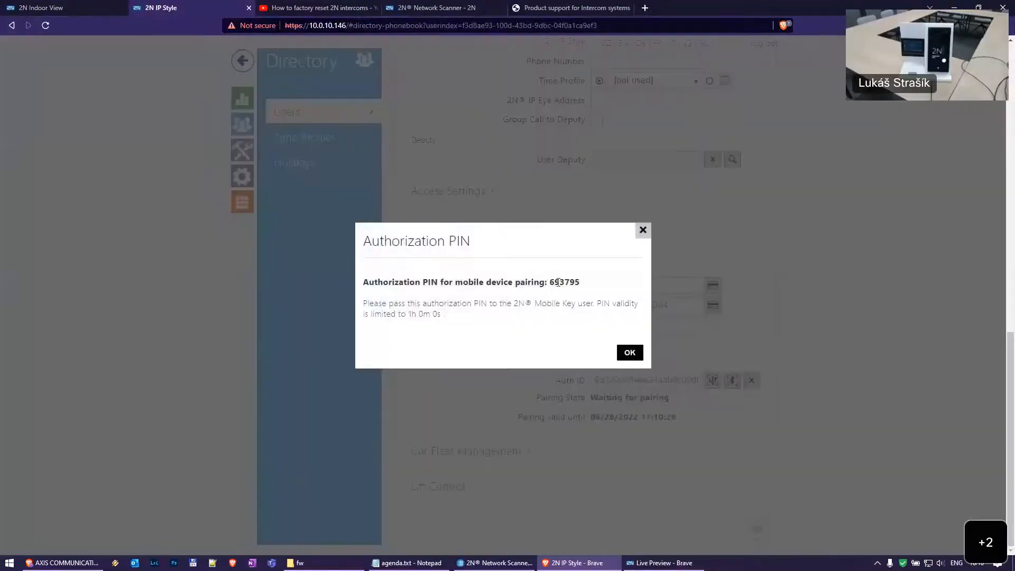
double_click(562, 281)
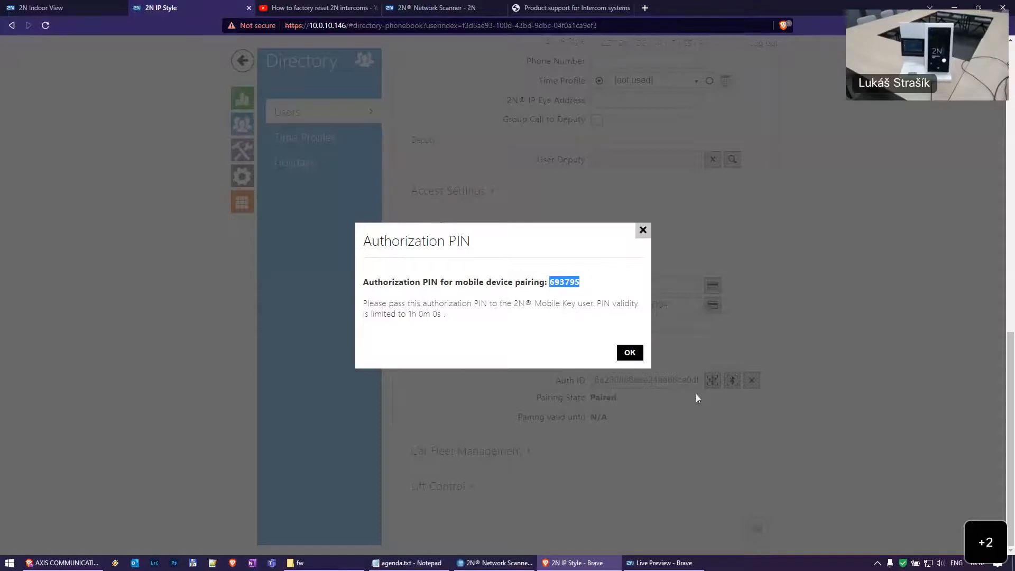
click(630, 352)
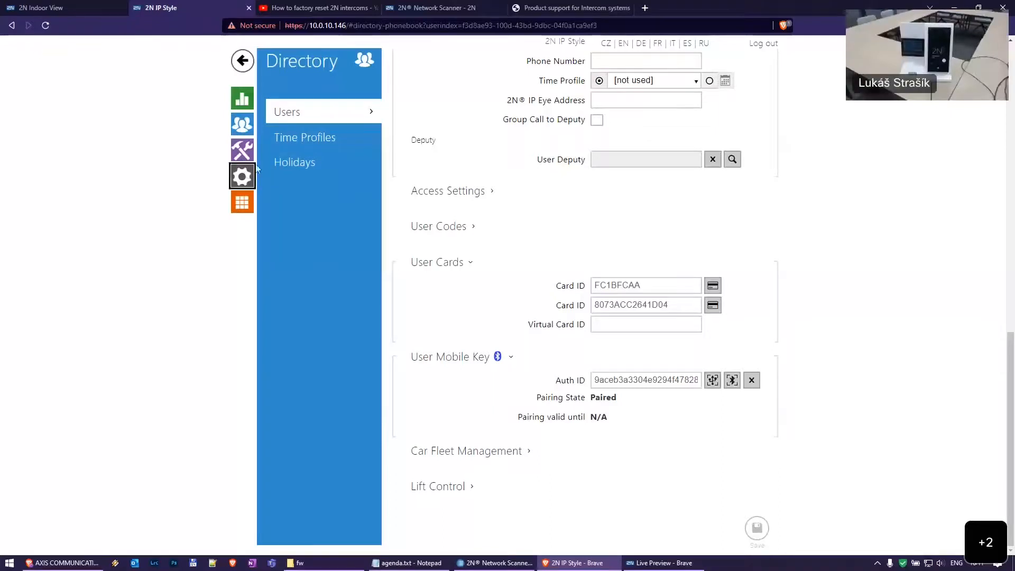
Open Services > User Sounds and keep English as the sound message language
click(244, 150)
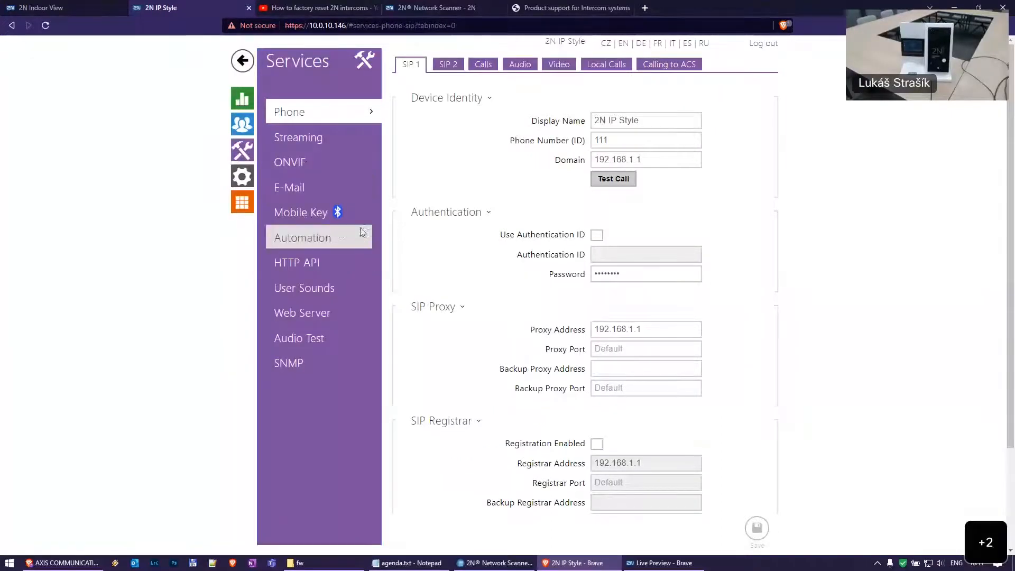
click(325, 288)
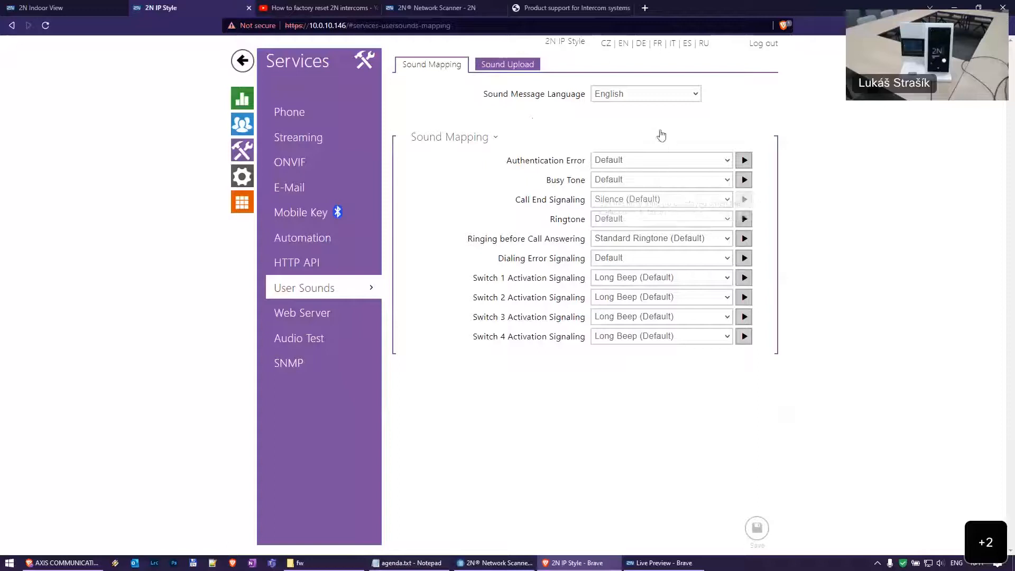
click(649, 94)
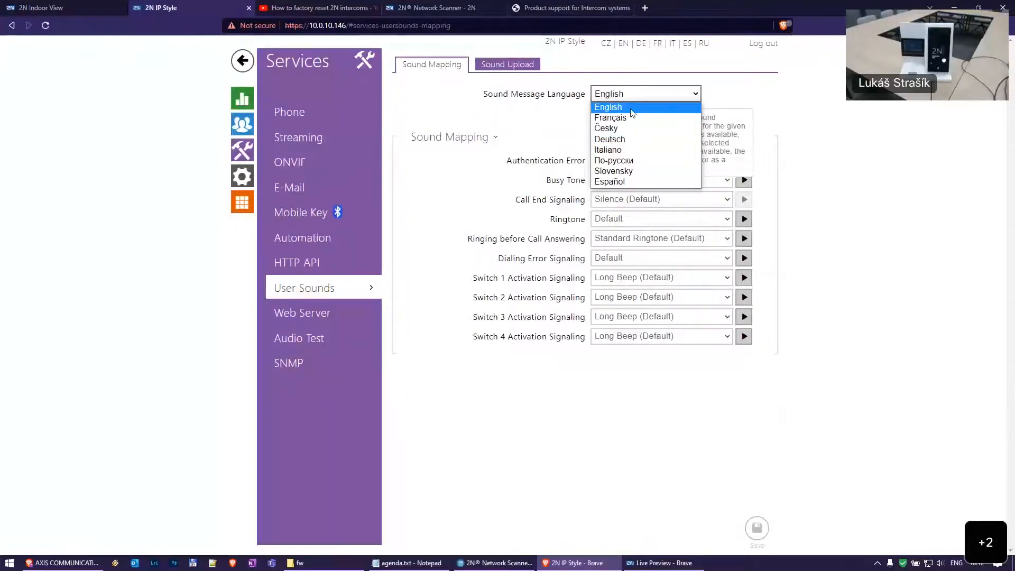
click(631, 107)
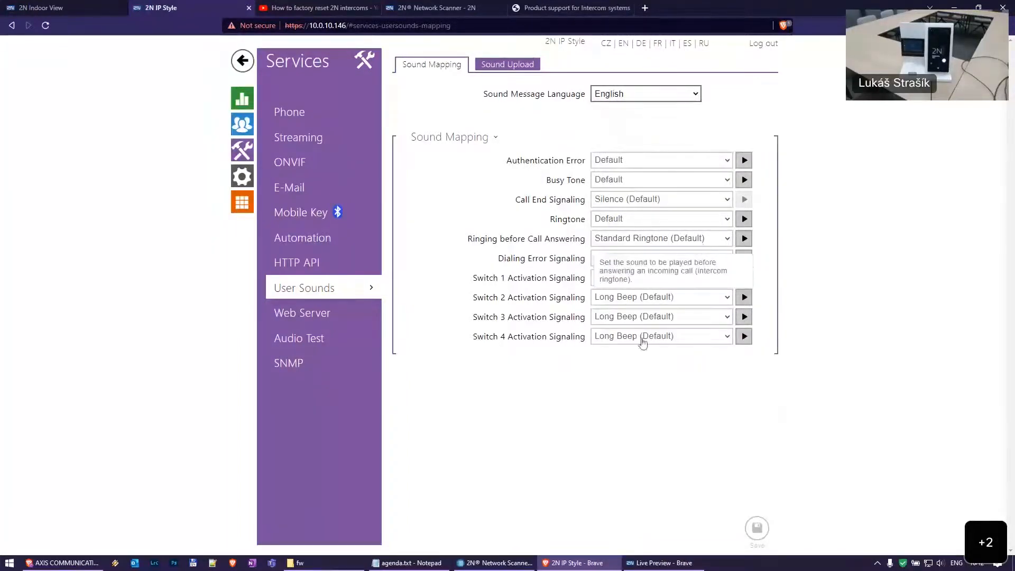
Save Switch 1 activation signaling as 'The door is open', leaving Switch 2 on Long Beep
click(687, 281)
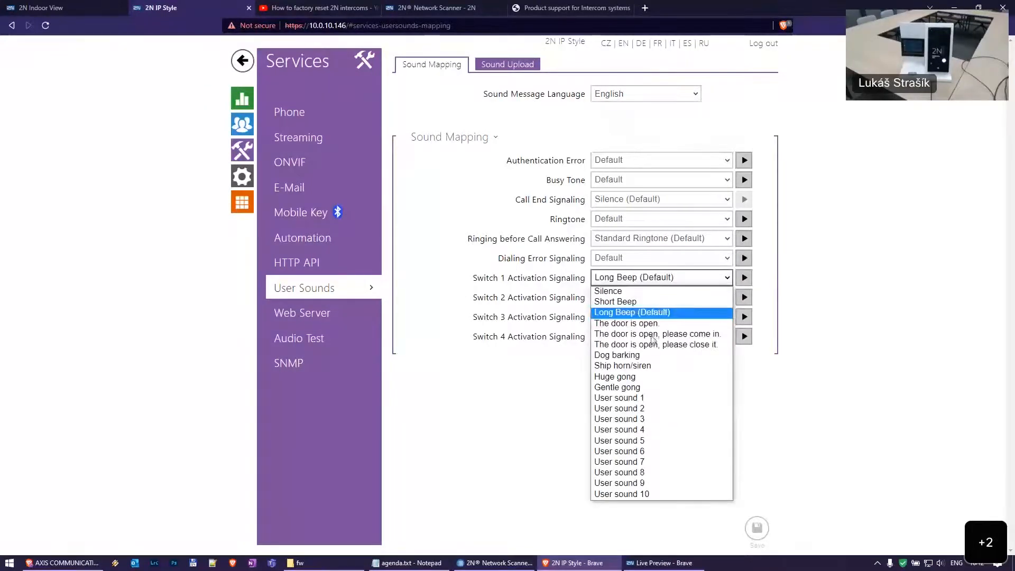
click(656, 328)
click(758, 529)
click(636, 306)
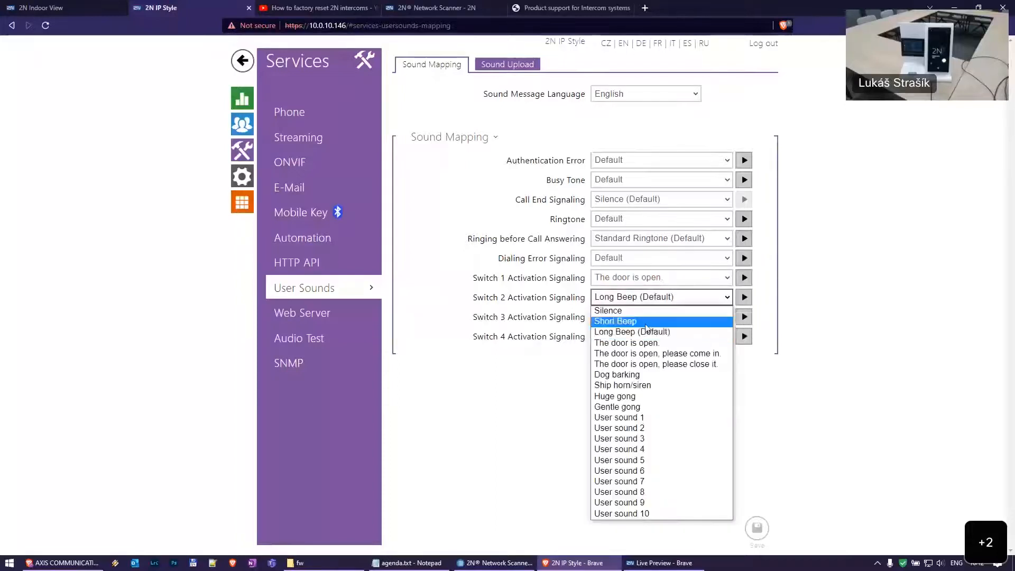
click(691, 295)
click(616, 285)
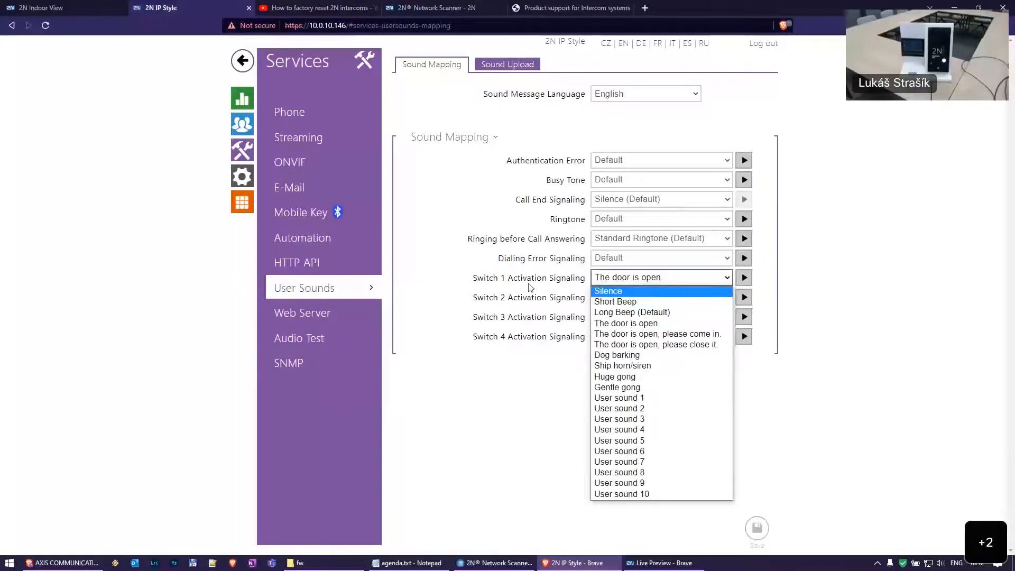
click(523, 414)
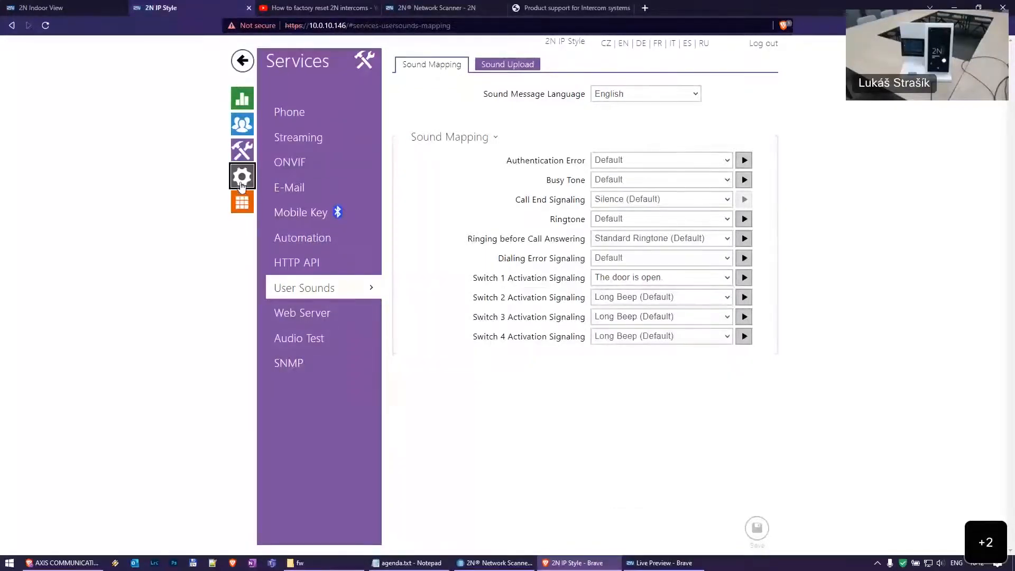
click(242, 178)
click(337, 141)
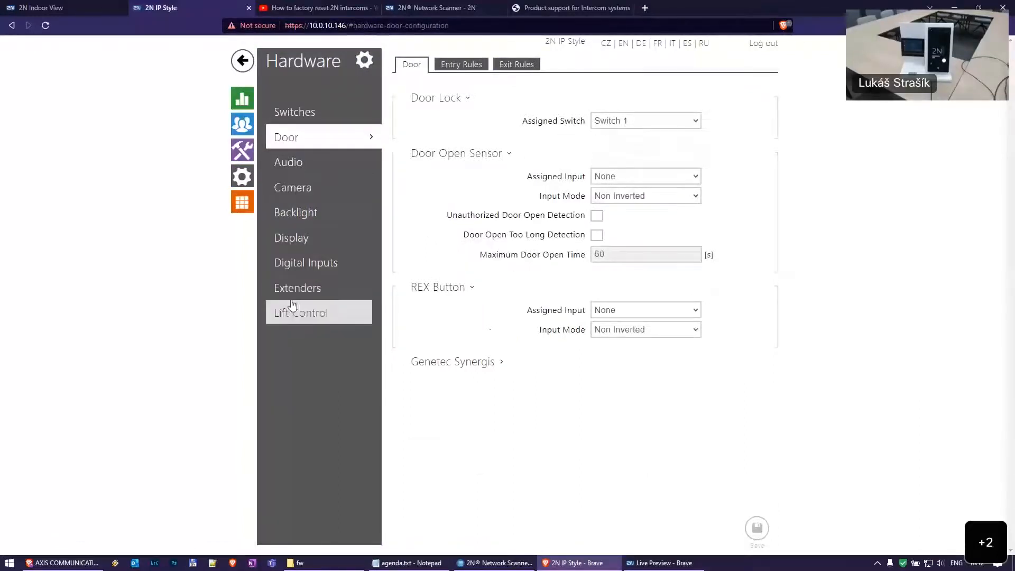
click(307, 287)
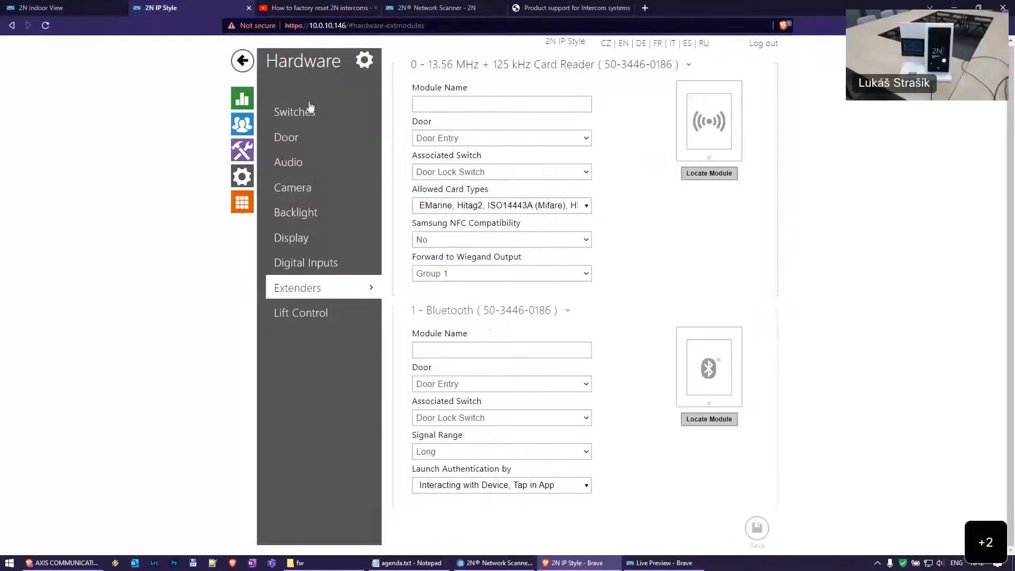
click(243, 150)
click(324, 294)
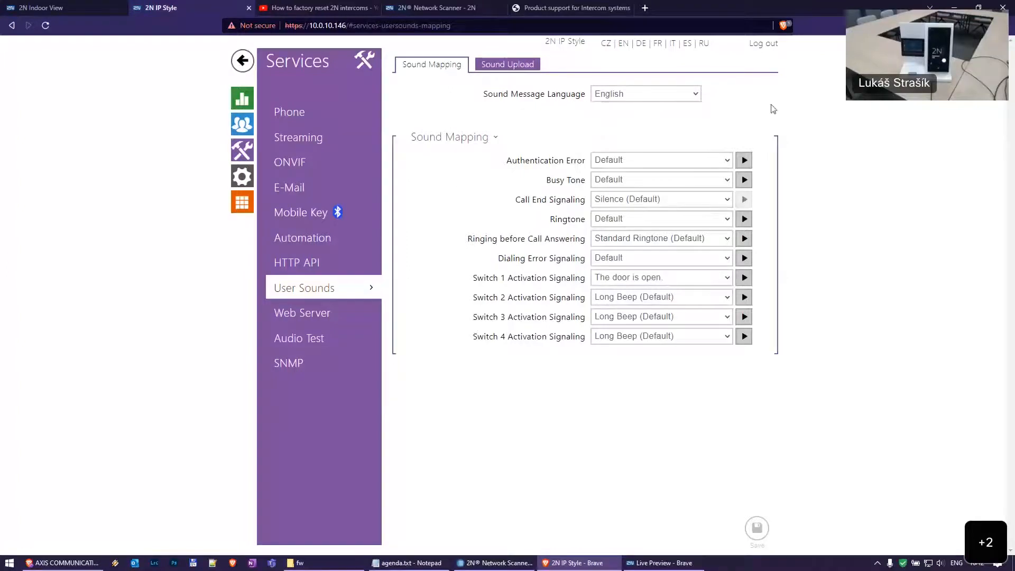
Keep English as the sound message language, view the user sound upload table, then open Web Server
click(669, 96)
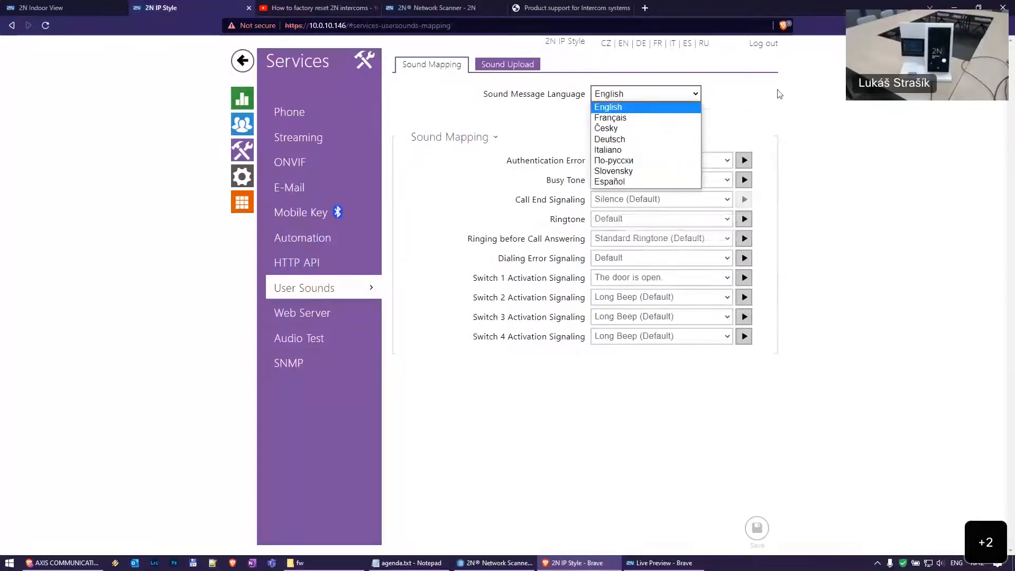
click(791, 93)
click(519, 65)
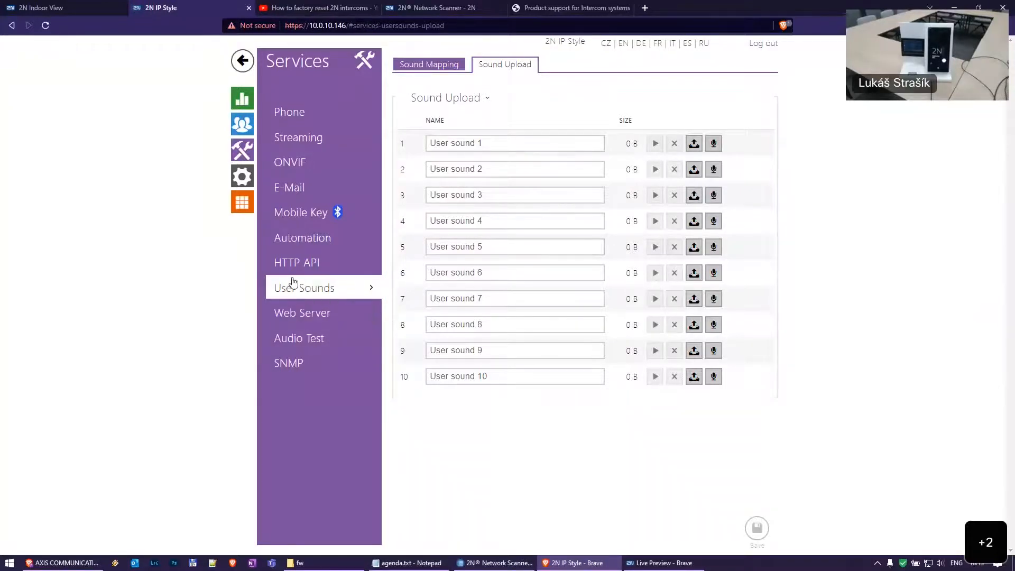
click(326, 312)
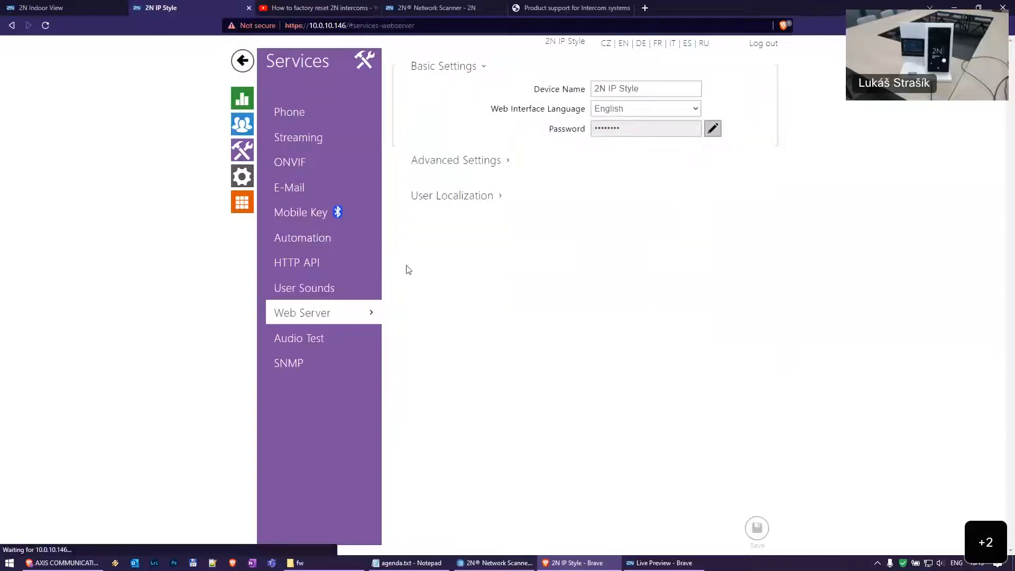
click(656, 88)
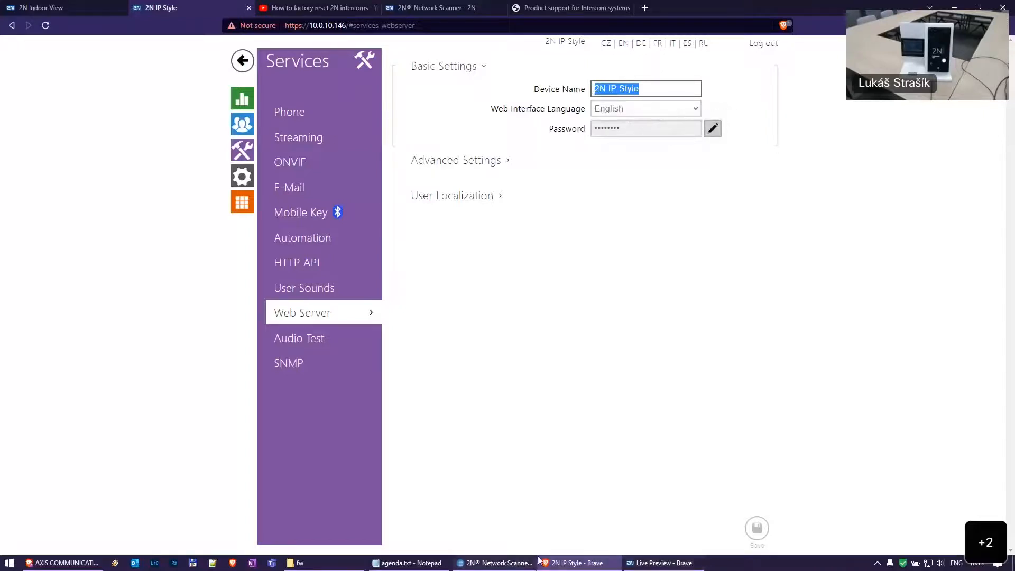
mouse_move(659, 564)
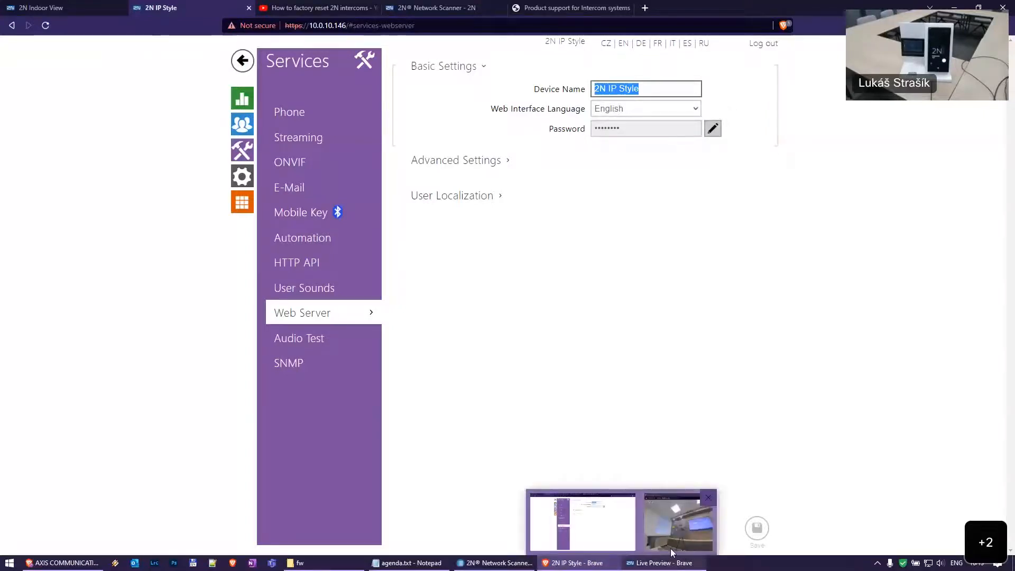
click(709, 498)
click(495, 564)
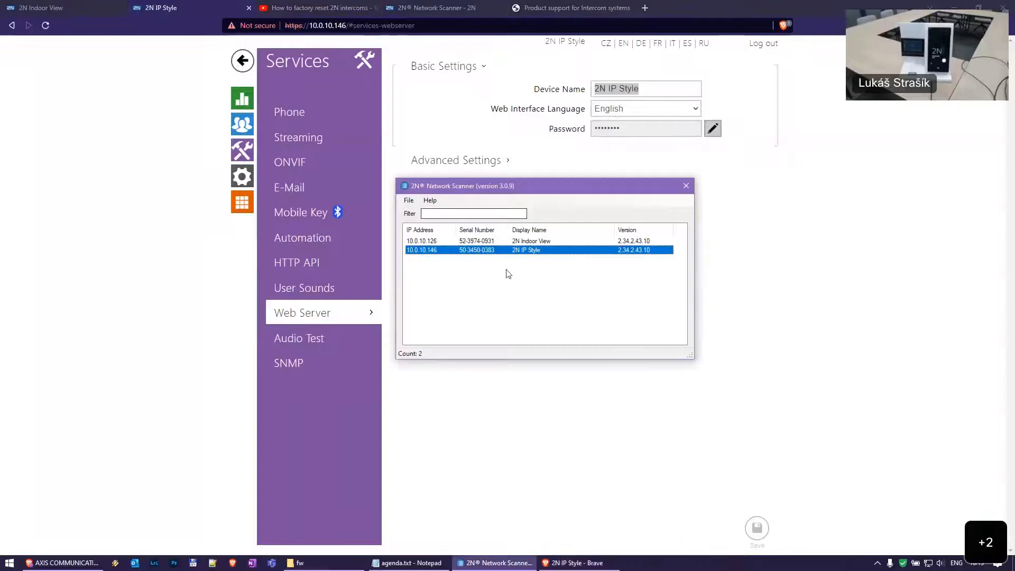
click(535, 243)
click(553, 90)
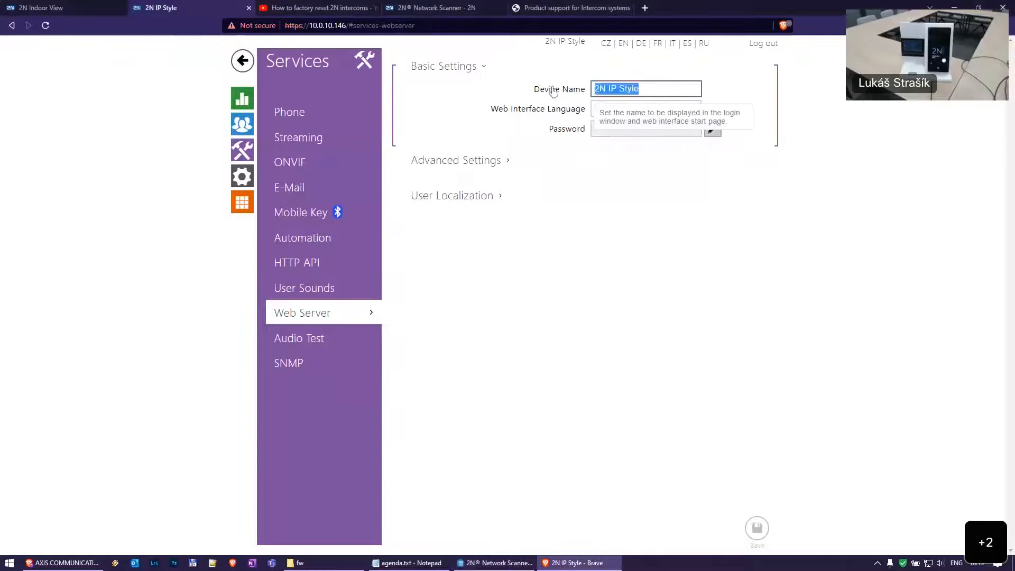
click(650, 92)
text(asd)
click(759, 529)
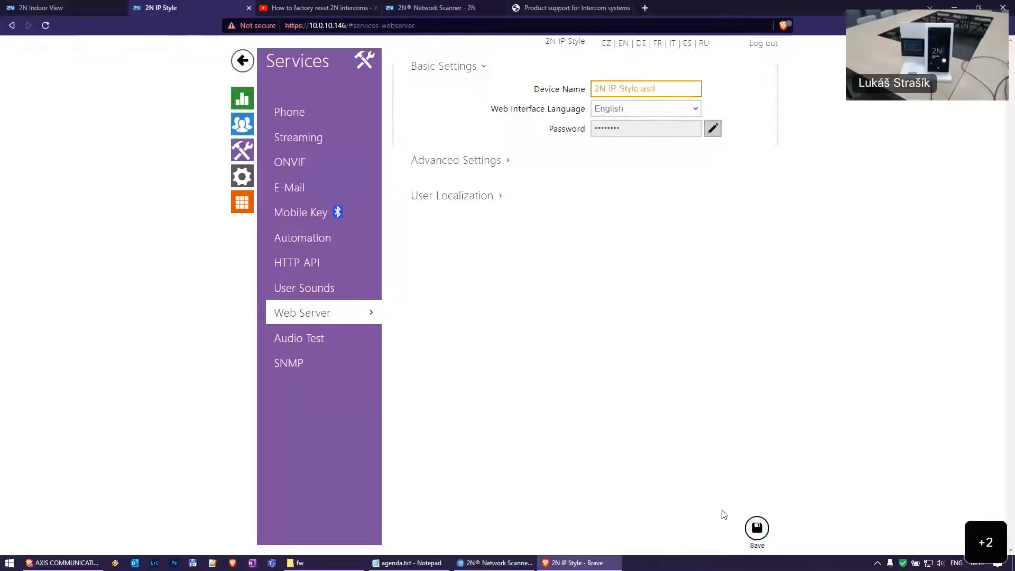
click(493, 563)
click(409, 200)
click(414, 213)
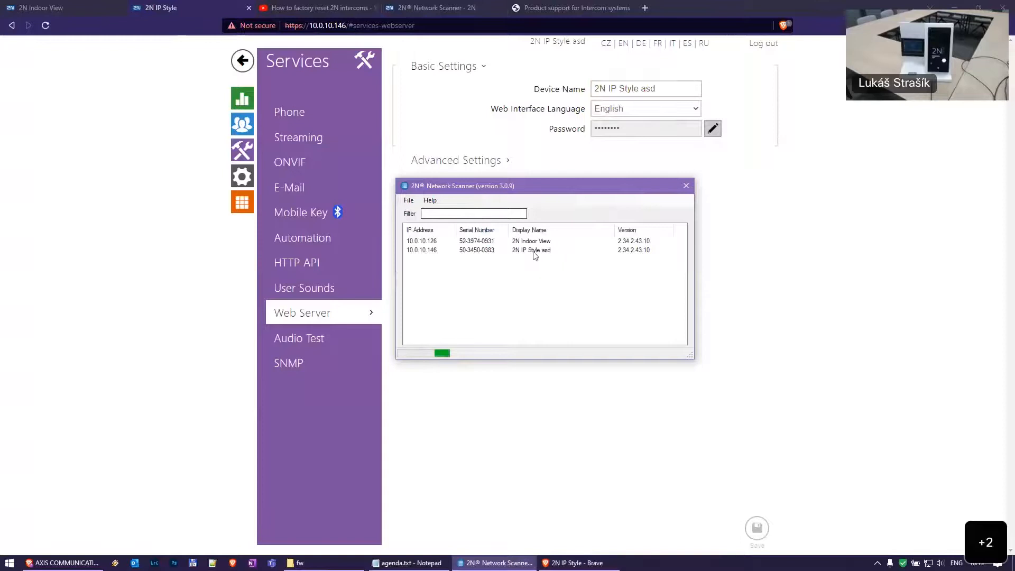
click(562, 253)
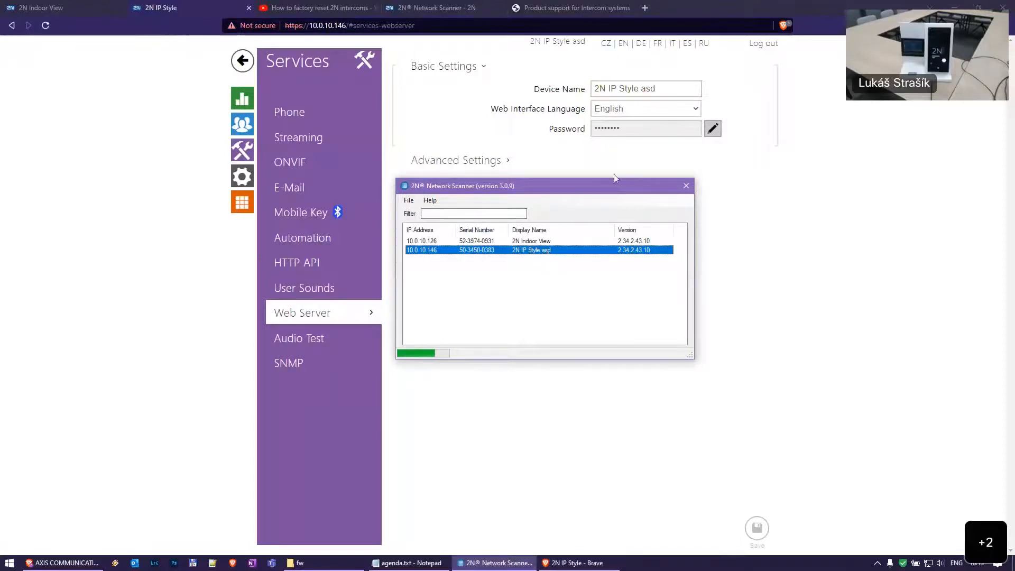
double_click(652, 88)
key(BackSpace)
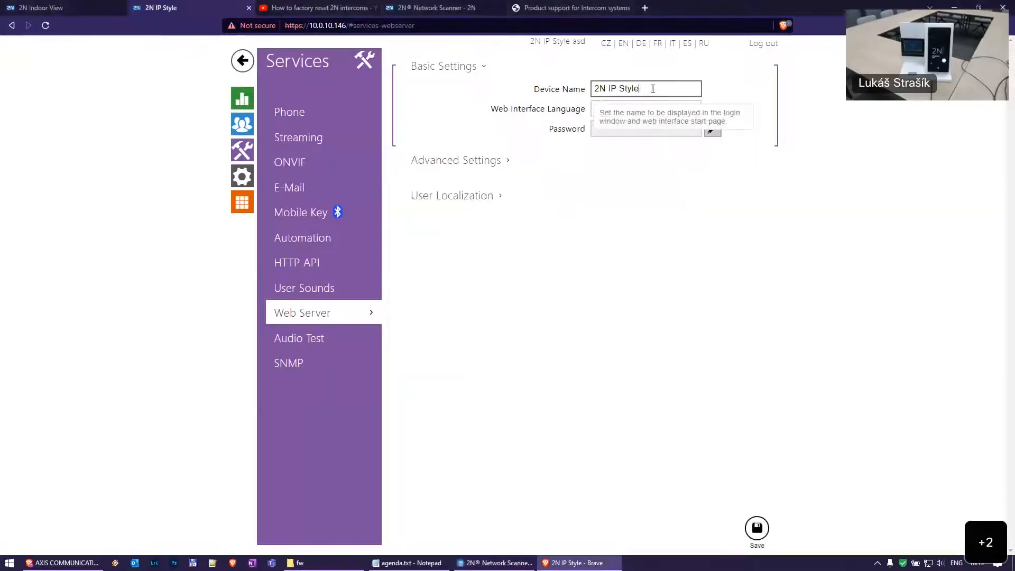
click(757, 528)
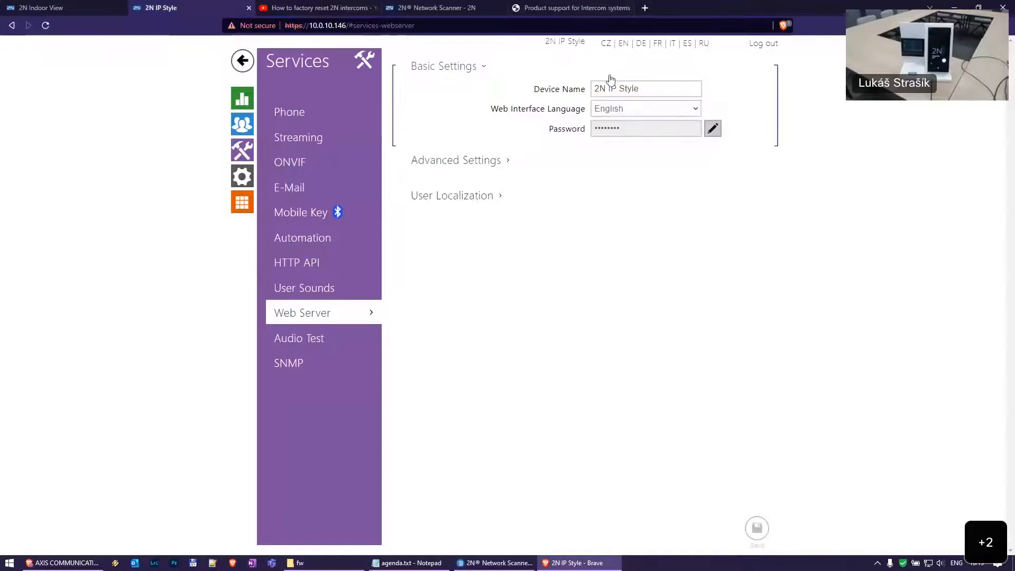
click(651, 92)
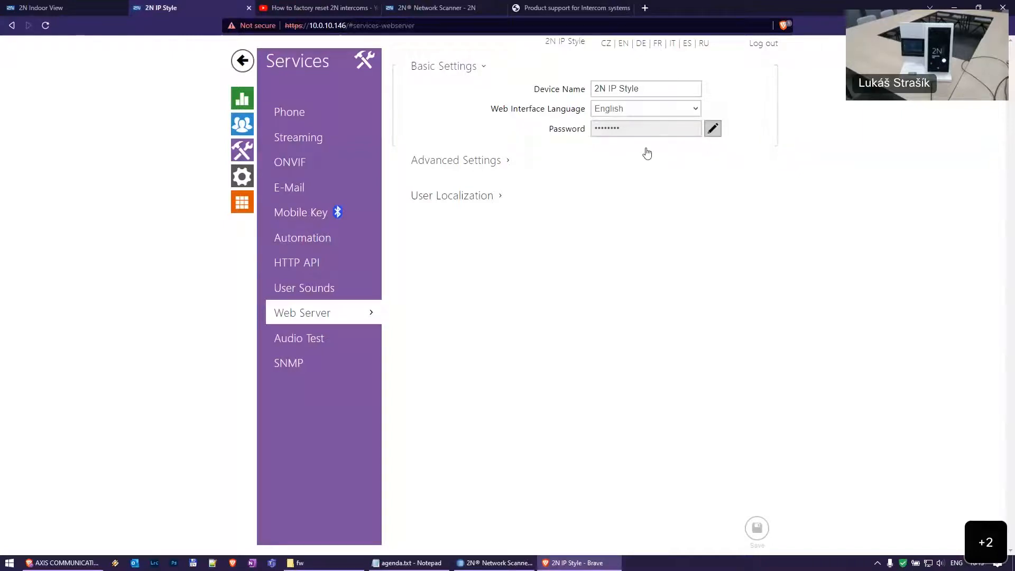
click(658, 111)
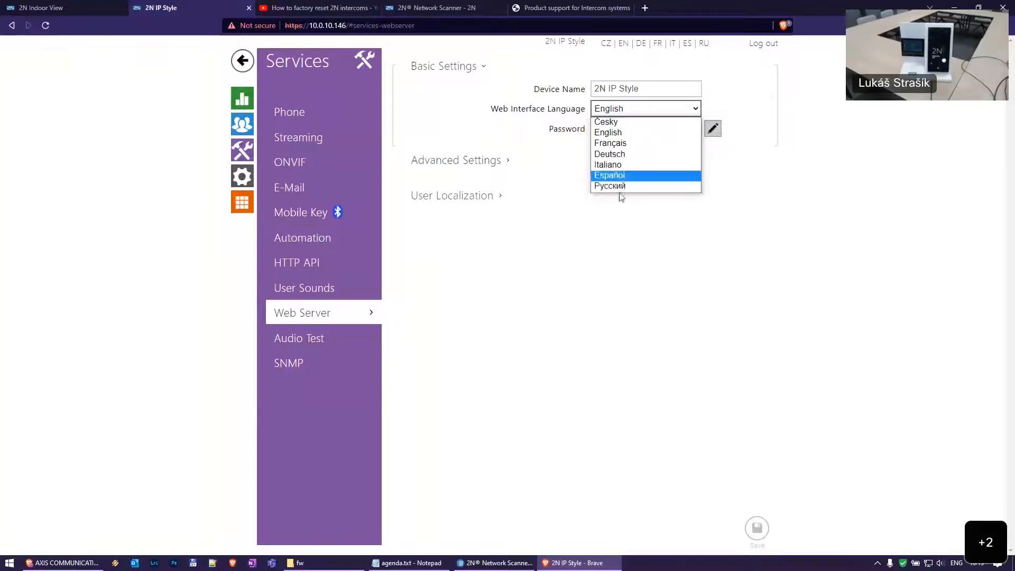
click(781, 149)
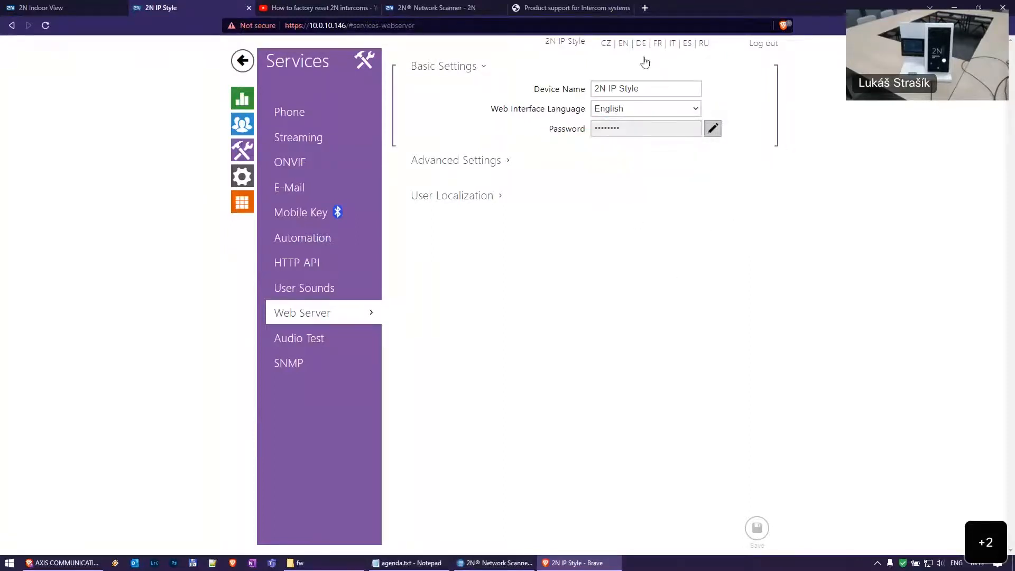
click(606, 44)
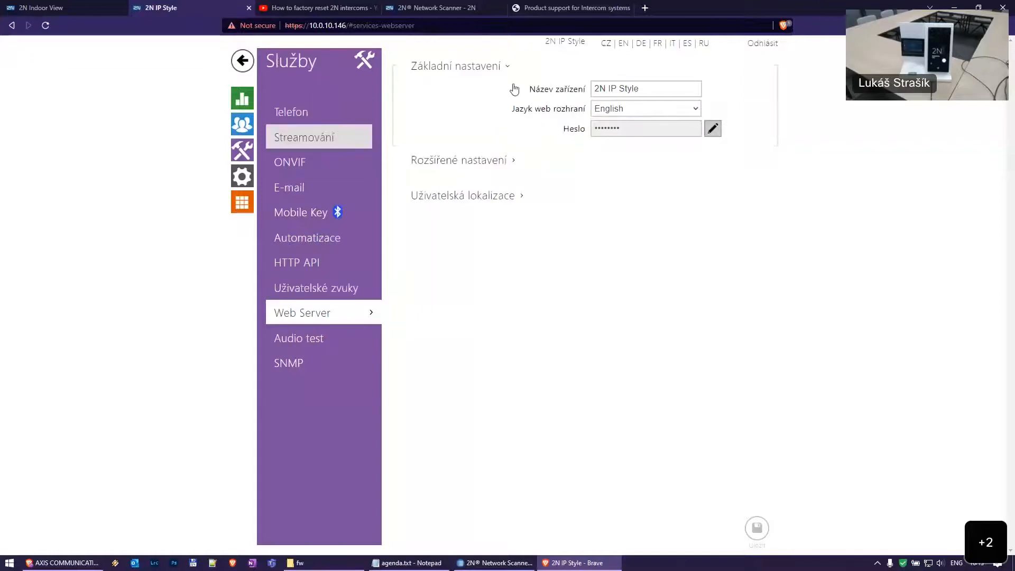
click(641, 45)
click(624, 45)
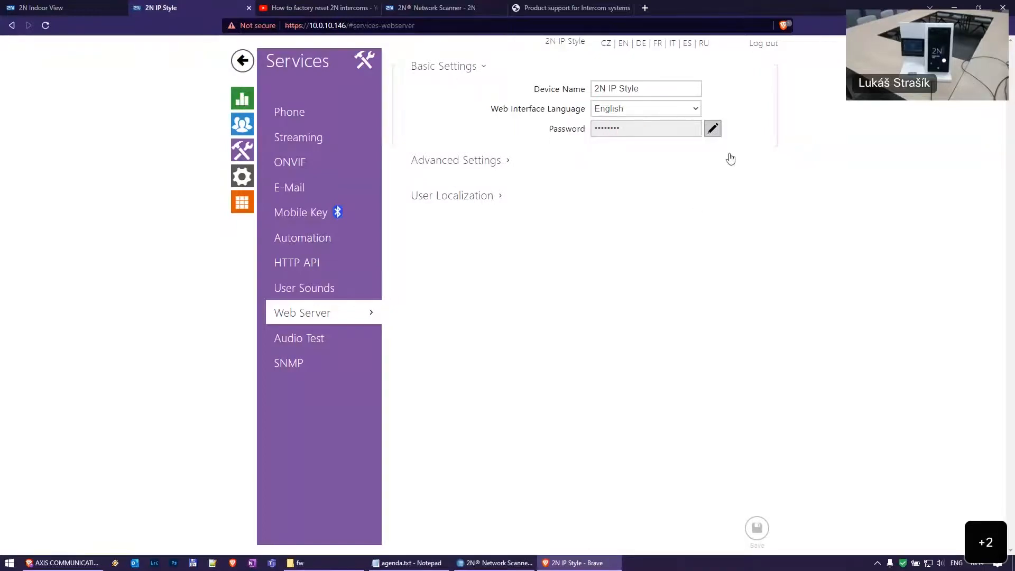
click(714, 132)
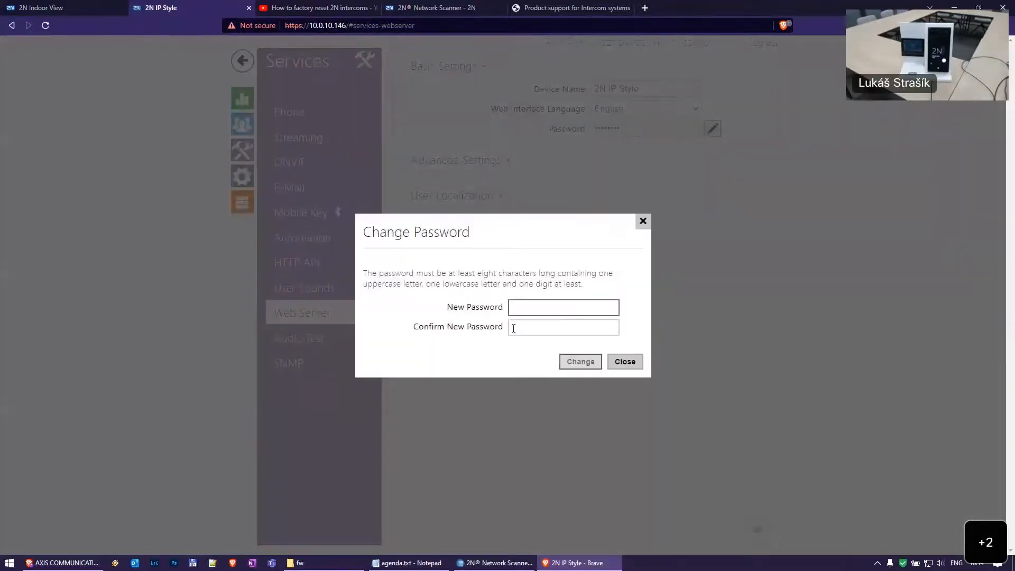
click(620, 365)
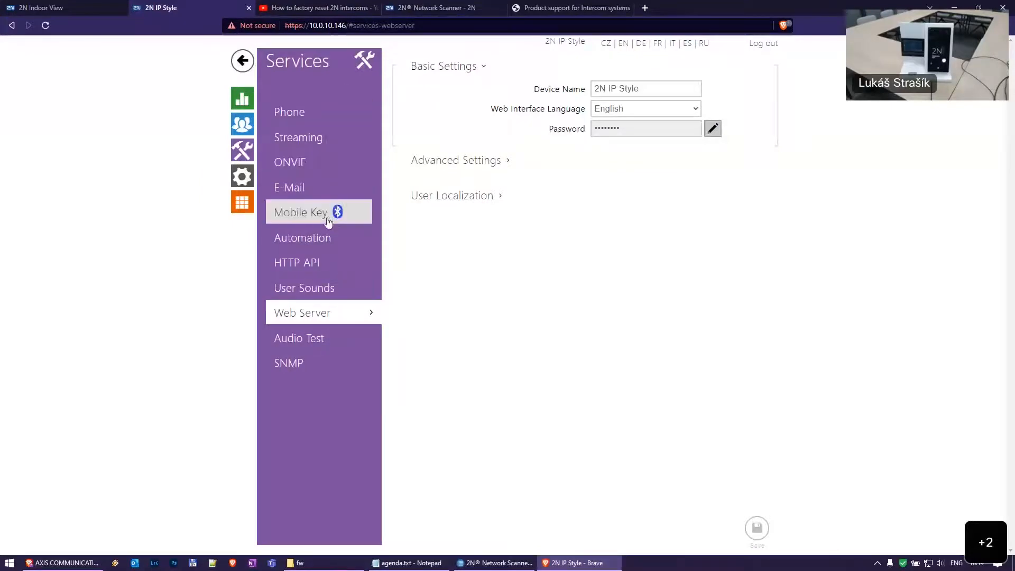
In Hardware > Backlight, save day and night active-mode intensities at 100 %
click(241, 176)
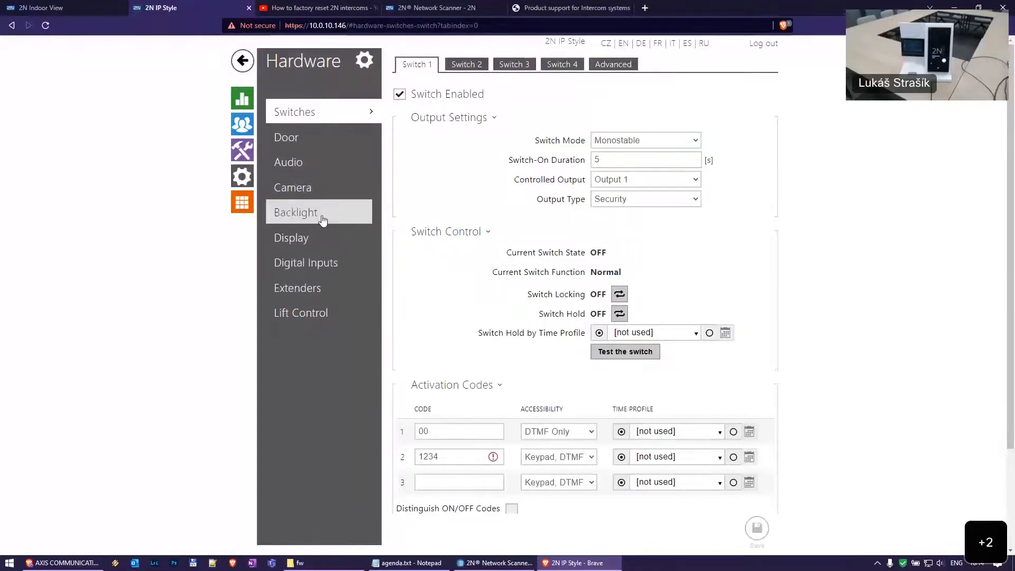
click(323, 214)
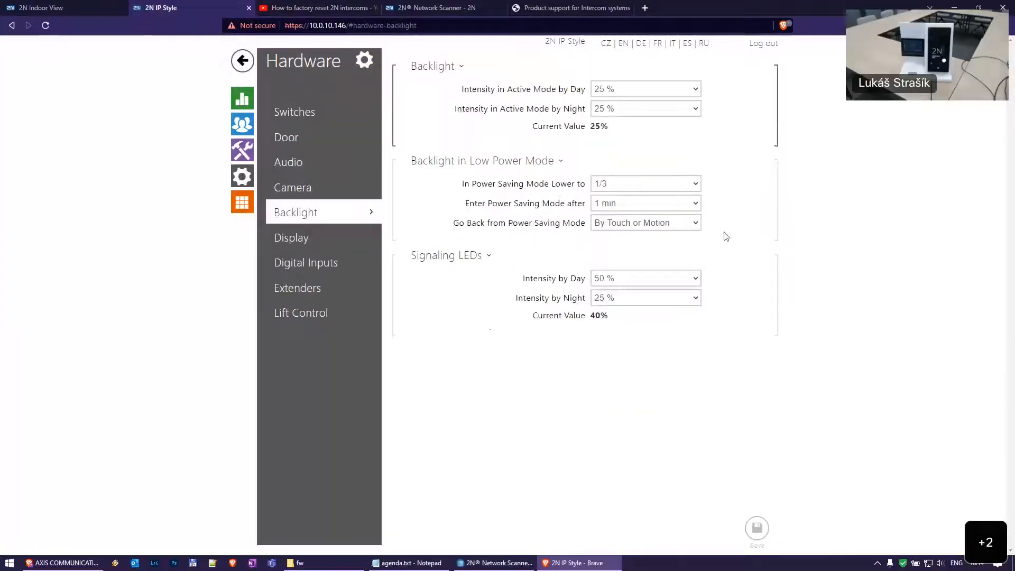
mouse_move(682, 231)
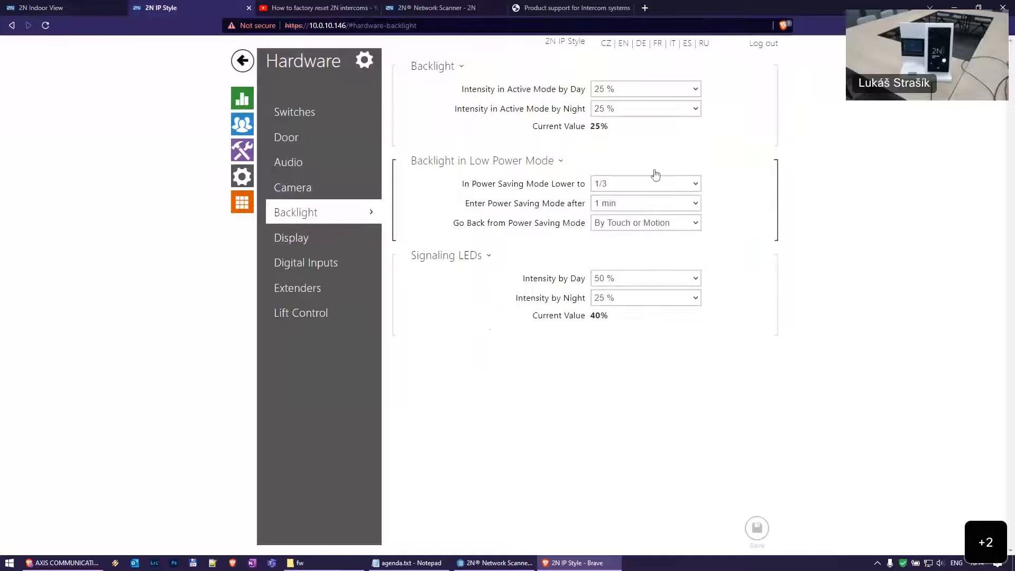
click(644, 96)
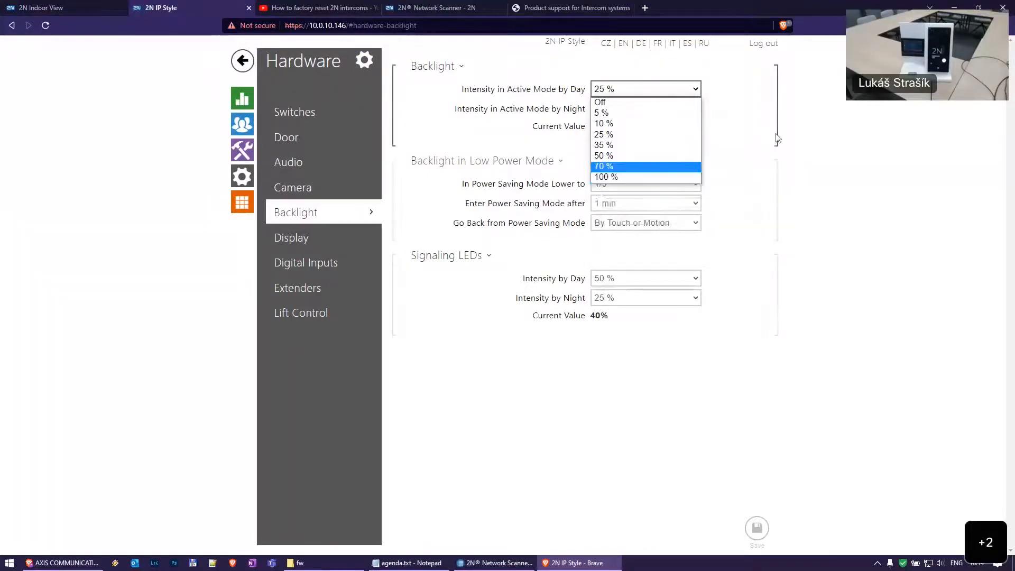
click(770, 139)
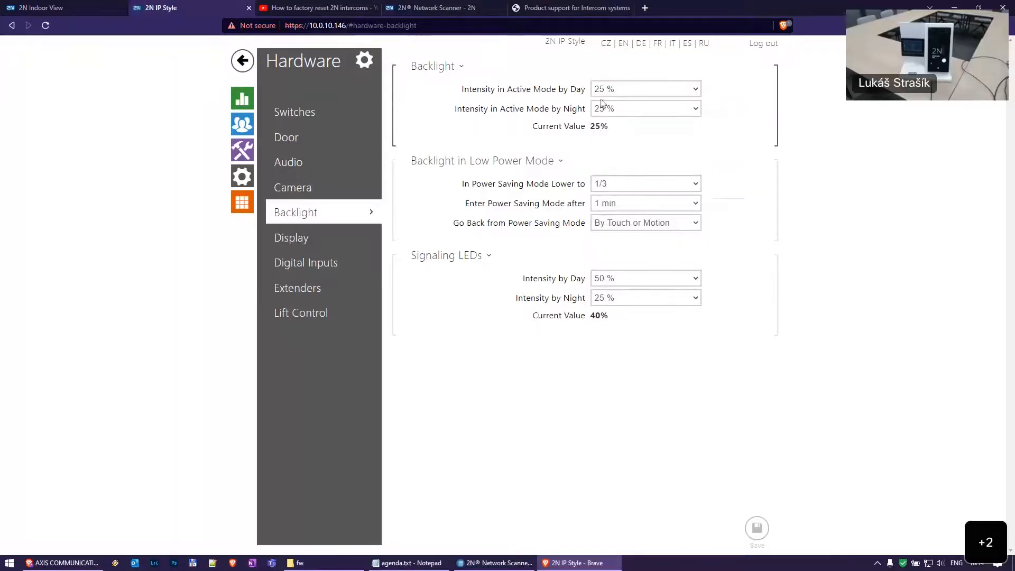
click(664, 90)
click(641, 176)
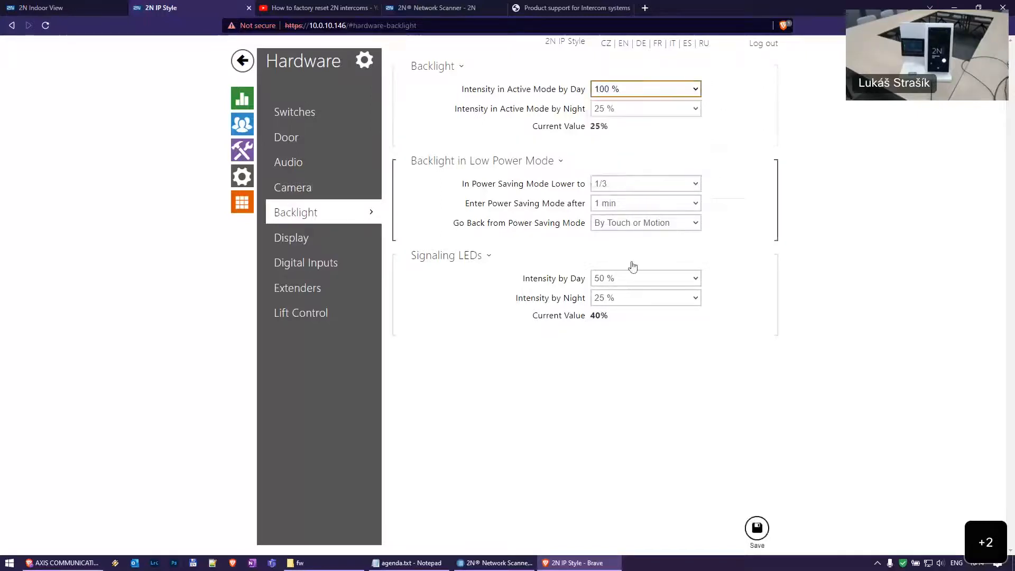
click(638, 109)
click(641, 196)
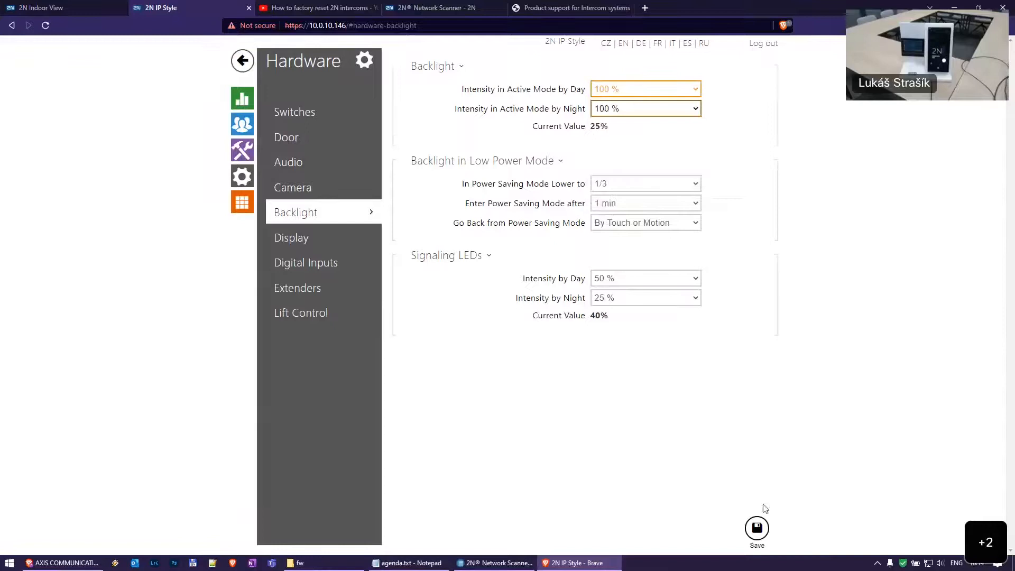
click(757, 529)
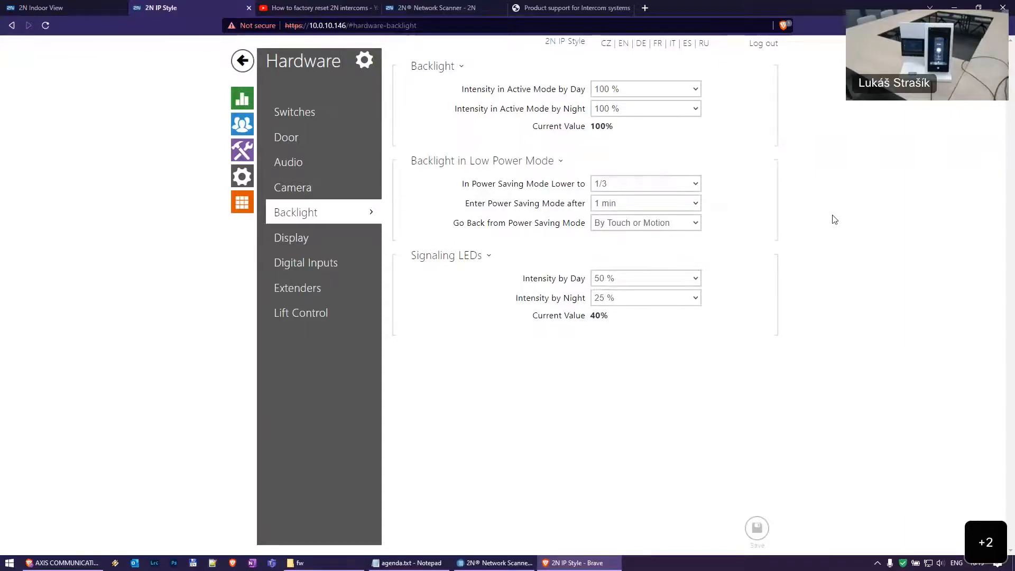
Set day and night intensities back to 25 % and save
click(650, 91)
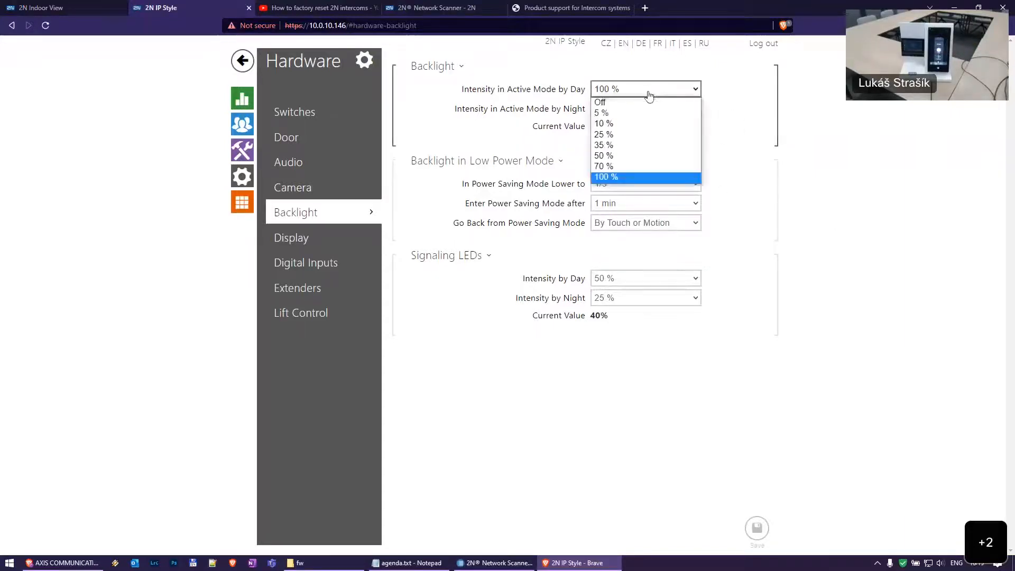
click(621, 134)
click(632, 109)
click(624, 154)
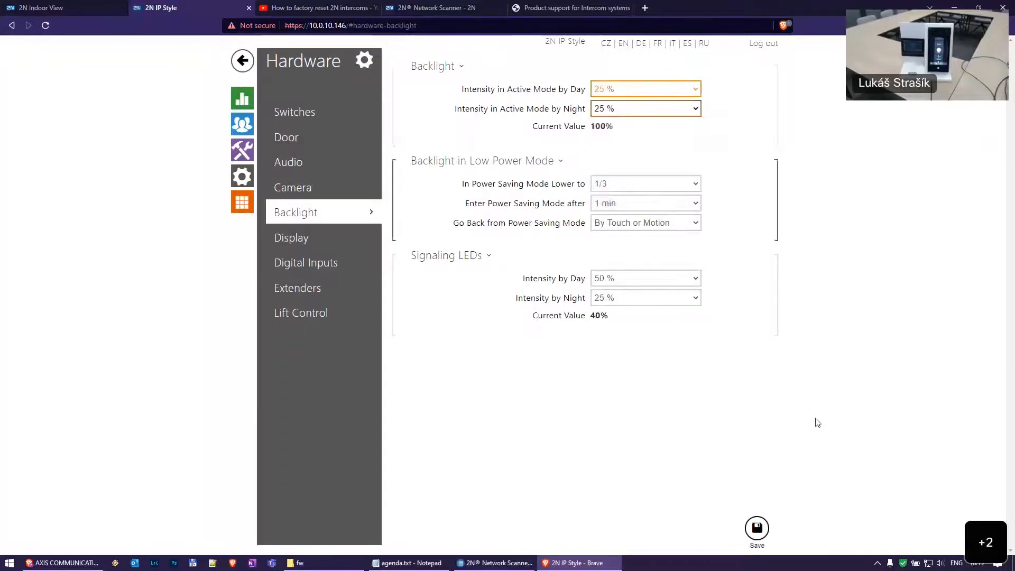
click(757, 527)
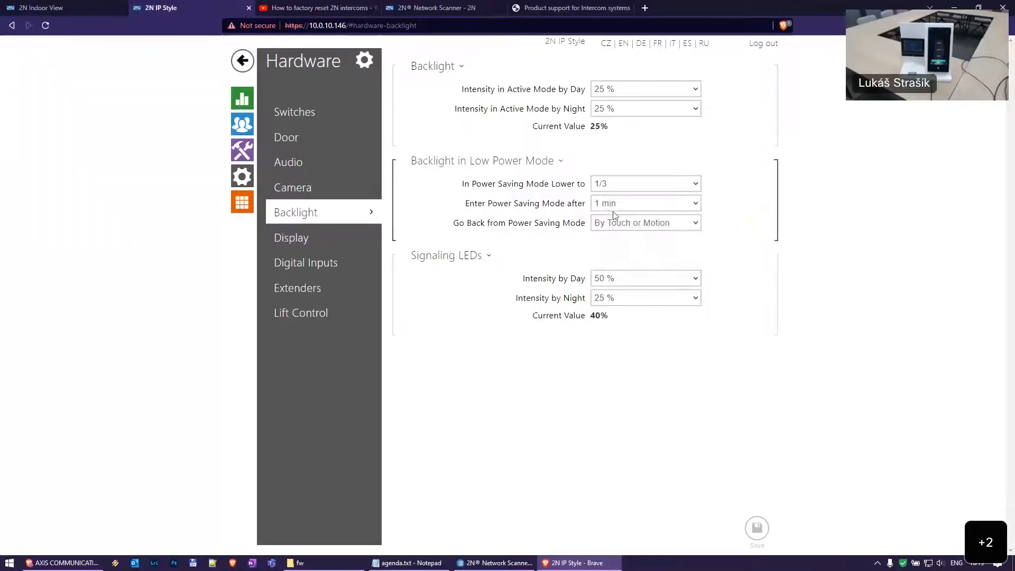
mouse_move(647, 189)
click(659, 223)
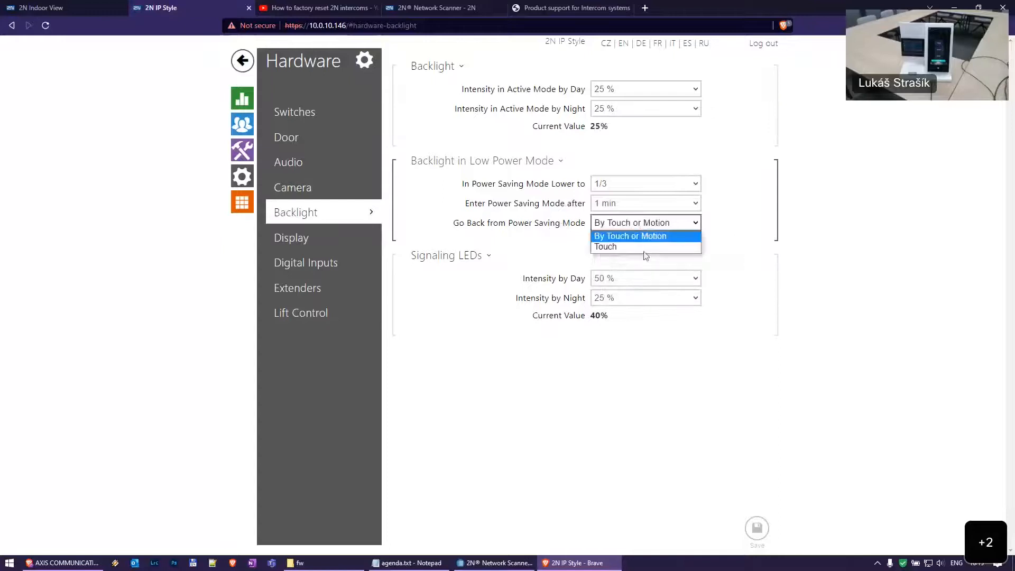
click(793, 238)
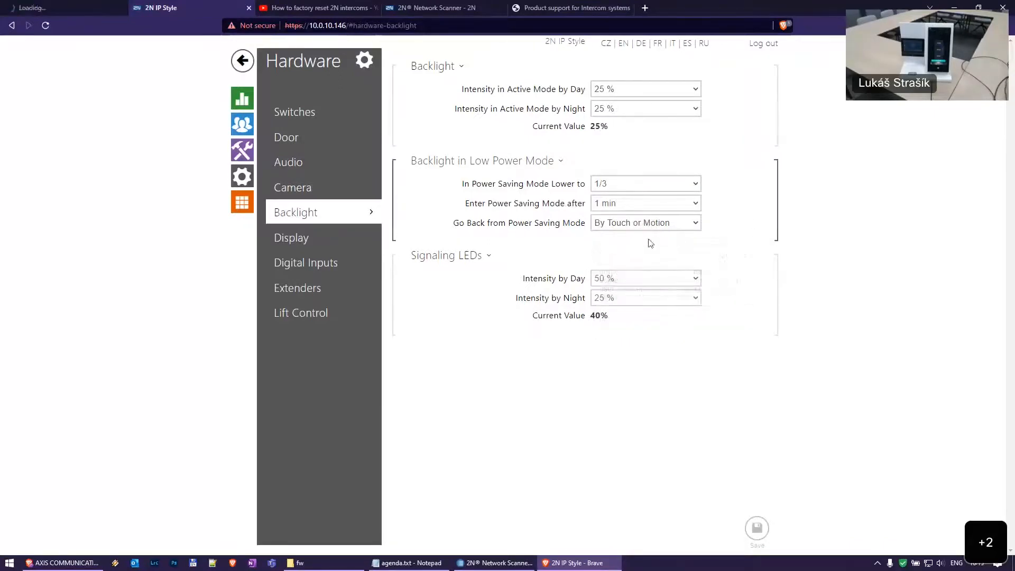
mouse_move(642, 231)
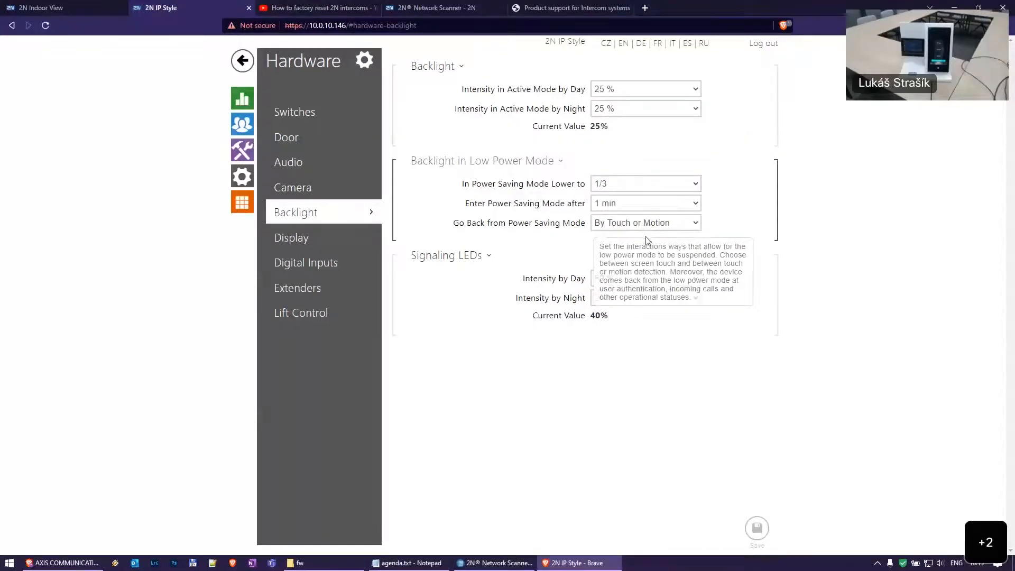
Log in to the 2N Indoor View web interface with the admin account
click(53, 7)
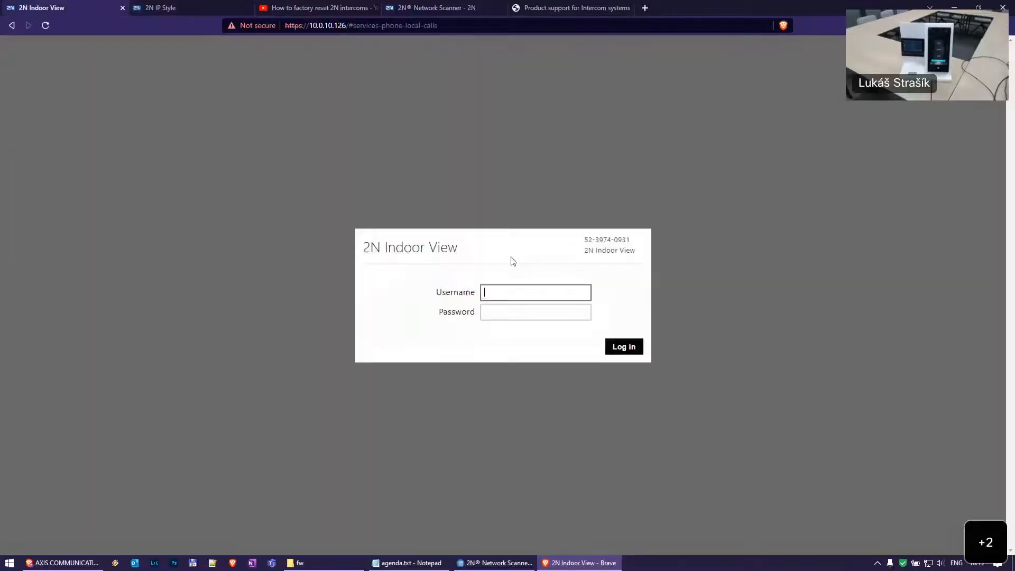
text(admin)
key(Tab)
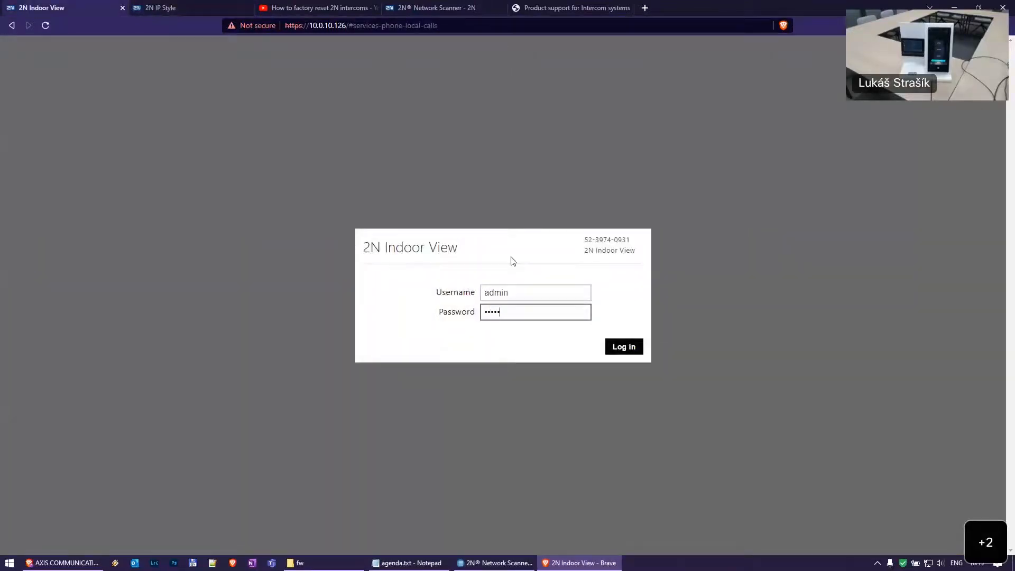
key(Return)
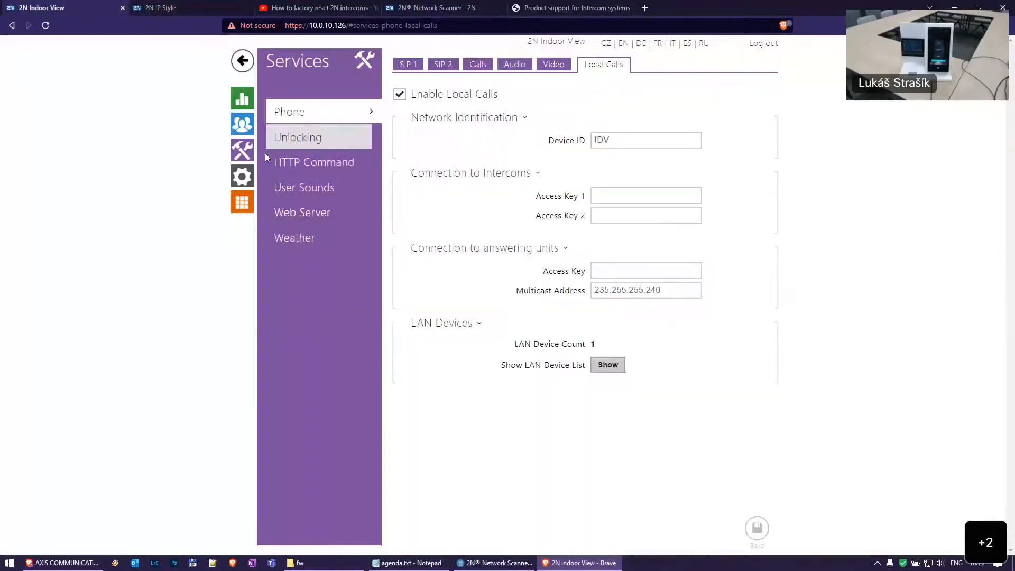
Check Indoor View display settings, keeping Go to Idle Mode at 10 min, then open IP Style Switches
click(243, 176)
click(292, 137)
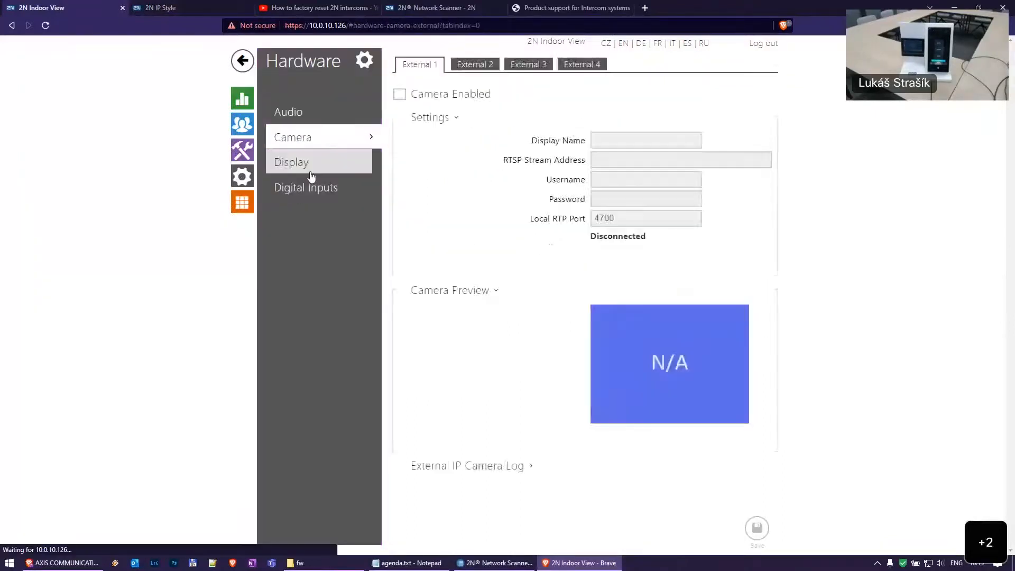
click(291, 162)
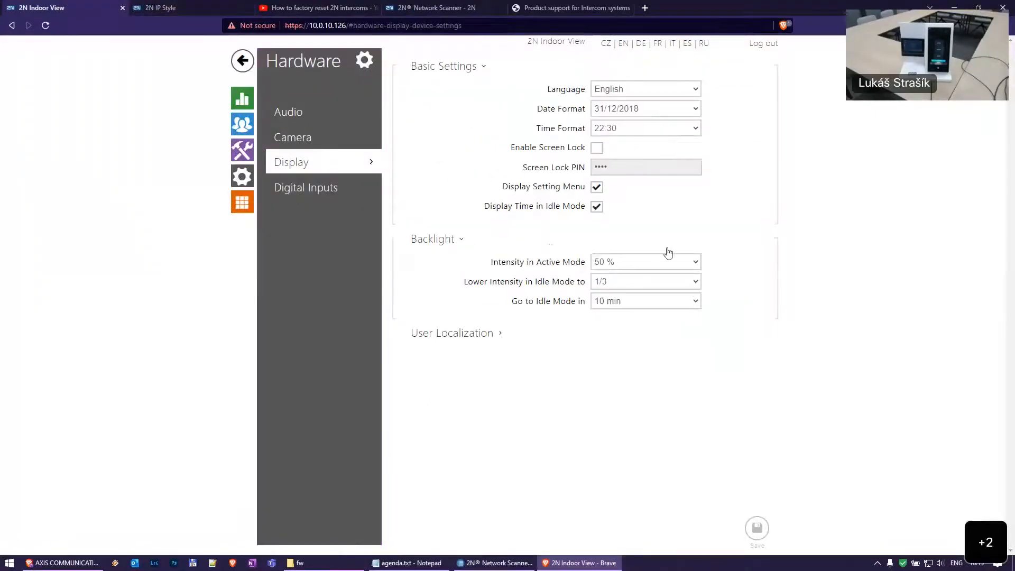
click(642, 302)
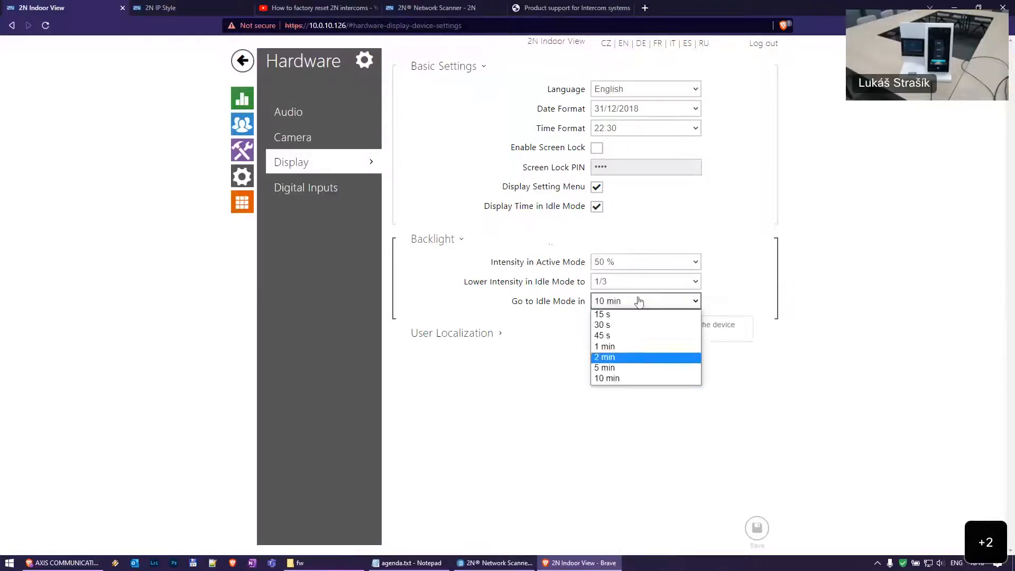
click(839, 319)
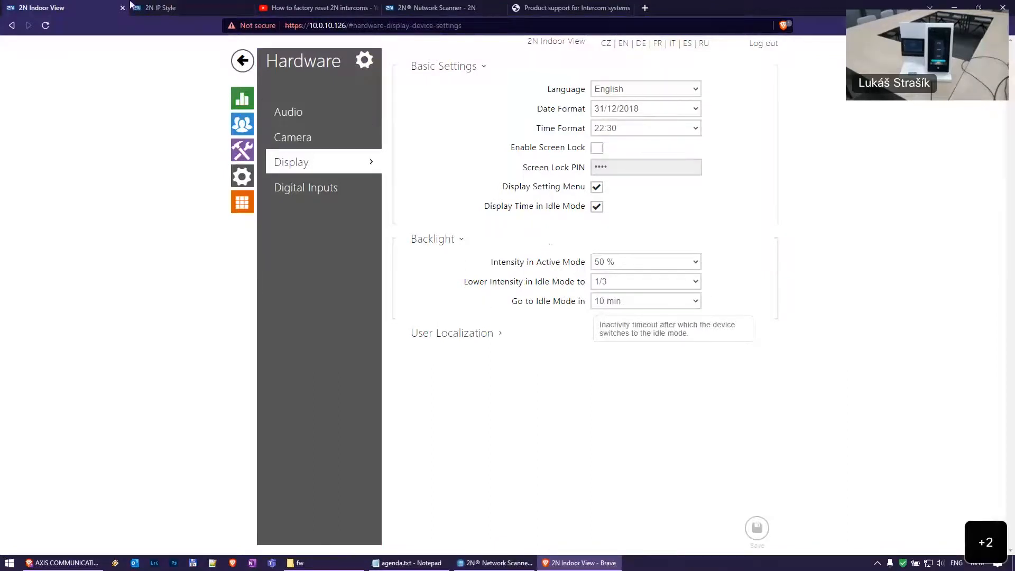
click(177, 8)
click(243, 150)
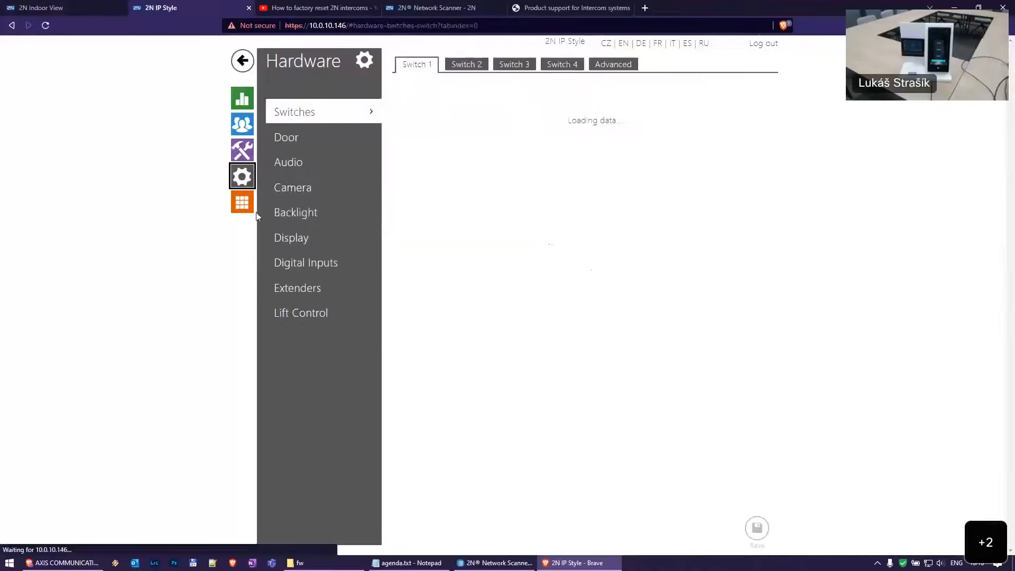
In Hardware > Audio, enable adaptive volume with a -40 dB sensitivity threshold and save, leaving Master Volume at 0 dB
click(320, 162)
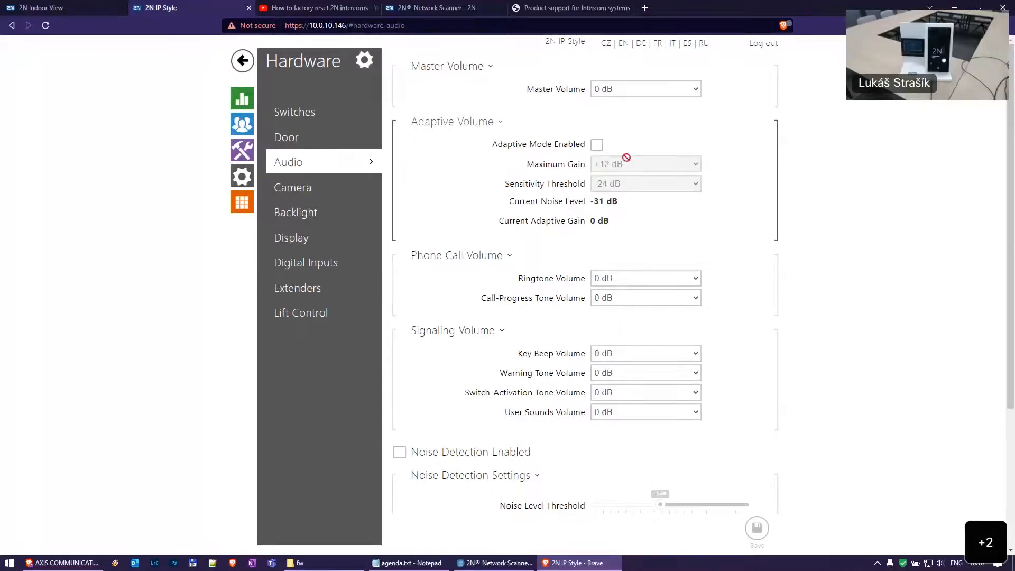
click(642, 89)
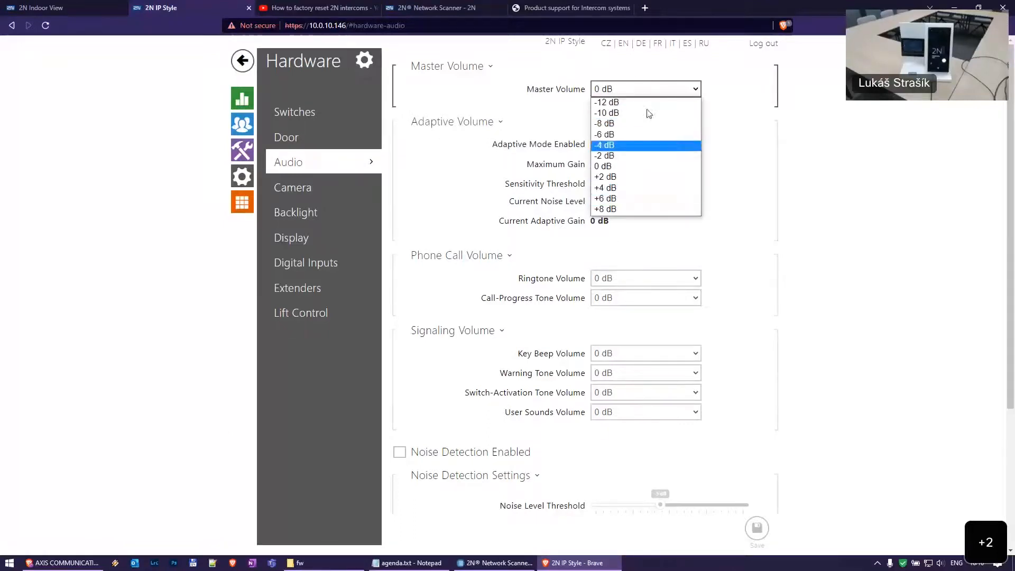
click(593, 90)
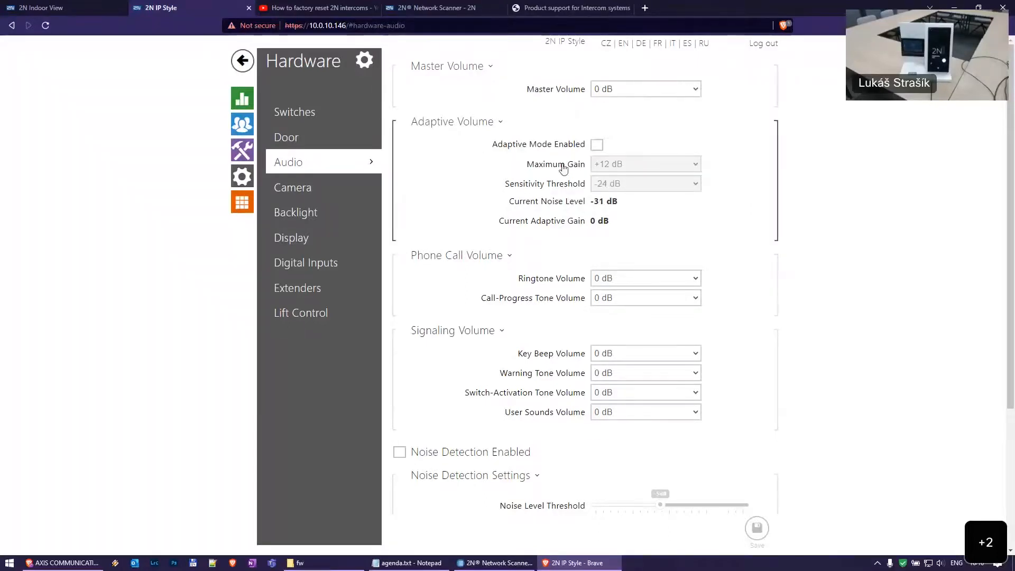
click(597, 145)
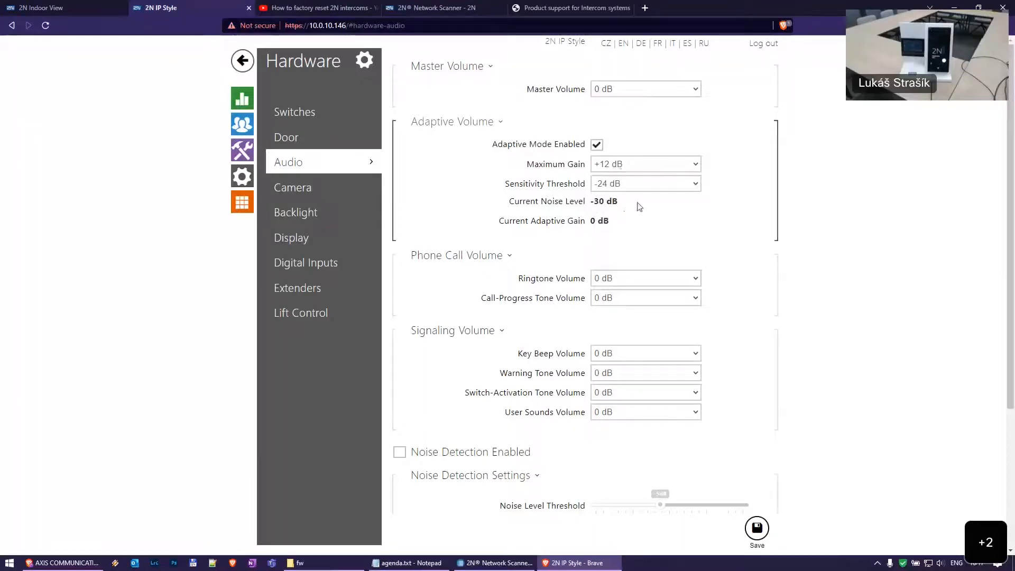
click(643, 186)
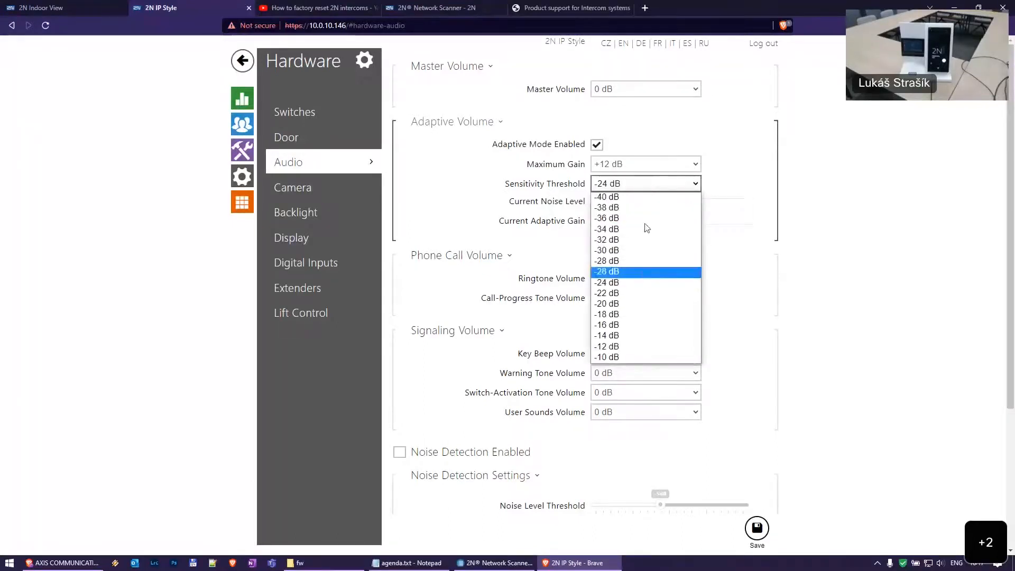
click(643, 240)
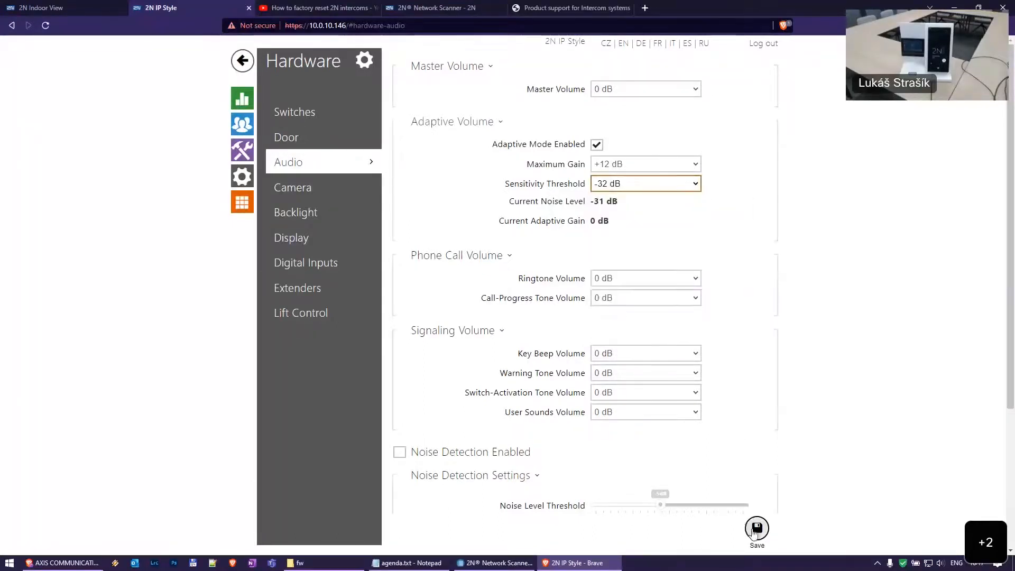
mouse_move(594, 226)
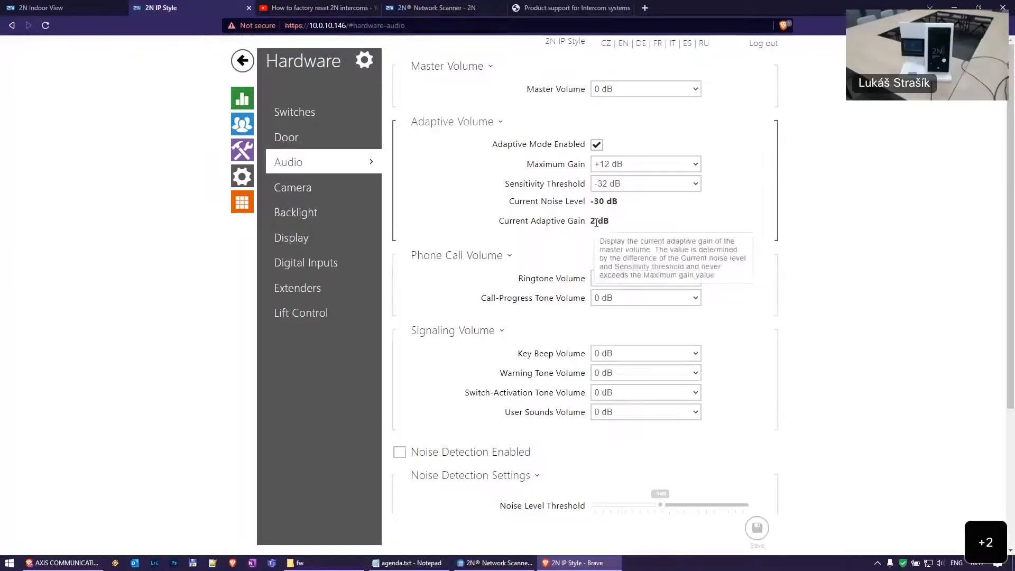
click(655, 190)
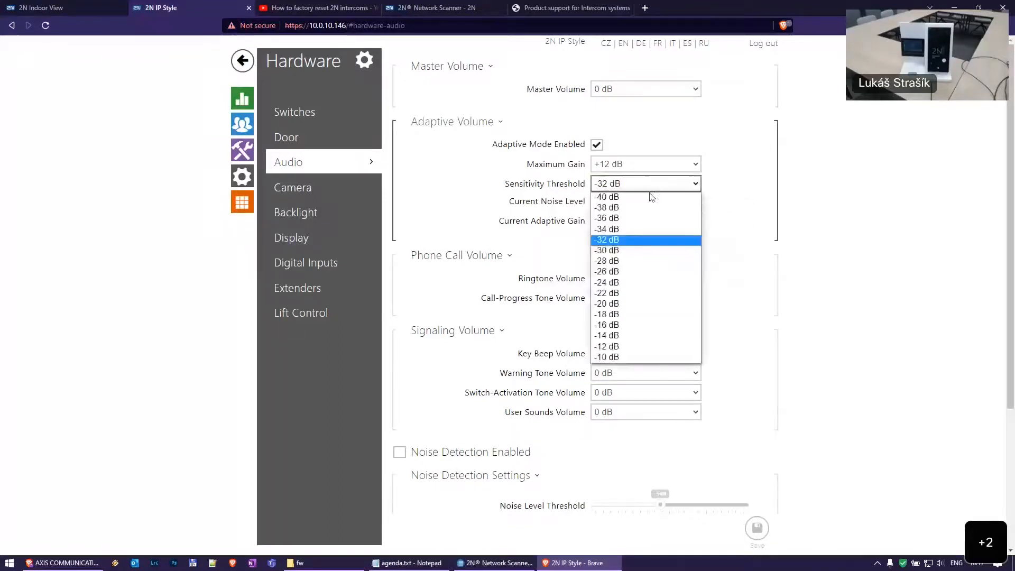
click(650, 198)
click(767, 536)
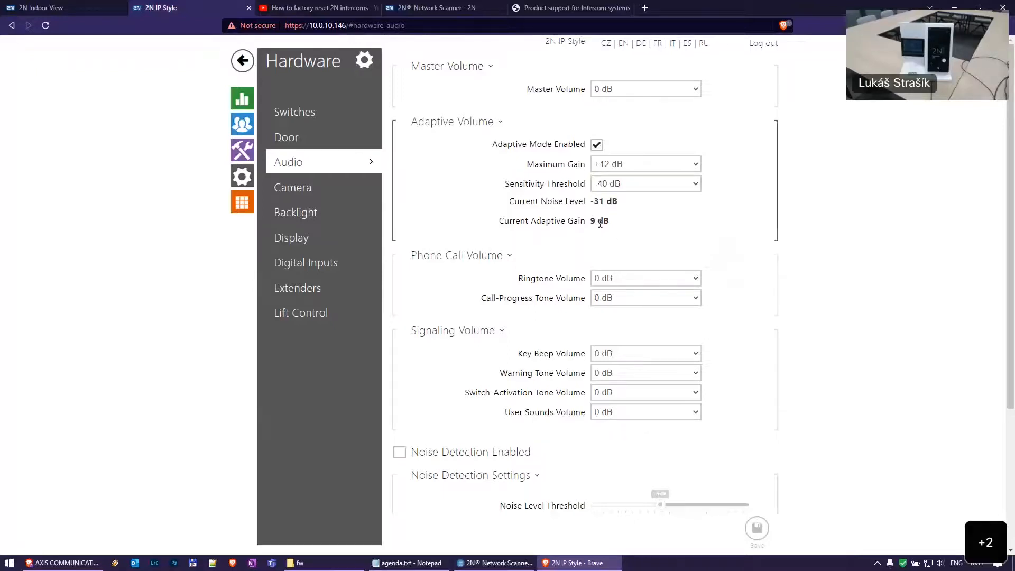
Check the -40 dB threshold and noise level reading, then disable adaptive volume and open phone services
click(651, 185)
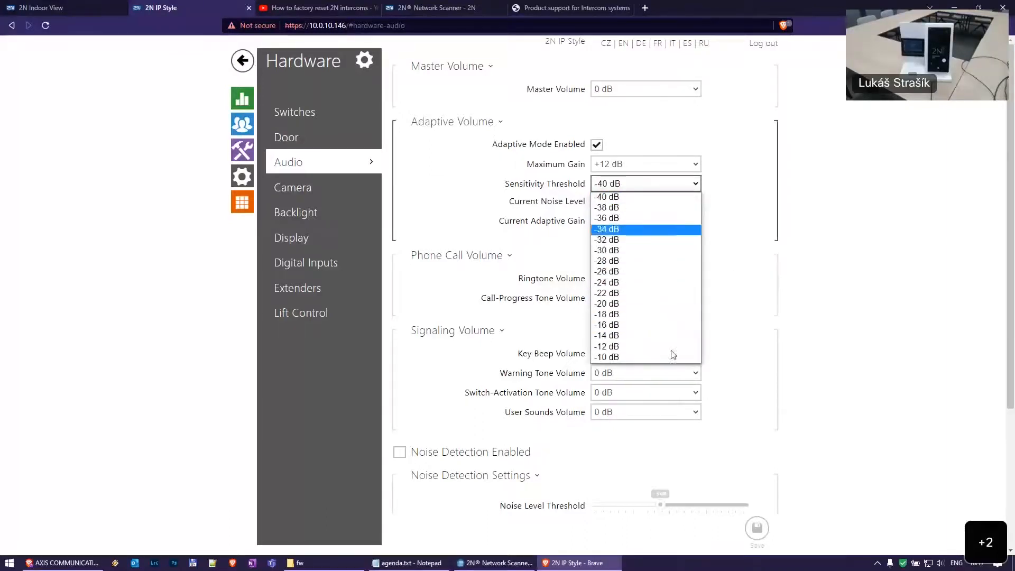
click(790, 263)
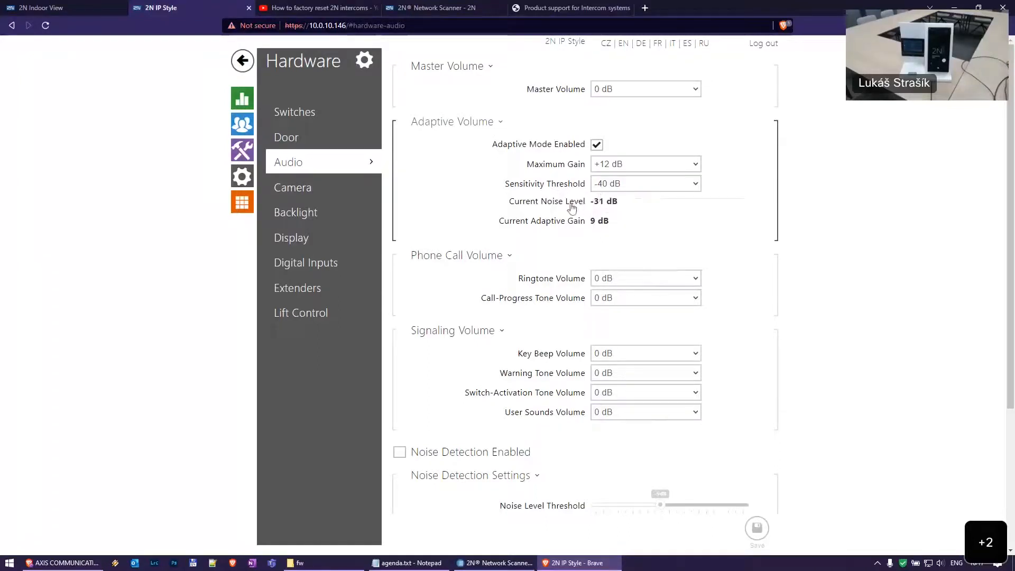
triple_click(603, 201)
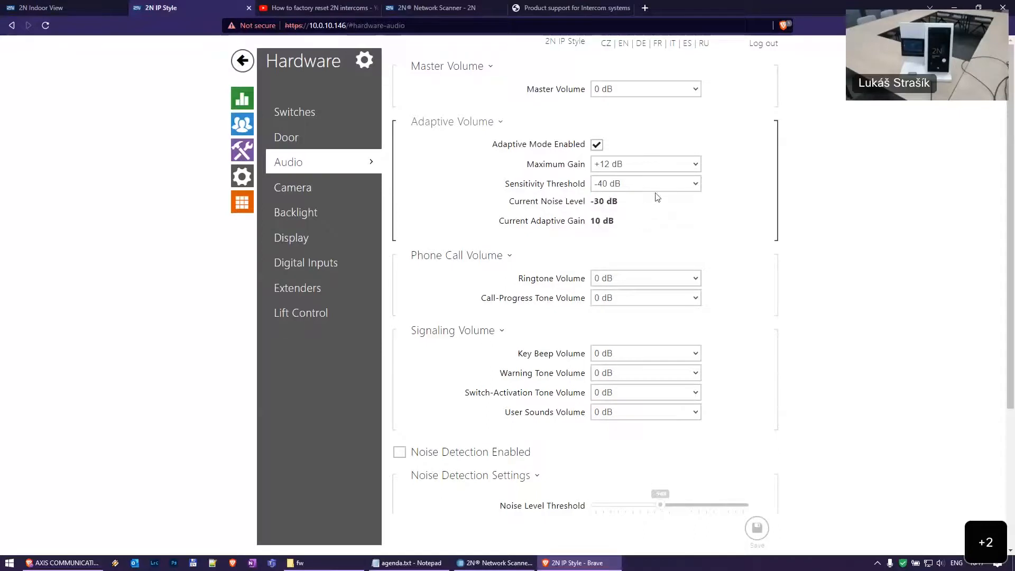
click(655, 187)
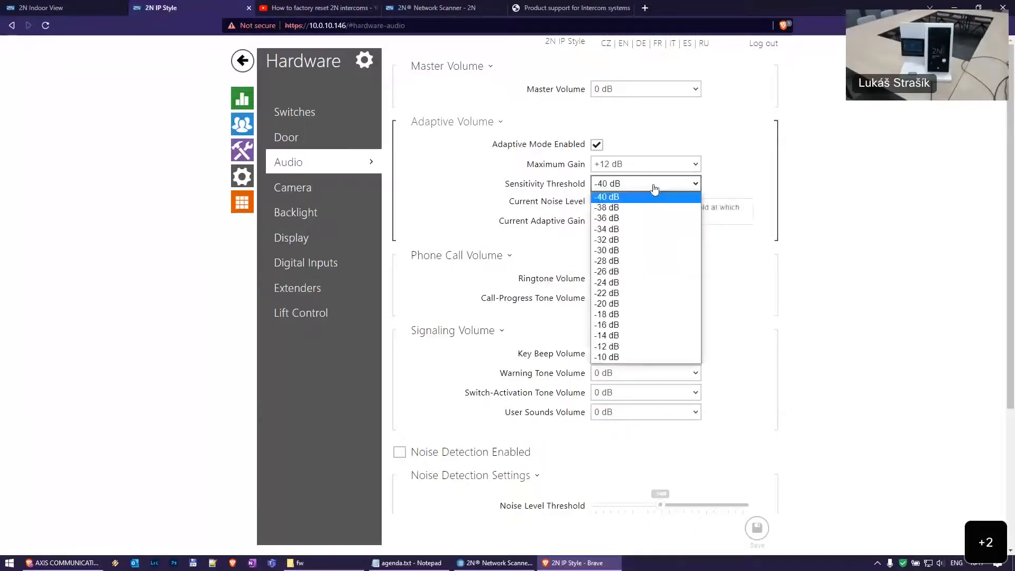
click(598, 145)
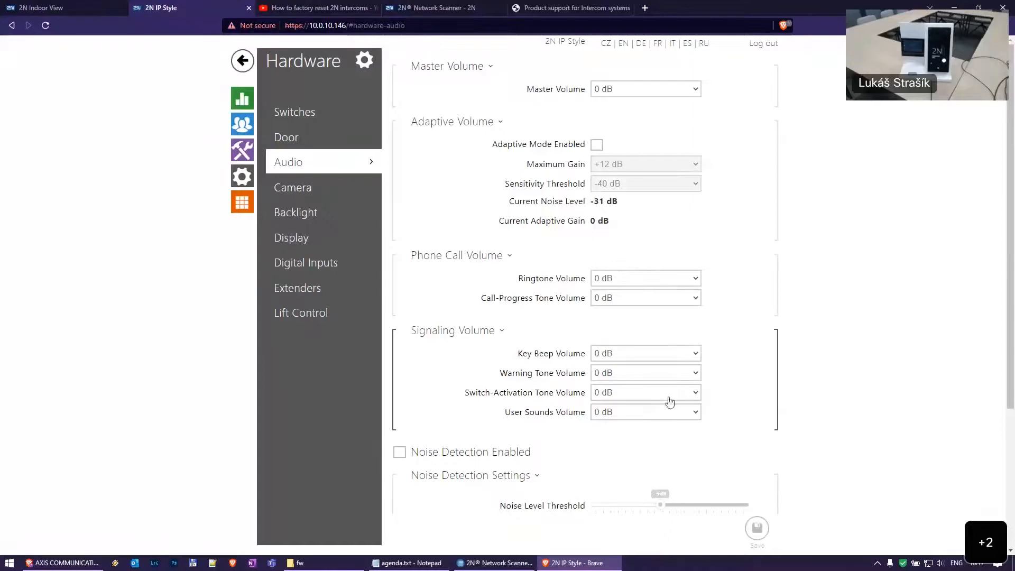
click(242, 150)
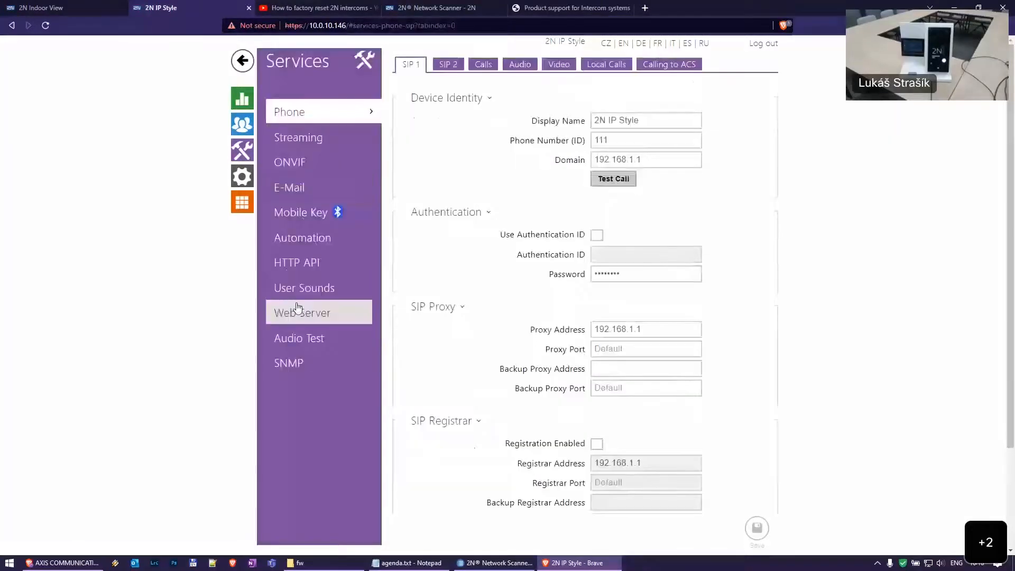
Look over User Sounds and Hardware Switches, ending on System > Network settings
click(297, 296)
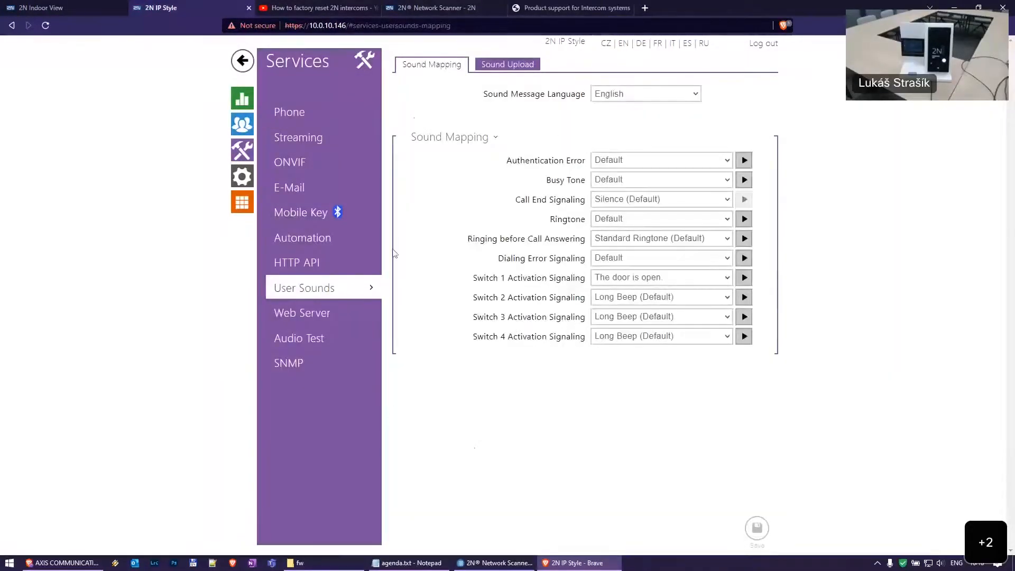
click(242, 176)
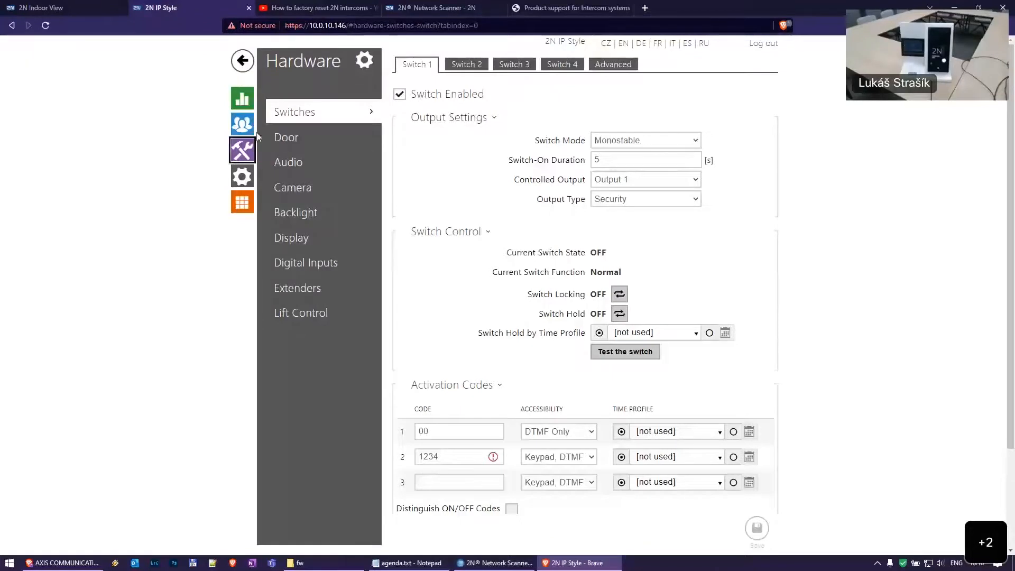
click(243, 205)
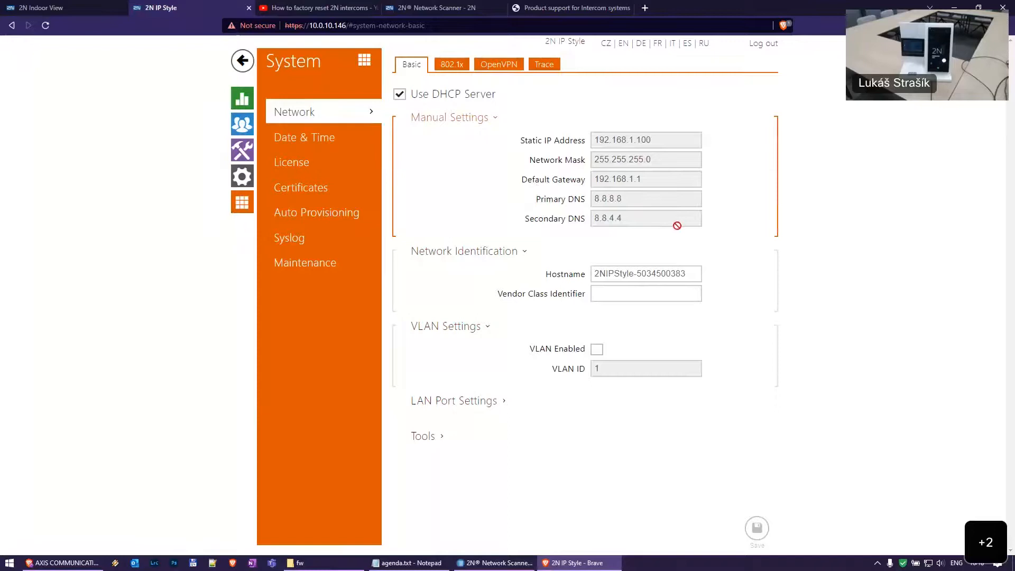
Ping google.com from Network Tools, getting OK in 2 ms, and close the result
click(452, 435)
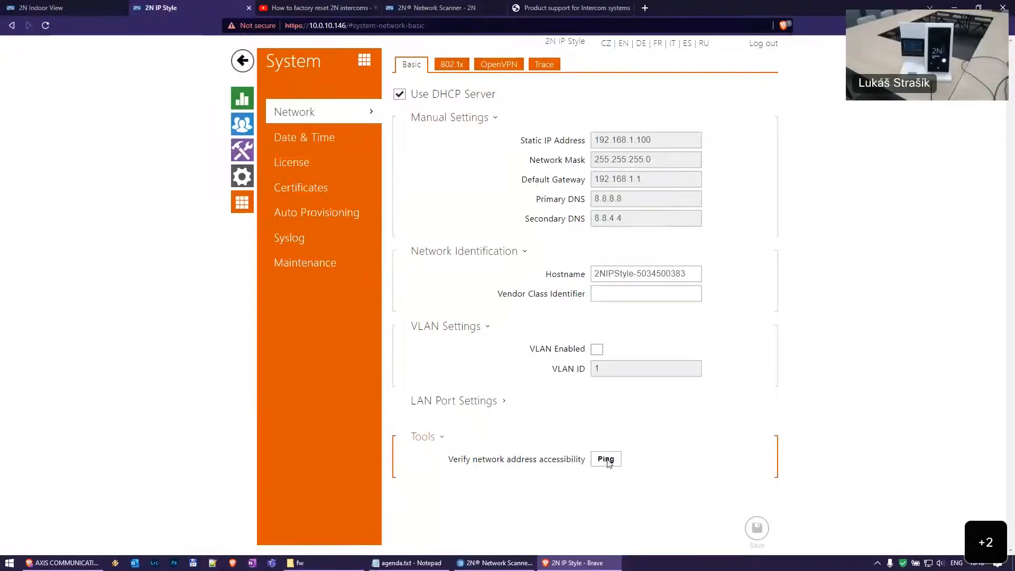
click(612, 462)
click(453, 271)
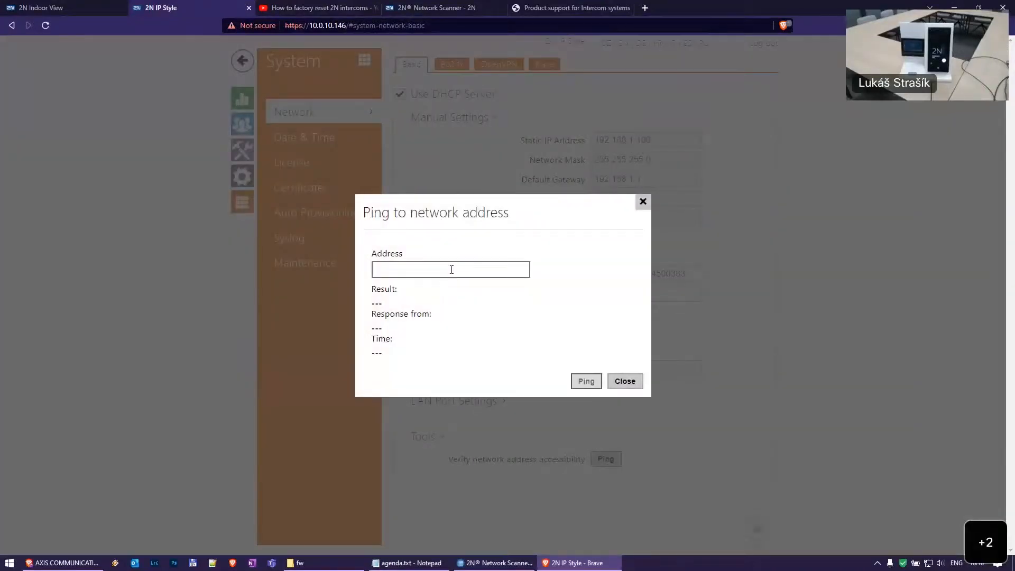
text(google.com)
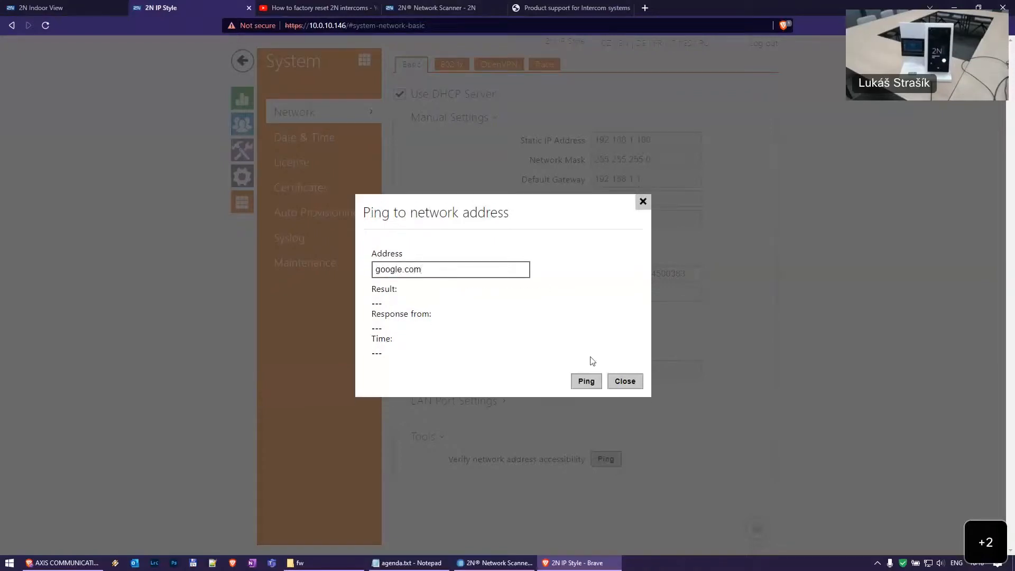
click(586, 381)
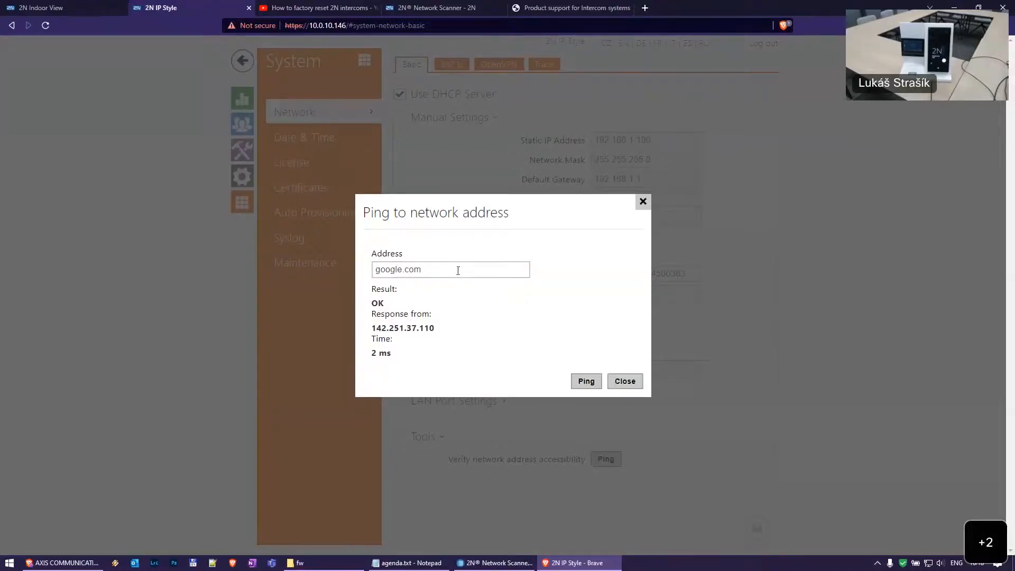
click(625, 381)
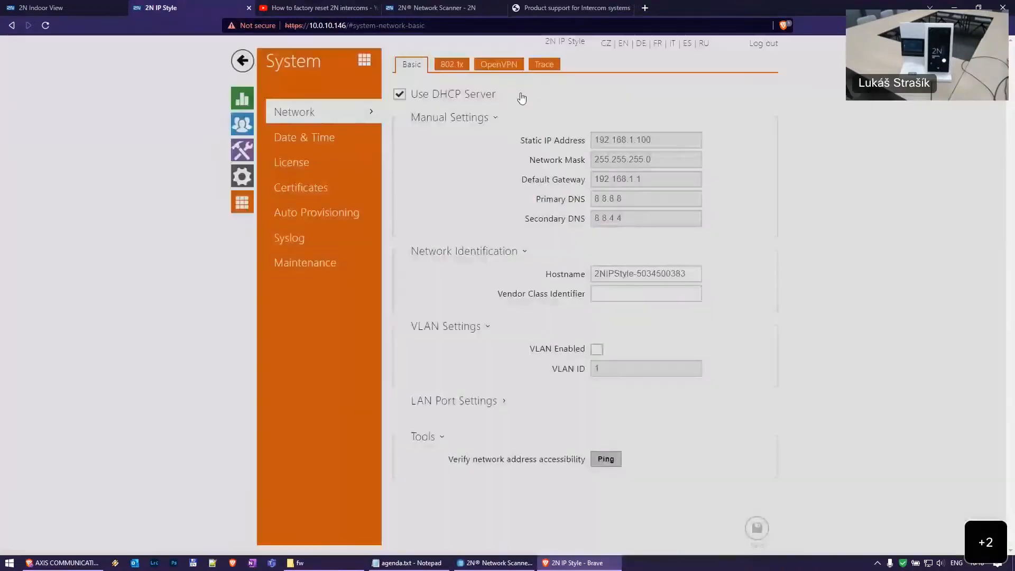
On the Trace page, review local capture statistics and cancel a remote capture, then open Syslog
click(547, 67)
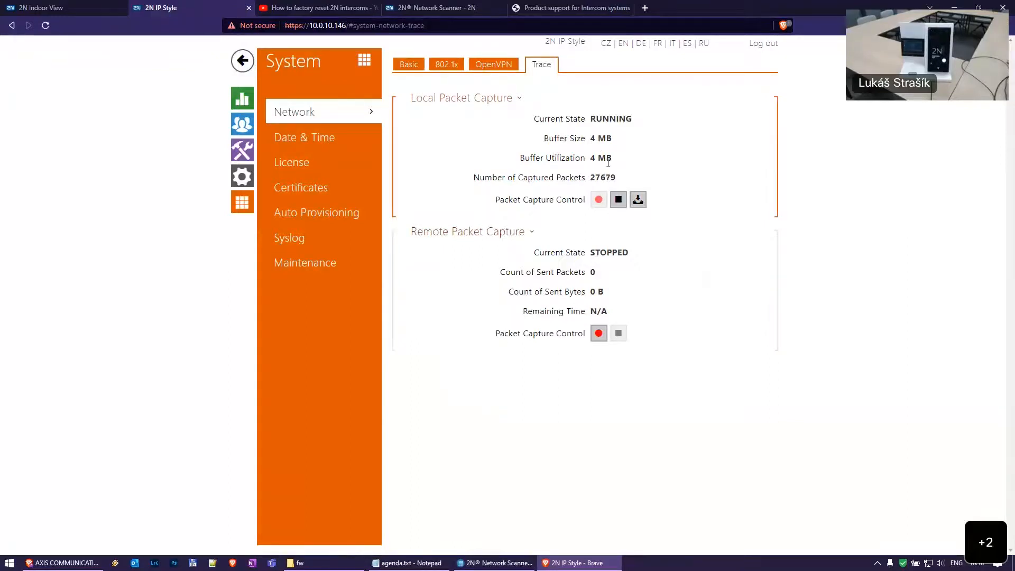
drag(534, 120, 648, 183)
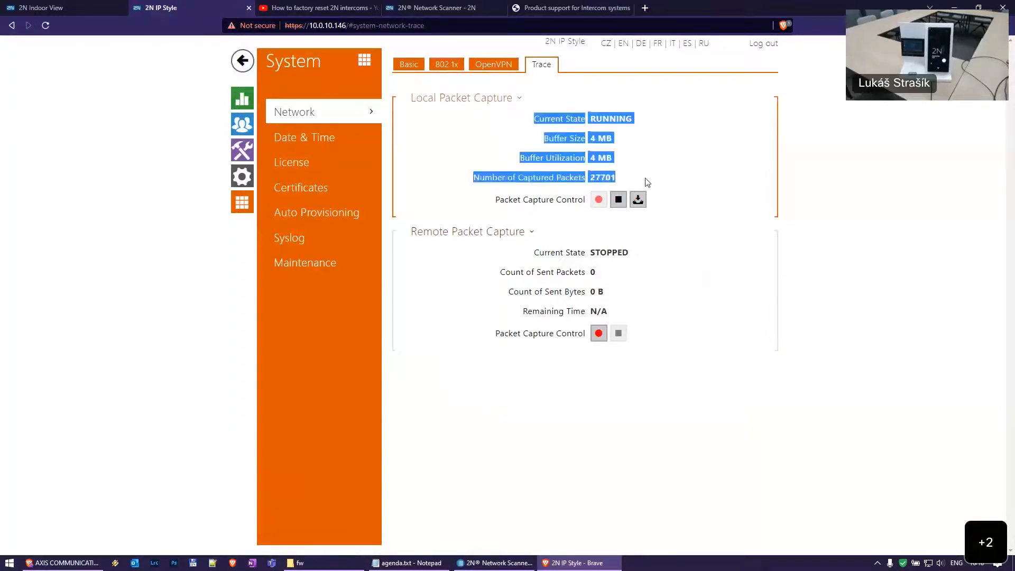
click(648, 183)
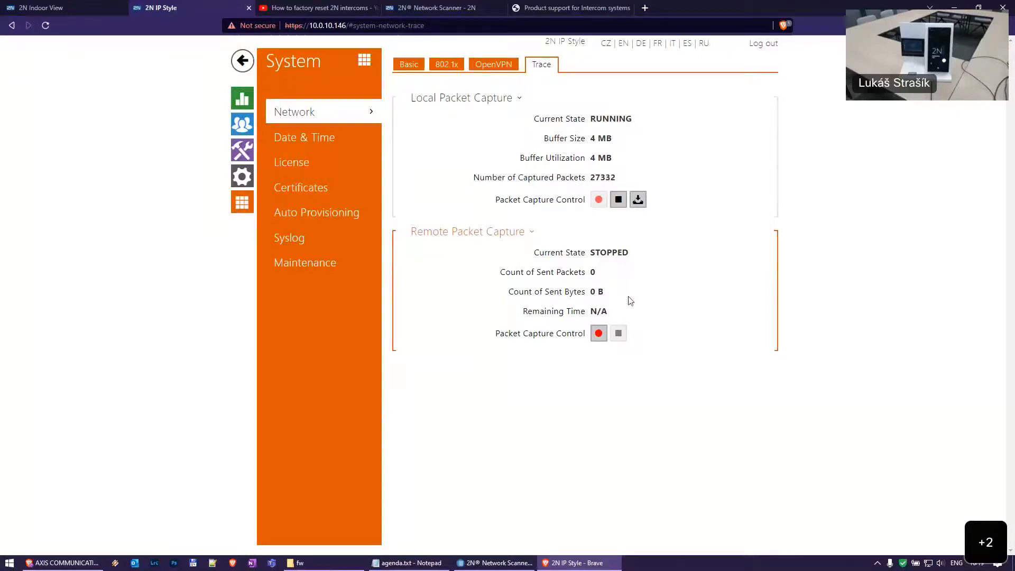
click(598, 333)
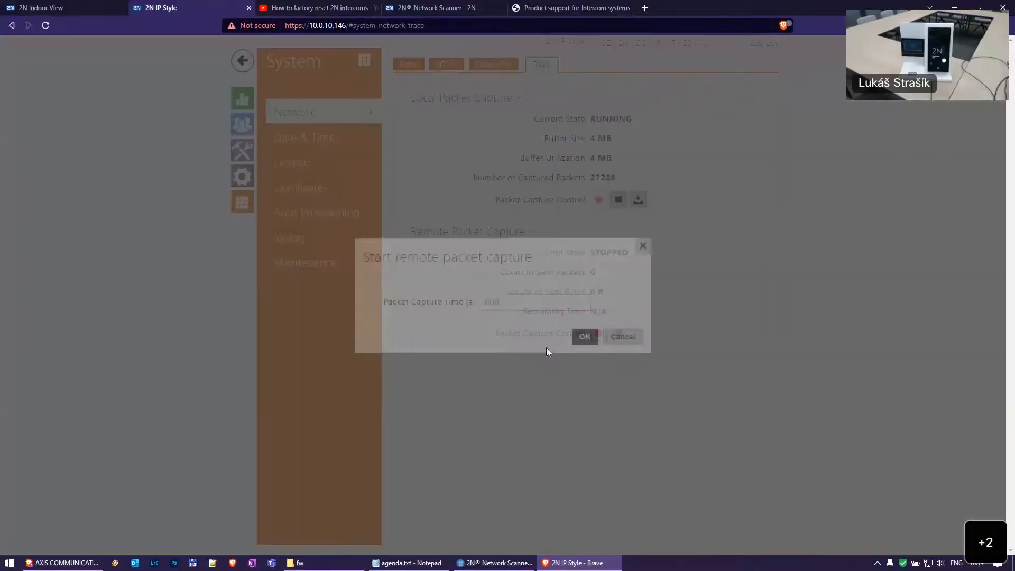
click(519, 305)
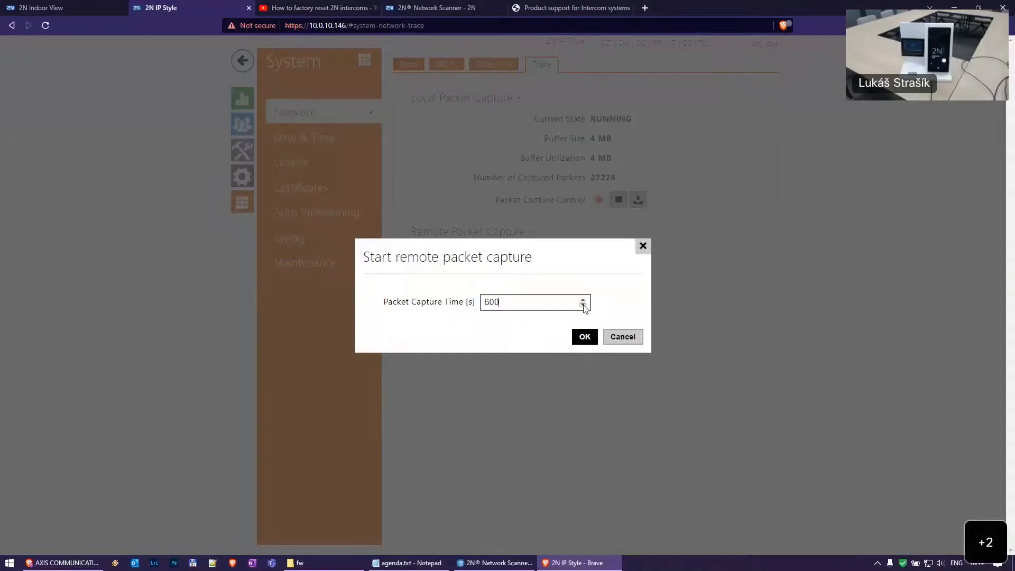
click(634, 337)
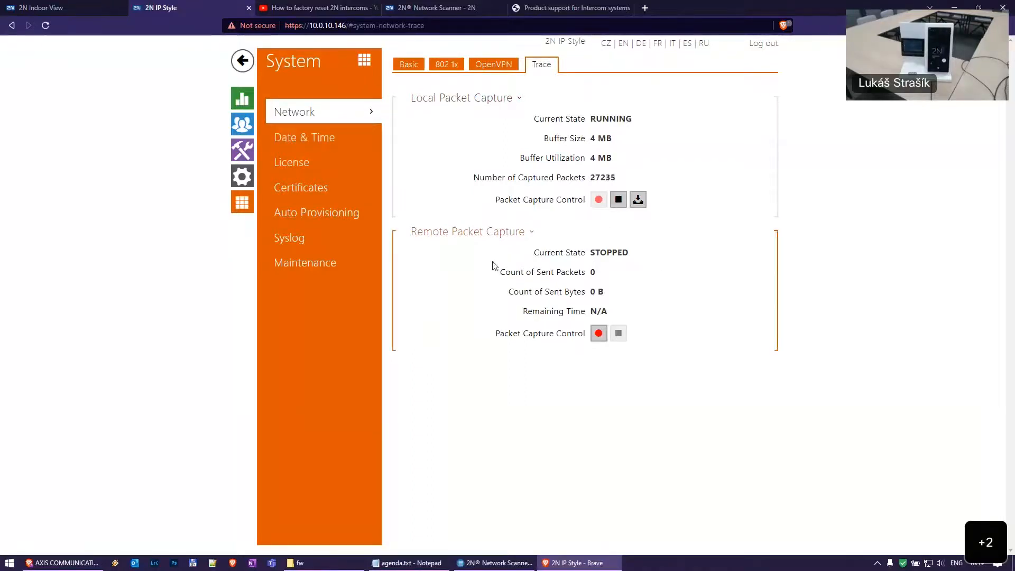
click(318, 238)
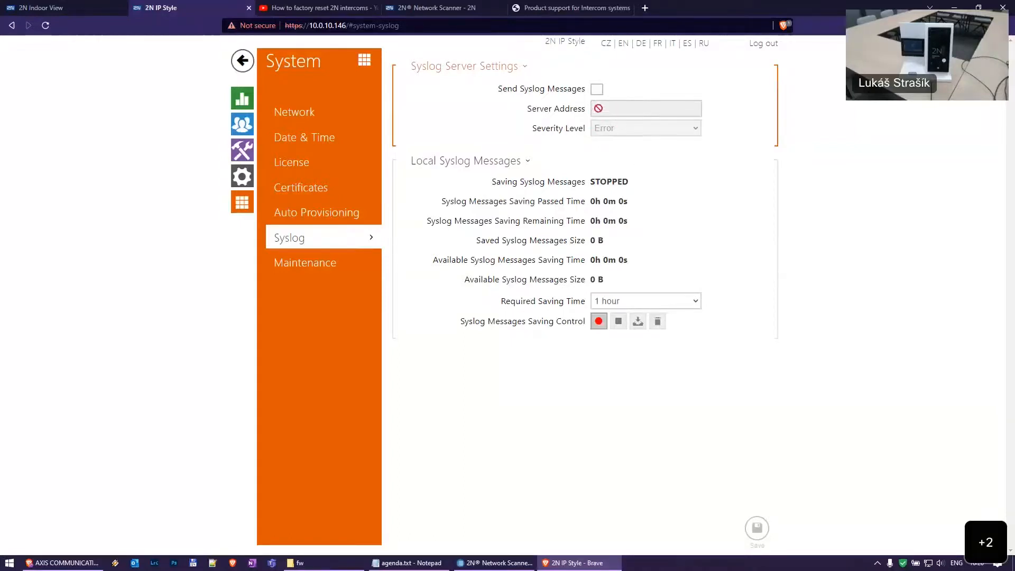
Try syslog sending with Debug 3 severity, turn it off, and set saving time to 7 days
click(598, 89)
click(635, 128)
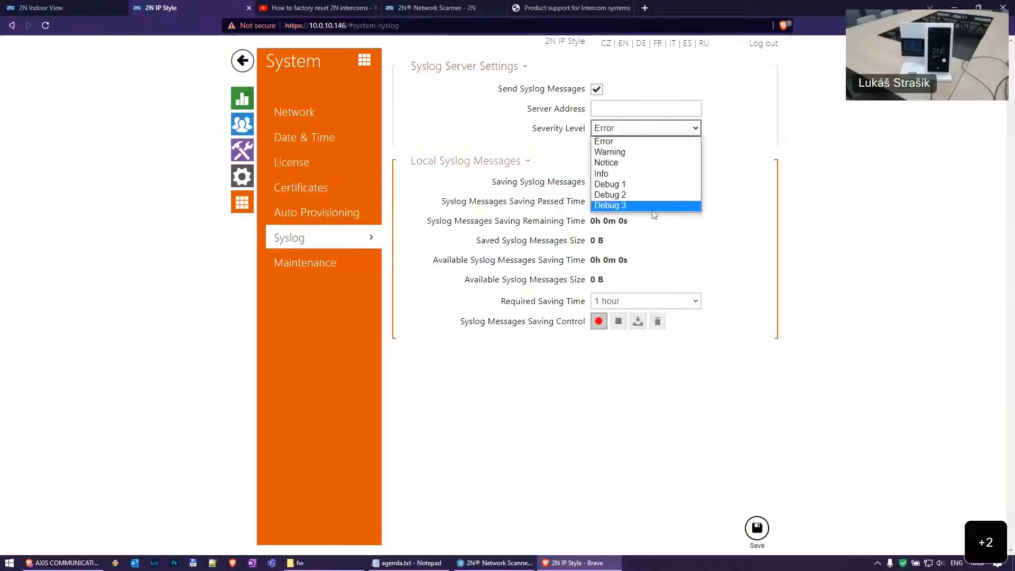
click(630, 209)
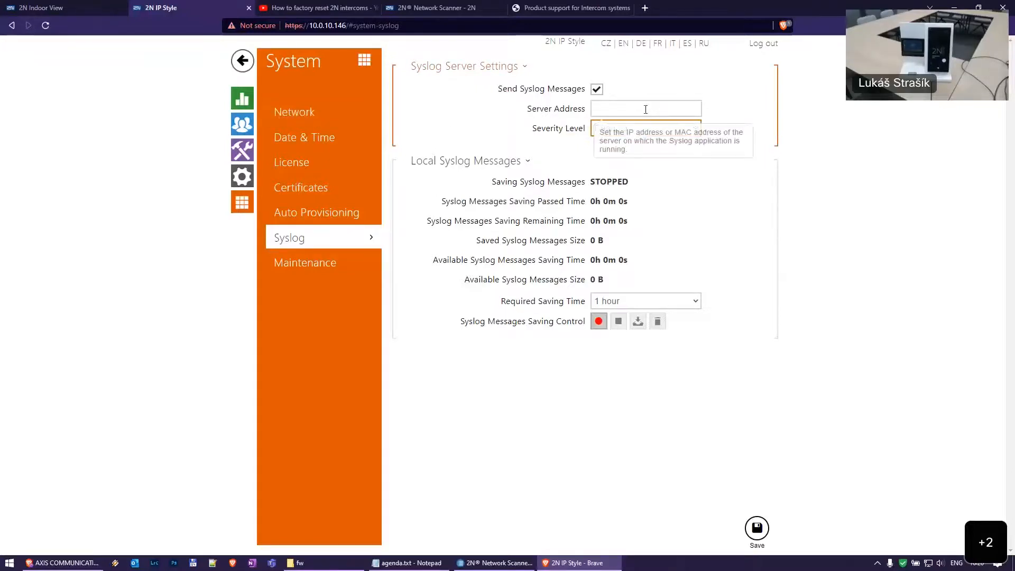
click(597, 90)
click(685, 302)
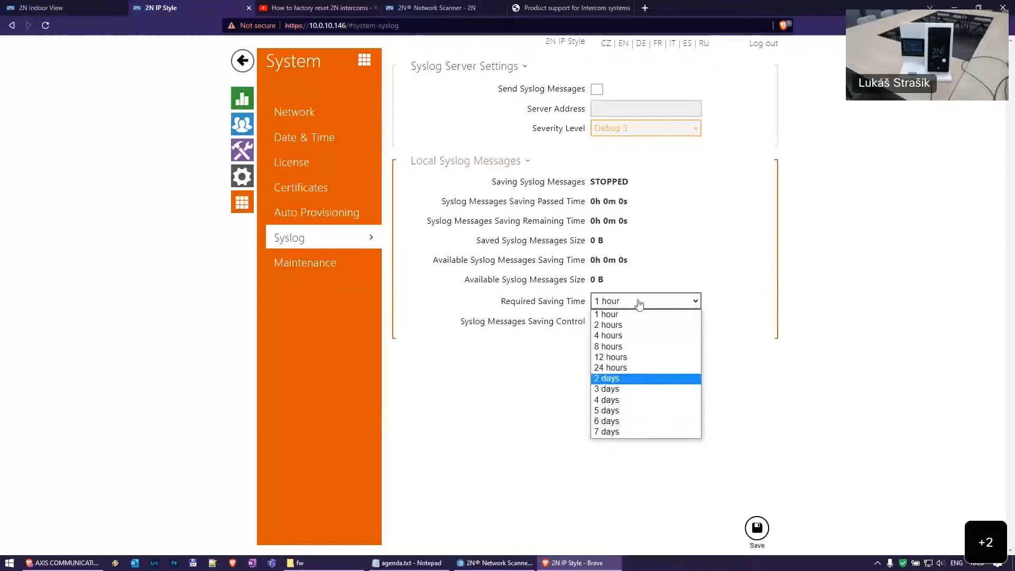
click(647, 430)
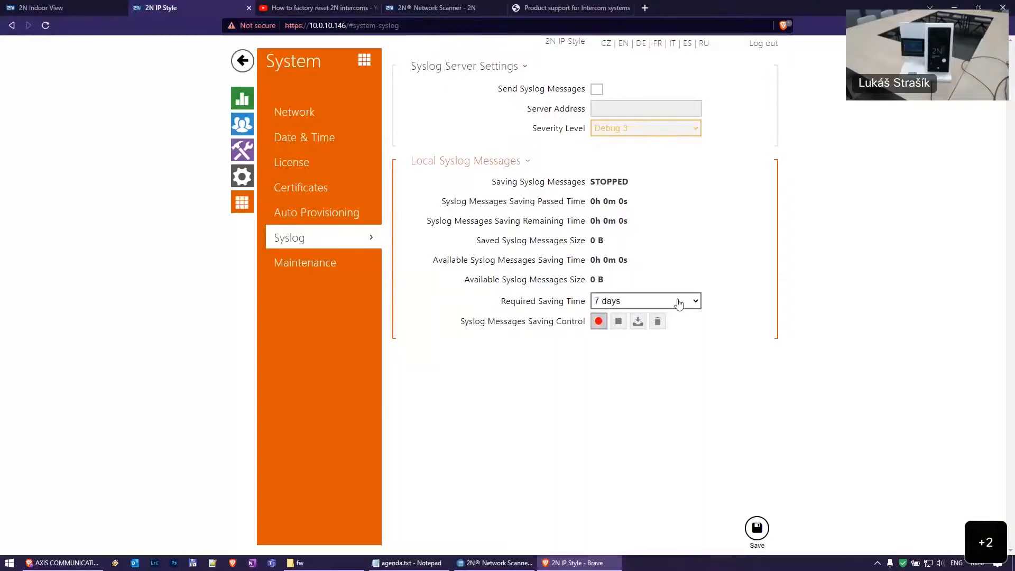
Leave the saving time at 7 days, then exit Syslog and discard the unsaved changes
click(697, 305)
click(785, 282)
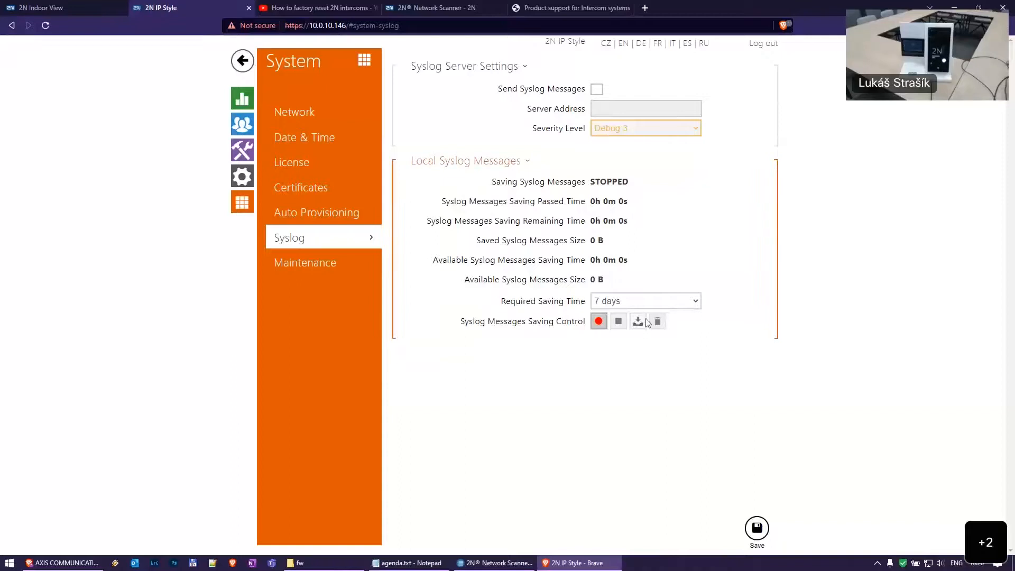
click(650, 300)
click(809, 300)
click(299, 144)
click(629, 338)
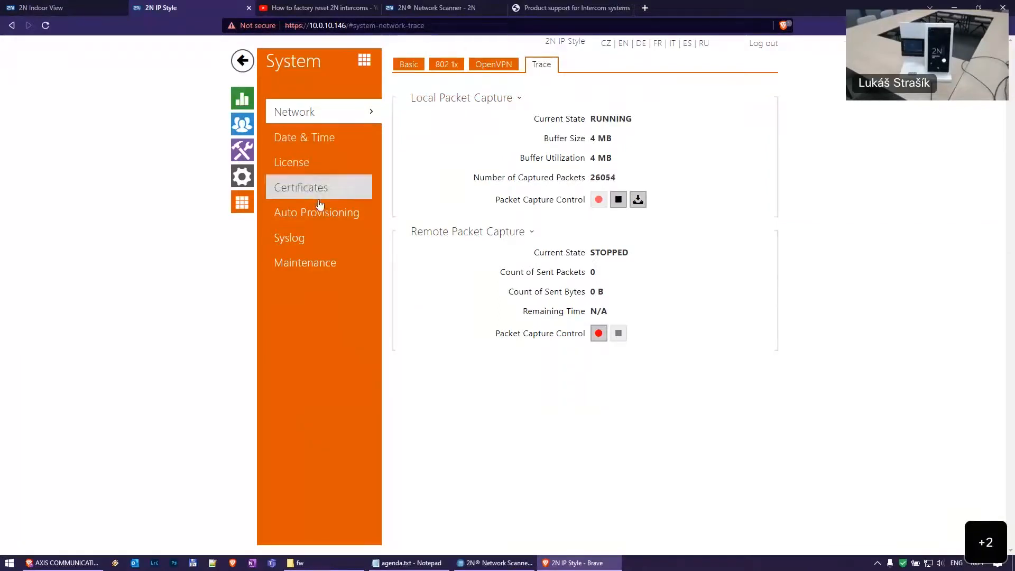
Browse Maintenance, Syslog and the Network Trace view, ending on System Date & Time
click(312, 261)
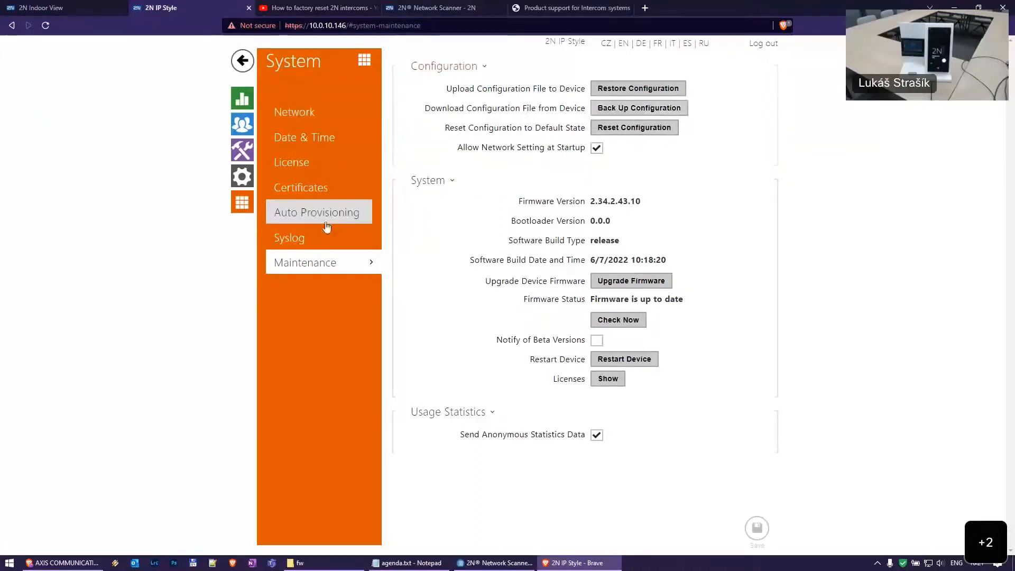
click(313, 241)
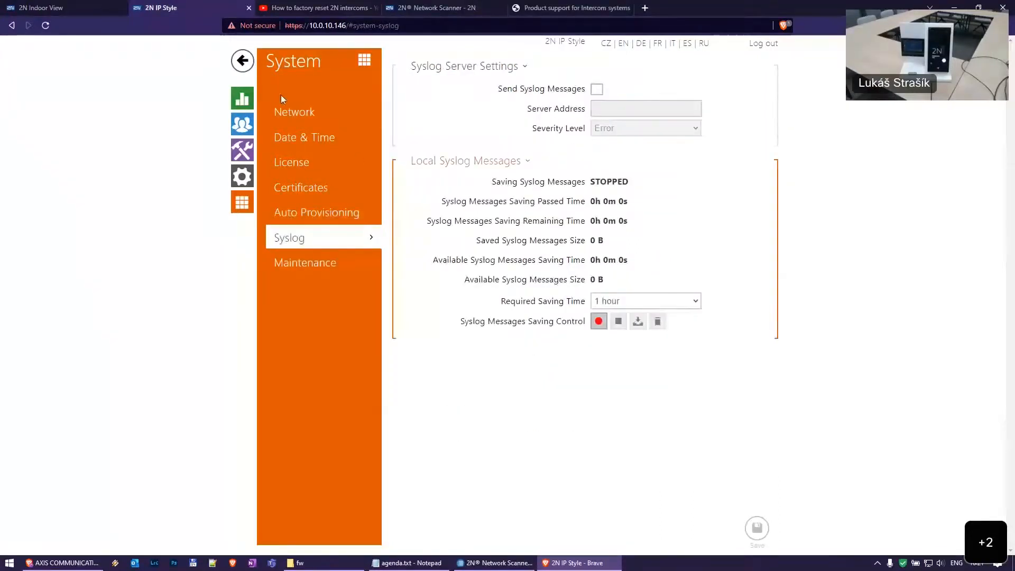
click(294, 111)
click(541, 65)
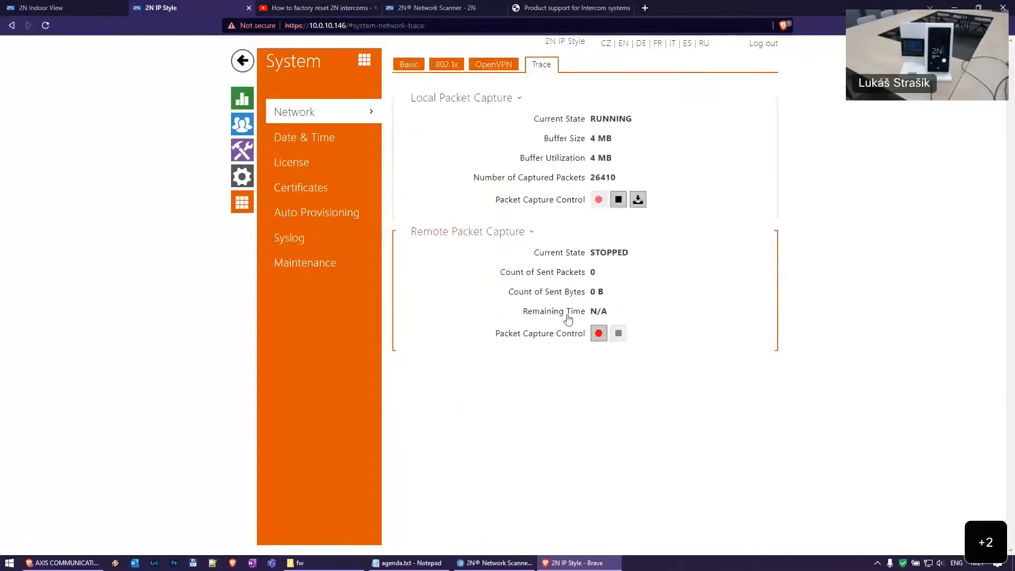
click(314, 140)
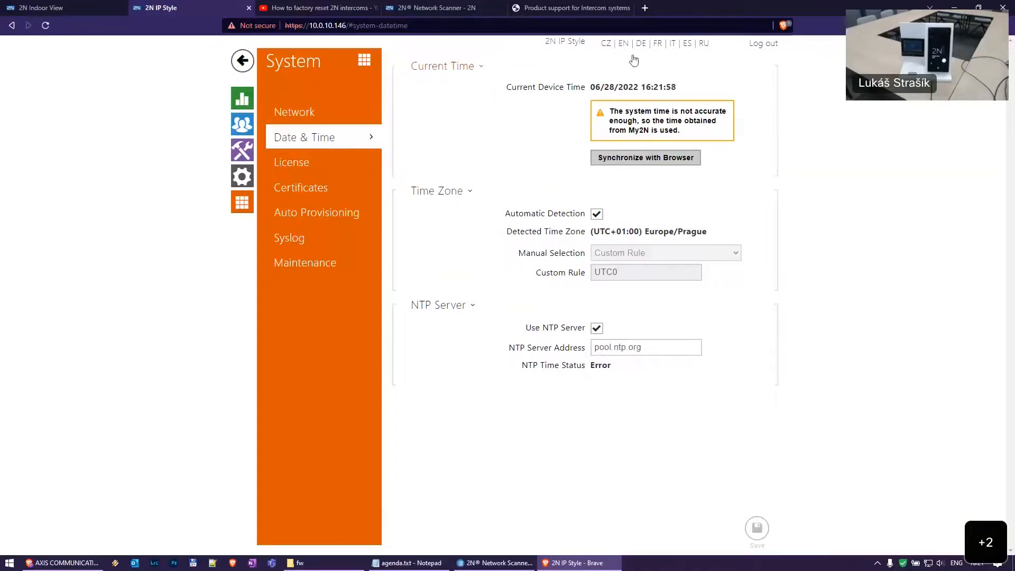
Synchronise the device clock with the browser time, clearing the inaccurate-time warning
drag(643, 88, 711, 99)
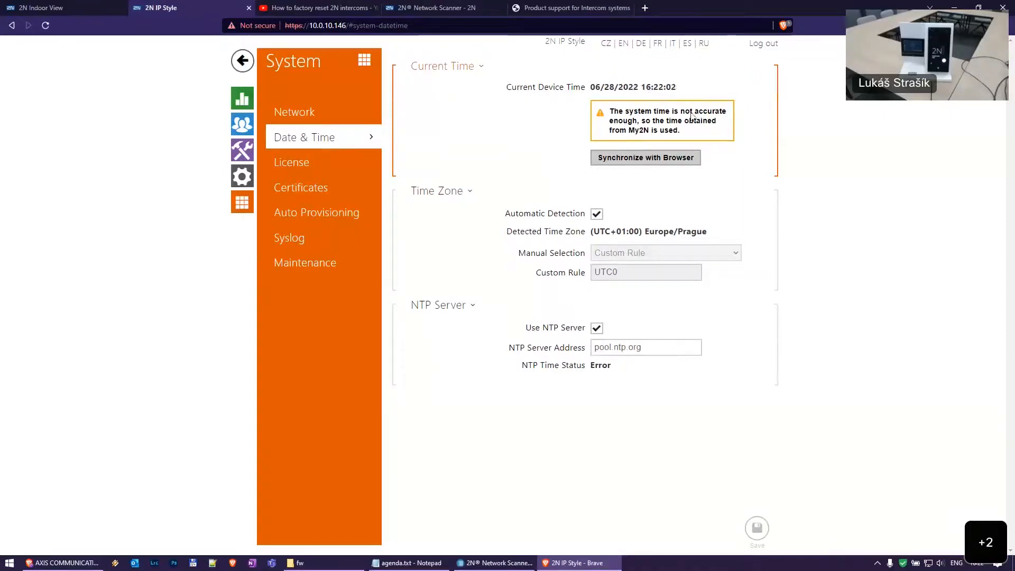
drag(591, 88, 678, 91)
click(647, 159)
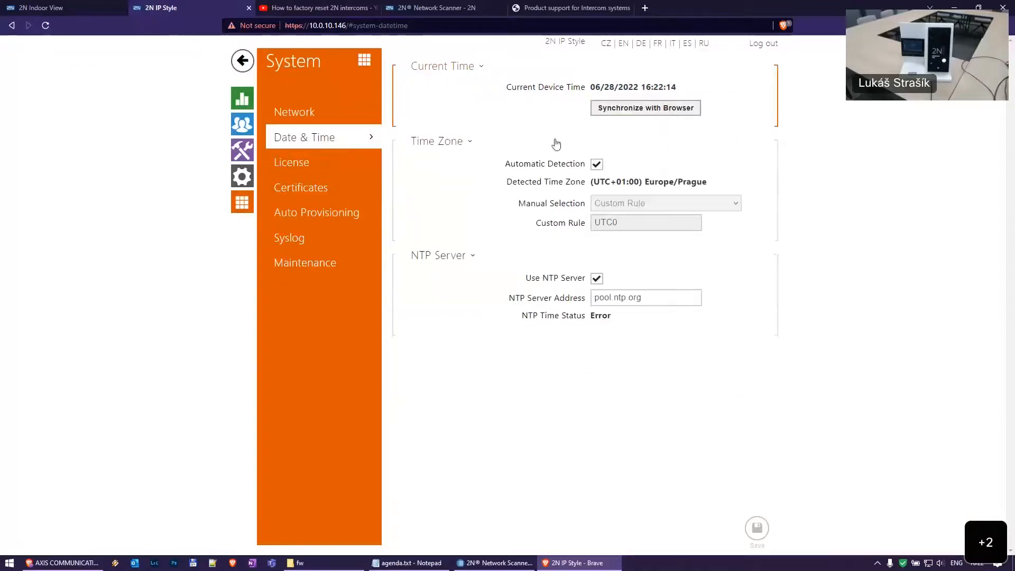
drag(616, 88, 850, 97)
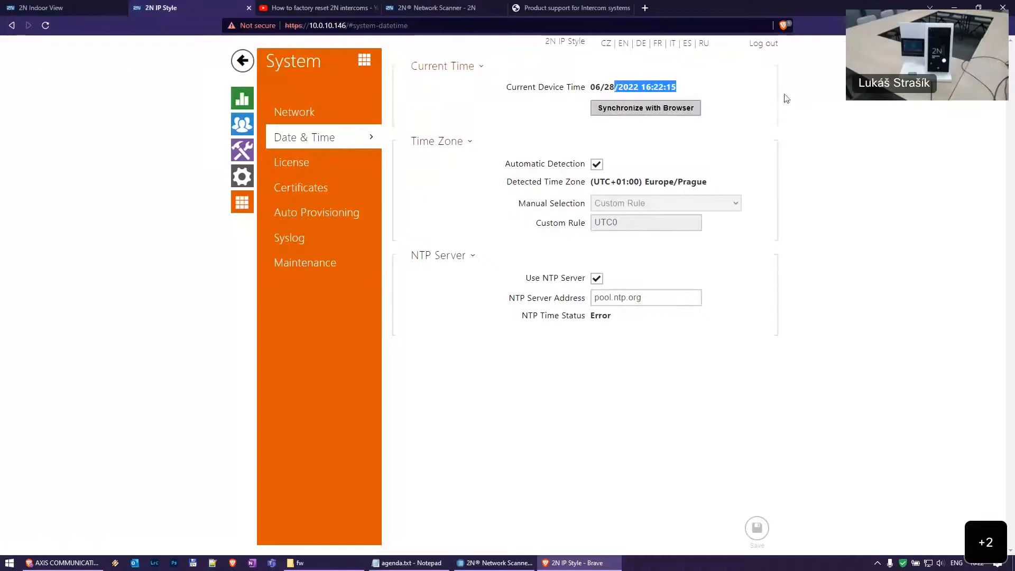
click(632, 121)
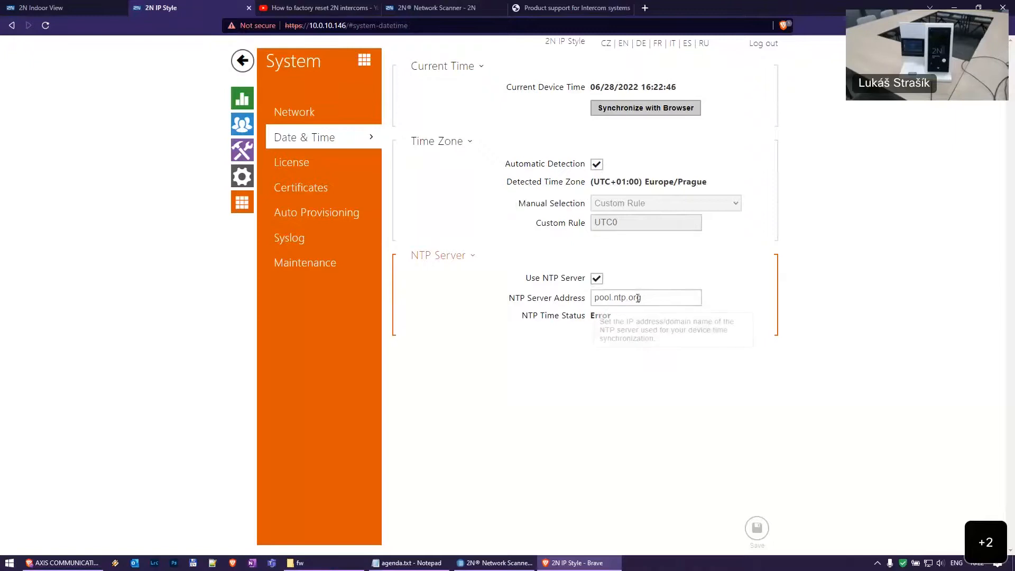
Inspect the NTP server address pool.ntp.org, then go to the License page
drag(593, 297, 691, 299)
click(693, 300)
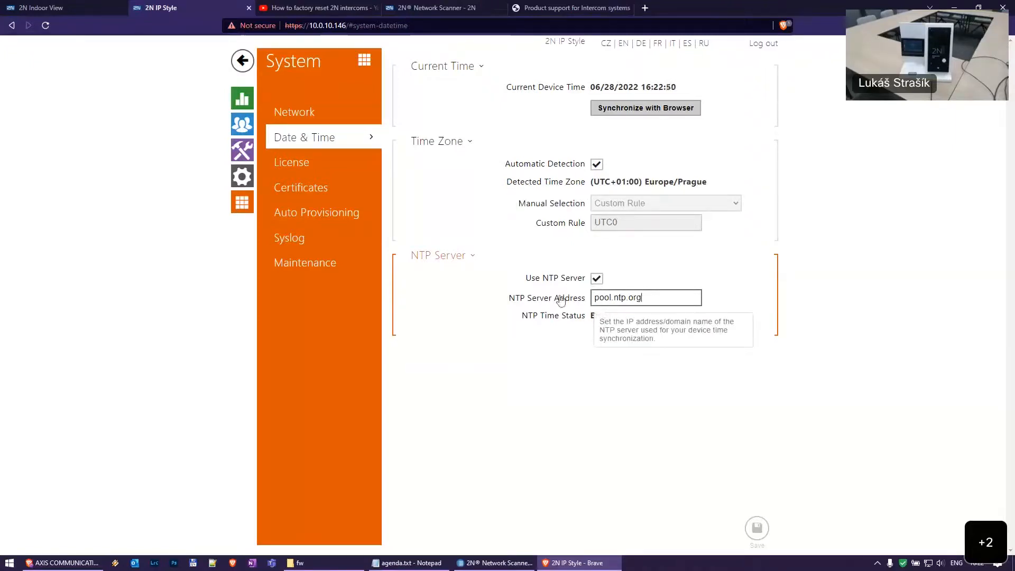
click(322, 168)
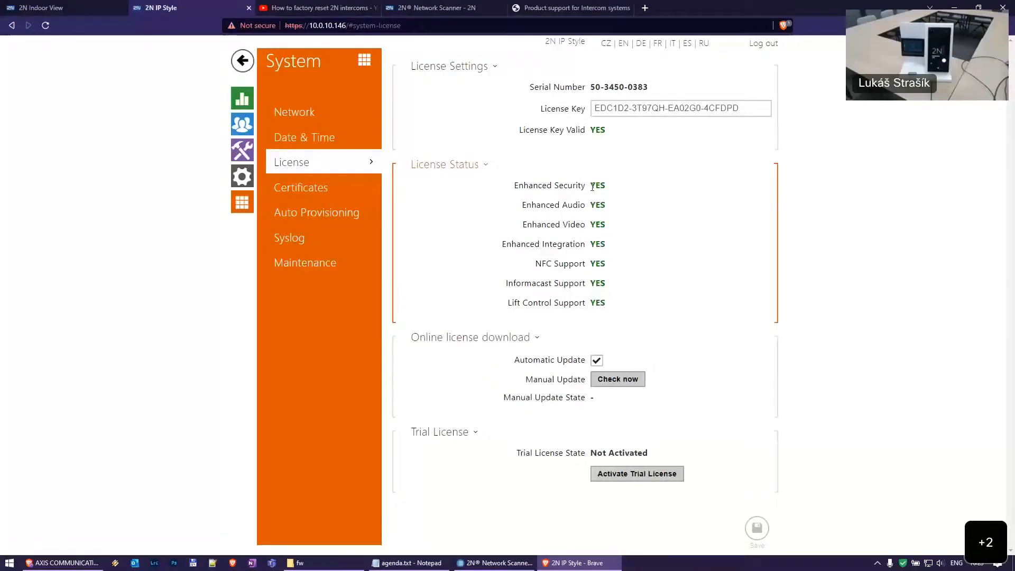
Review the licensed features status, briefly visiting Events and Network before returning to License
click(243, 98)
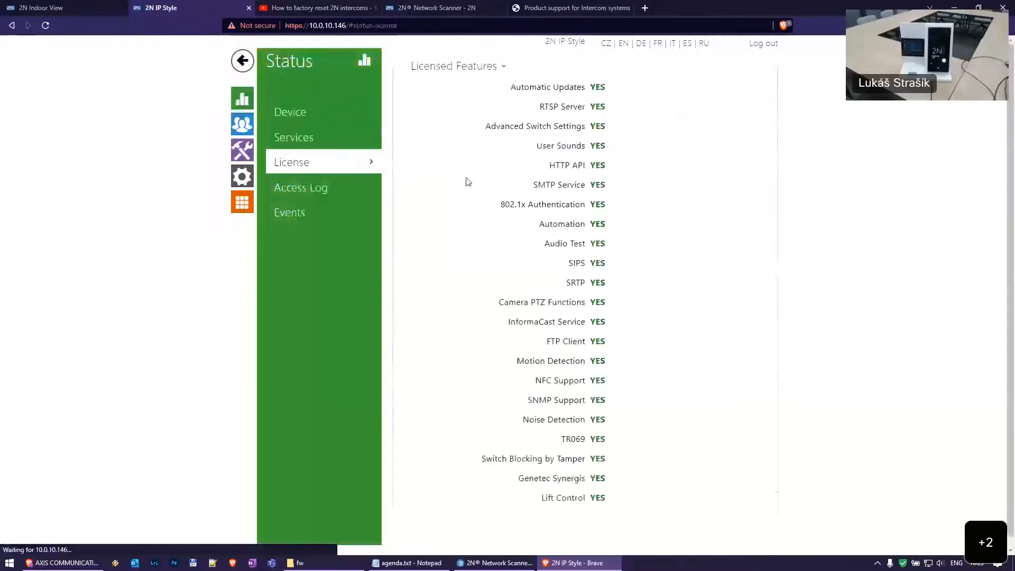
click(295, 212)
click(312, 155)
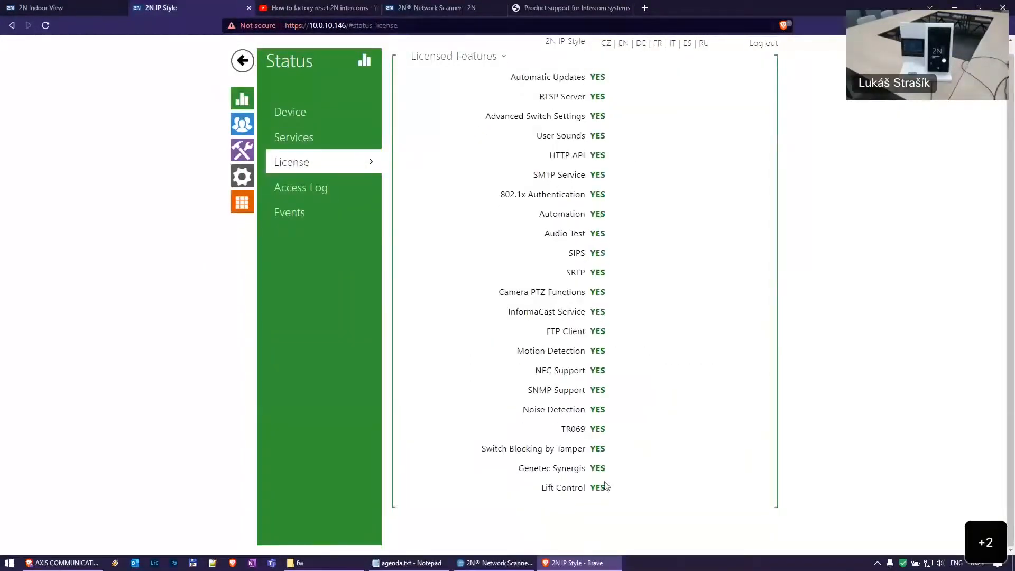
scroll(549, 109, up, 1)
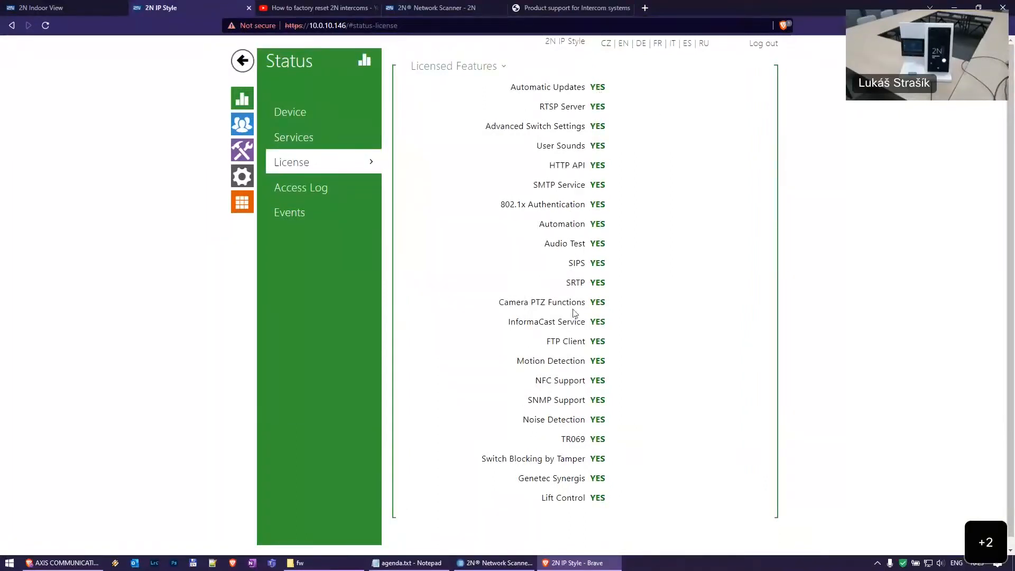
click(242, 202)
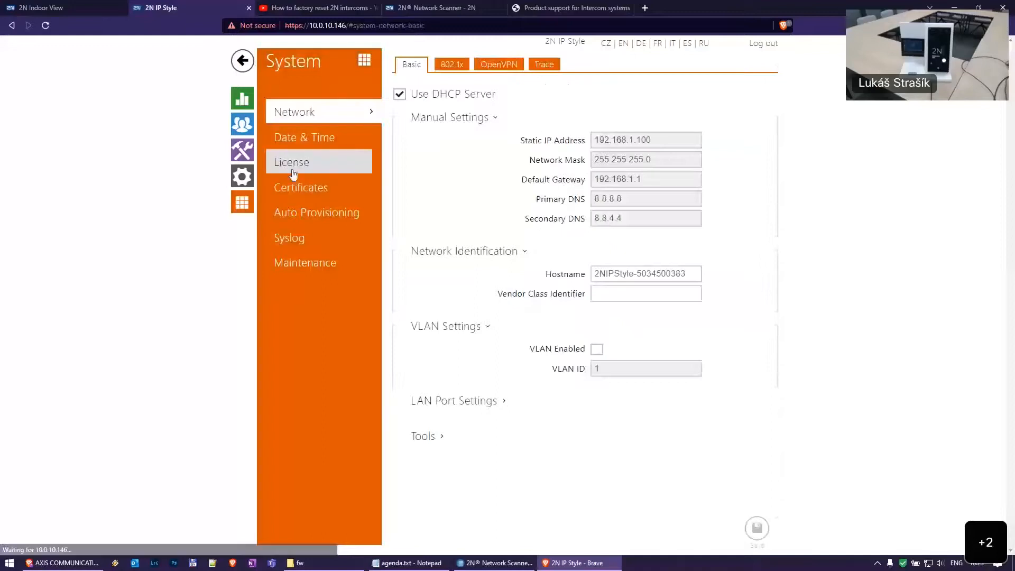
click(294, 174)
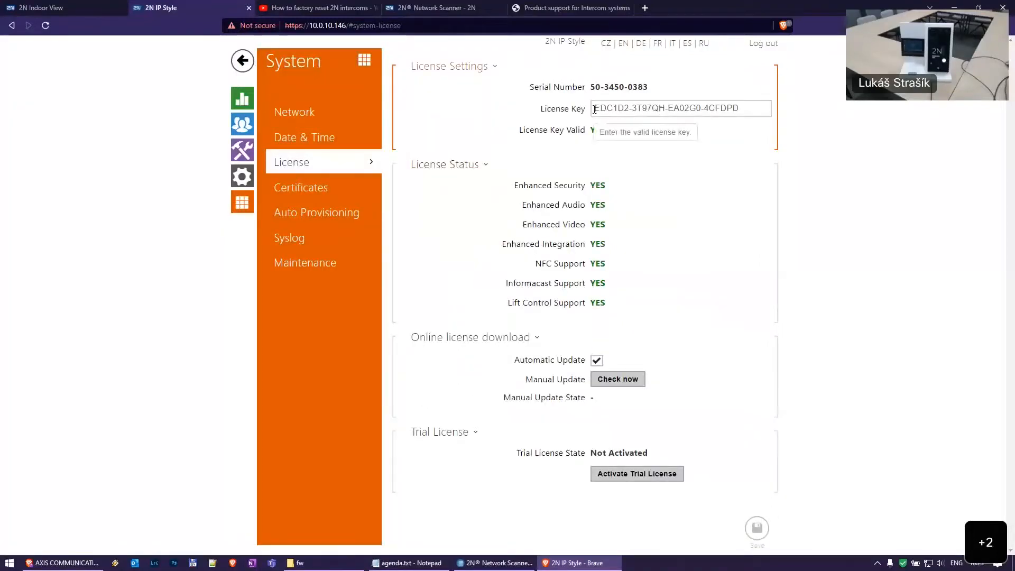
Select the License Key value repeatedly to confirm the key is present and valid
drag(595, 110, 791, 107)
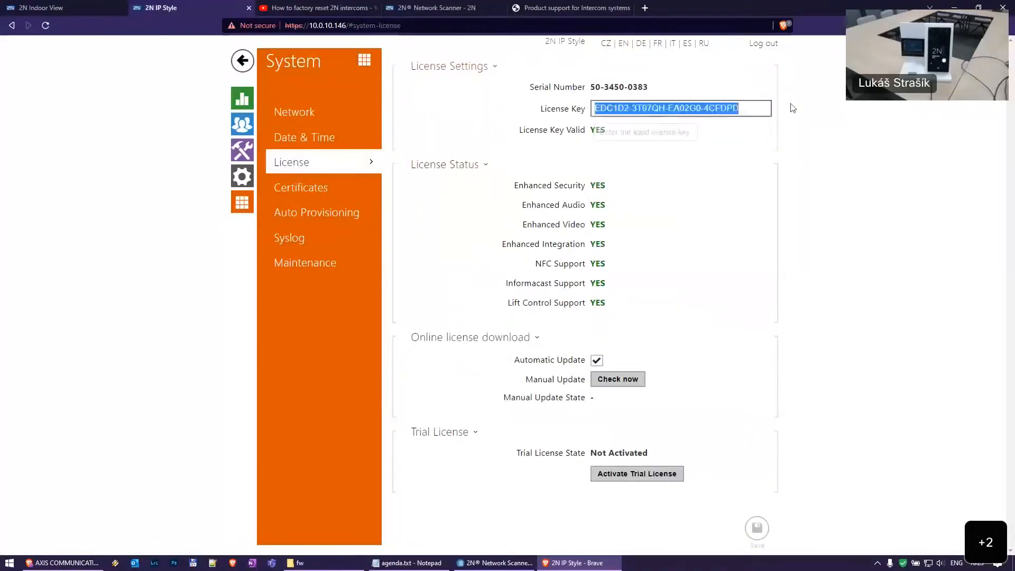
click(755, 109)
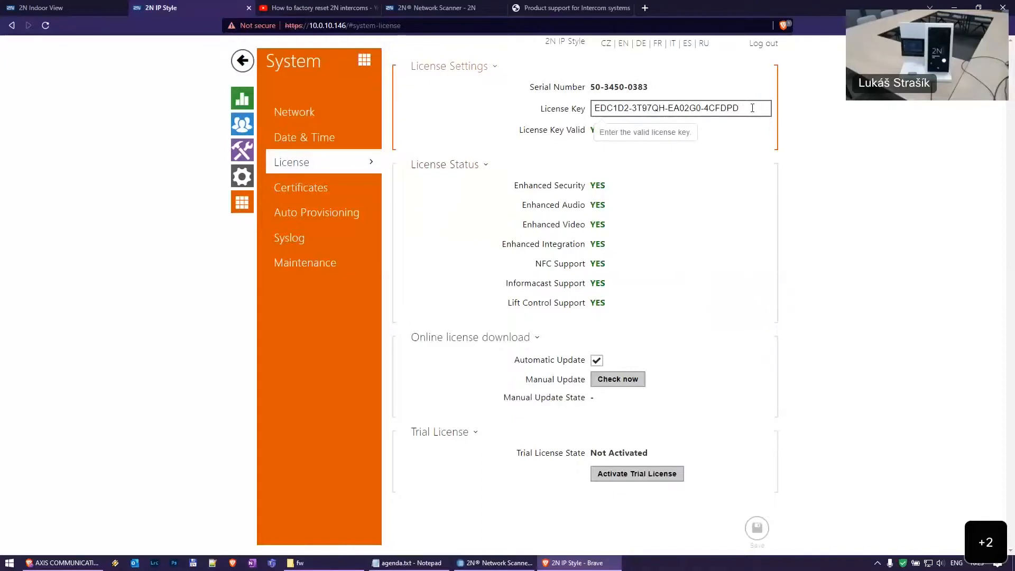
drag(755, 108, 454, 106)
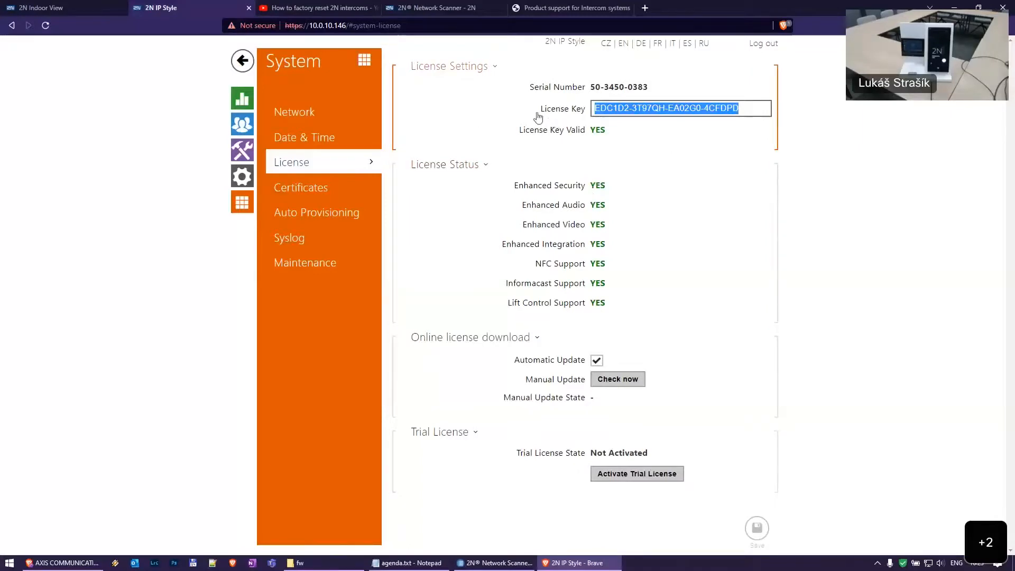
click(754, 109)
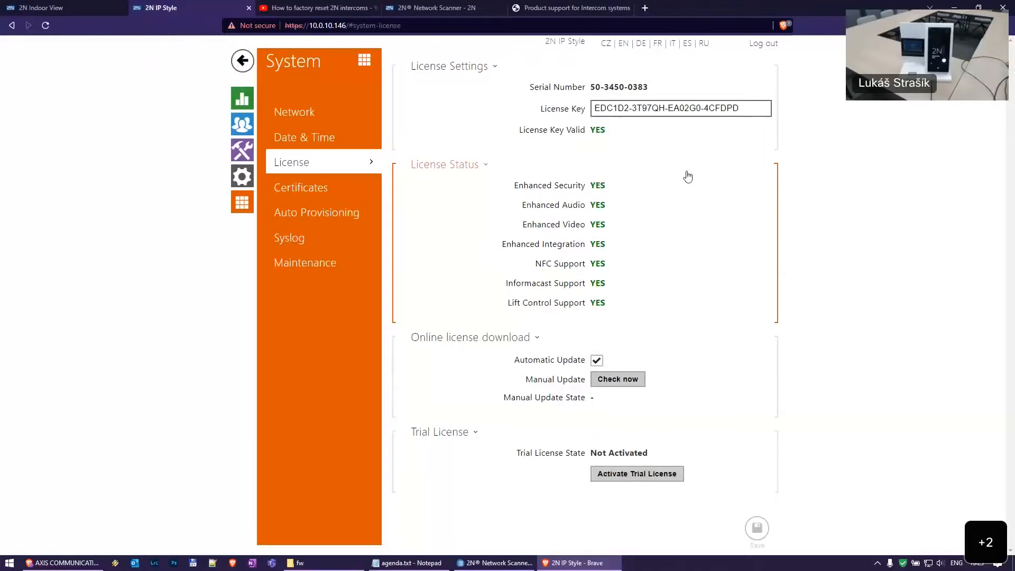
drag(757, 110, 594, 109)
click(757, 108)
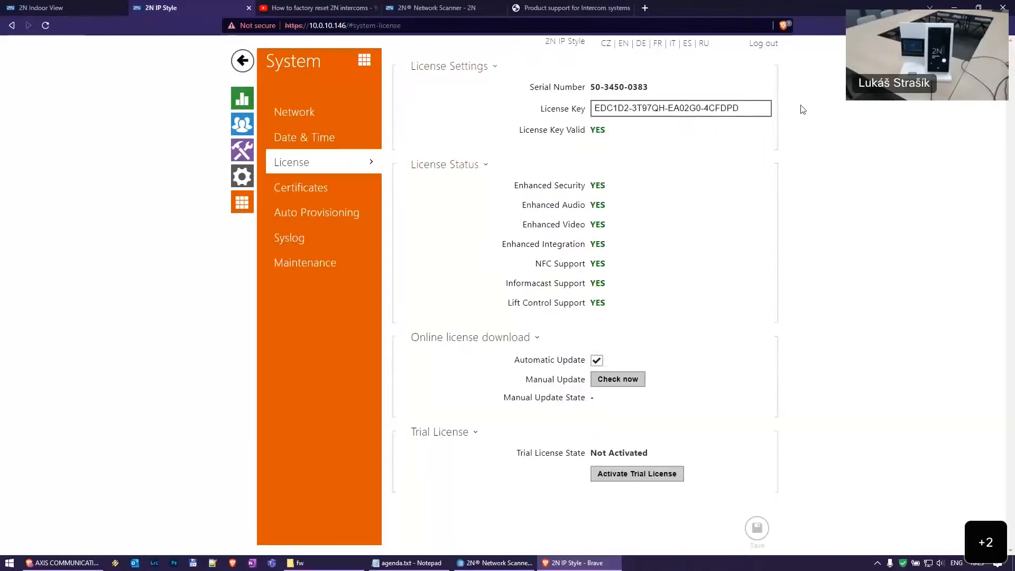
click(798, 122)
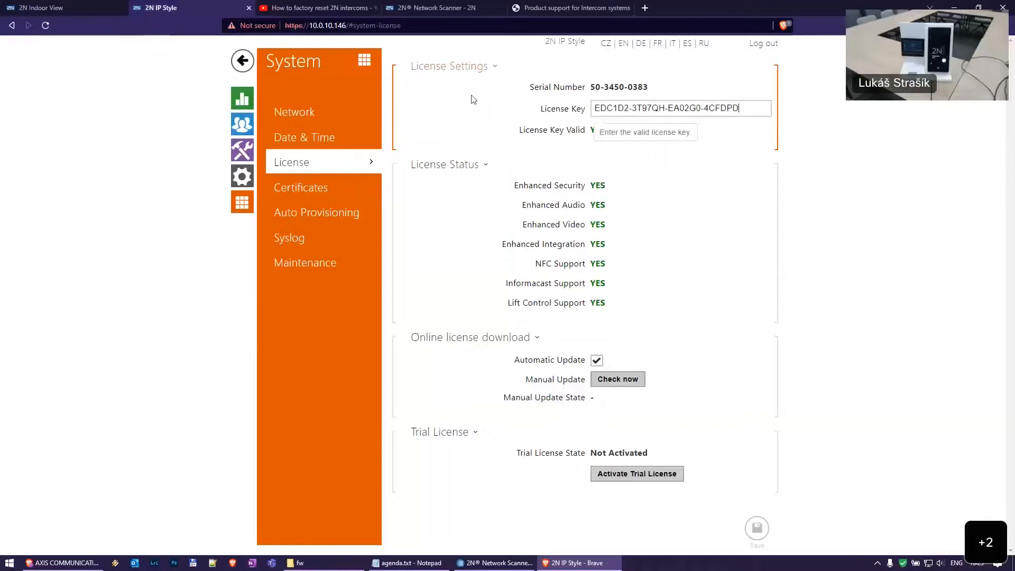
drag(756, 109, 488, 100)
click(795, 120)
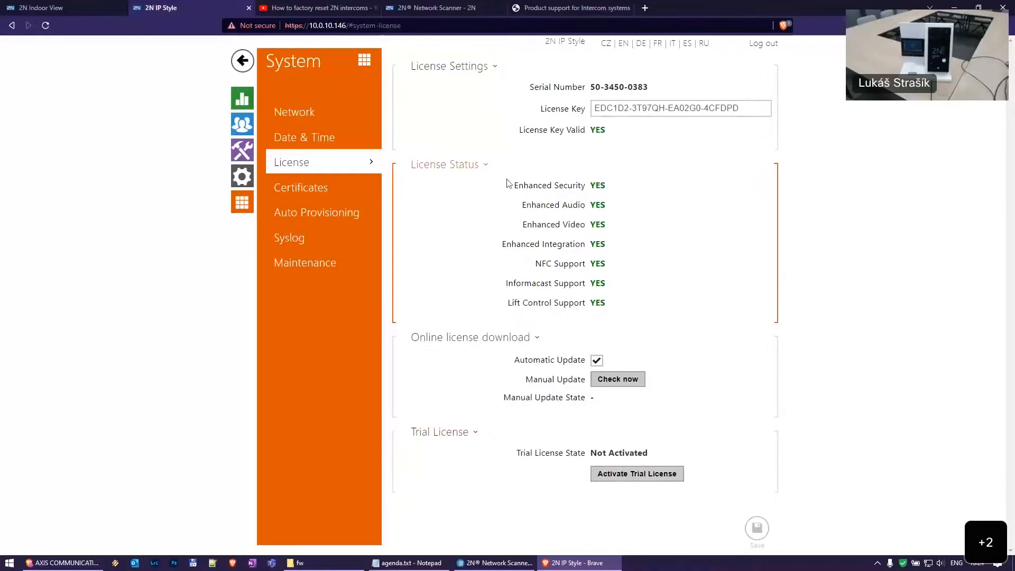
Run Check now for the online licence download and confirm Manual Update State reads Updated
drag(515, 185, 671, 277)
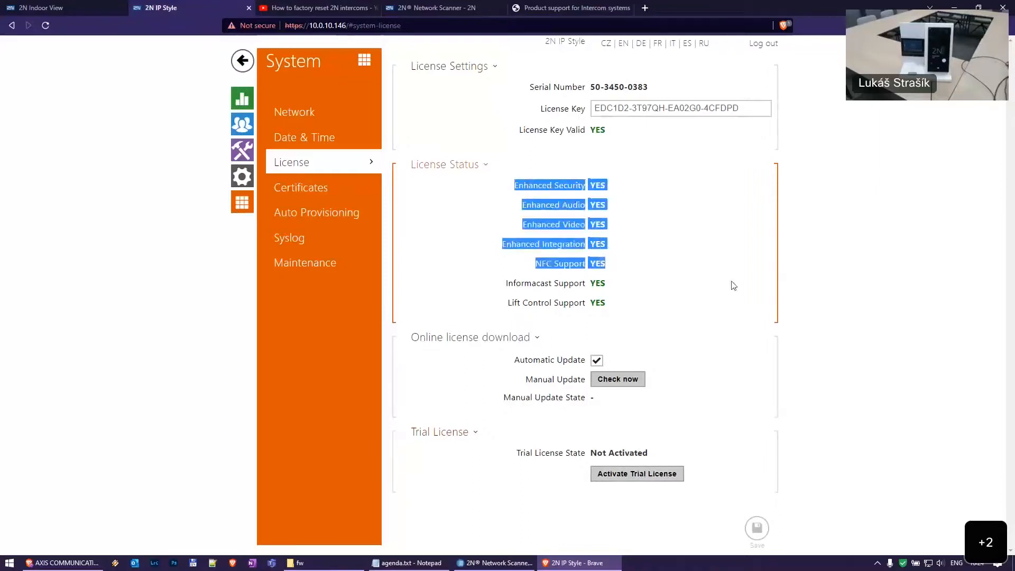
click(670, 277)
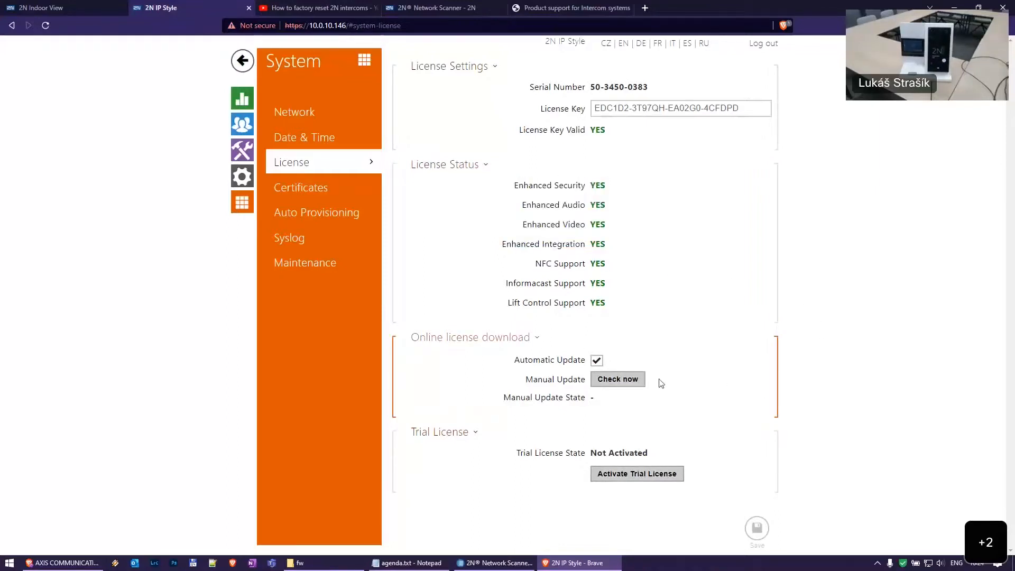
click(617, 379)
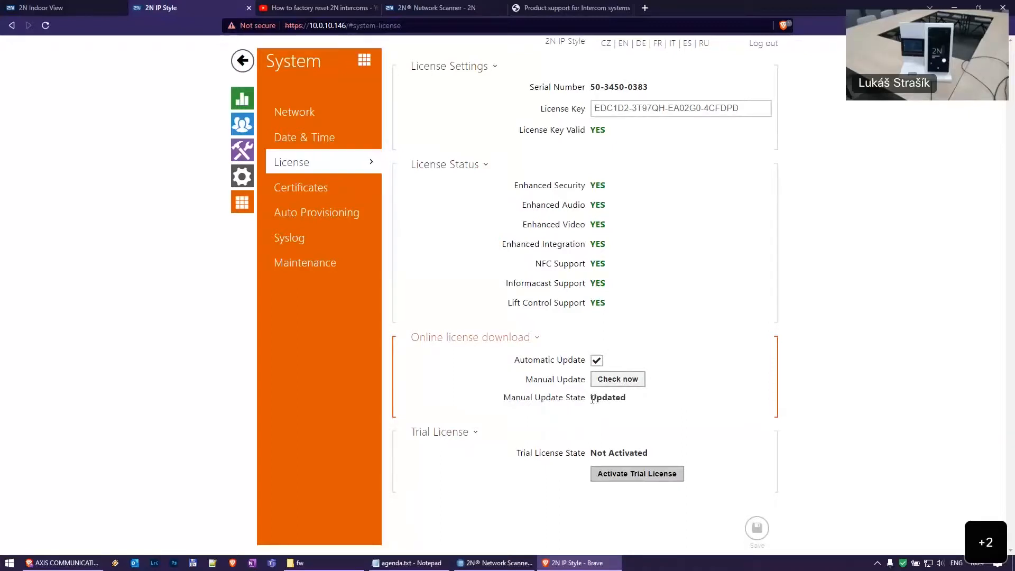
drag(592, 398, 628, 403)
click(630, 401)
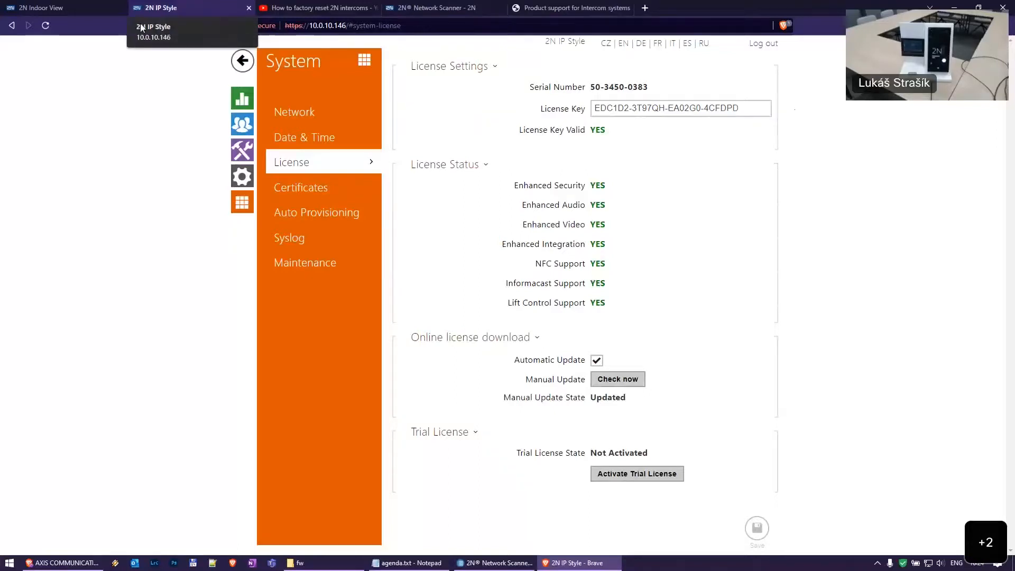
Switch to the 2N Indoor View tab, return to its home dashboard, and open Status Device Info
click(62, 6)
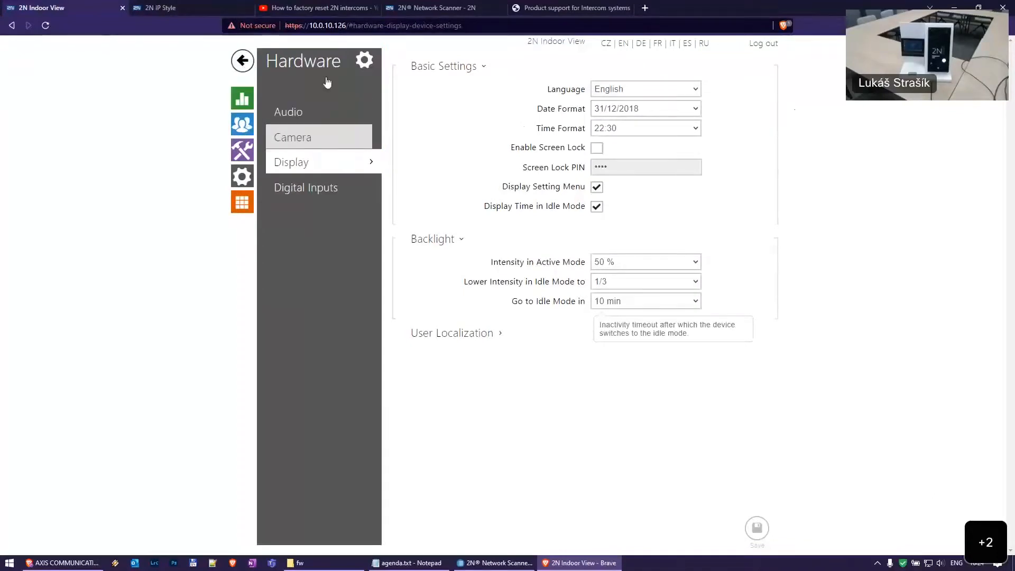
click(209, 8)
click(44, 6)
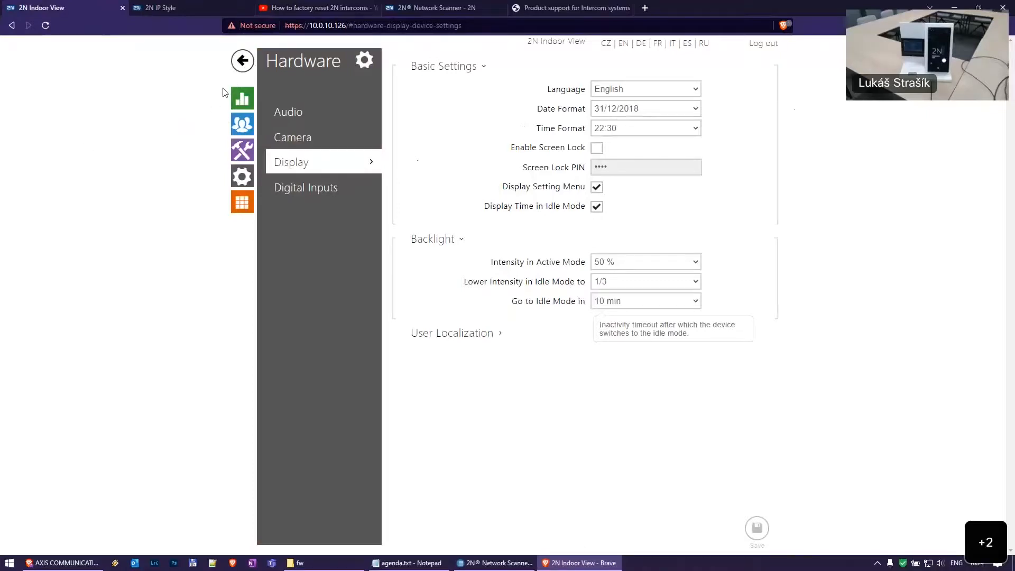
click(242, 62)
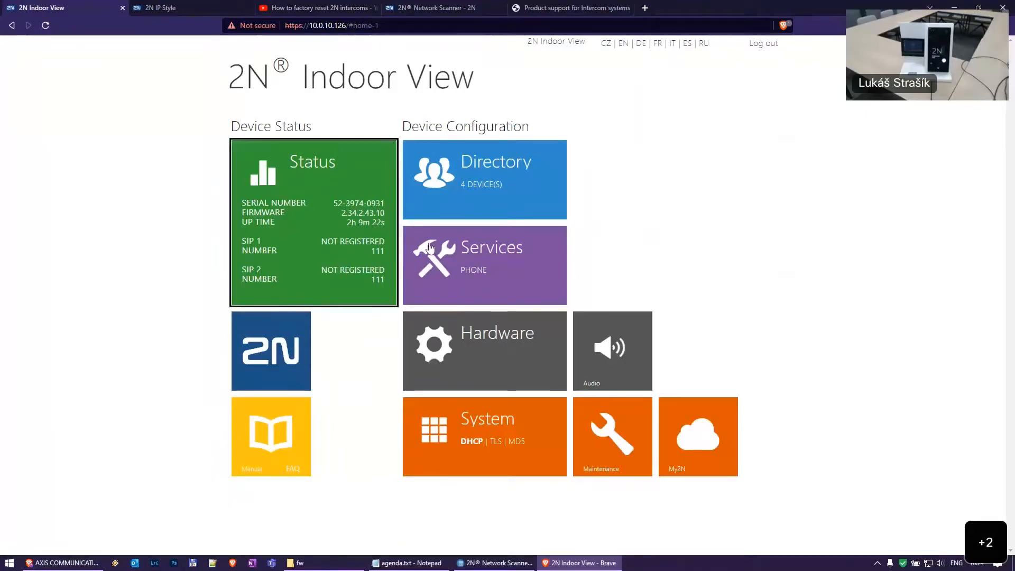
click(354, 265)
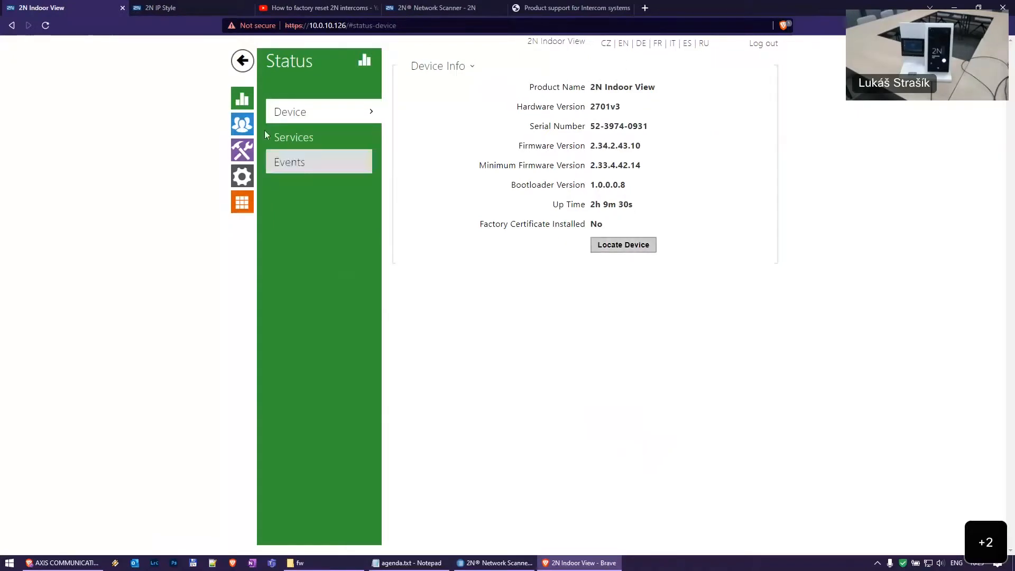
Open Directory, try the network search for 2N devices, then close the detected devices list
click(242, 124)
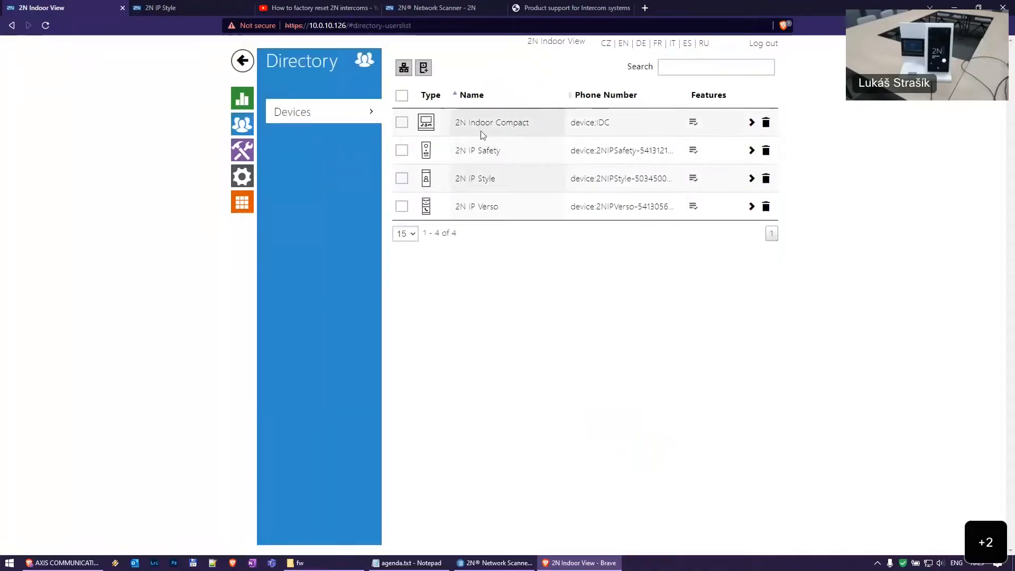
click(405, 70)
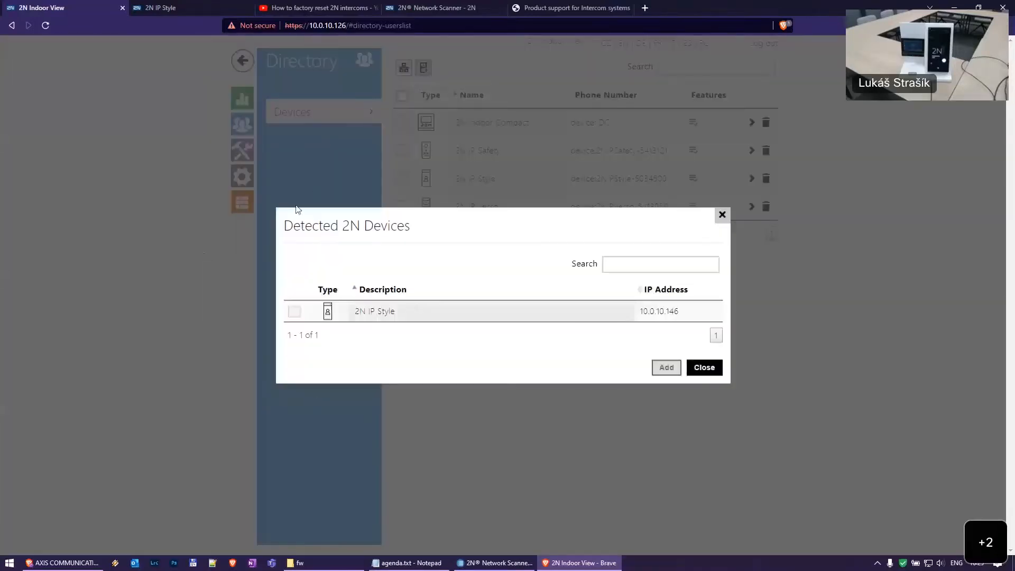
drag(333, 230, 510, 233)
click(688, 348)
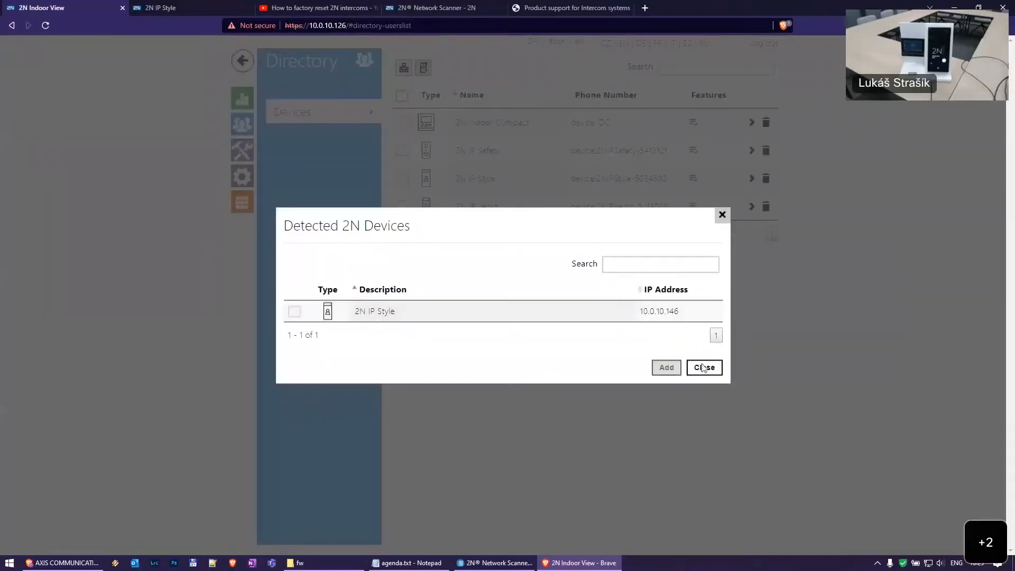
click(703, 367)
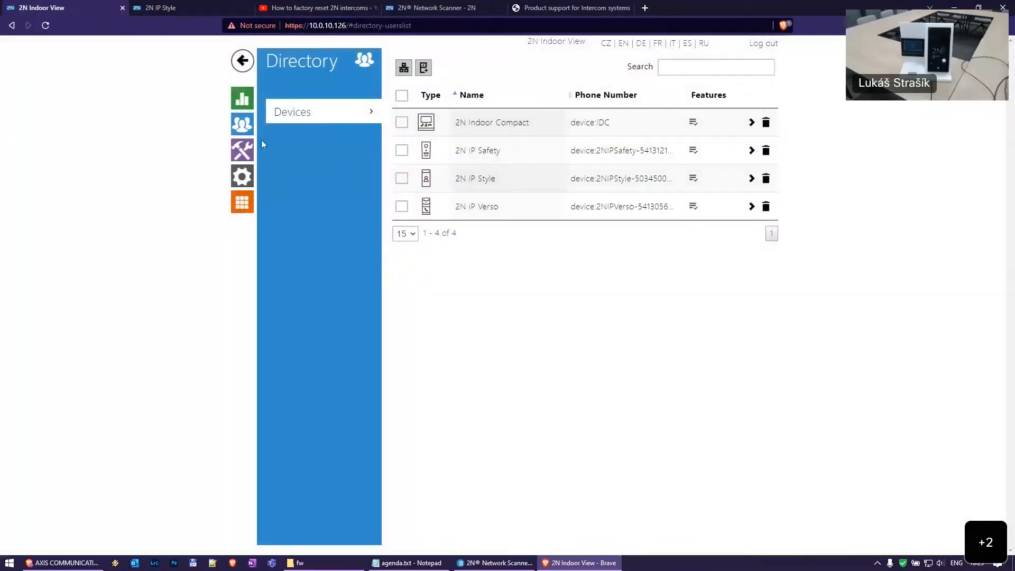
Return to the Directory Devices list and open the 2N IP Style entry
click(242, 150)
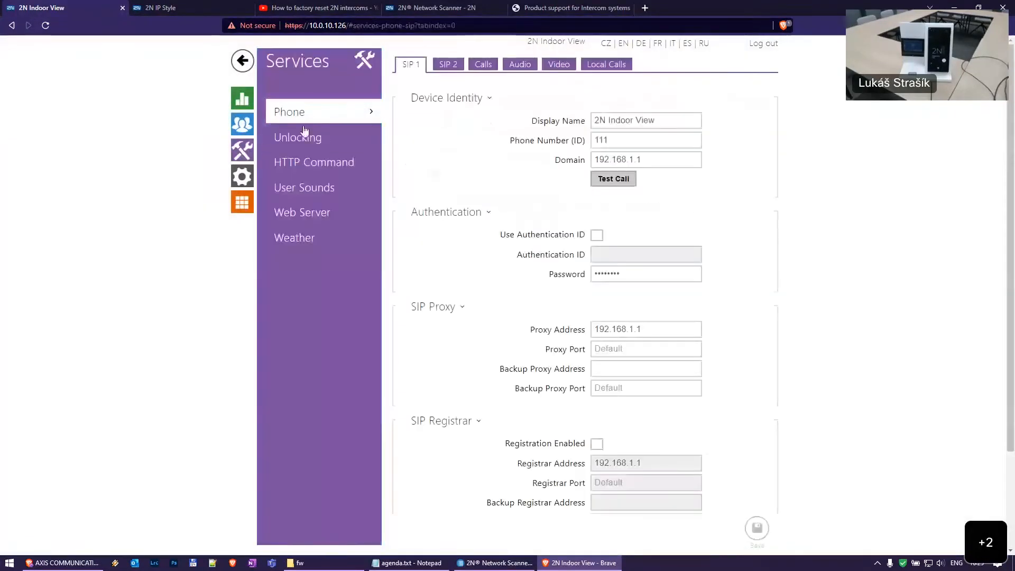
click(243, 125)
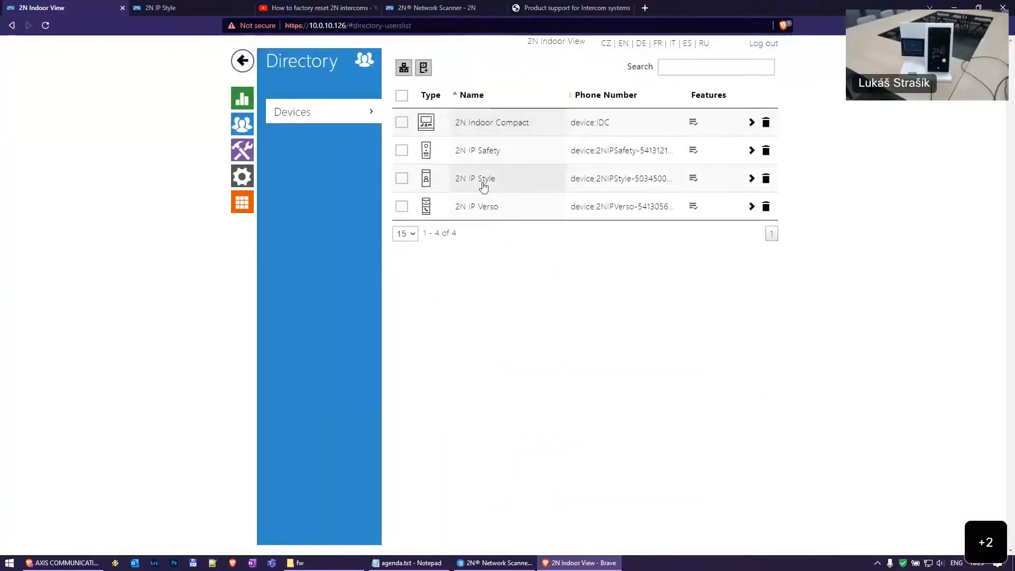
click(482, 180)
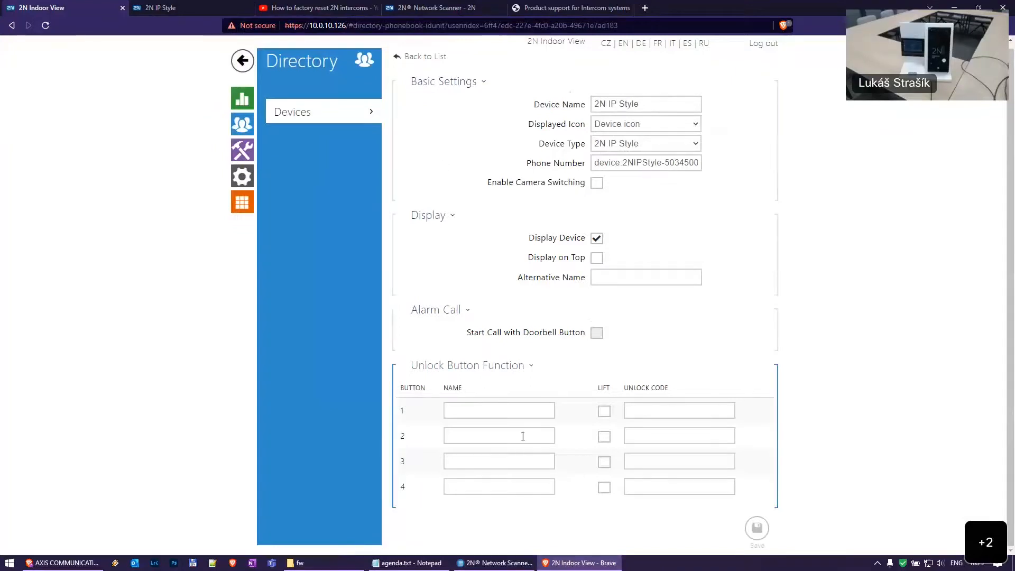
Inspect the four unlock button name and unlock code fields of the 2N IP Style entry
click(480, 410)
click(480, 436)
click(481, 461)
click(482, 487)
click(503, 411)
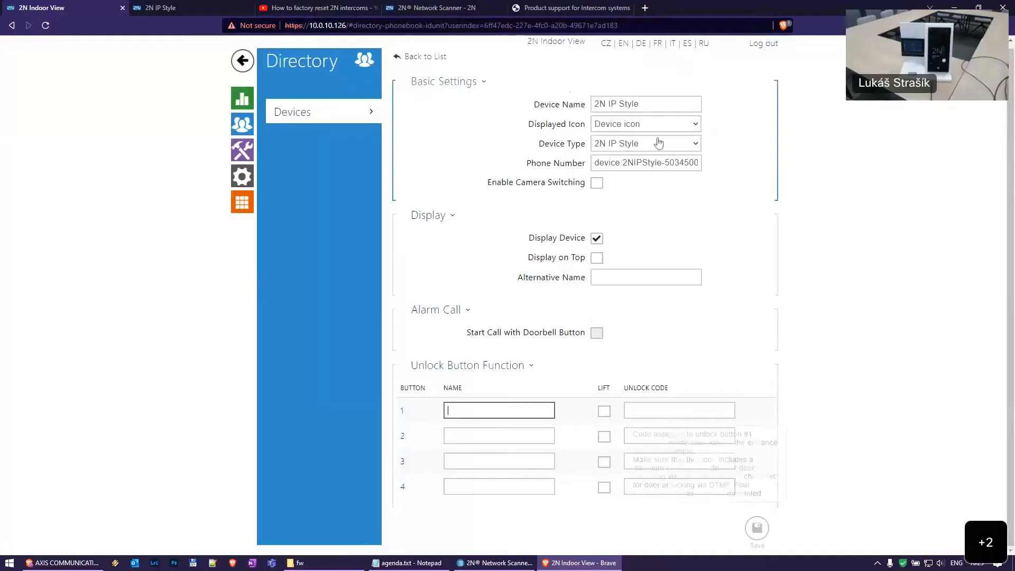
click(689, 411)
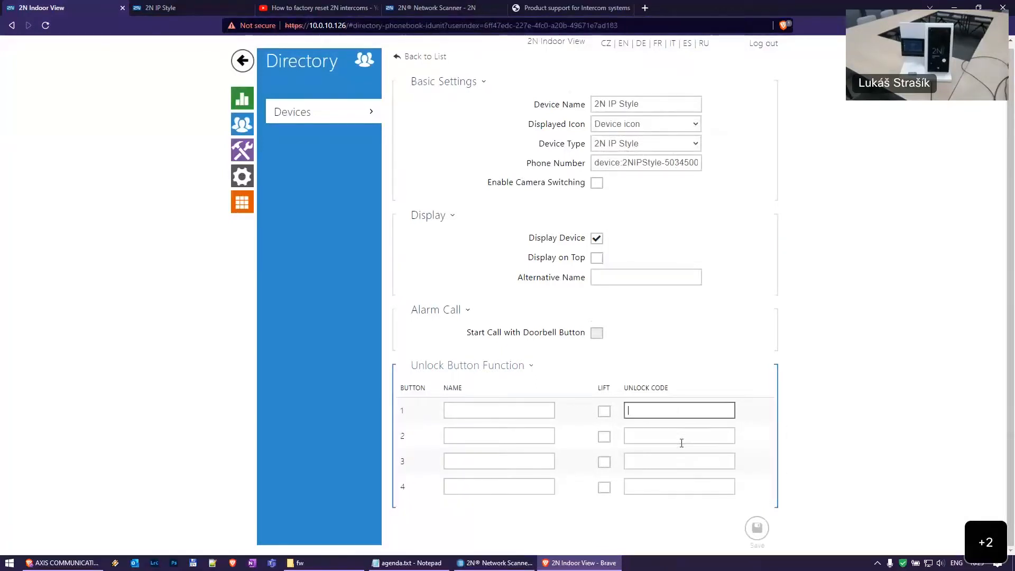
click(681, 437)
click(683, 461)
click(688, 486)
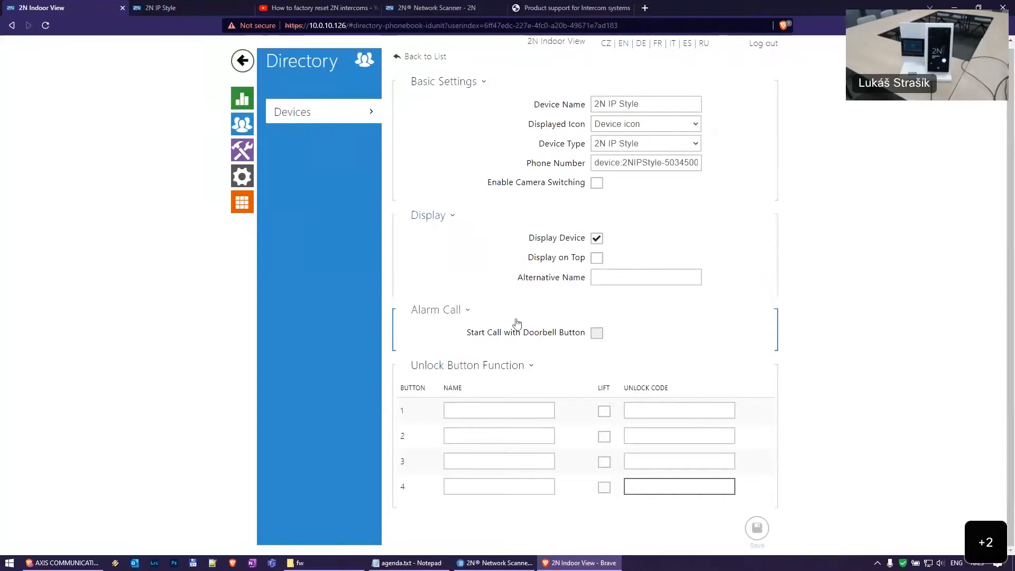
Check the Alternative Name and device name fields, then go to Services Phone SIP 1
click(634, 278)
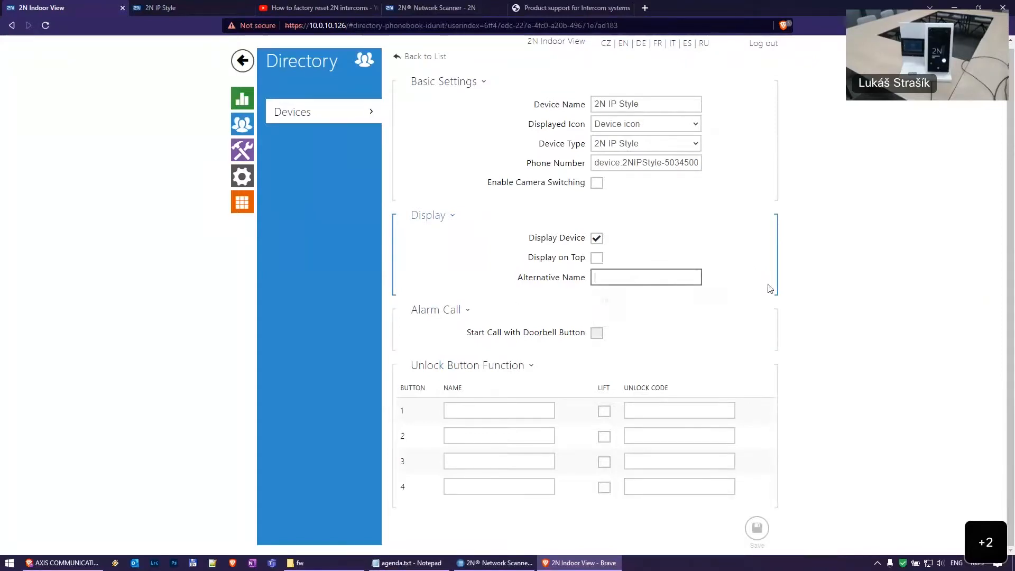
click(796, 291)
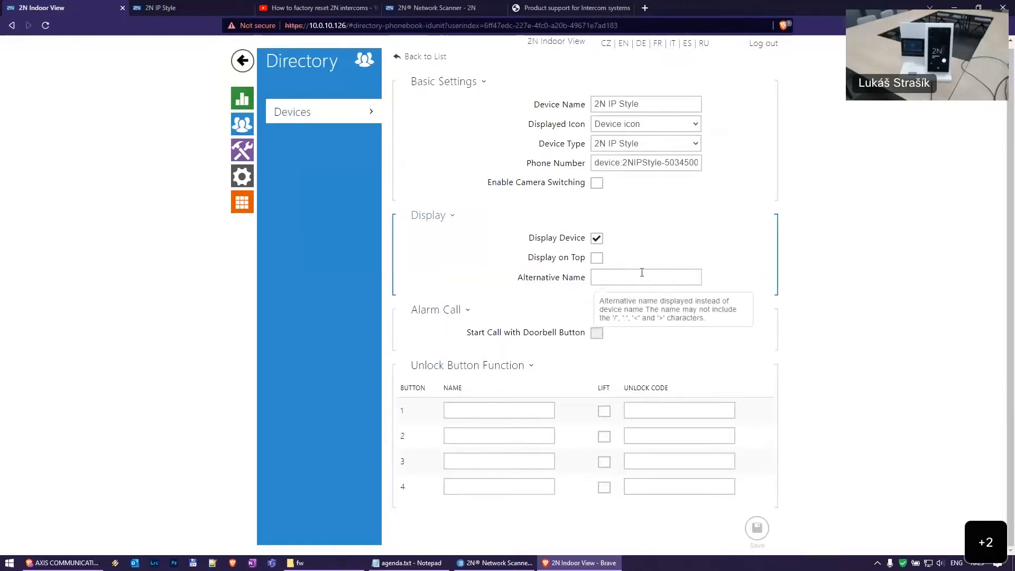
drag(652, 104, 606, 105)
click(659, 105)
click(798, 132)
click(249, 150)
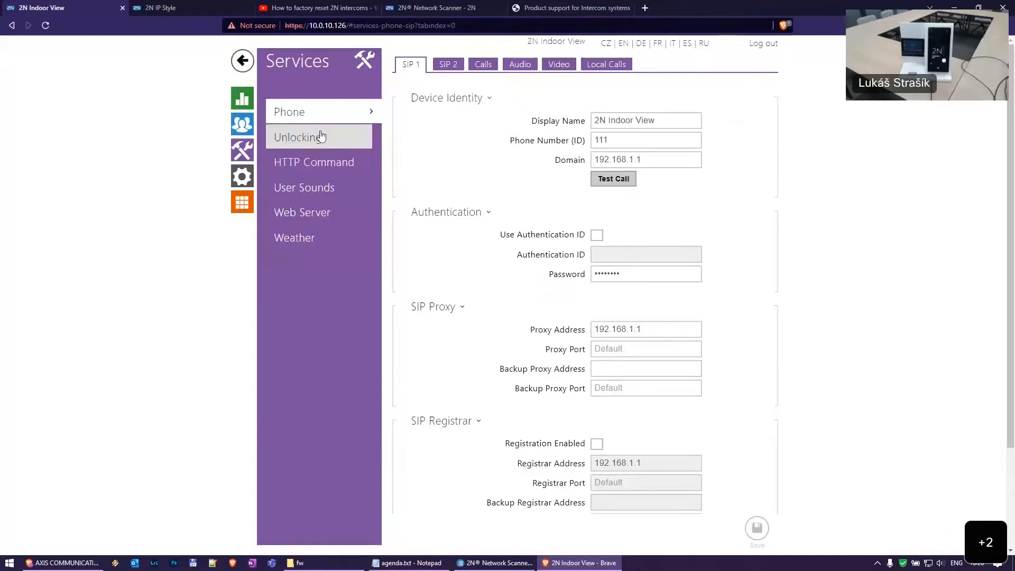
Open Services Unlocking and inspect the Default Unlock Code value
click(325, 142)
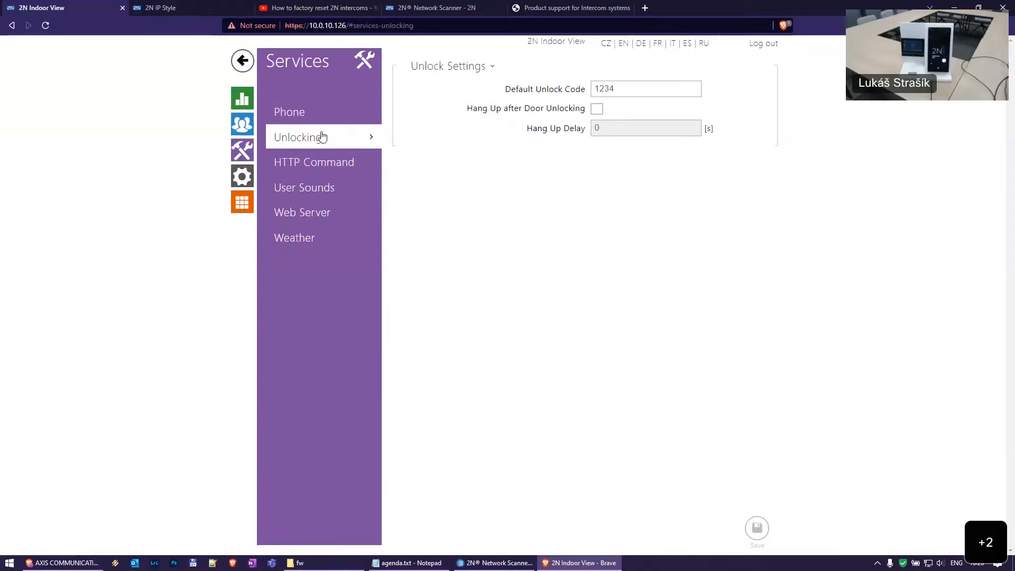
double_click(655, 88)
click(618, 96)
drag(635, 91, 533, 94)
click(638, 90)
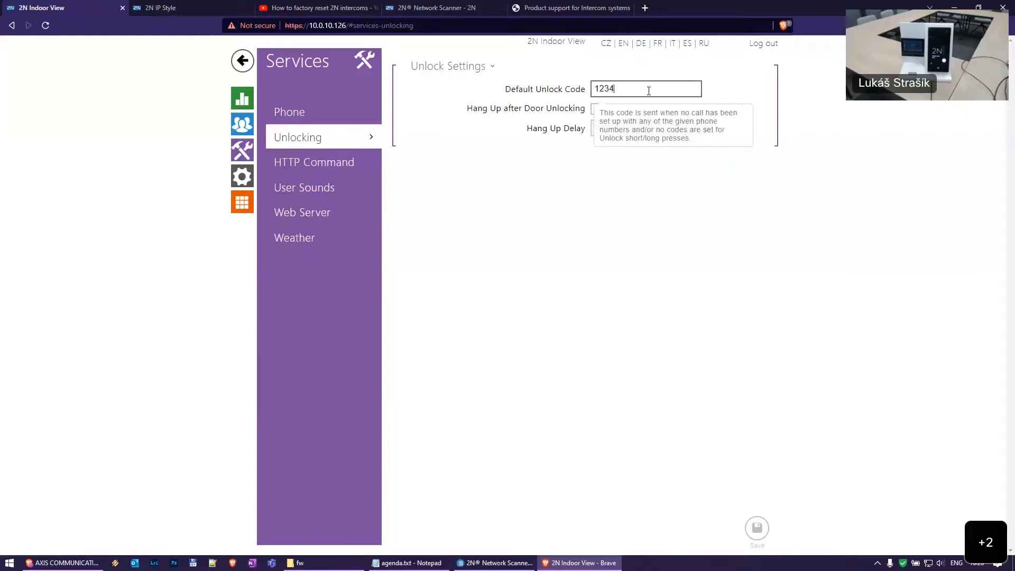
Briefly revisit the 2N IP Style directory entry, return to Unlocking, then open HTTP Command
click(196, 6)
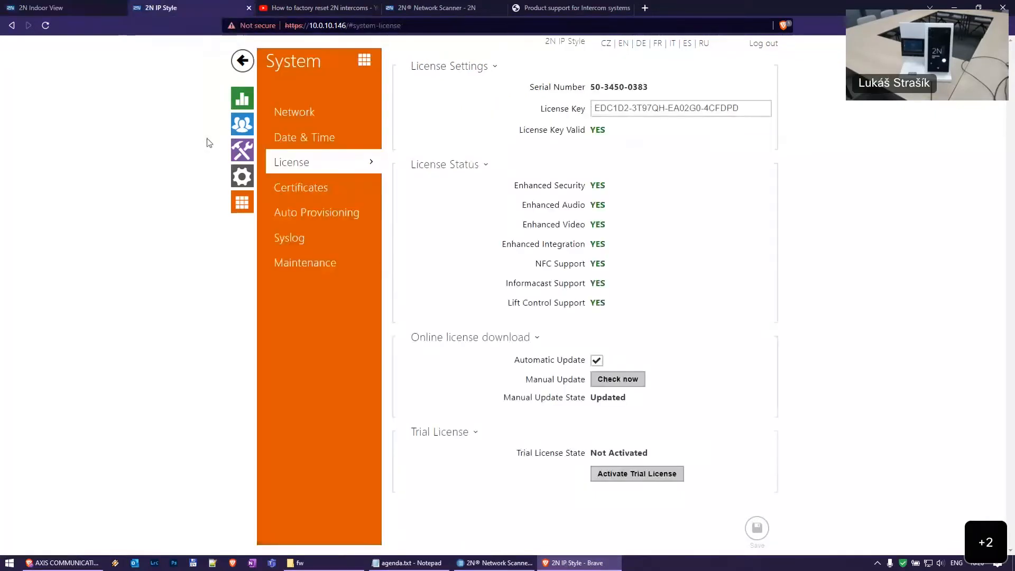
key(ctrl+shift+Tab)
click(239, 126)
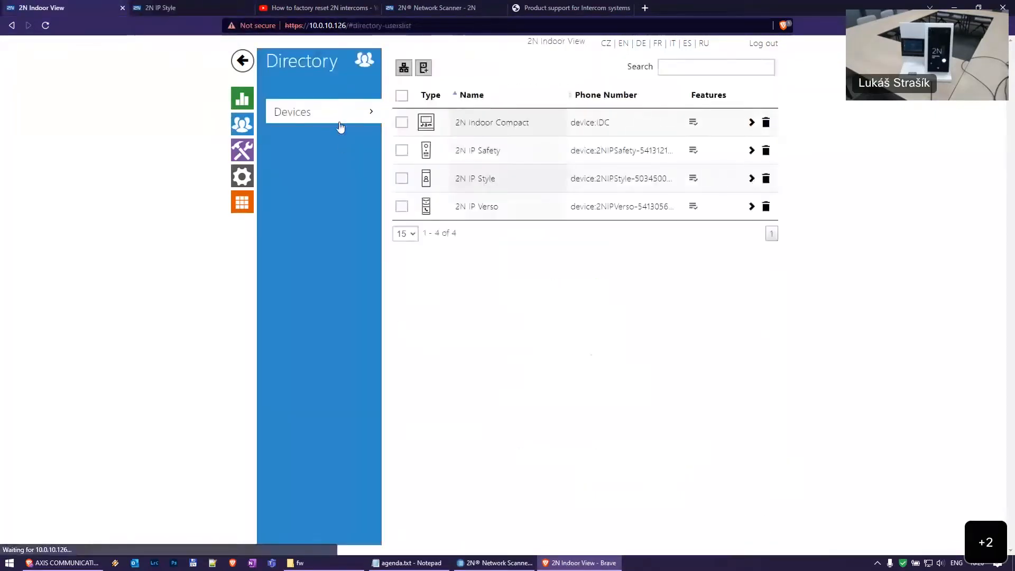
click(489, 181)
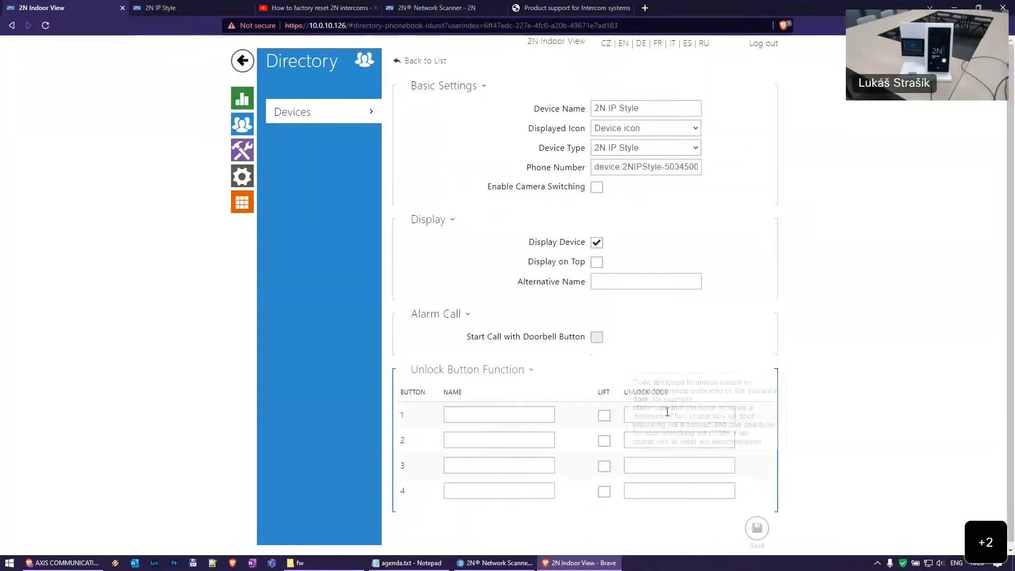
click(243, 150)
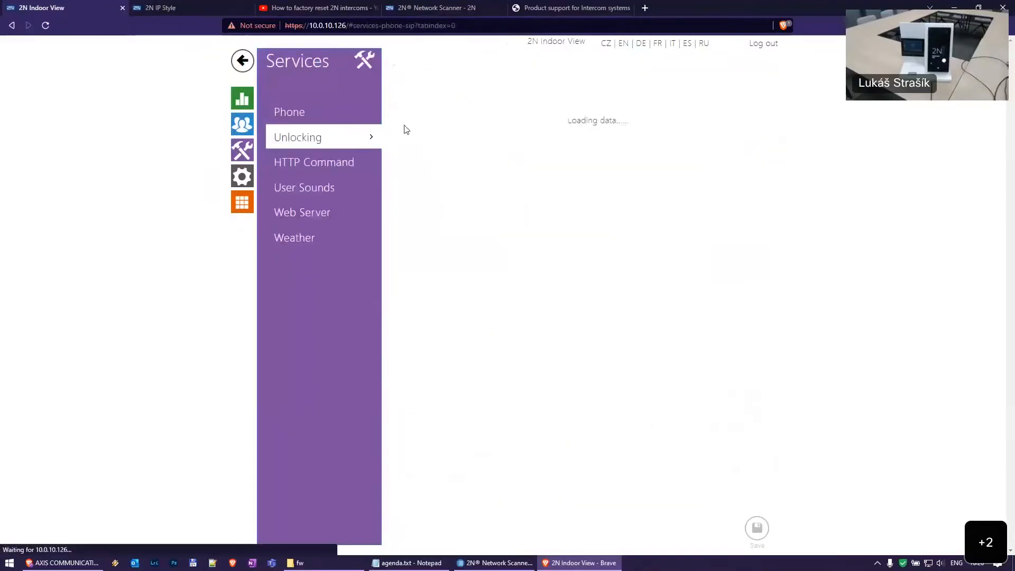
click(545, 91)
click(647, 90)
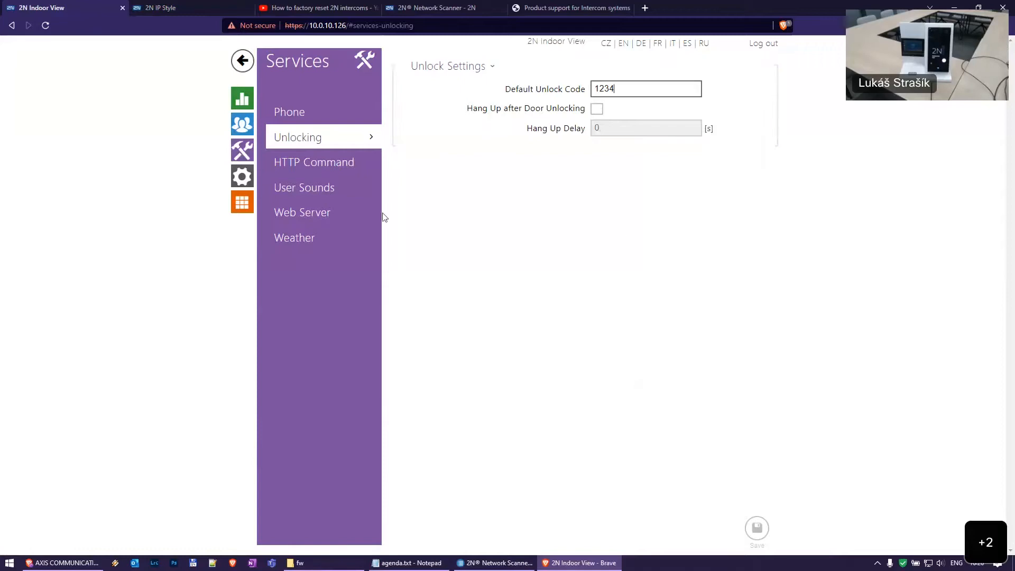
click(317, 174)
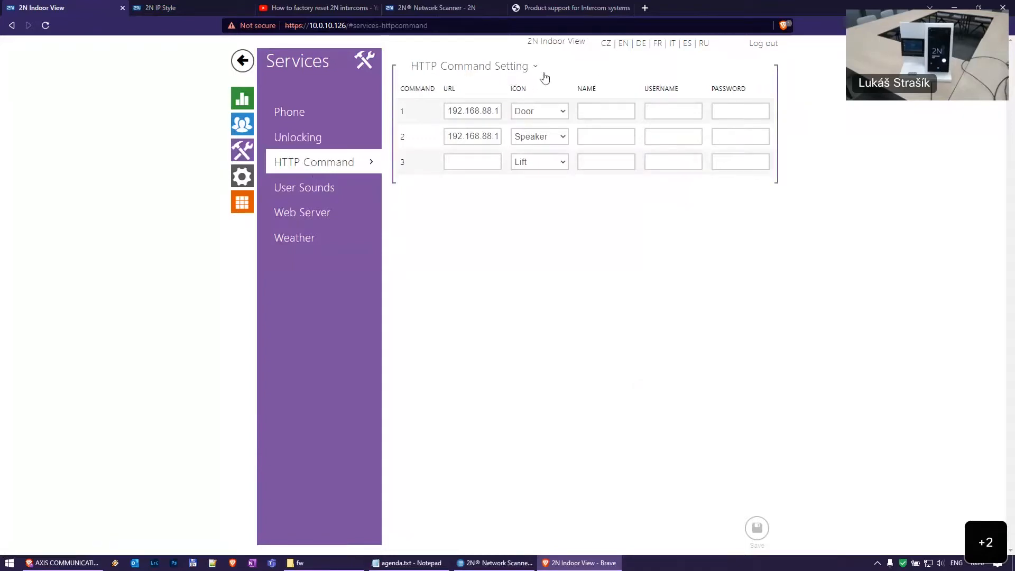
Look over command 1's icon choices and its full URL targeting 192.168.88.1
click(554, 112)
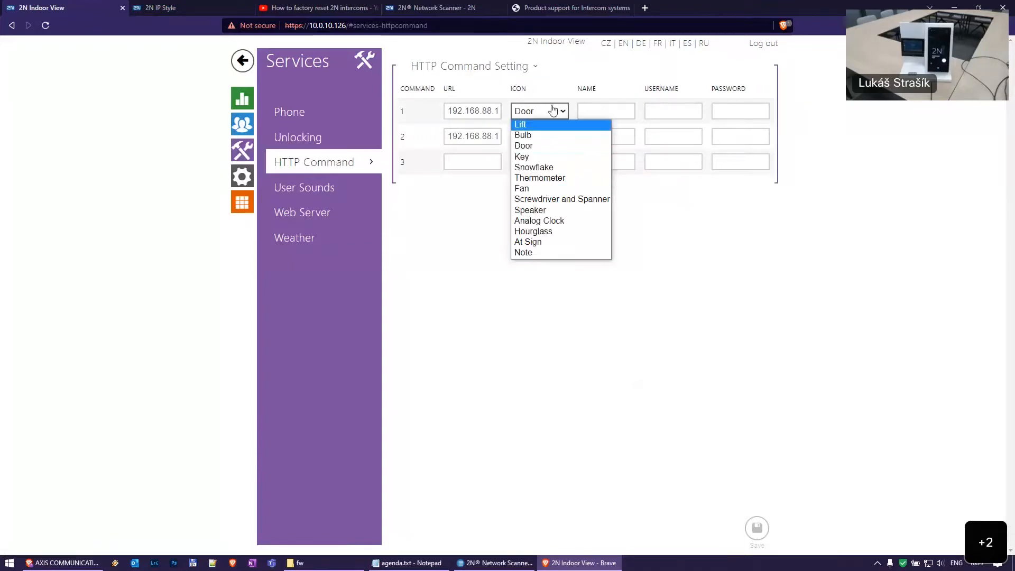
click(483, 153)
drag(449, 114, 601, 116)
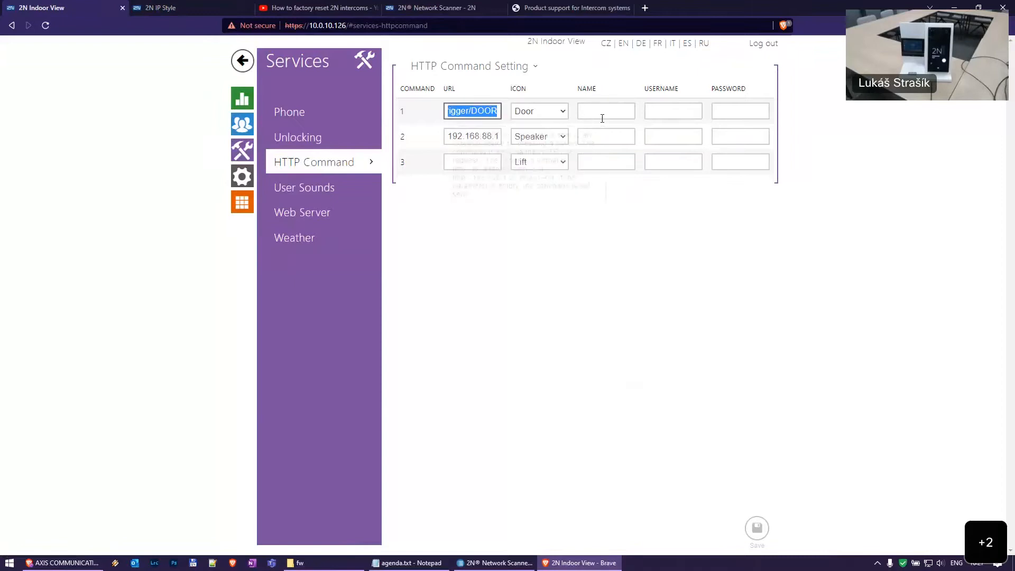
click(496, 115)
drag(496, 114, 340, 113)
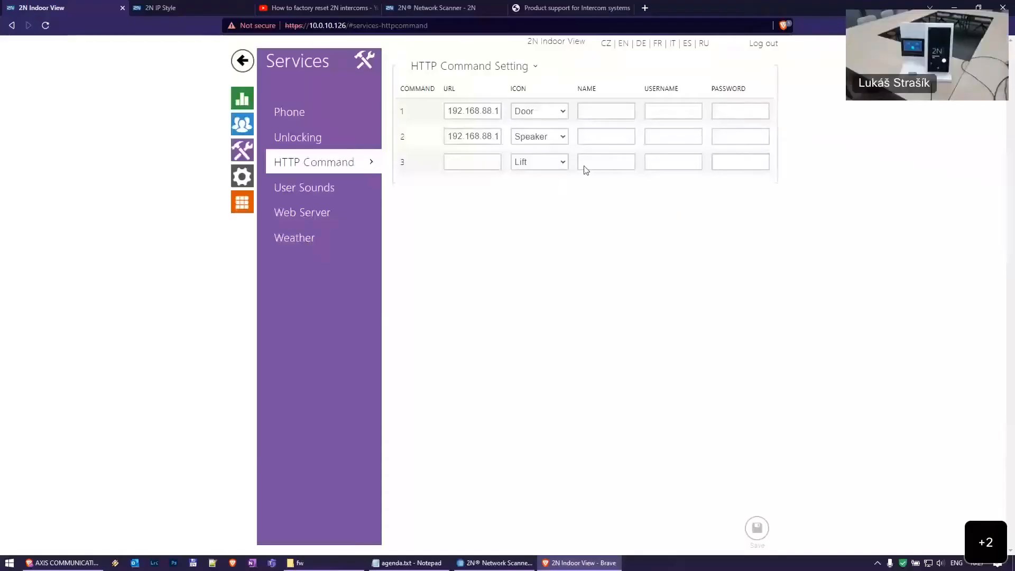
Check the help for the command username and password, then open User Sounds
click(677, 111)
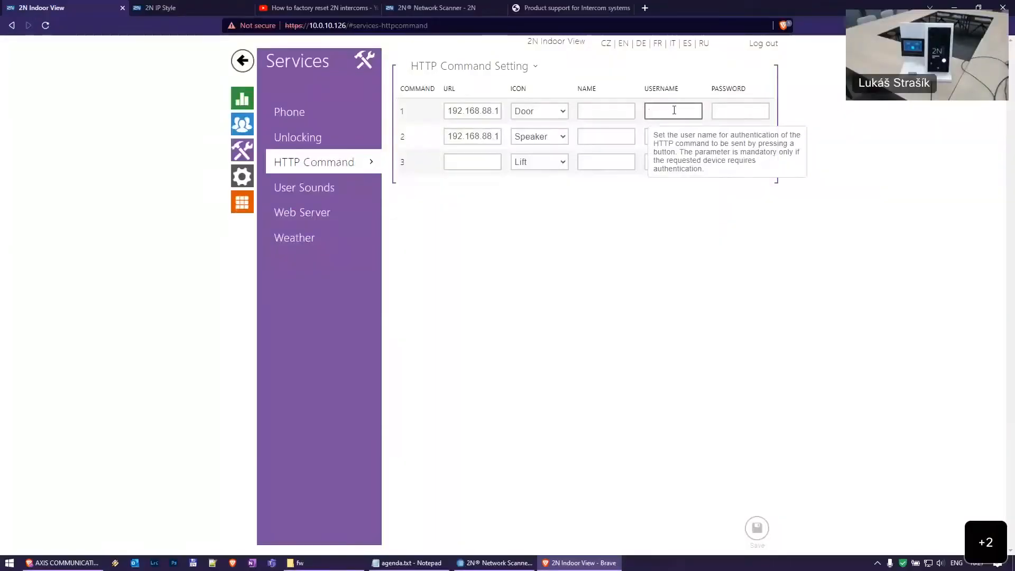
click(739, 109)
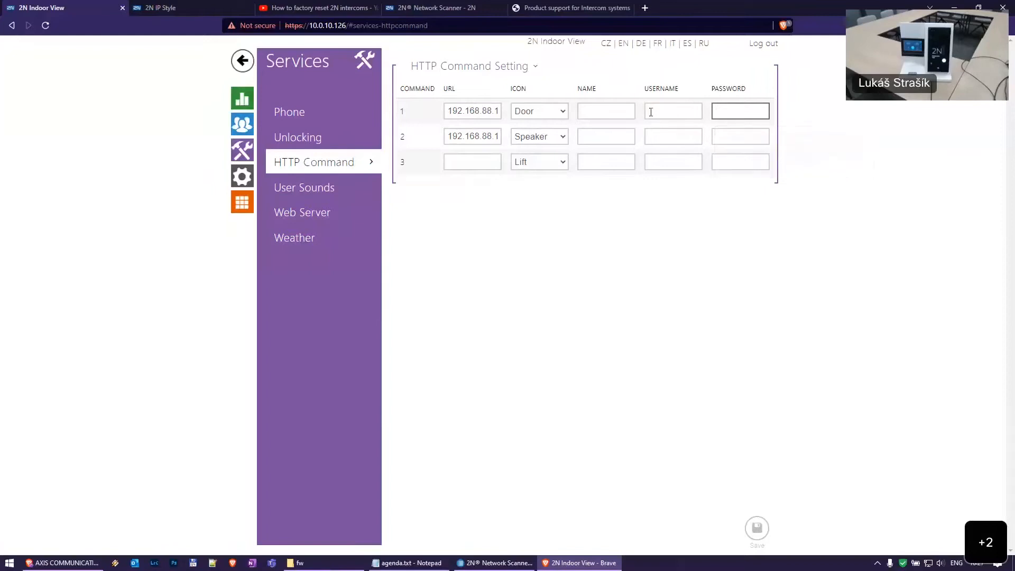
click(606, 111)
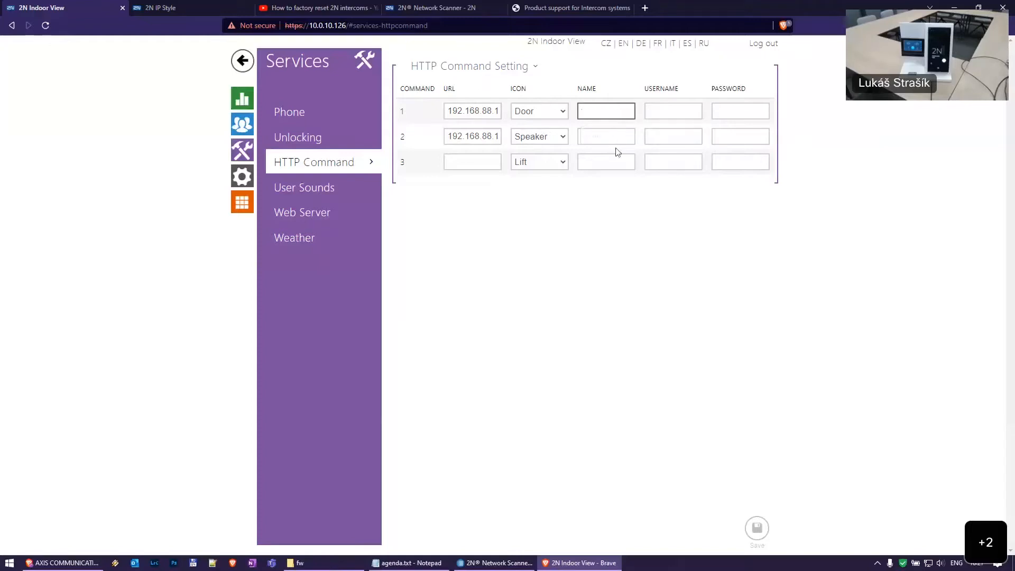
click(324, 189)
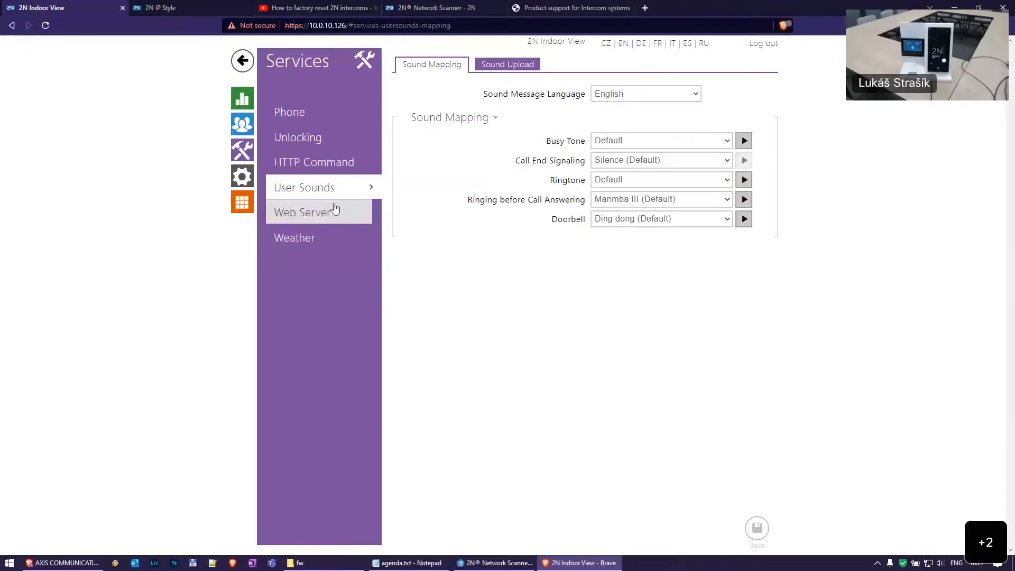
Review the Web Server and Weather settings under Services
click(318, 212)
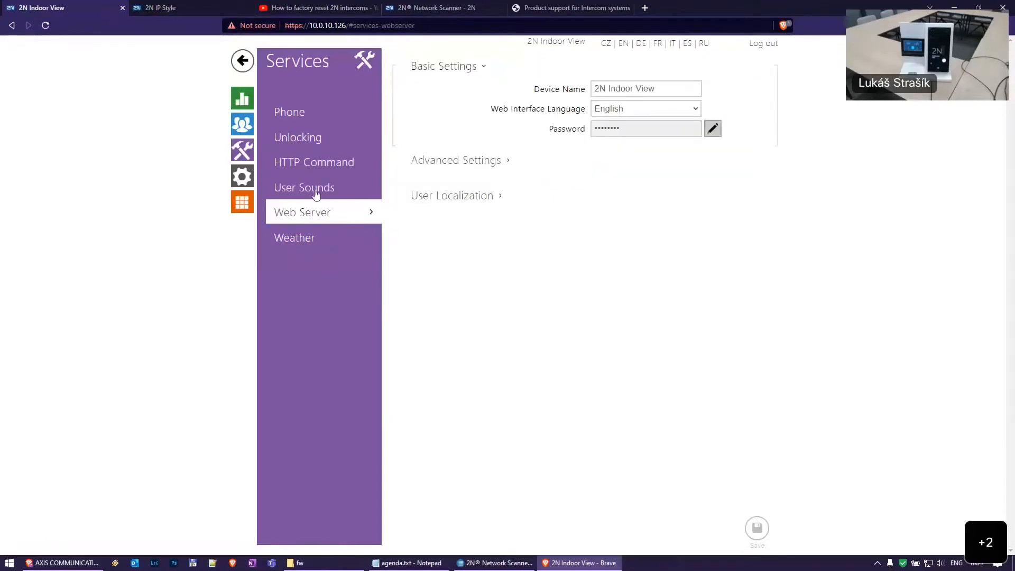
click(306, 187)
click(321, 211)
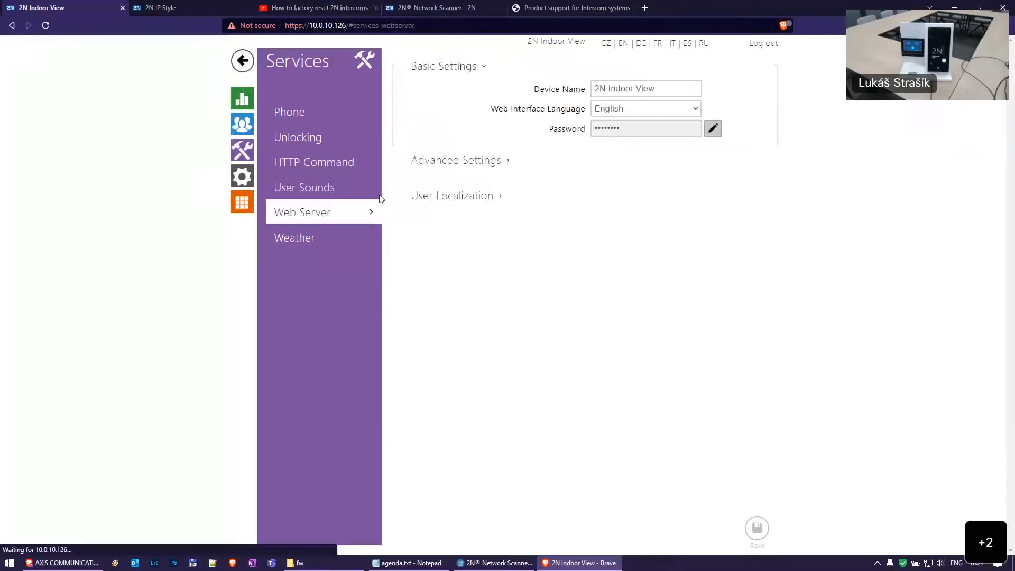
click(325, 237)
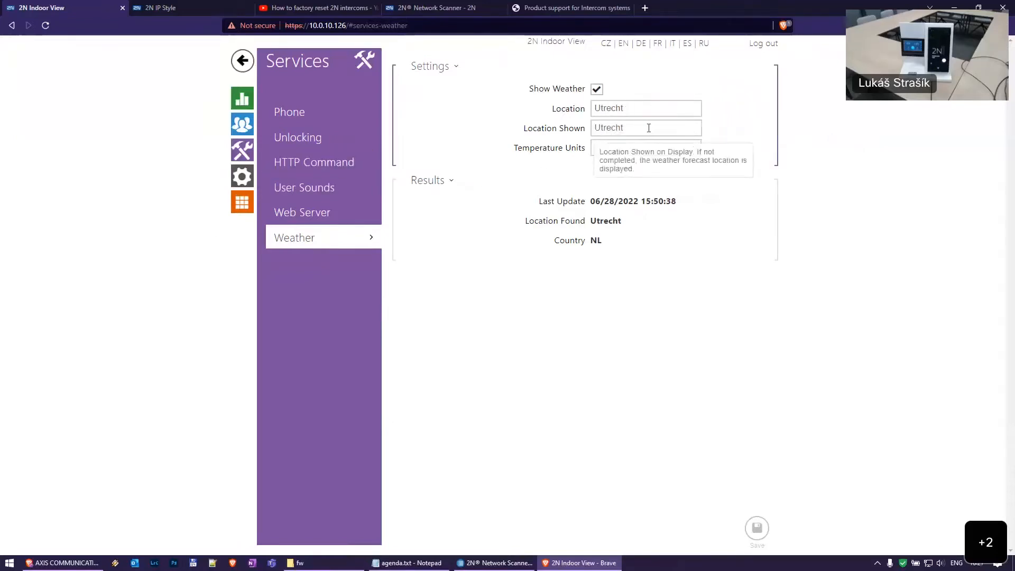
Check System Date & Time, noting time zone Europe/Madrid, then return to Phone SIP 1
click(242, 202)
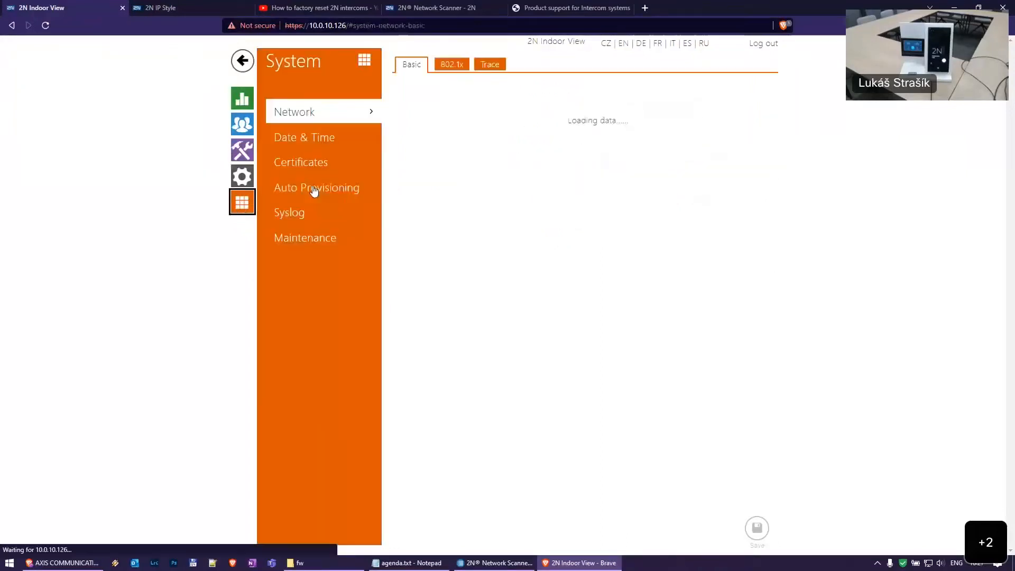
click(312, 138)
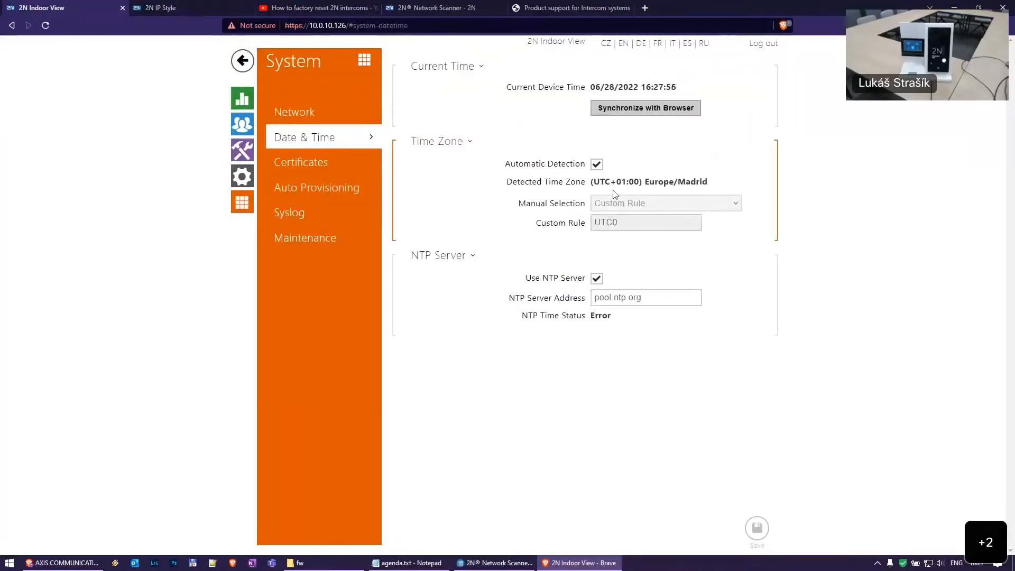
drag(643, 182, 709, 183)
click(567, 186)
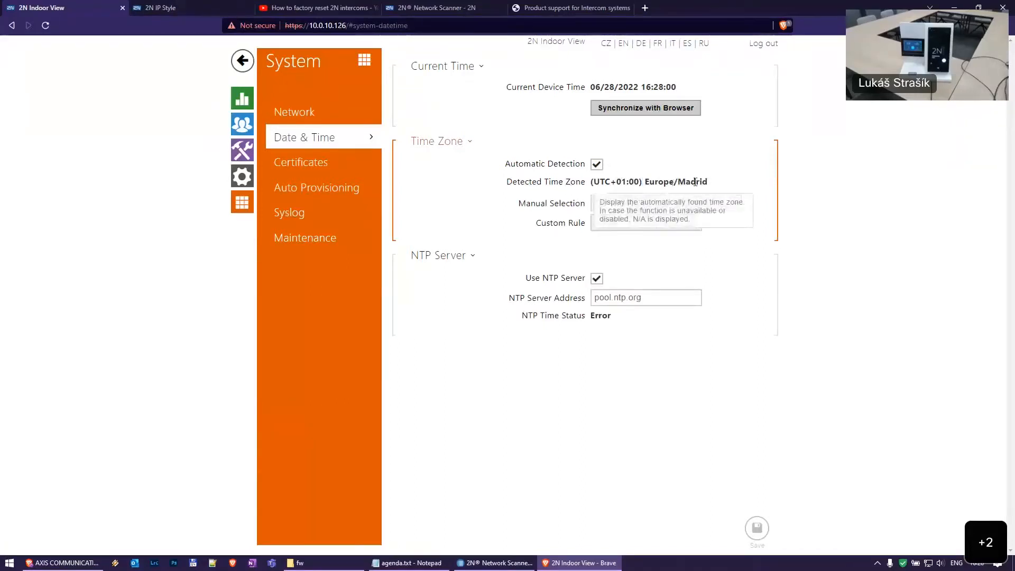
click(243, 150)
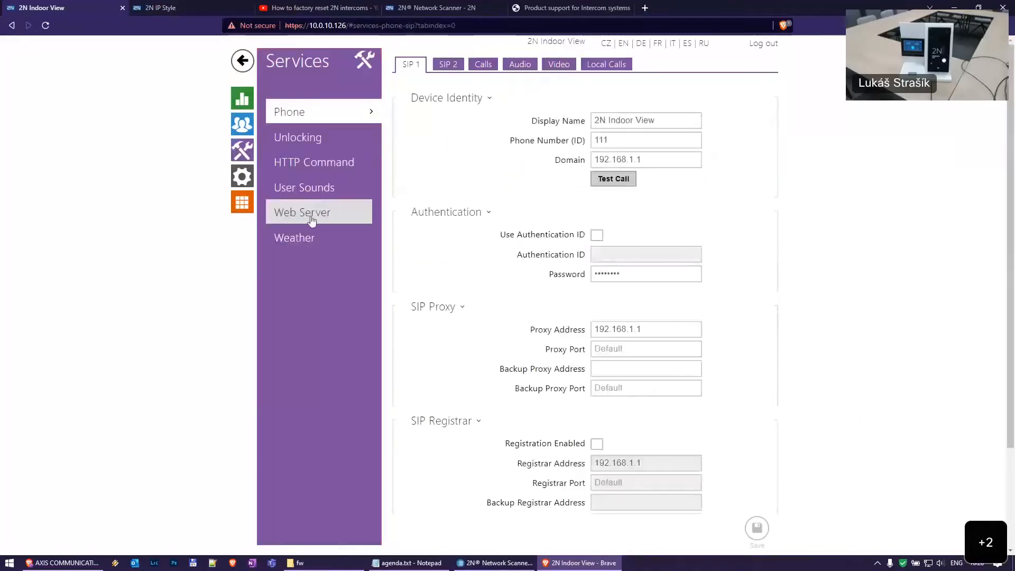
Delete Utrecht from both Weather Location and Location Shown fields and save
click(309, 238)
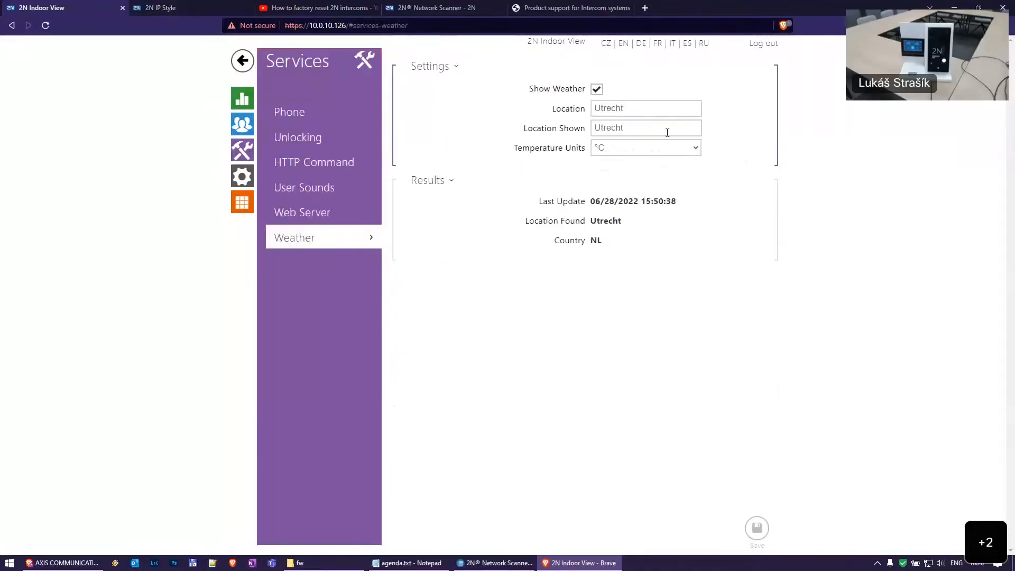
double_click(653, 108)
key(BackSpace)
double_click(642, 133)
key(BackSpace)
click(757, 529)
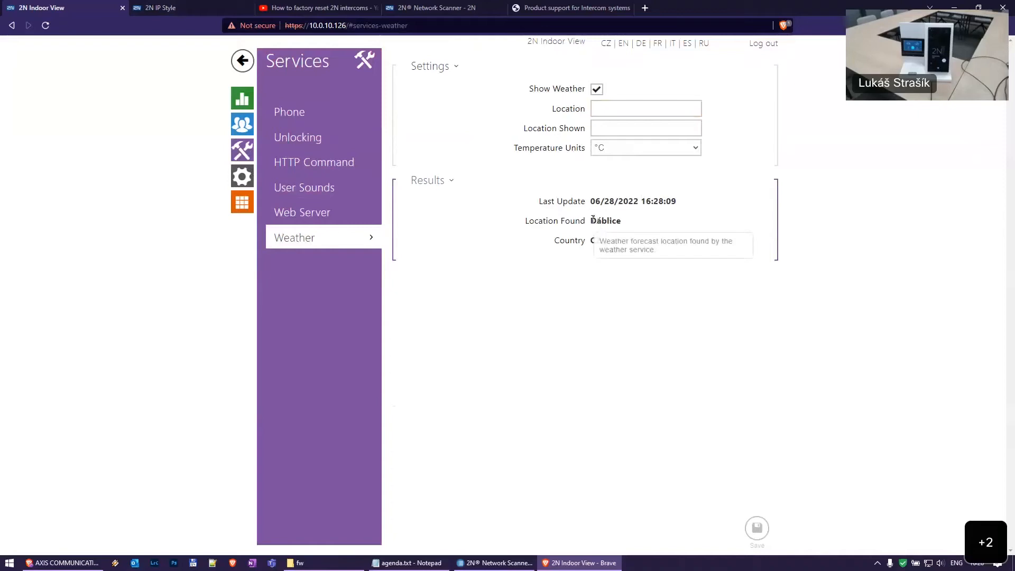
Verify the weather now finds Ďáblice, CZ and check the last update time
drag(620, 240, 628, 240)
click(637, 238)
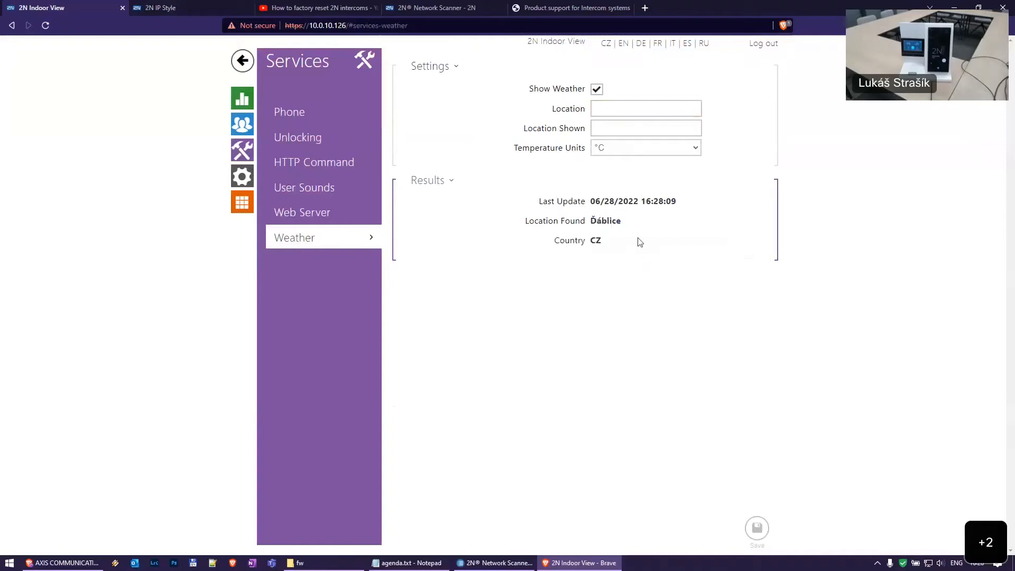
drag(603, 197, 703, 207)
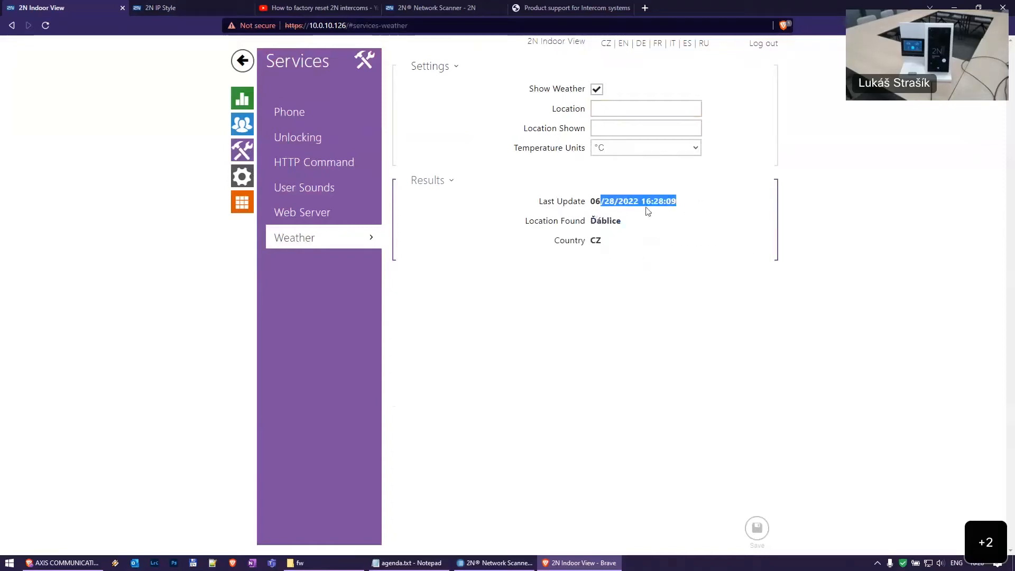
click(613, 214)
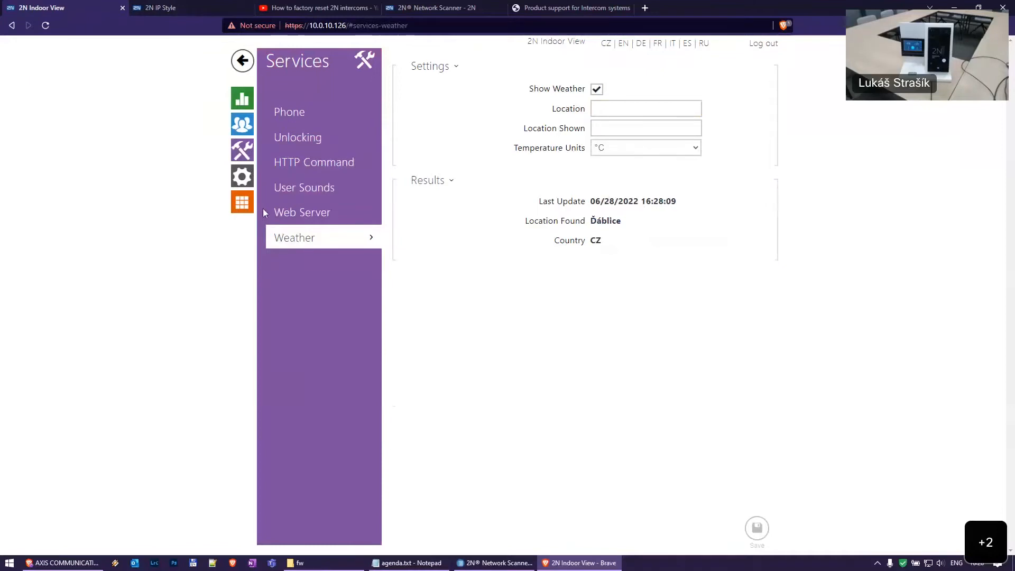
click(245, 183)
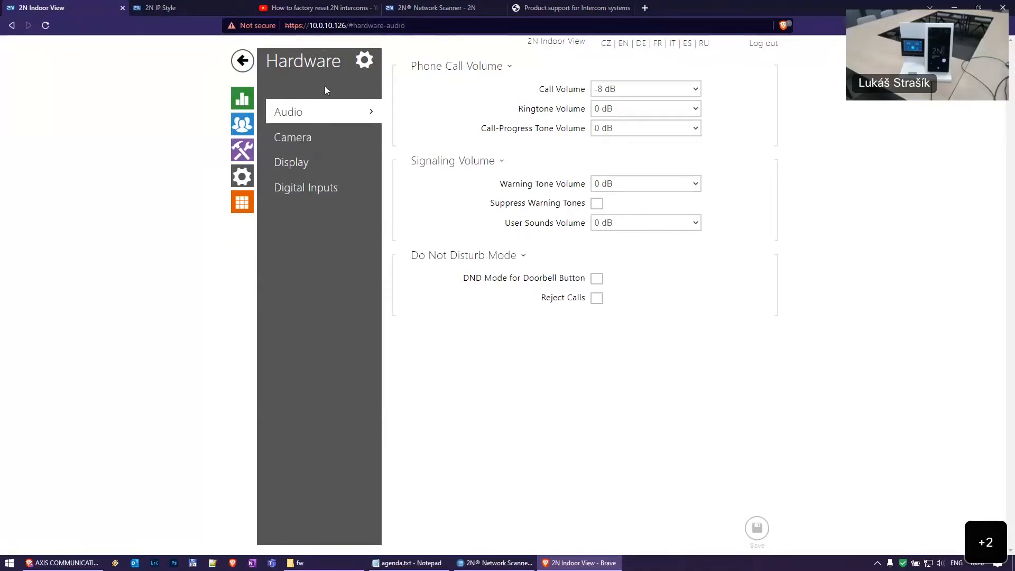
Check the Hardware Camera settings and the 2N IP Style license, then open System Network
click(357, 136)
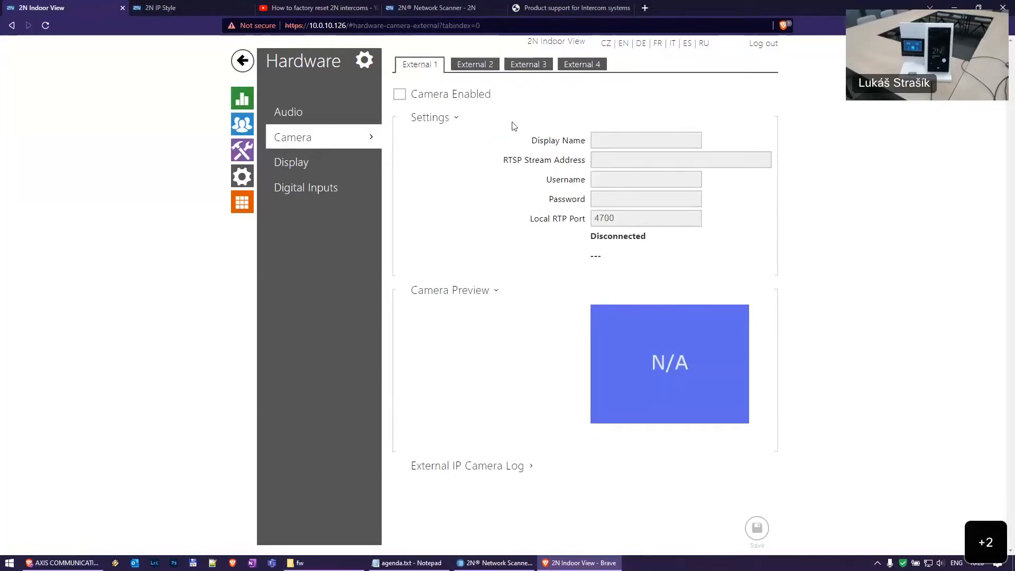
click(196, 5)
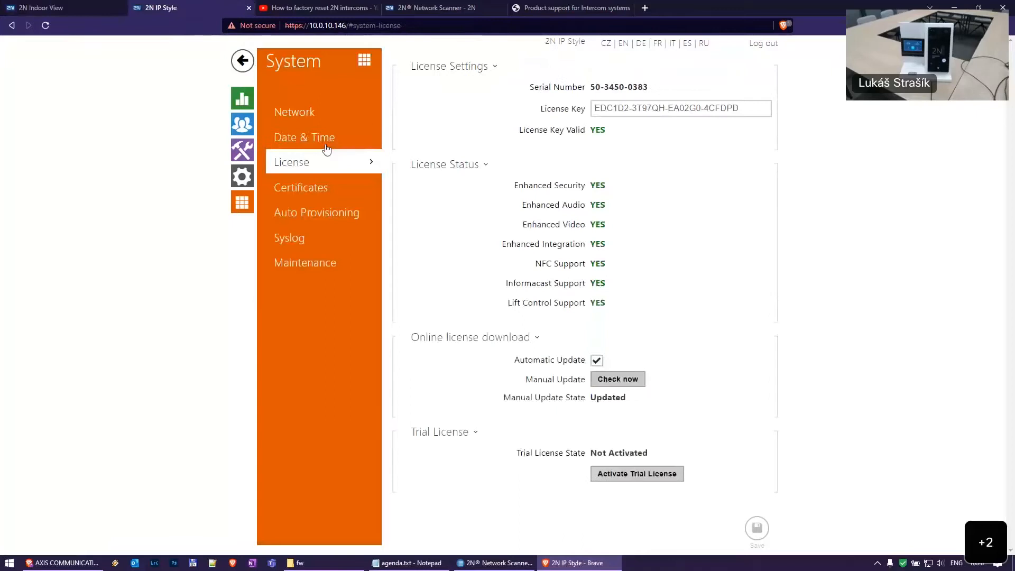
click(83, 5)
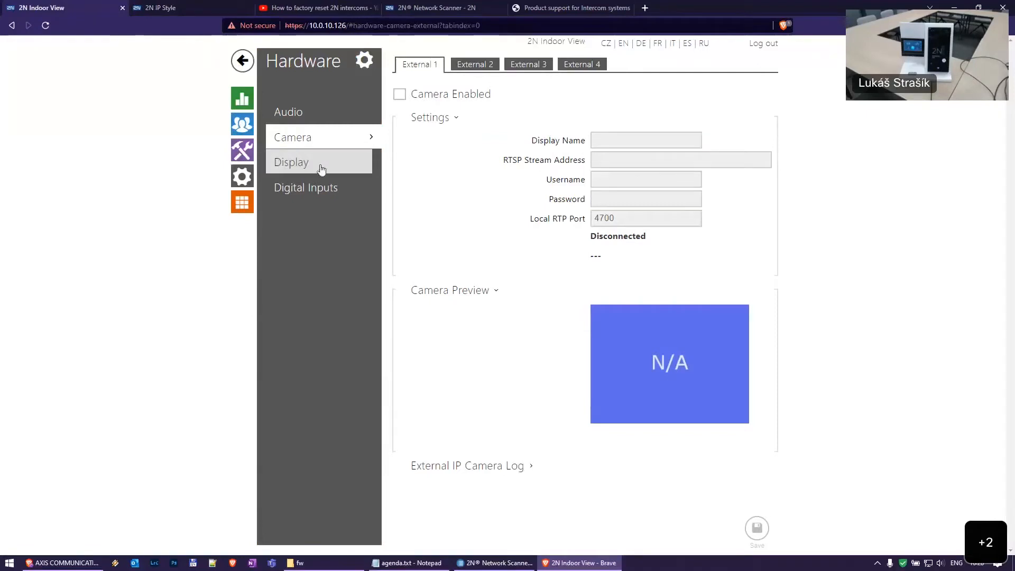
click(242, 203)
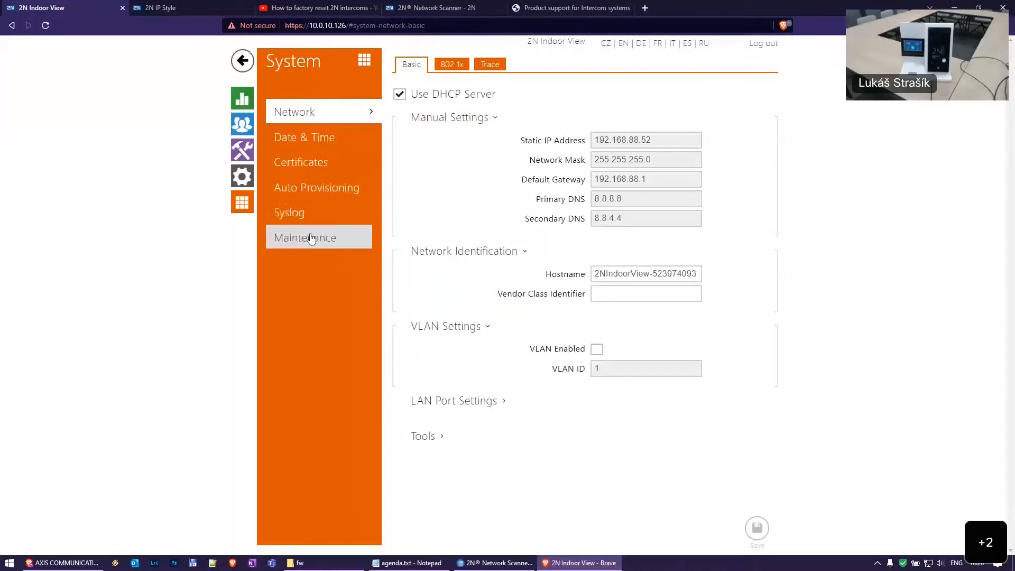
View the System Maintenance page, then switch to the 'How to factory reset 2N intercoms' video
click(330, 237)
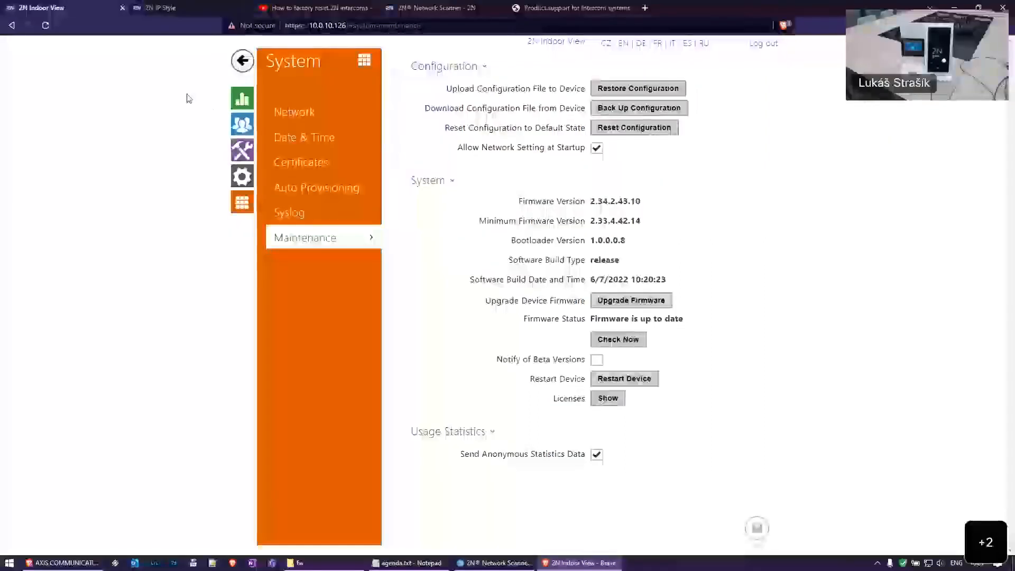
click(302, 11)
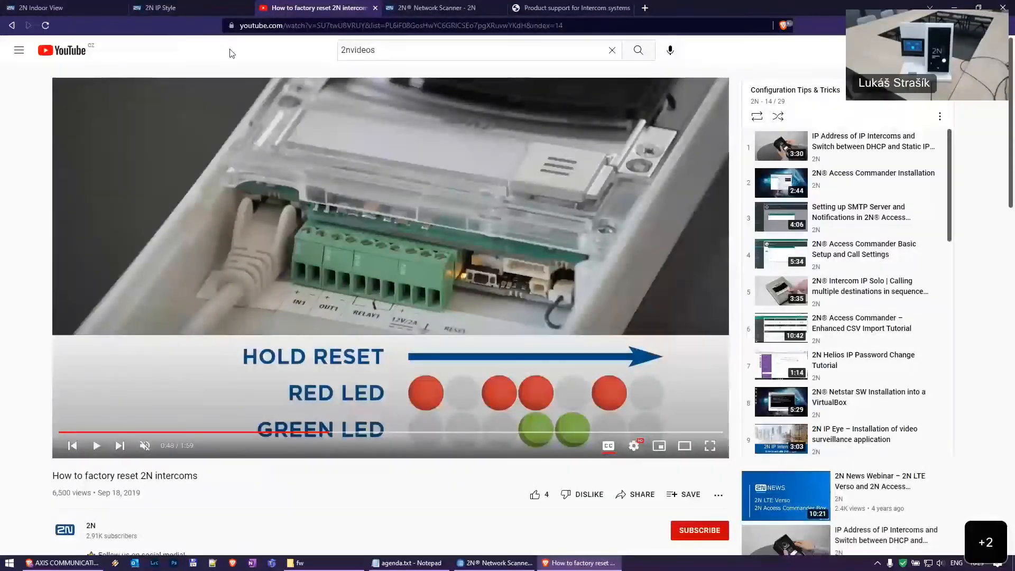
click(48, 8)
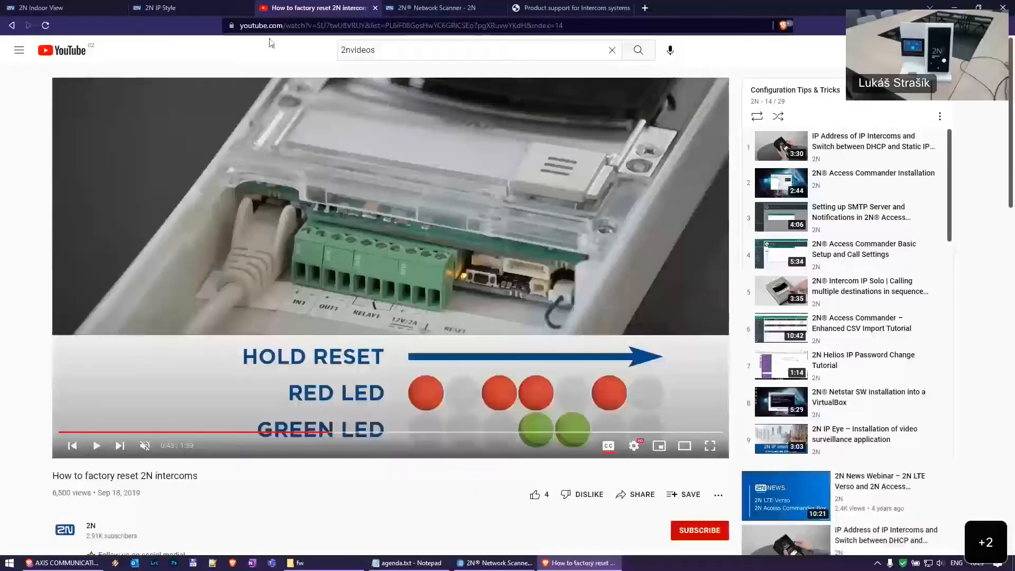
click(281, 6)
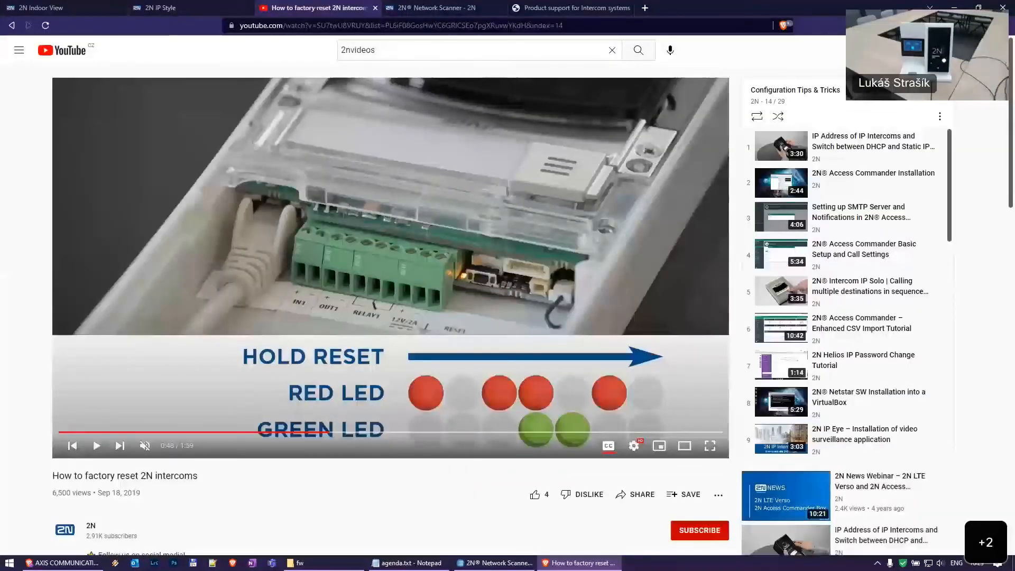
click(316, 13)
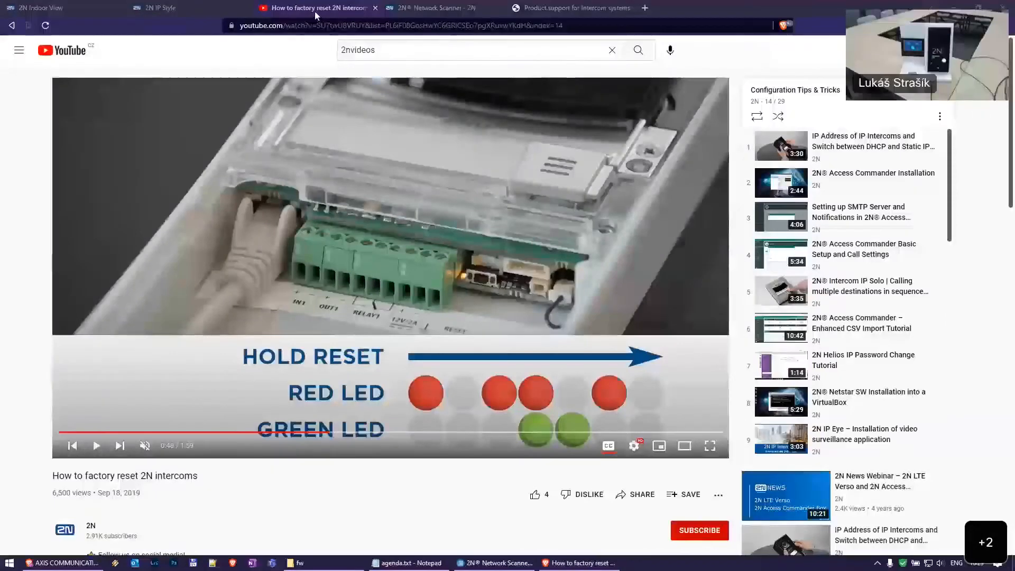